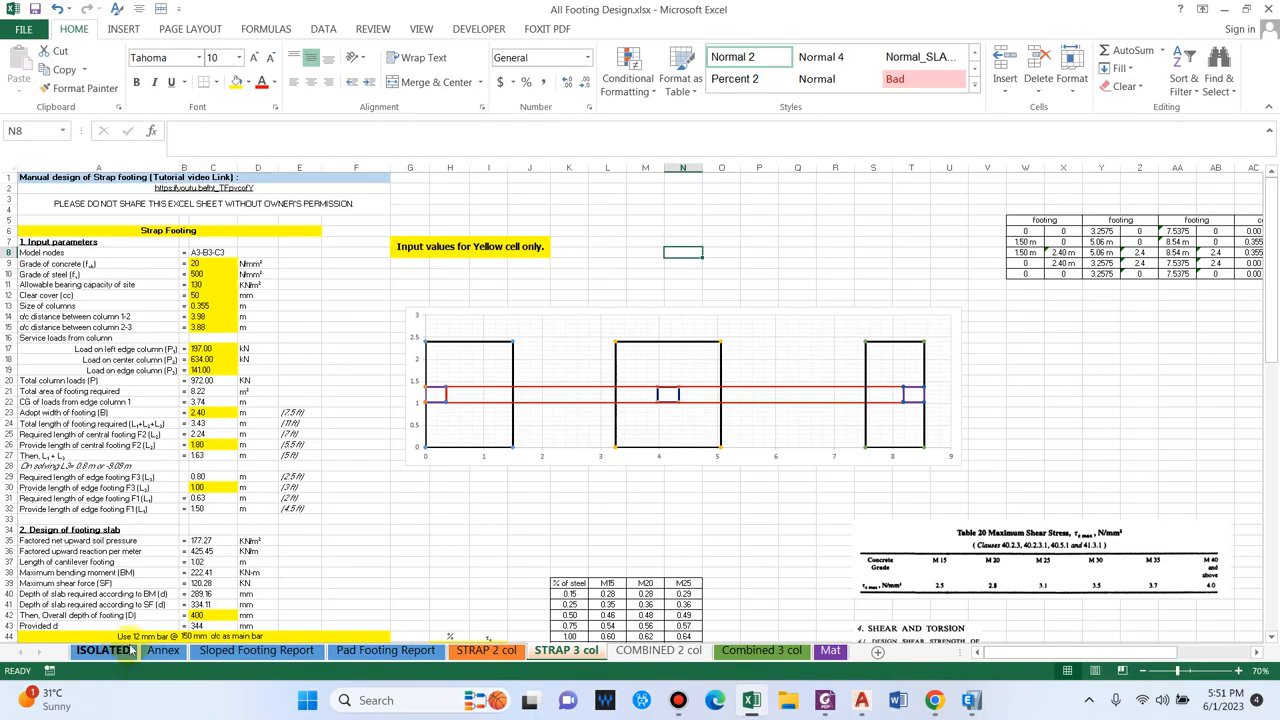
Look through the isolated, strap, combined, mat and pad footing report sheets of the All Footing Design workbook
left_click(105, 652)
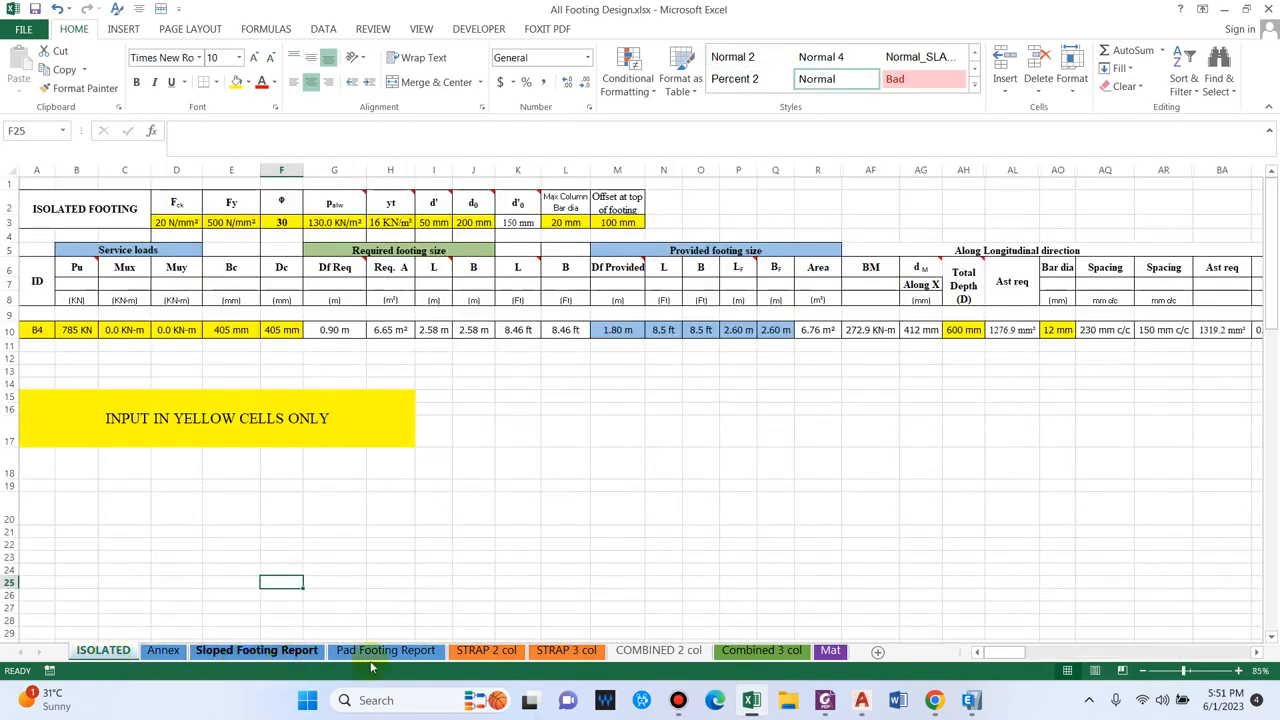
left_click(510, 652)
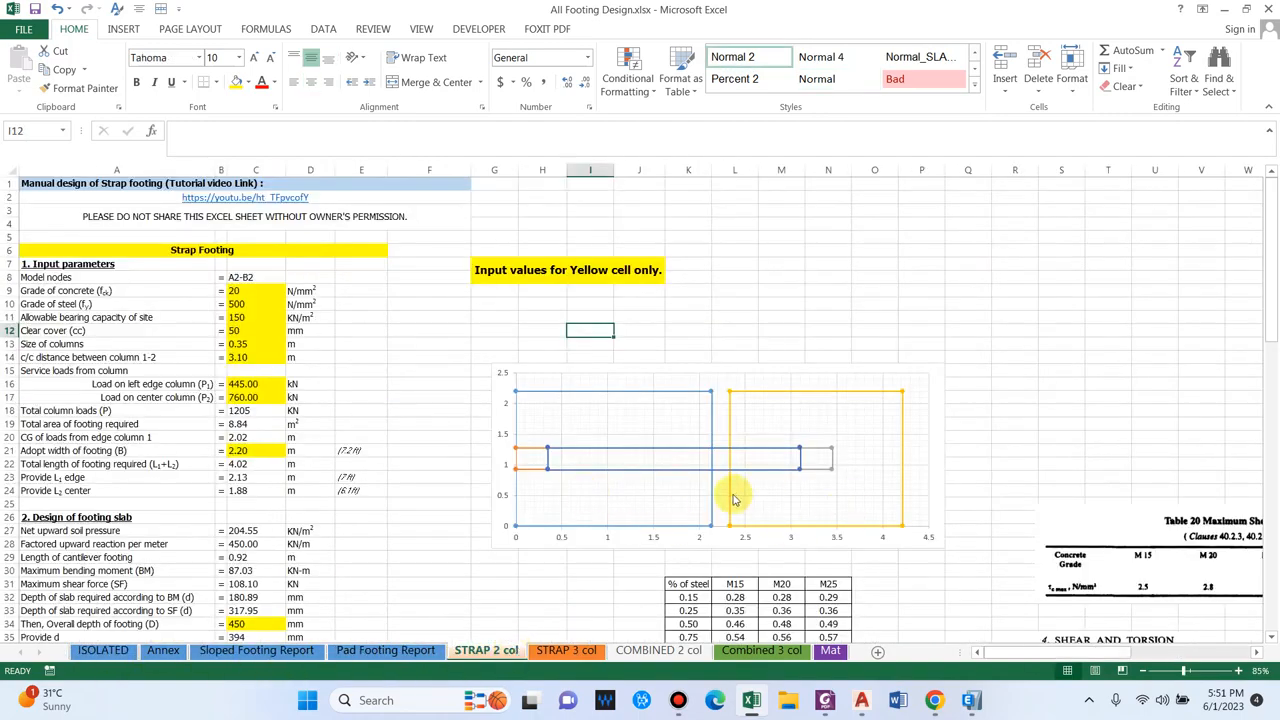
left_click(553, 655)
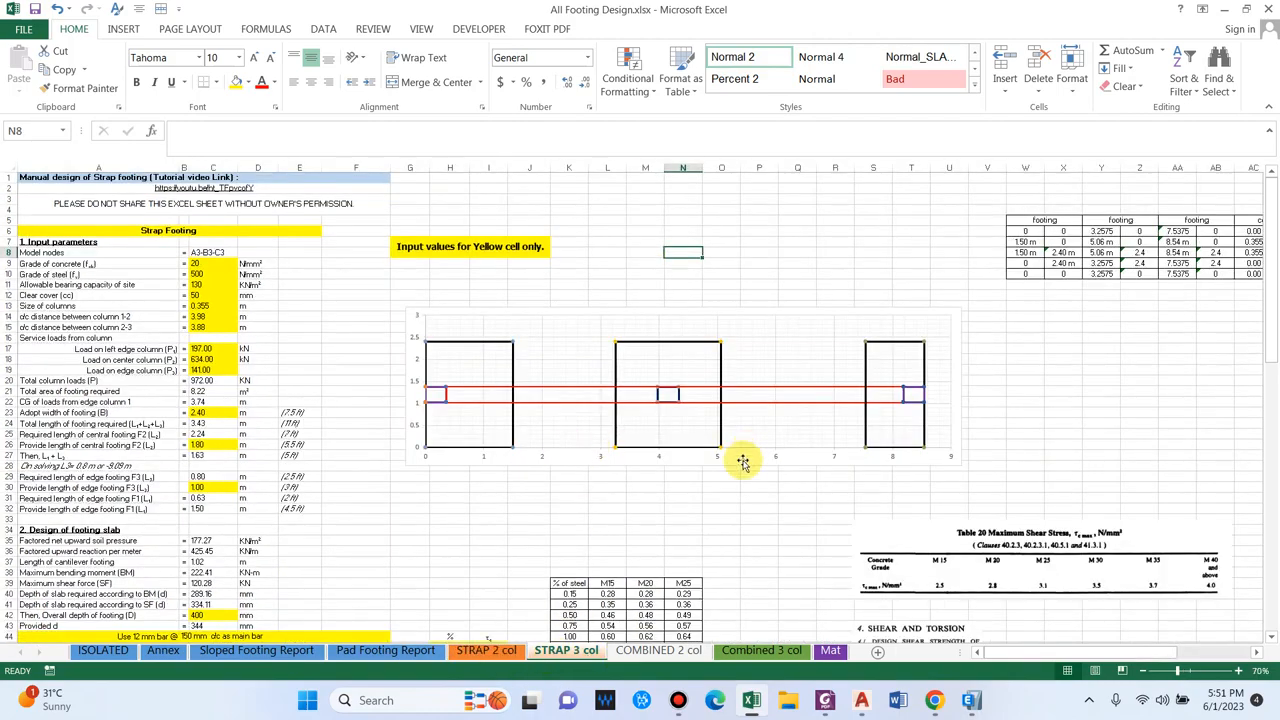
left_click(658, 650)
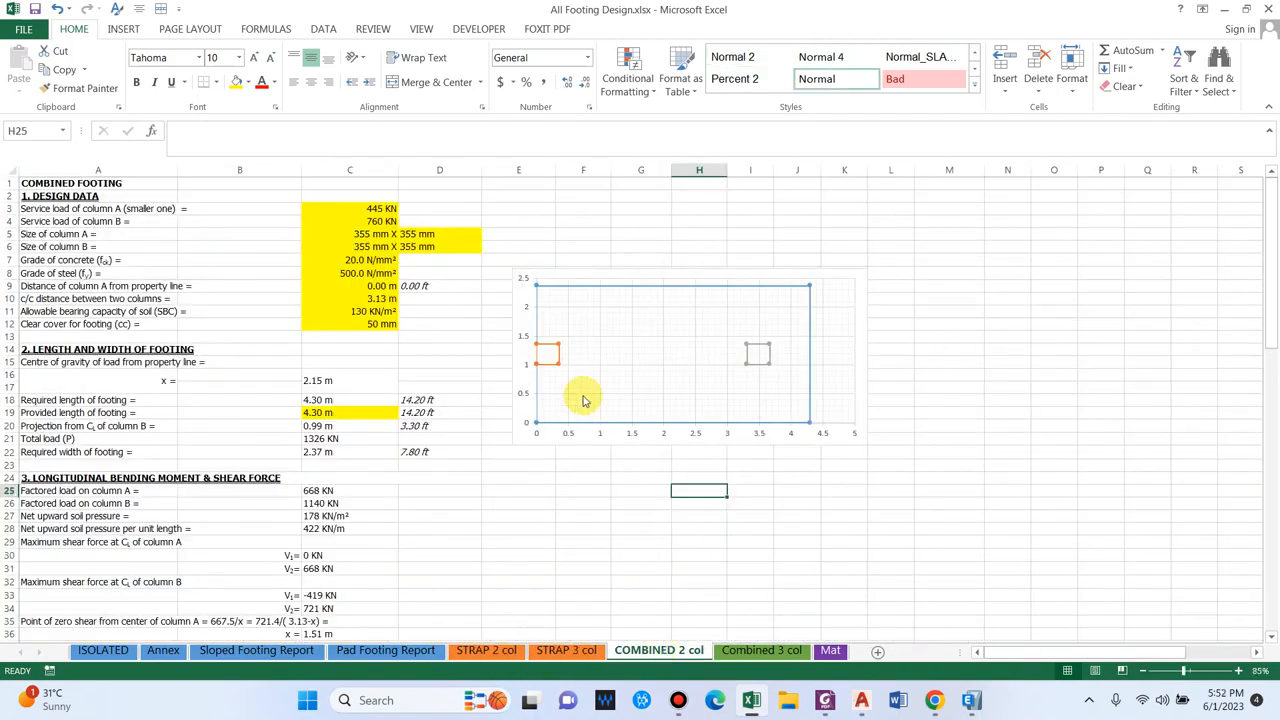
left_click(763, 651)
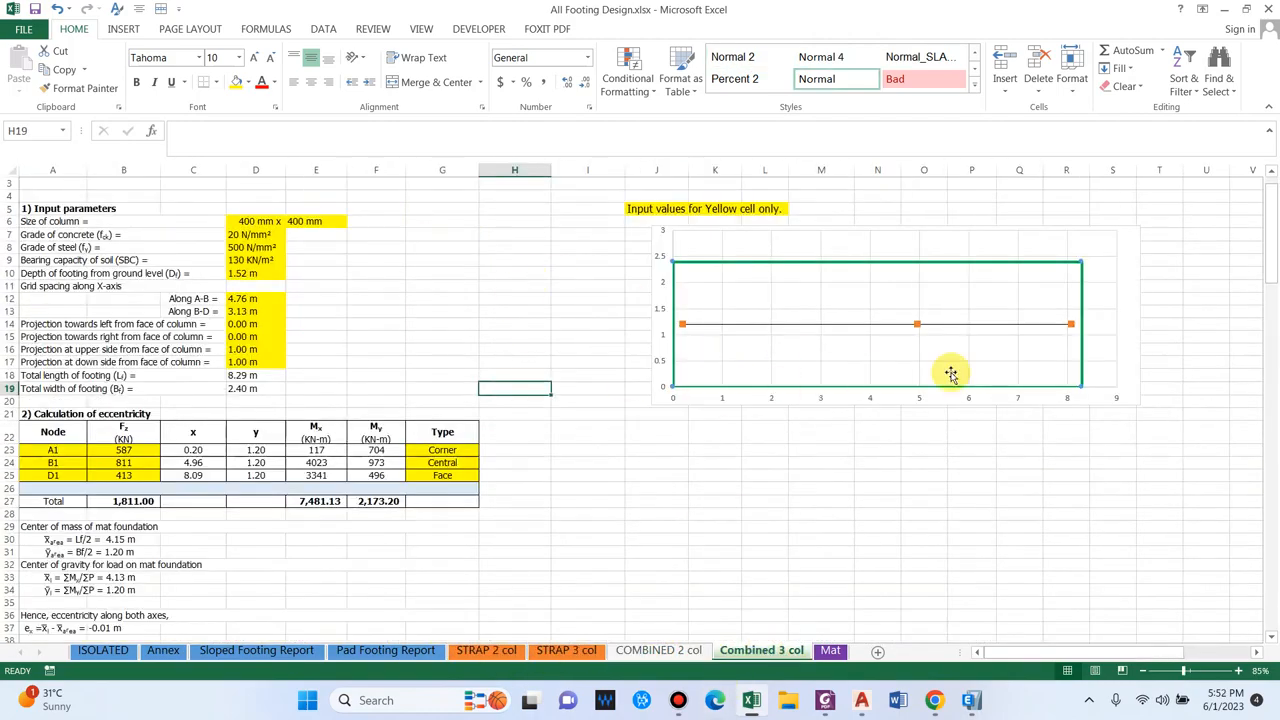
left_click(832, 651)
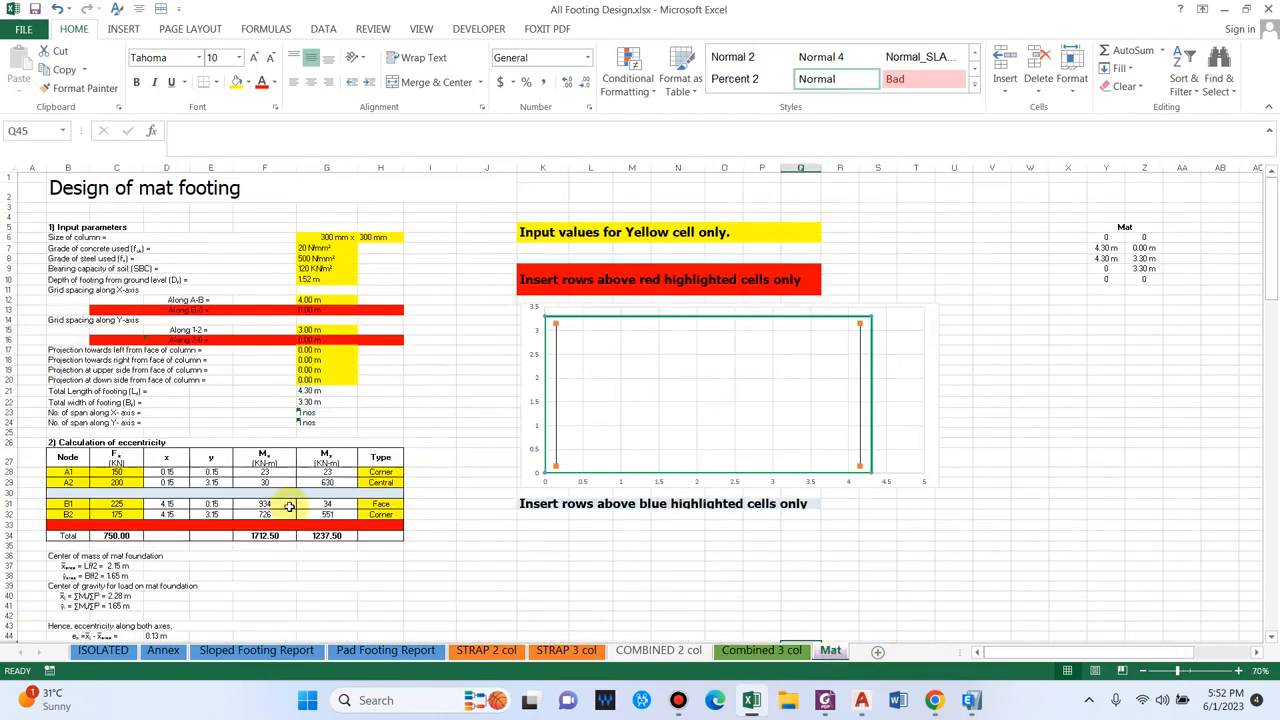
left_click(229, 650)
left_click(372, 651)
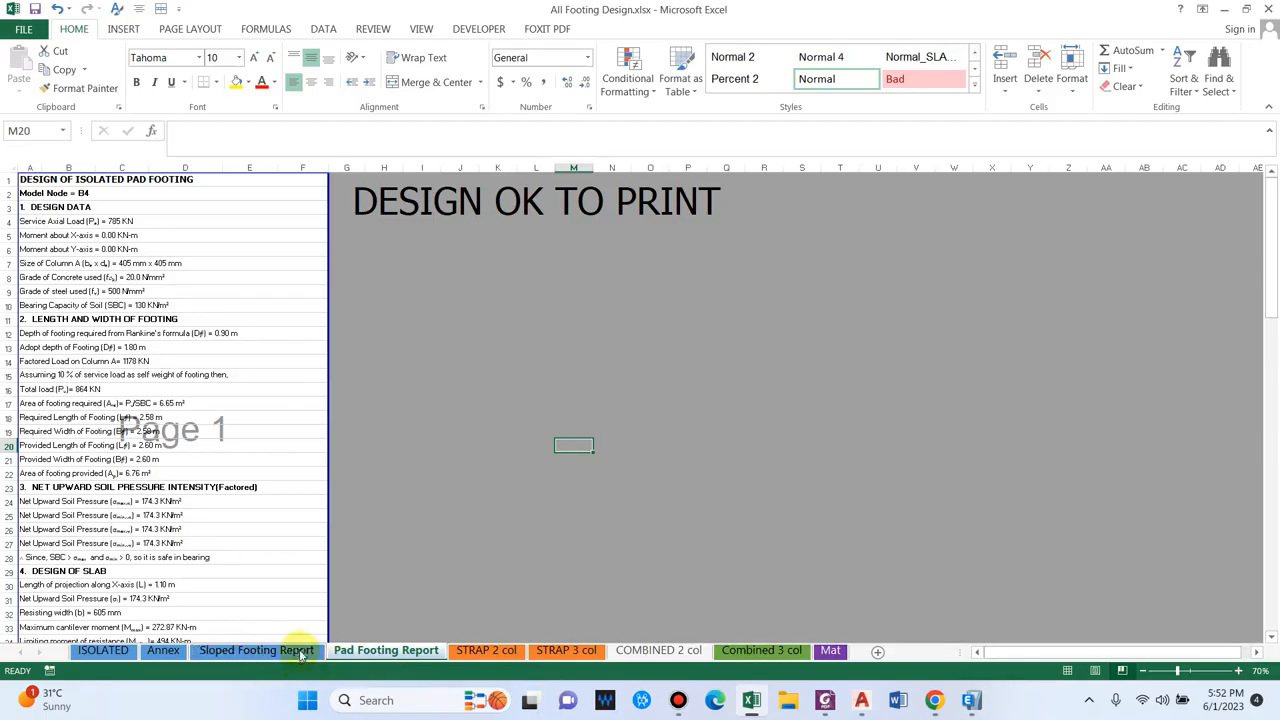
left_click(299, 652)
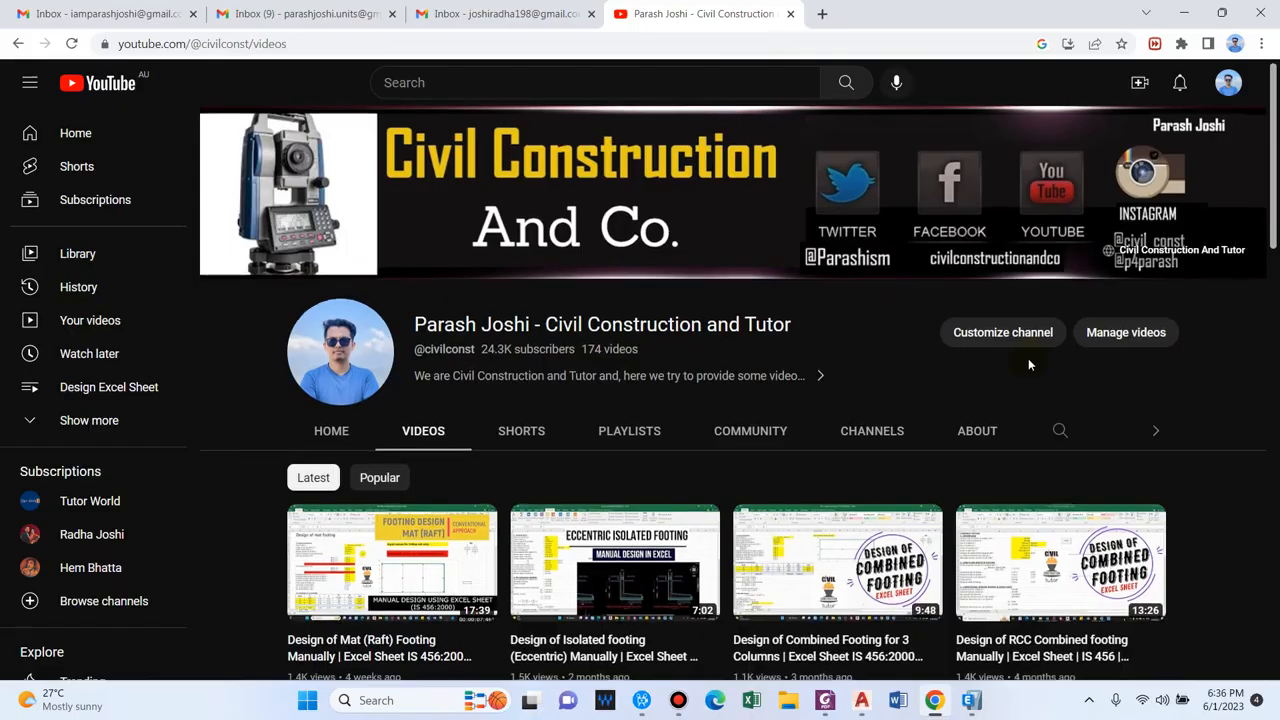
Switch to the YouTube channel in Chrome and browse its latest footing design videos
scroll(1028, 358, "down", 1)
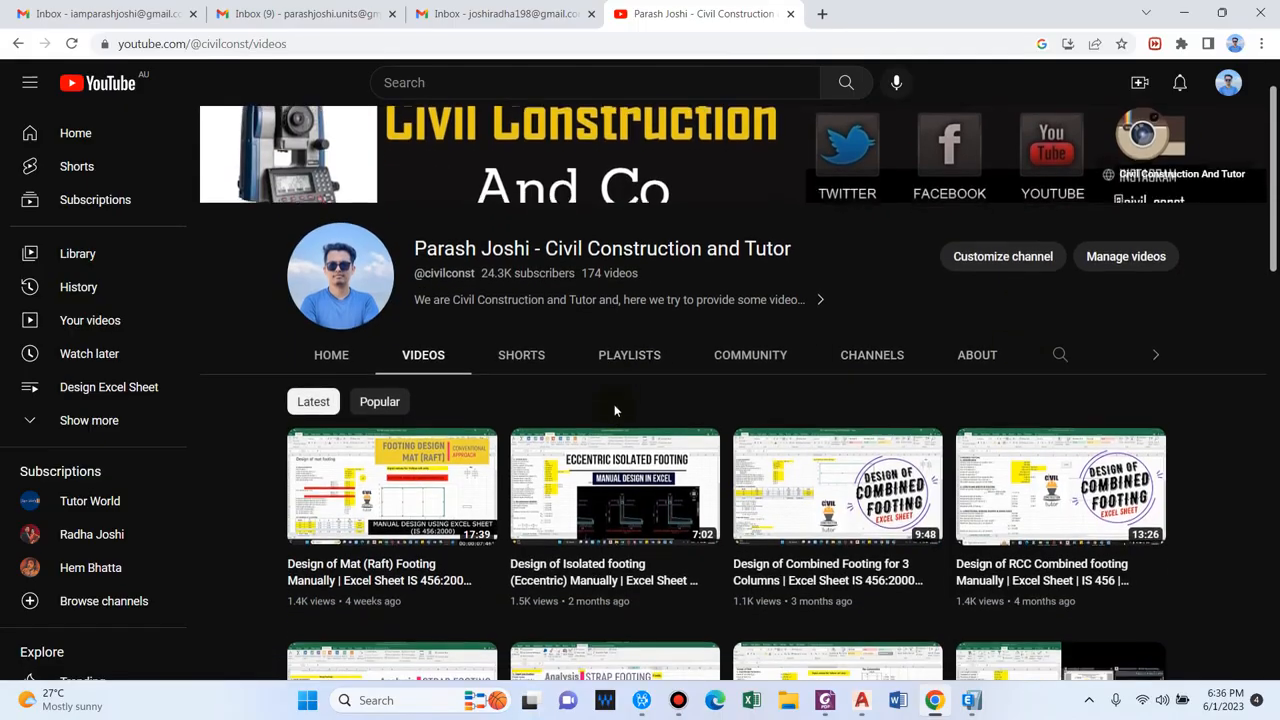
scroll(614, 410, "down", 1)
mouse_move(622, 537)
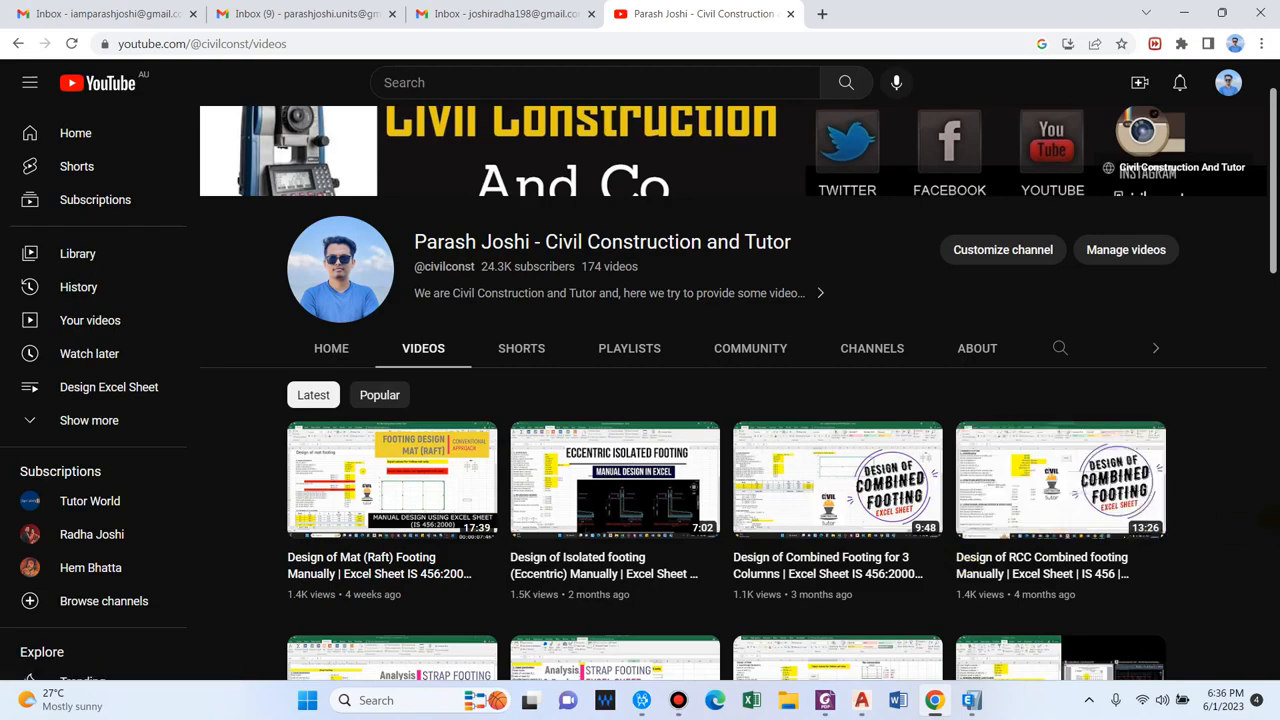
scroll(1197, 520, "down", 1)
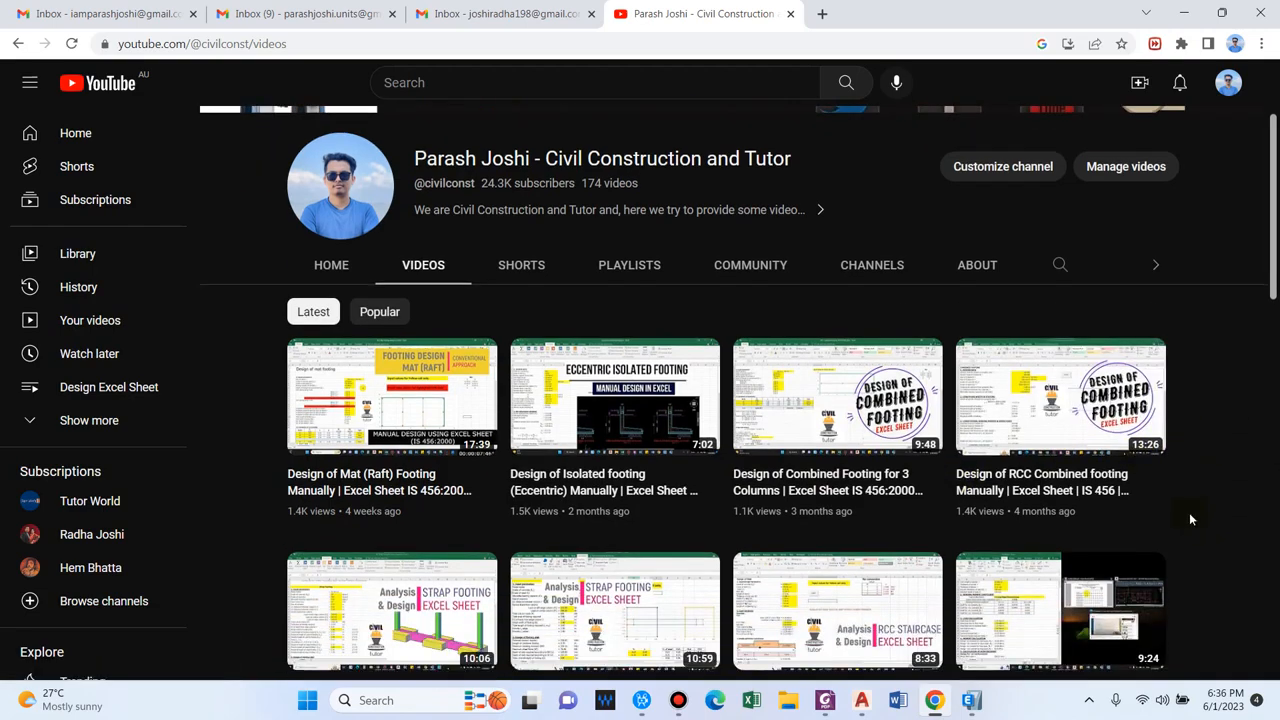
scroll(1204, 478, "up", 1)
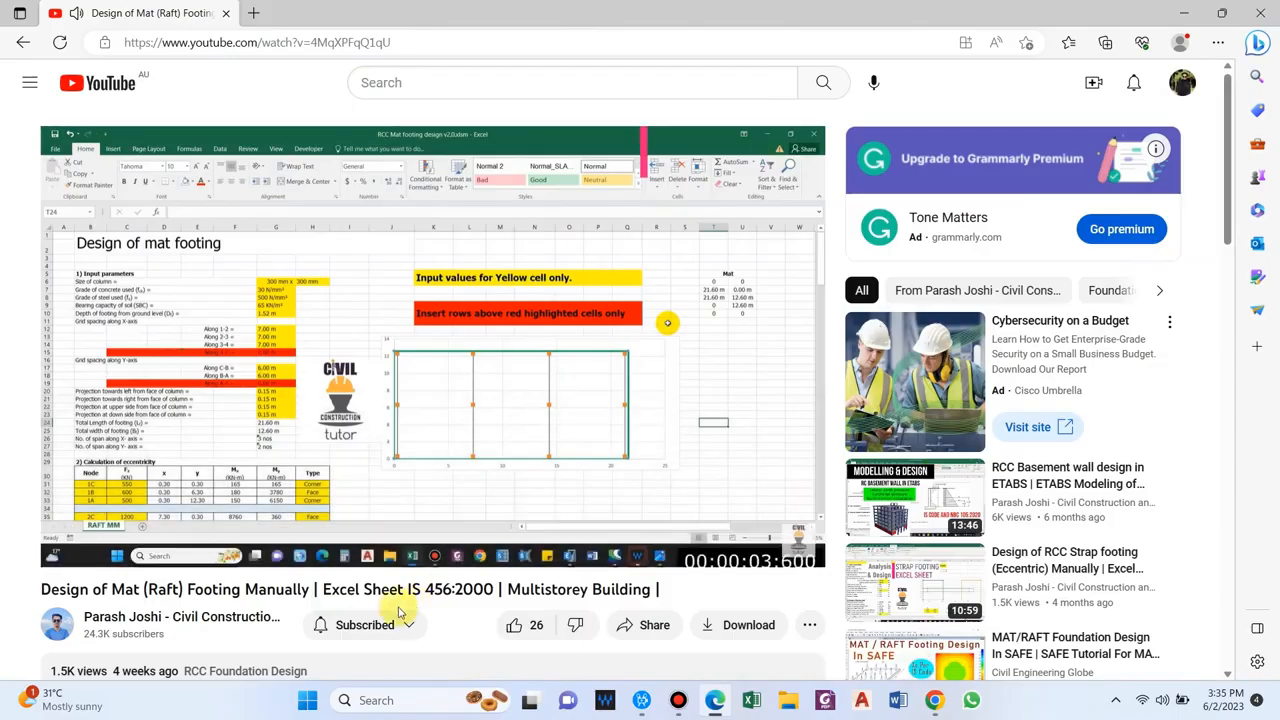
Open the design sheet link from the mat footing video's description and request Google Drive access with the message "Mat footing"
scroll(277, 560, "down", 2)
left_click(80, 560)
left_click(200, 539)
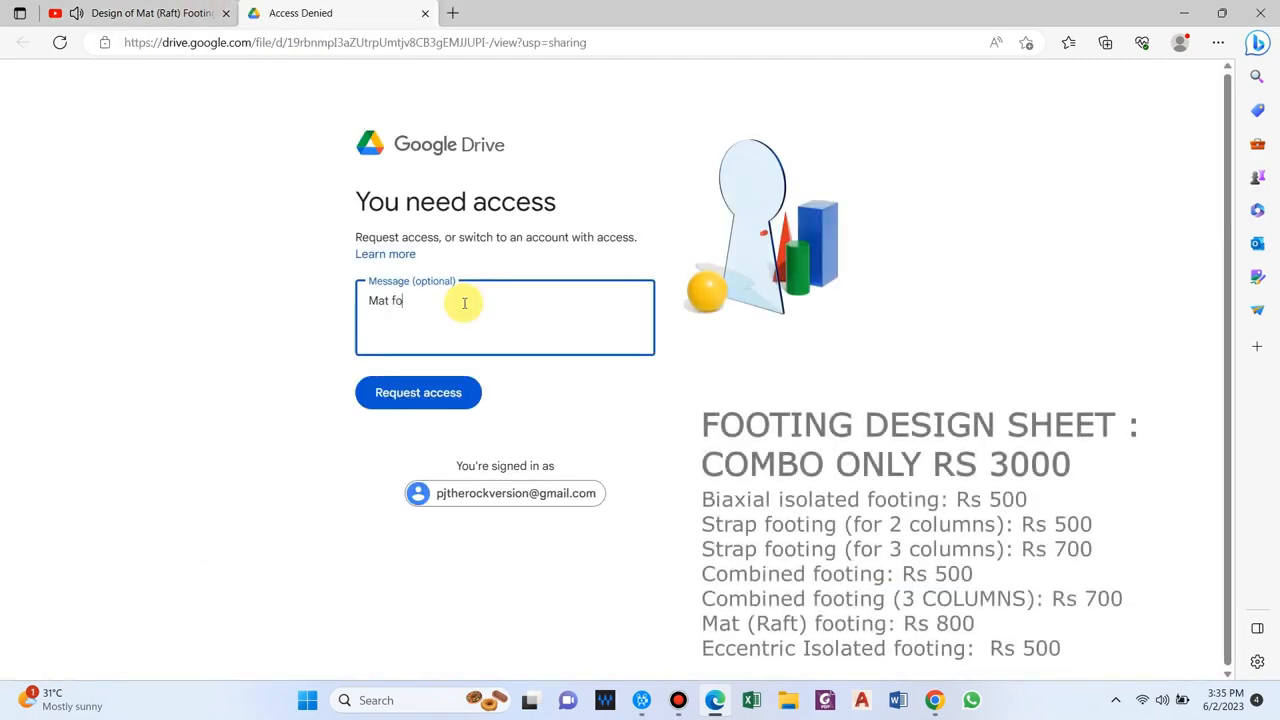
type("oting")
left_click(420, 392)
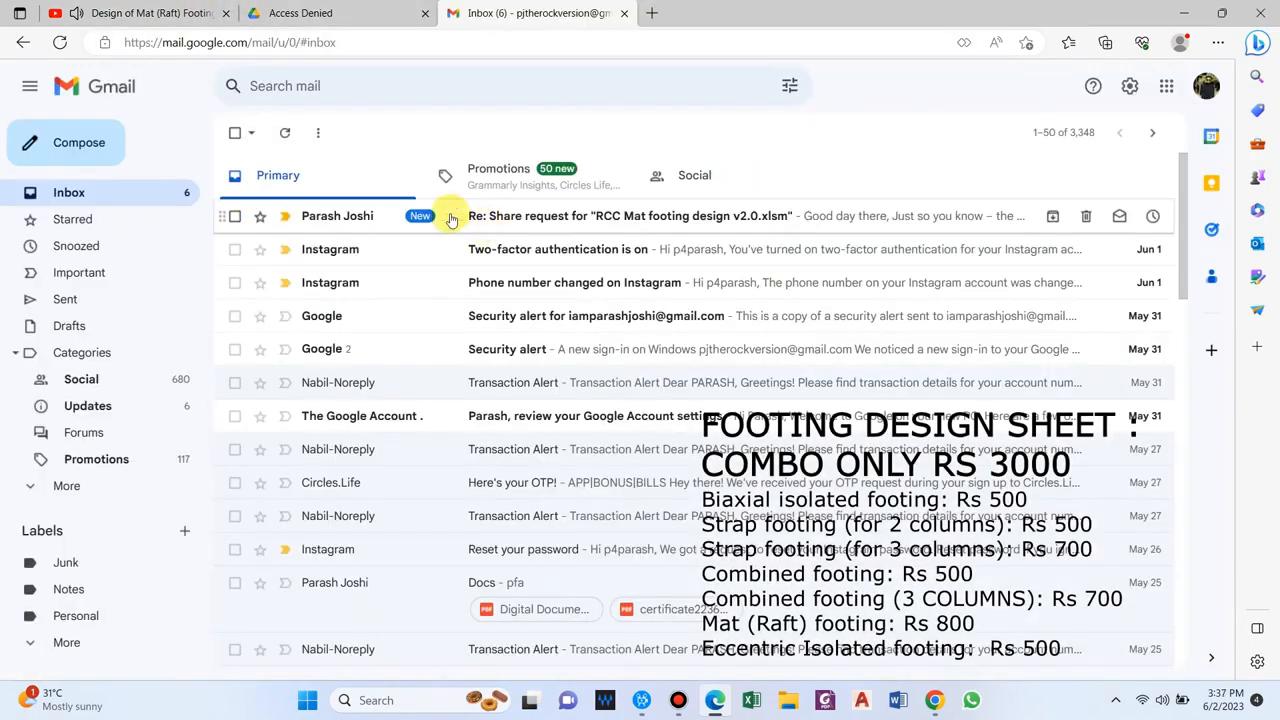
Open the emailed reply to the "RCC Mat footing design v2.0.xlsm" share request and examine its payment and contact details
left_click(449, 214)
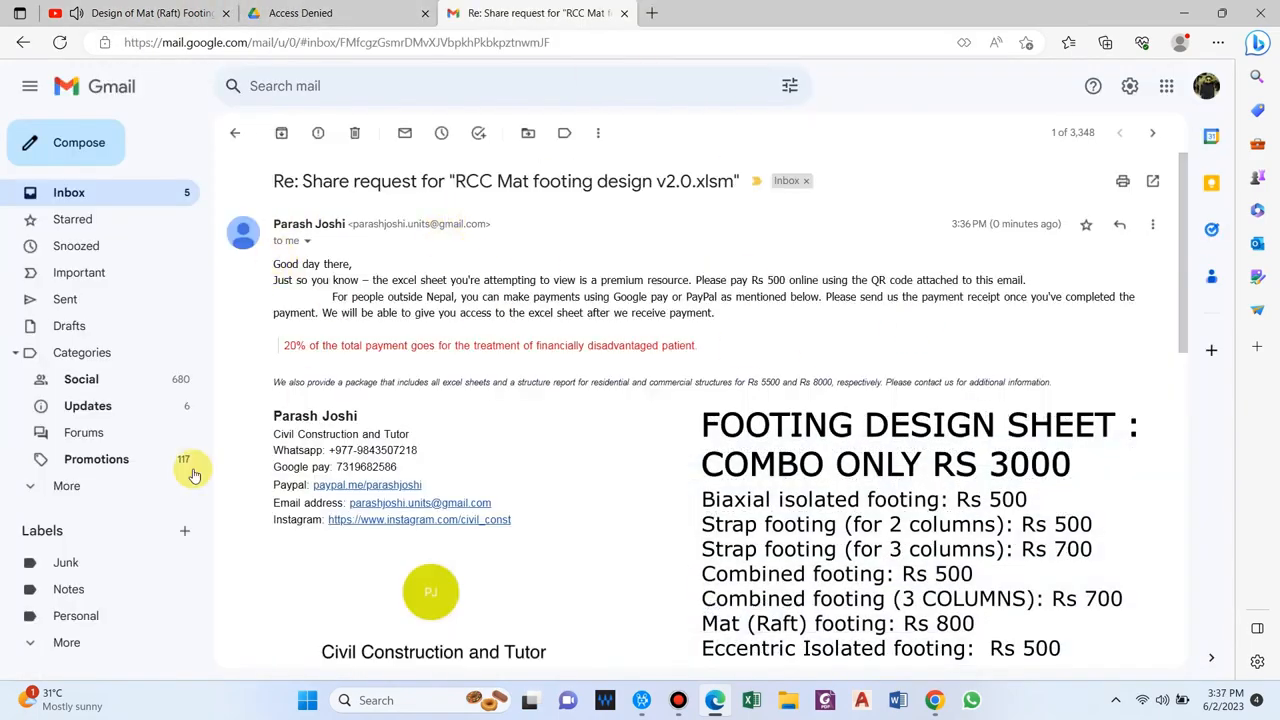
mouse_move(272, 412)
left_mouse_down()
mouse_move(300, 446)
mouse_move(563, 531)
left_mouse_up()
scroll(480, 521, "down", 3)
scroll(686, 457, "up", 3)
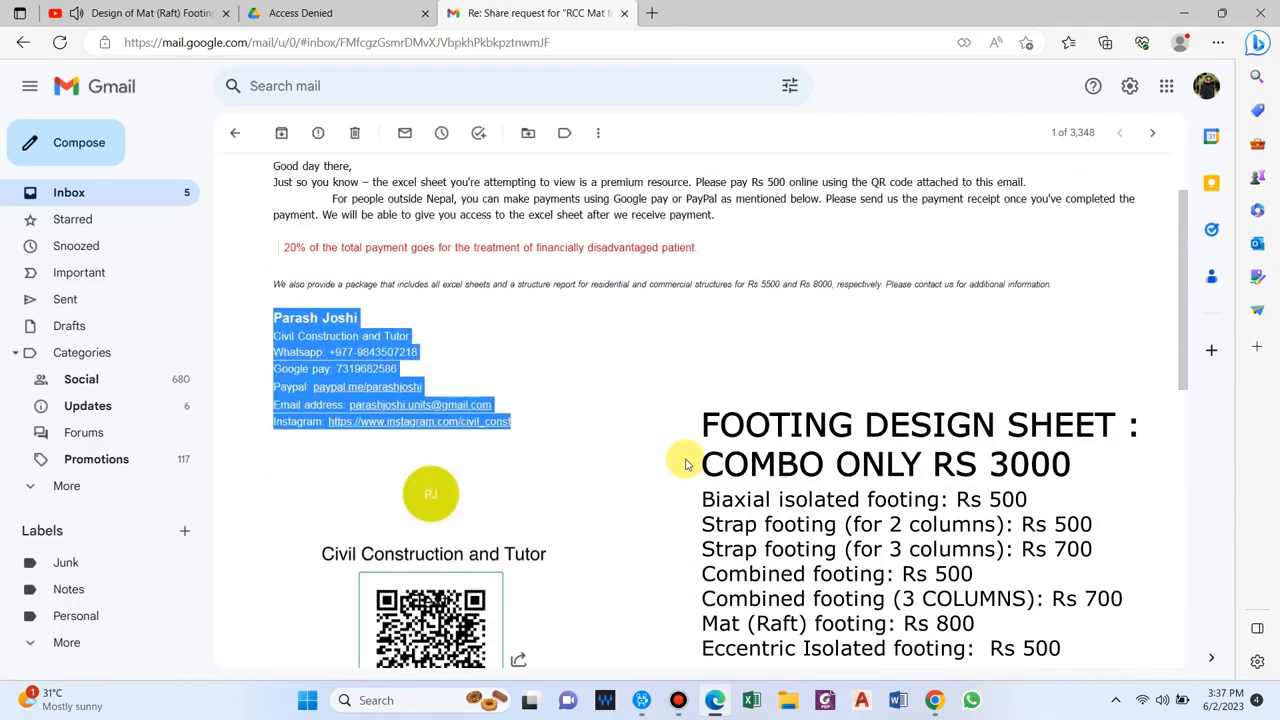
left_click(720, 343)
scroll(429, 394, "down", 4)
scroll(418, 498, "up", 2)
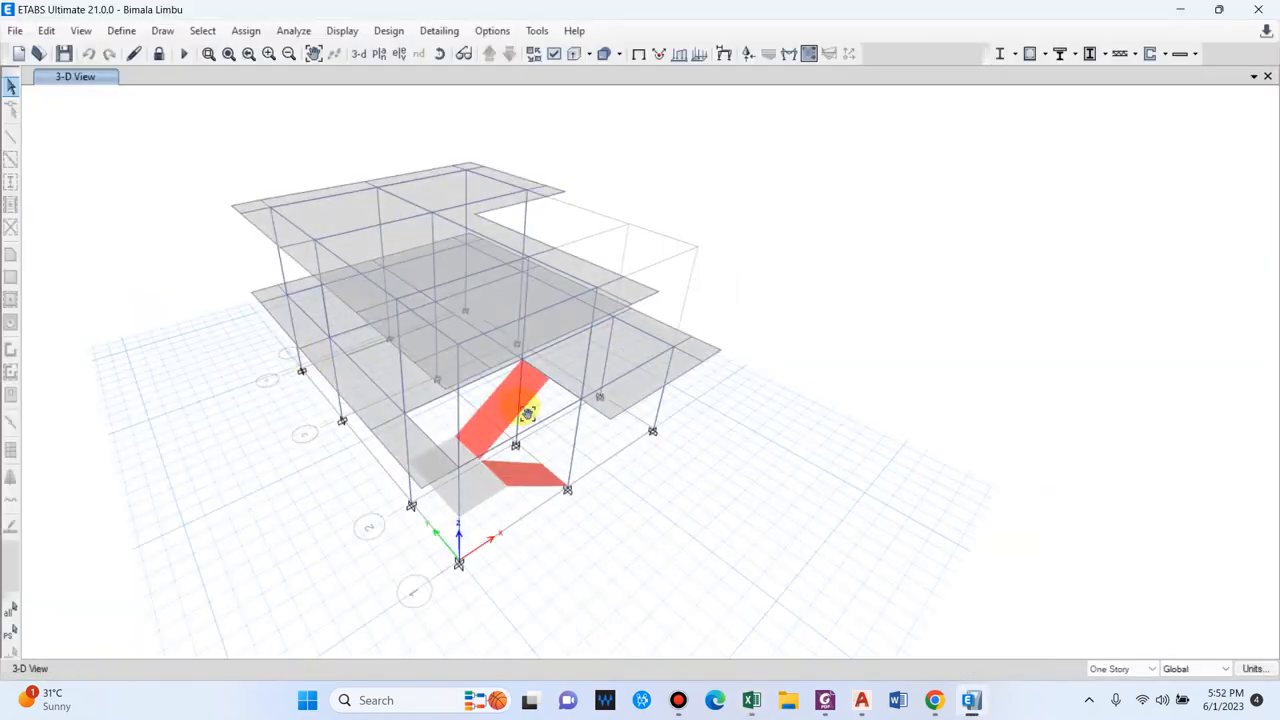
In ETABS, display tabulated Fz point reactions for the RXN (DL+LL) combination on the building model
left_click_drag(523, 406, 217, 394)
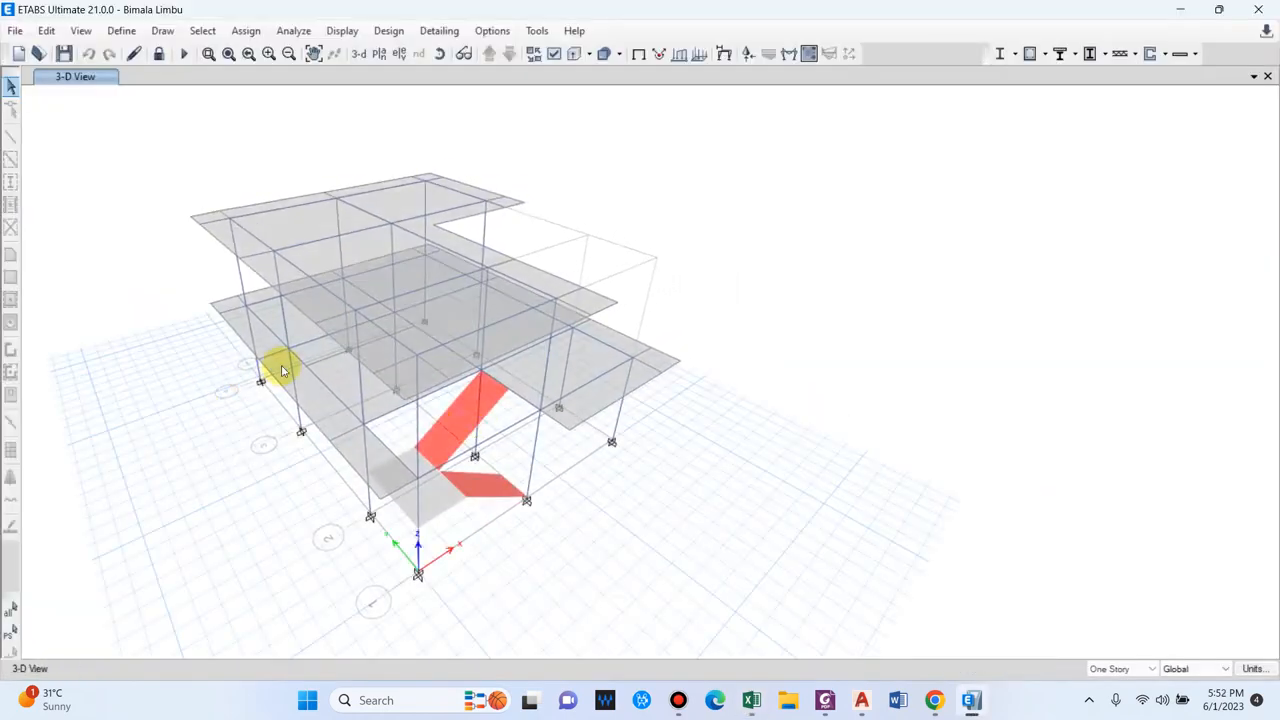
left_click_drag(380, 466, 424, 480)
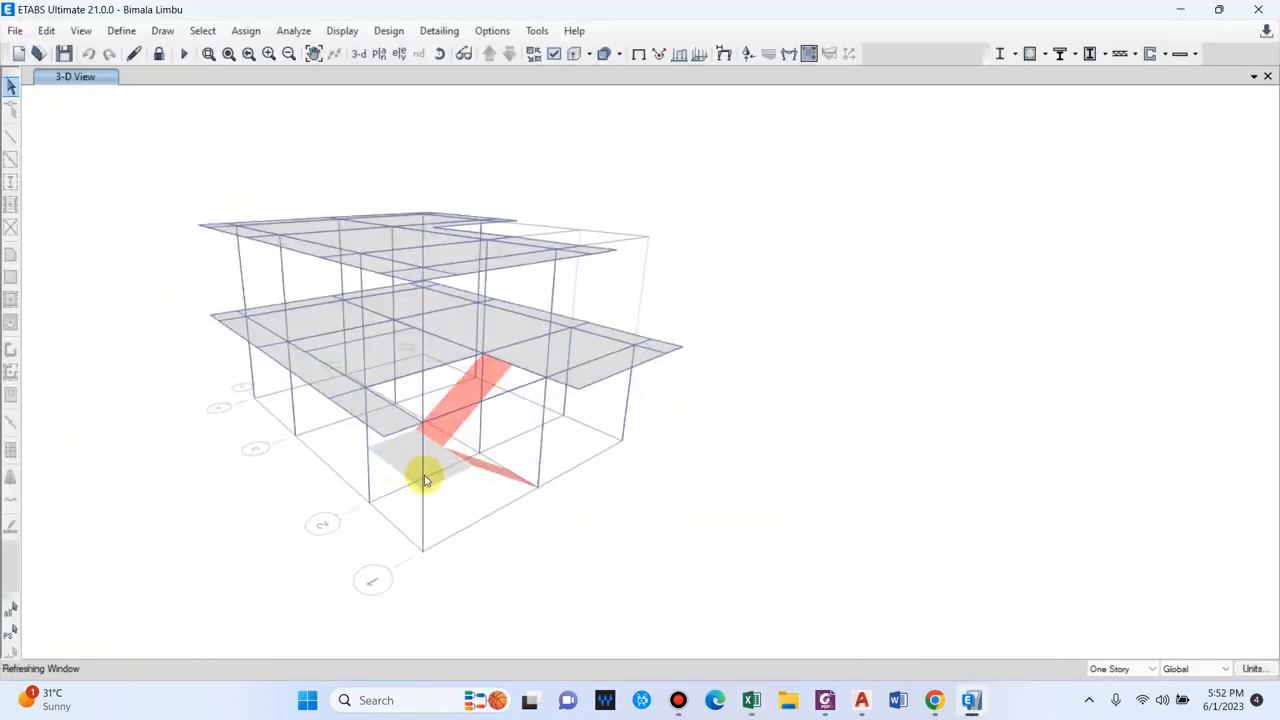
left_click_drag(471, 434, 366, 409)
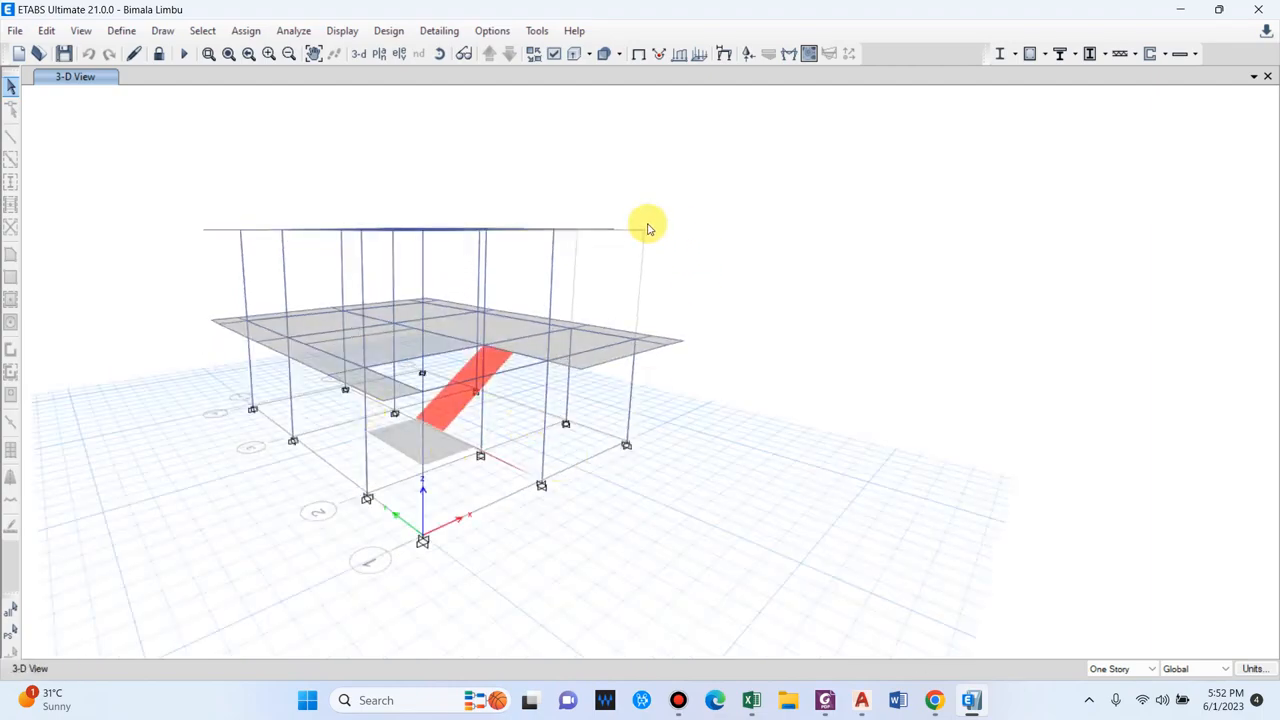
left_click(748, 55)
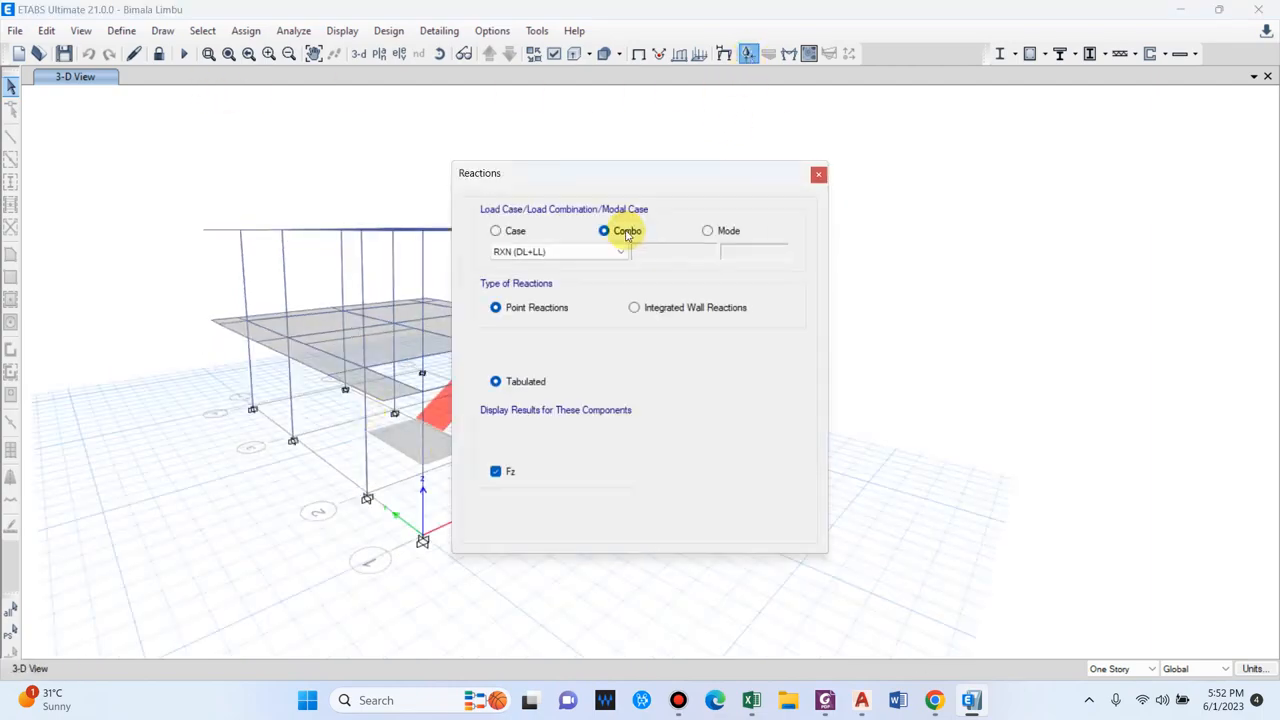
left_click(722, 515)
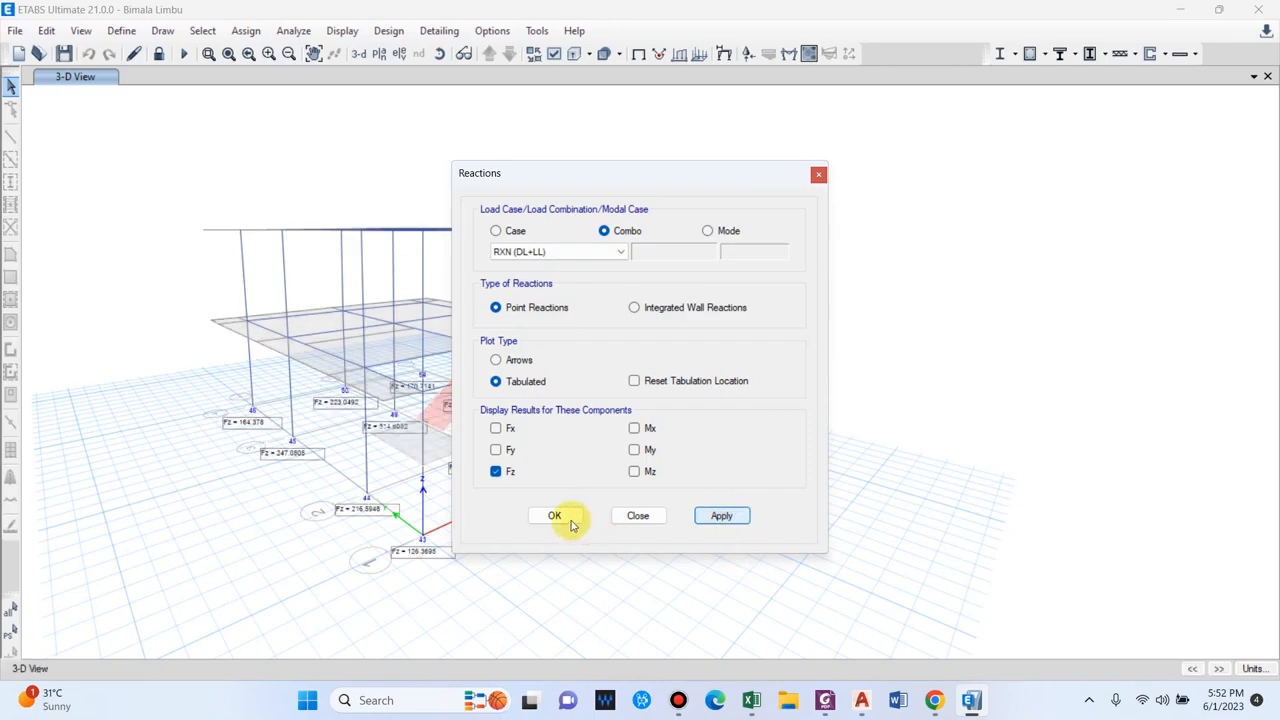
left_click(554, 515)
Show the plan view of the base story with its support reactions
left_click(376, 54)
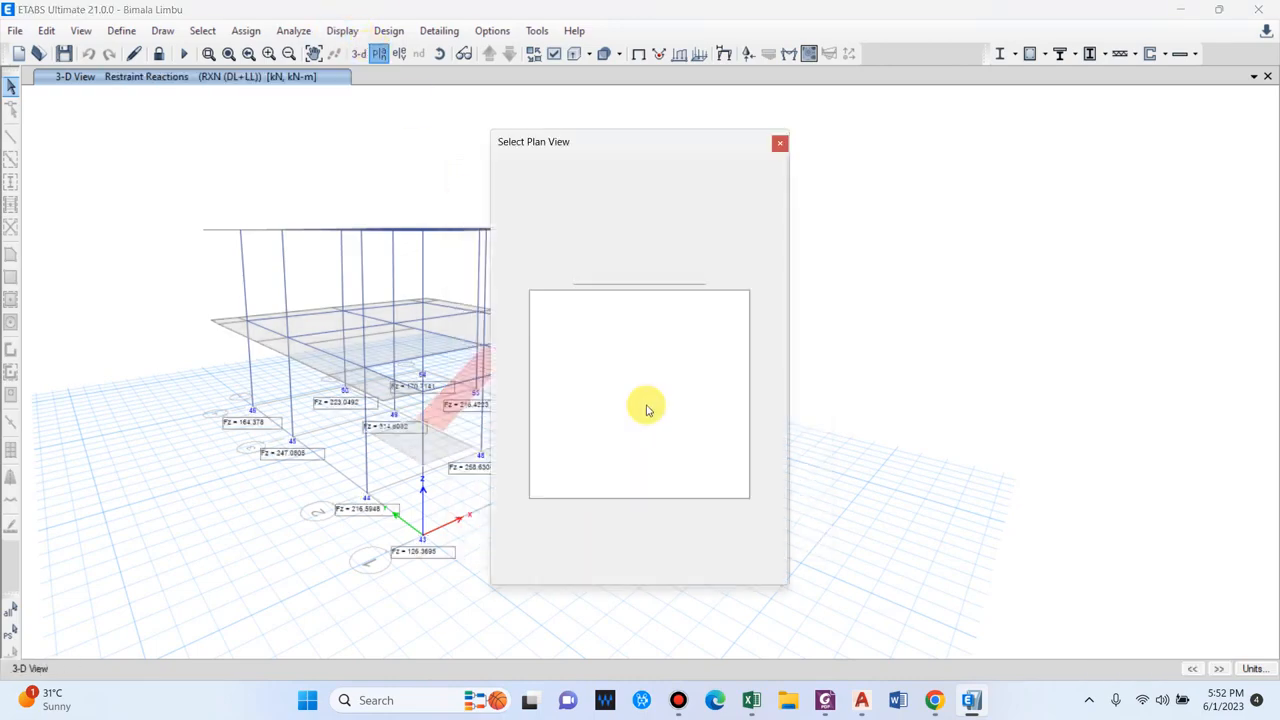
left_click(565, 319)
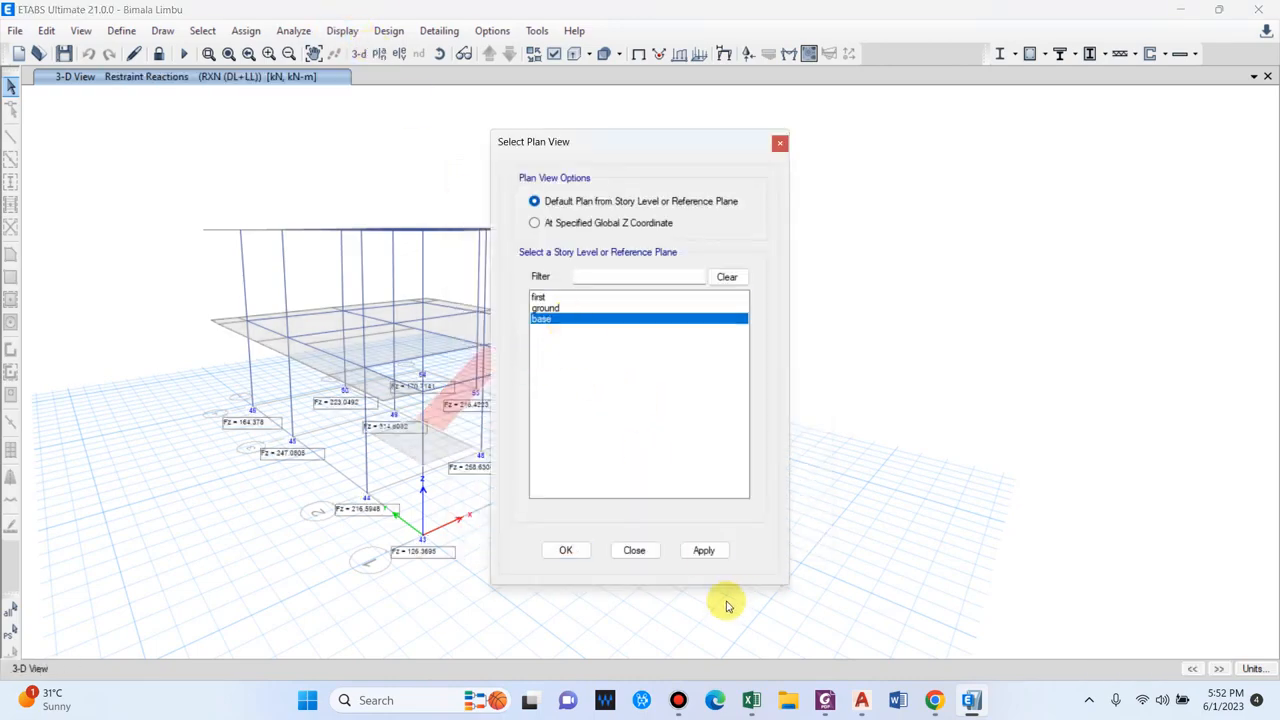
left_click(703, 549)
left_click(568, 549)
scroll(710, 537, "up", 3)
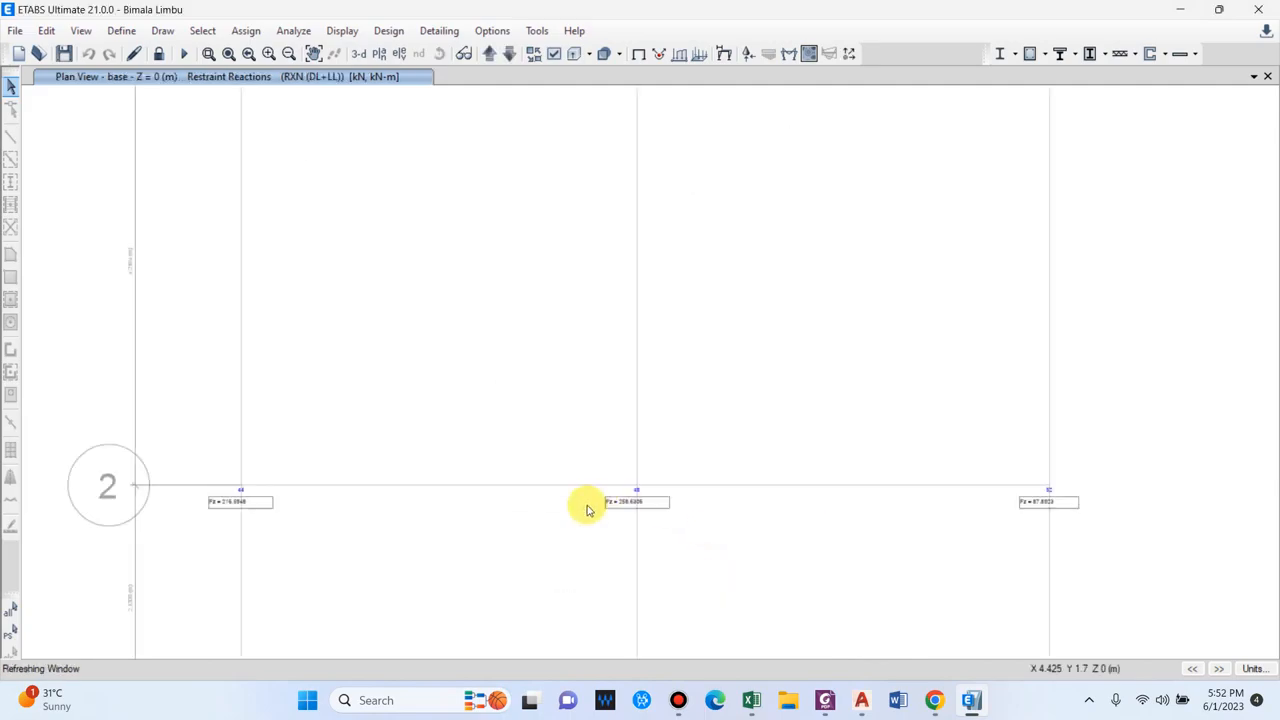
scroll(591, 466, "down", 3)
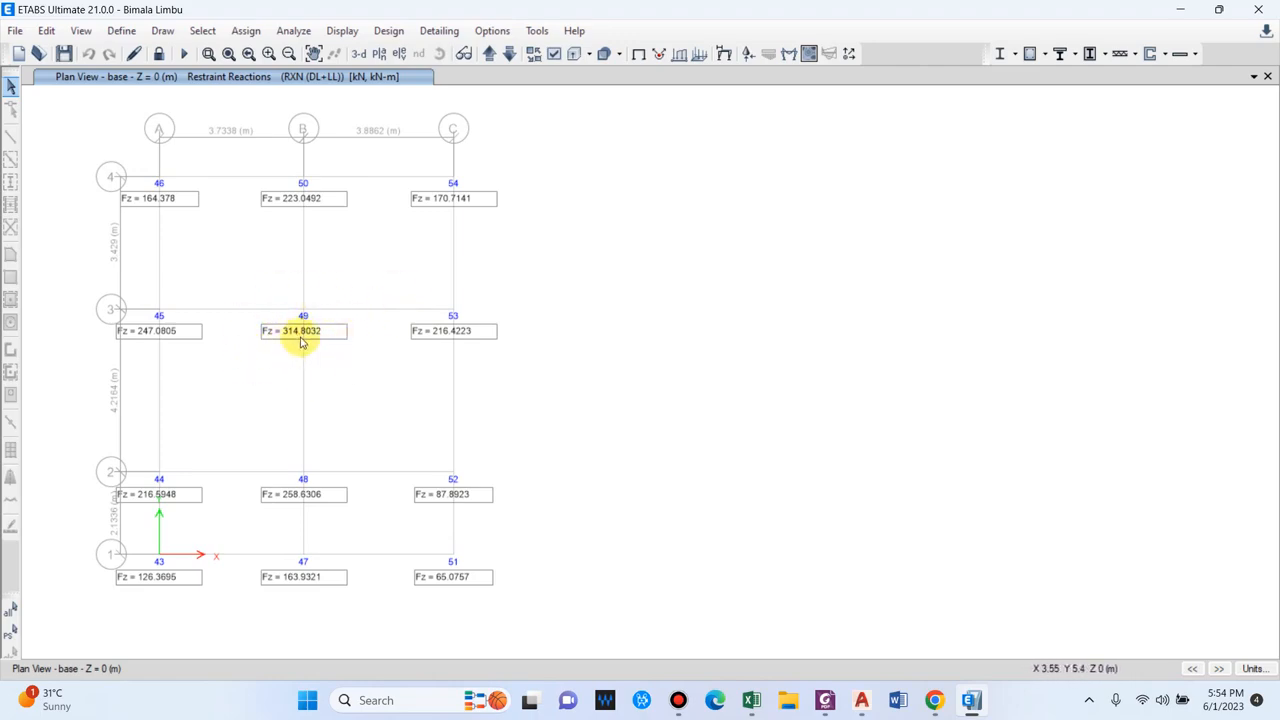
Add the Mx and My moments to the tabulated reactions displayed on the base plan
left_click(748, 53)
left_click_drag(640, 177, 873, 194)
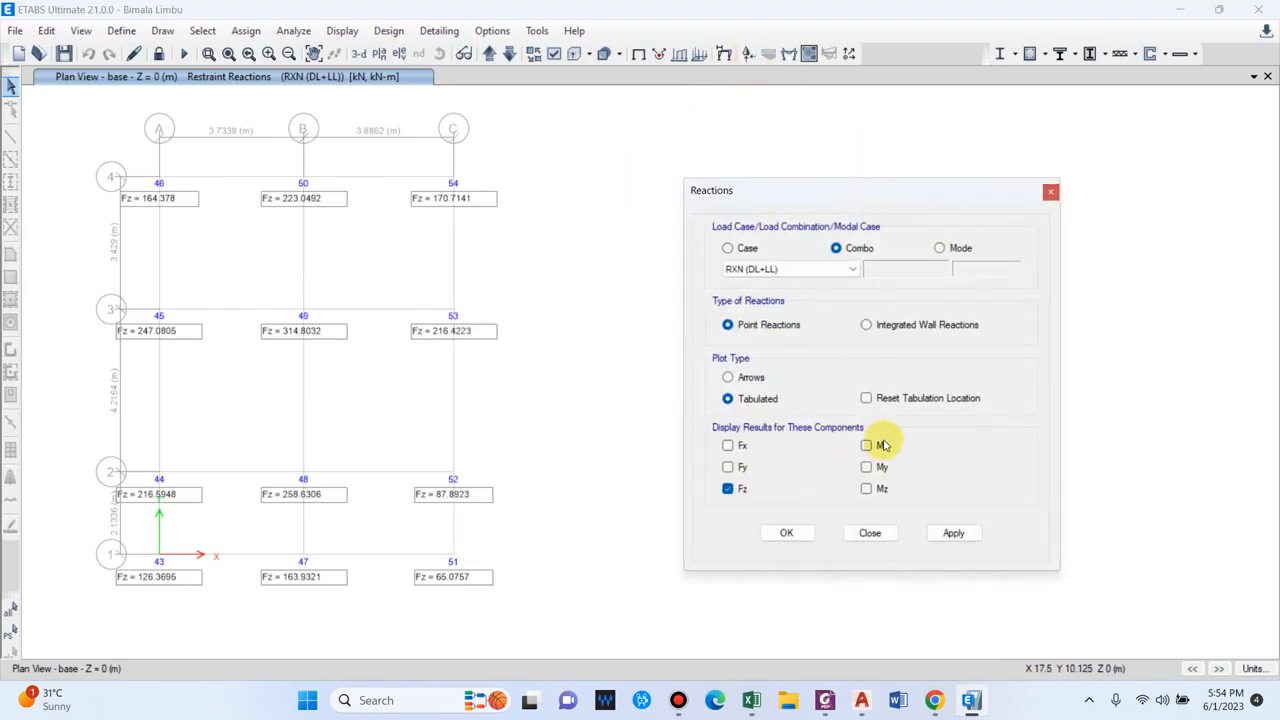
left_click(866, 445)
left_click(866, 467)
left_click(954, 532)
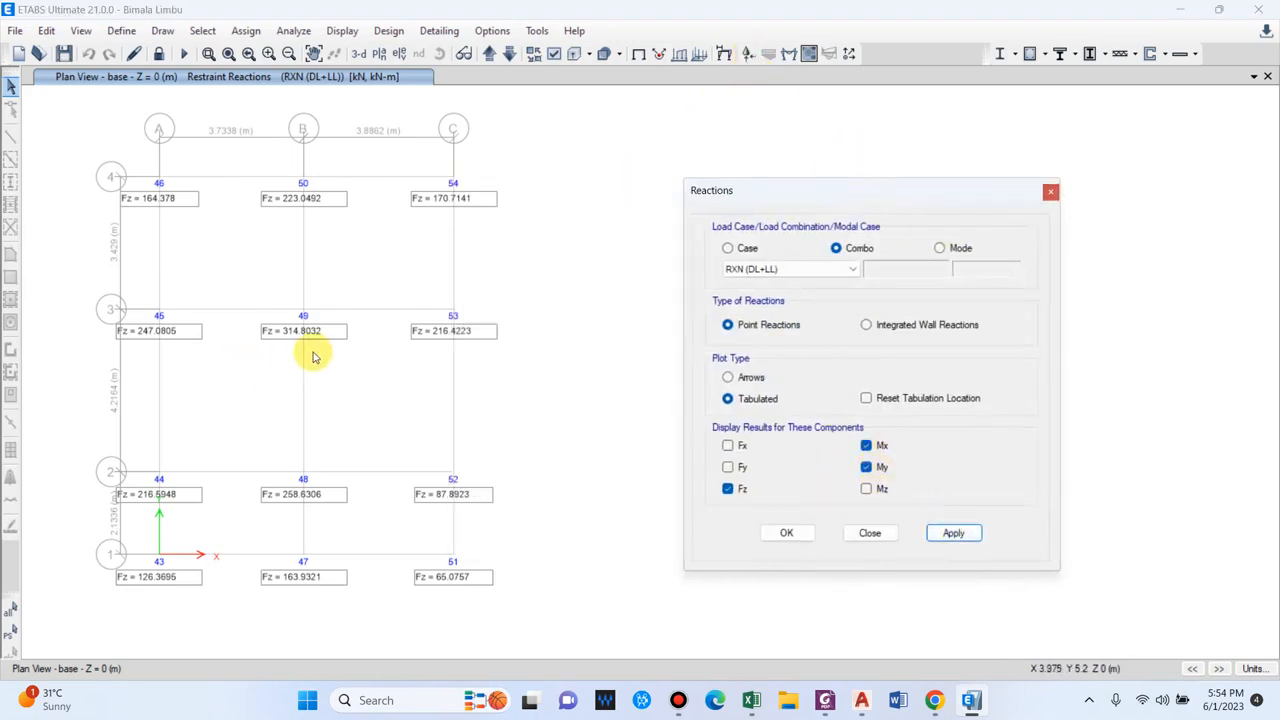
left_click(956, 533)
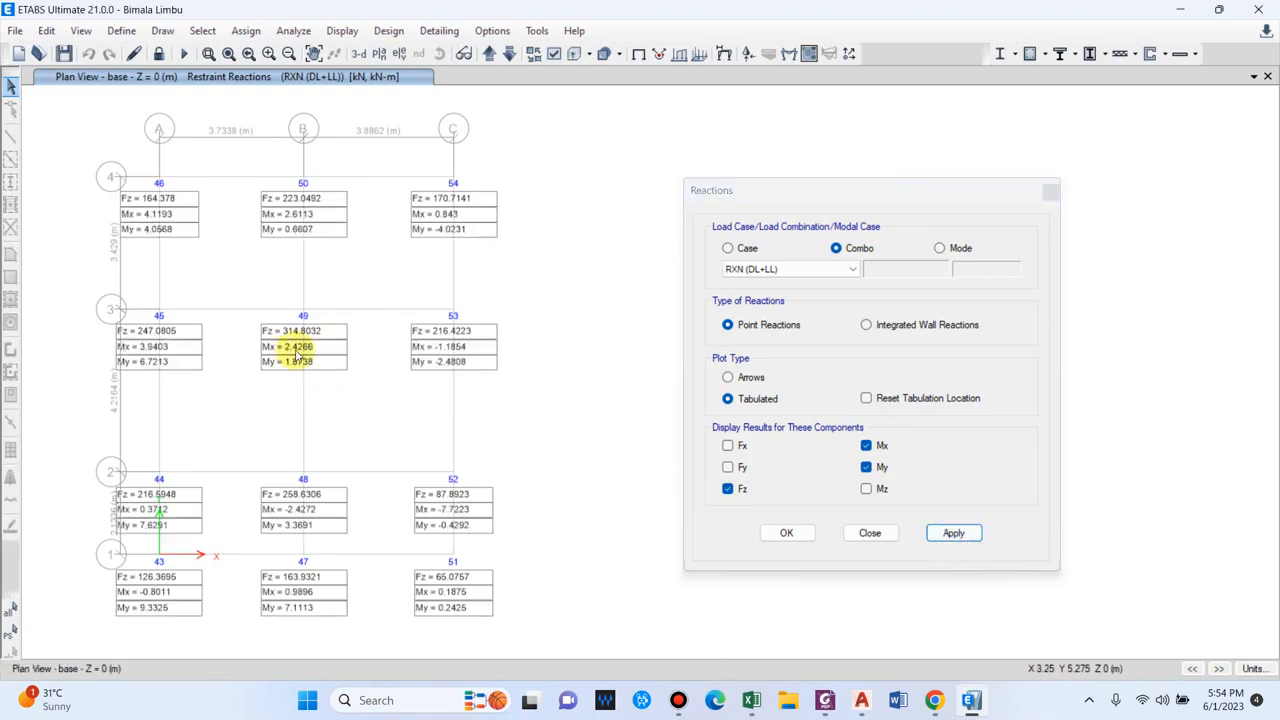
Remove Mx and My from the displayed reactions, keeping only Fz
left_click(866, 445)
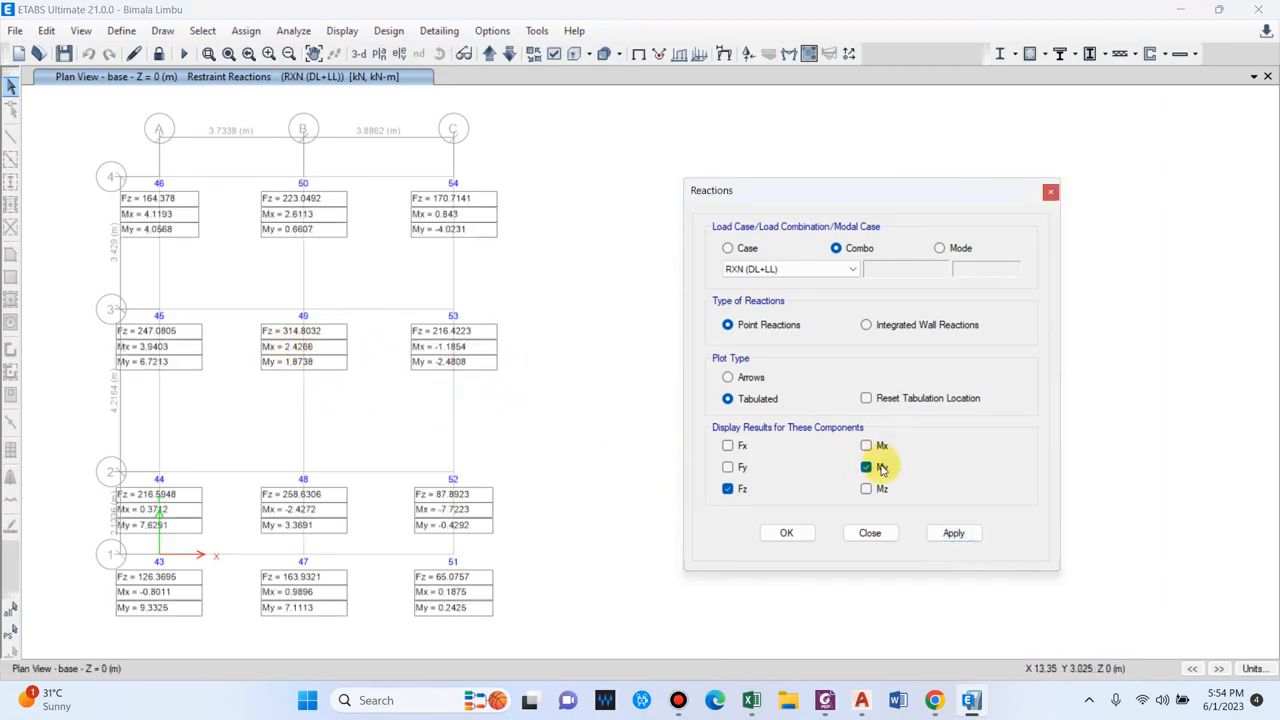
left_click(866, 467)
left_click(953, 533)
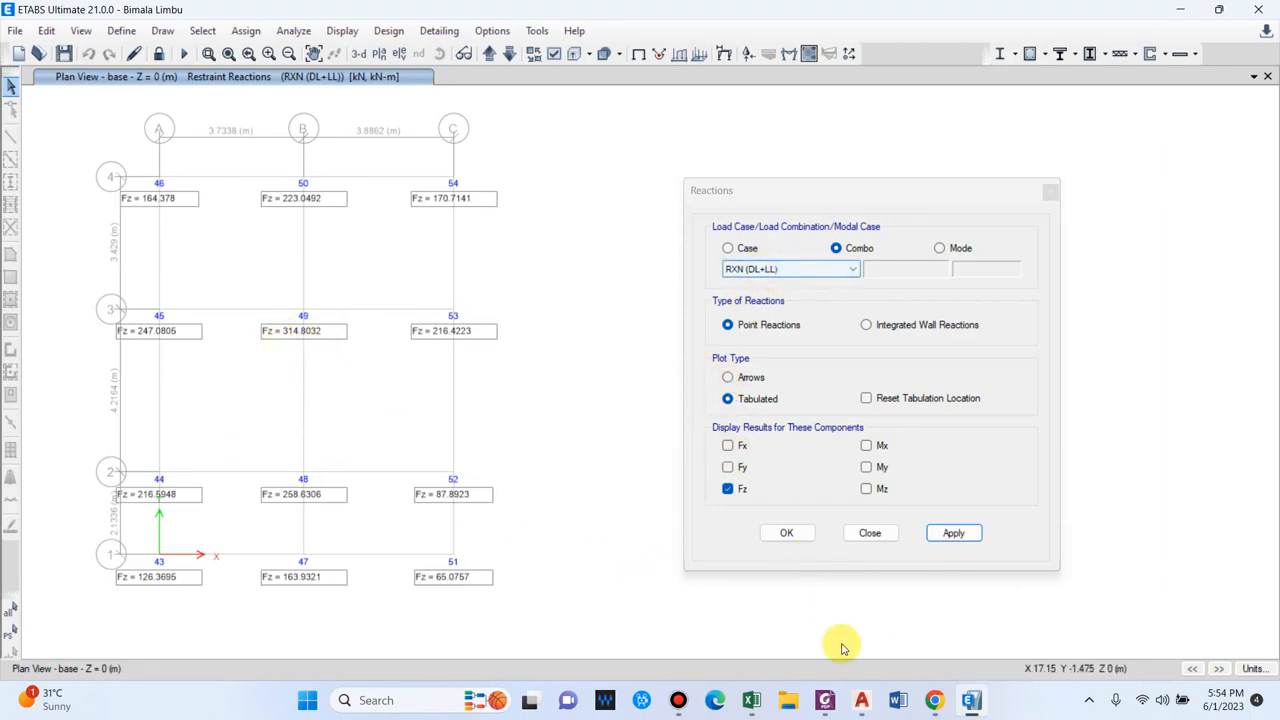
Switch to the Excel footing workbook and inspect the concrete and steel grade inputs on the ISOLATED sheet
left_click(751, 700)
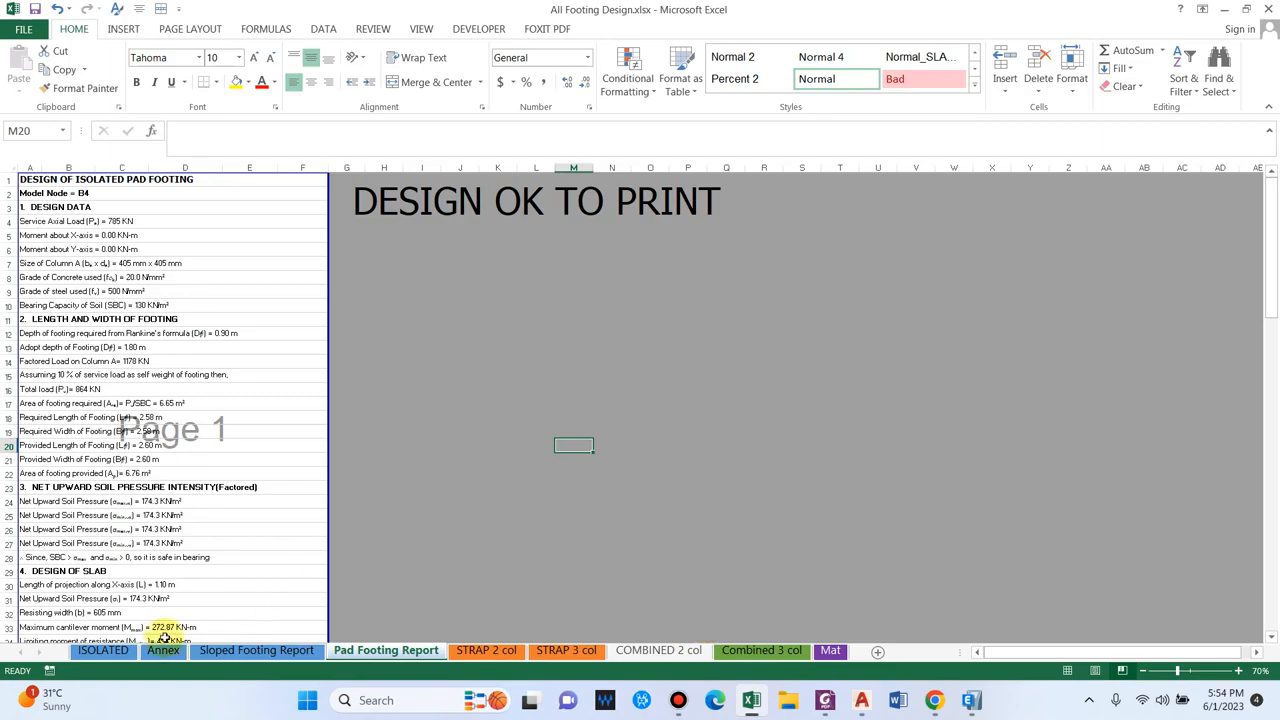
left_click(103, 651)
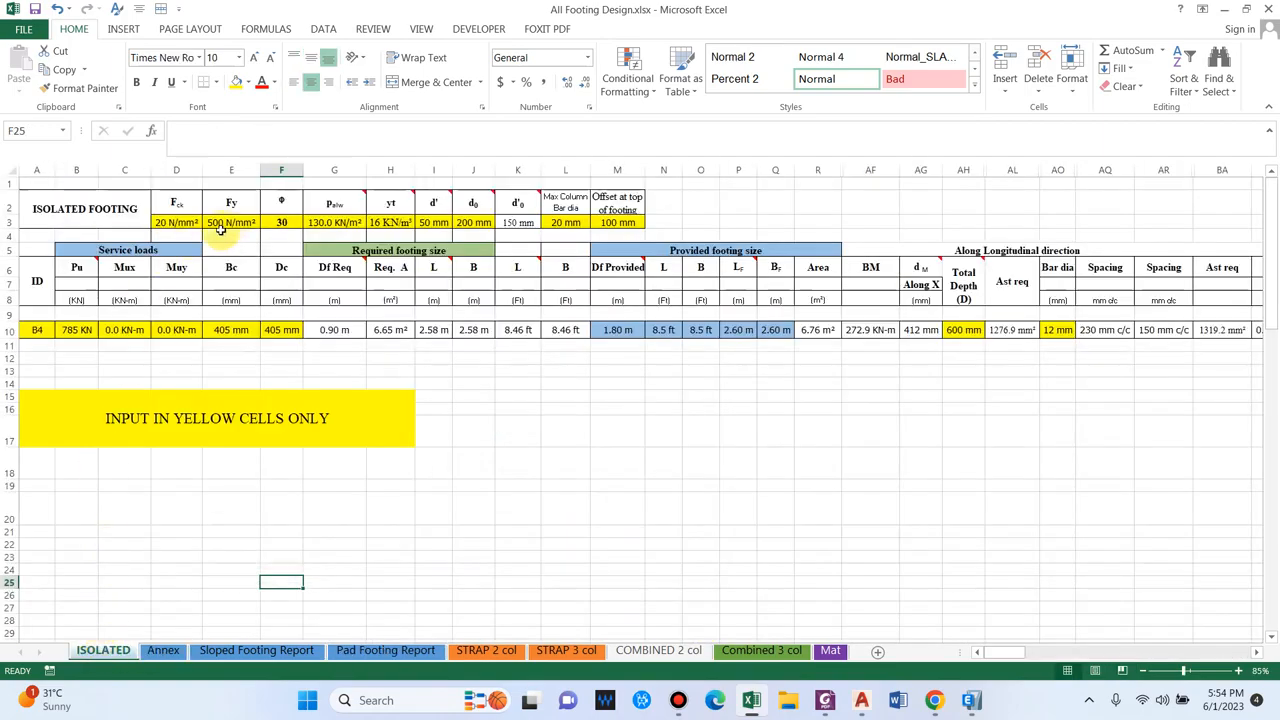
left_click(86, 214)
left_click(177, 221)
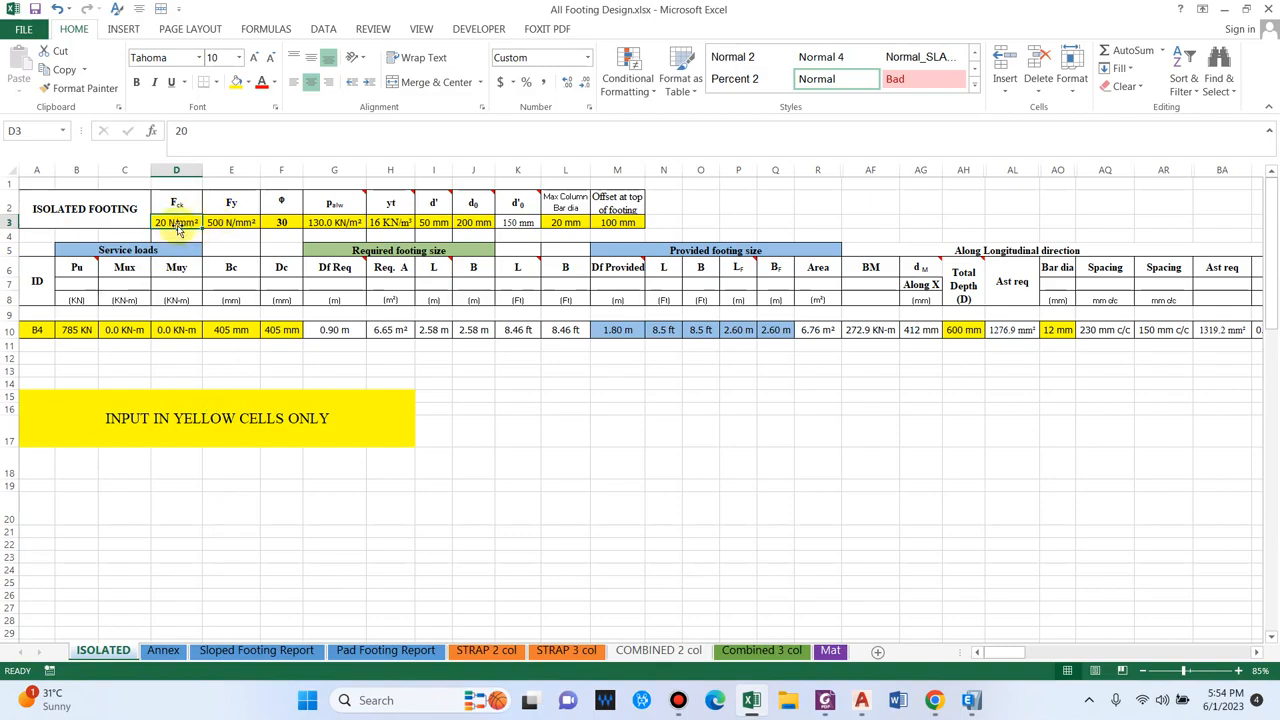
left_click(232, 224)
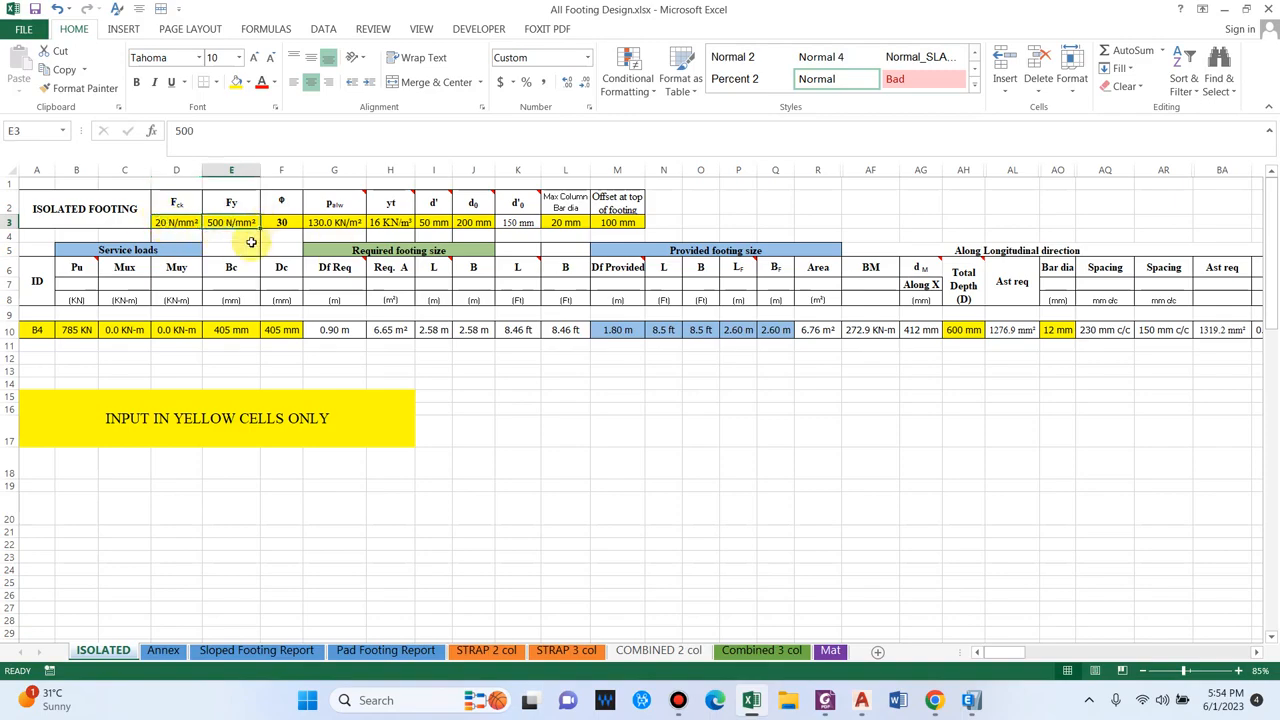
Set the allowable soil bearing pressure of the isolated footing to 120 kN/m²
left_click(285, 222)
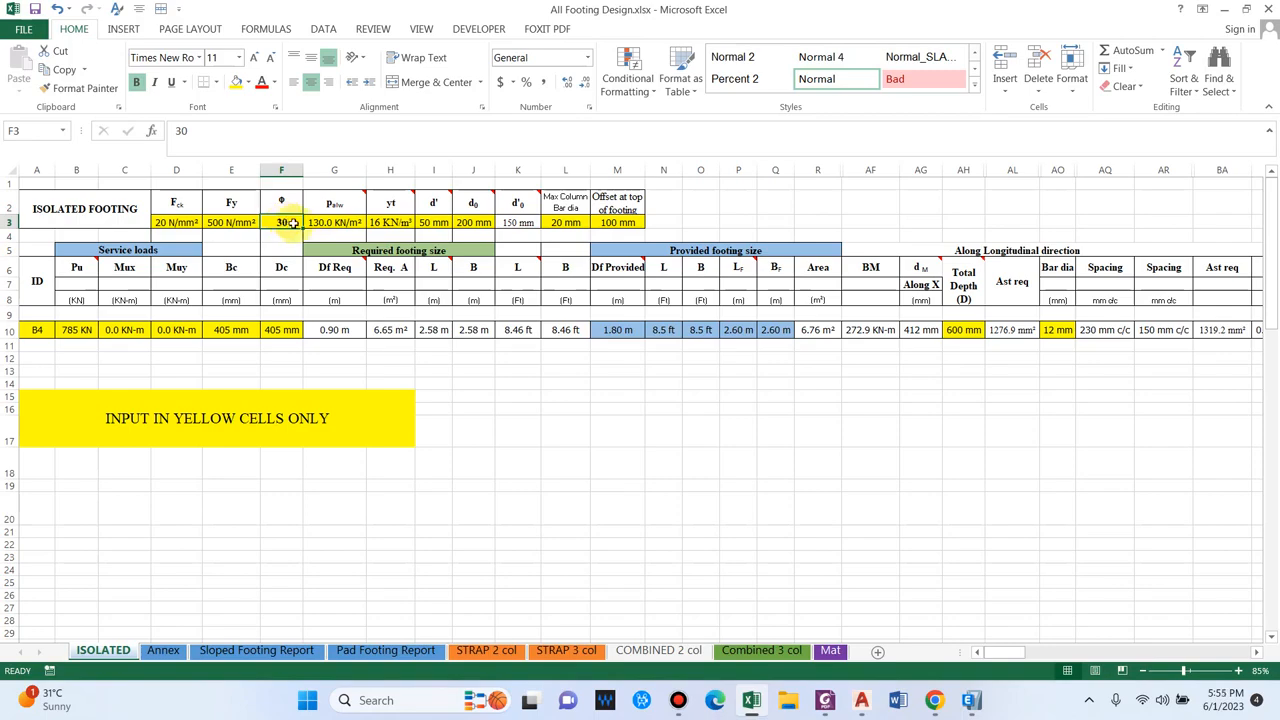
left_click(323, 221)
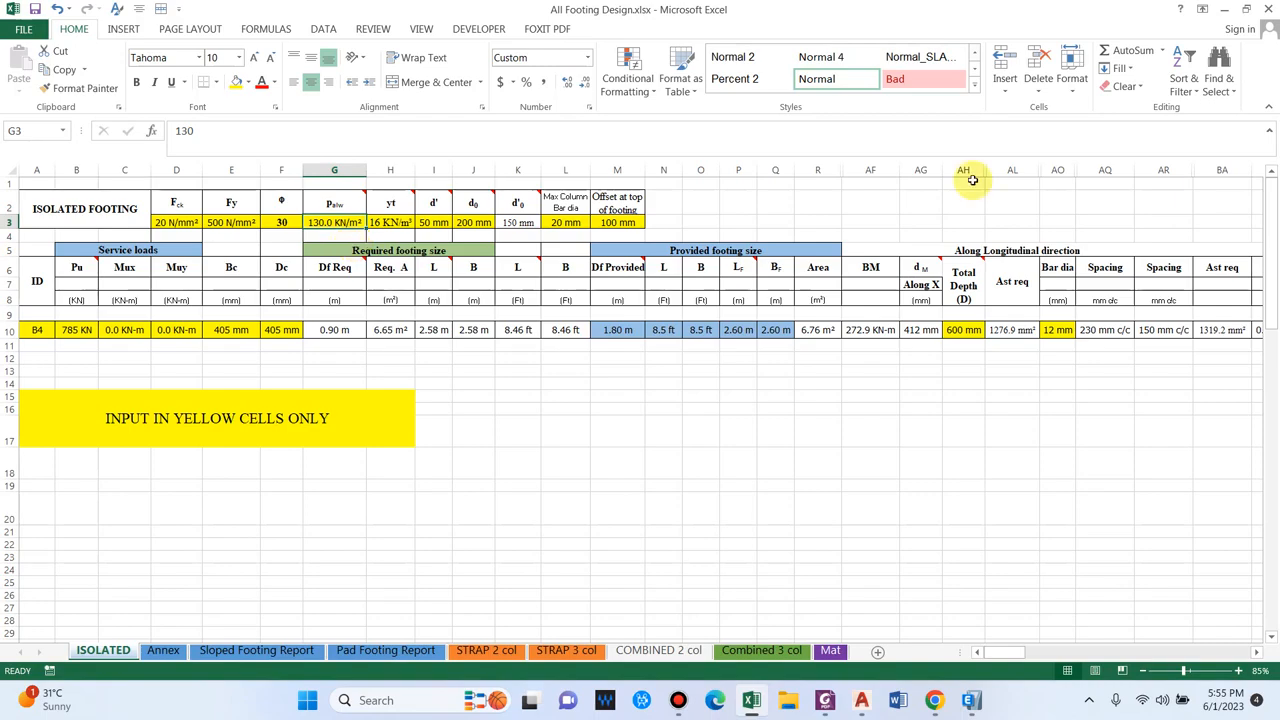
type("12")
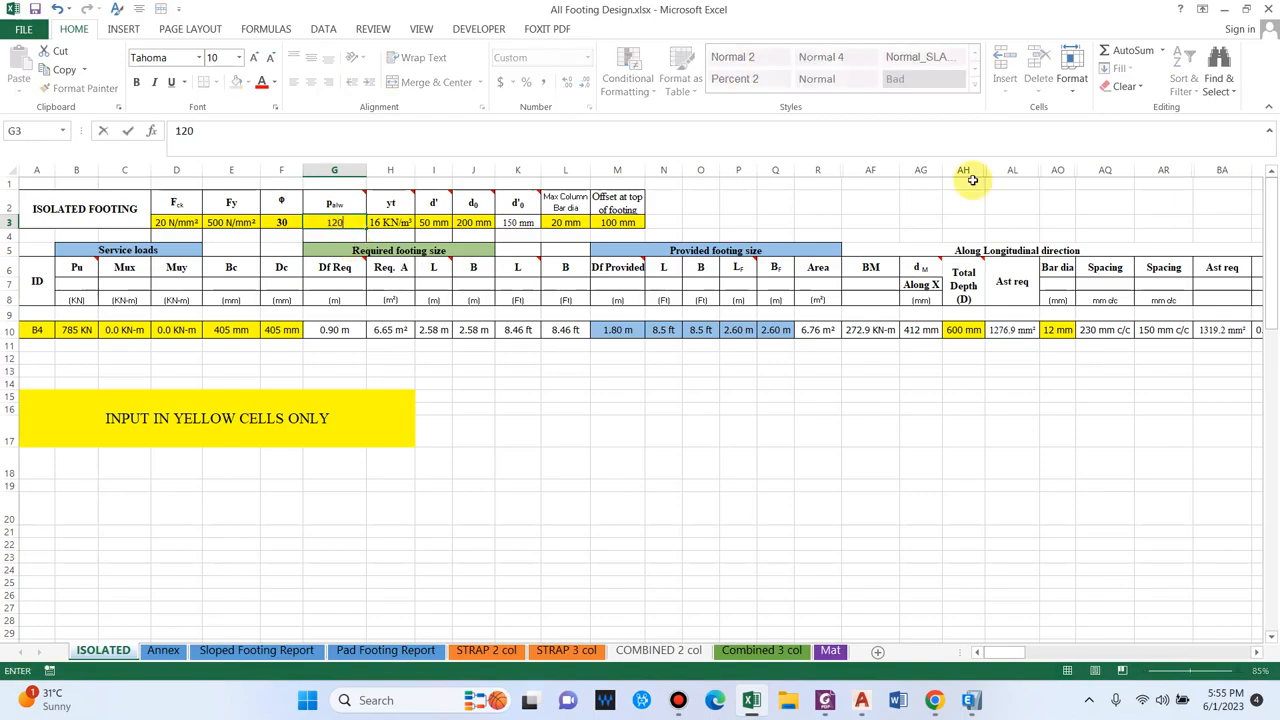
type("0")
key("Tab")
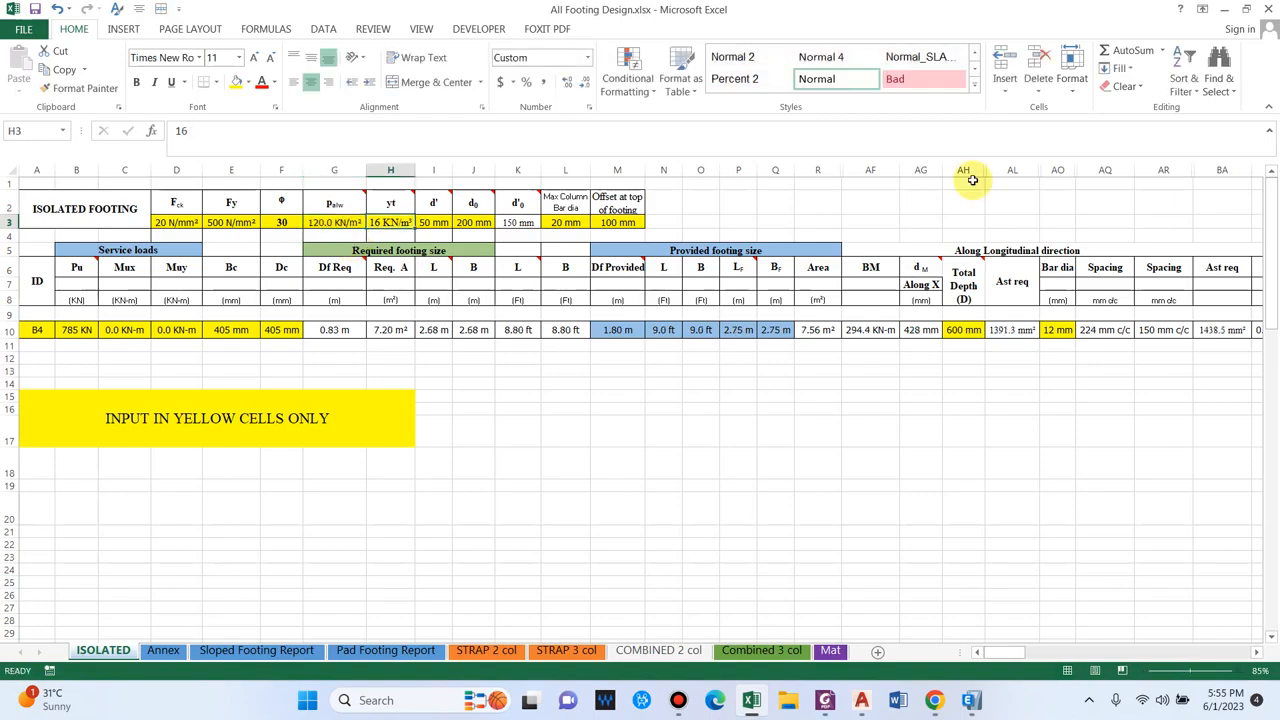
Examine the cover and depth inputs d', d0 and d'0, the maximum column bar diameter, and the offset at top of footing
left_click(440, 221)
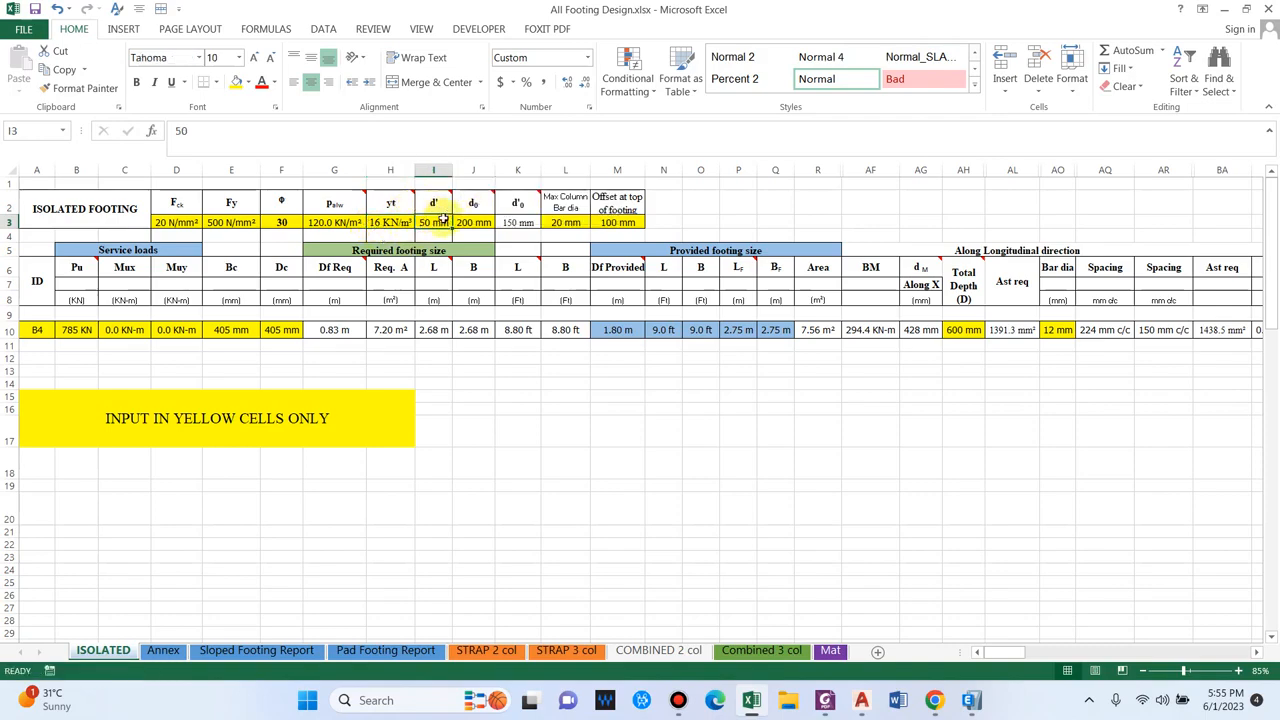
key("Tab")
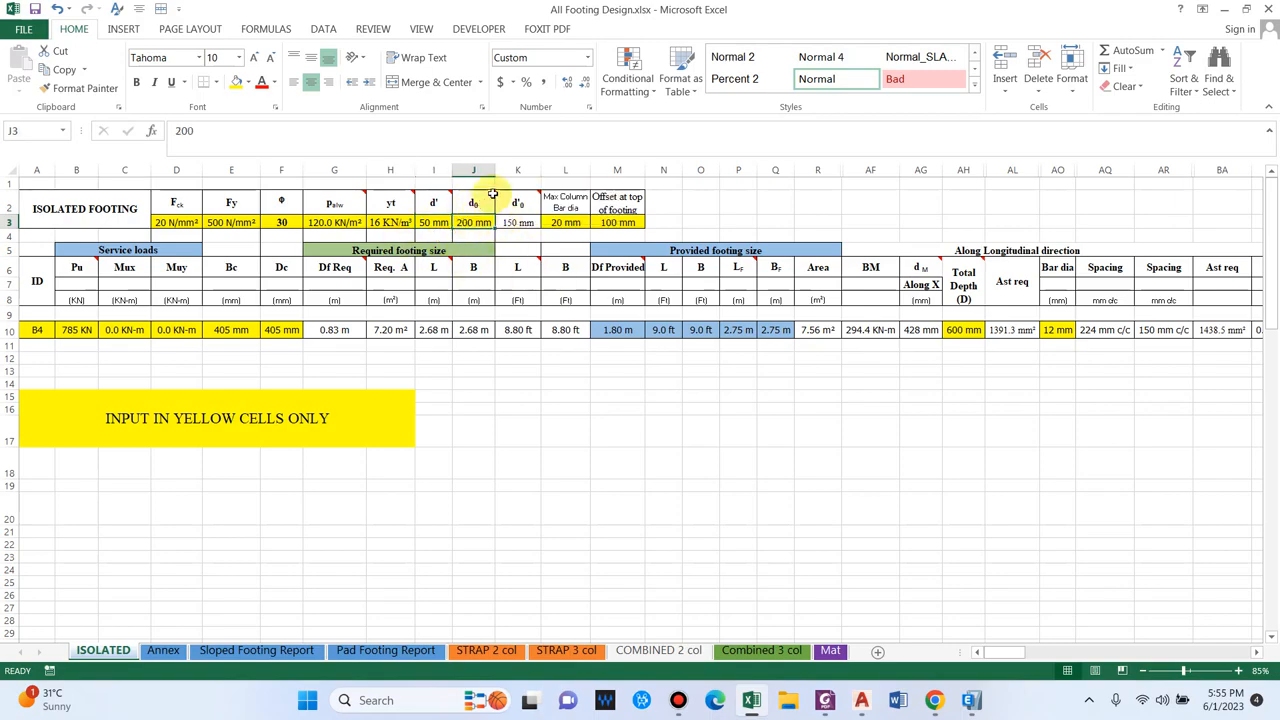
mouse_move(493, 193)
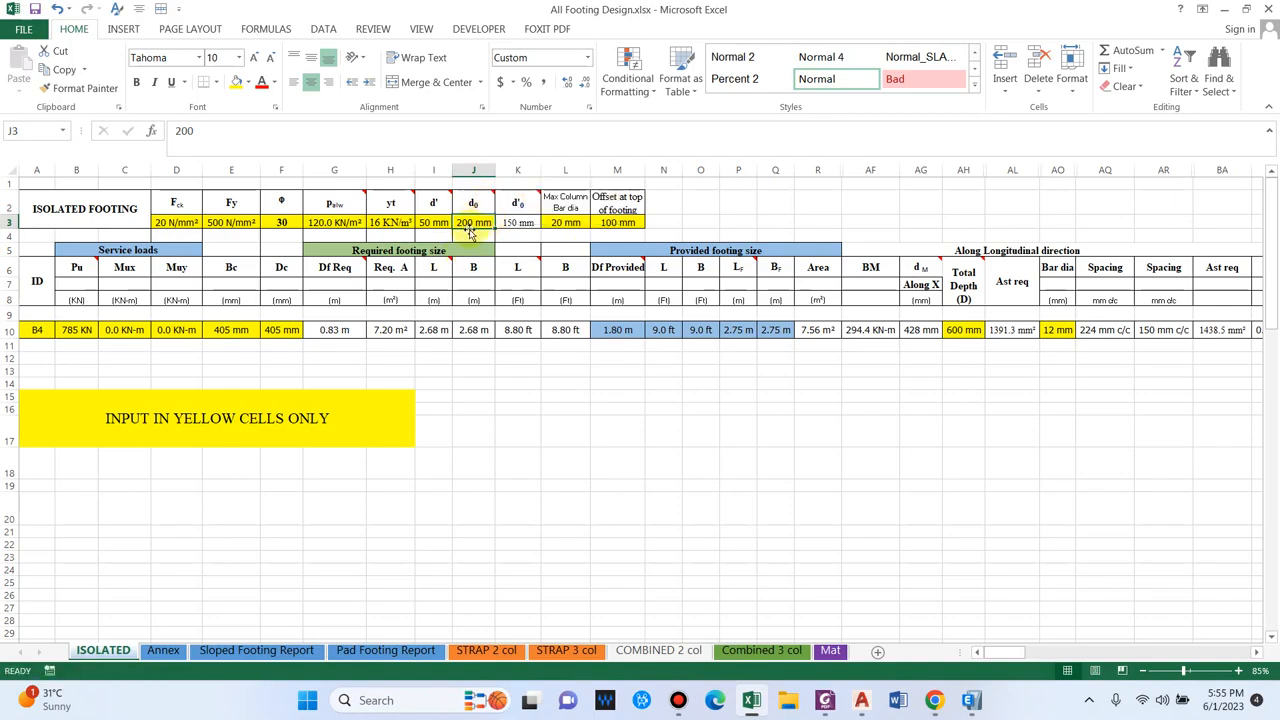
left_click(520, 224)
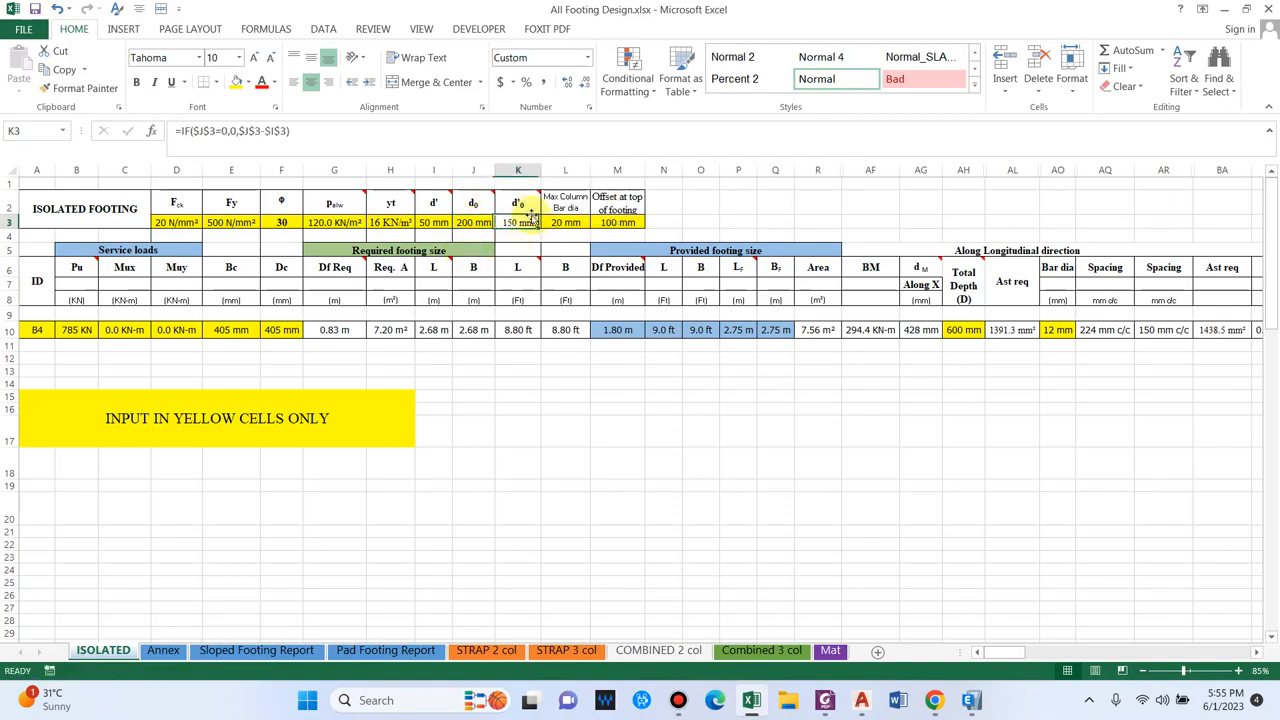
left_click(524, 206)
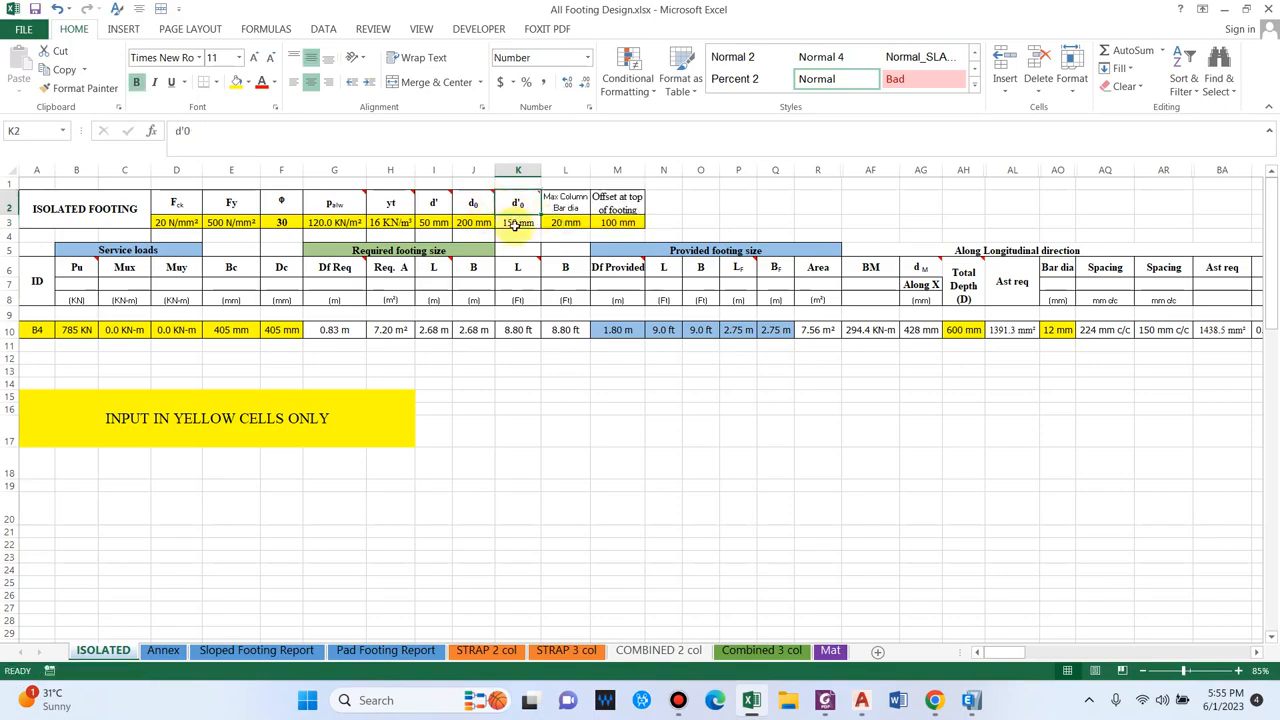
left_click(560, 204)
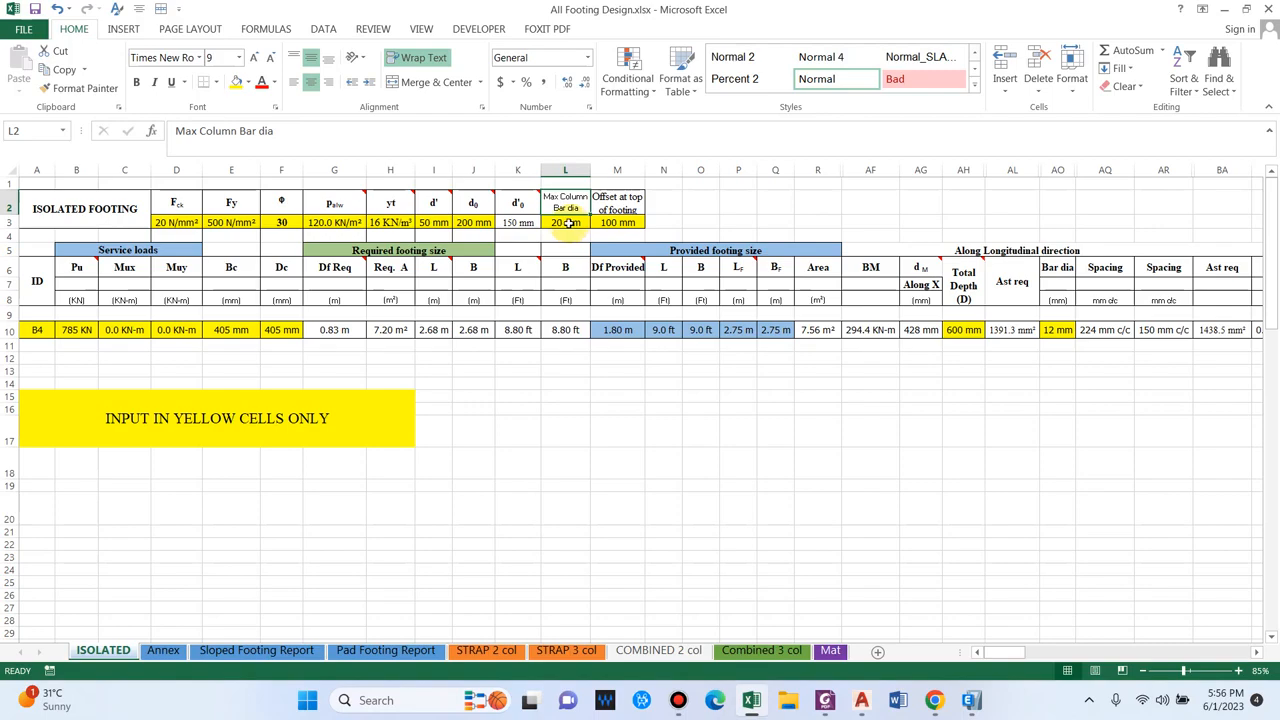
left_click(567, 224)
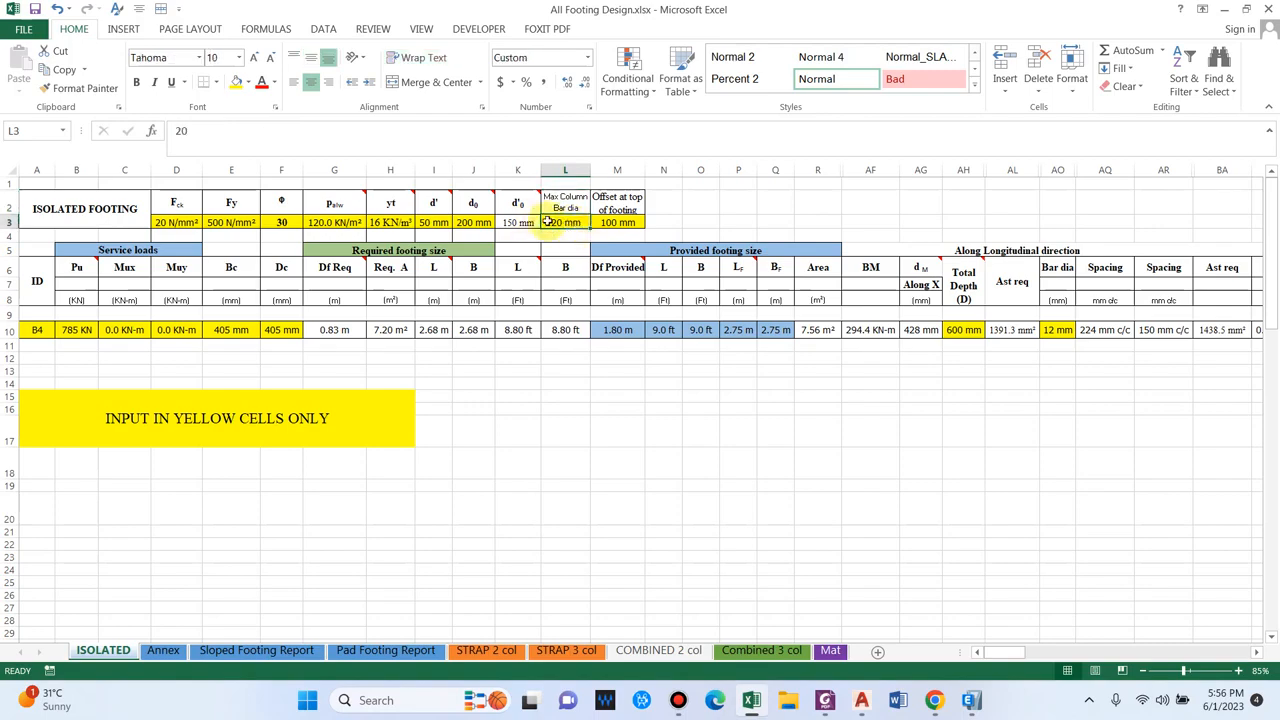
mouse_move(592, 262)
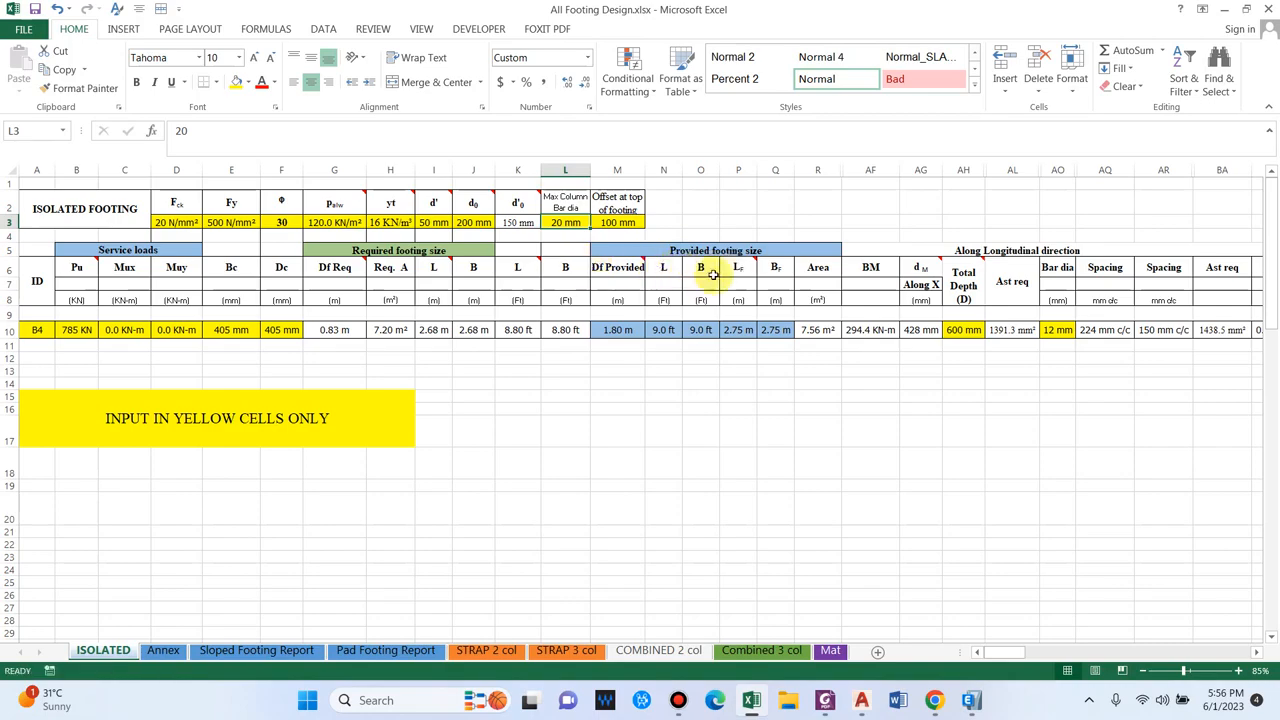
left_click(618, 207)
left_click(625, 222)
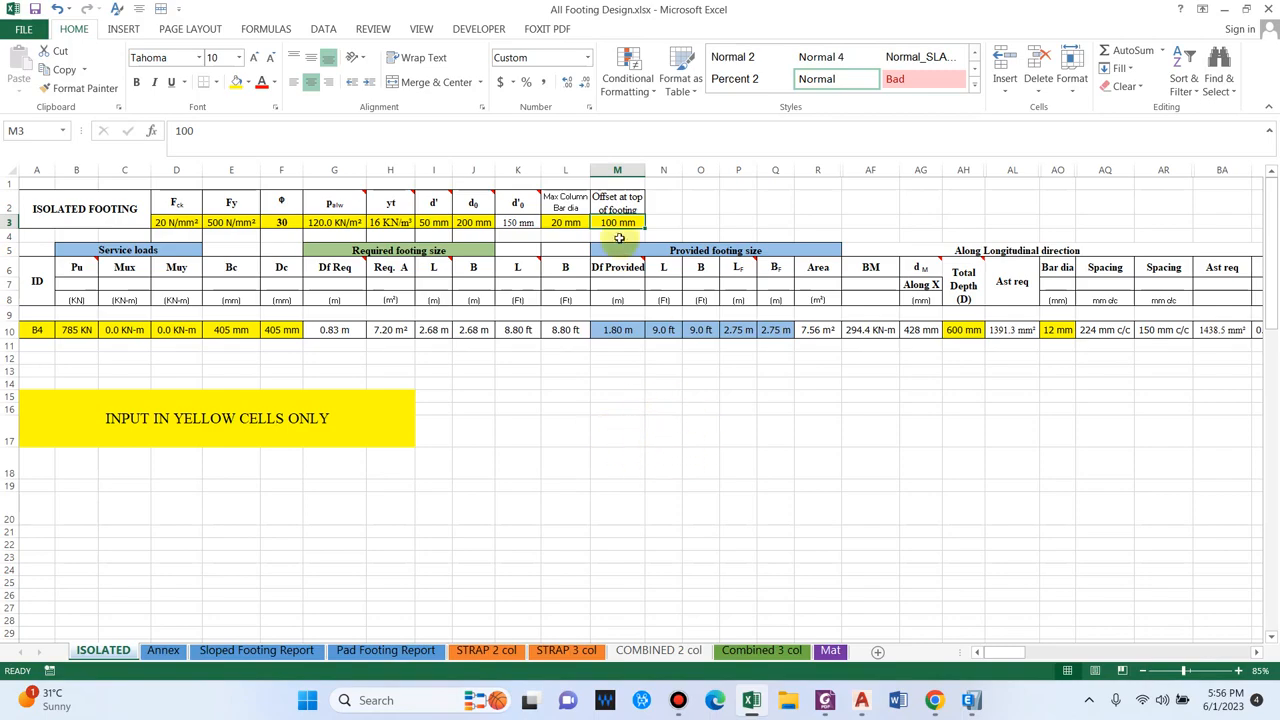
left_click(634, 210)
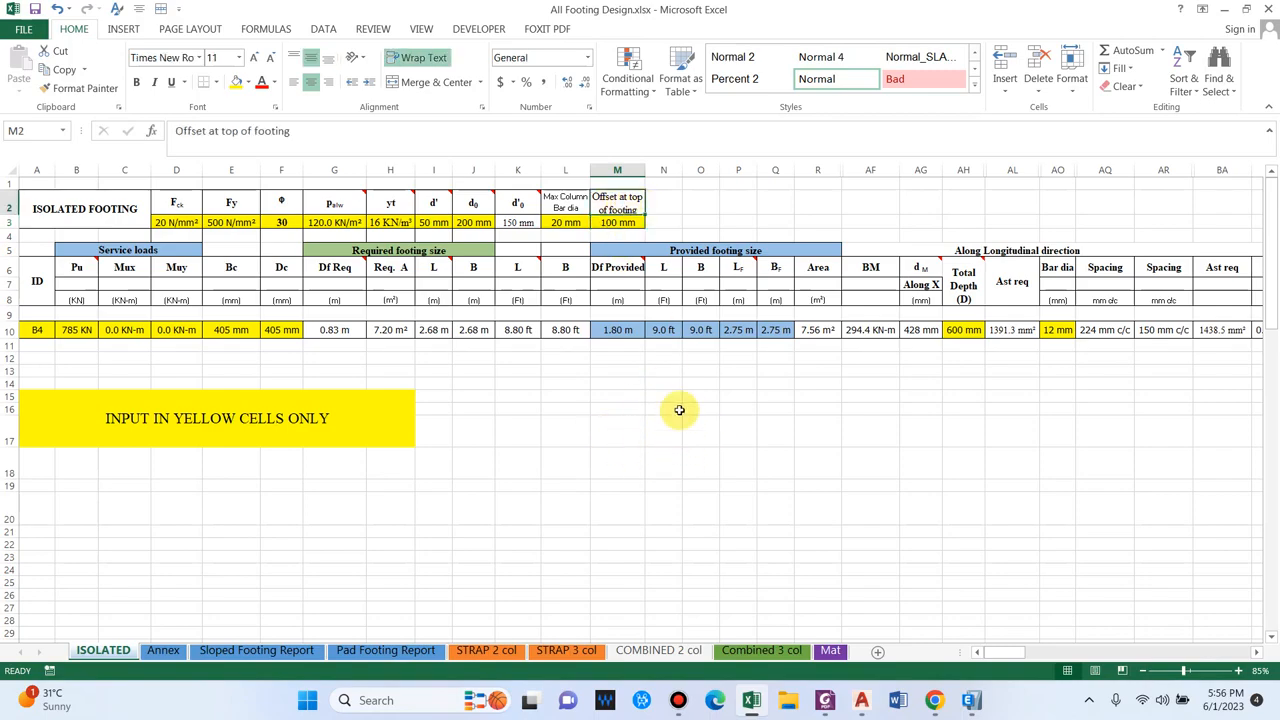
left_click(622, 226)
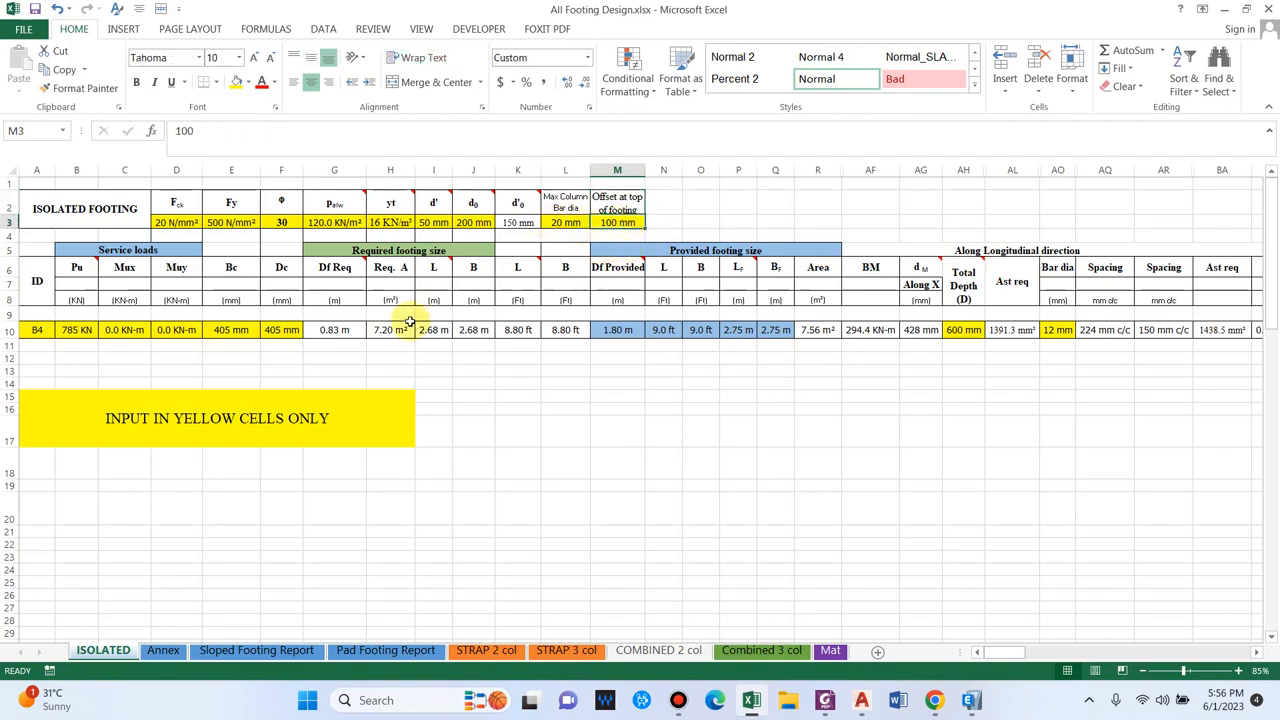
Check the base reactions in ETABS and, back in the Excel workbook, enter footing ID B3 with a service load Pu of 315 kN
left_click(110, 237)
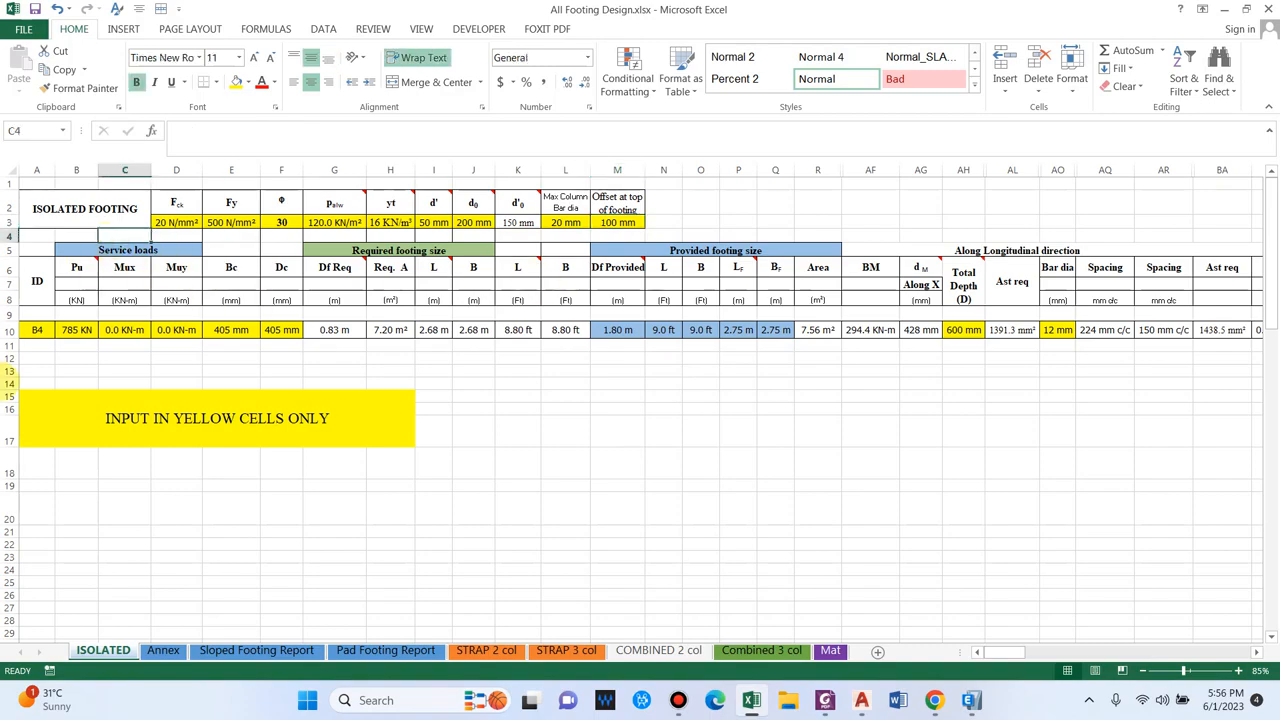
left_click(39, 333)
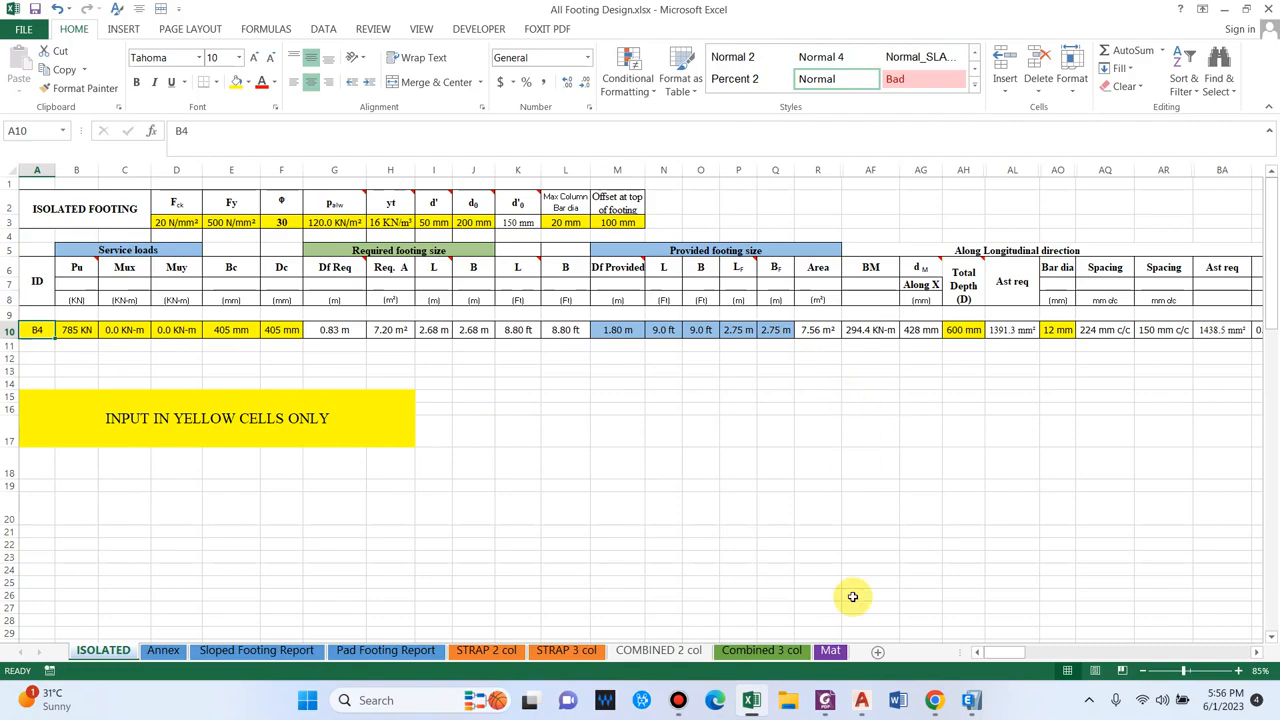
key("alt+Tab")
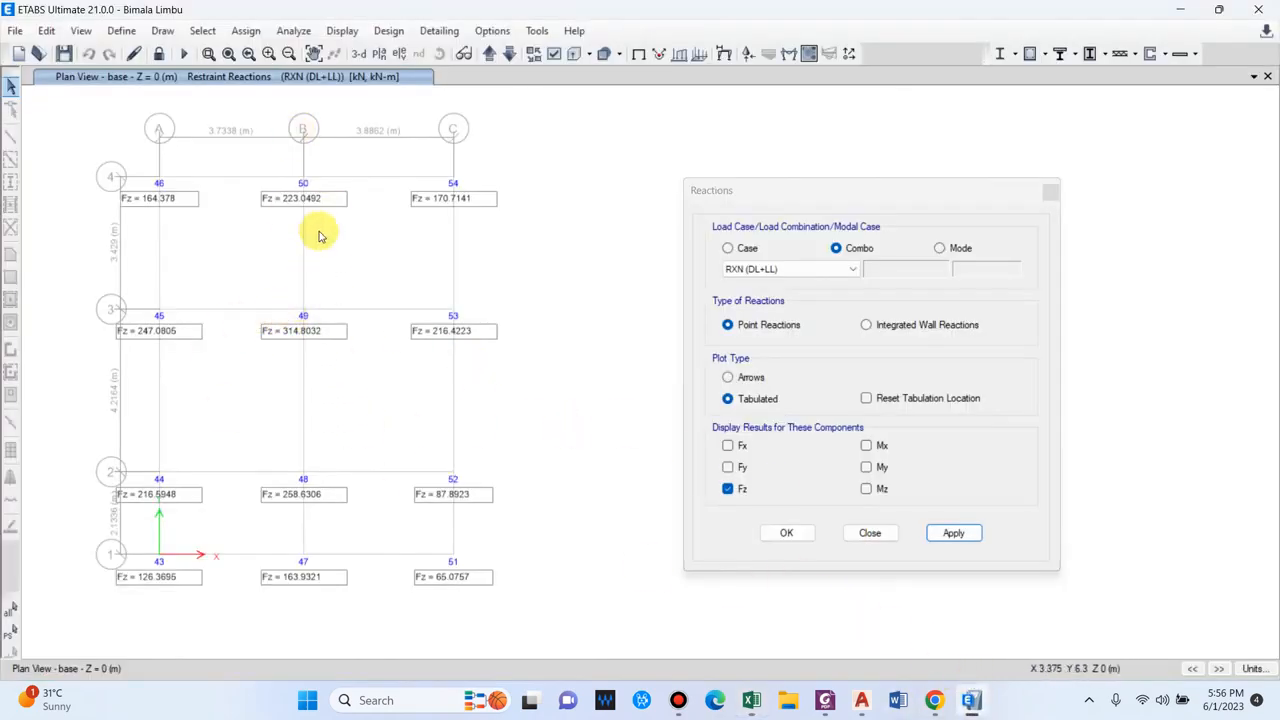
left_click(975, 699)
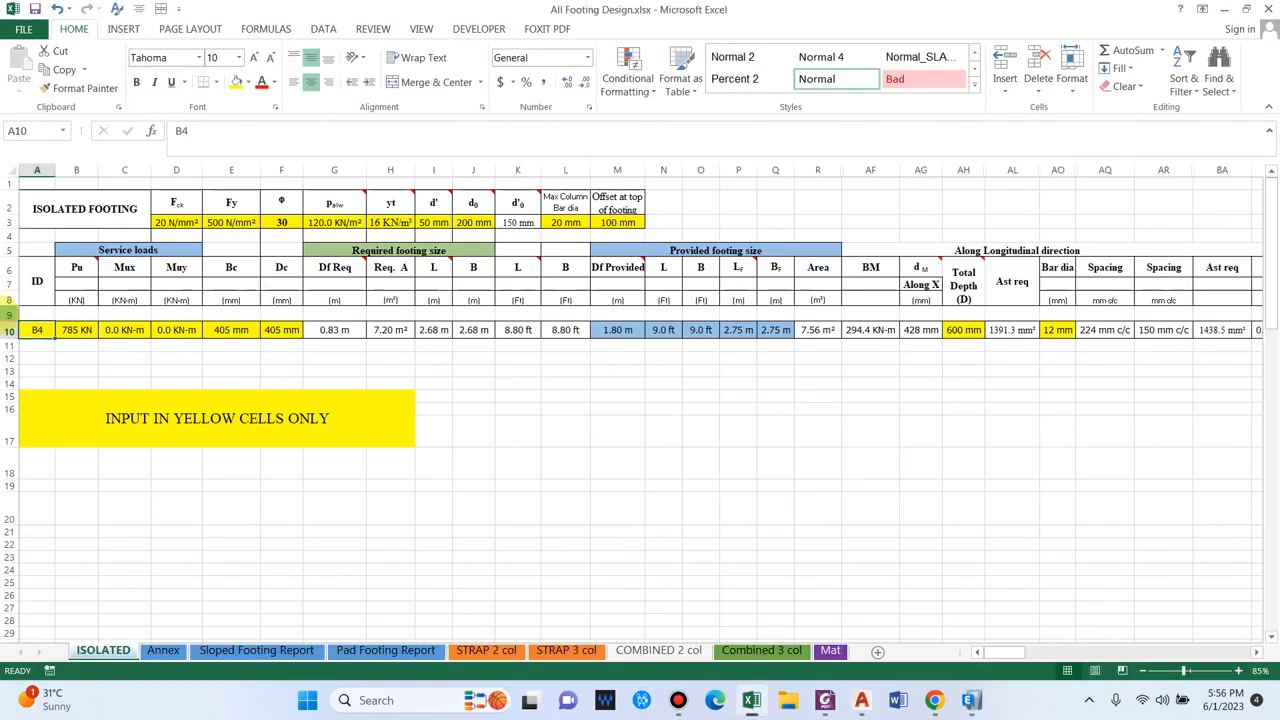
type("B3")
key("Tab")
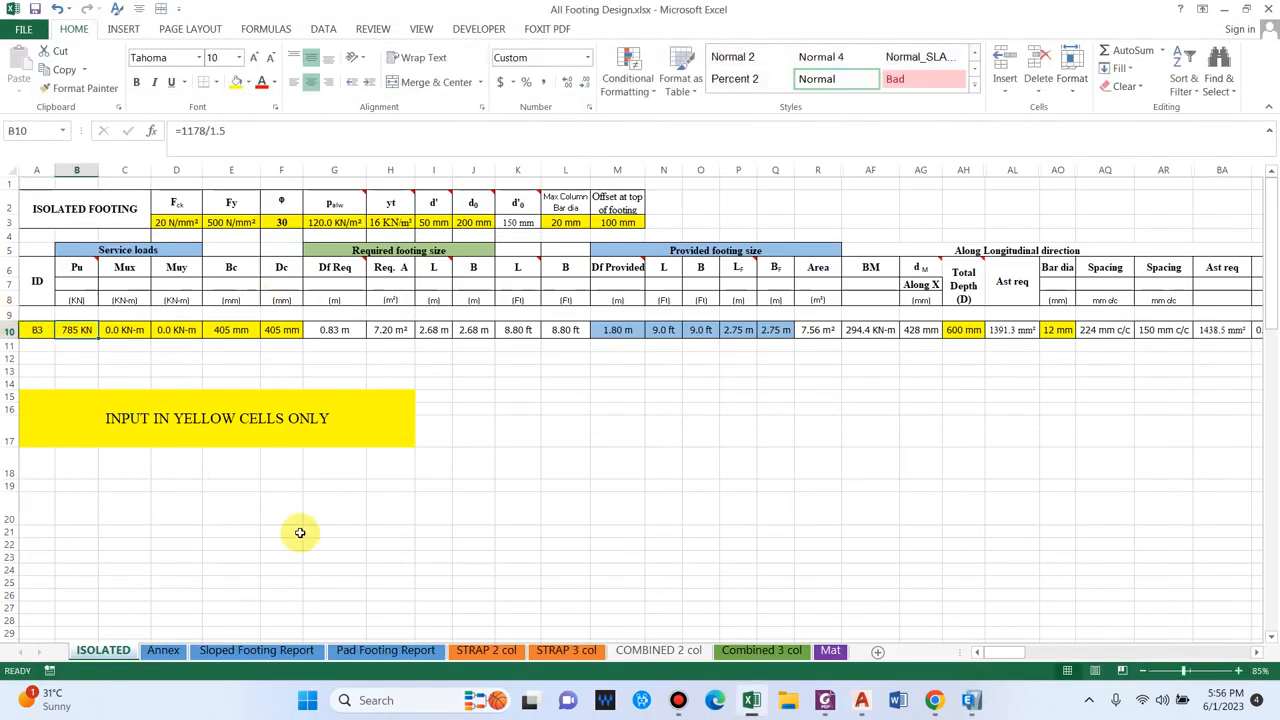
type("315")
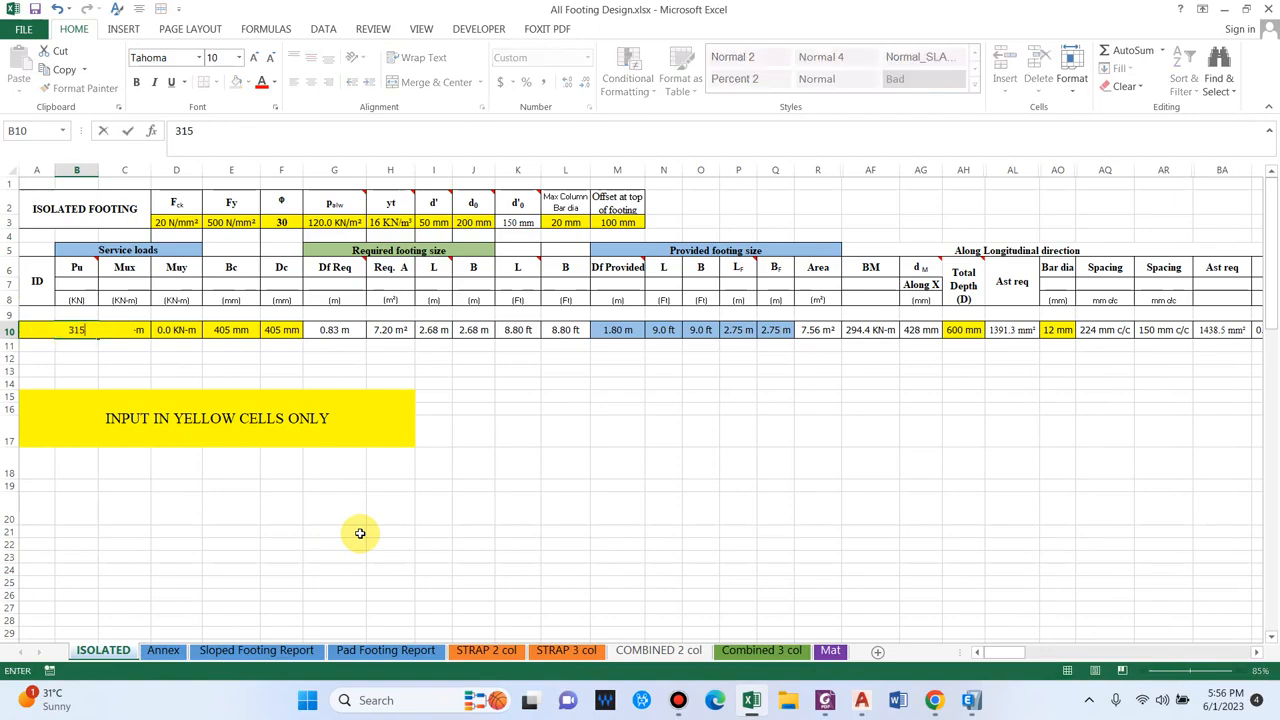
key("Tab")
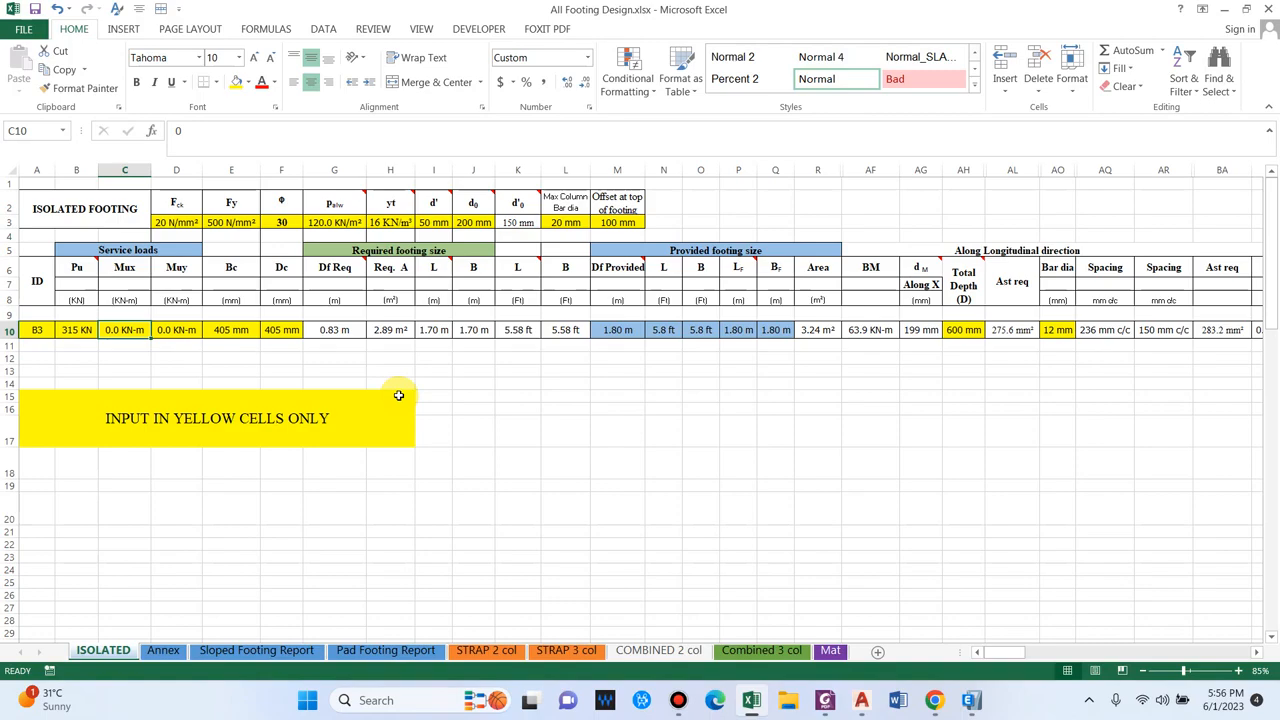
Set the column dimensions Bc and Dc of footing B3 to 355 mm each
left_click(229, 314)
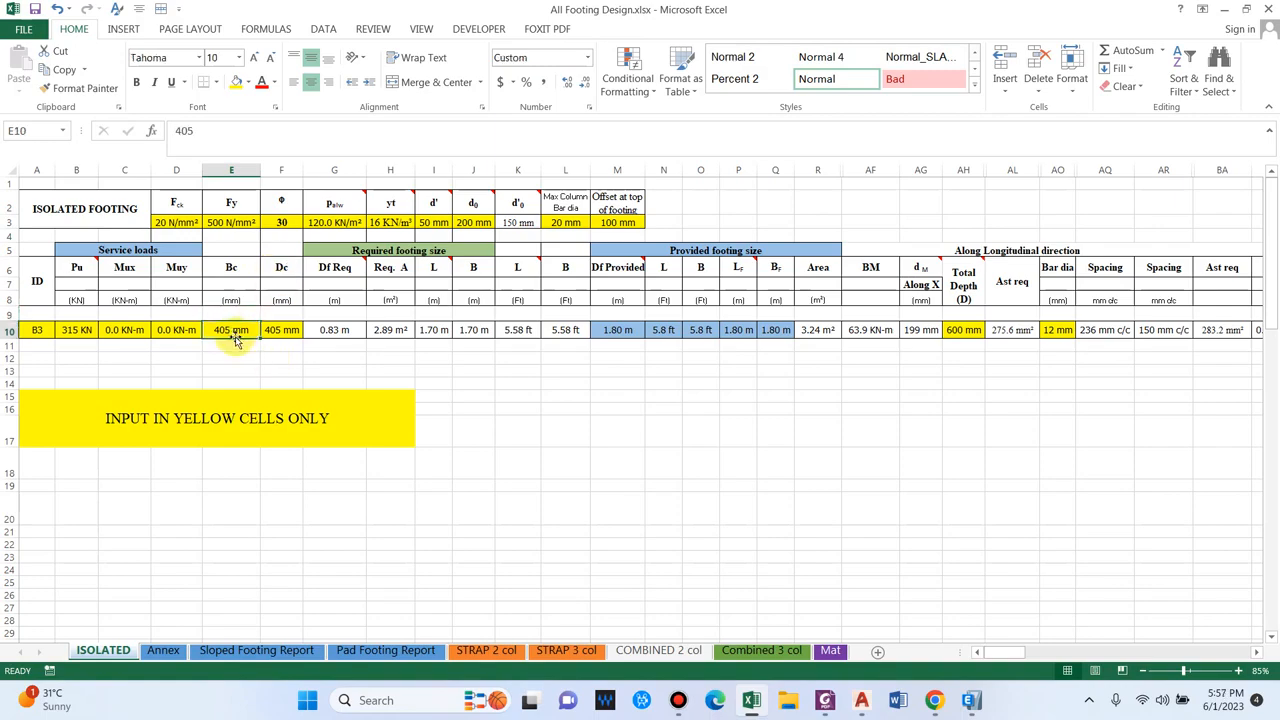
type("355")
key("Tab")
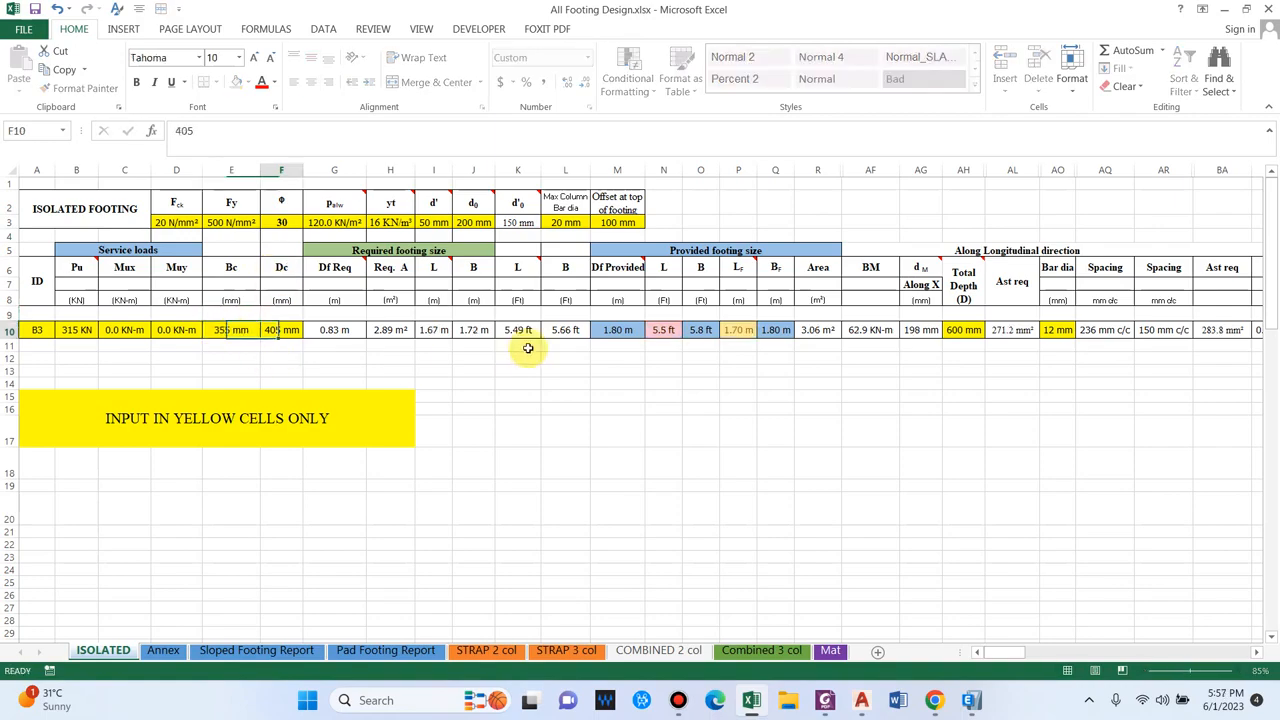
type("355")
key("Tab")
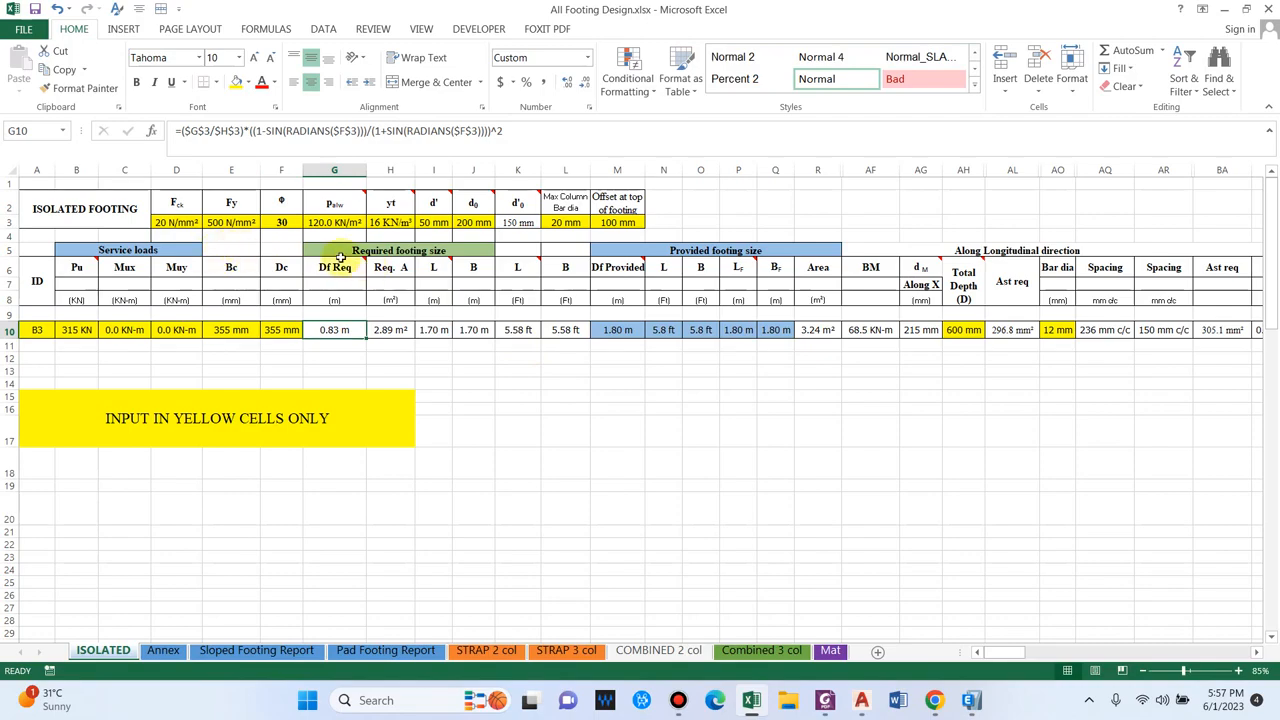
Inspect the formulas for footing B3's required depth, area, length and breadth
left_click(329, 131)
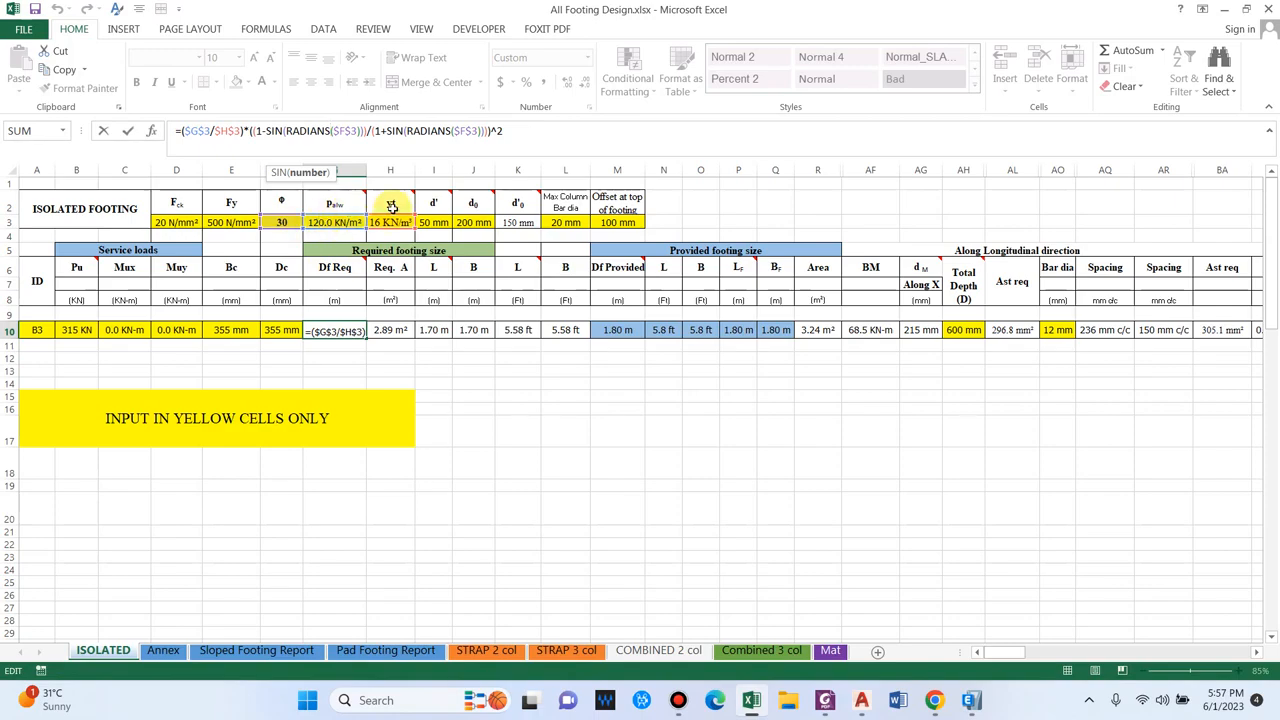
key("Escape")
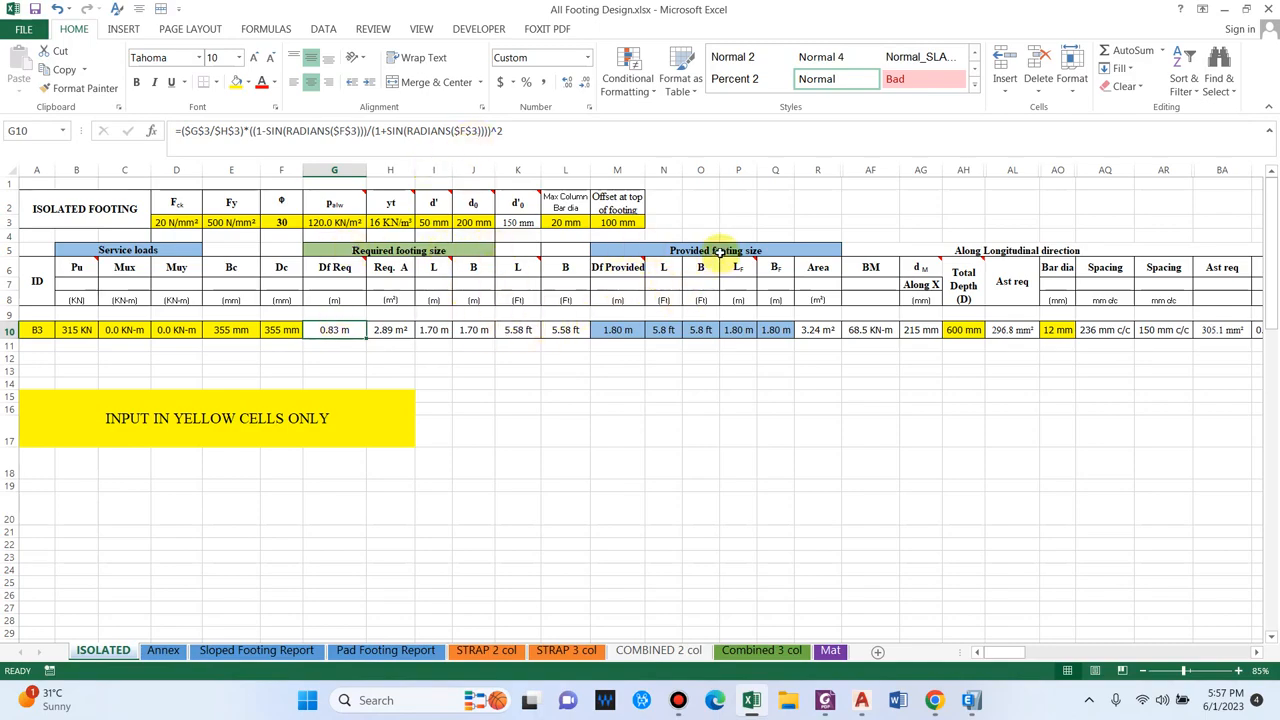
left_click(447, 329)
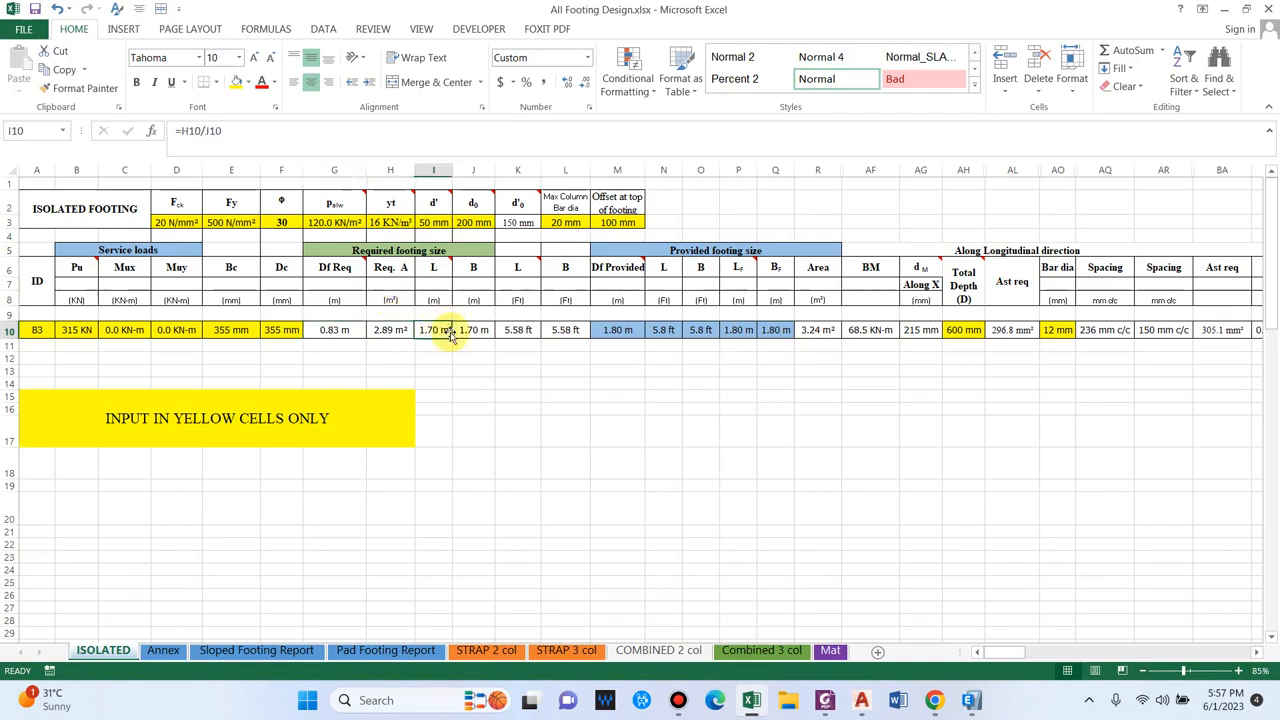
left_click(382, 328)
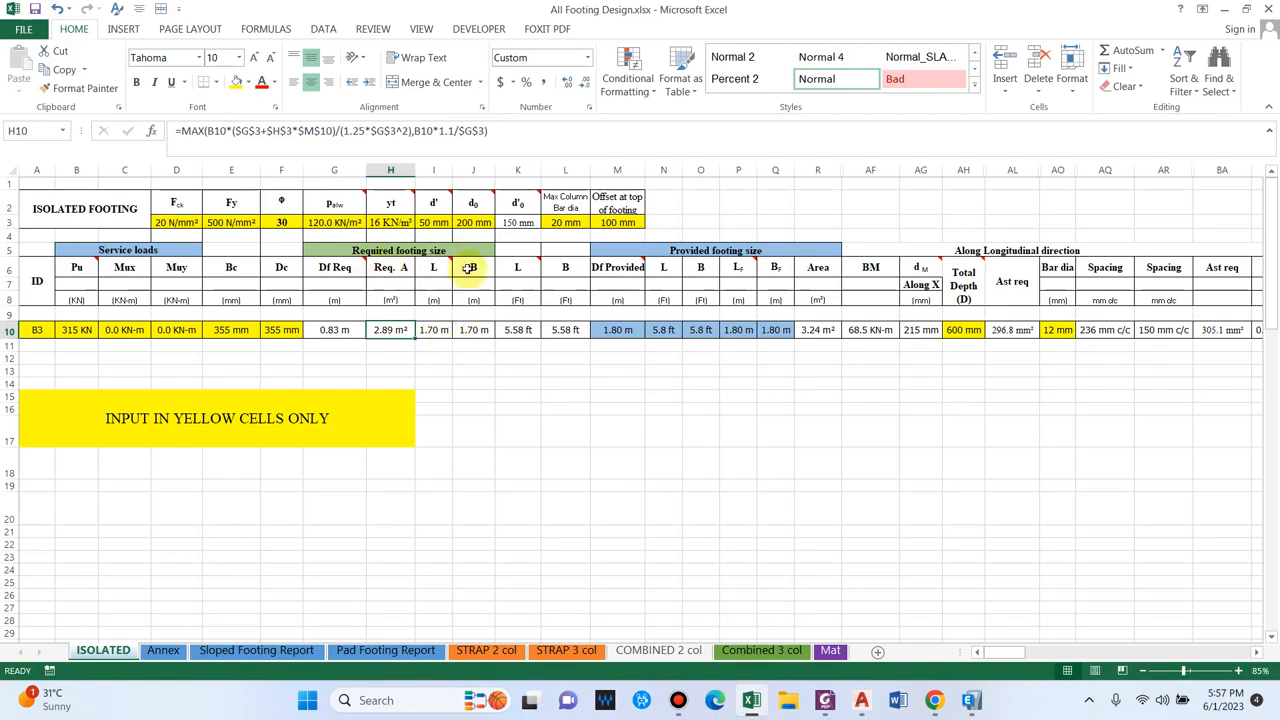
left_click(441, 338)
left_click(473, 332)
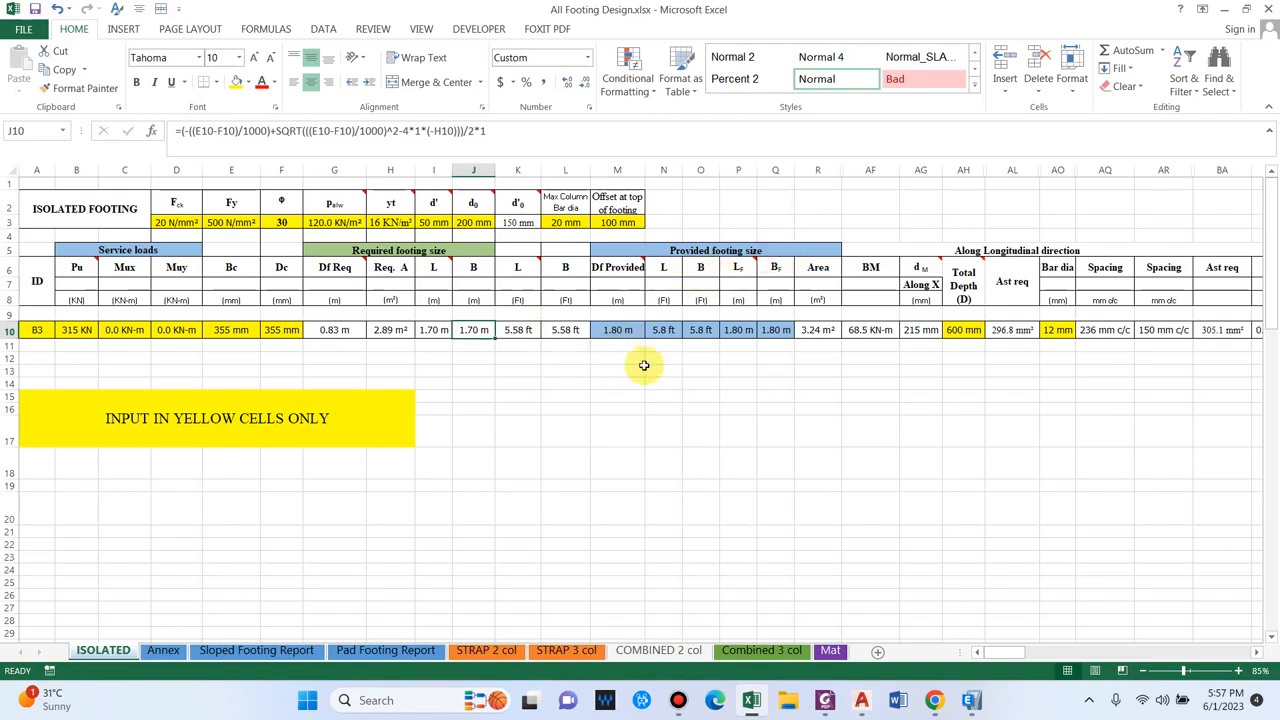
Inspect the rounding and minimum-value formulas behind footing B3's provided depth and provided length in feet
left_click(610, 330)
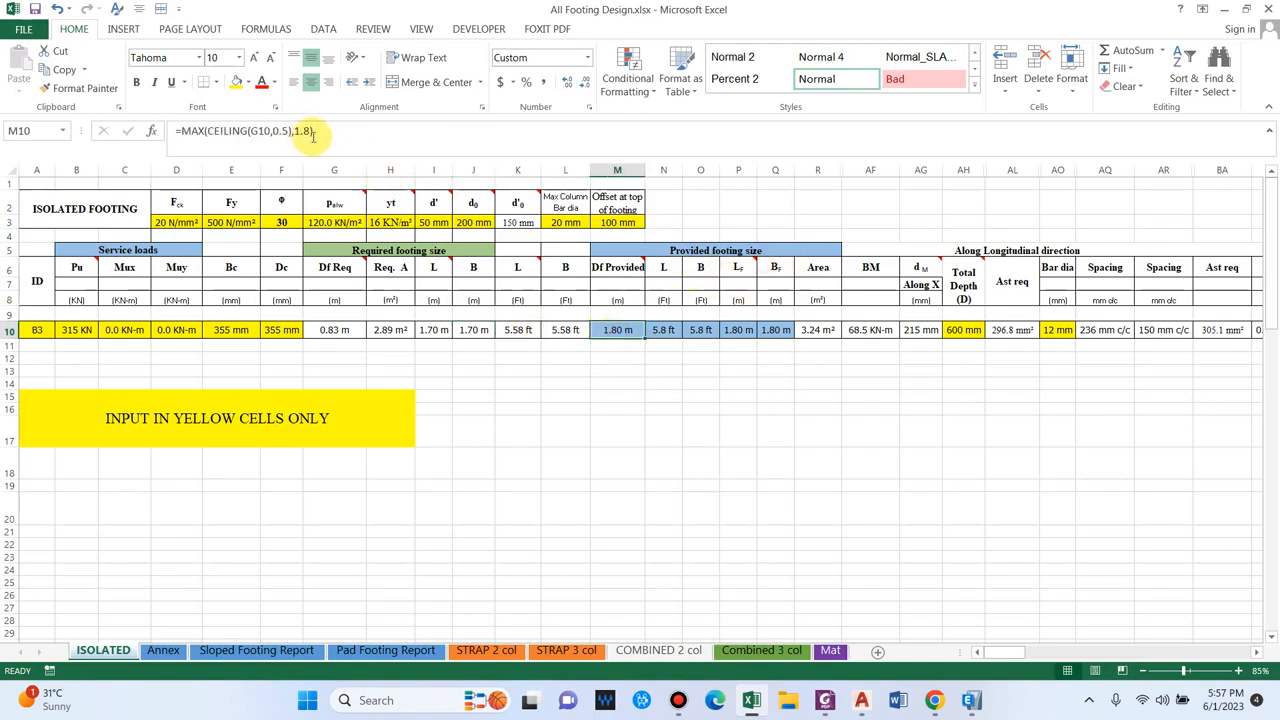
left_click(638, 371)
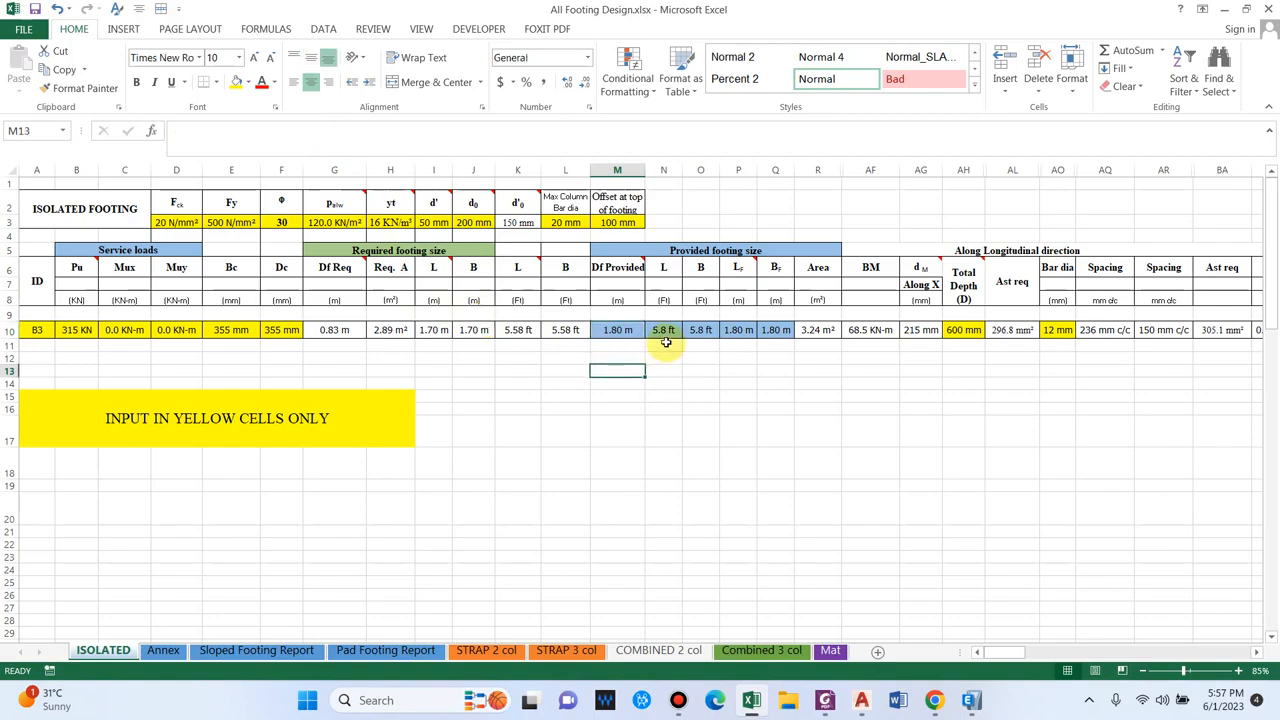
left_click(662, 330)
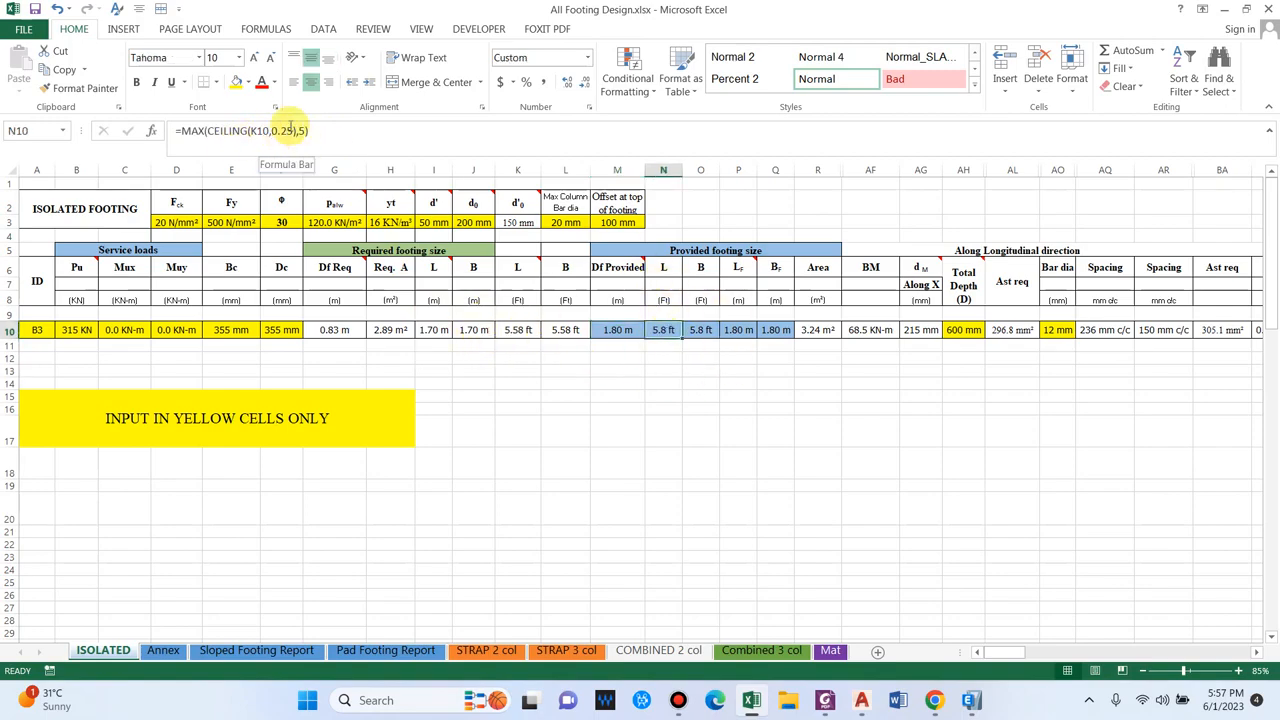
left_click(268, 131)
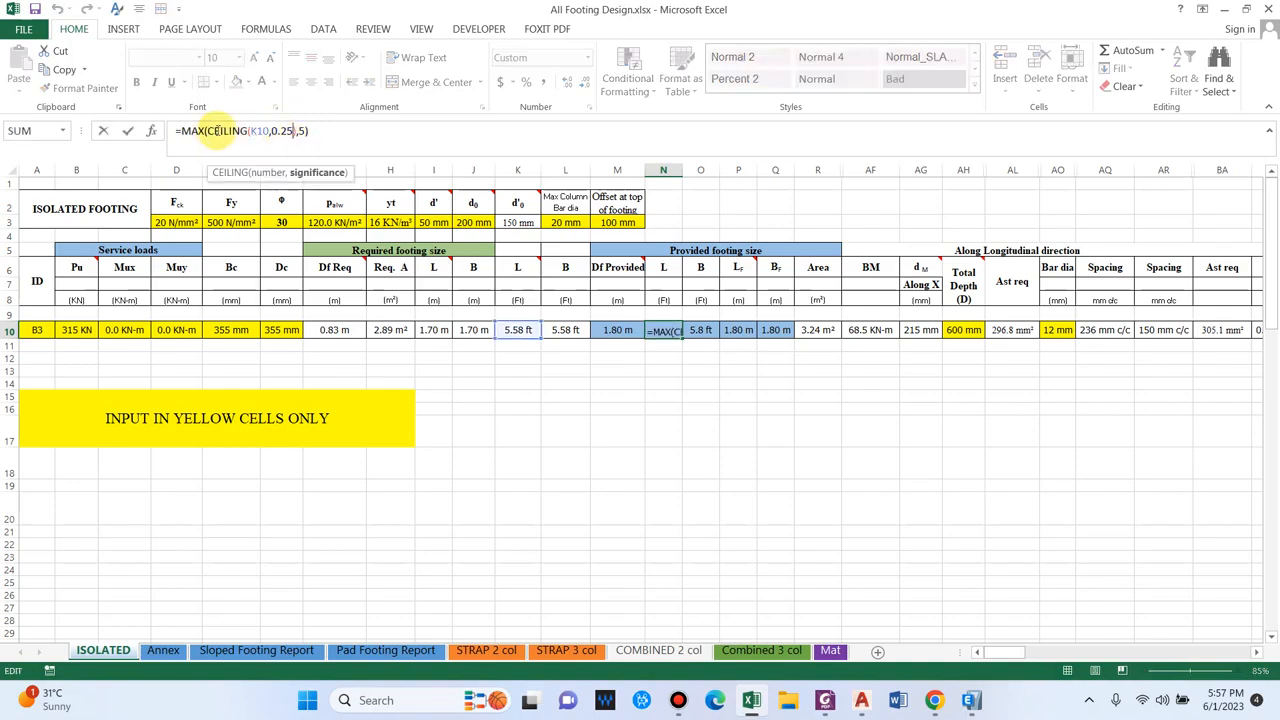
key("Escape")
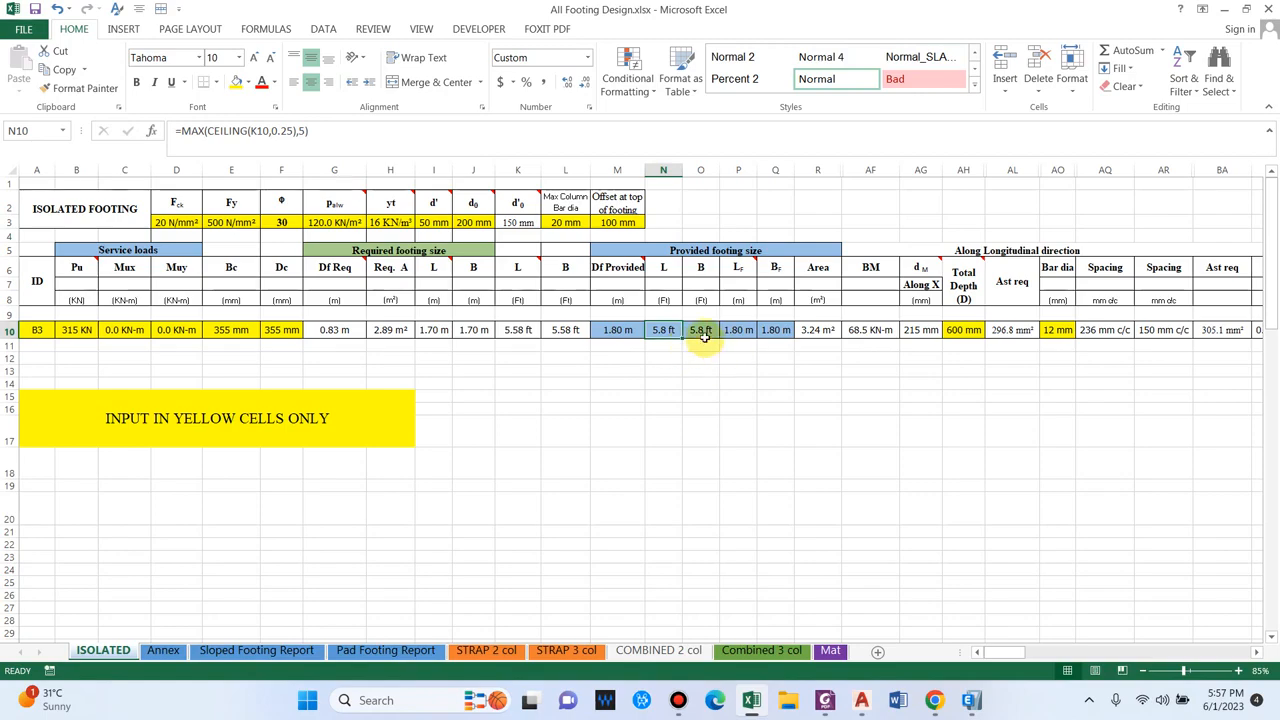
Inspect the formulas for footing B3's provided breadth in feet and its provided length and breadth in metres
left_click(703, 335)
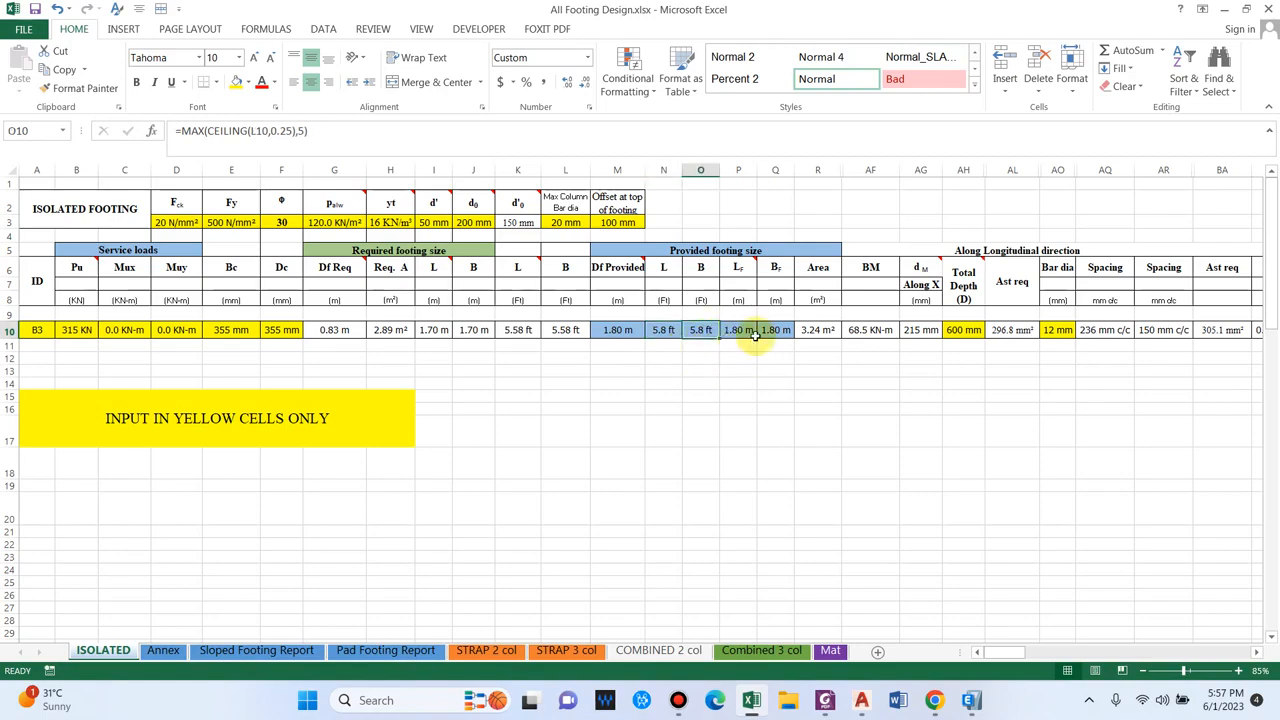
left_click(752, 335)
left_click(783, 333)
left_click(815, 358)
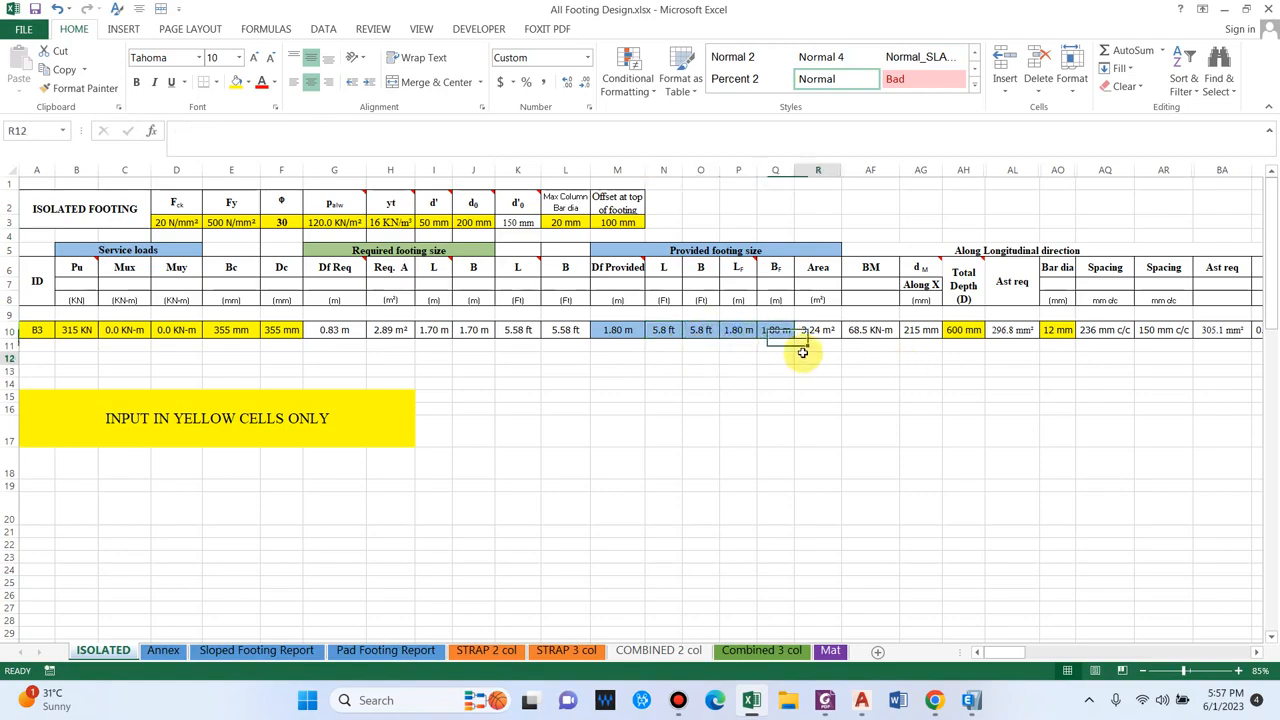
Check the required bending depth formula of footing B3 and set its total depth D to 400 mm
left_click(916, 331)
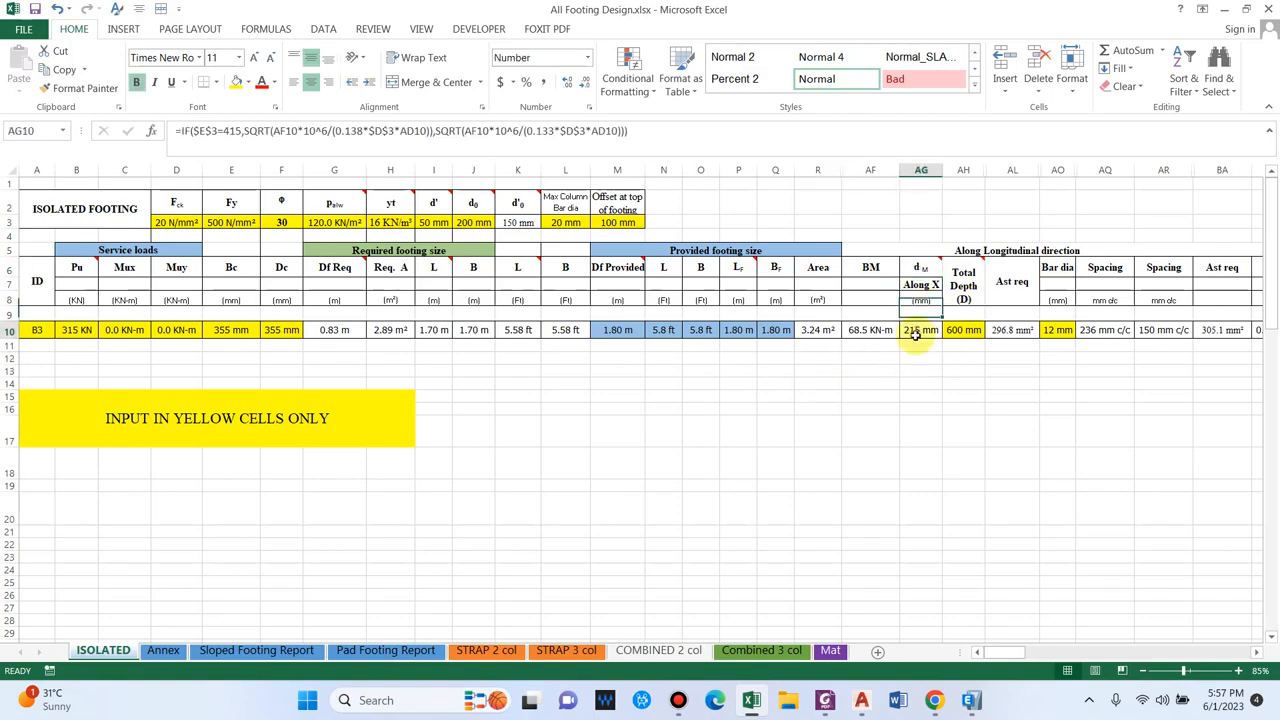
left_click(969, 336)
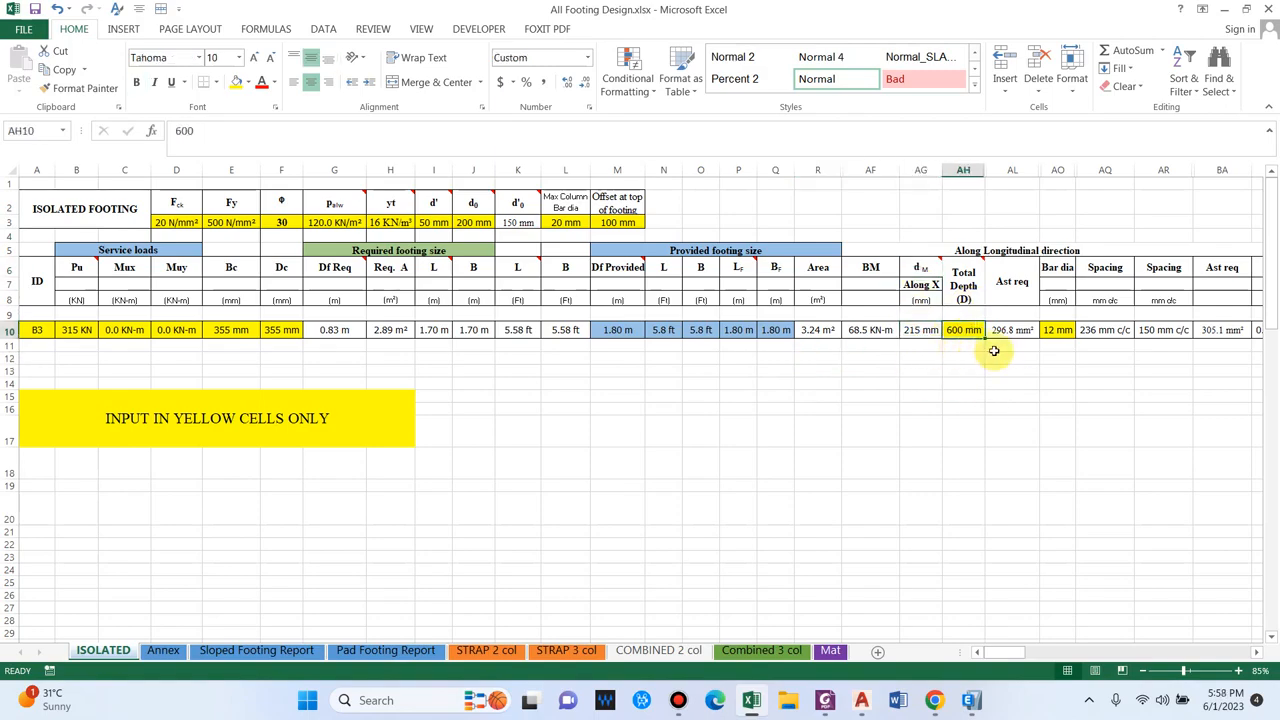
type("40")
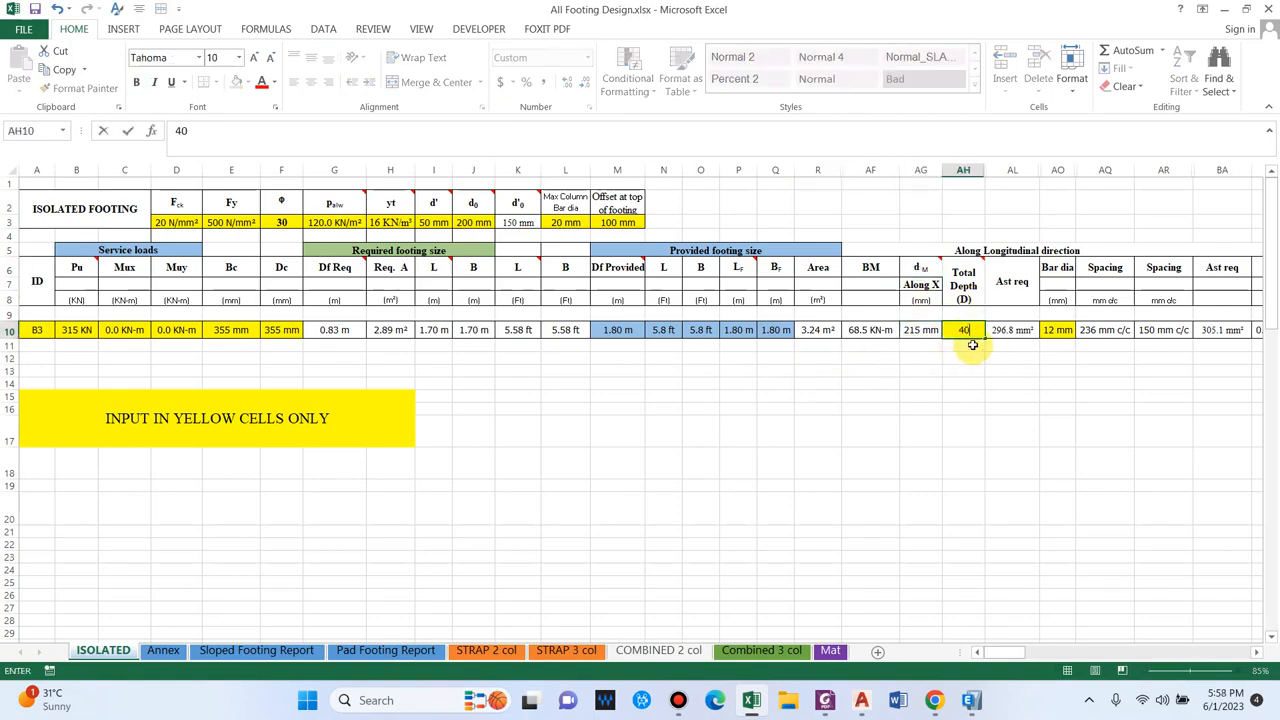
type("0")
key("Return")
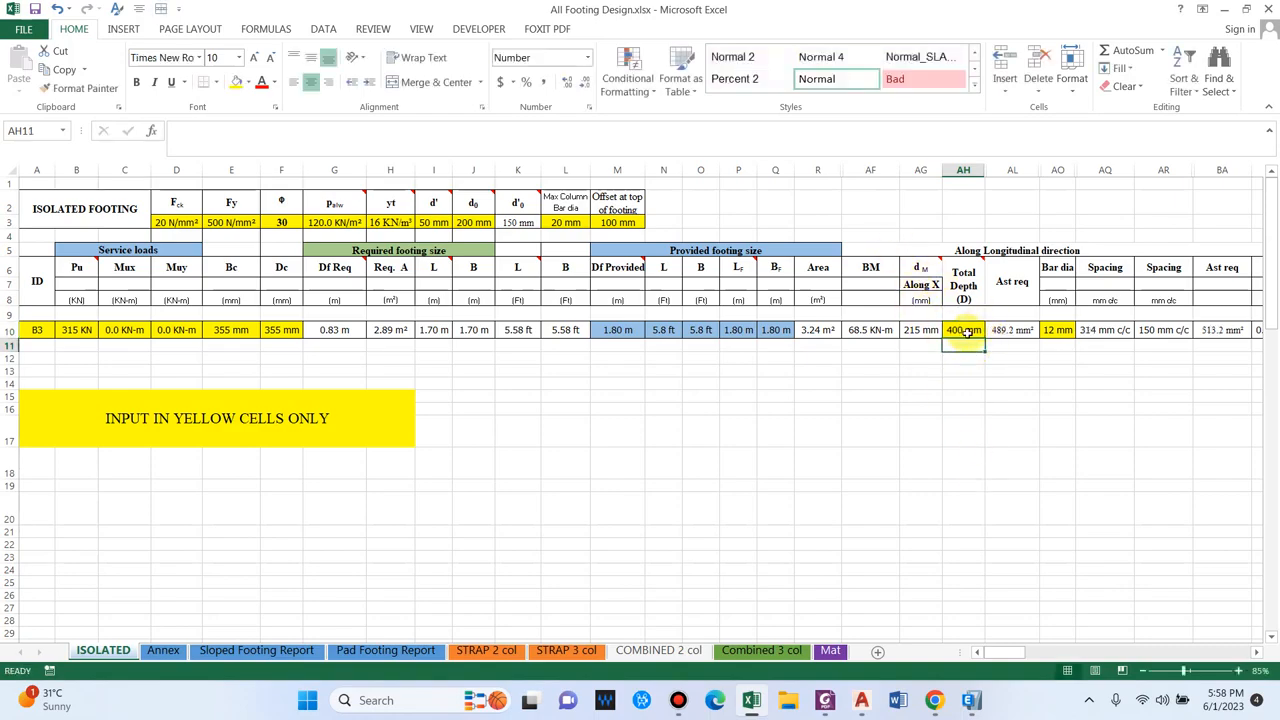
left_click(963, 328)
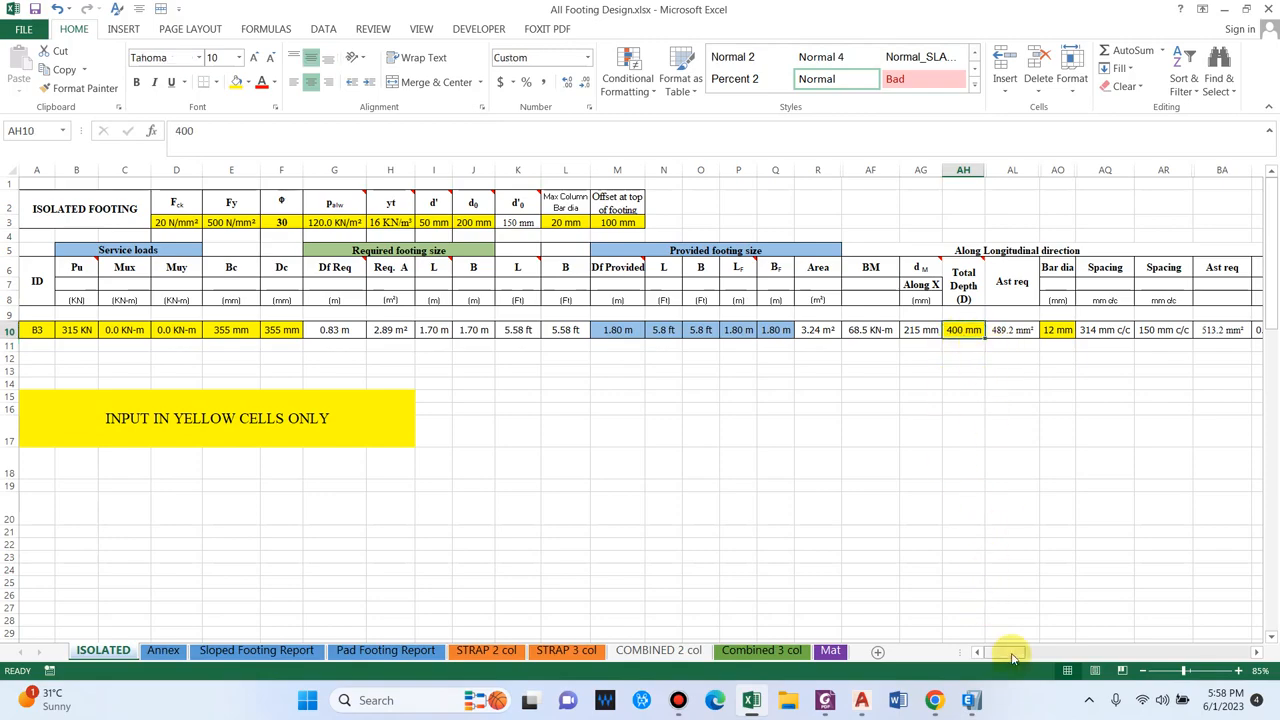
Inspect footing B3's longitudinal bar diameter and the formulas for its calculated and provided bar spacing
left_click_drag(1013, 655, 1052, 655)
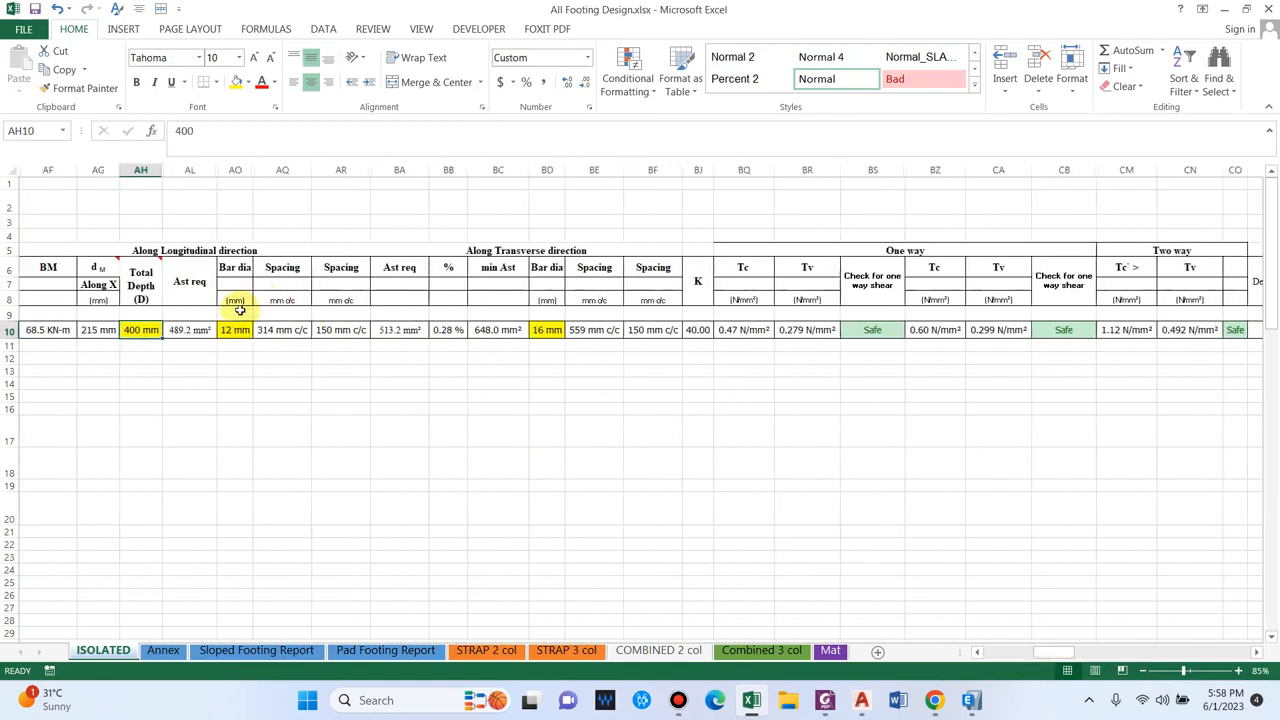
left_click(244, 328)
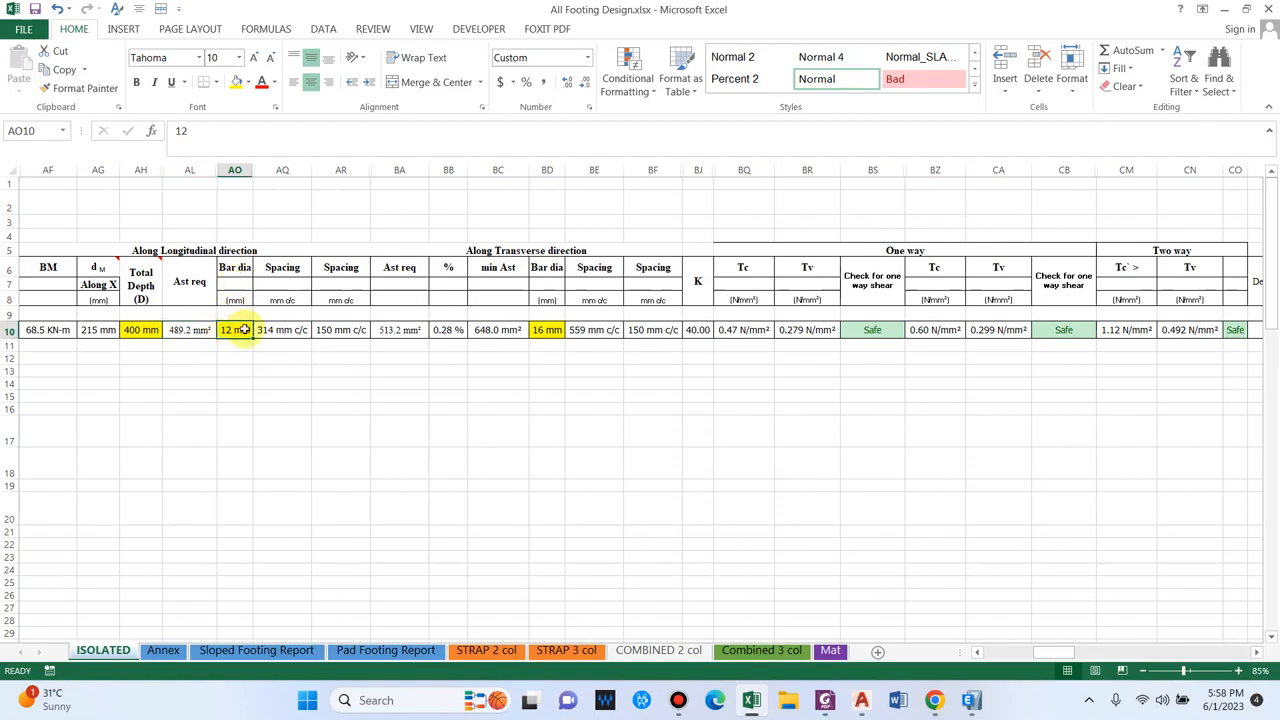
left_click(264, 330)
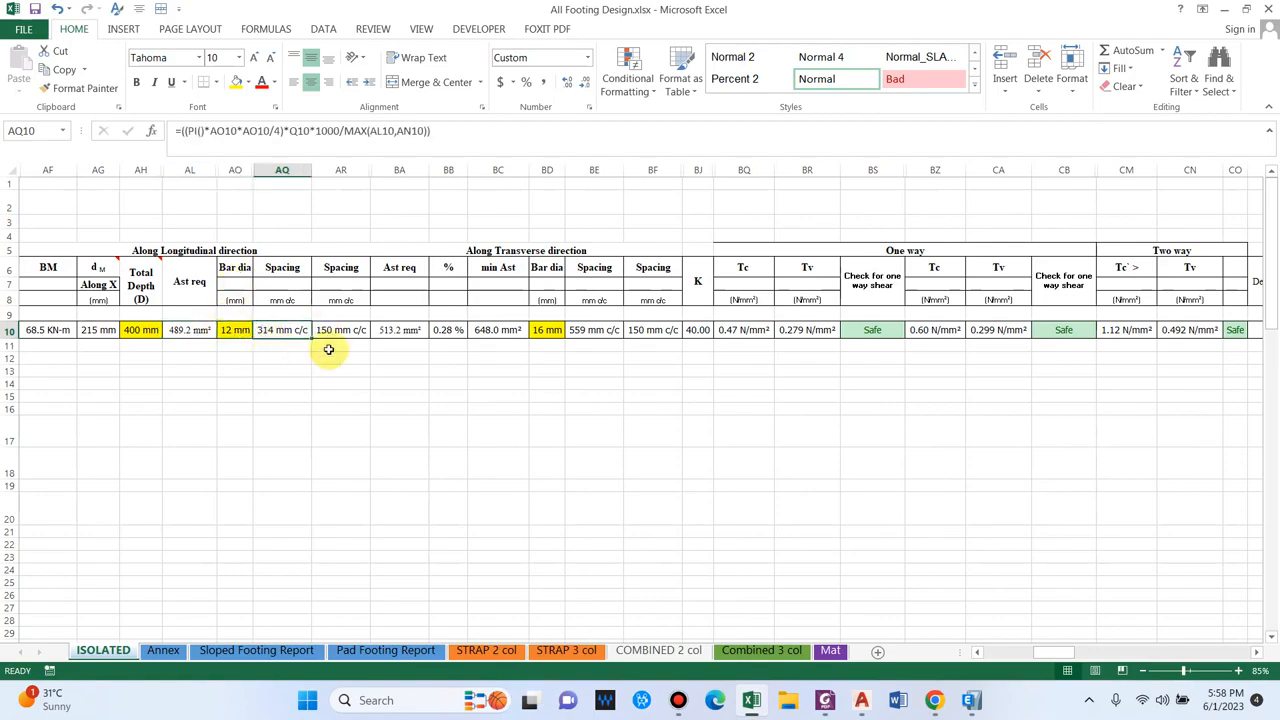
left_click(330, 333)
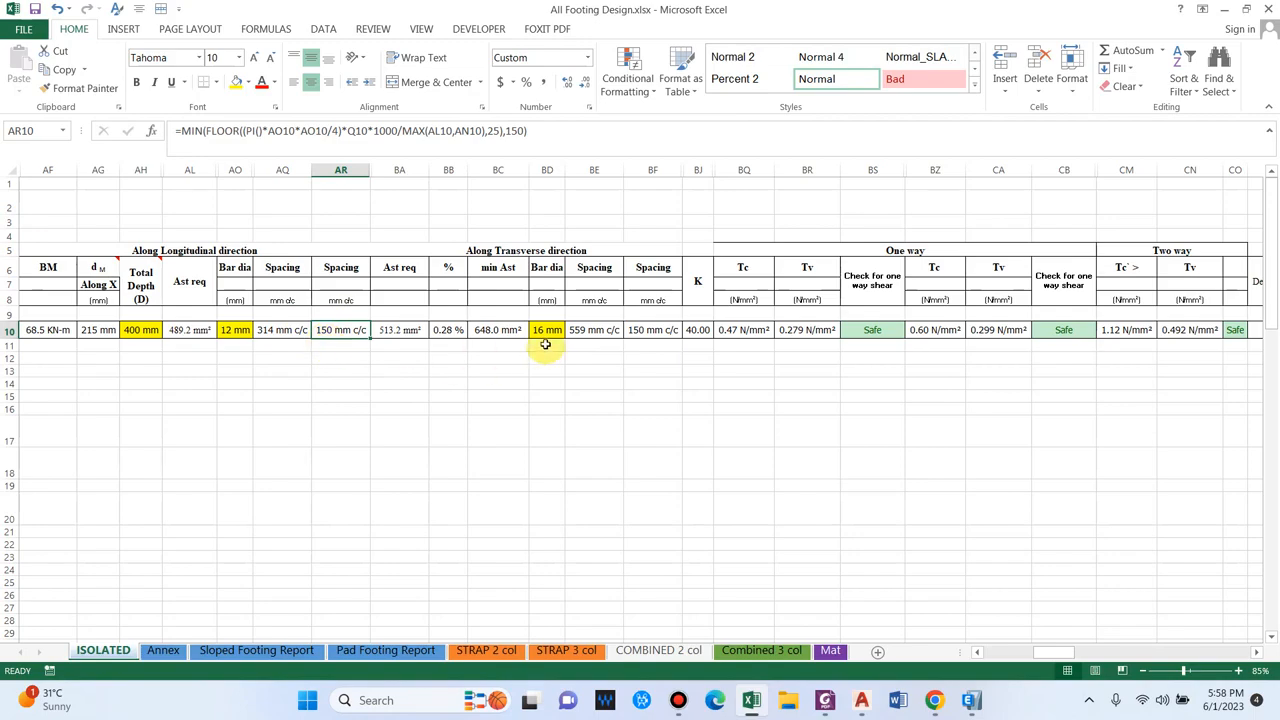
Compare the longitudinal and transverse reinforcement sections and set footing B3's transverse bar diameter to 12 mm
left_click(484, 266)
left_click(513, 250)
left_click(203, 251)
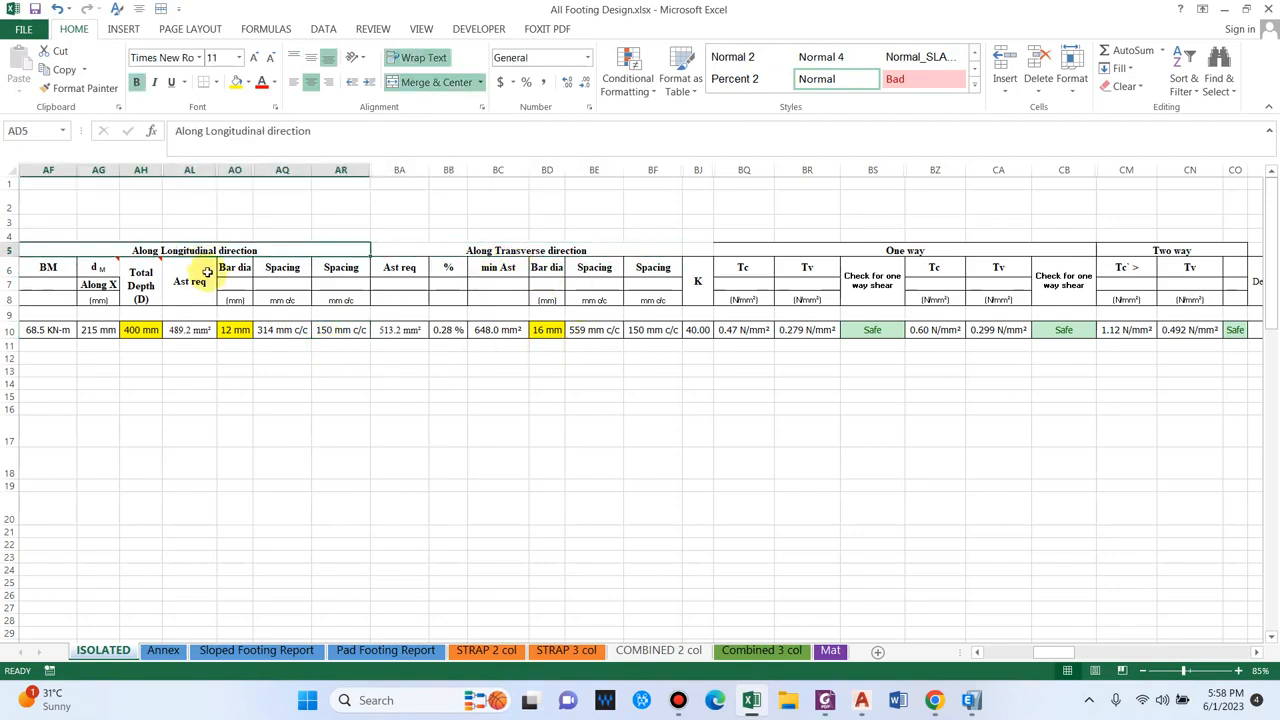
left_click(547, 330)
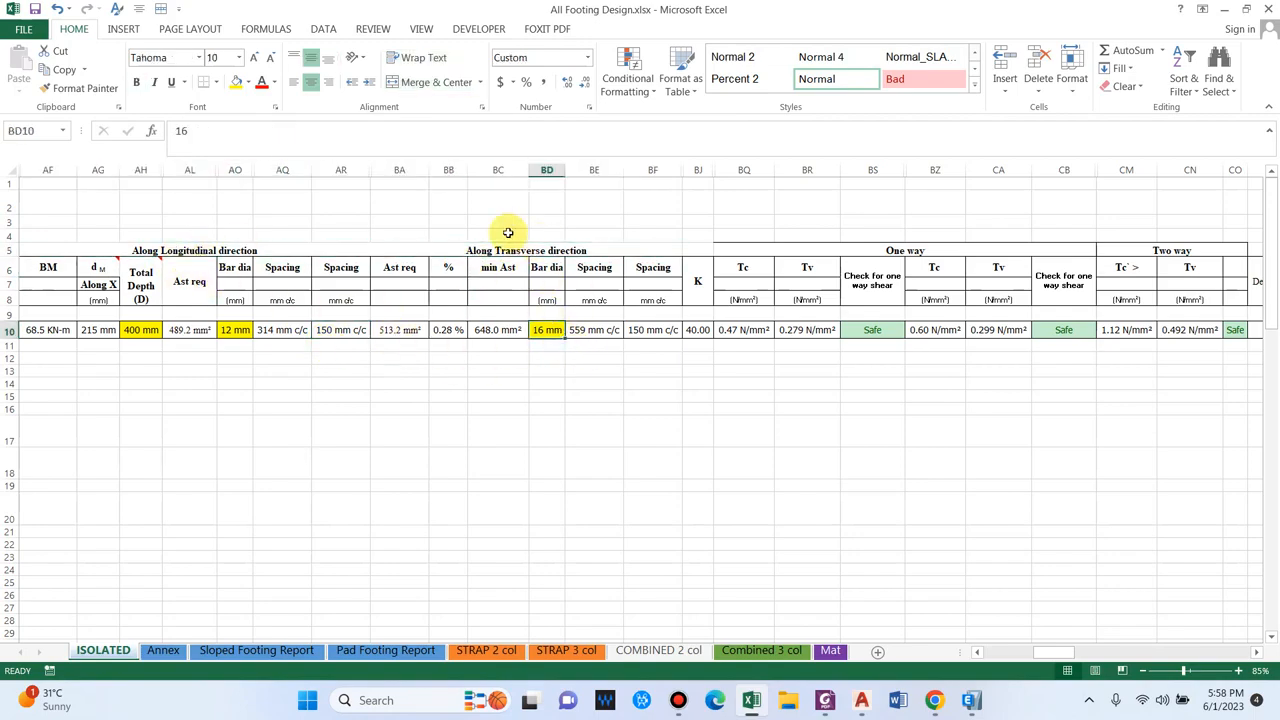
type("12")
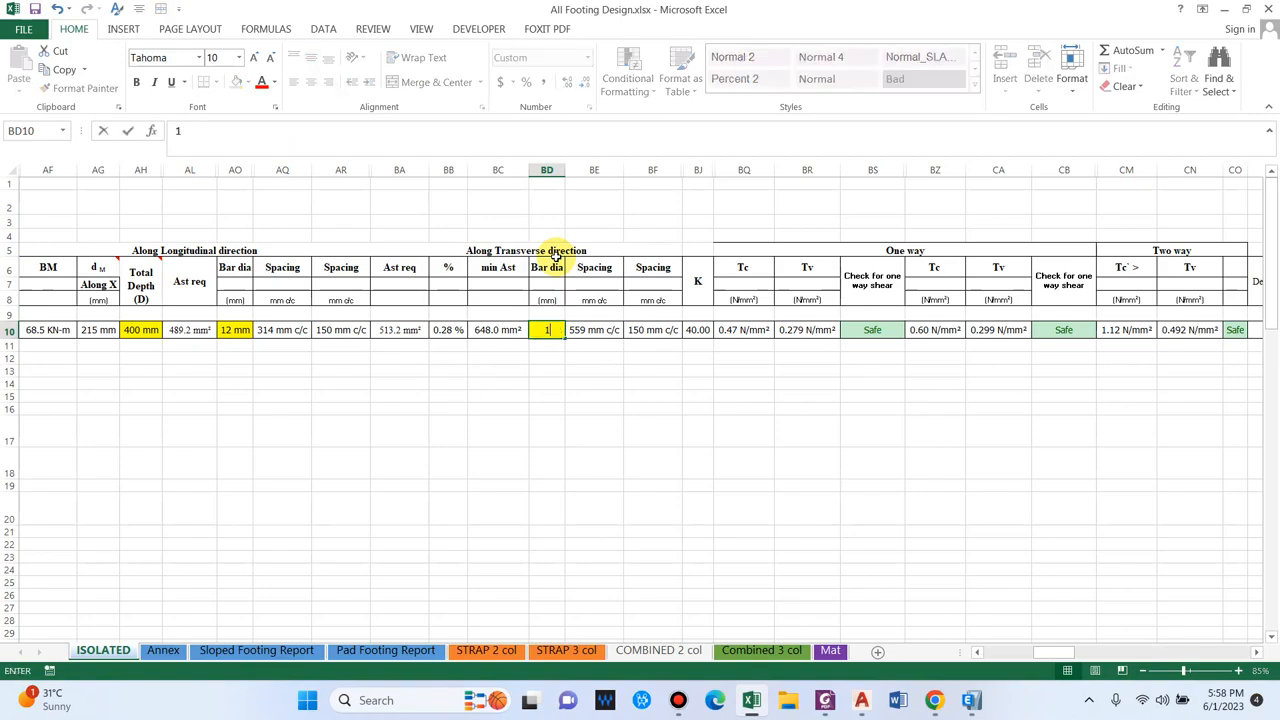
key("Return")
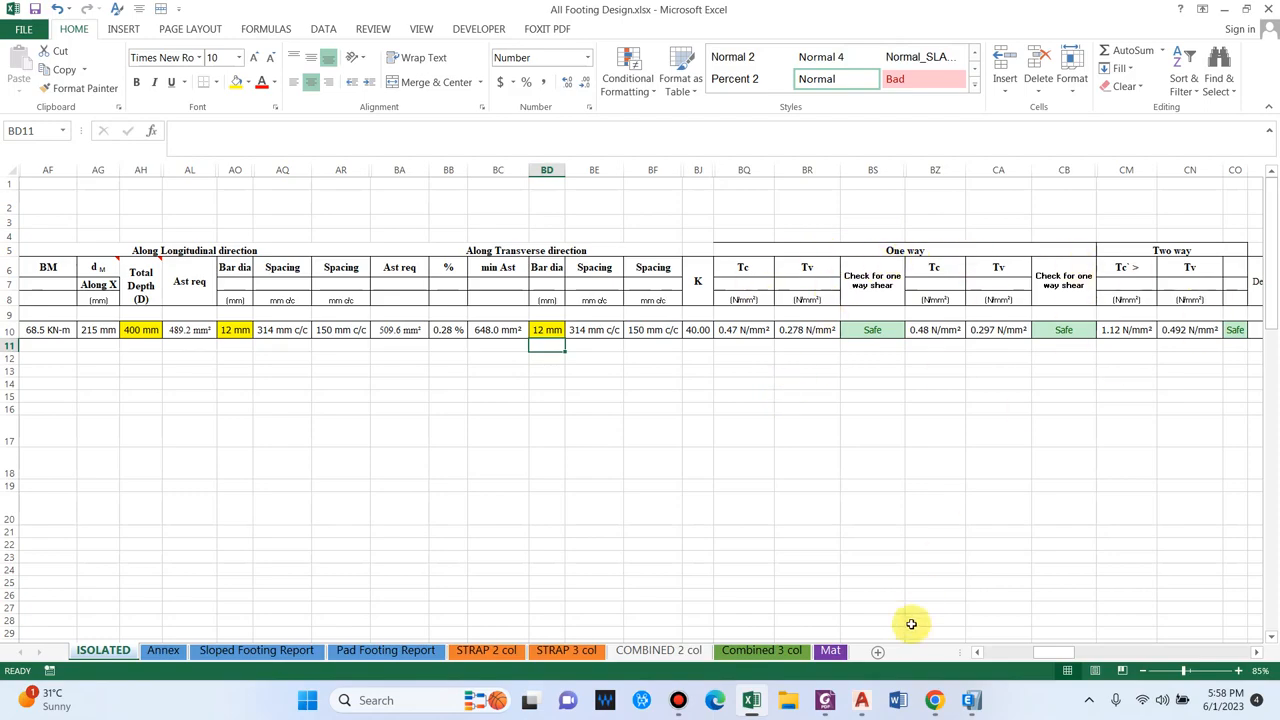
Inspect footing B3's one-way shear check in the transverse direction and longitudinal direction, plus its development length formula
left_click(857, 329)
left_click(1075, 330)
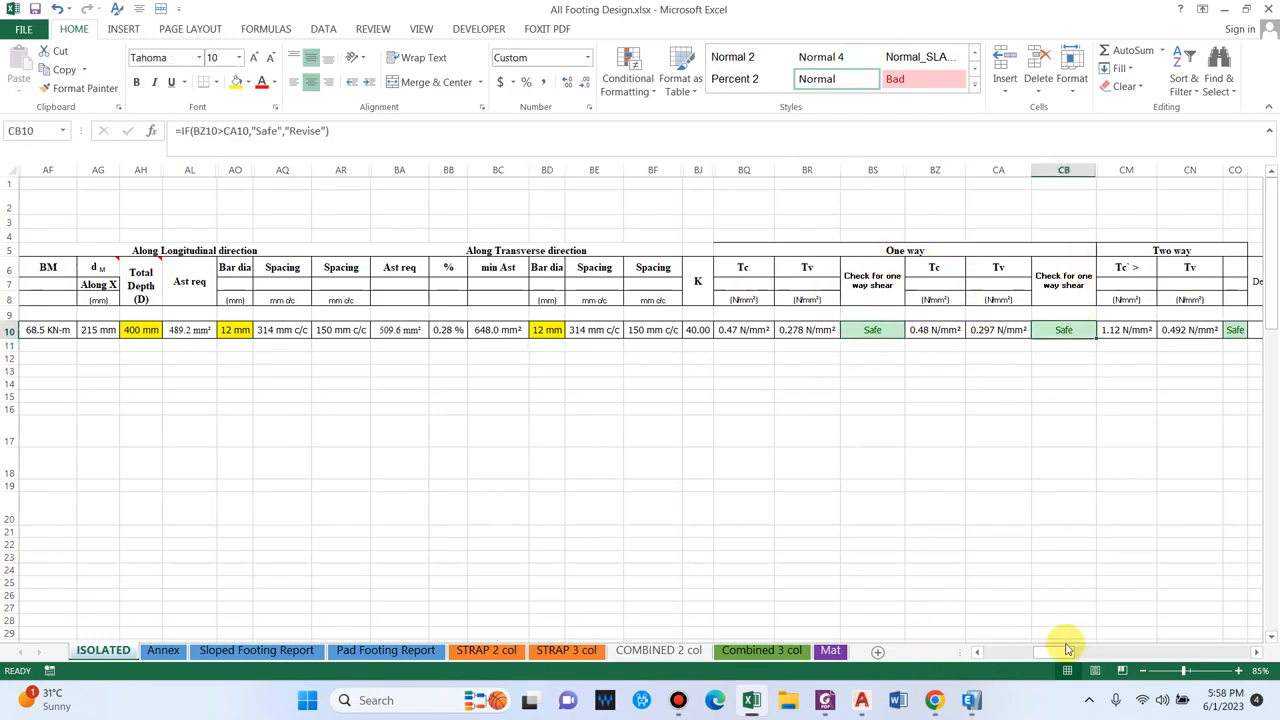
left_click_drag(1056, 652, 1098, 651)
left_click(726, 289)
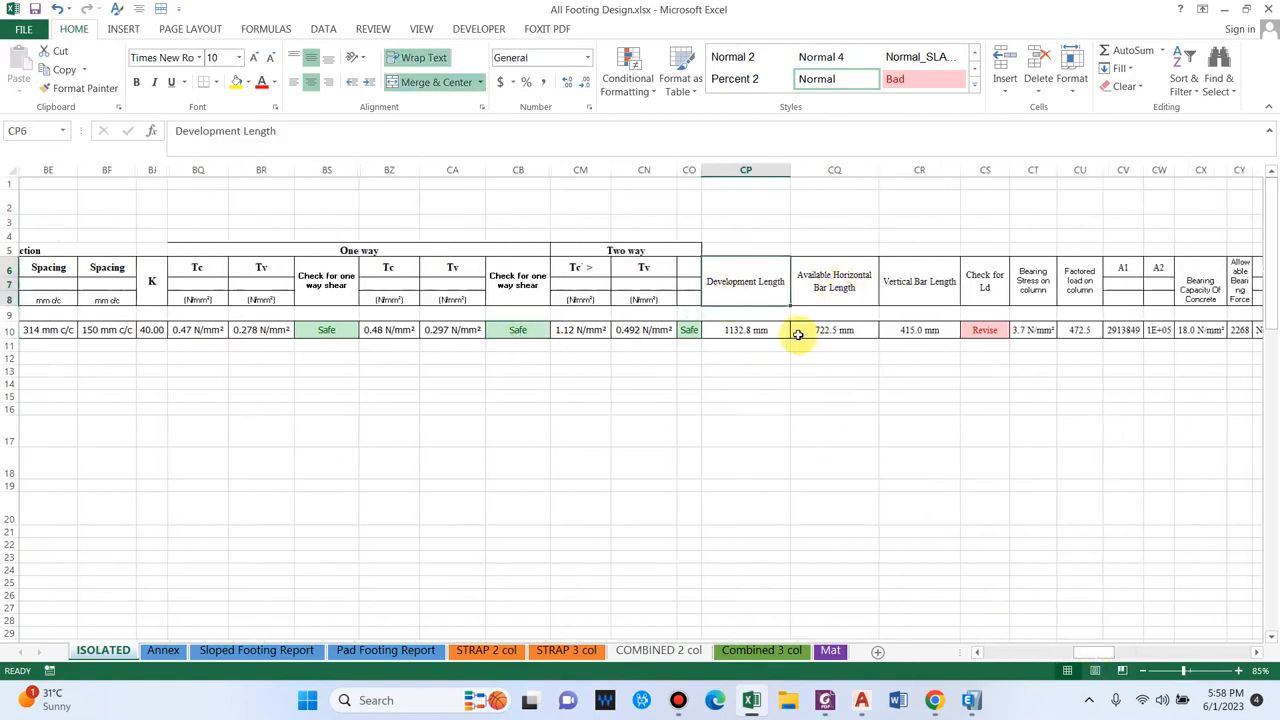
left_click(757, 342)
left_click(754, 330)
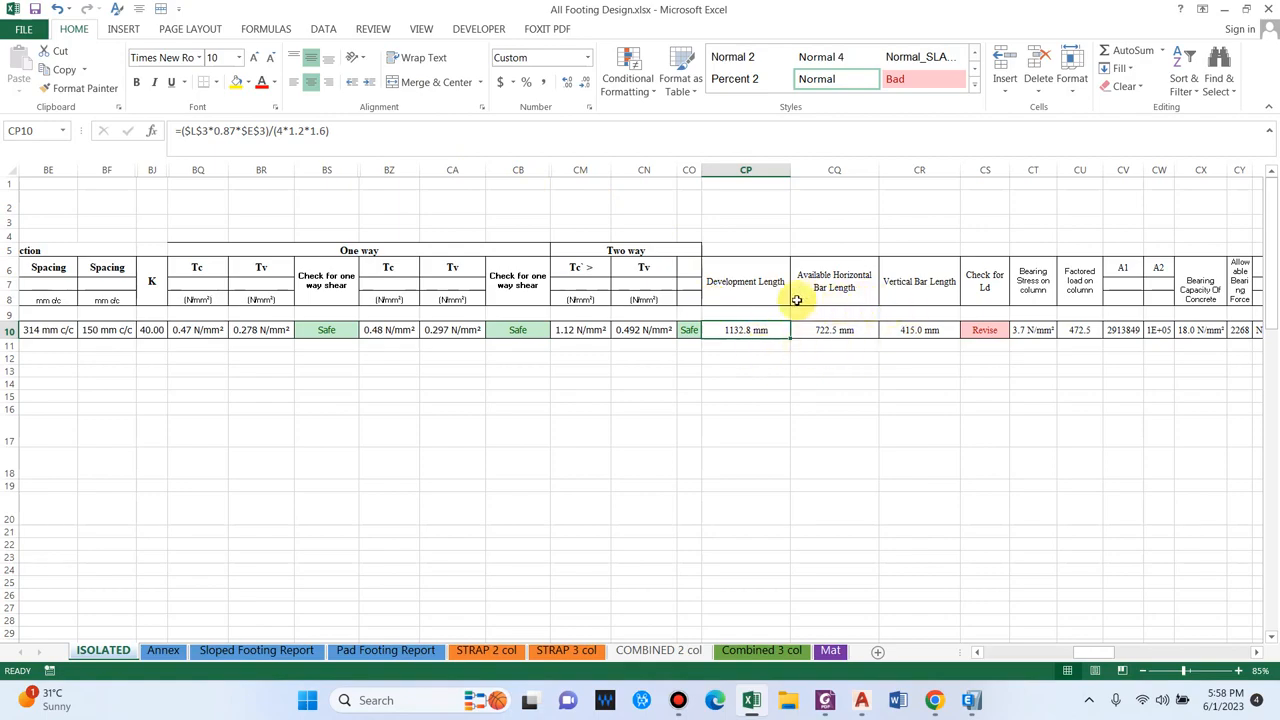
Inspect the formulas for footing B3's available horizontal bar length, vertical bar length and Ld check
left_click(834, 287)
left_click(834, 330)
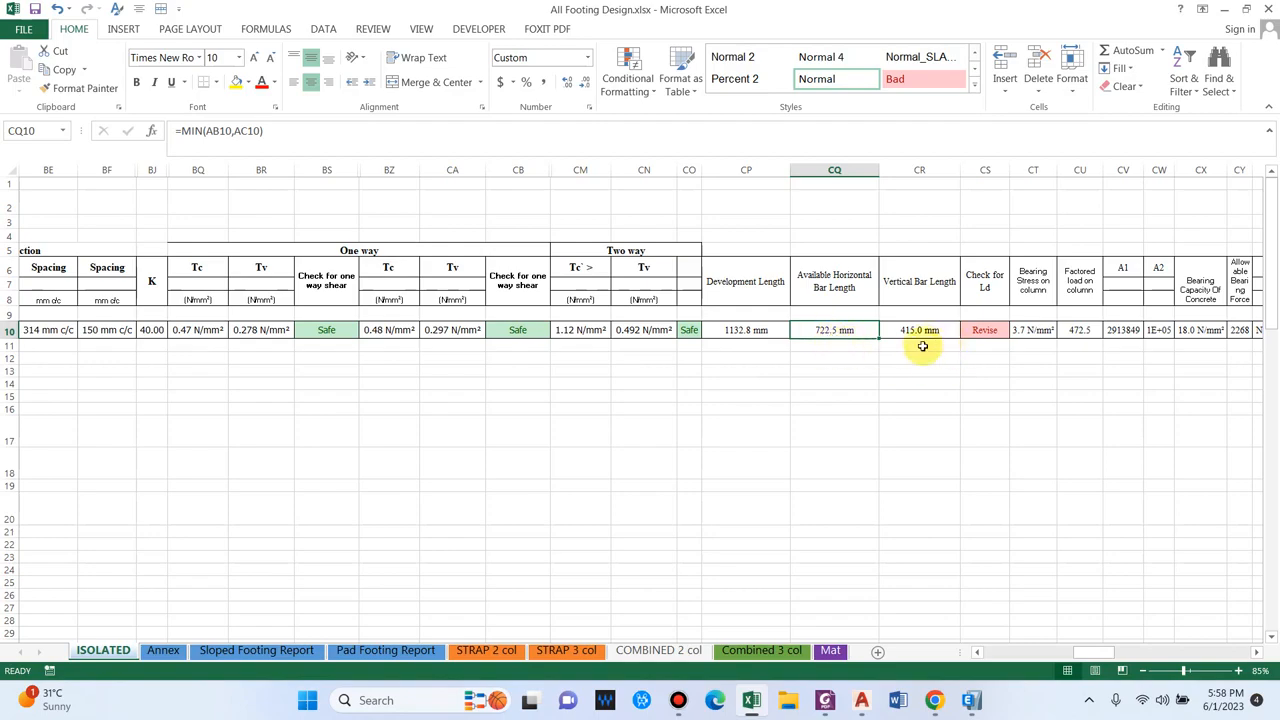
left_click(921, 295)
left_click(931, 335)
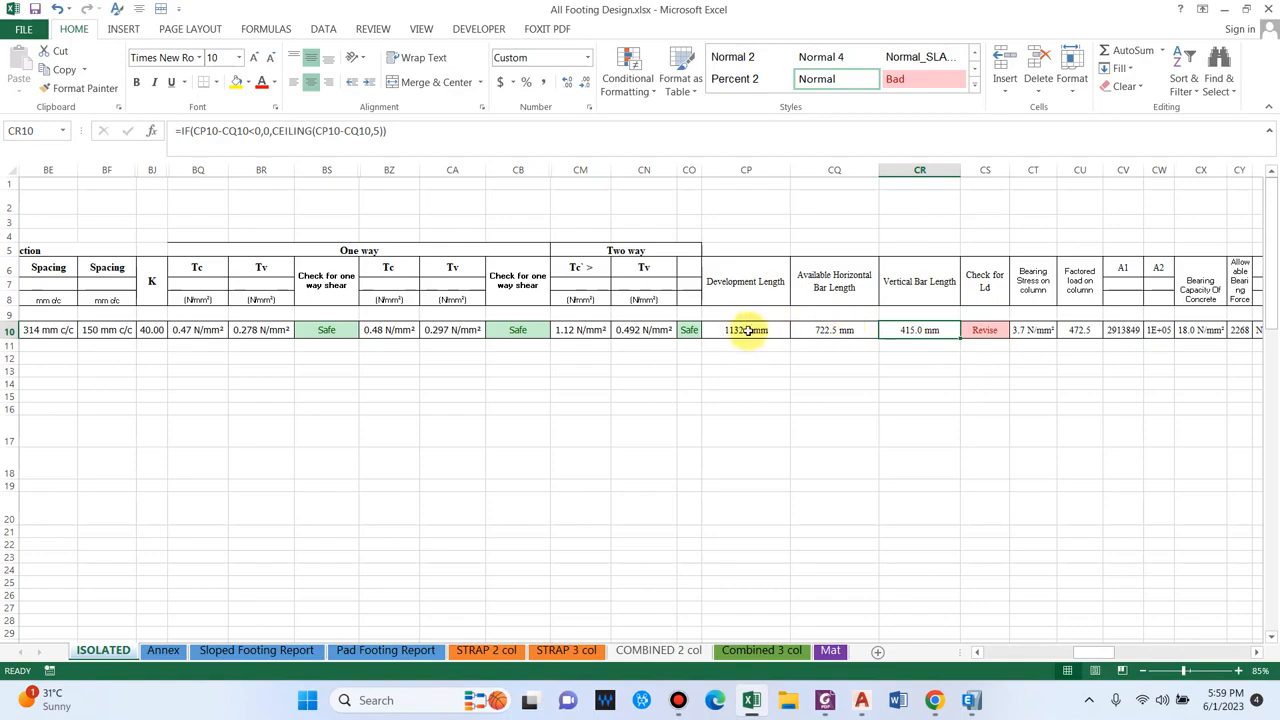
left_click(986, 289)
left_click(977, 333)
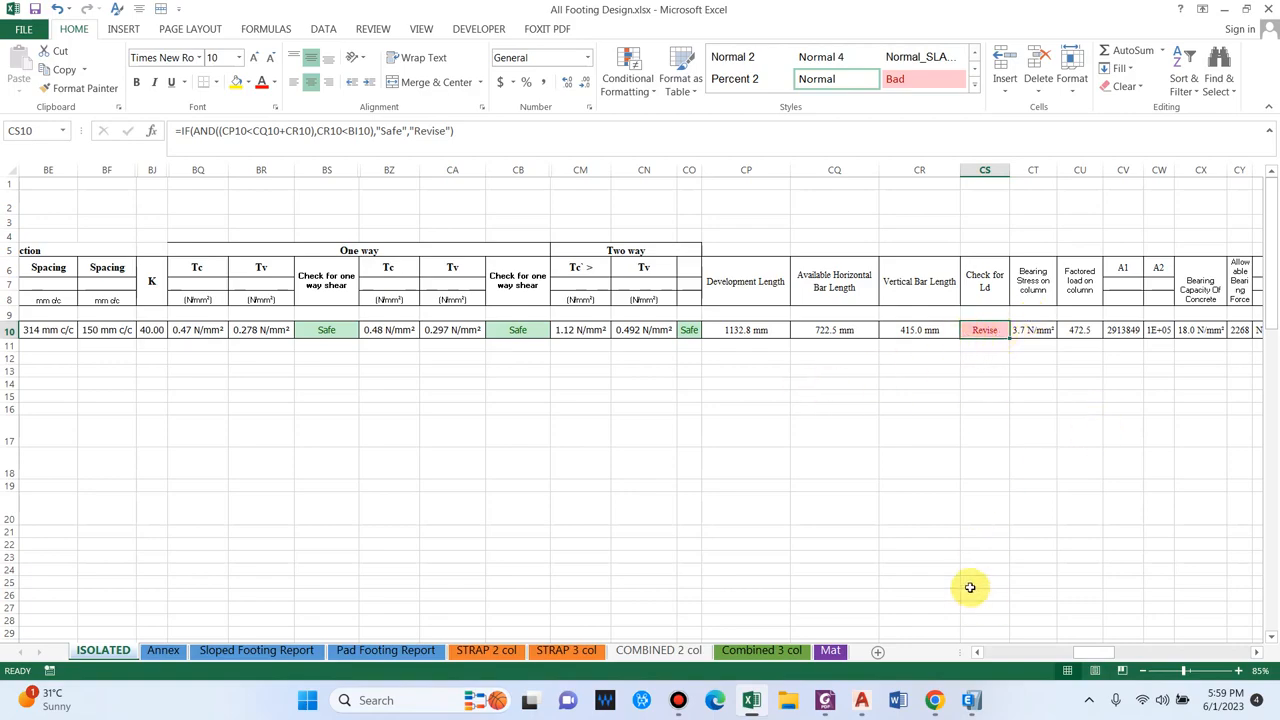
Review the Annex sheet's calculations for reinforcement, one-way and two-way shear, development length and column bearing capacity
left_click(160, 649)
scroll(307, 547, "up", 11)
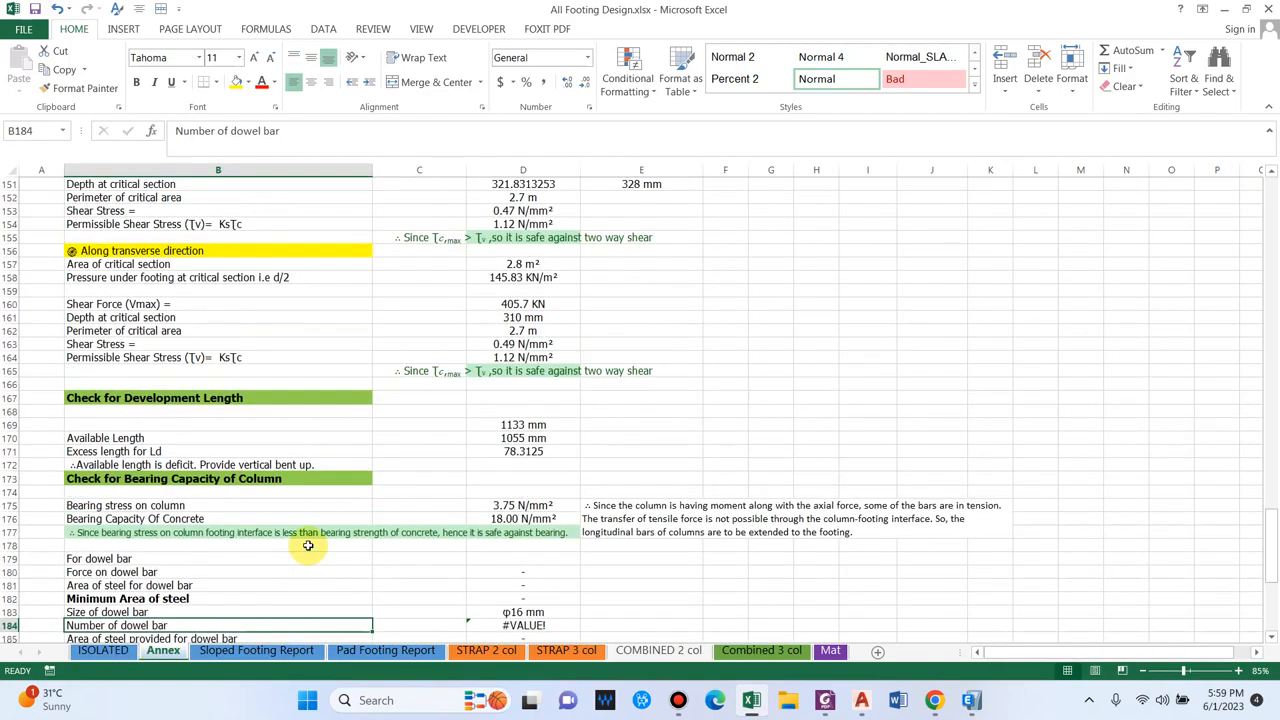
scroll(309, 462, "up", 12)
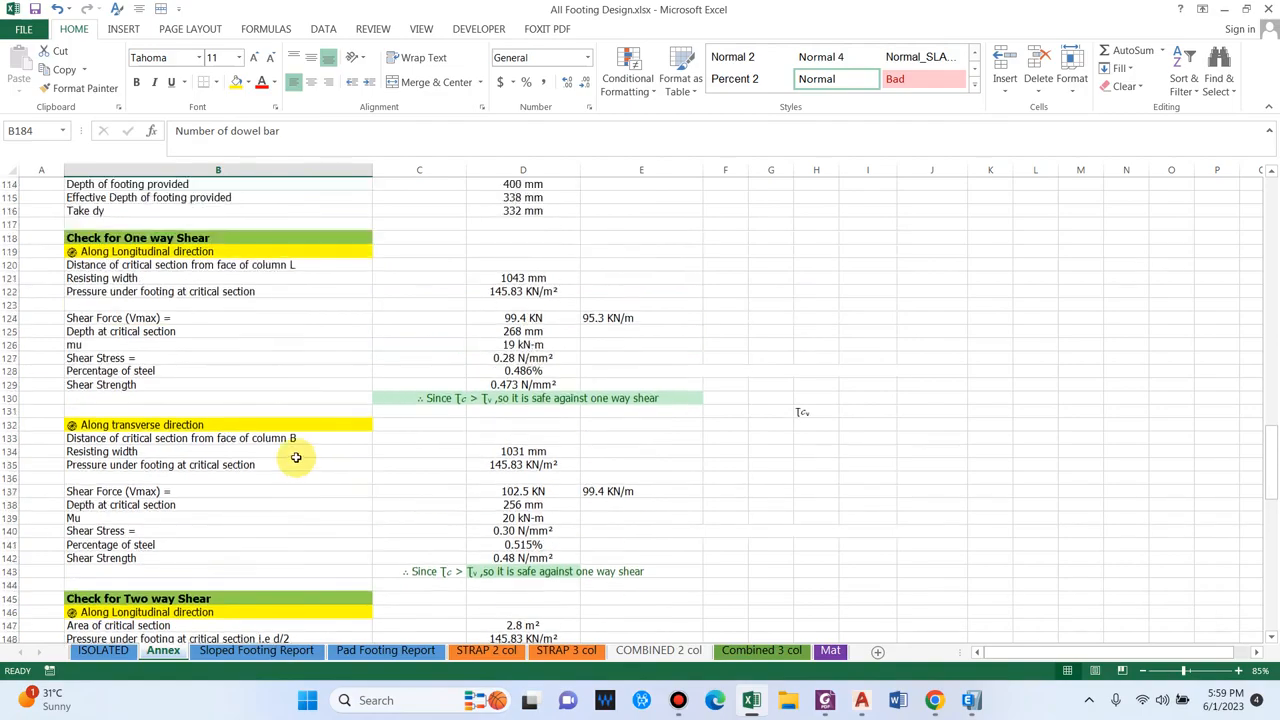
scroll(450, 450, "up", 2)
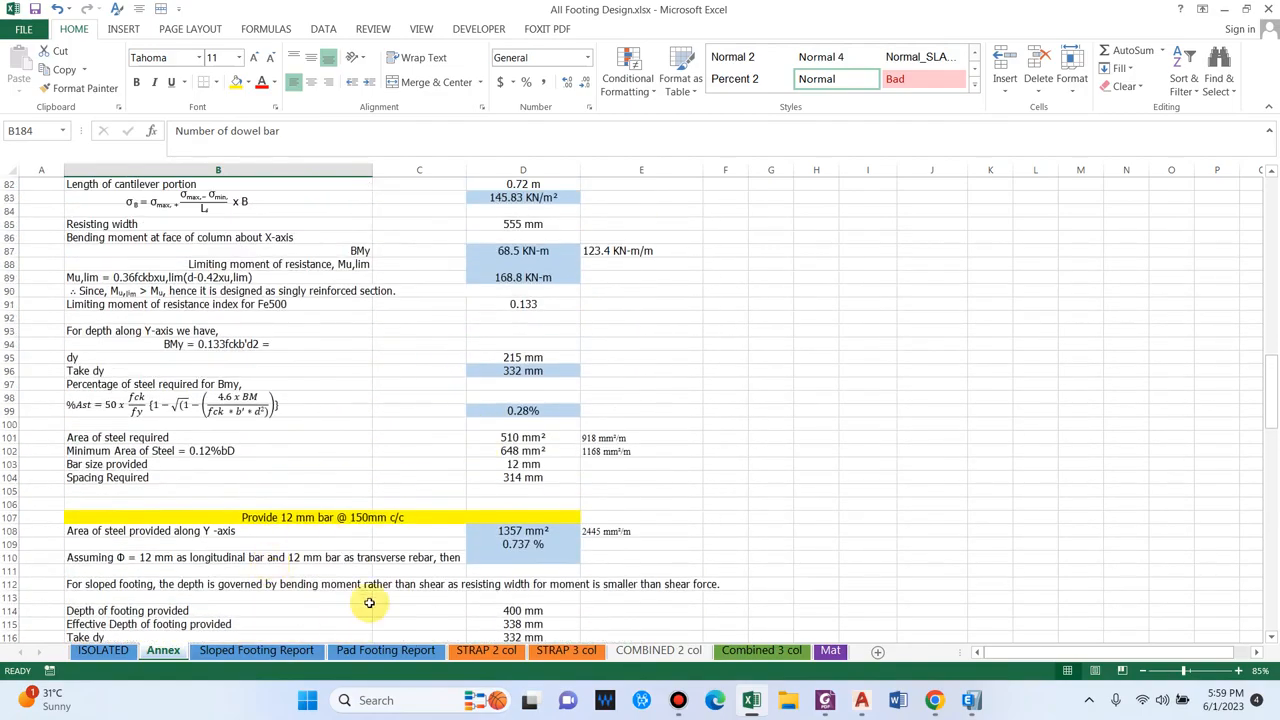
scroll(469, 486, "down", 7)
scroll(466, 500, "down", 16)
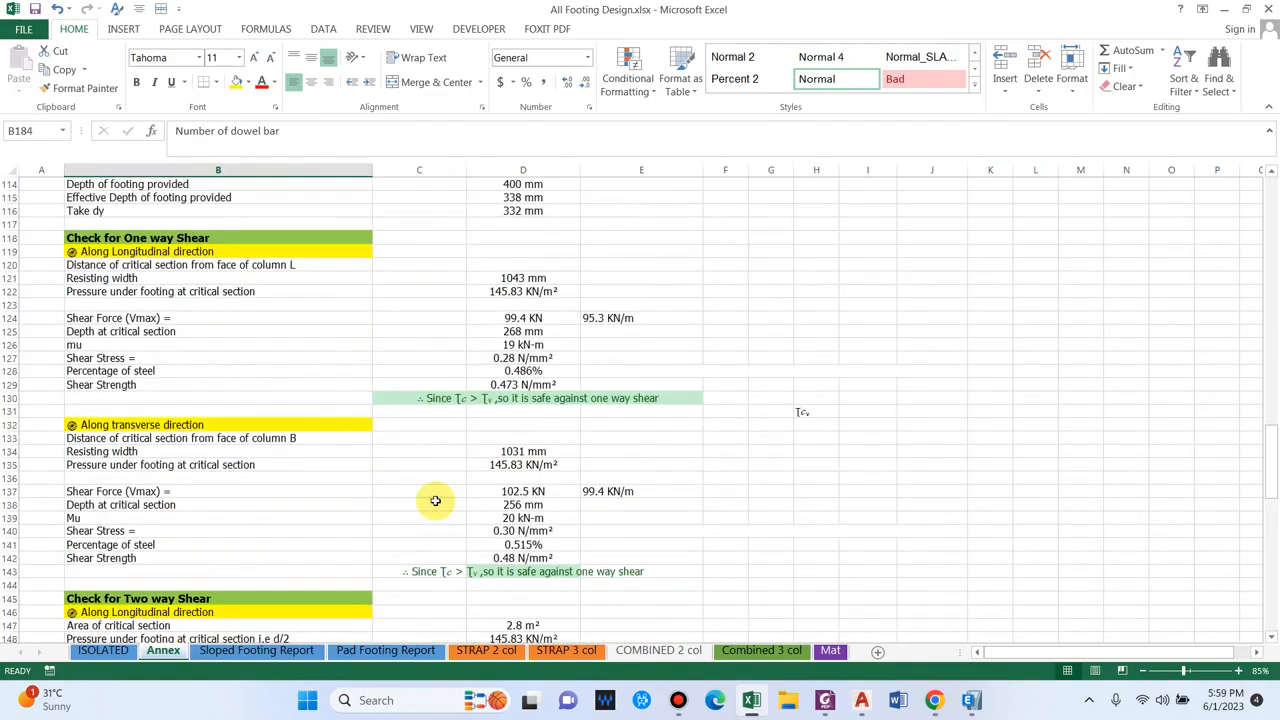
scroll(429, 481, "down", 3)
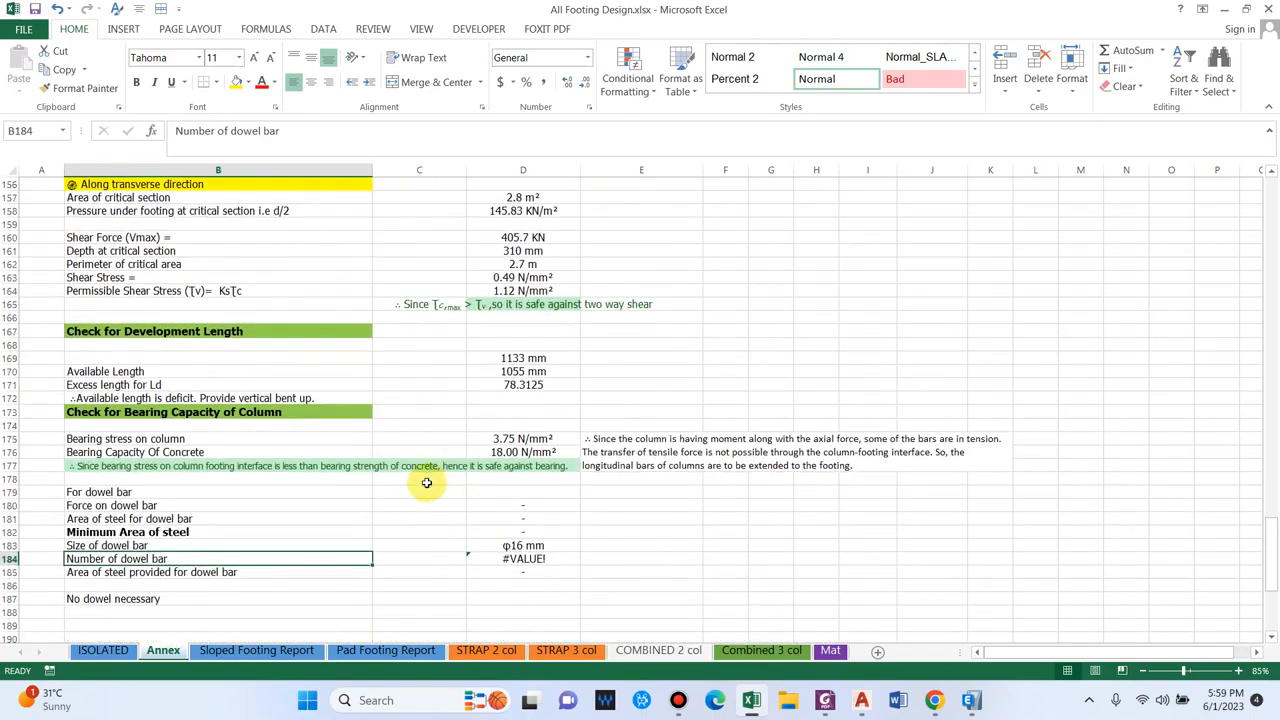
Check the model node in the Sloped Footing Report against the footing inputs at the start of the ISOLATED sheet
left_click(238, 651)
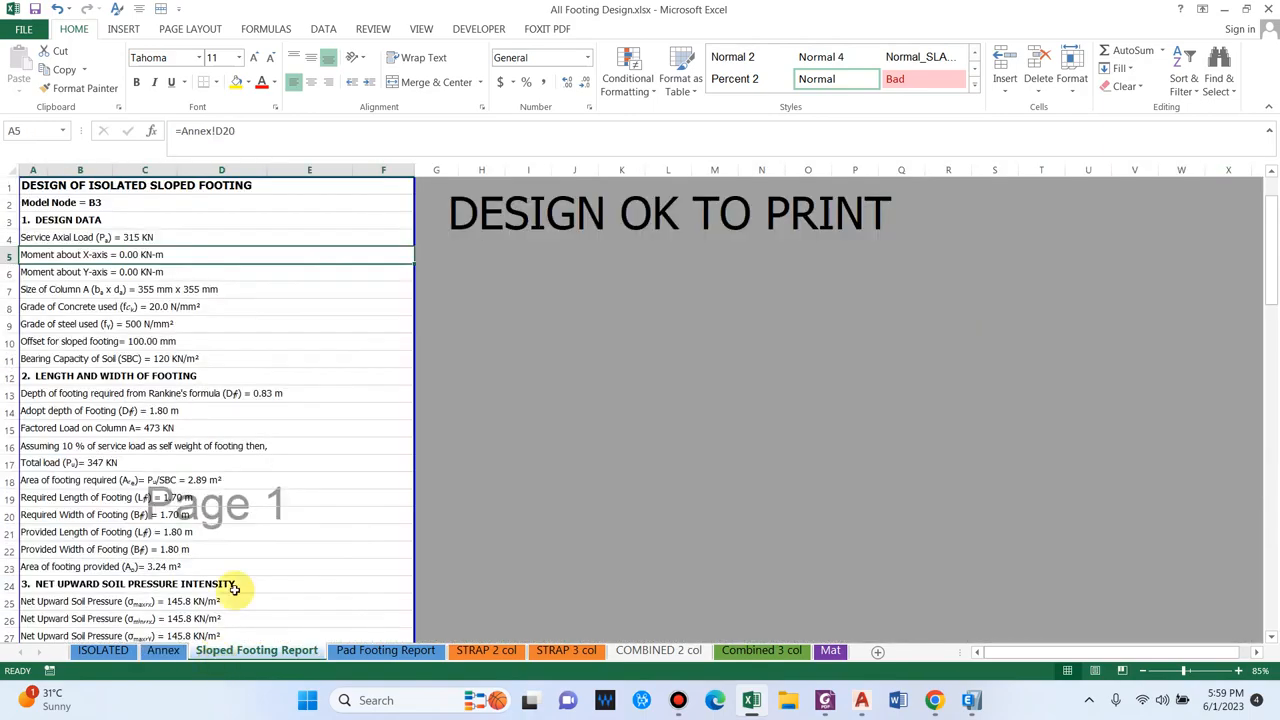
left_click(91, 199)
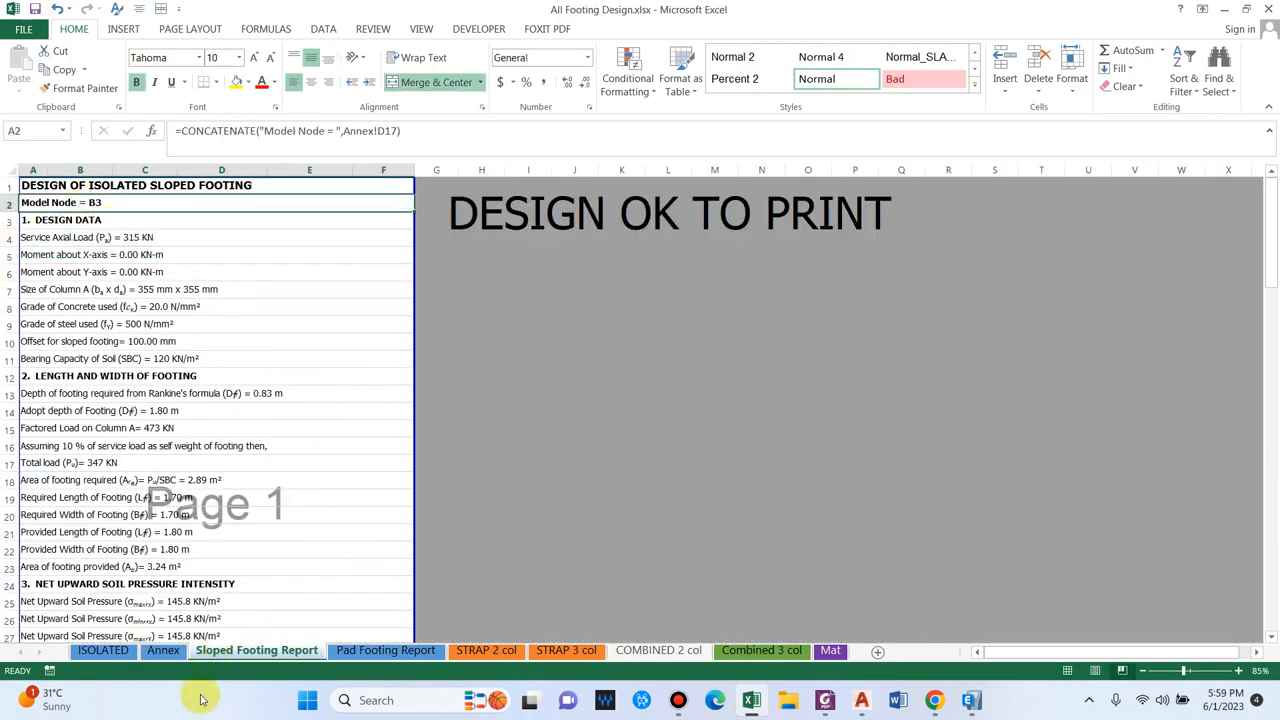
left_click(86, 688)
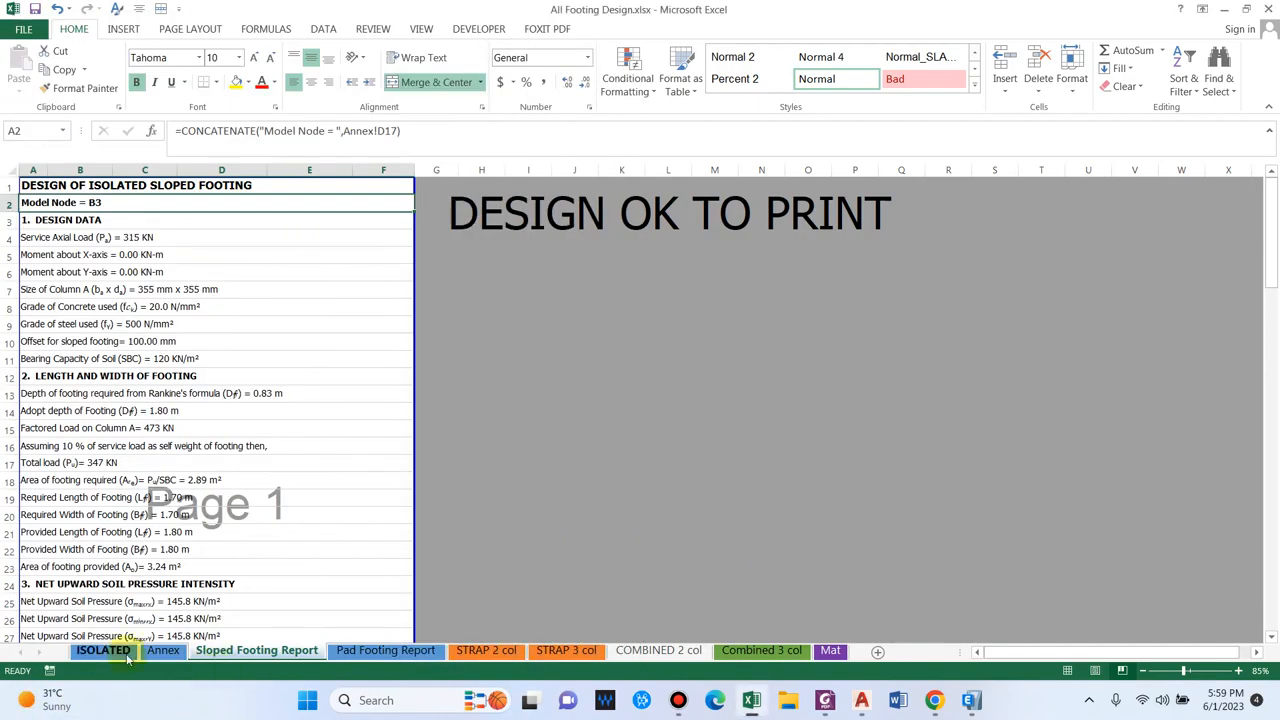
left_click(125, 653)
left_click_drag(1094, 651, 980, 655)
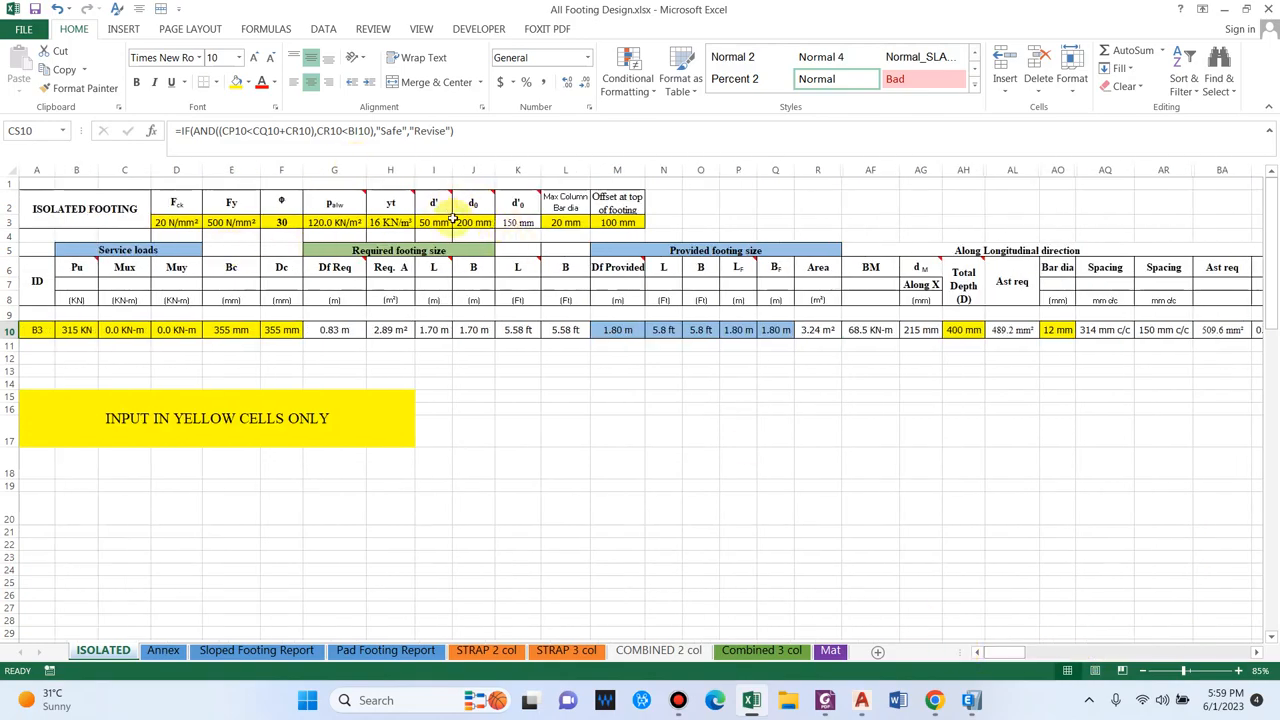
Read through the Sloped Footing Report from the design data to the shear, development length and bearing checks
left_click(256, 651)
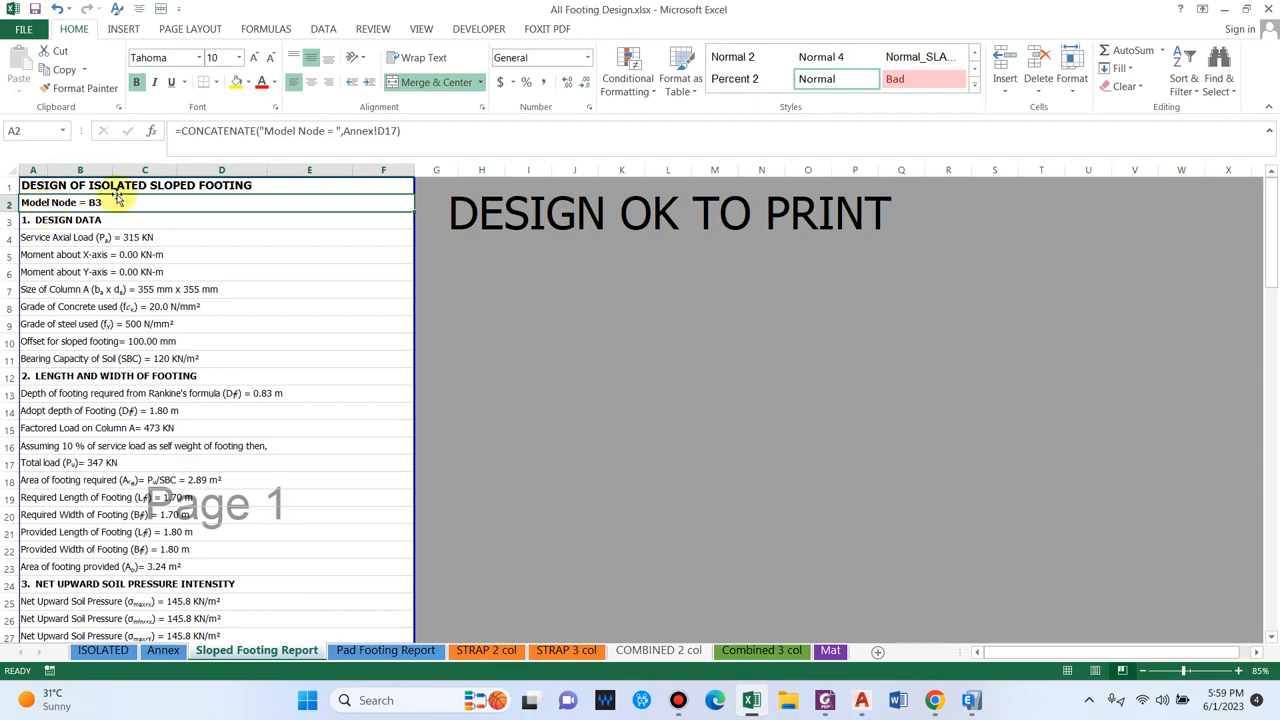
scroll(150, 500, "down", 7)
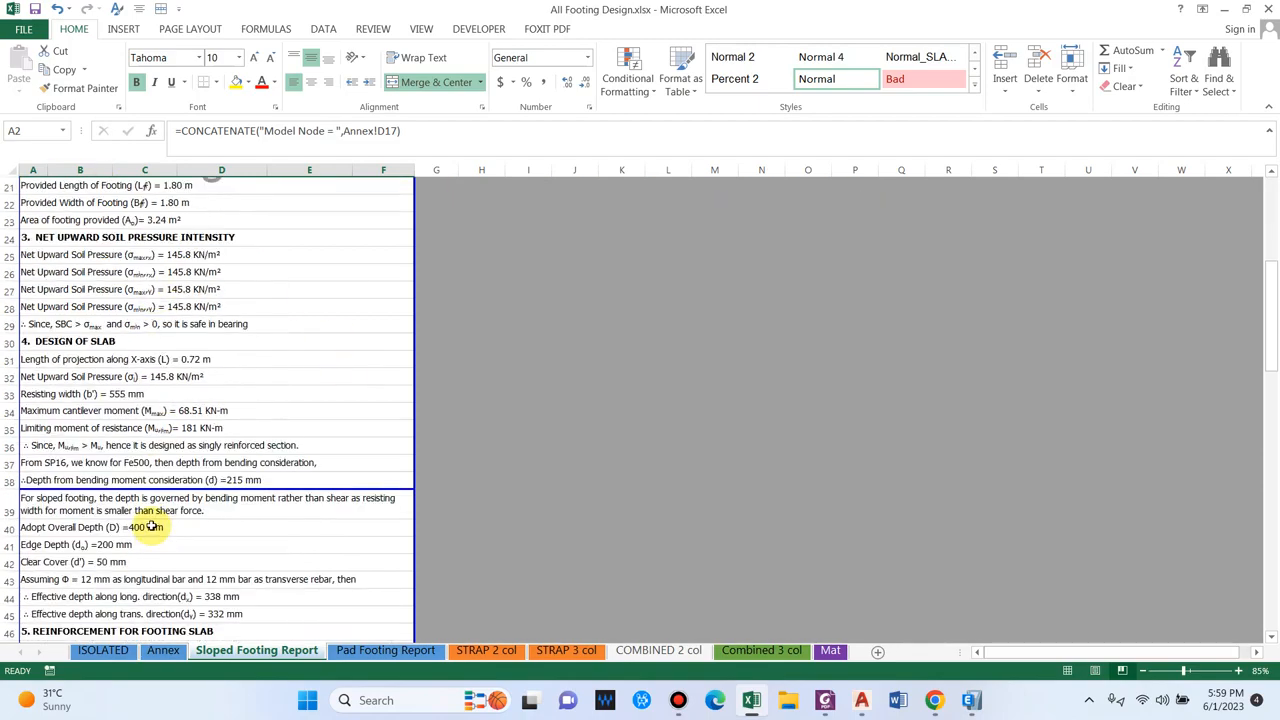
scroll(150, 527, "down", 16)
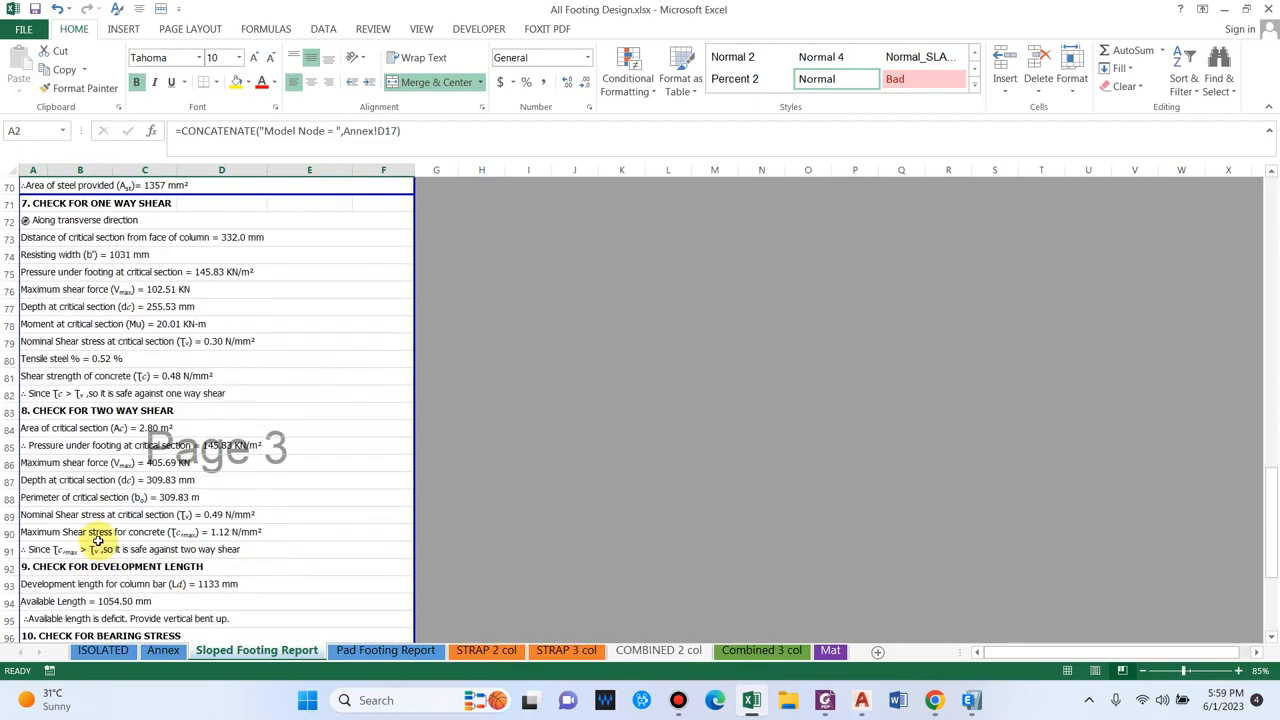
scroll(97, 540, "down", 5)
Examine footing B3's length, width, depth and edge depth in the report's Footing Summary table
left_click(75, 492)
left_click(57, 517)
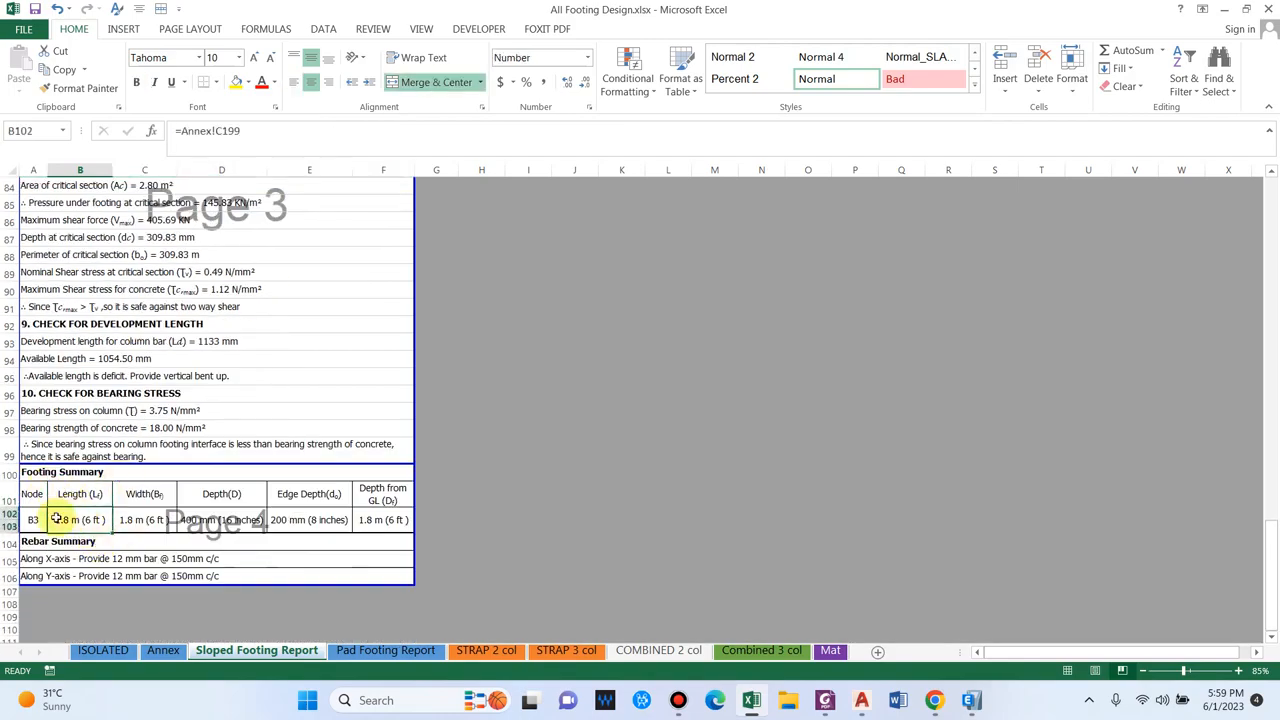
key("Up")
key("Right")
key("Right")
key("Right")
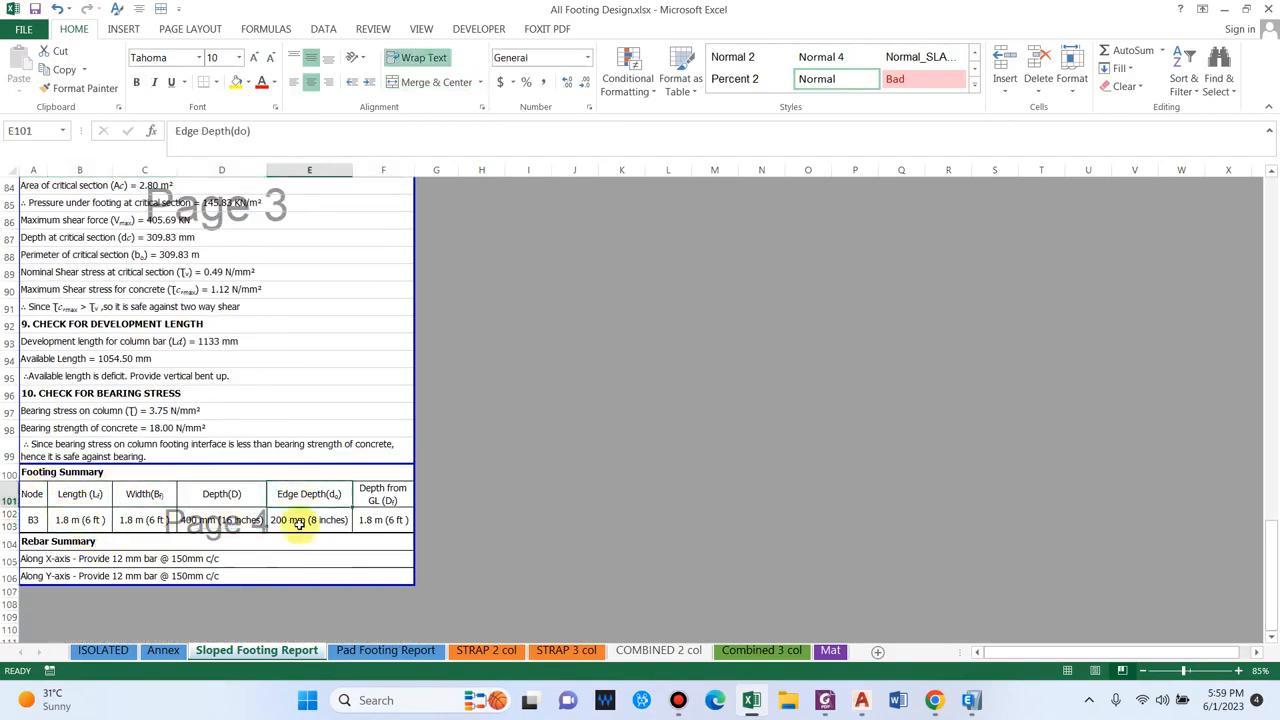
Examine footing B3's depth from ground level and rebar summary in the Sloped Footing Report and the closing summaries in the Pad Footing Report
left_click(297, 522)
left_click(378, 500)
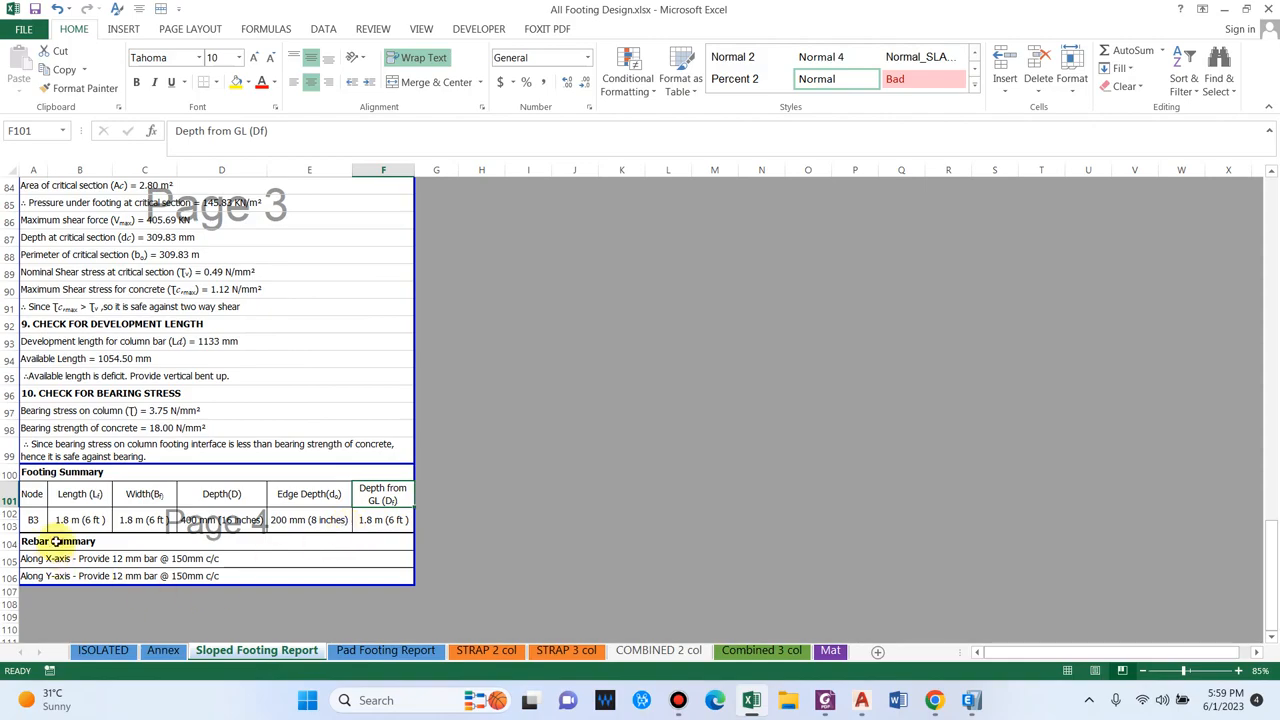
left_click(57, 541)
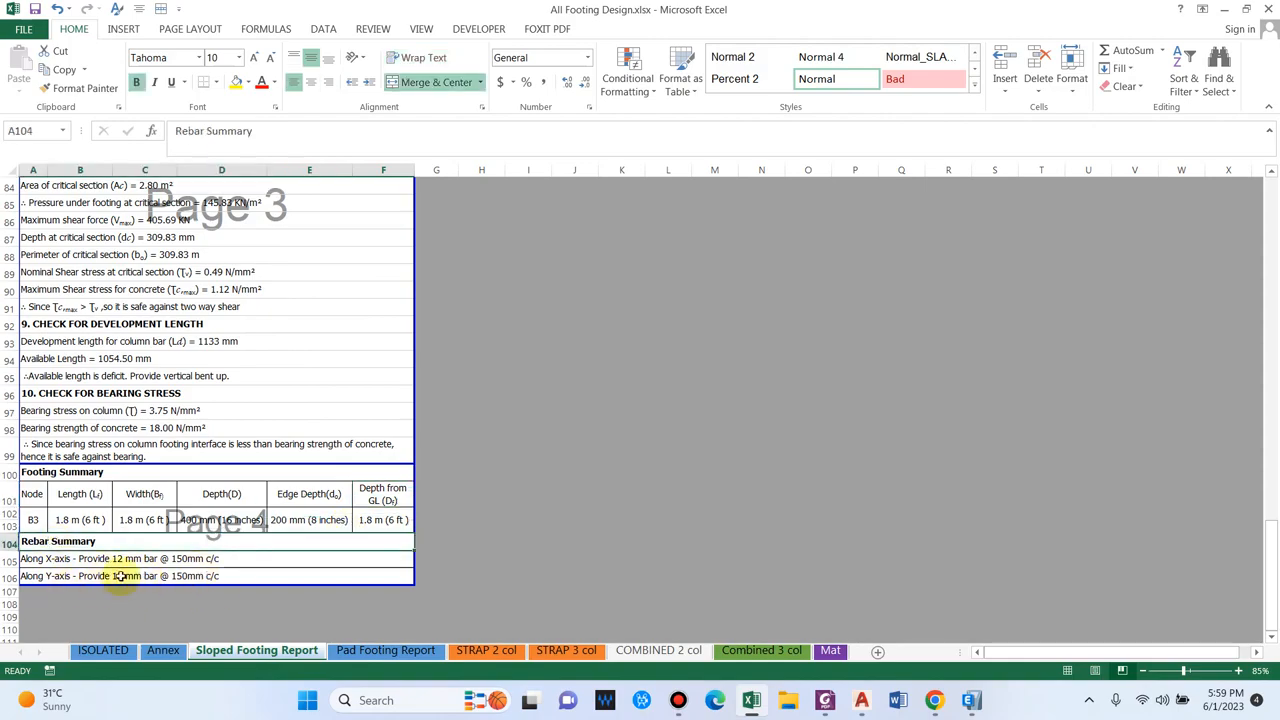
left_click(100, 576)
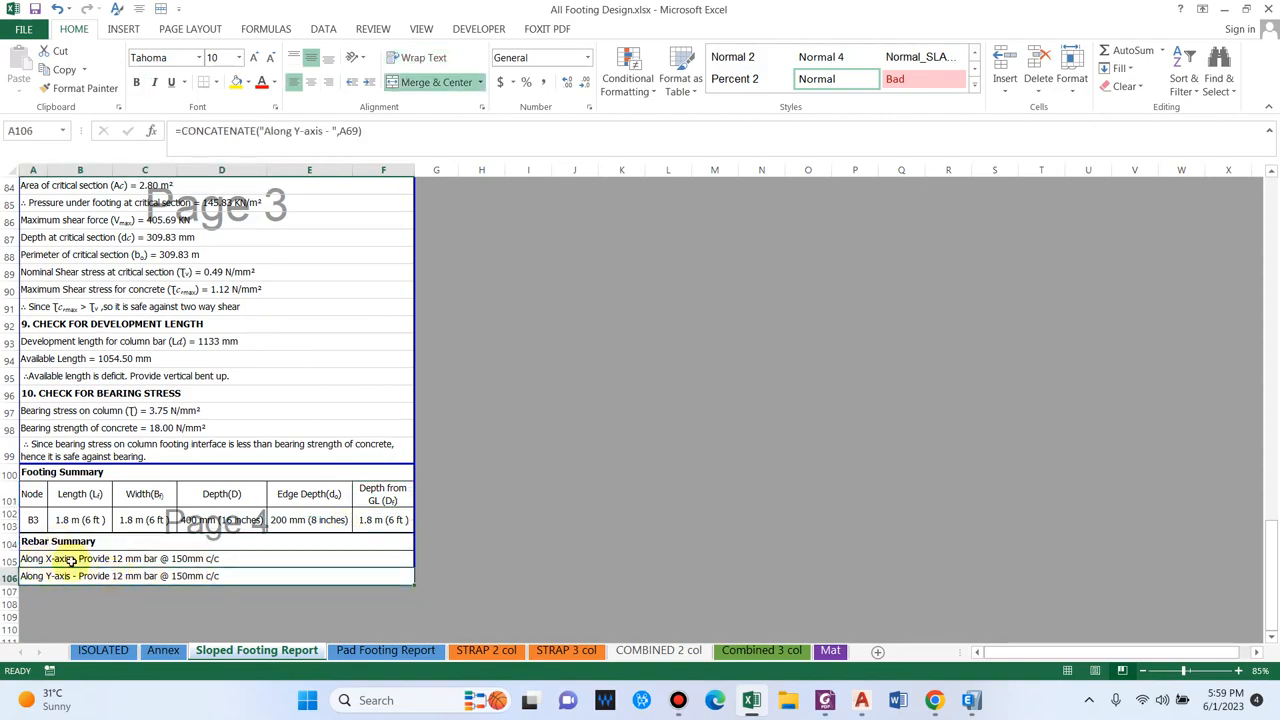
left_click(380, 651)
left_click_drag(1270, 290, 1260, 609)
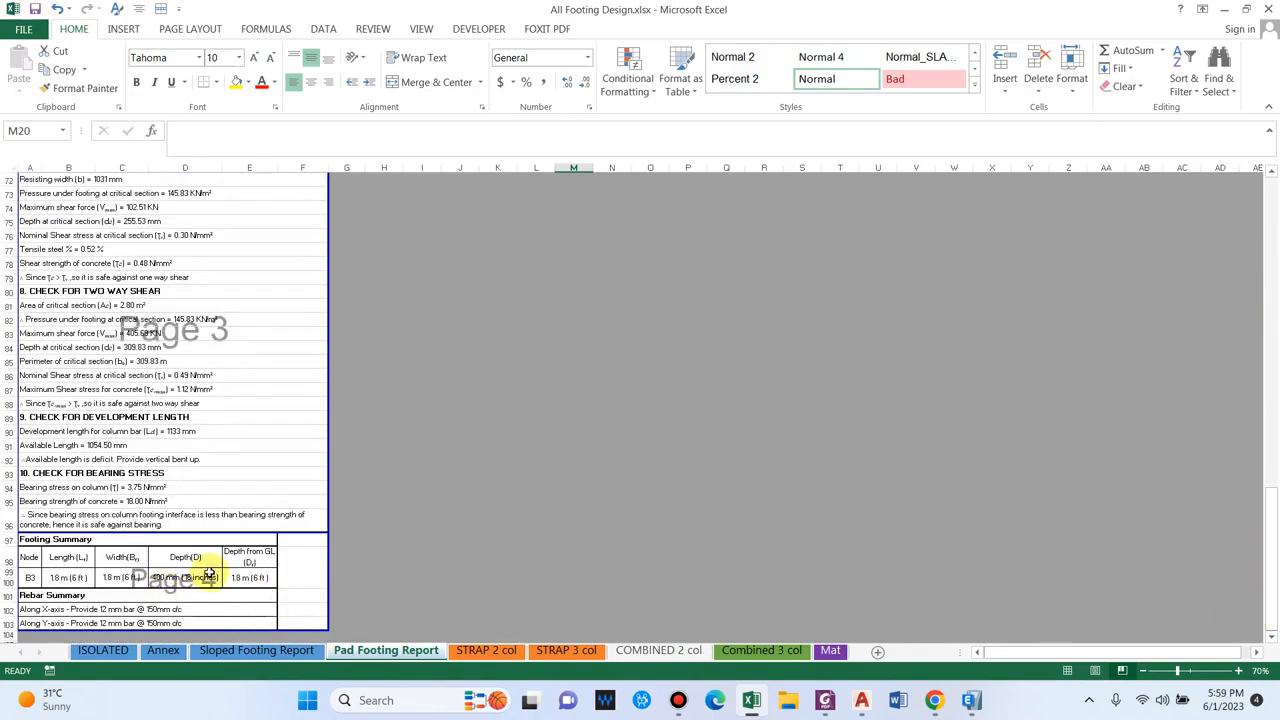
Review the Annex sheet's note on what governs the sloped footing's depth and the reinforcement calculations above it
left_click(160, 651)
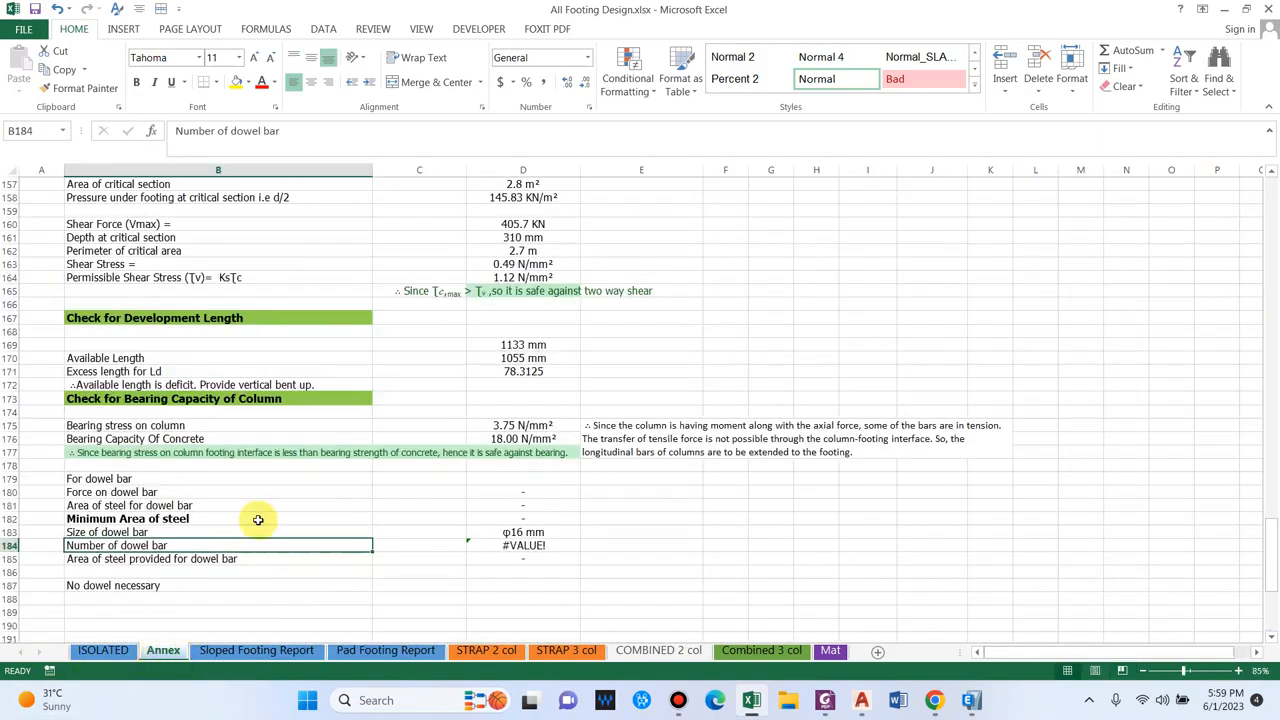
scroll(258, 520, "up", 16)
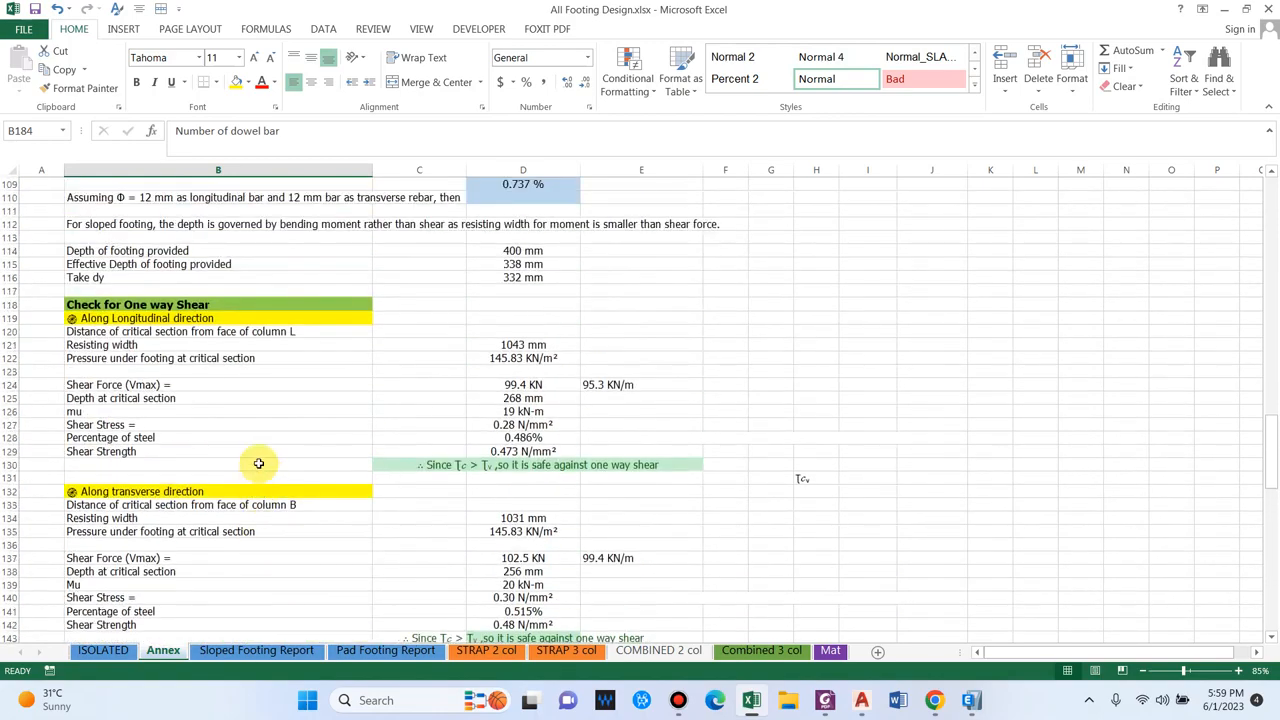
scroll(258, 463, "up", 6)
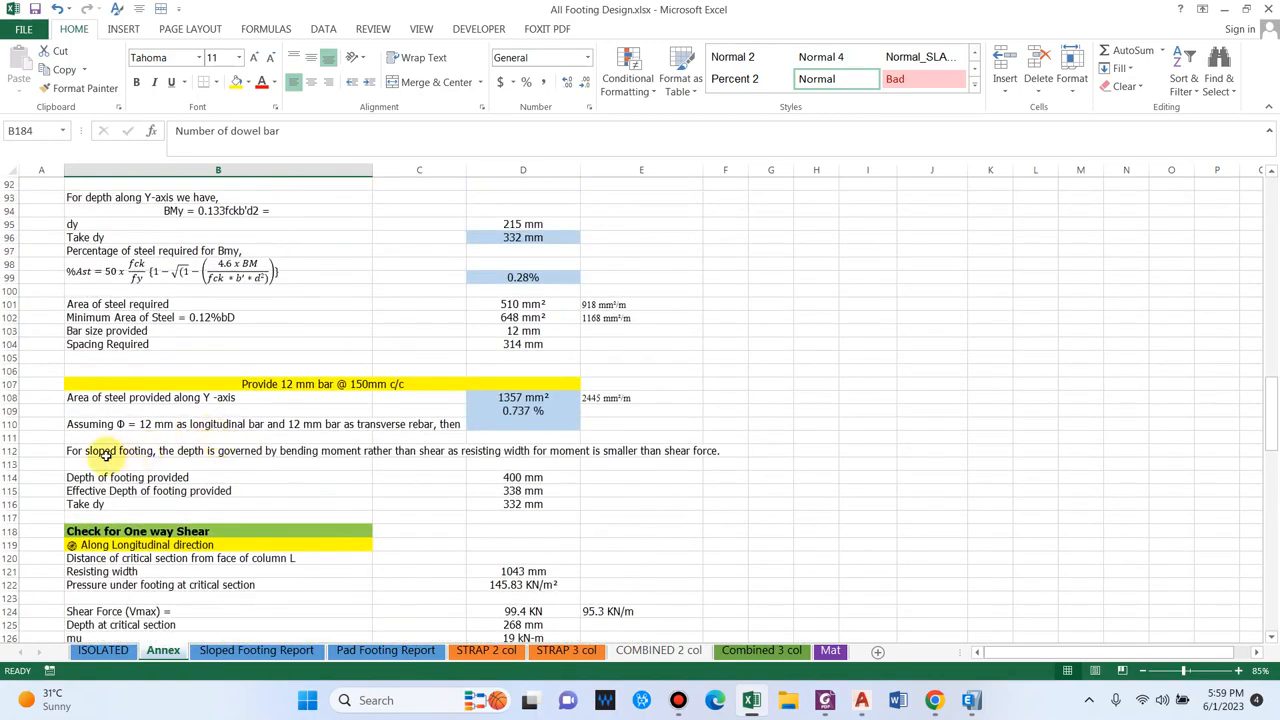
left_click(105, 453)
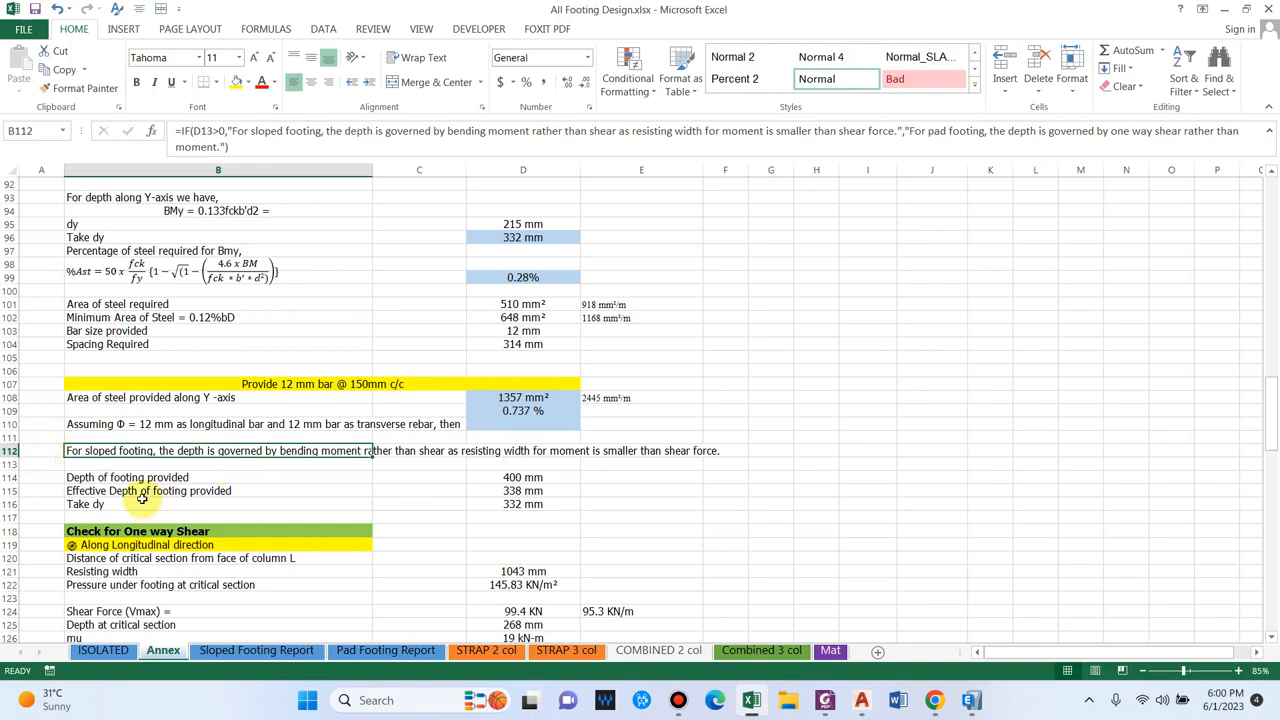
scroll(364, 502, "up", 12)
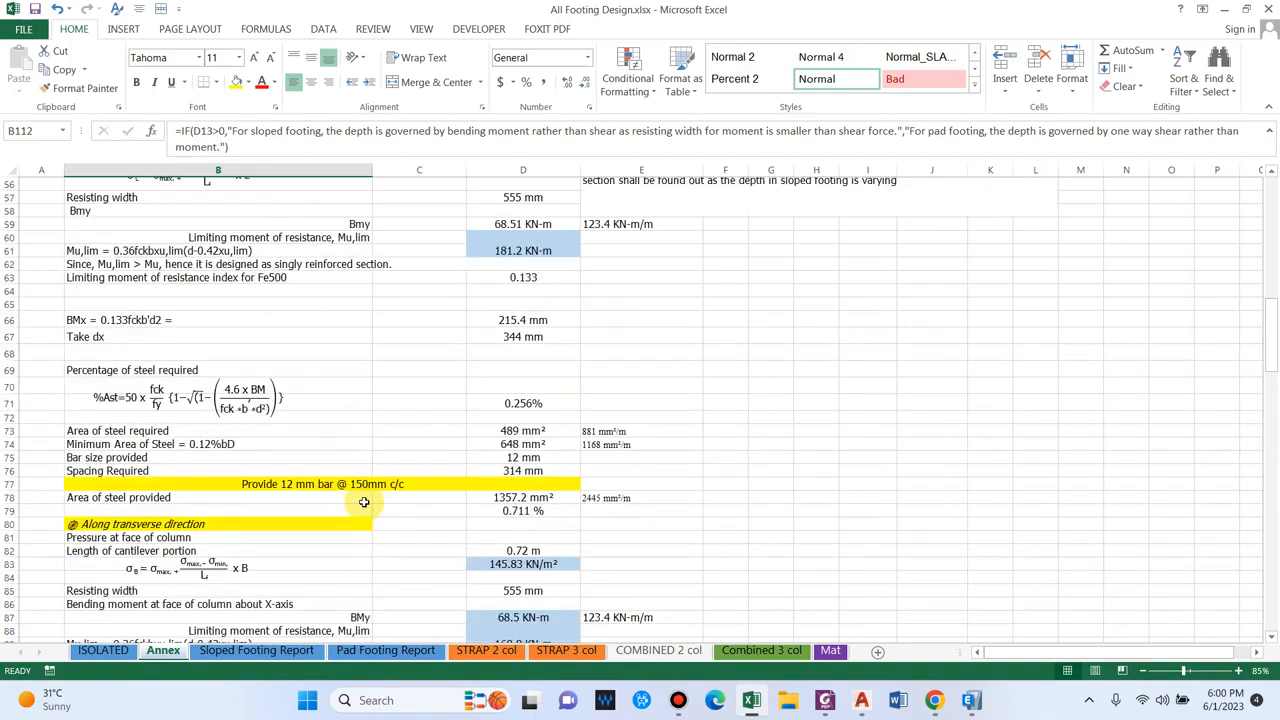
Open the STRAP 2 col sheet, locate joints A4 and B4 on the ETABS base plan, and return to the sheet
left_click(470, 652)
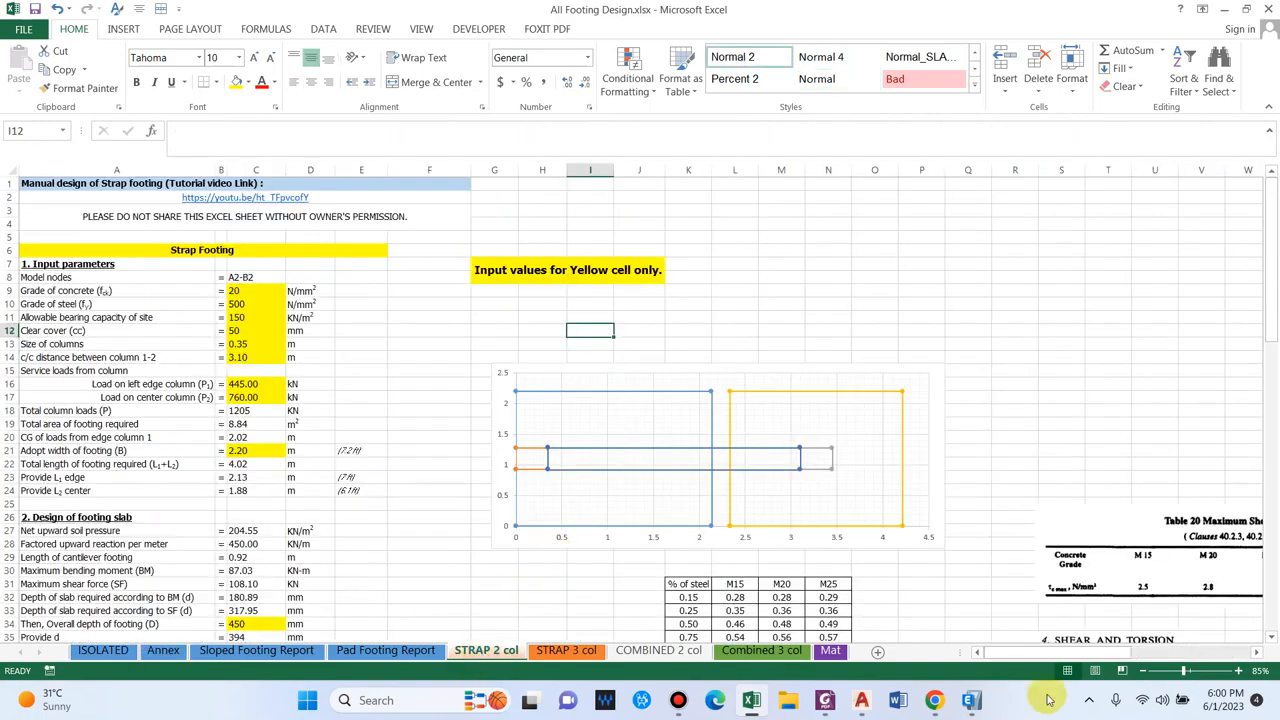
left_click(971, 700)
left_click_drag(124, 157, 341, 224)
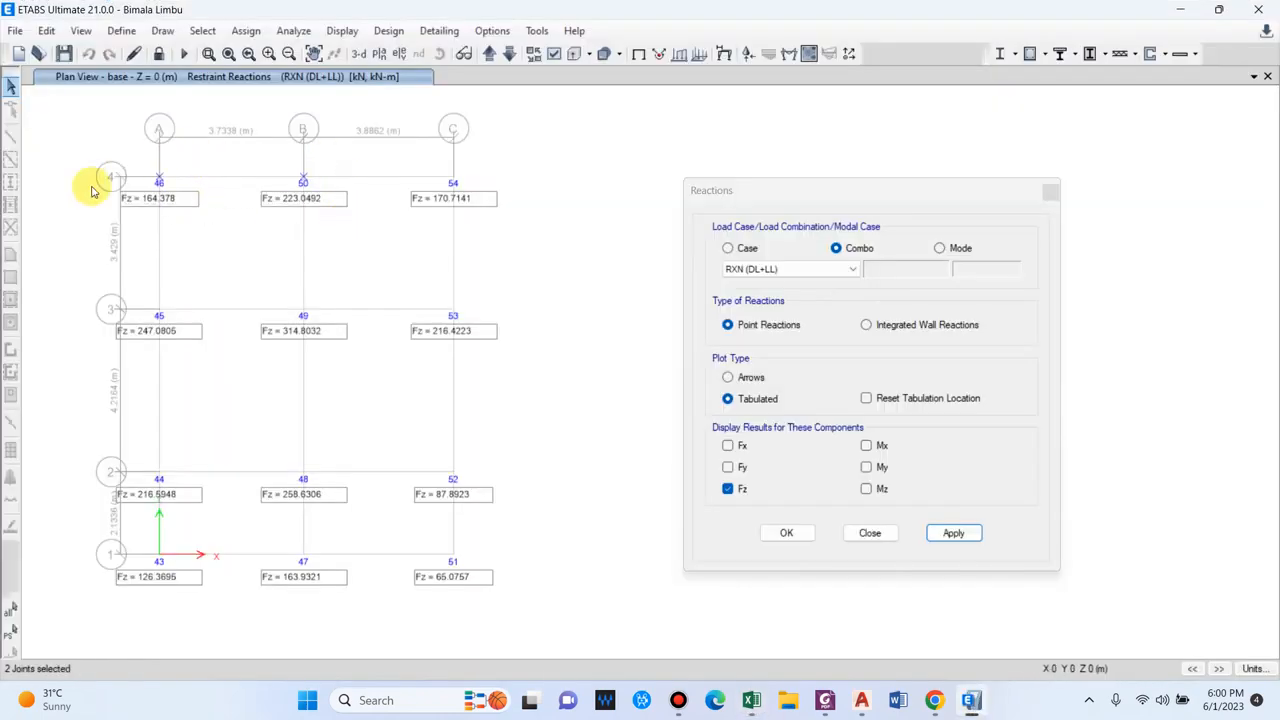
left_click(298, 232)
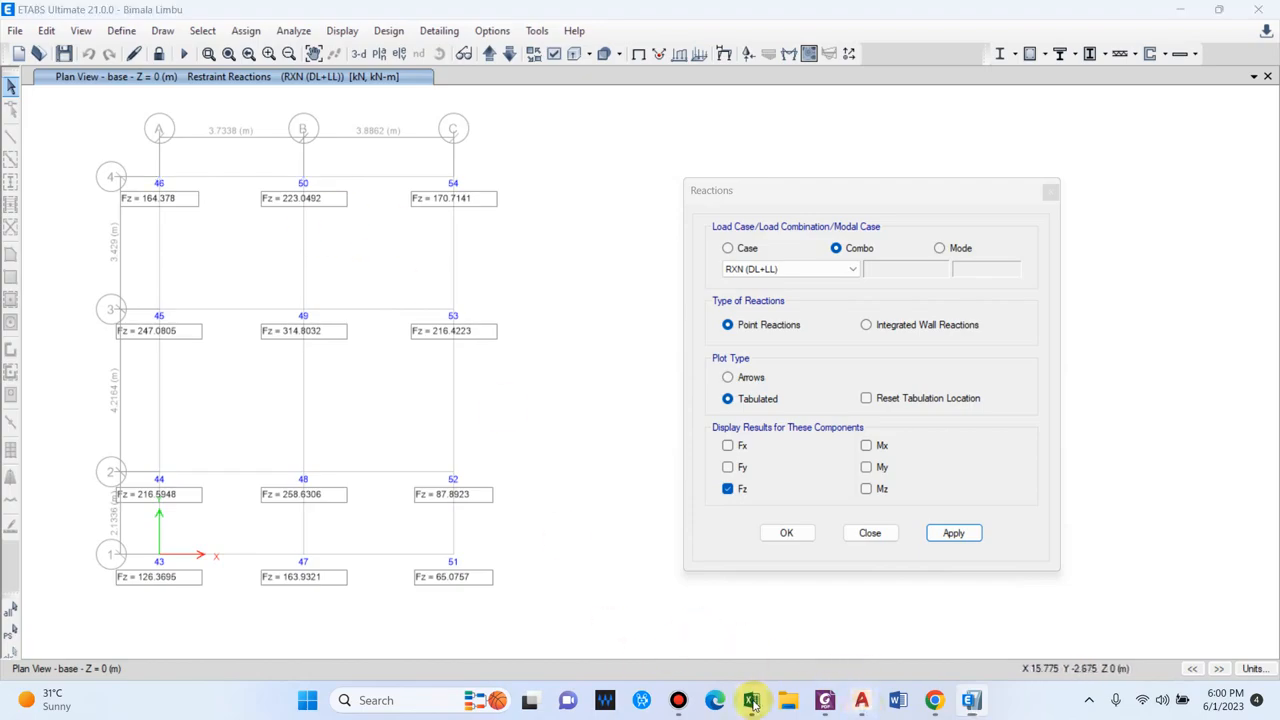
left_click(752, 703)
left_click(562, 651)
left_click(487, 651)
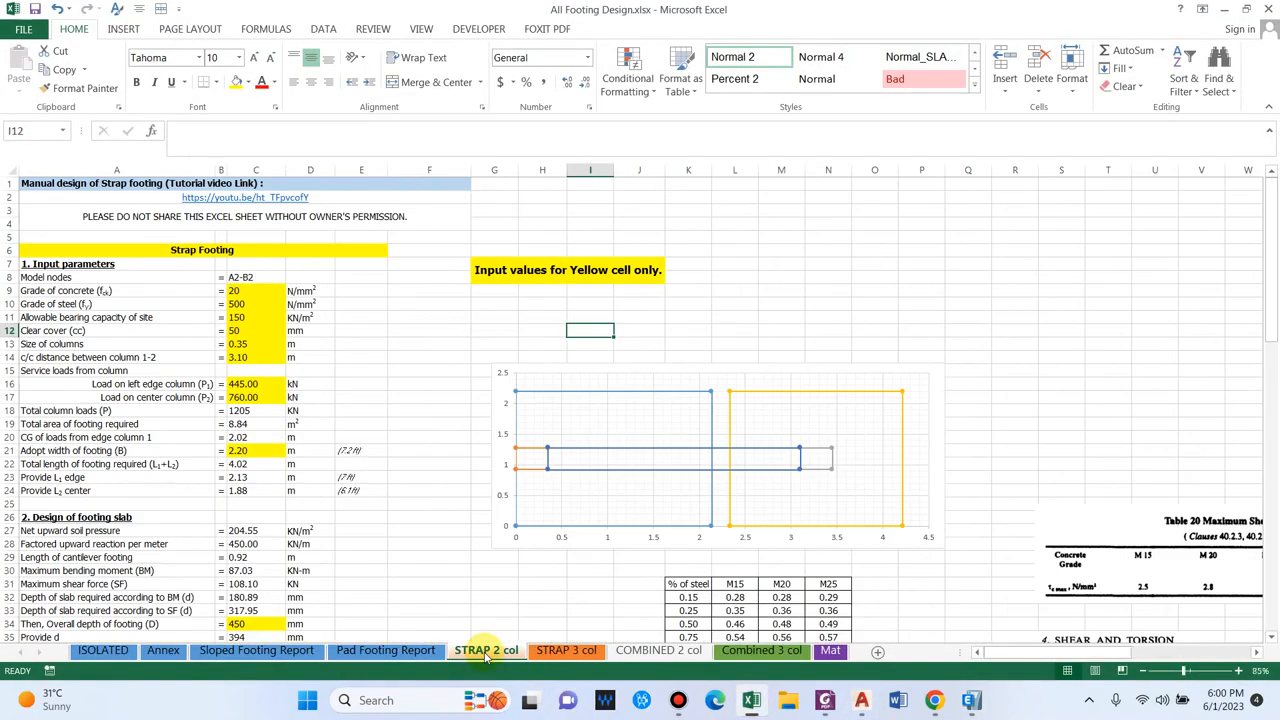
Set the two-column strap footing's model nodes to A4-B4 and its allowable bearing capacity to 120 kN/m²
left_click(238, 277)
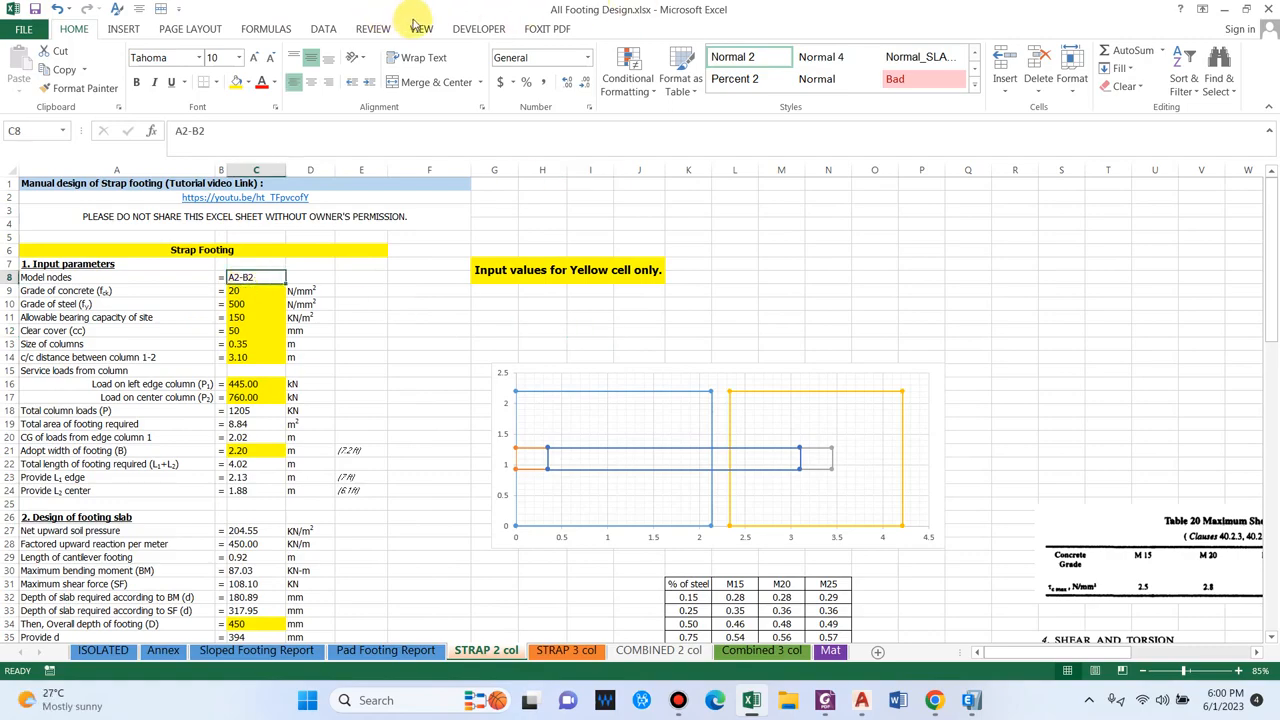
left_click(971, 700)
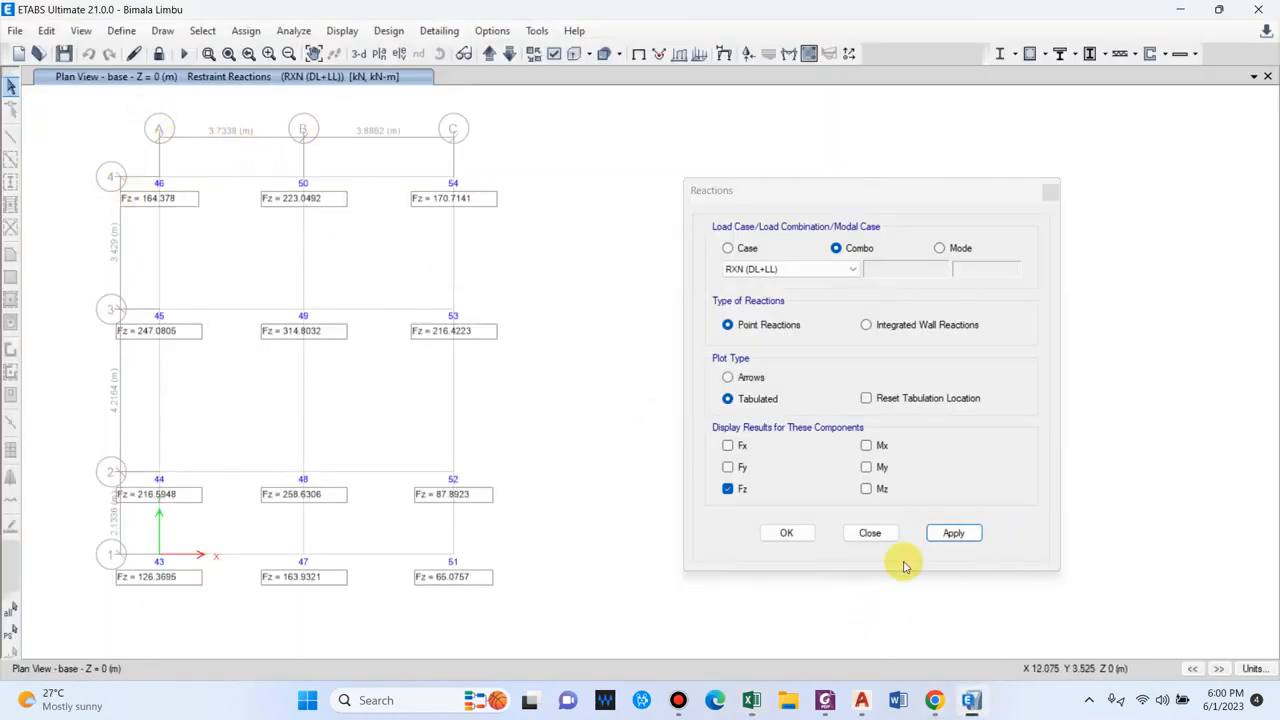
left_click(751, 700)
type("A4-B4")
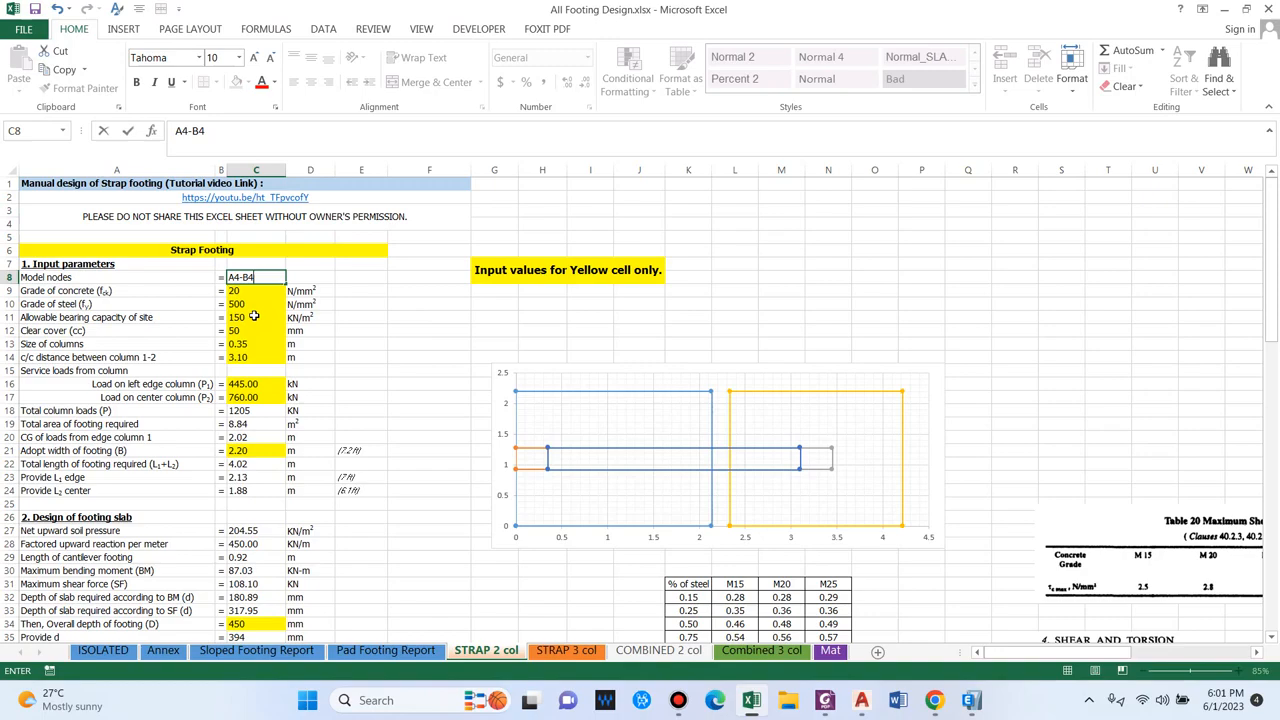
key("Return")
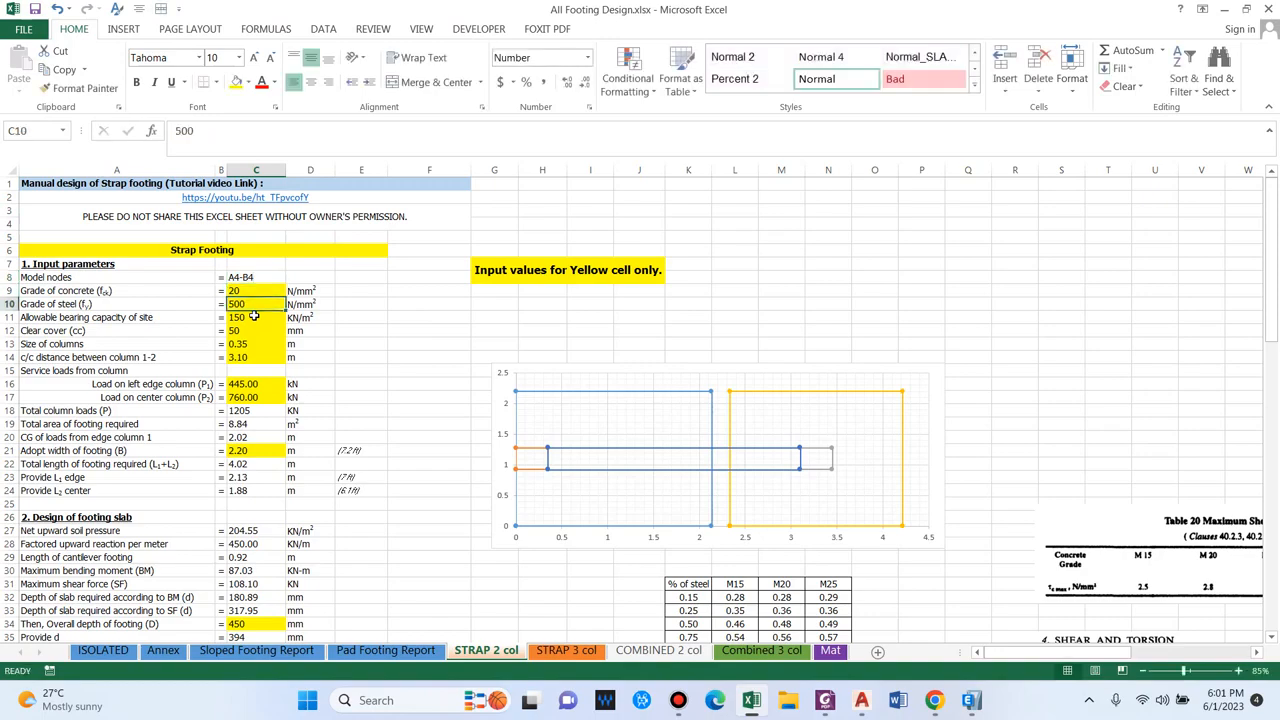
left_click(254, 316)
type("1")
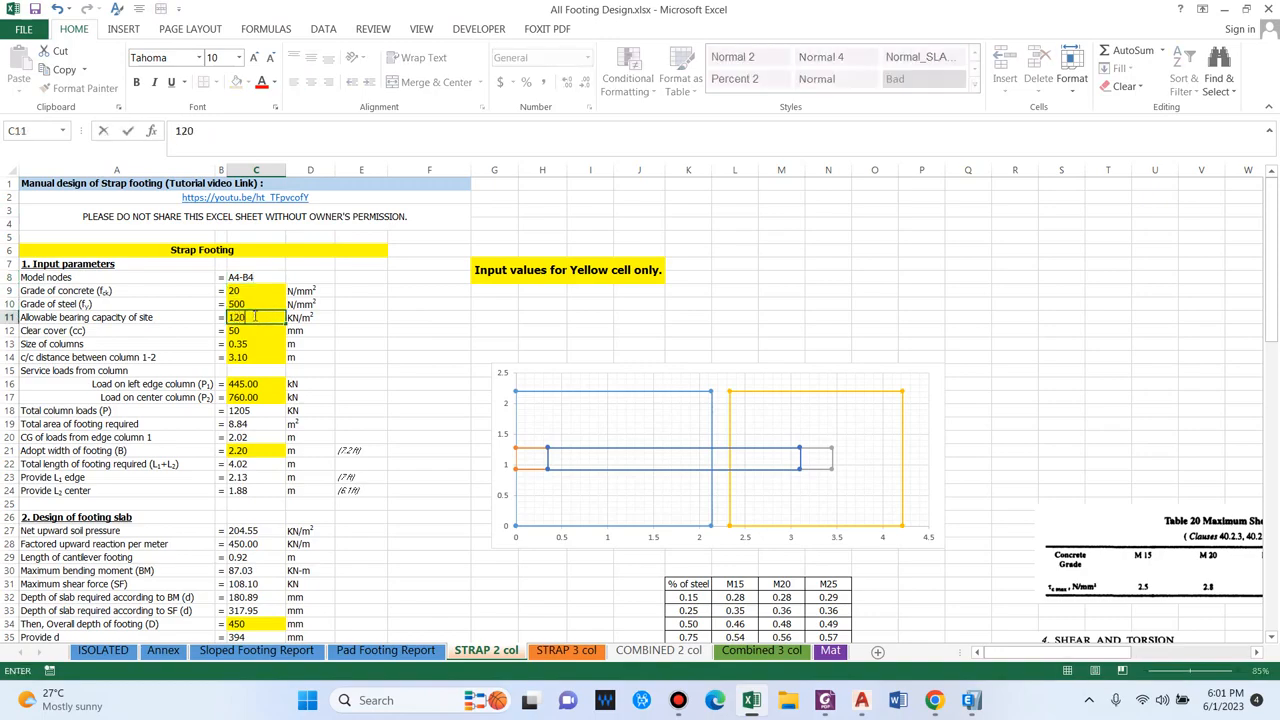
key("Return")
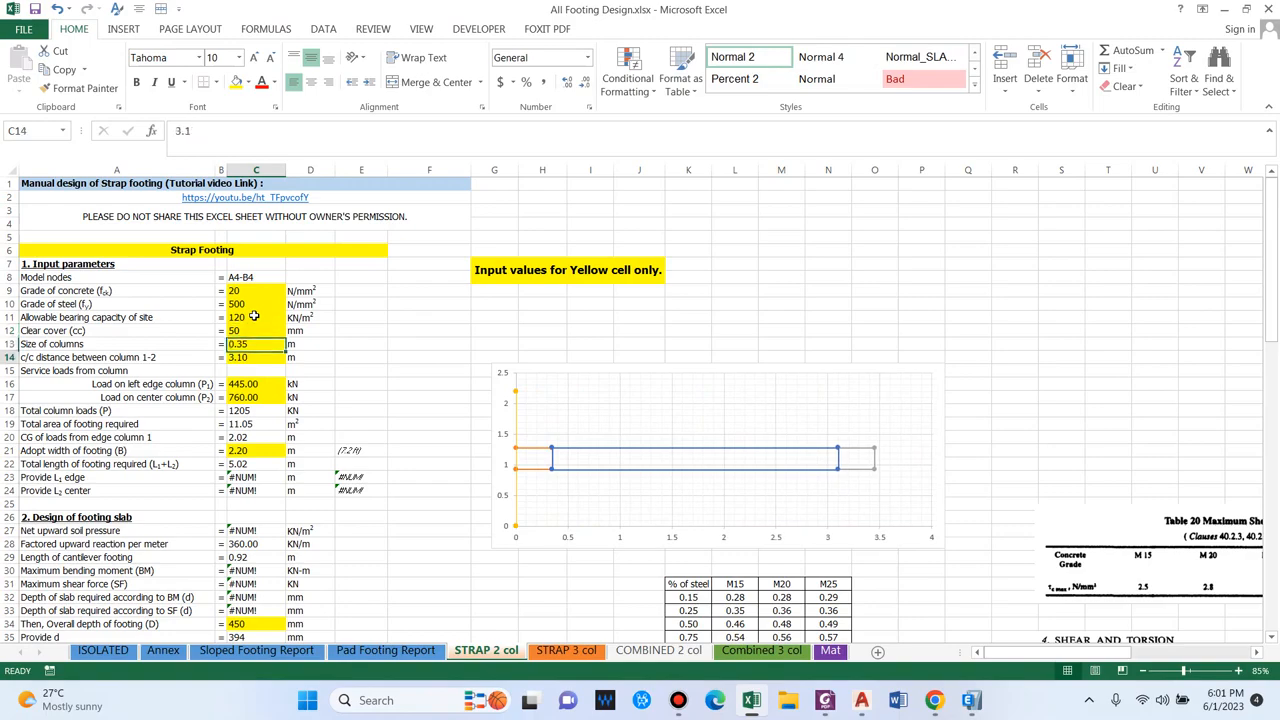
Check the spacing of grids A and B in ETABS and set the strap footing's centre-to-centre column distance to 3.73 m
left_click(971, 700)
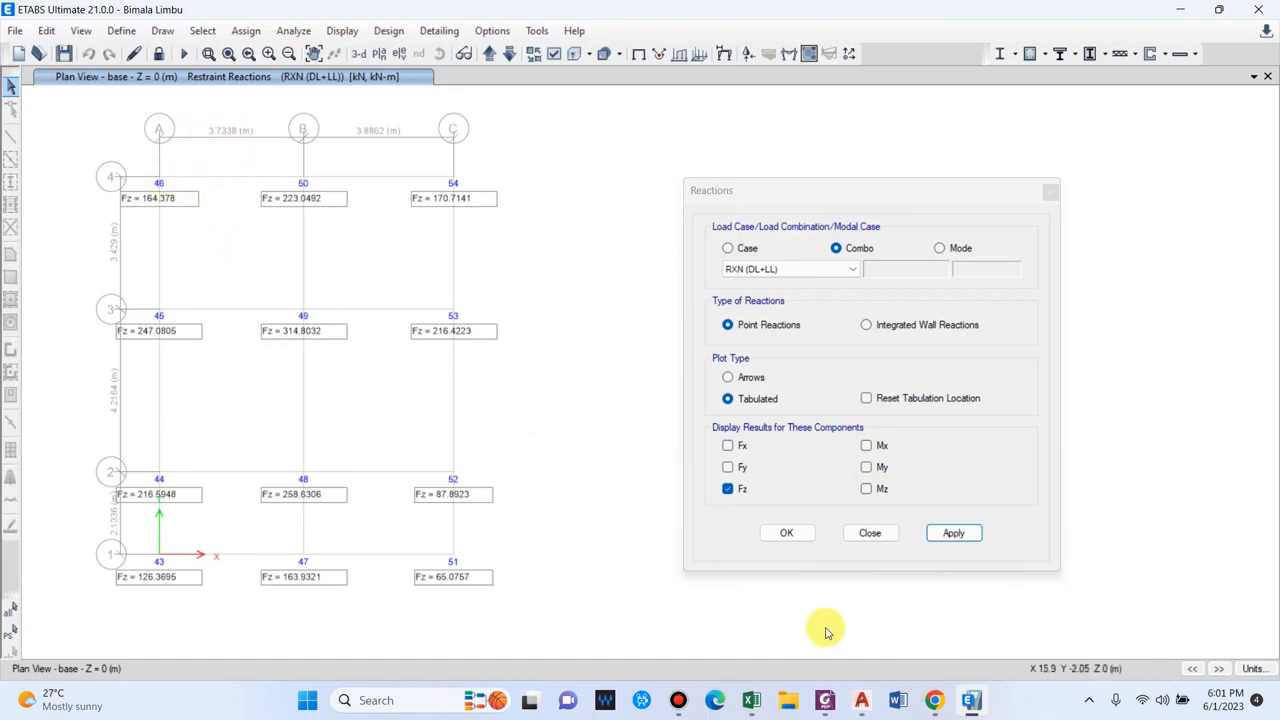
left_click(758, 706)
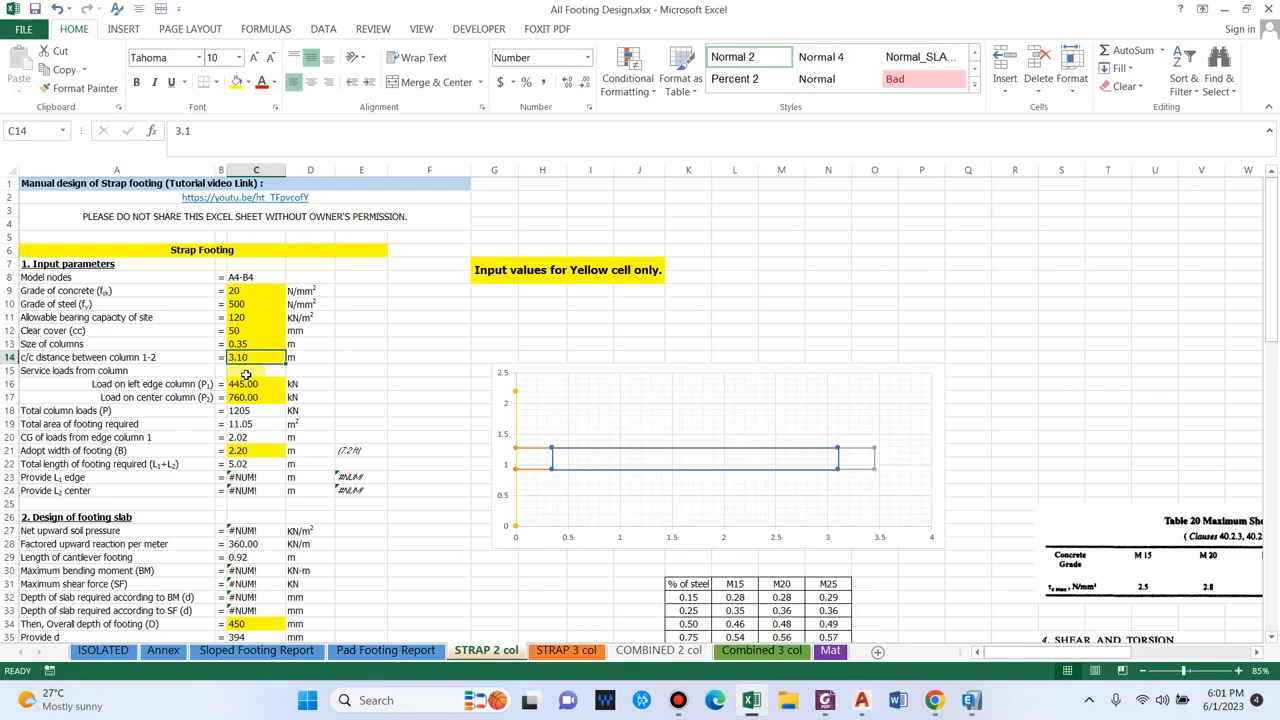
type("3.")
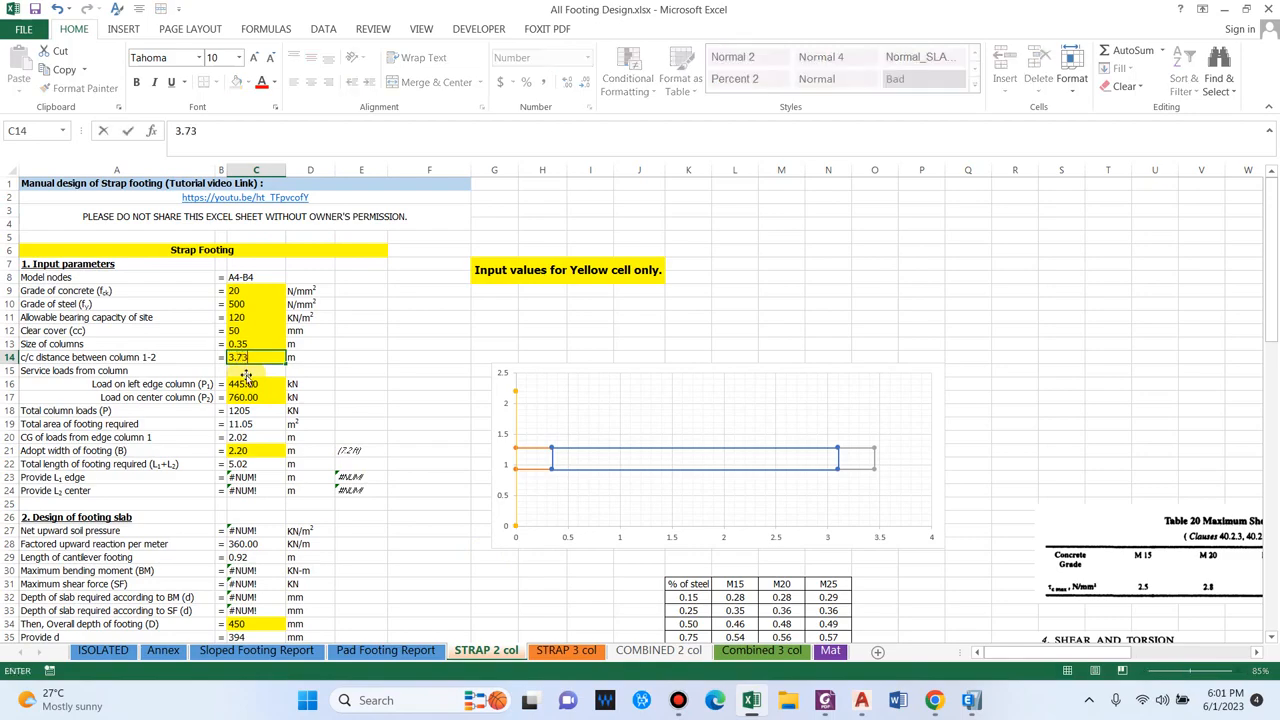
type("73")
key("Return")
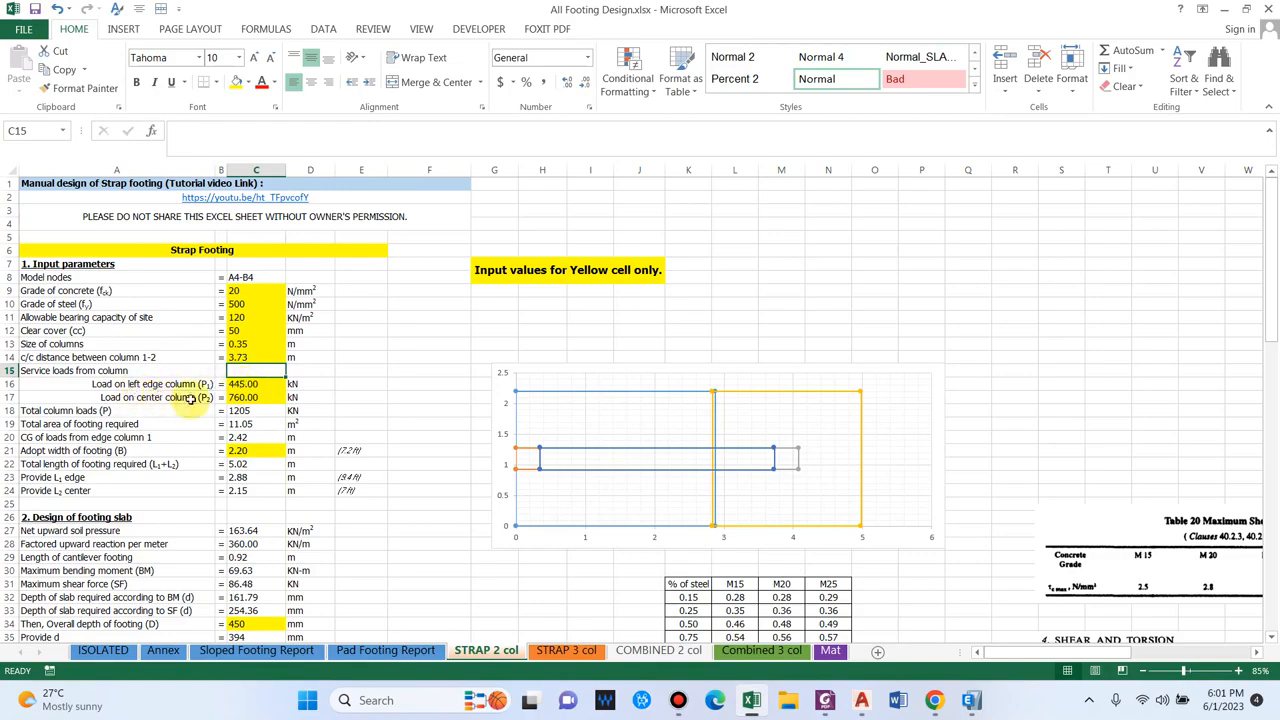
Check the A4 and B4 vertical reactions in ETABS and set the left edge column load to 165 kN and centre column load to 225 kN
left_click(971, 700)
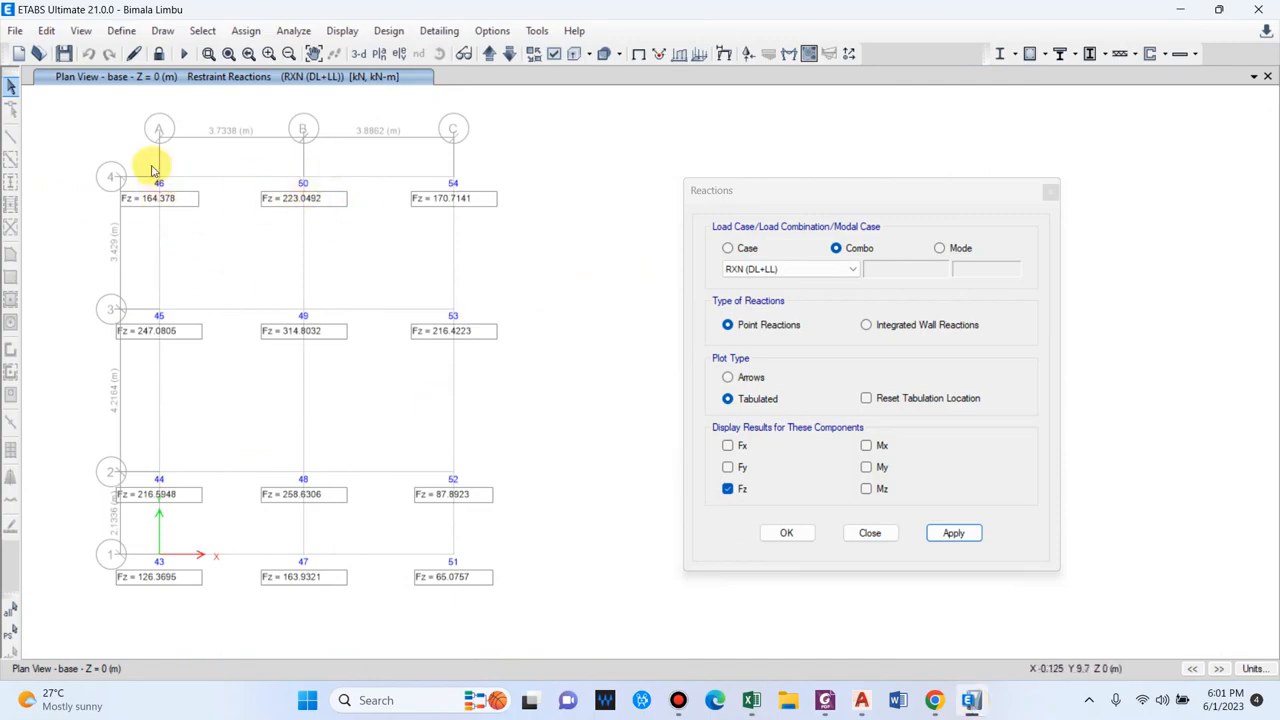
left_click(971, 700)
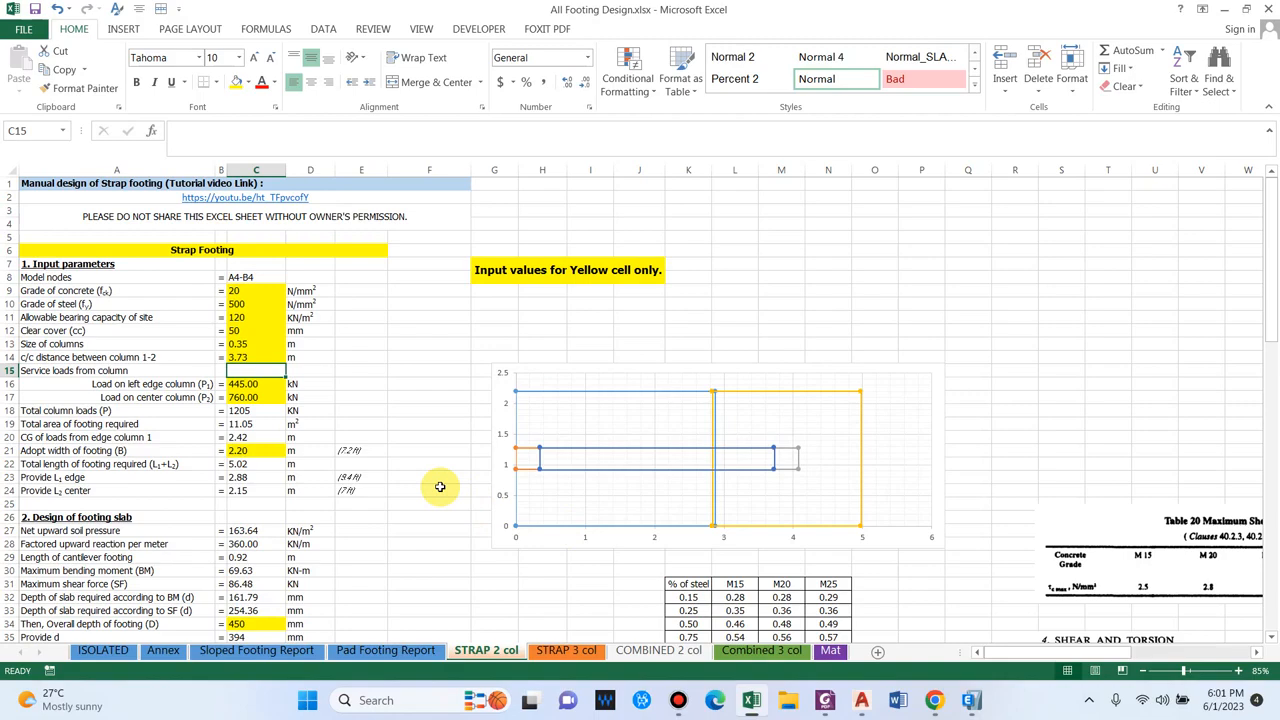
key("Down")
type("16")
key("Down")
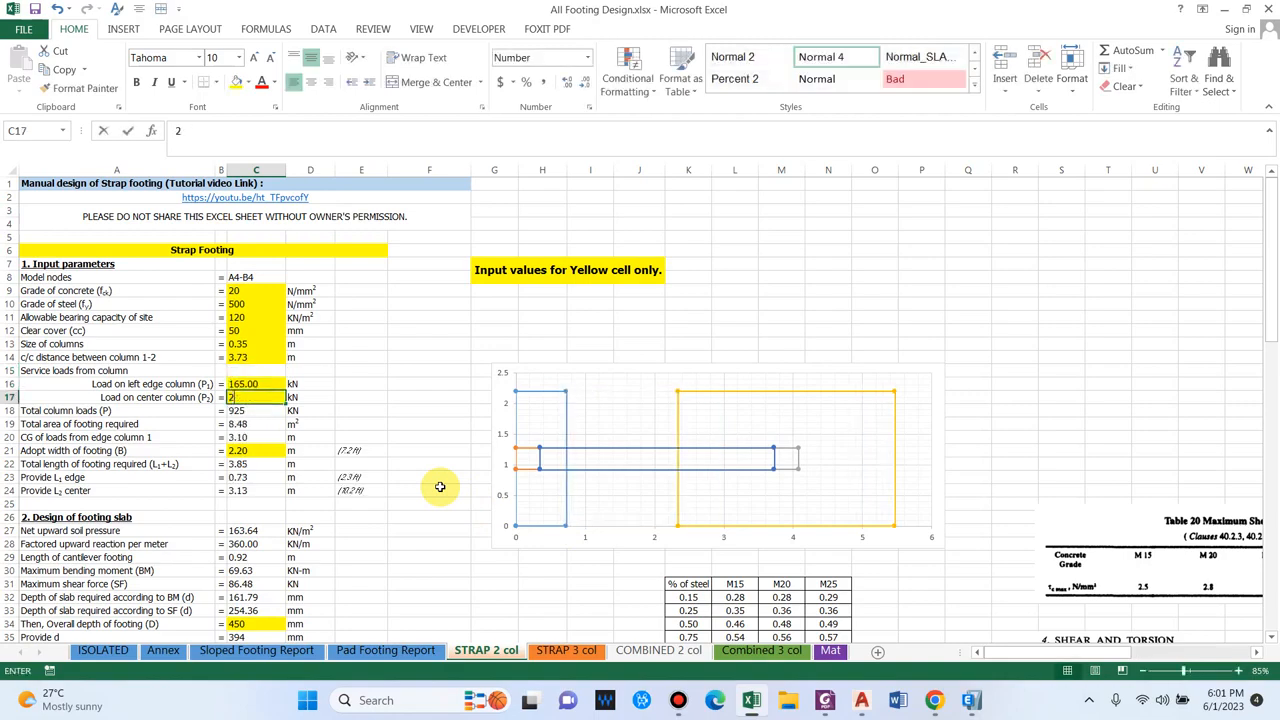
type("225")
key("Down")
key("Down")
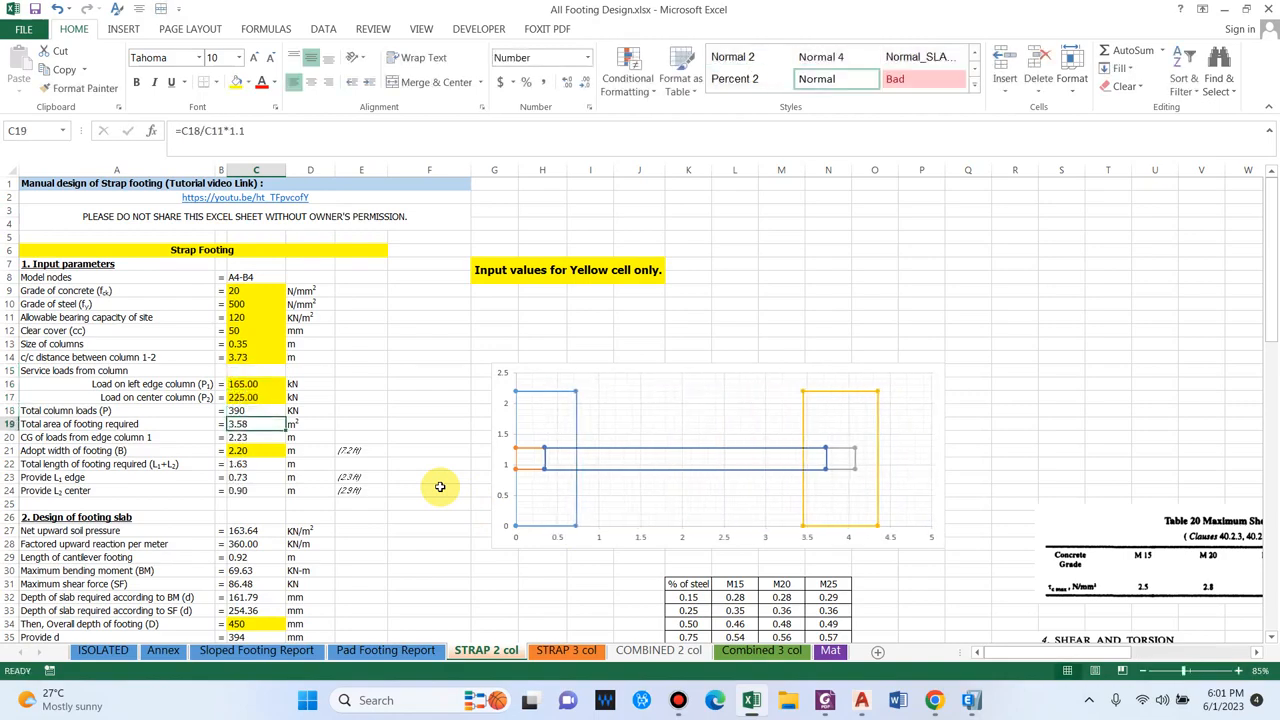
Try 1.8 m as the strap footing's adopted width, and settle on 1.55 m
left_click(95, 437)
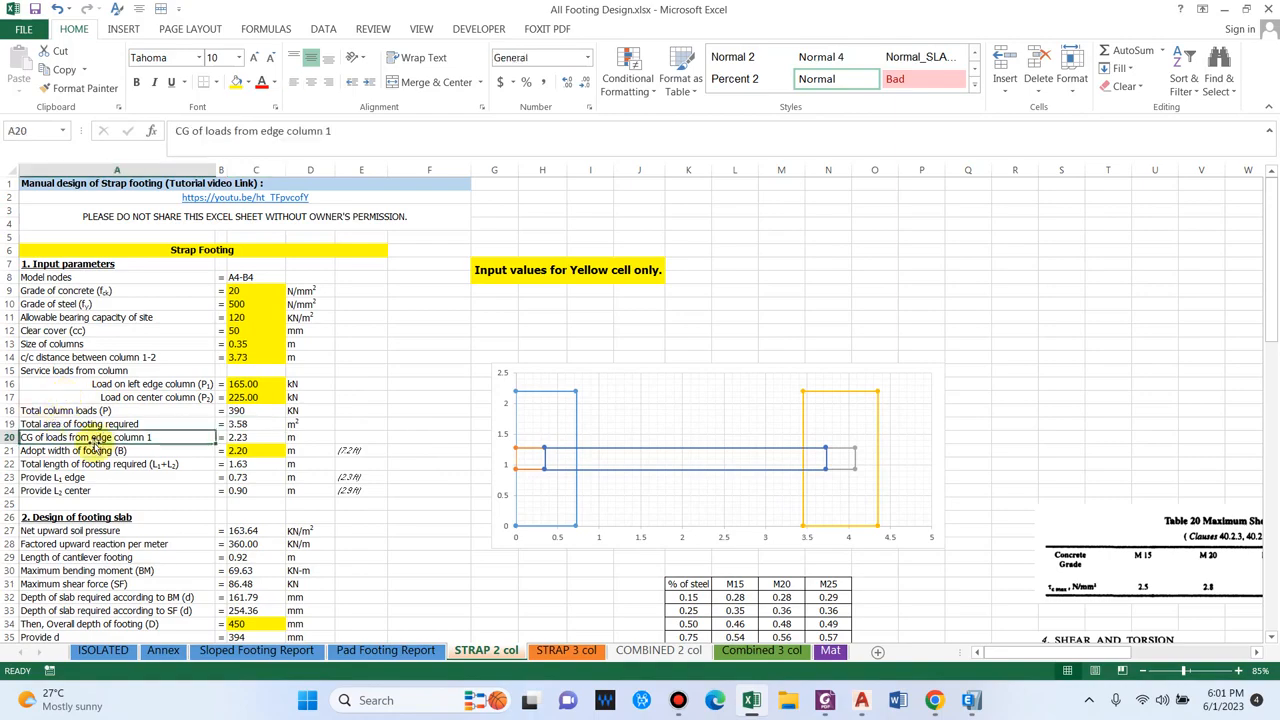
left_click(268, 455)
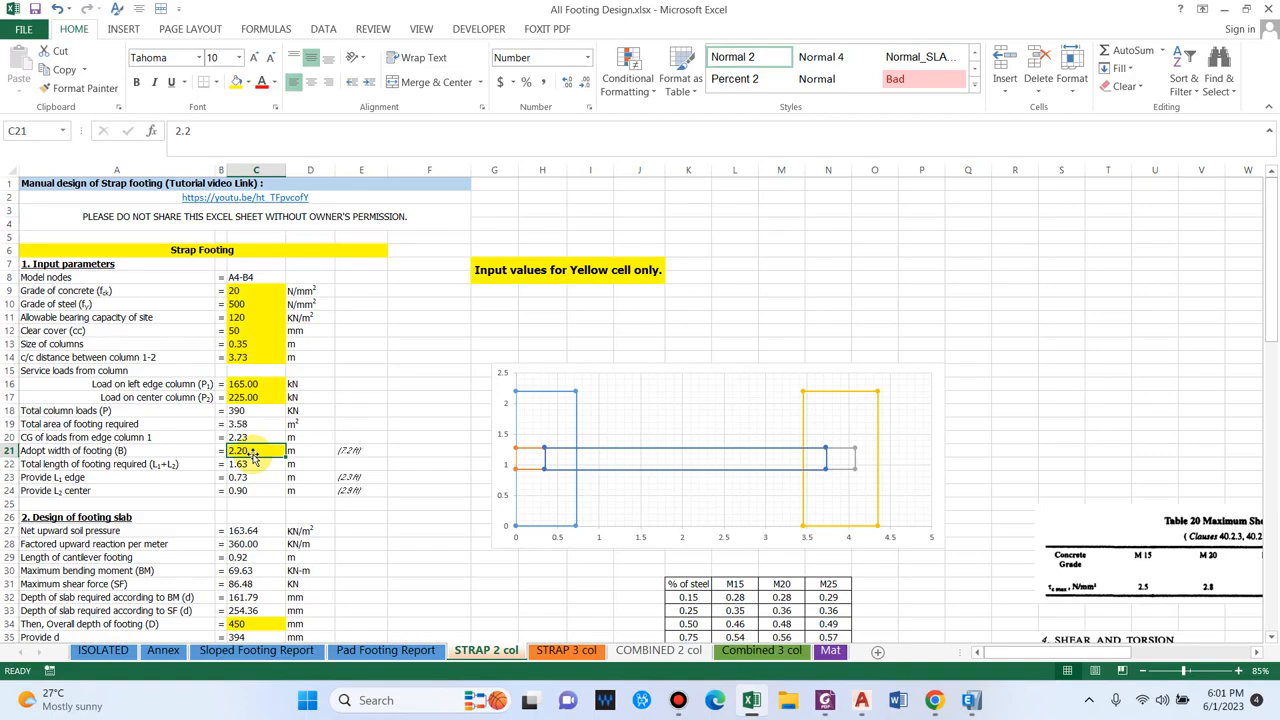
type("1.8")
key("Return")
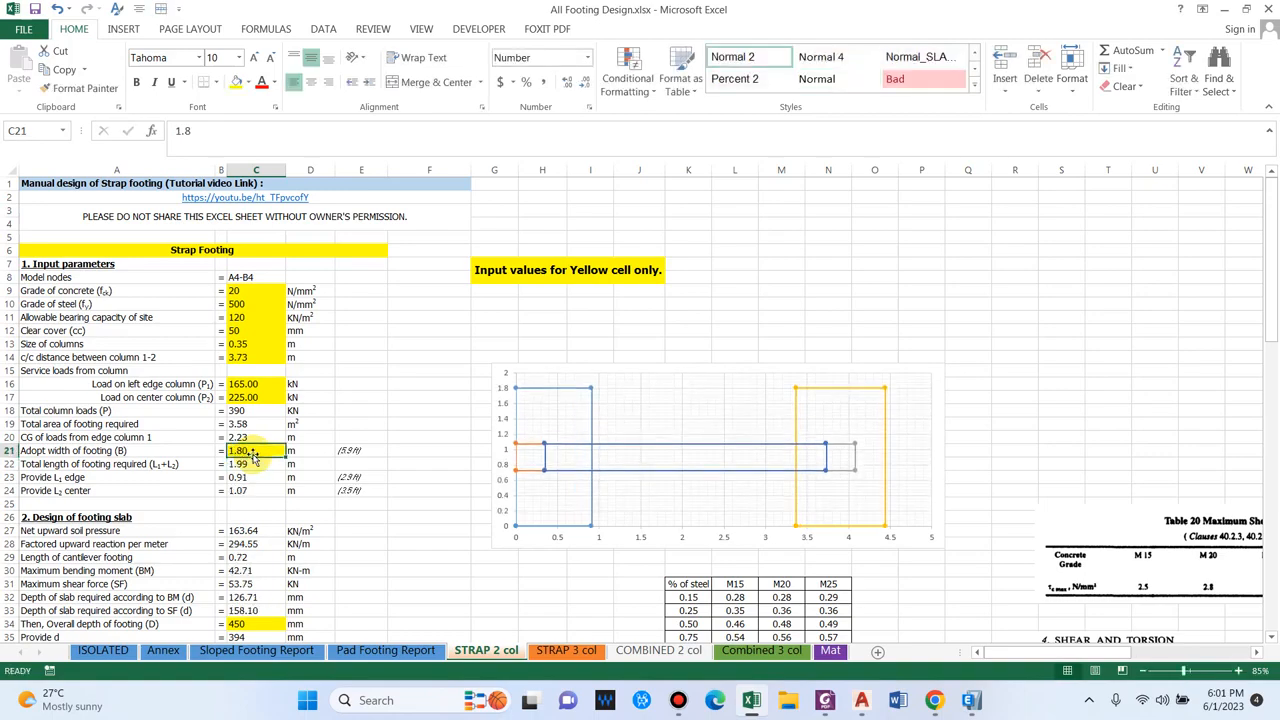
type("1.55")
key("Return")
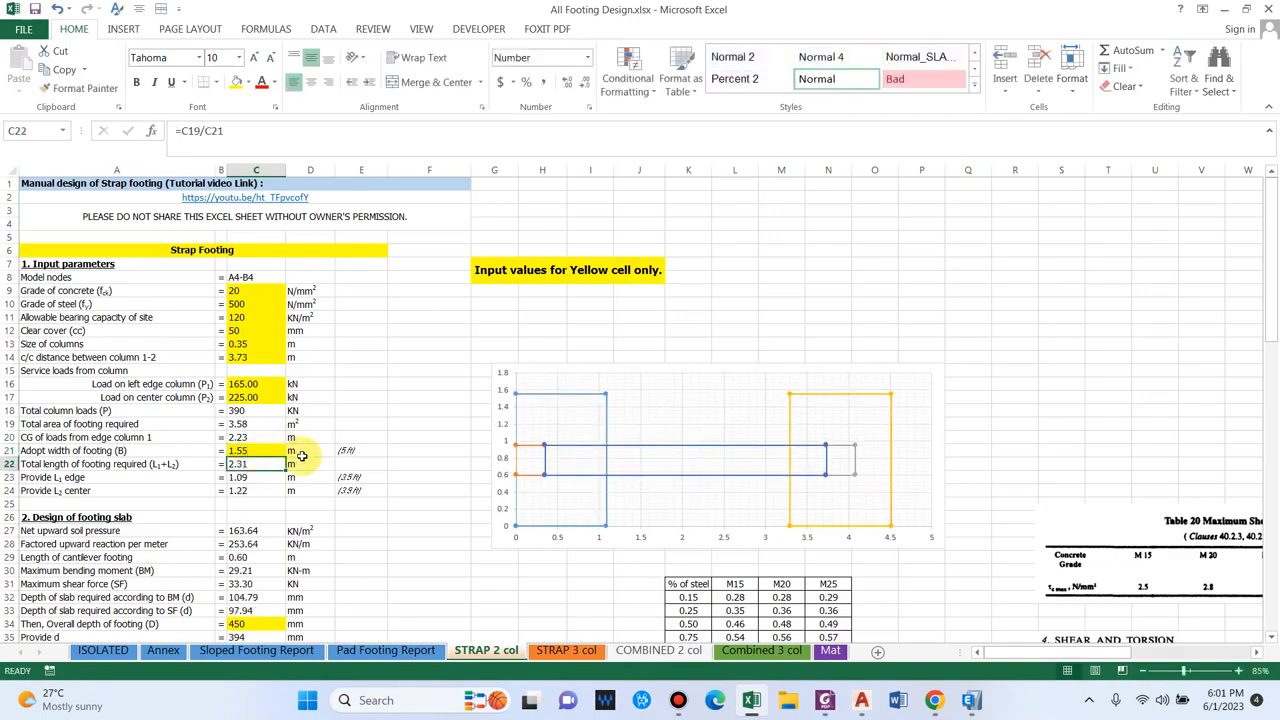
Check the provided edge length L1 and centre length L2 of the strap footing against the footing layout chart
left_click(360, 478)
left_click(259, 483)
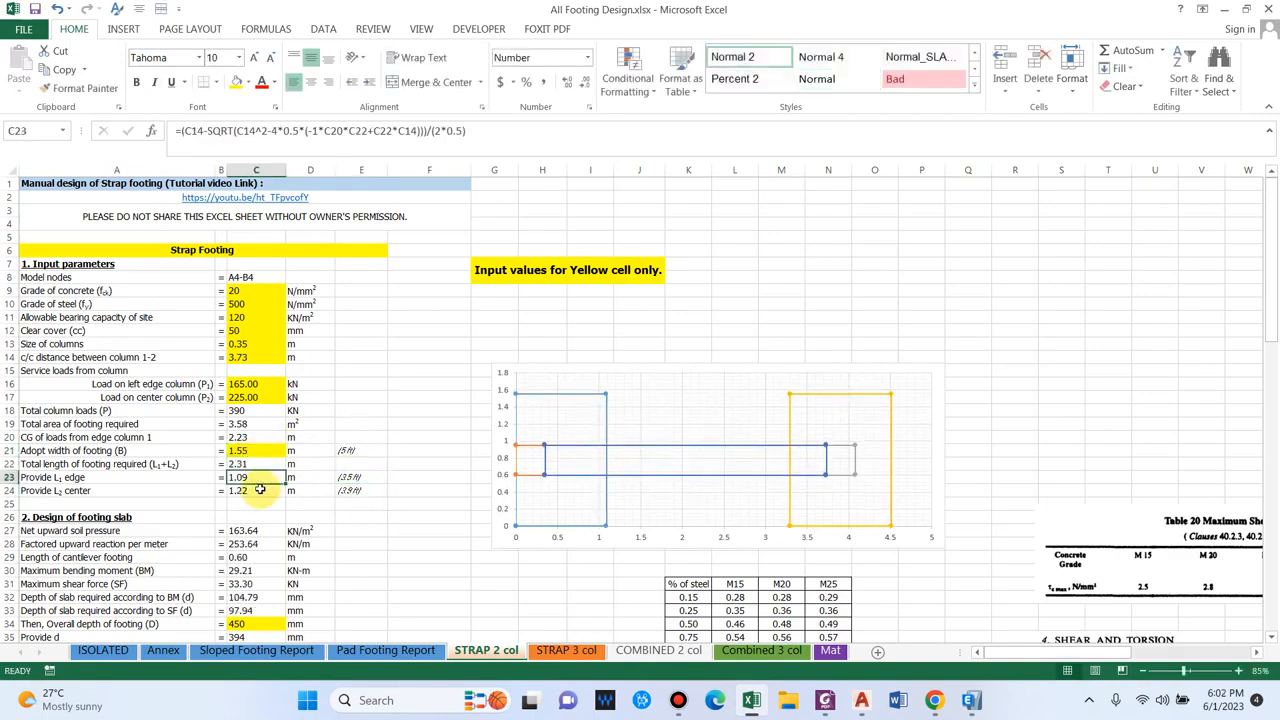
left_click(258, 492)
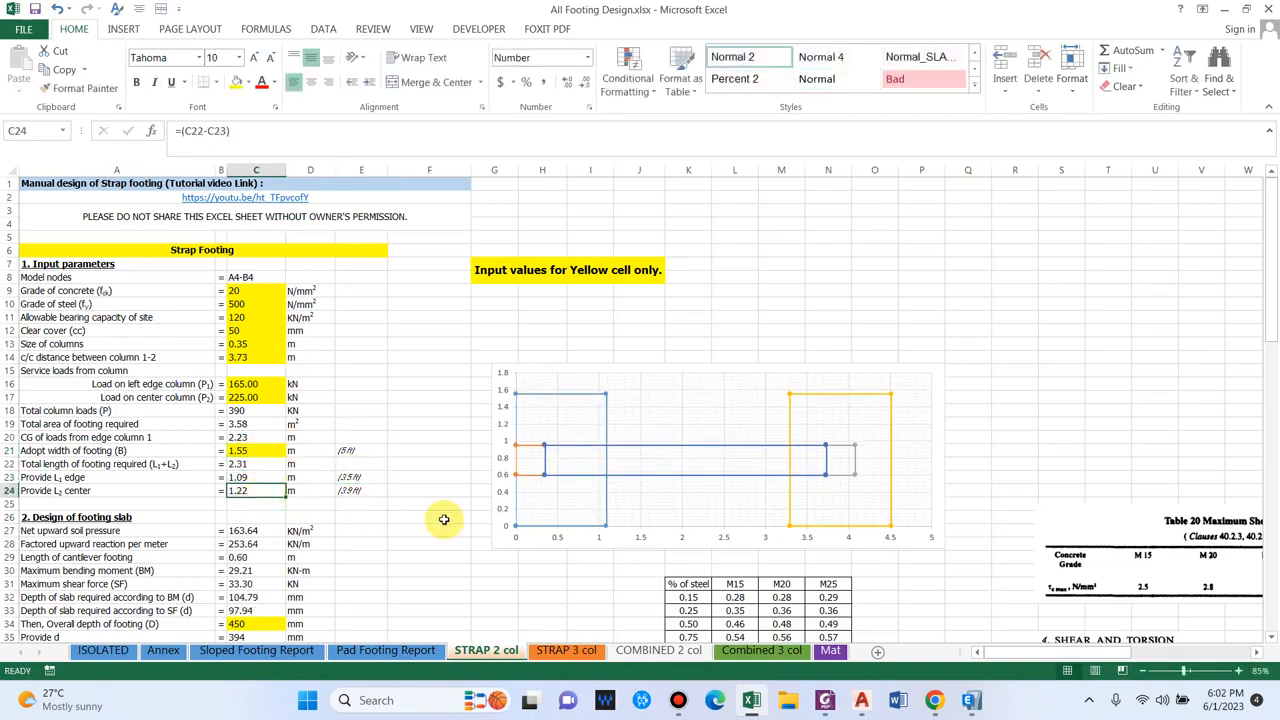
scroll(532, 489, "down", 1)
scroll(310, 455, "down", 1)
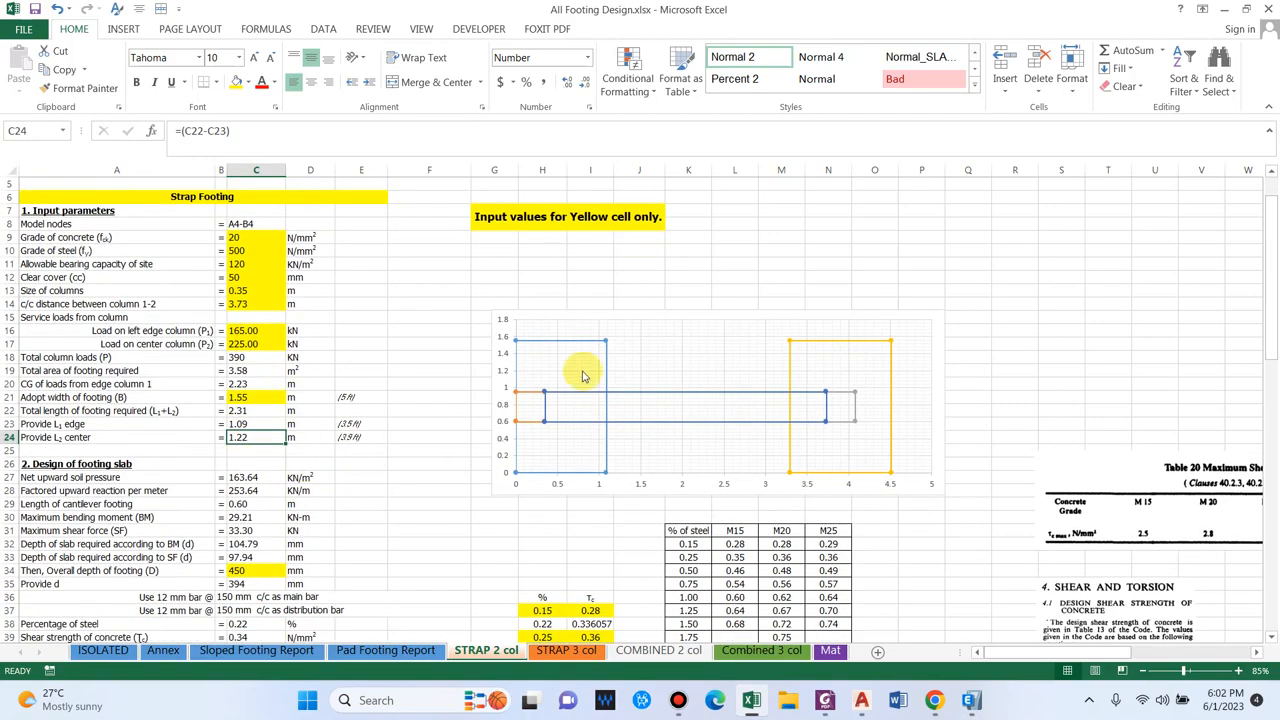
left_click(62, 425)
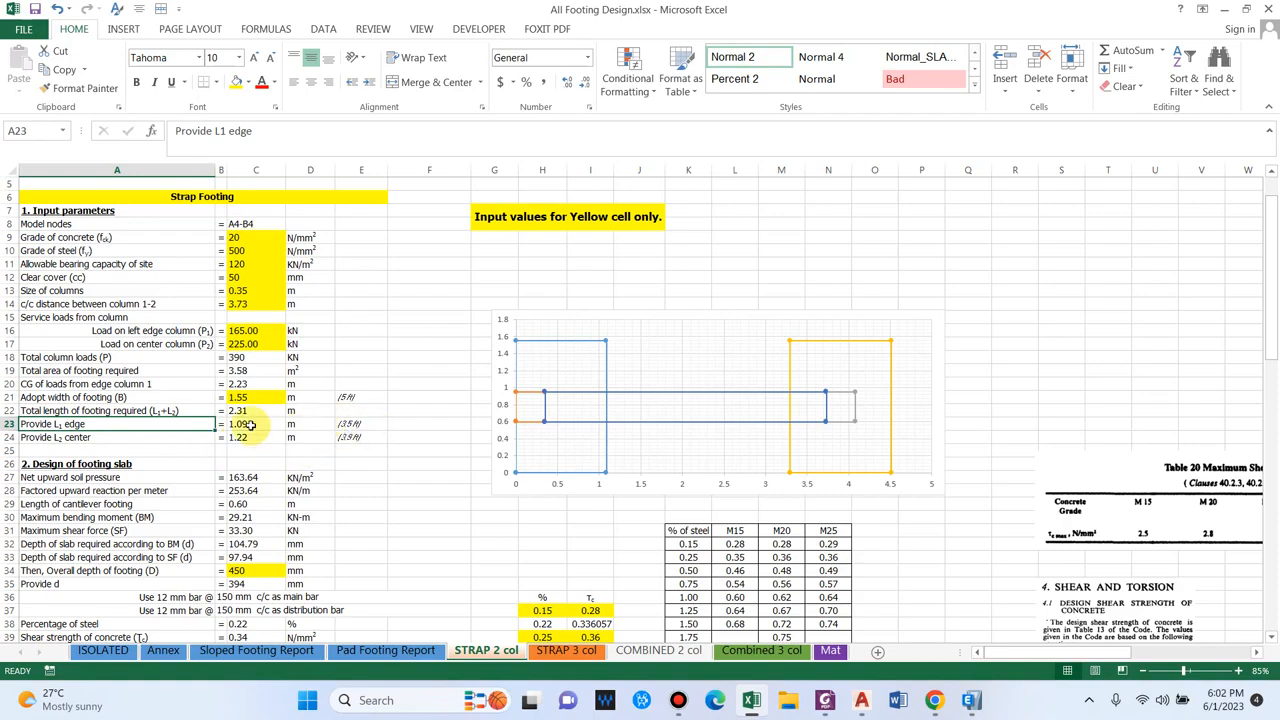
Compare the slab depths required for bending moment and shear force, and set the overall depth of footing to 350 mm
scroll(255, 401, "down", 1)
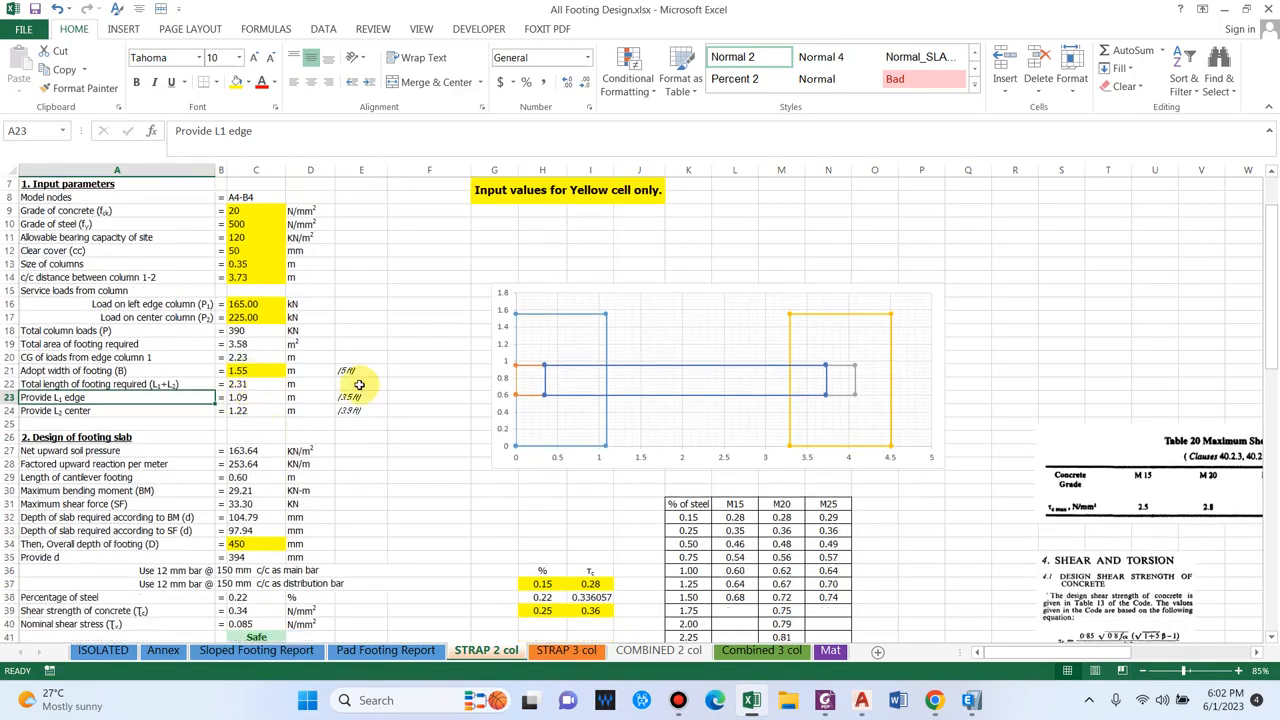
scroll(143, 420, "down", 2)
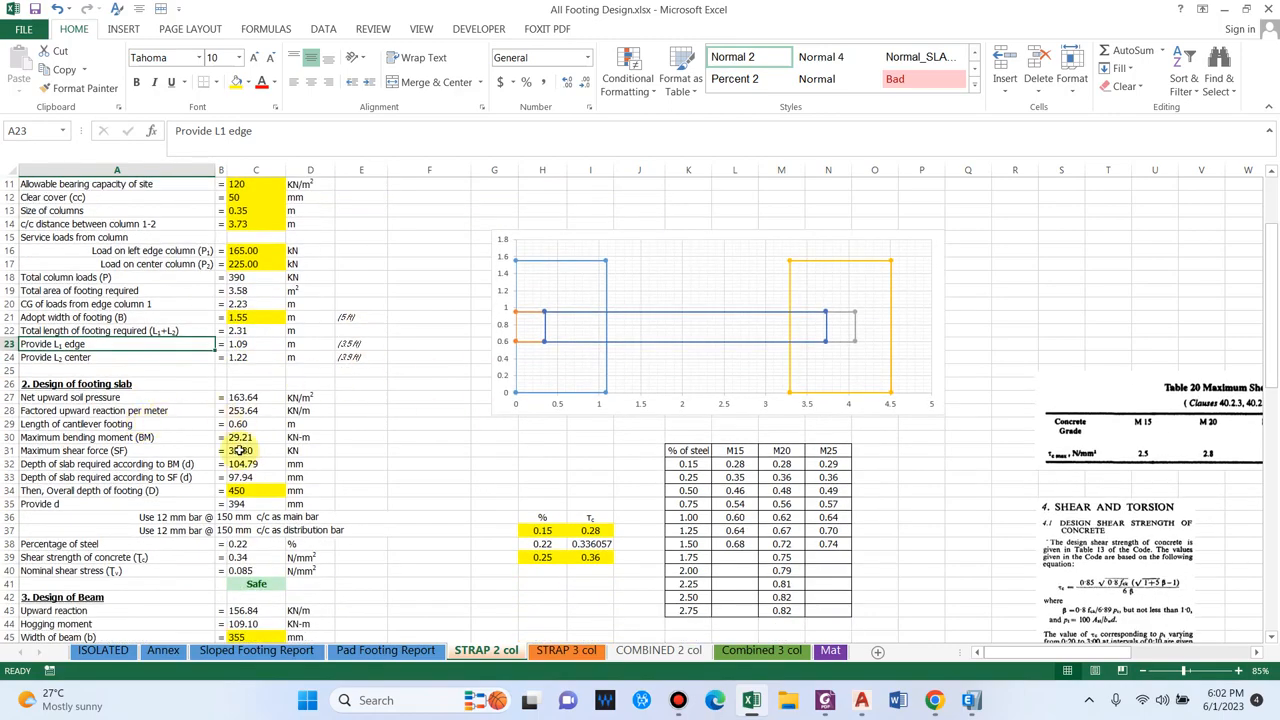
left_click(92, 497)
key("Up")
key("Right")
key("Right")
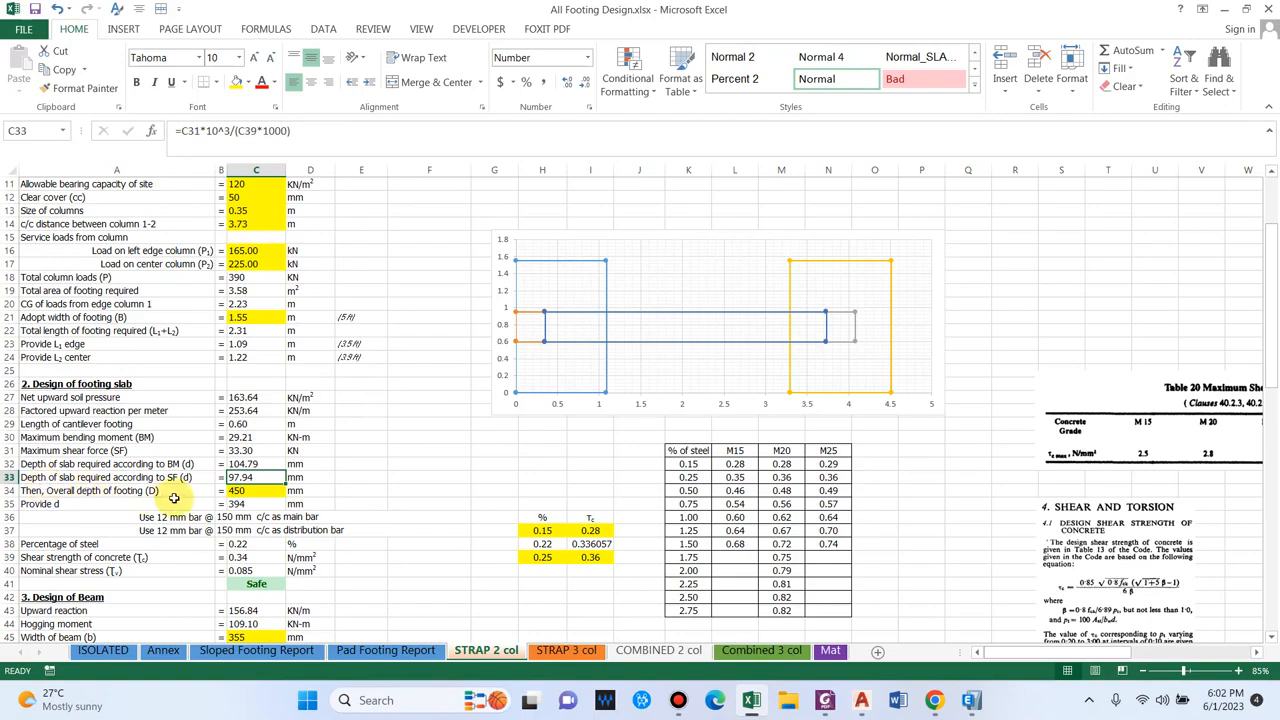
left_click(244, 464)
left_click(245, 491)
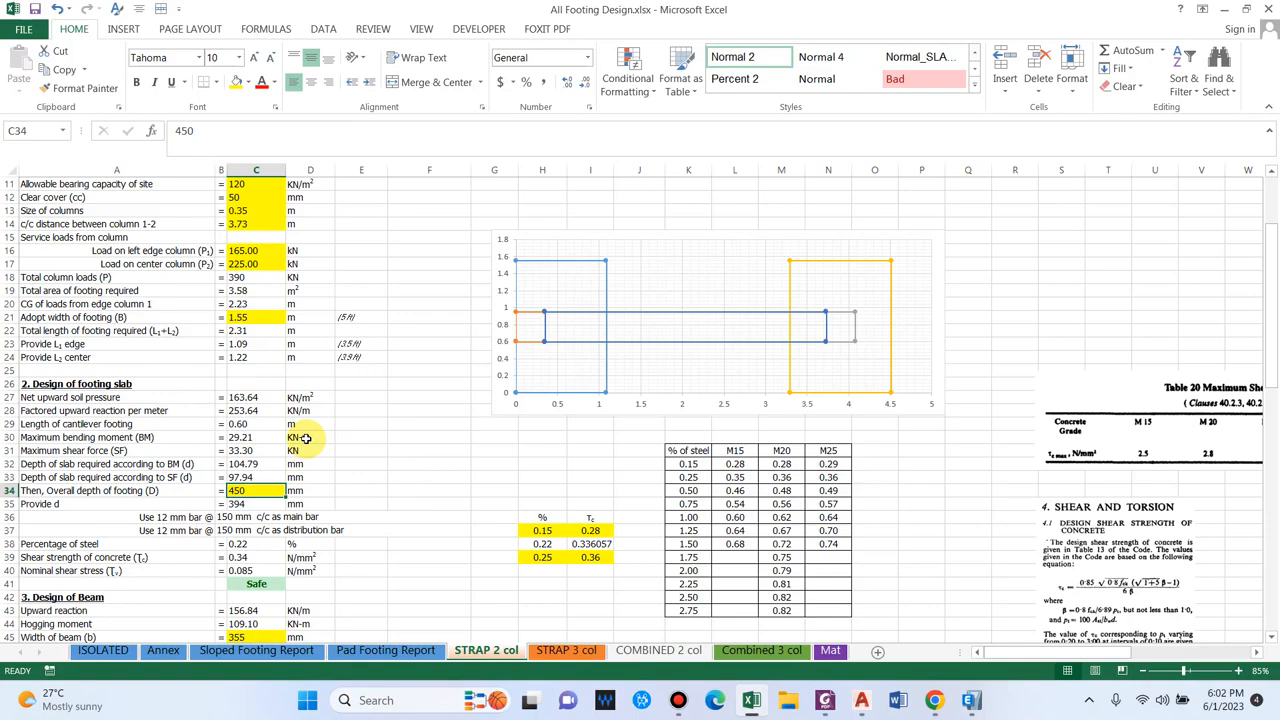
type("350")
key("Return")
scroll(284, 479, "down", 1)
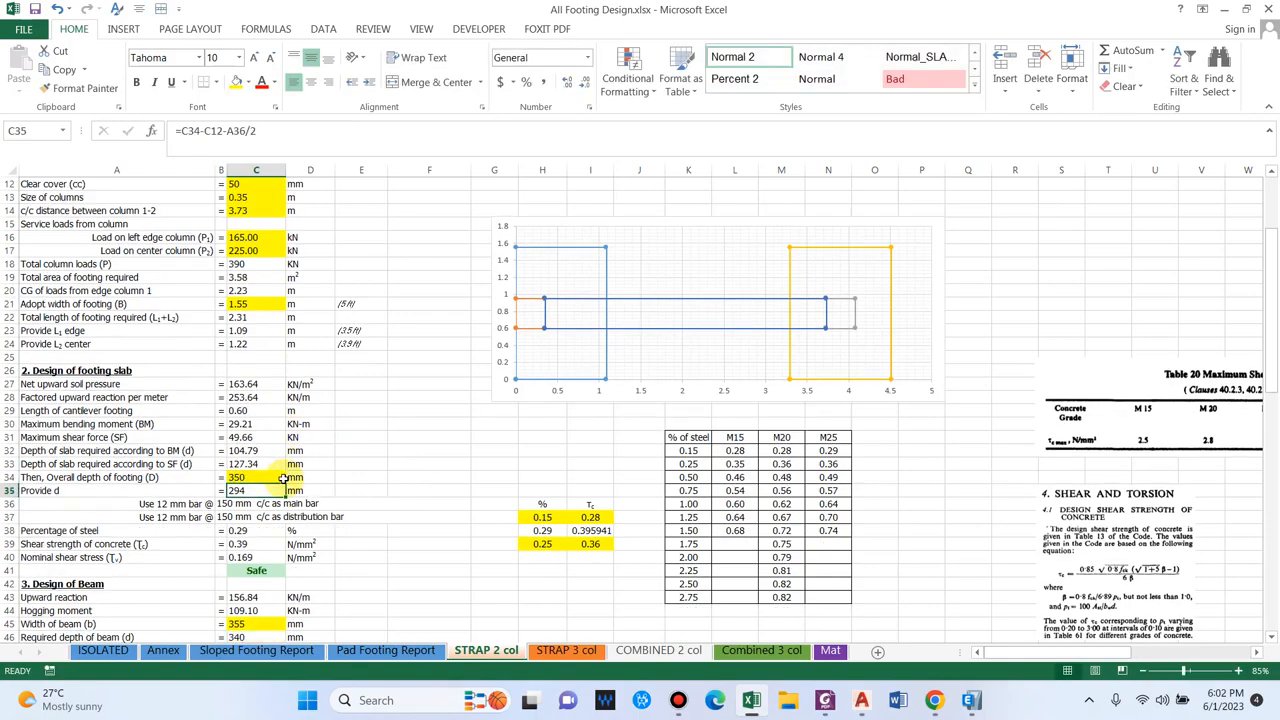
Shade the slab's main bar and distribution bar size and spacing cells yellow to mark them as inputs
scroll(284, 479, "down", 1)
left_click(200, 491)
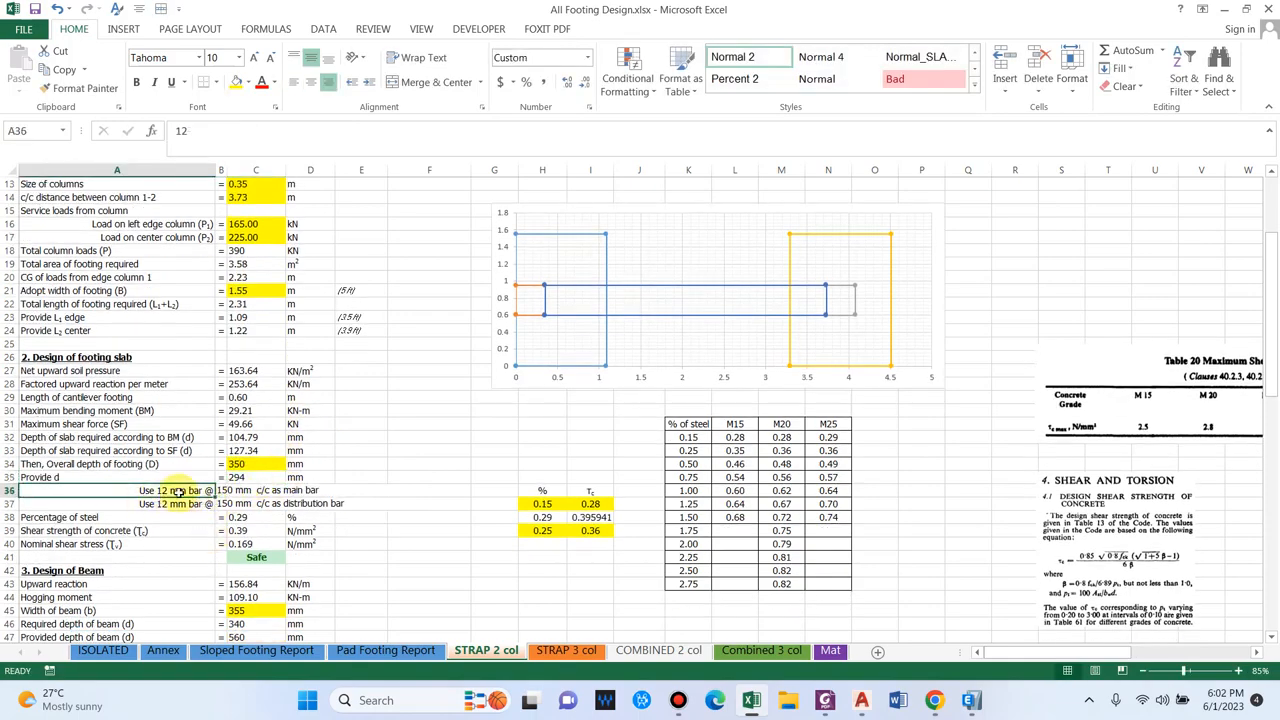
left_click(236, 84)
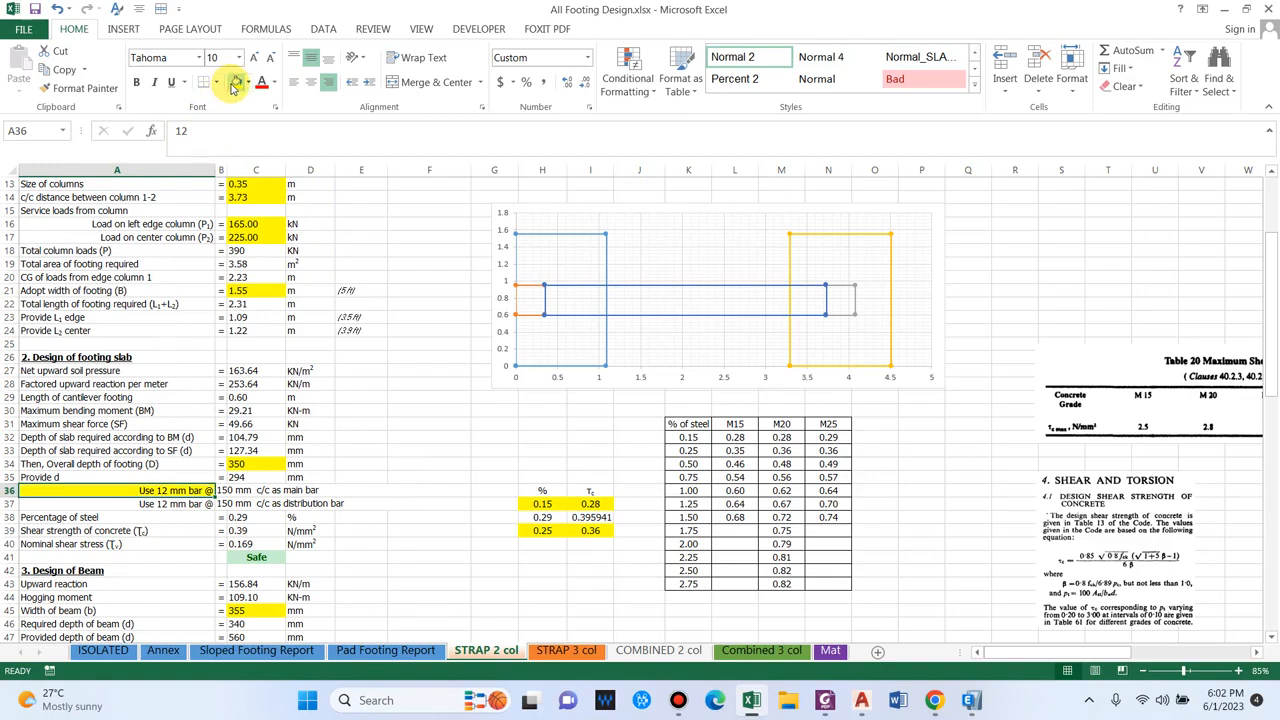
key("Return")
left_click(236, 84)
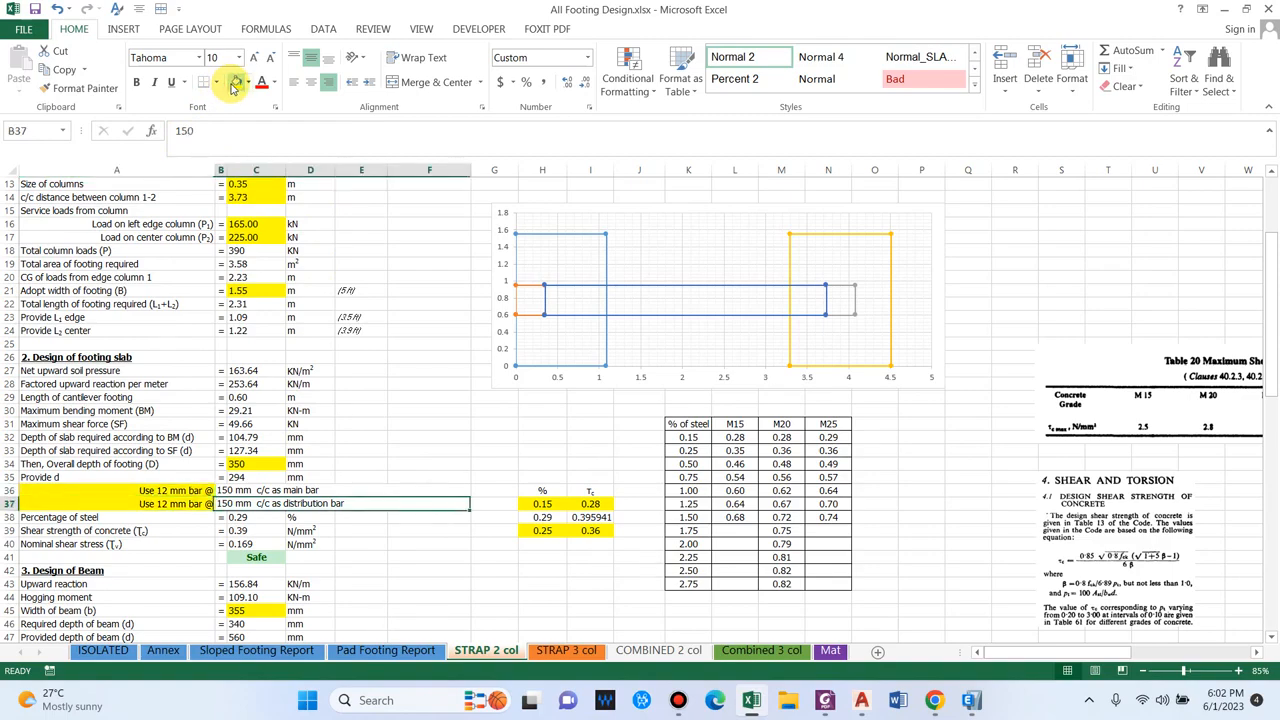
key("Right")
key("Right")
key("Right")
key("Right")
key("Right")
key("Right")
key("Left")
key("shift+Up")
left_click(236, 84)
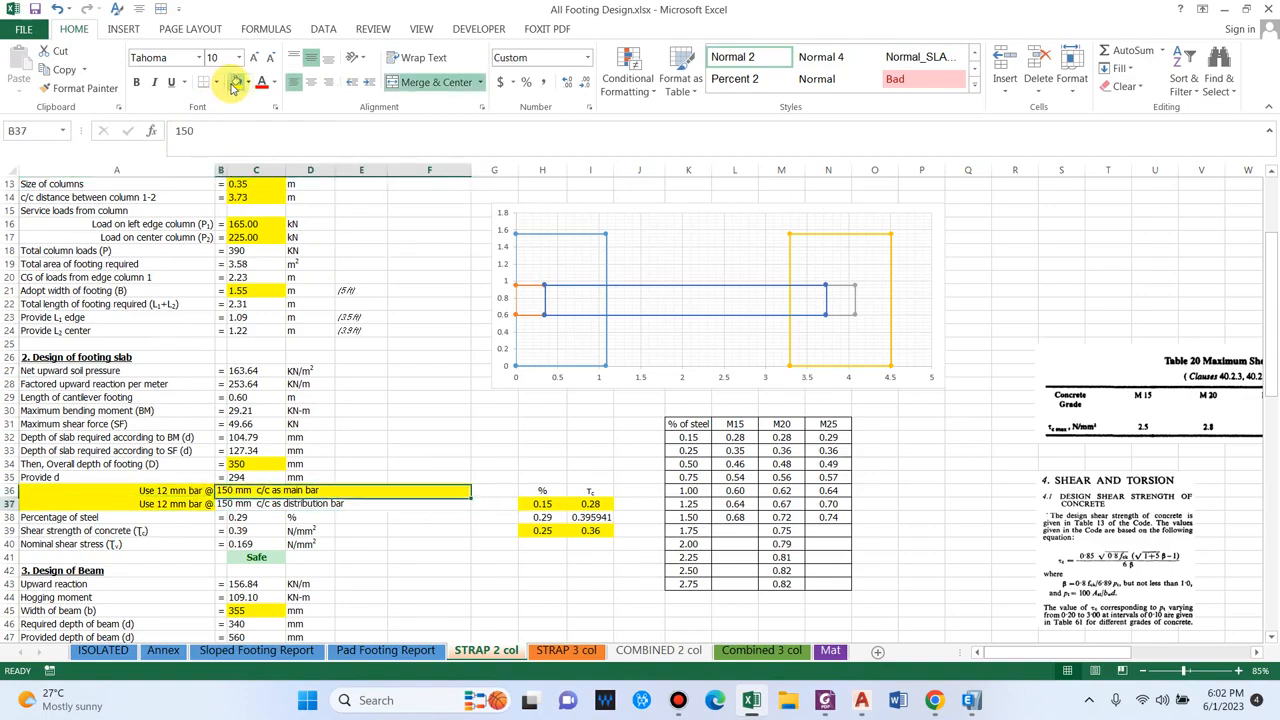
Try 16 mm bars for the slab's main and distribution reinforcement
left_click(205, 491)
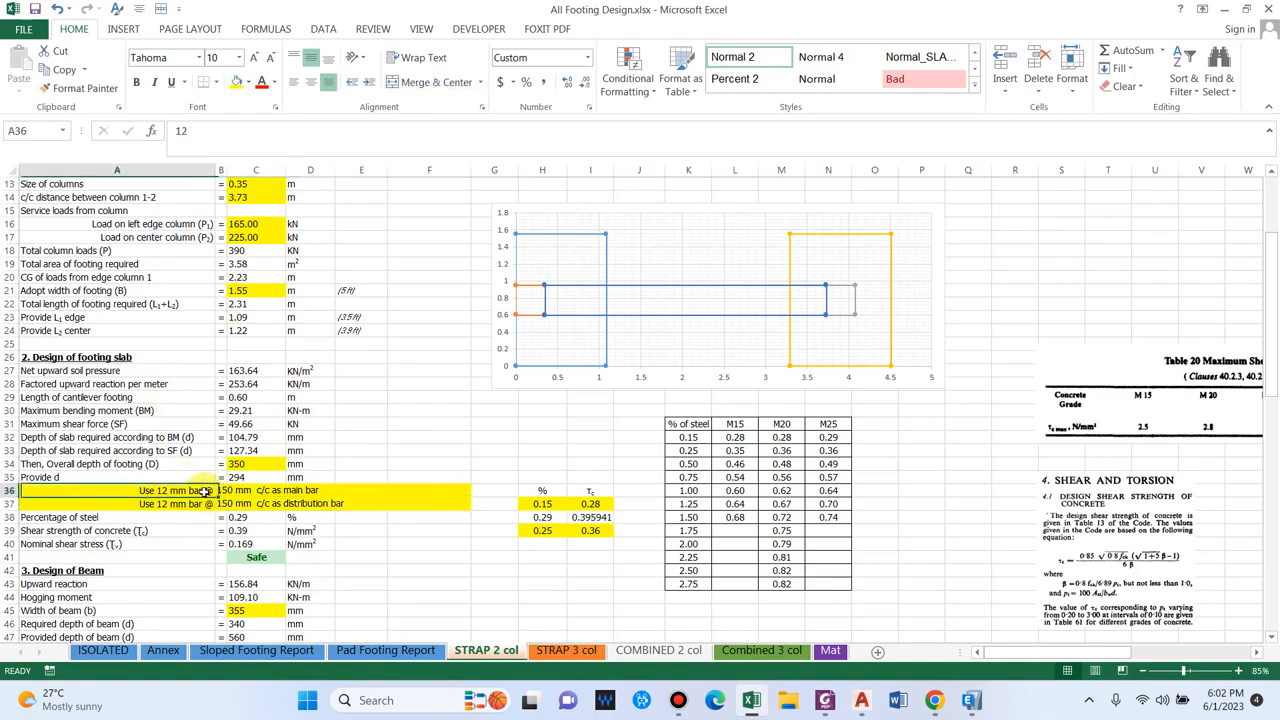
left_click(296, 492)
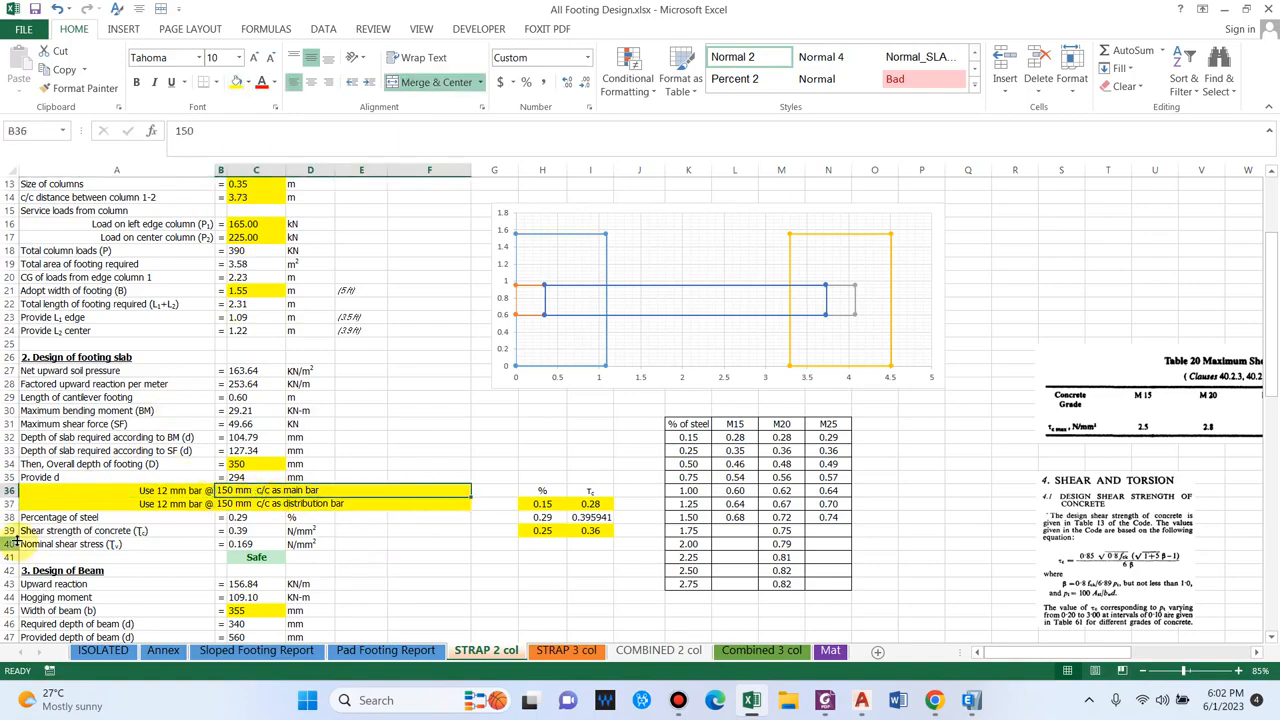
left_click(262, 557)
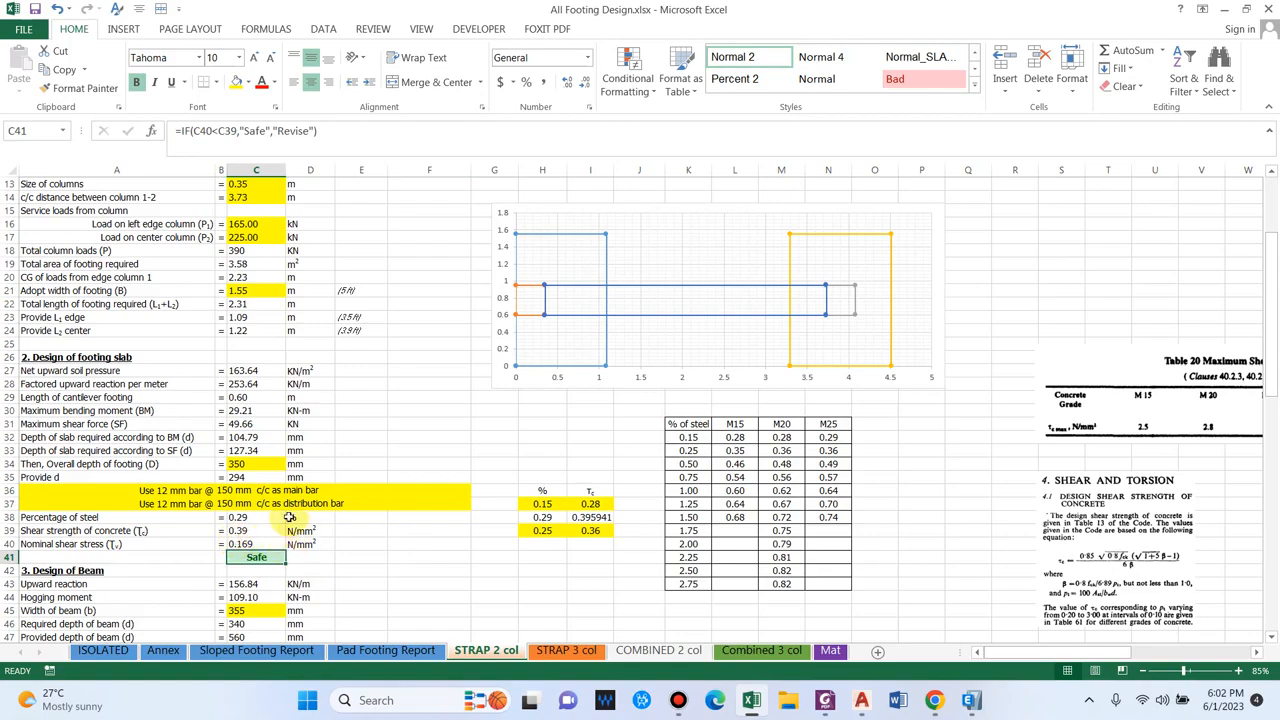
scroll(289, 517, "down", 1)
left_click(150, 463)
type("1")
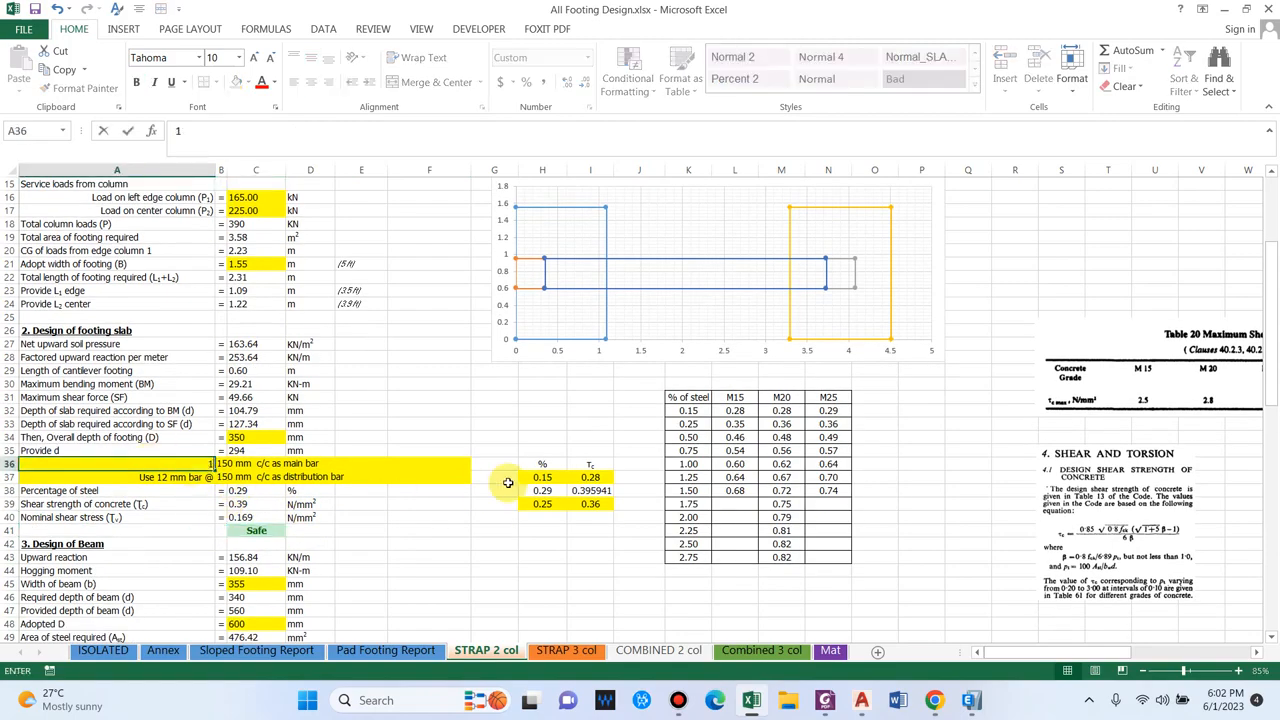
type("6")
key("Return")
key("Return")
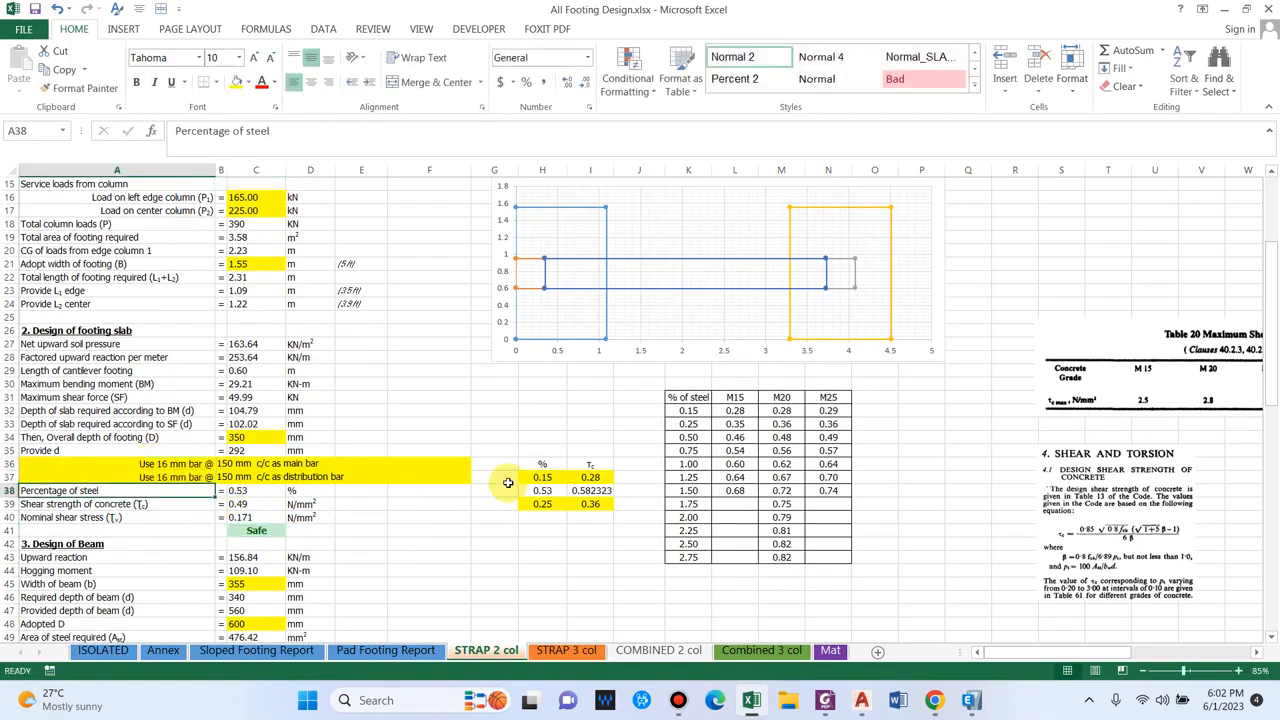
Try a 100 mm centre-to-centre spacing for the slab's main and distribution bars
key("Right")
key("Up")
key("Up")
type("10")
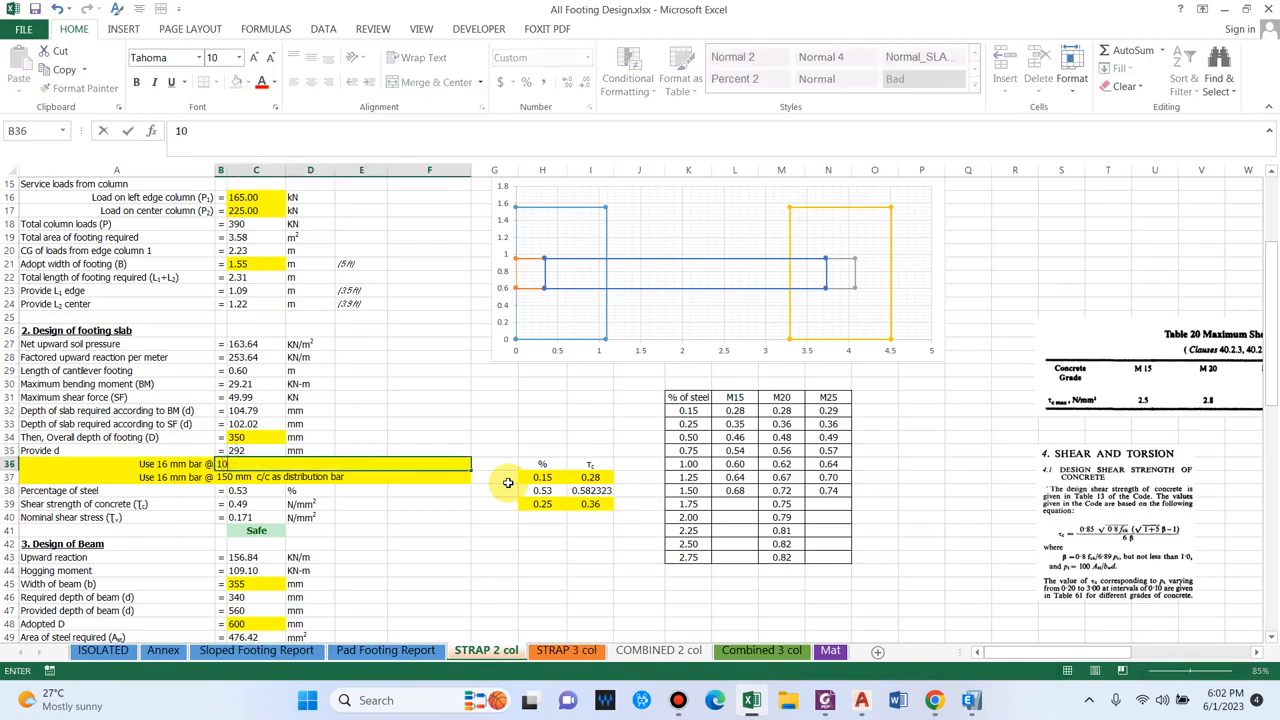
type("0")
key("Return")
type("100")
key("Return")
key("Left")
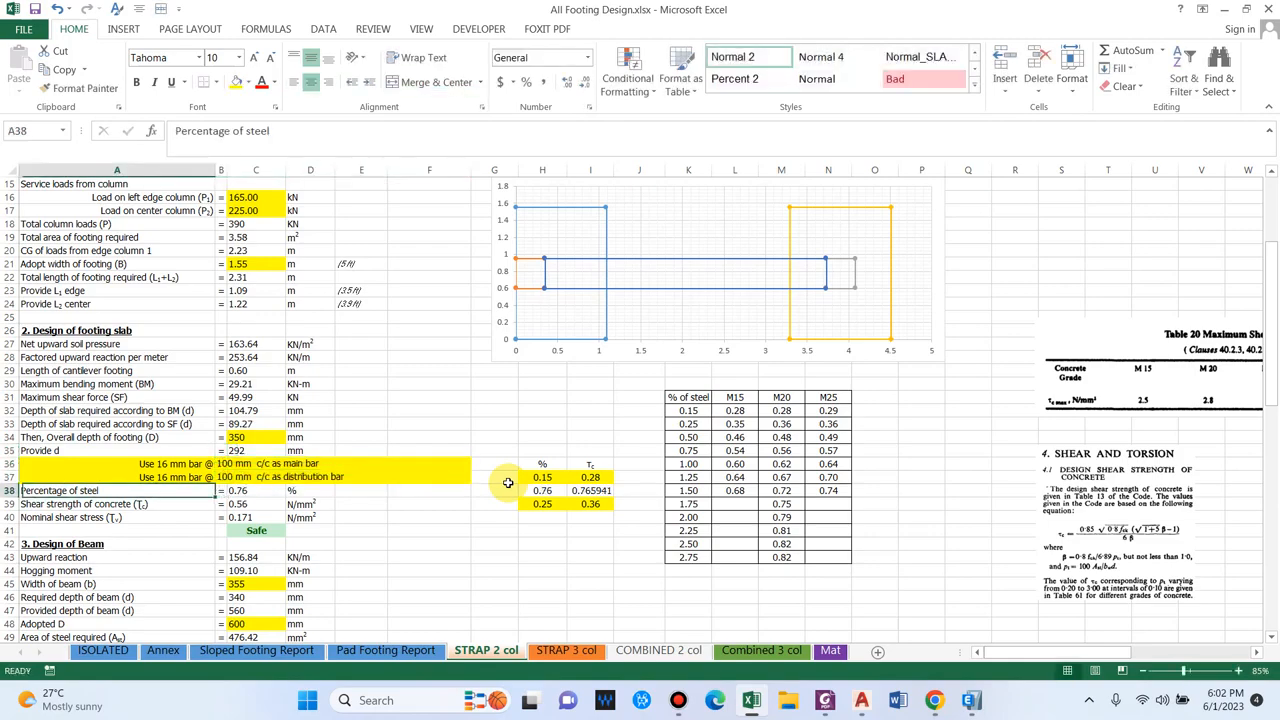
Set the slab's main and distribution bars back to 12 mm diameter
key("Up")
key("Up")
type("12")
key("Return")
type("12")
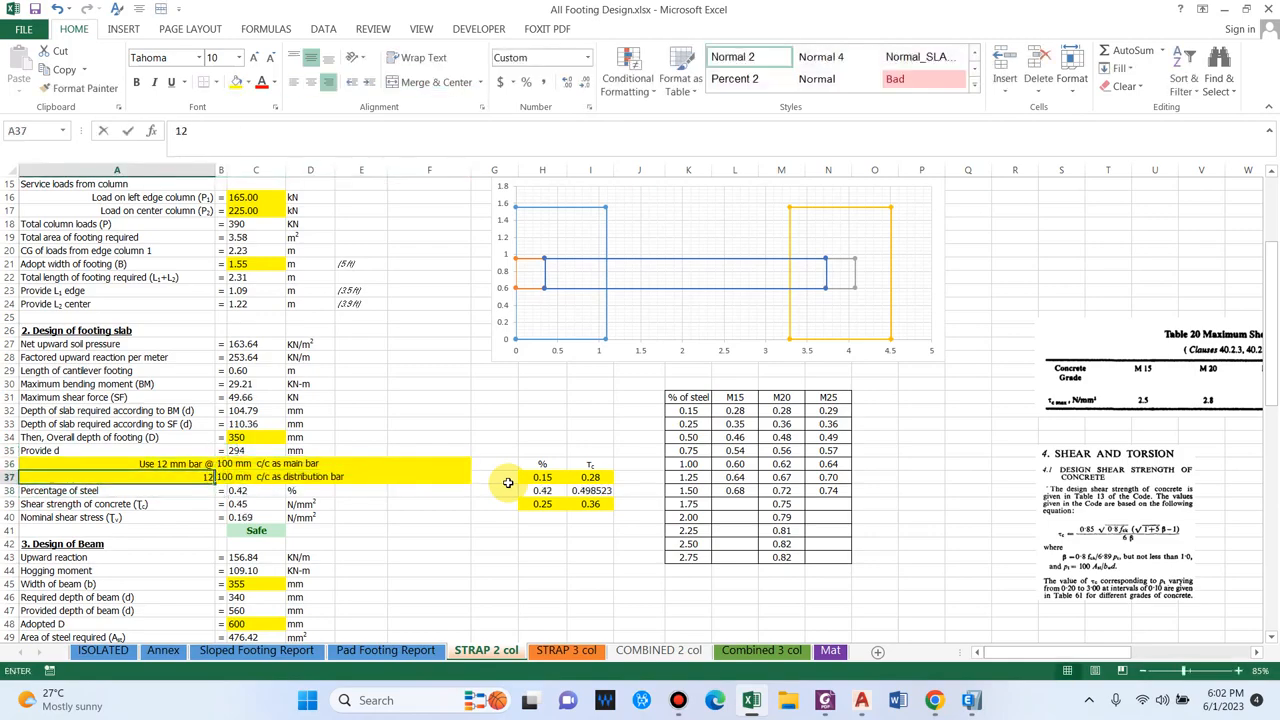
key("Return")
Set the slab's main and distribution bar spacing back to 150 mm
key("Right")
key("Up")
key("Up")
type("15")
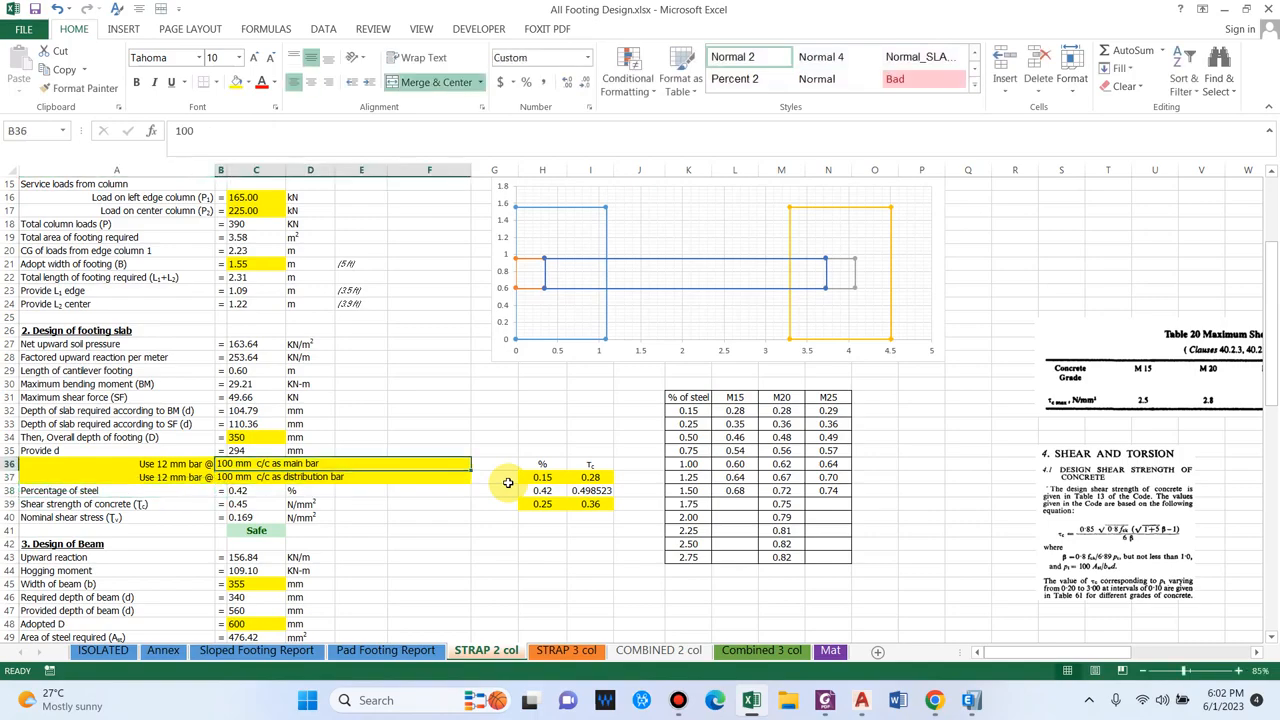
type("0")
key("Return")
key("Return")
type("15")
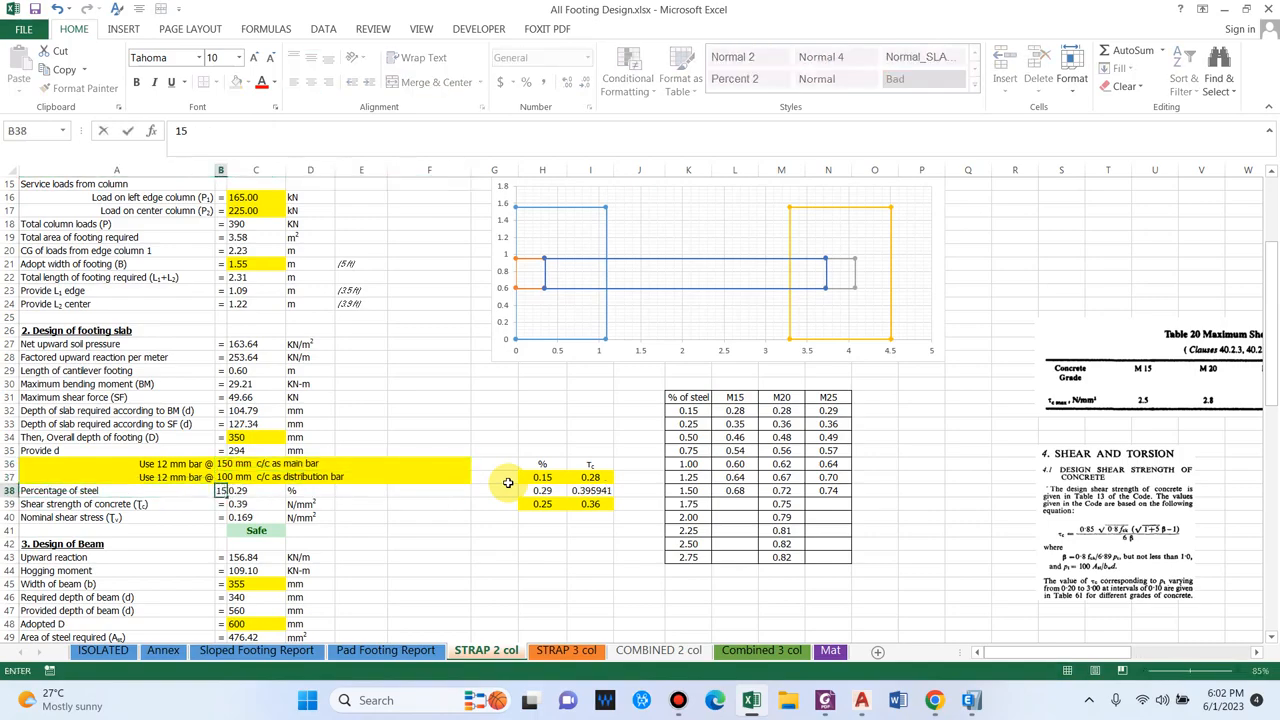
key("Escape")
key("Up")
type("15")
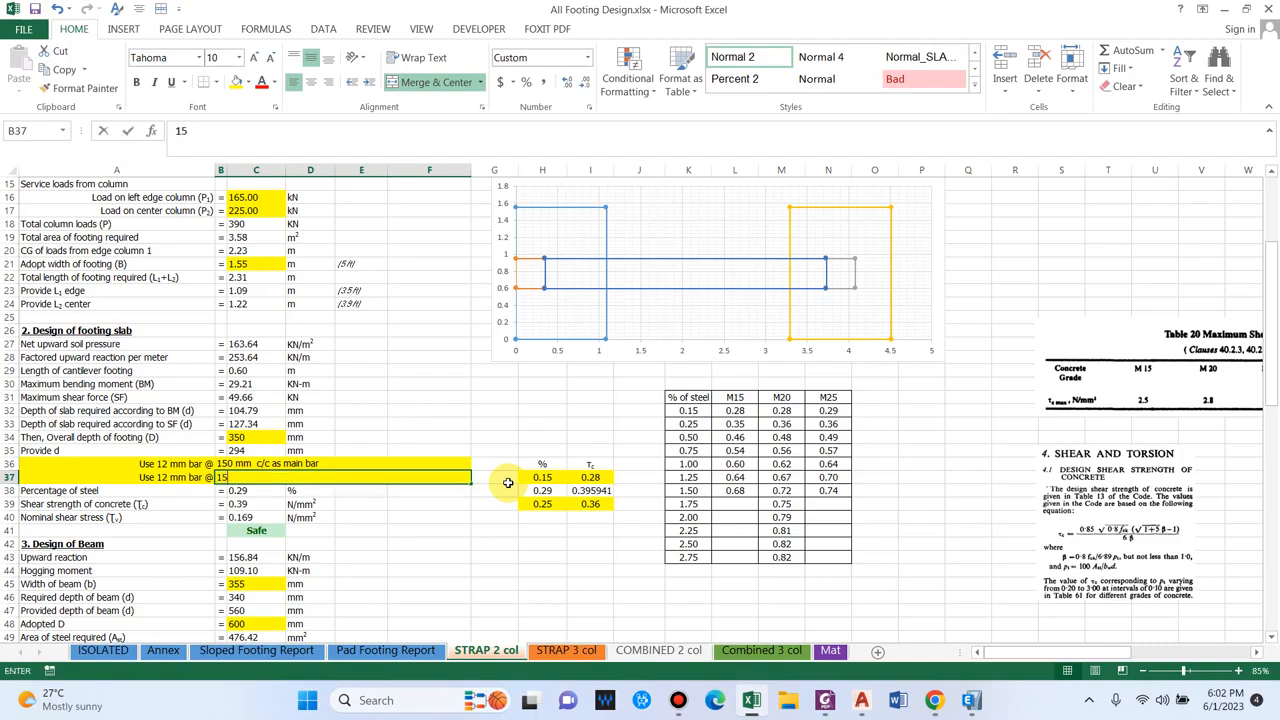
type("0")
key("Return")
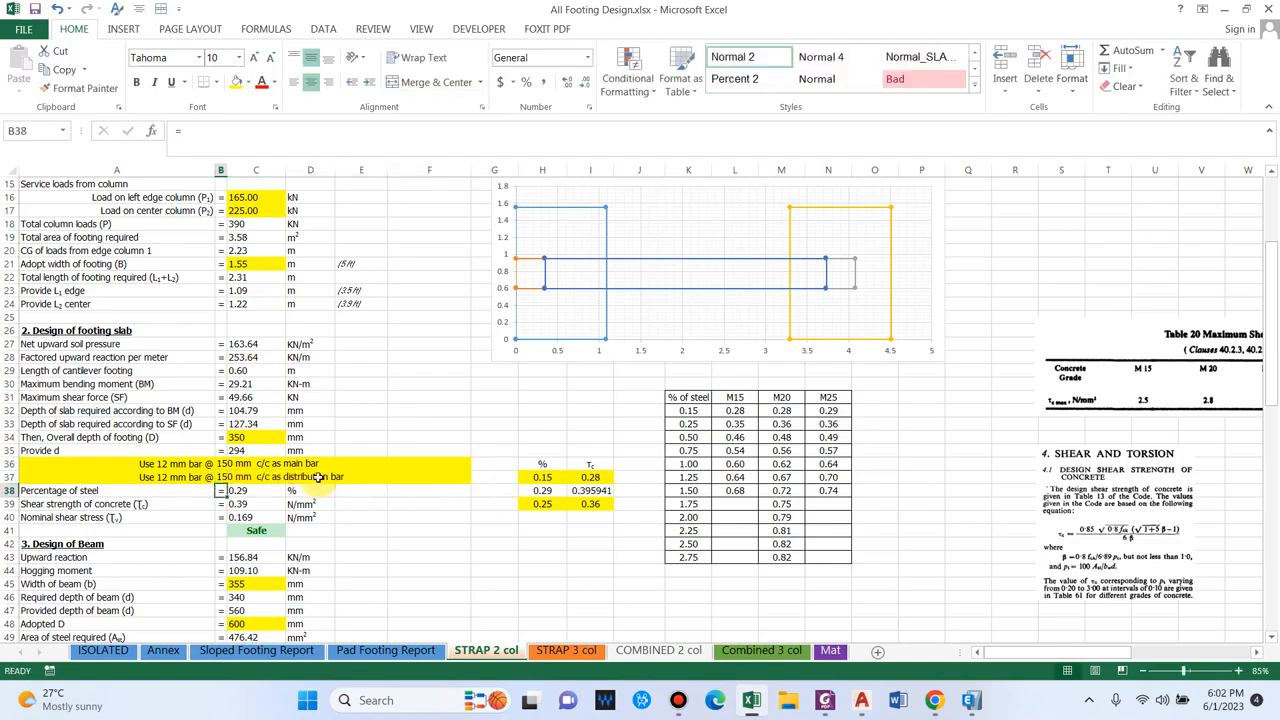
Check the slab's nominal shear stress and its safety result, and look over the footing layout chart
scroll(314, 520, "down", 3)
left_click(103, 481)
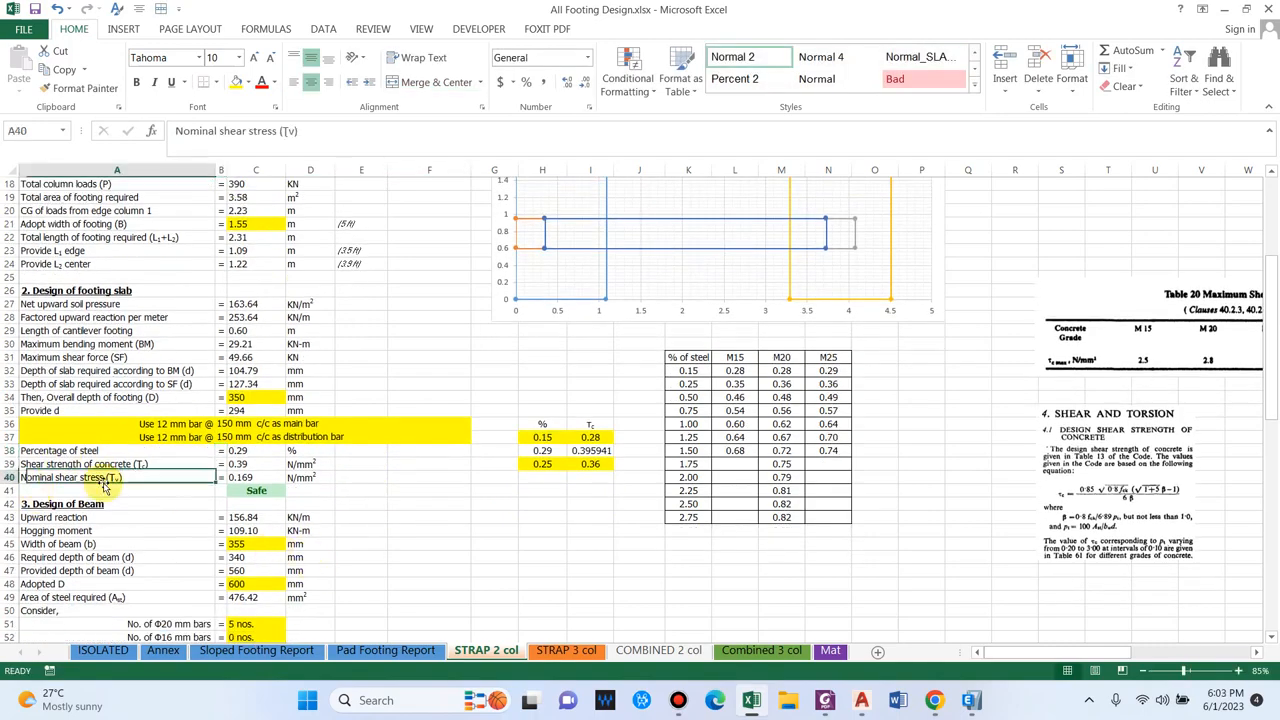
left_click(251, 478)
left_click(251, 490)
scroll(249, 466, "down", 1)
scroll(548, 262, "up", 2)
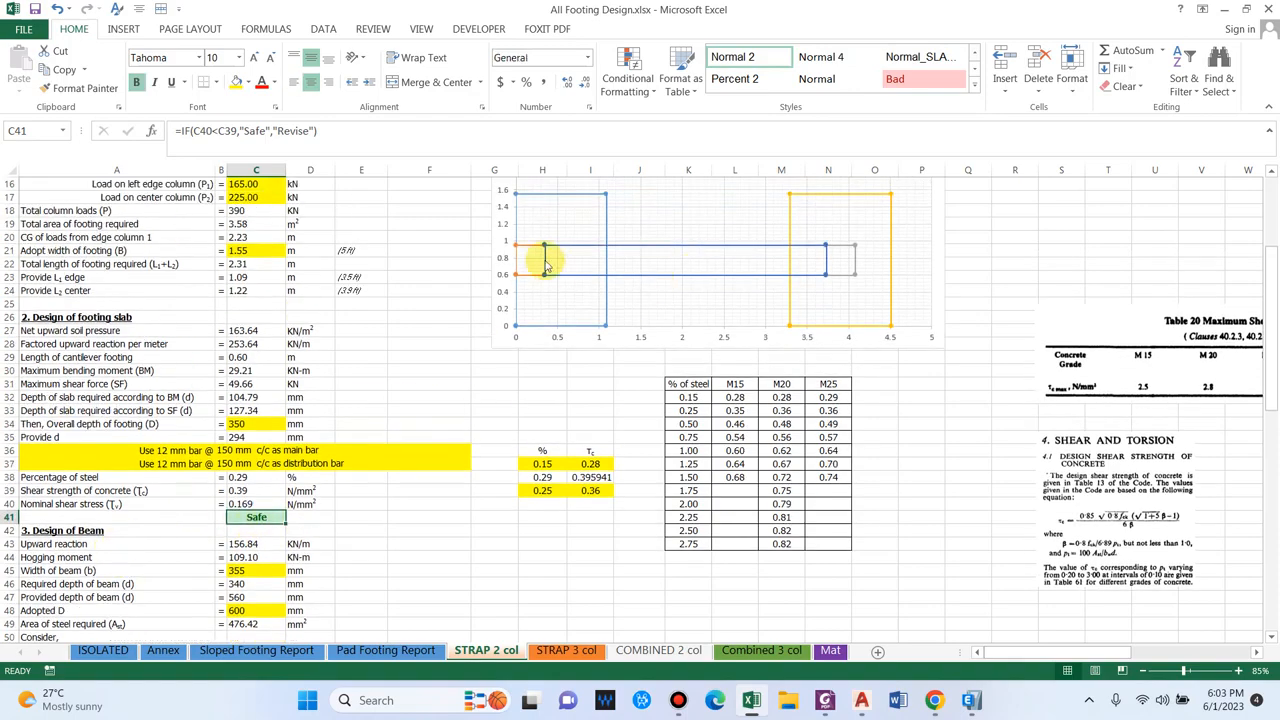
scroll(340, 476, "down", 2)
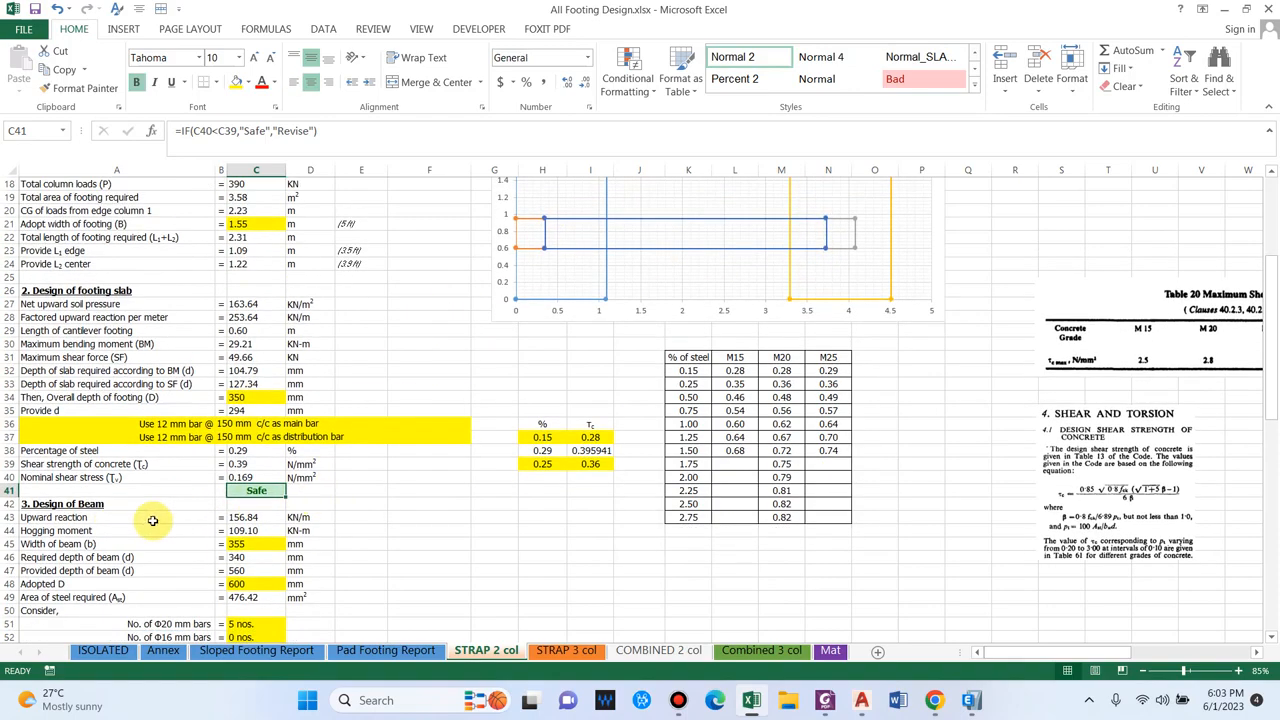
Examine the strap beam's upward reaction and width, comparing the width with the beam drawn in the footing layout chart
left_click(90, 517)
scroll(150, 517, "down", 2)
left_click(194, 517)
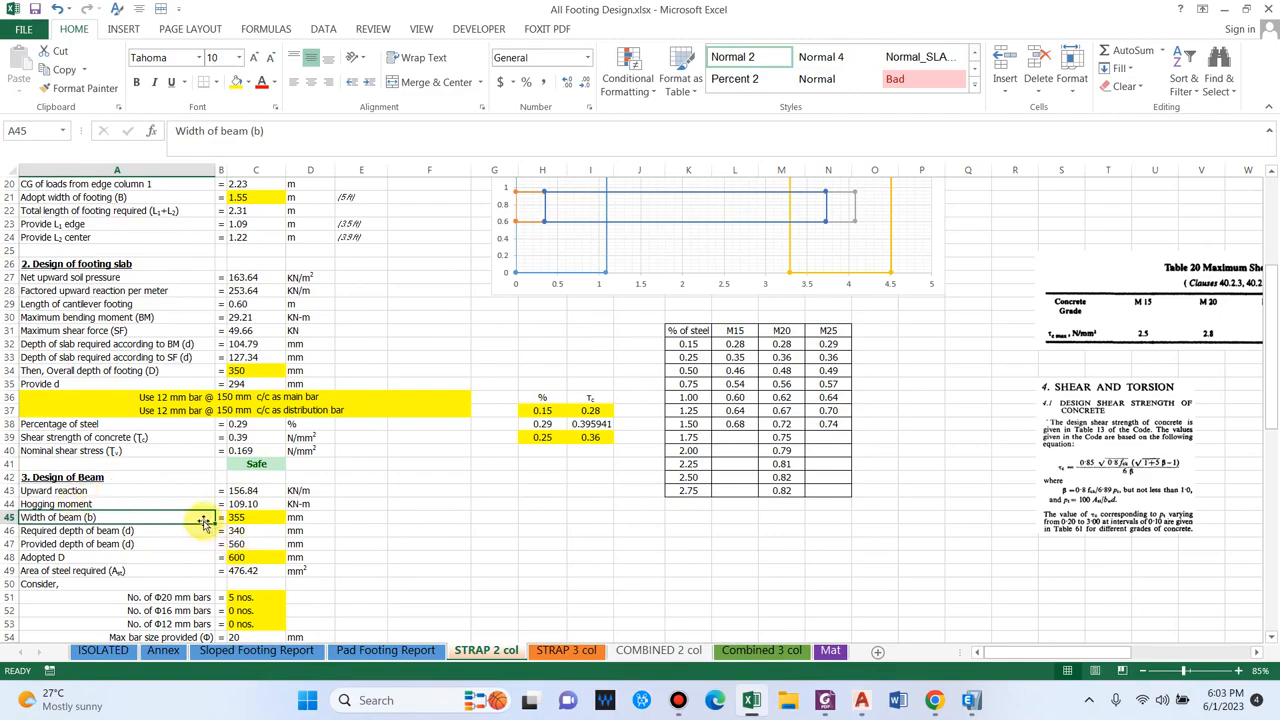
left_click(258, 518)
scroll(281, 495, "up", 3)
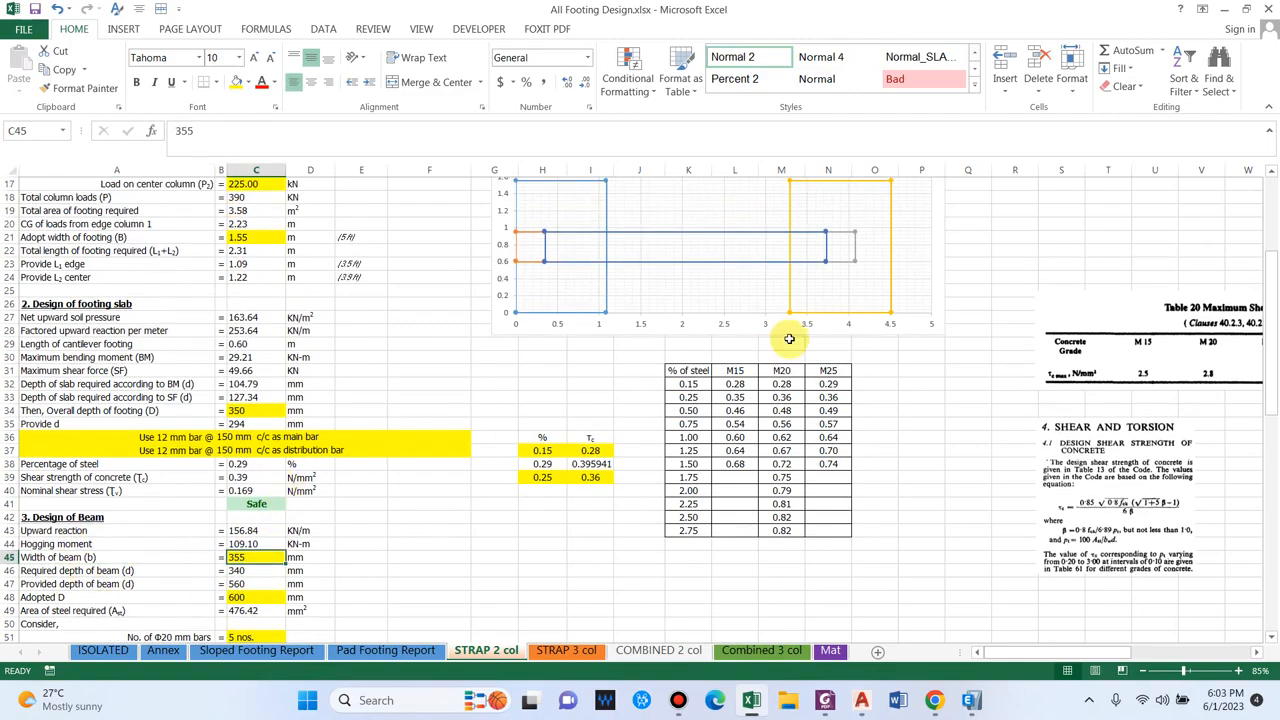
scroll(691, 297, "up", 4)
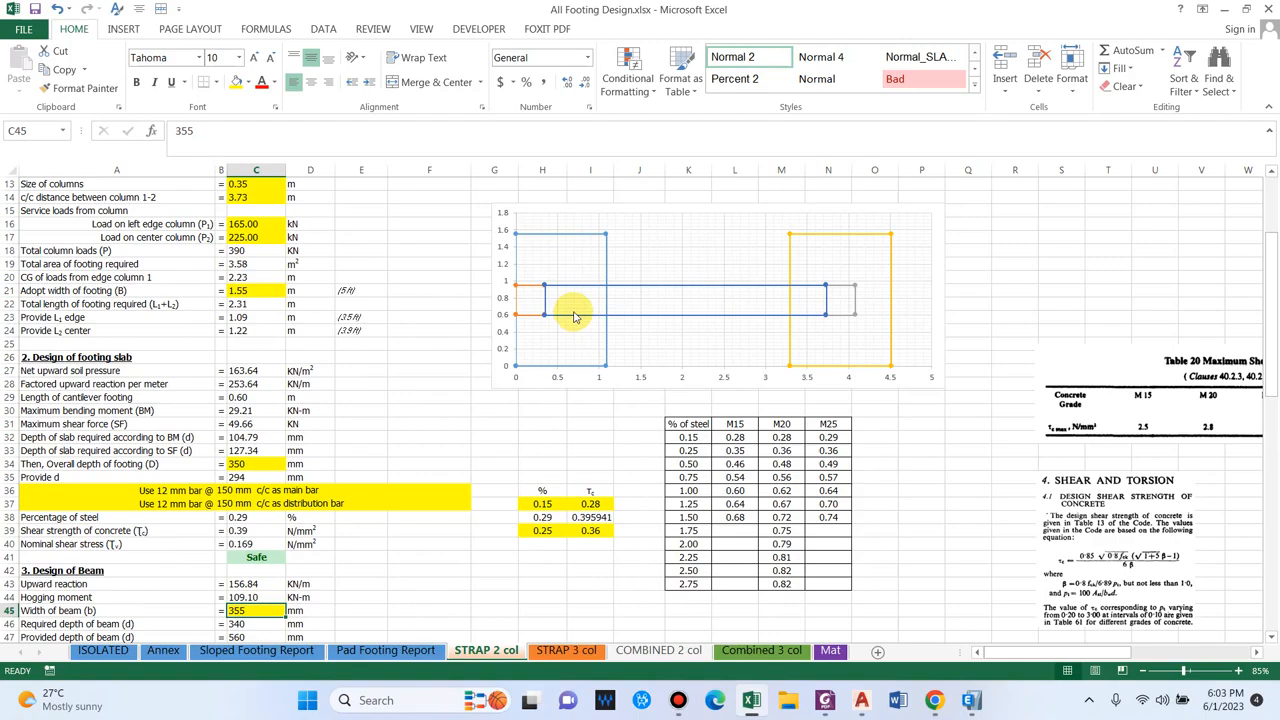
scroll(557, 326, "down", 4)
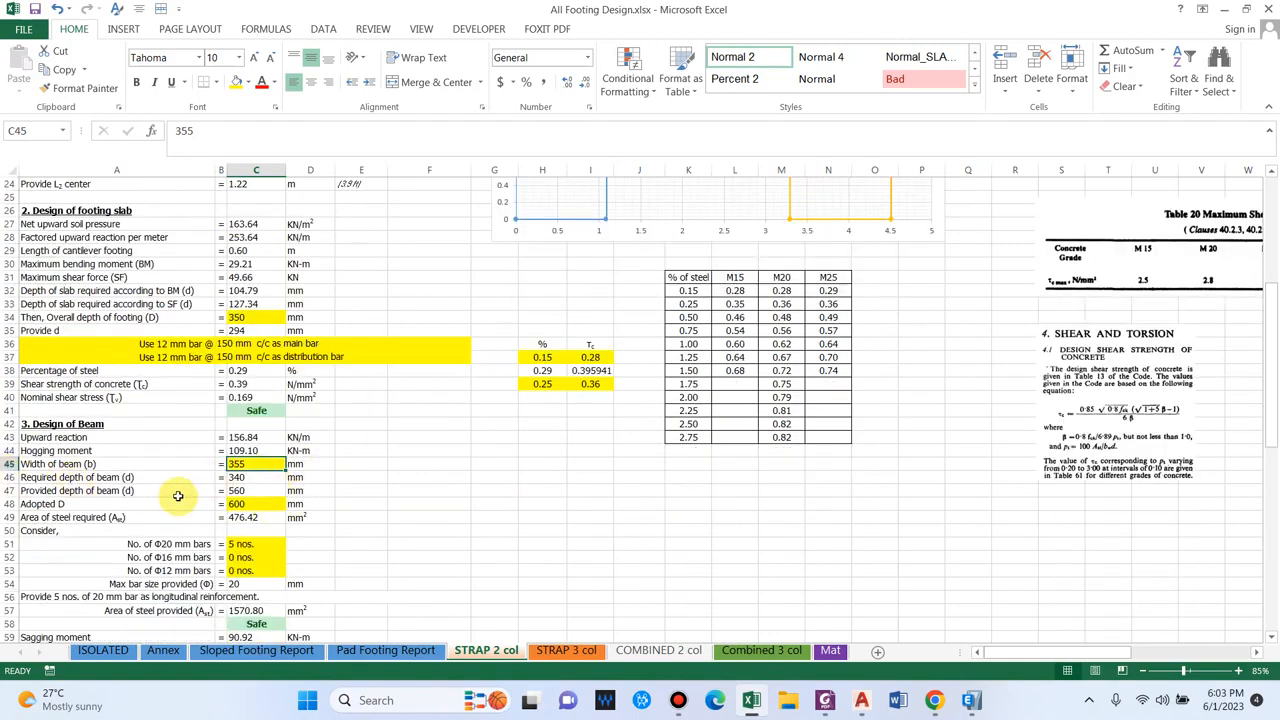
Set the strap beam's adopted depth D to 400 mm and compare the provided depth with the required depth
left_click(256, 479)
left_click(238, 492)
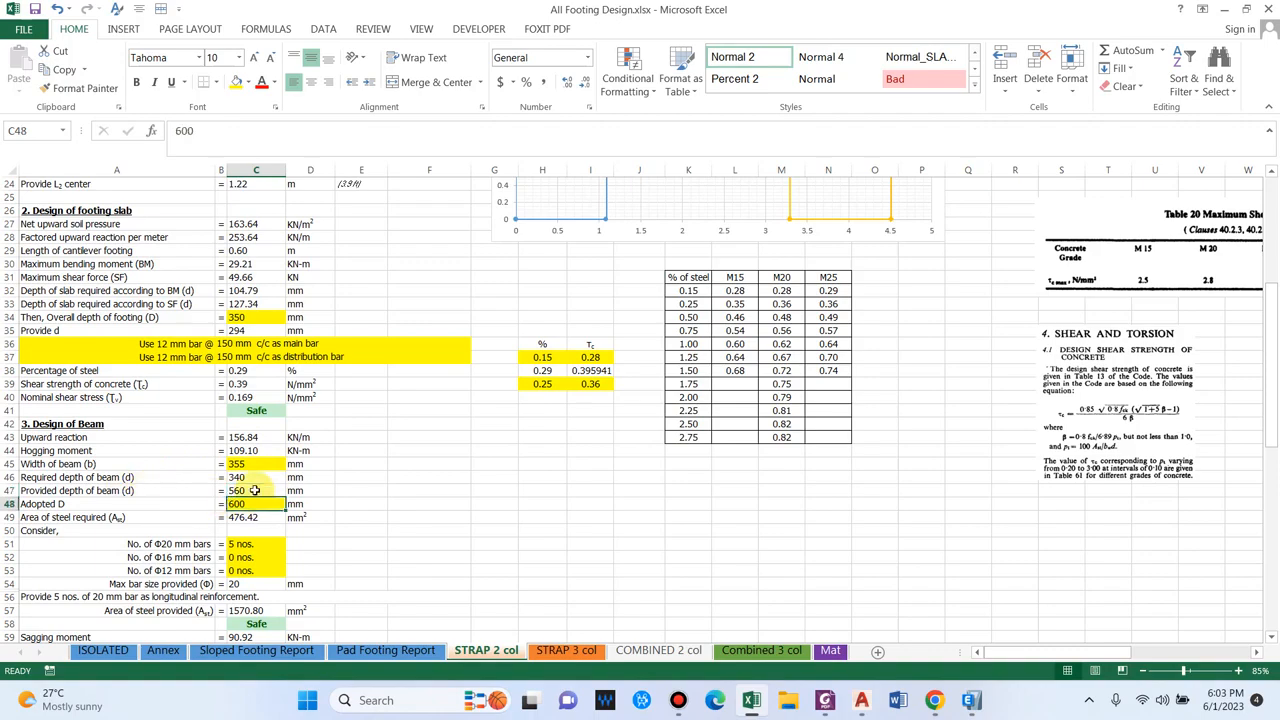
type("4")
key("Return")
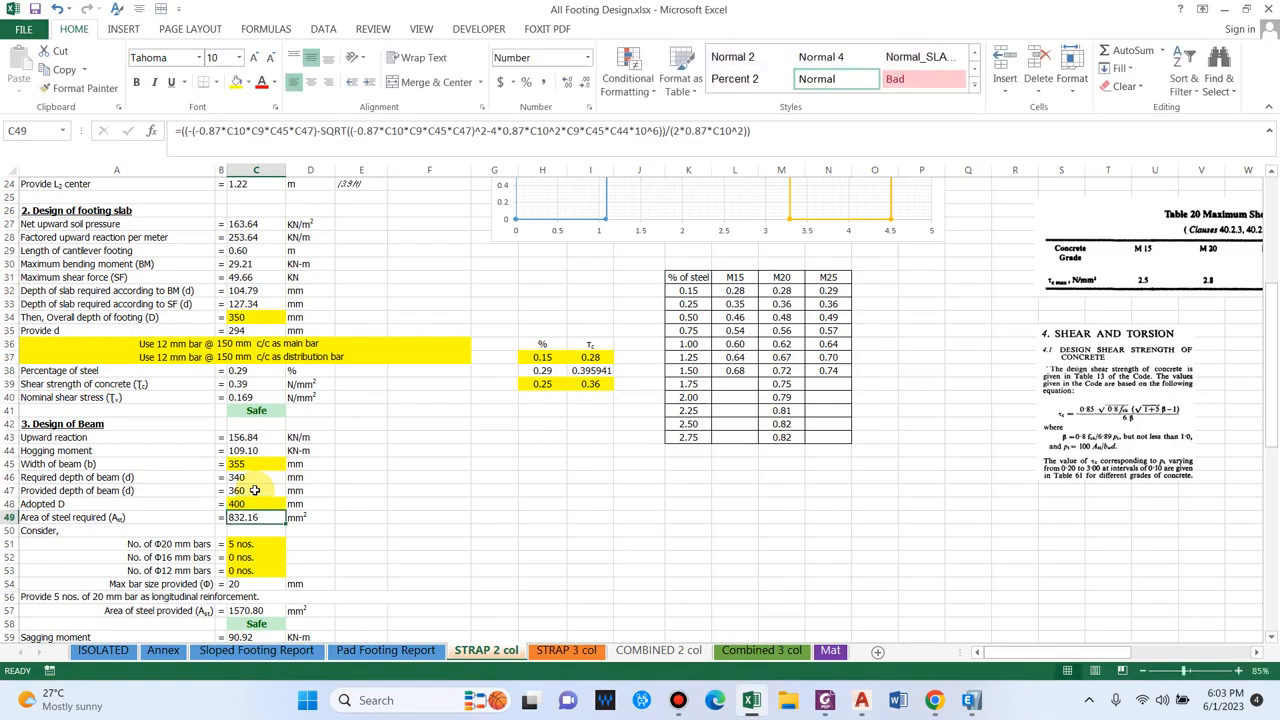
left_click(252, 489)
left_click(246, 477)
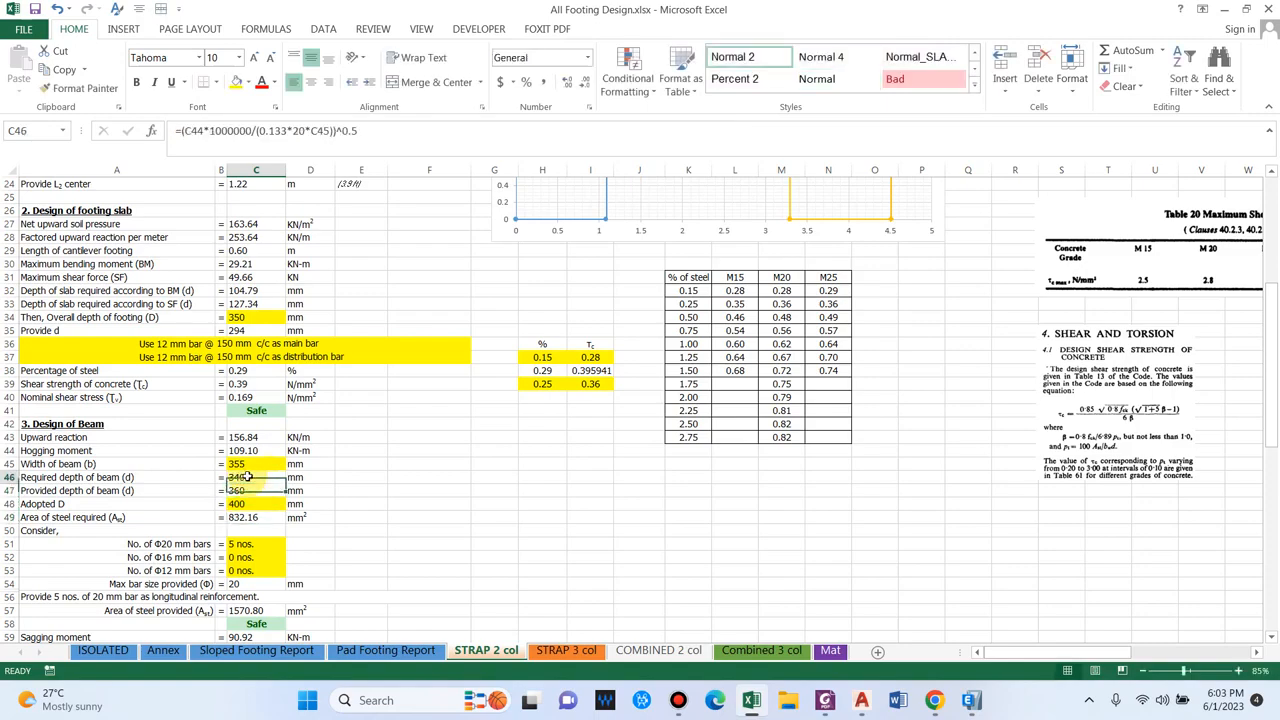
Set the beam's hogging reinforcement to 5 nos. of 16 mm bars with 0 nos. of 20 mm and 12 mm, and check the provided steel area
left_click(45, 517)
left_click(256, 518)
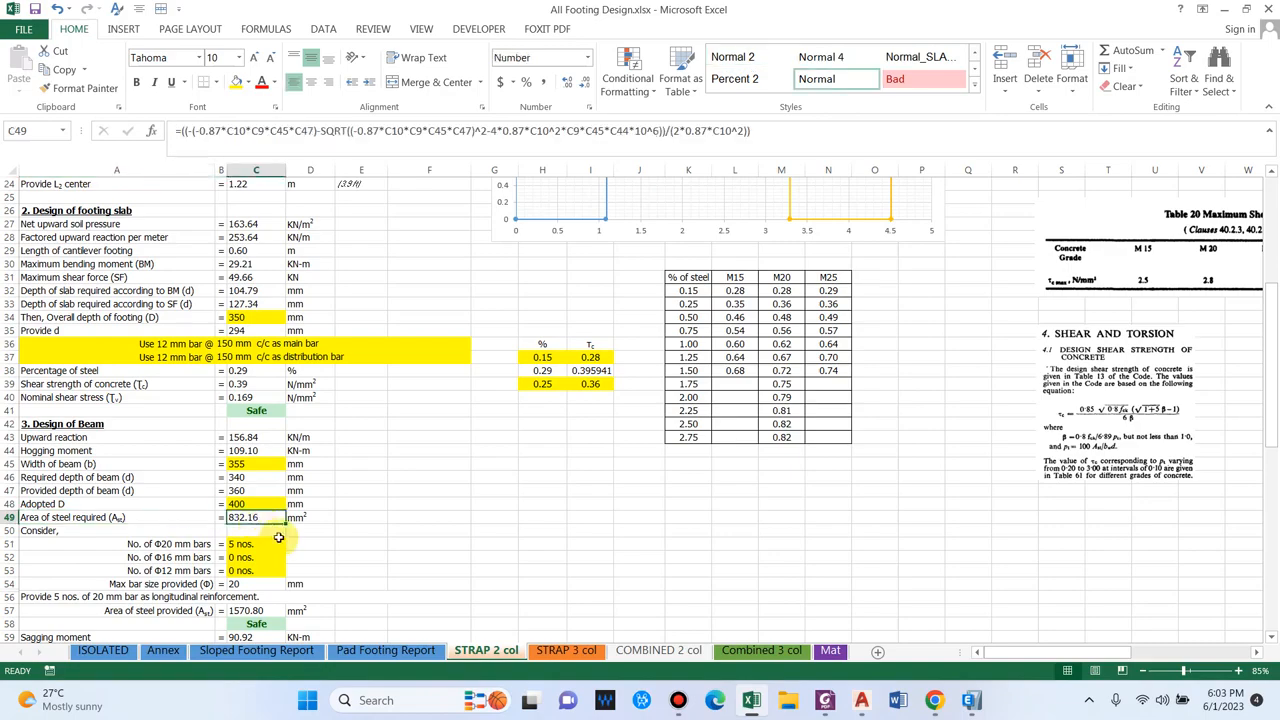
left_click(235, 543)
type("5")
key("Return")
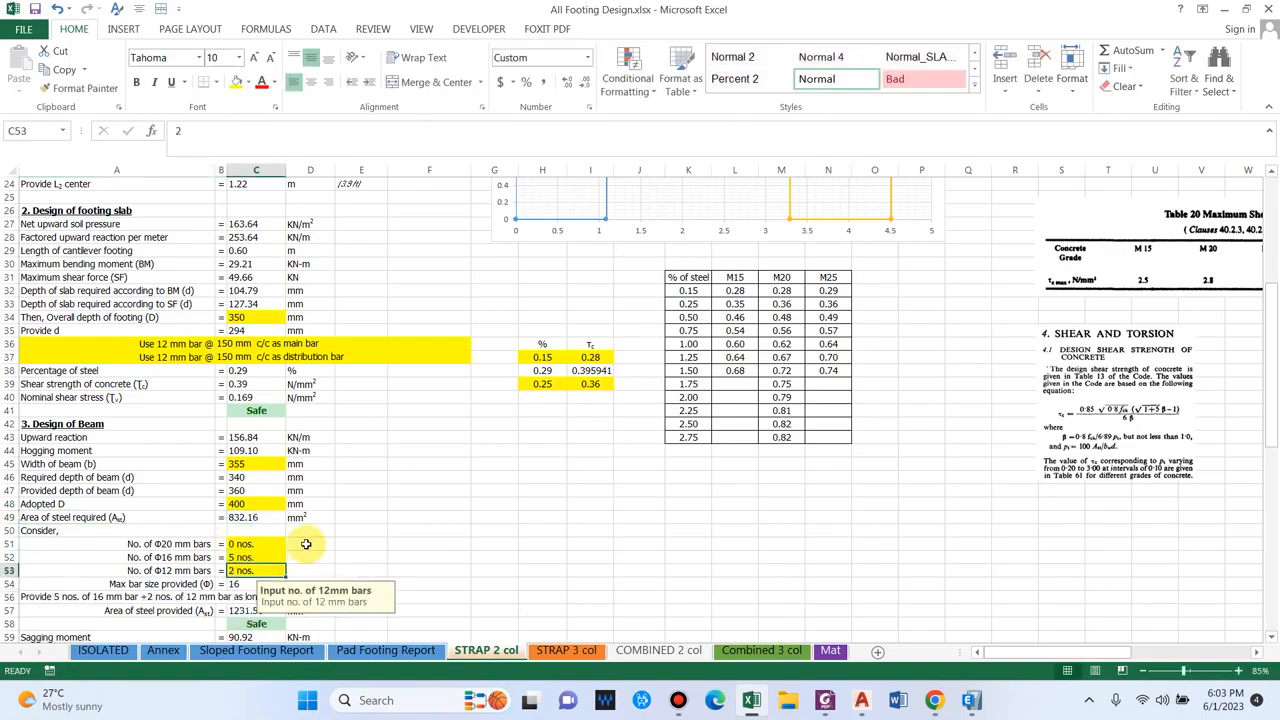
key("Return")
scroll(300, 535, "down", 2)
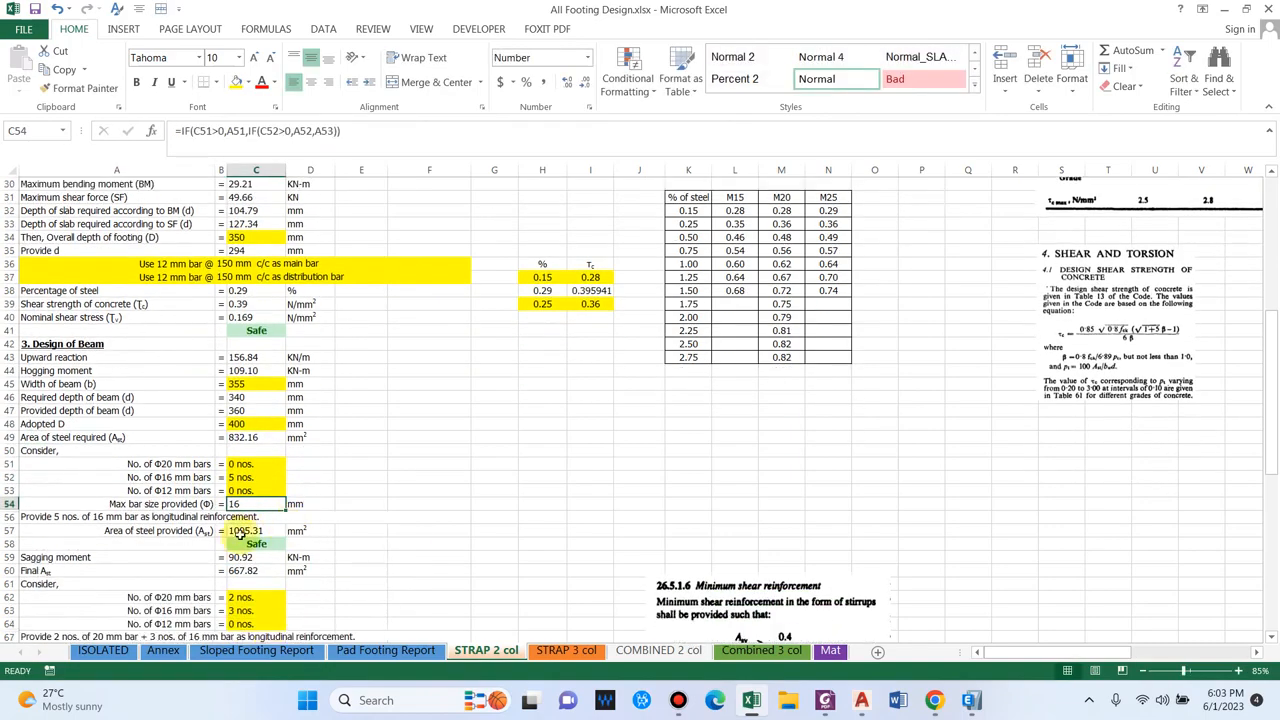
left_click(245, 531)
scroll(365, 523, "down", 2)
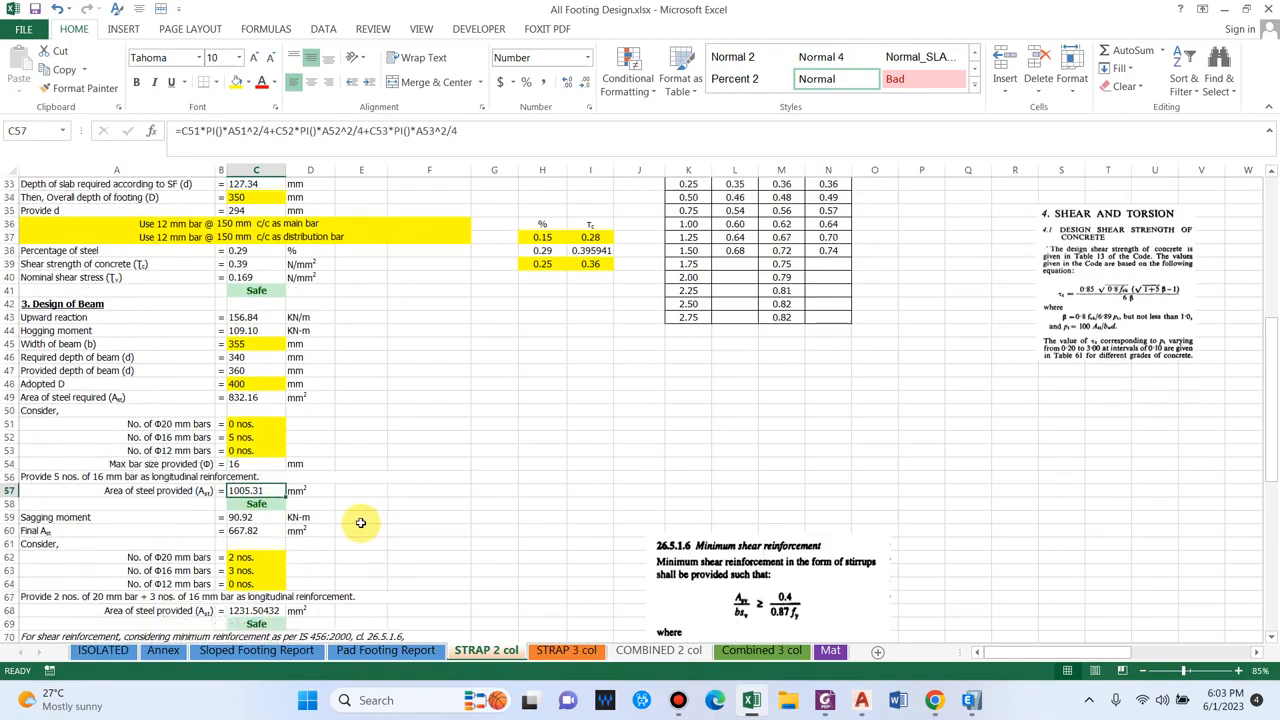
Examine the beam's hogging reinforcement note, the sagging moment and the formula behind the final required steel area
left_click(74, 464)
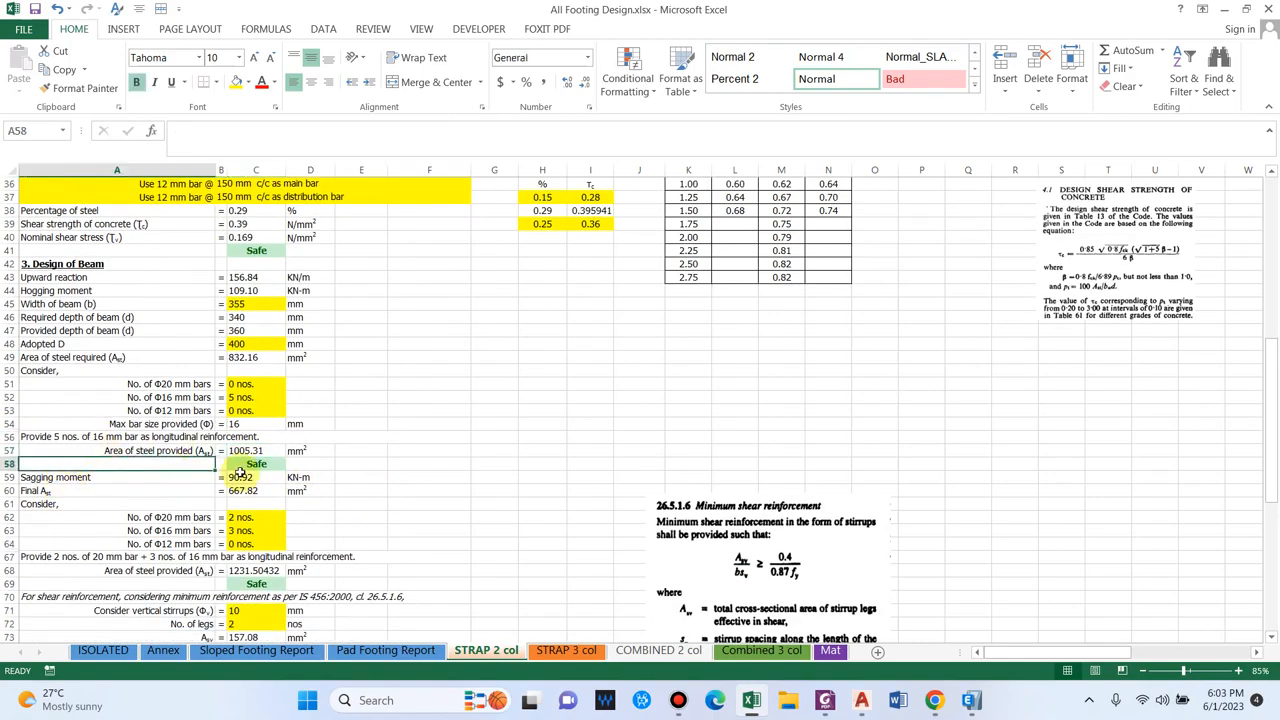
left_click(115, 438)
left_click(63, 474)
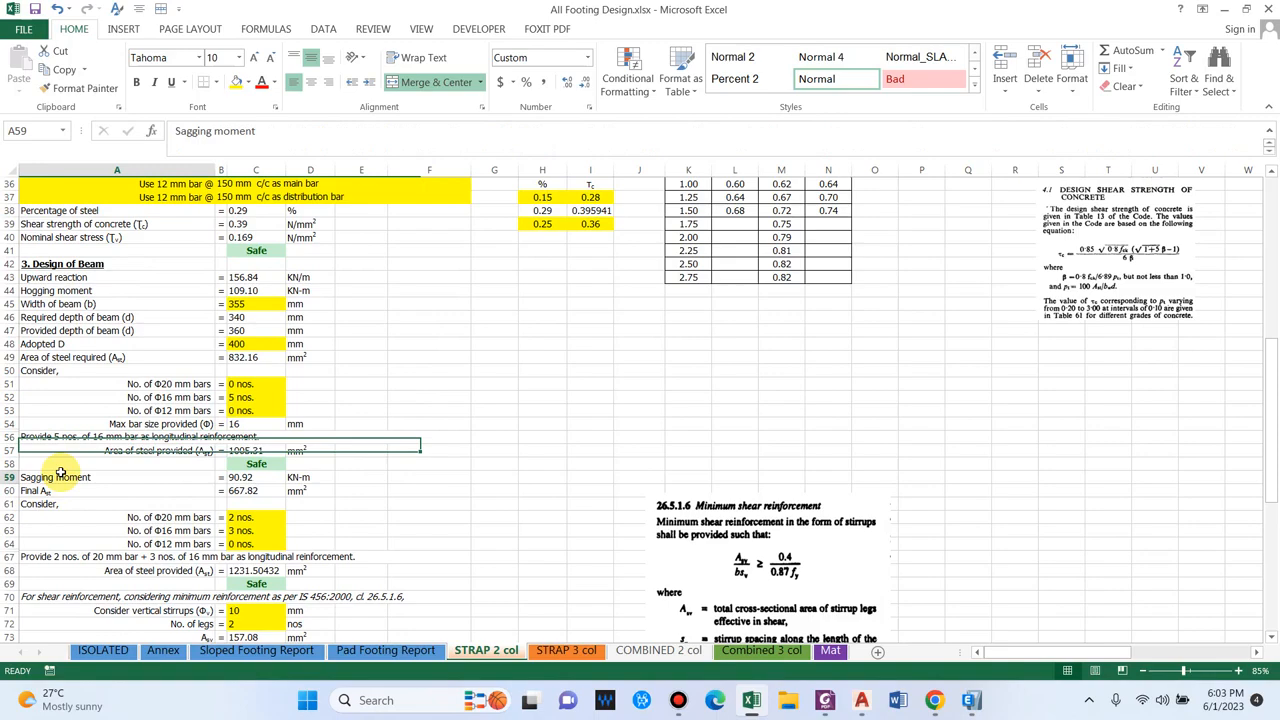
left_click(243, 489)
key("Down")
key("Down")
key("Down")
left_click(244, 492)
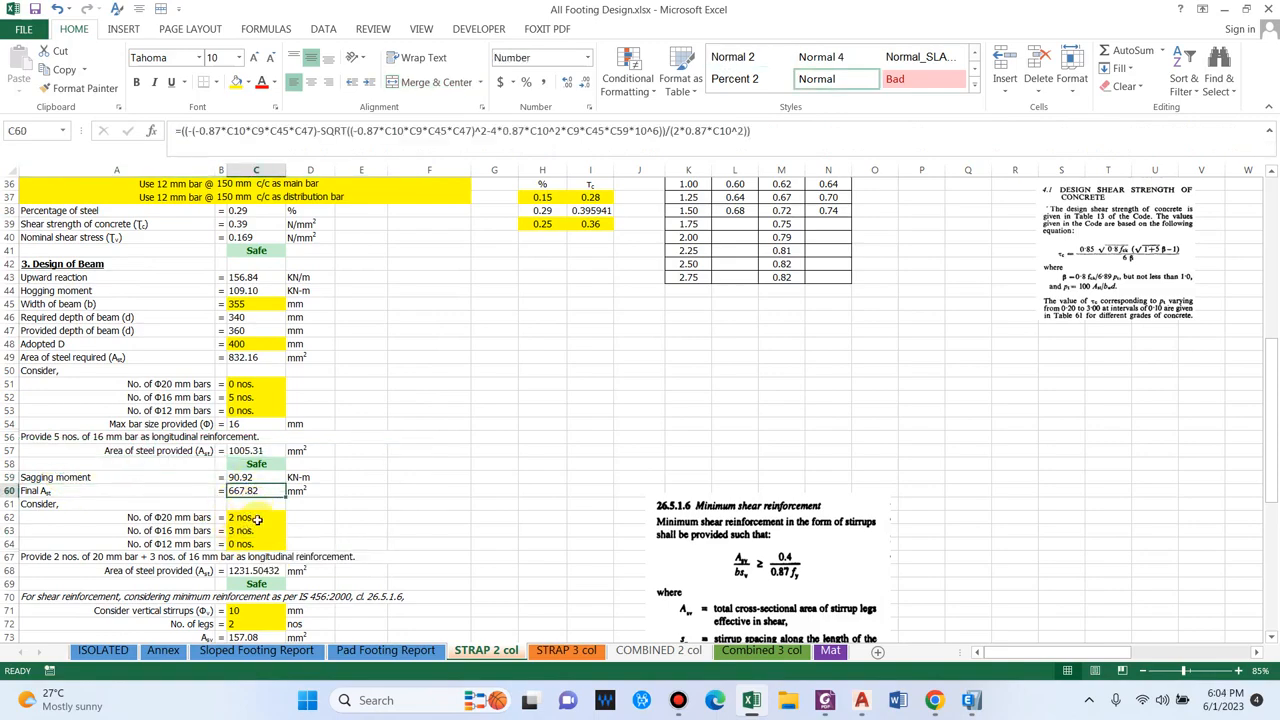
Set the beam's sagging reinforcement to 0 nos. of 20 mm, 3 nos. of 16 mm and 2 nos. of 12 mm bars
left_click(257, 519)
key("Down")
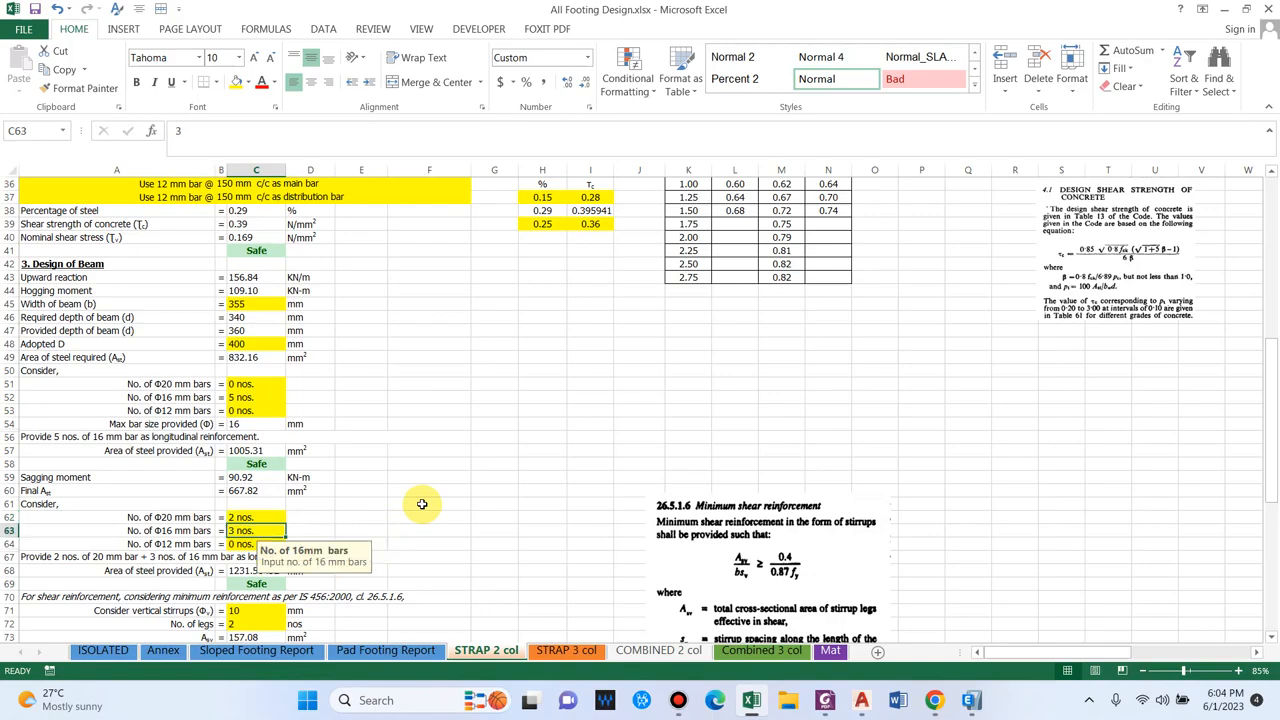
key("Up")
type("0")
key("Return")
key("Down")
type("0")
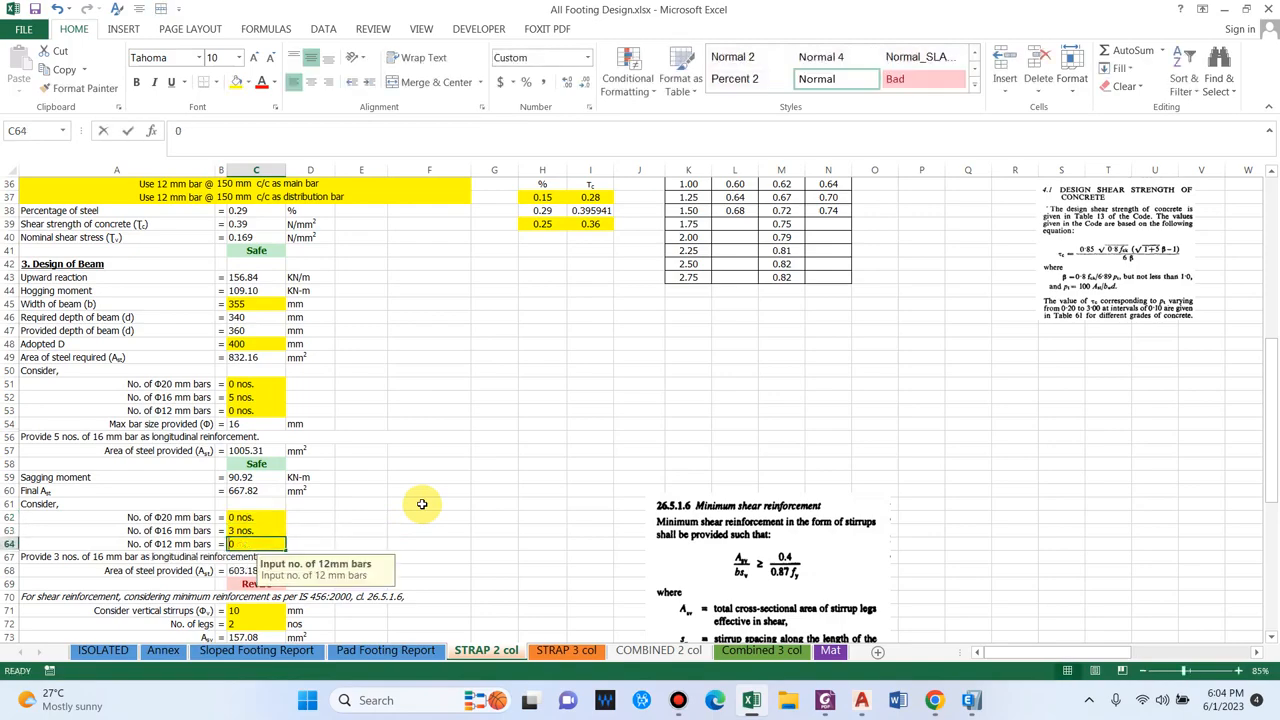
key("BackSpace")
type("2")
key("Return")
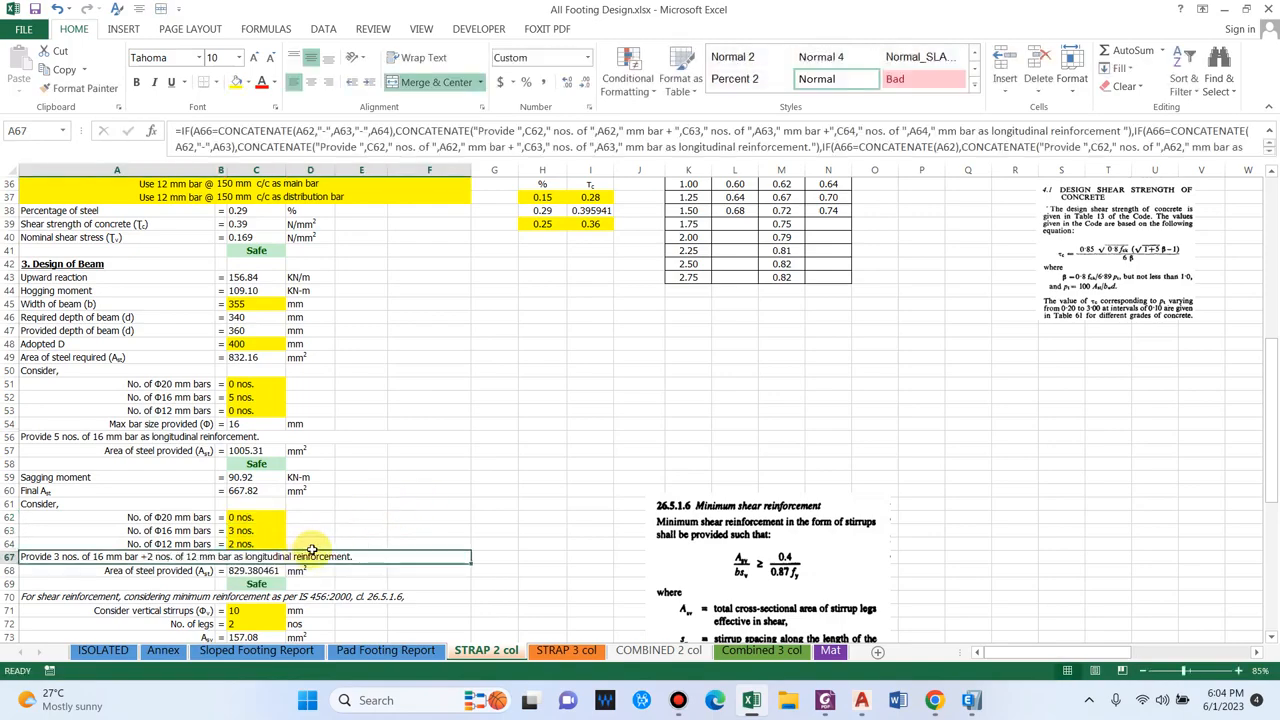
Check the beam's shear reinforcement: stirrup diameter, number of legs, stirrup area, and required against provided spacing
scroll(252, 557, "down", 1)
scroll(295, 601, "down", 1)
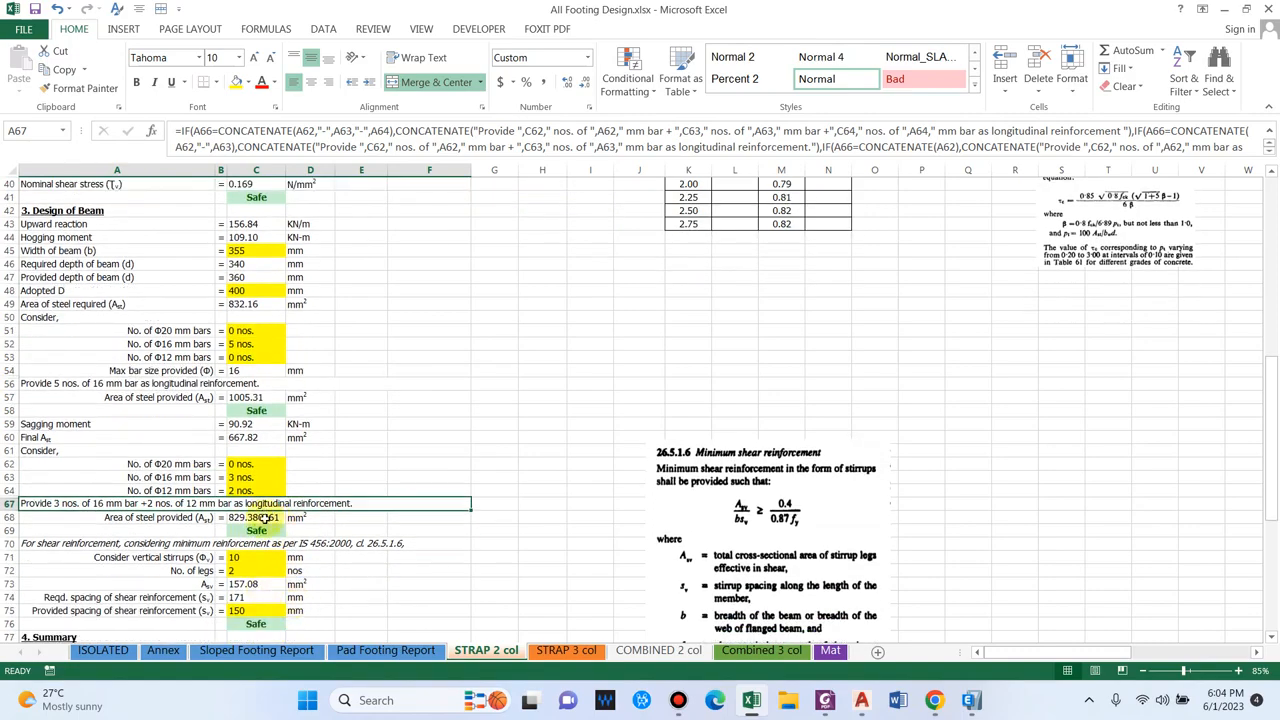
scroll(265, 517, "down", 2)
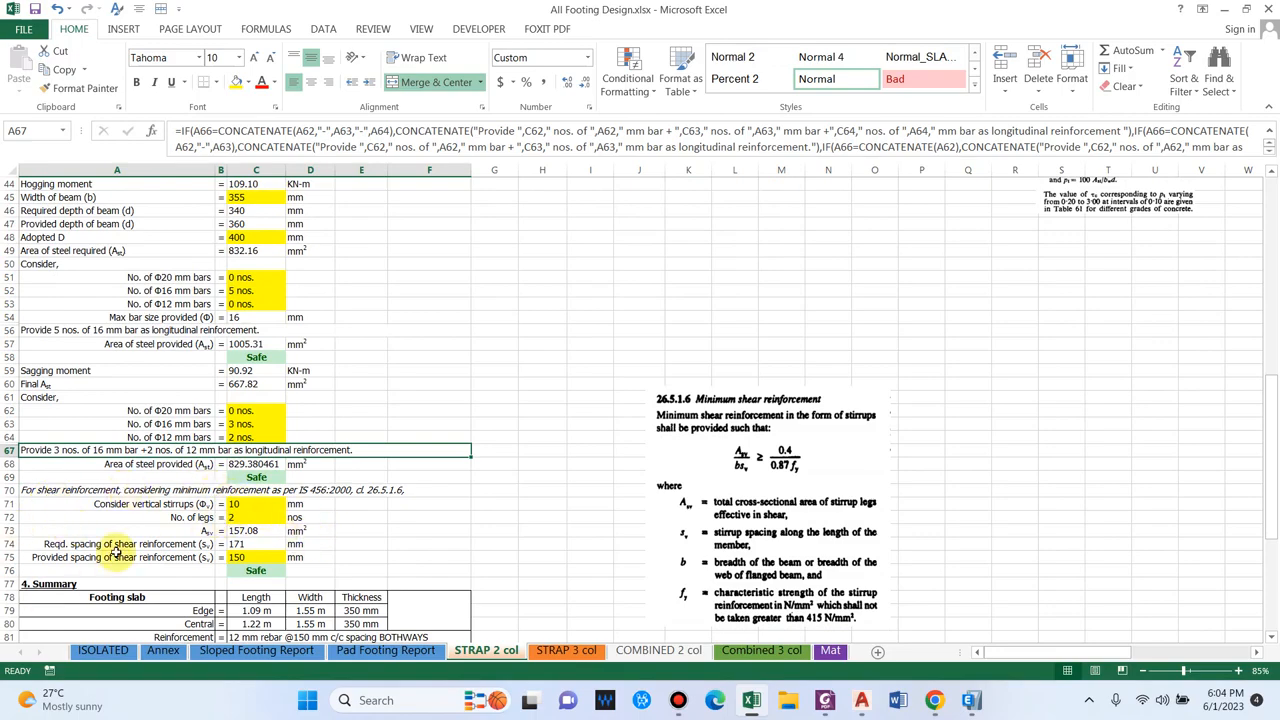
scroll(115, 555, "down", 1)
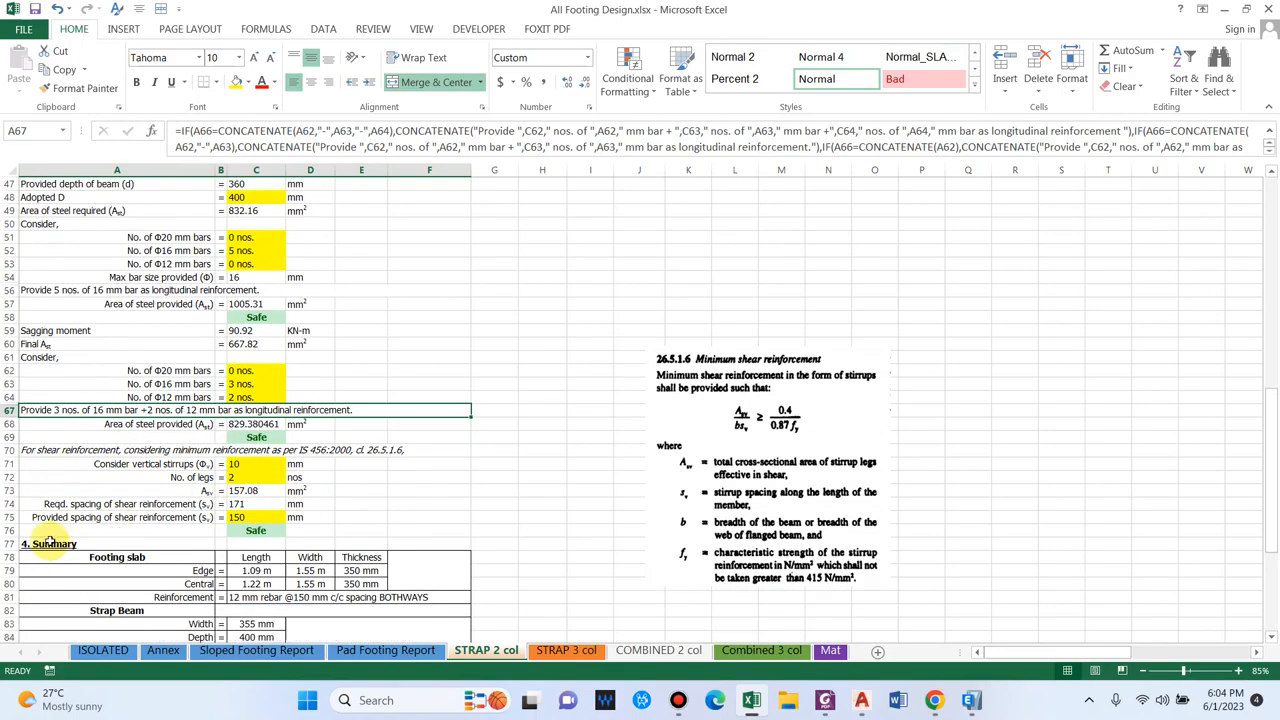
left_click(230, 464)
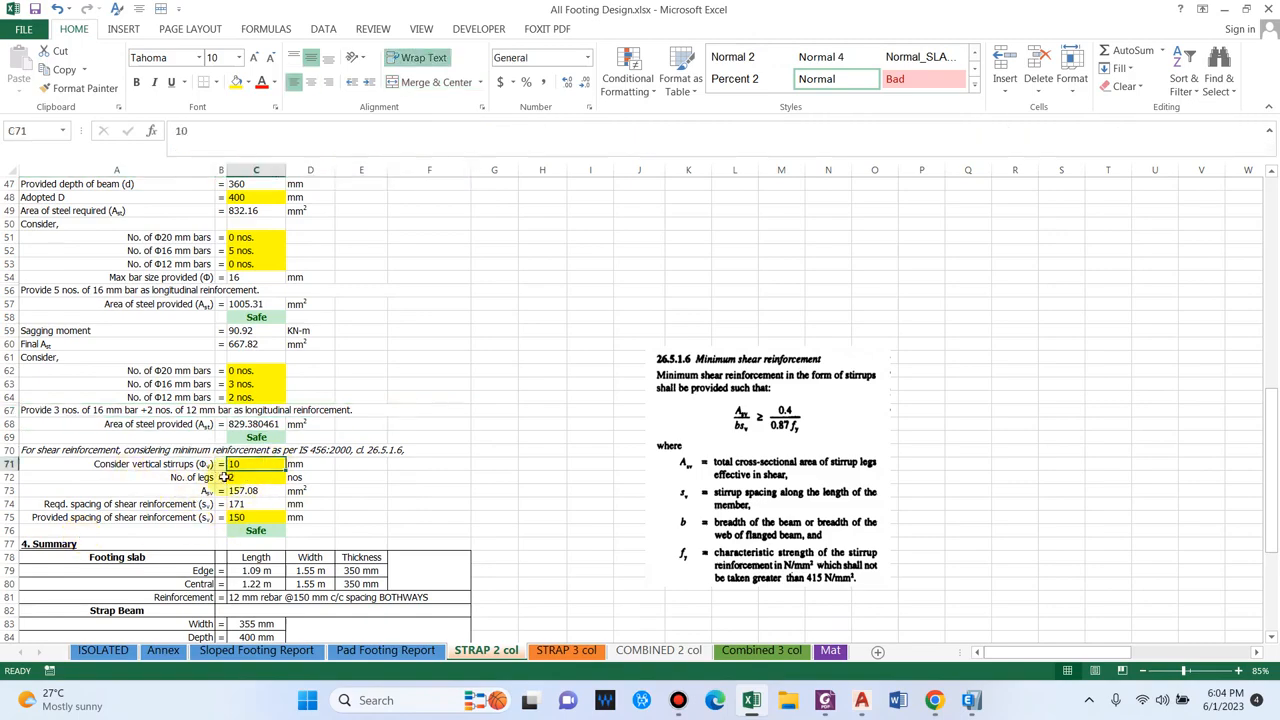
scroll(282, 478, "down", 1)
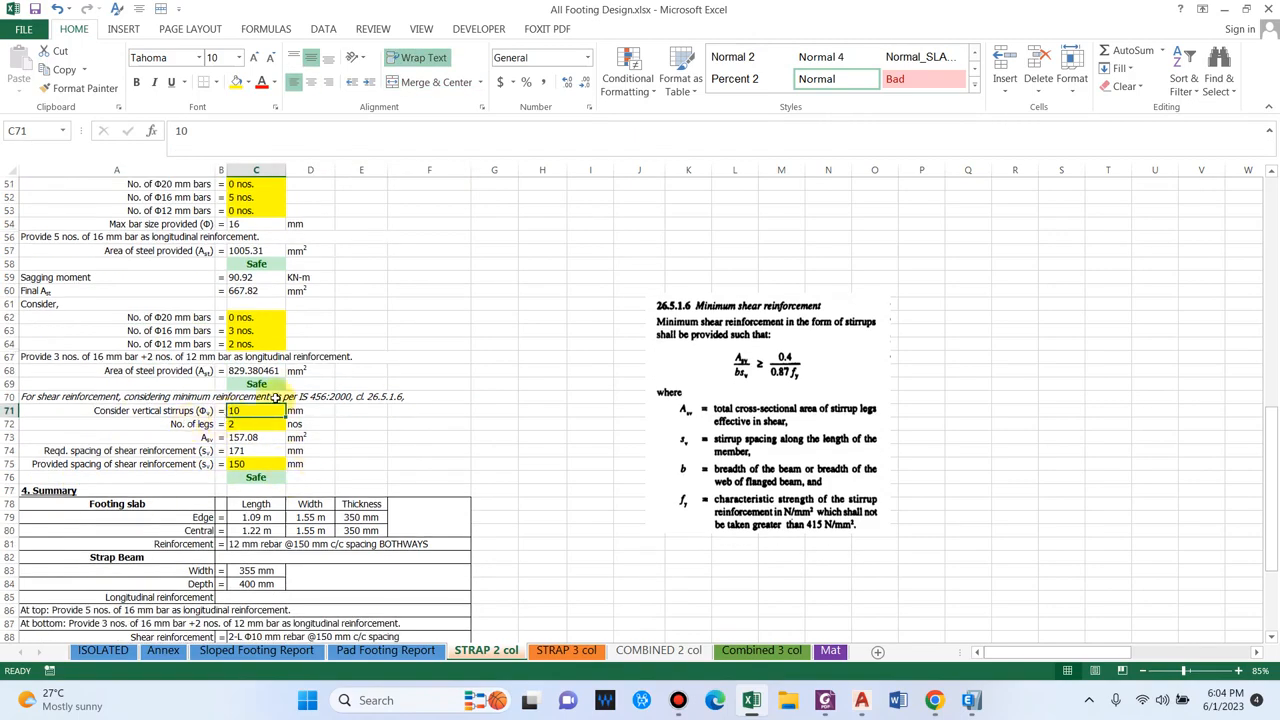
left_click(238, 424)
left_click(240, 438)
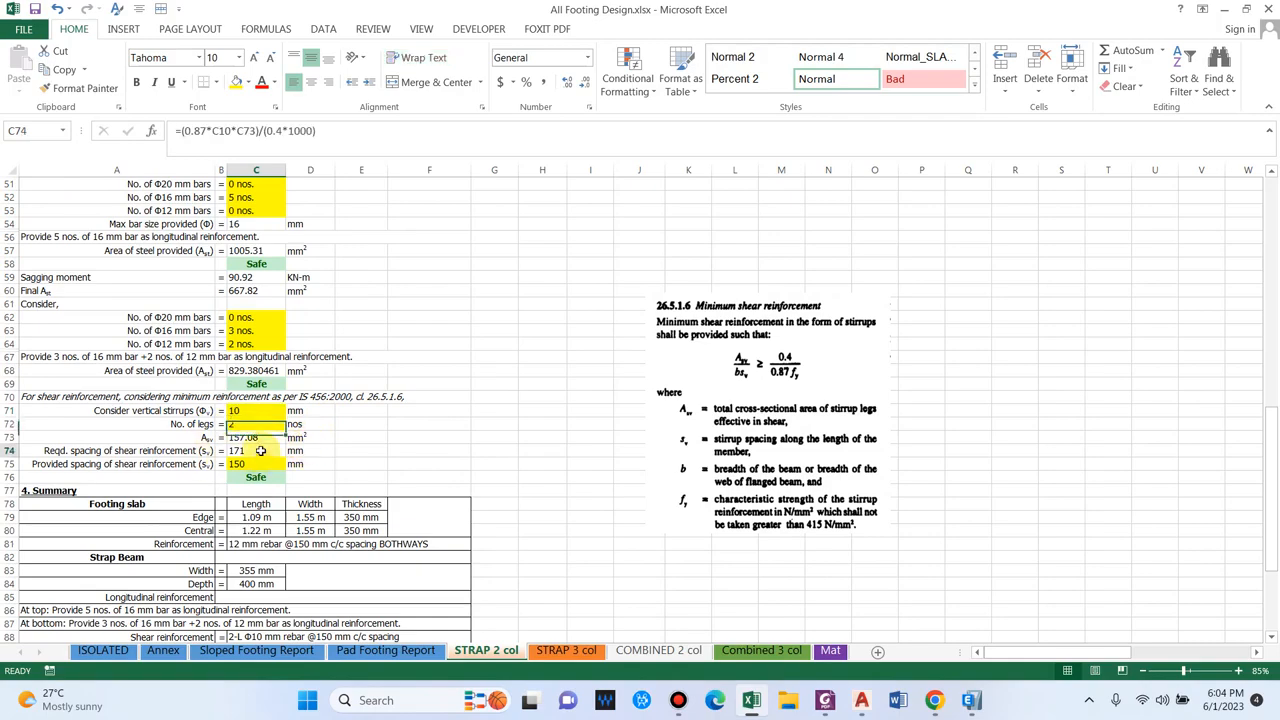
left_click(252, 450)
left_click(245, 466)
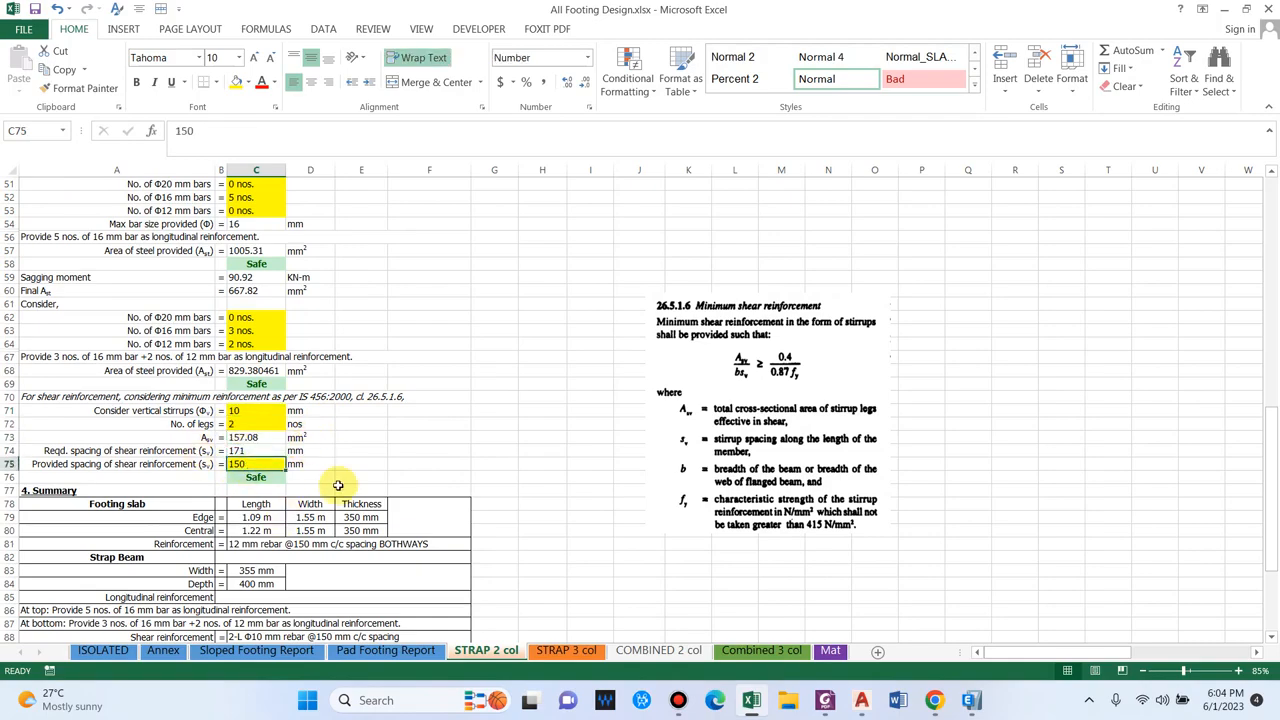
Review the footing slab summary, covering the edge and central footing dimensions and the slab reinforcement
scroll(330, 487, "down", 1)
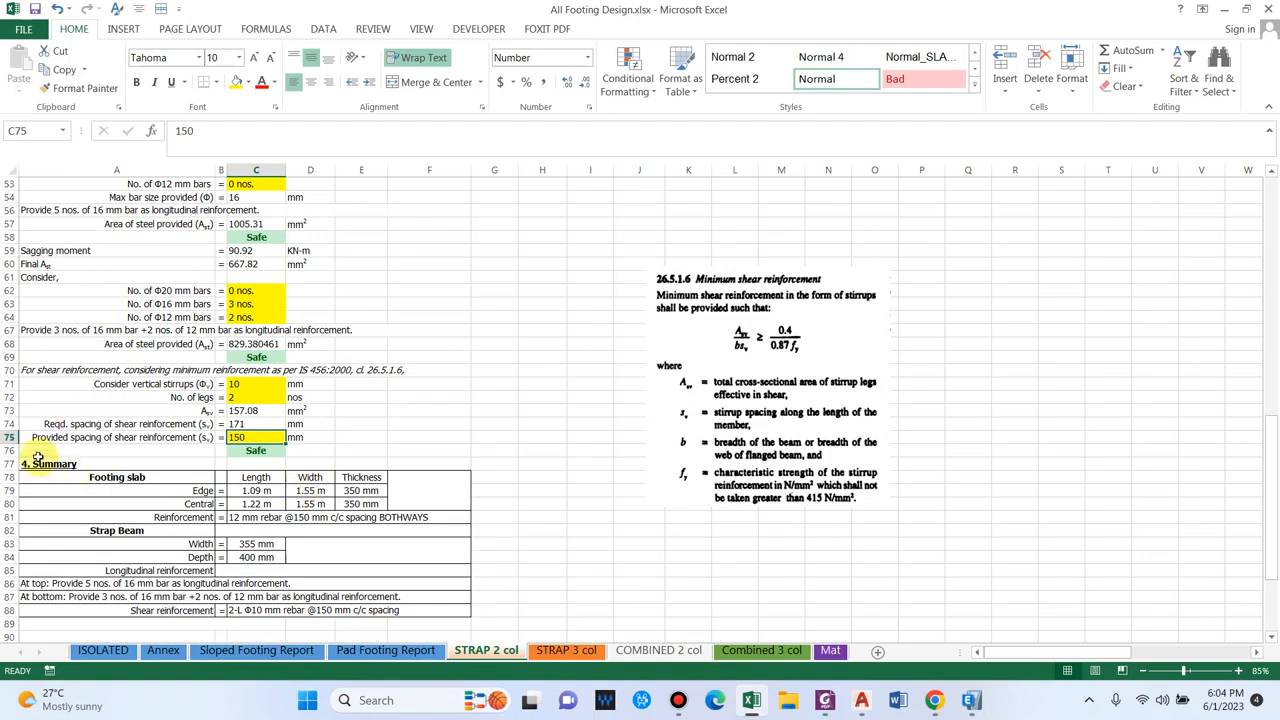
left_click(120, 477)
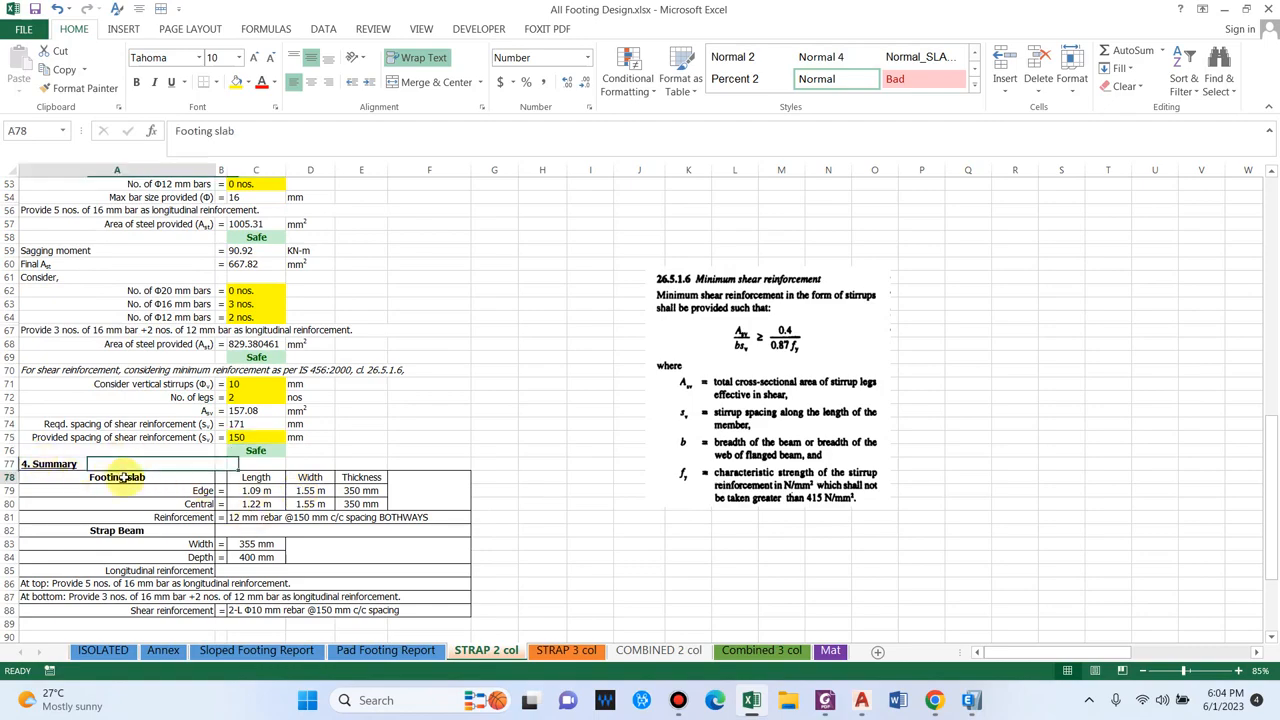
left_click(256, 477)
left_click(360, 478)
left_click(200, 490)
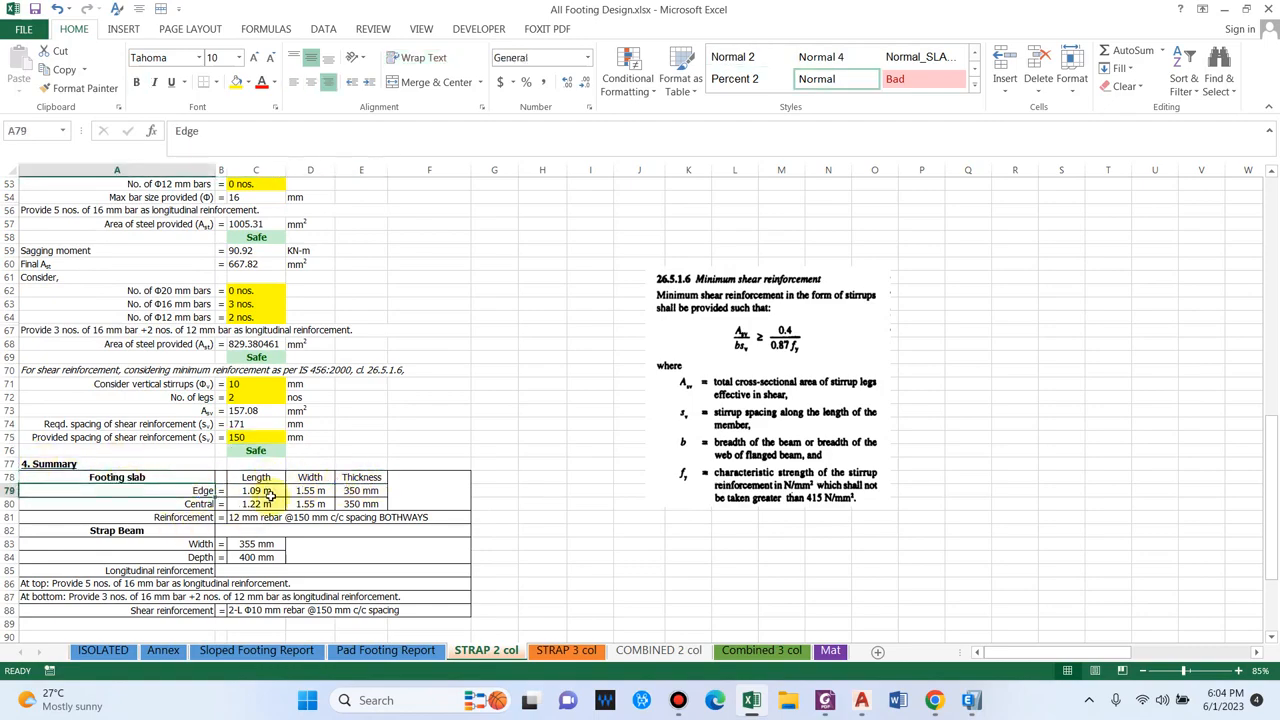
left_click(256, 490)
left_click(181, 503)
left_click(180, 517)
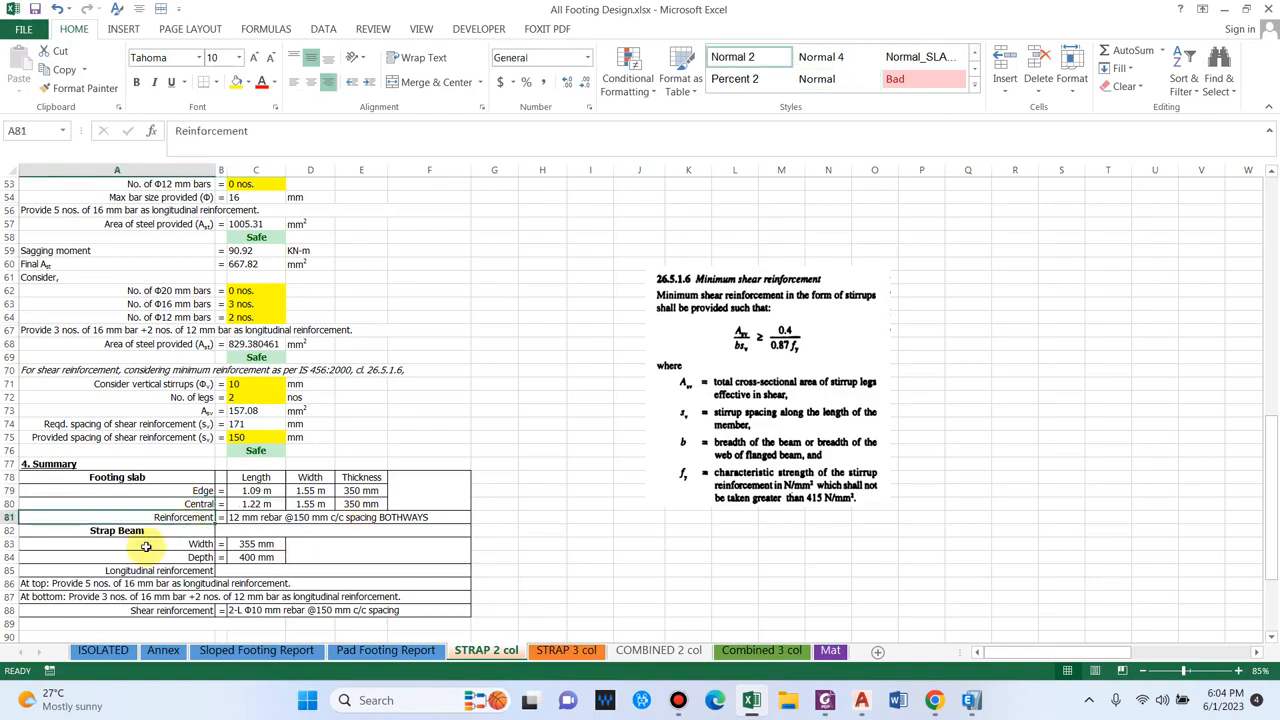
left_click(126, 530)
left_click(279, 491)
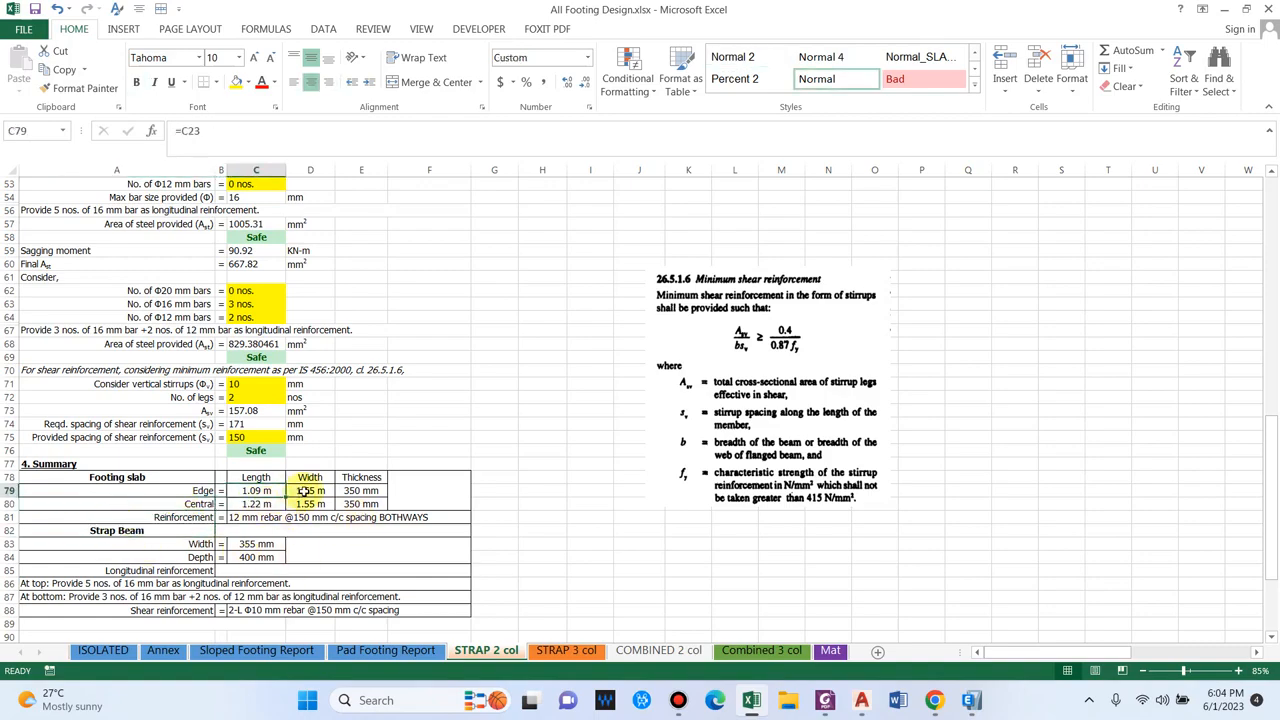
left_click(258, 504)
Review the strap beam summary for its width, depth, longitudinal bars and shear reinforcement
scroll(249, 550, "down", 1)
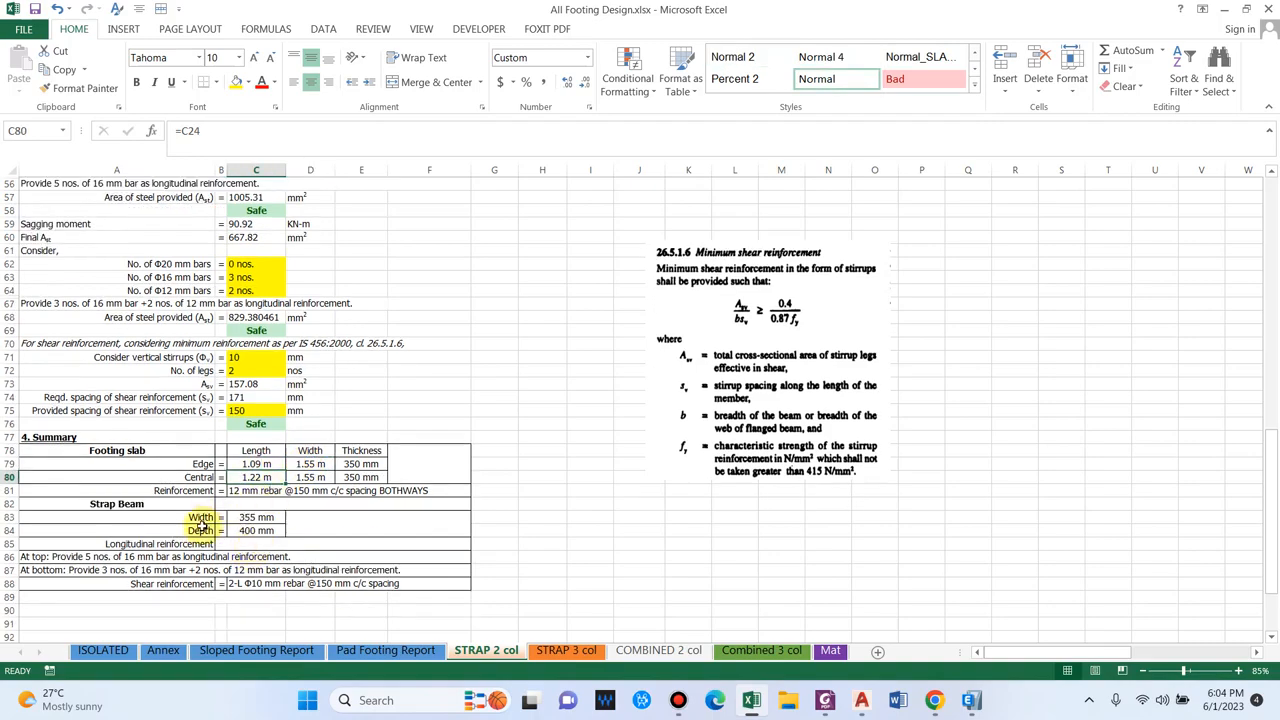
scroll(204, 526, "down", 1)
left_click(141, 478)
left_click(232, 493)
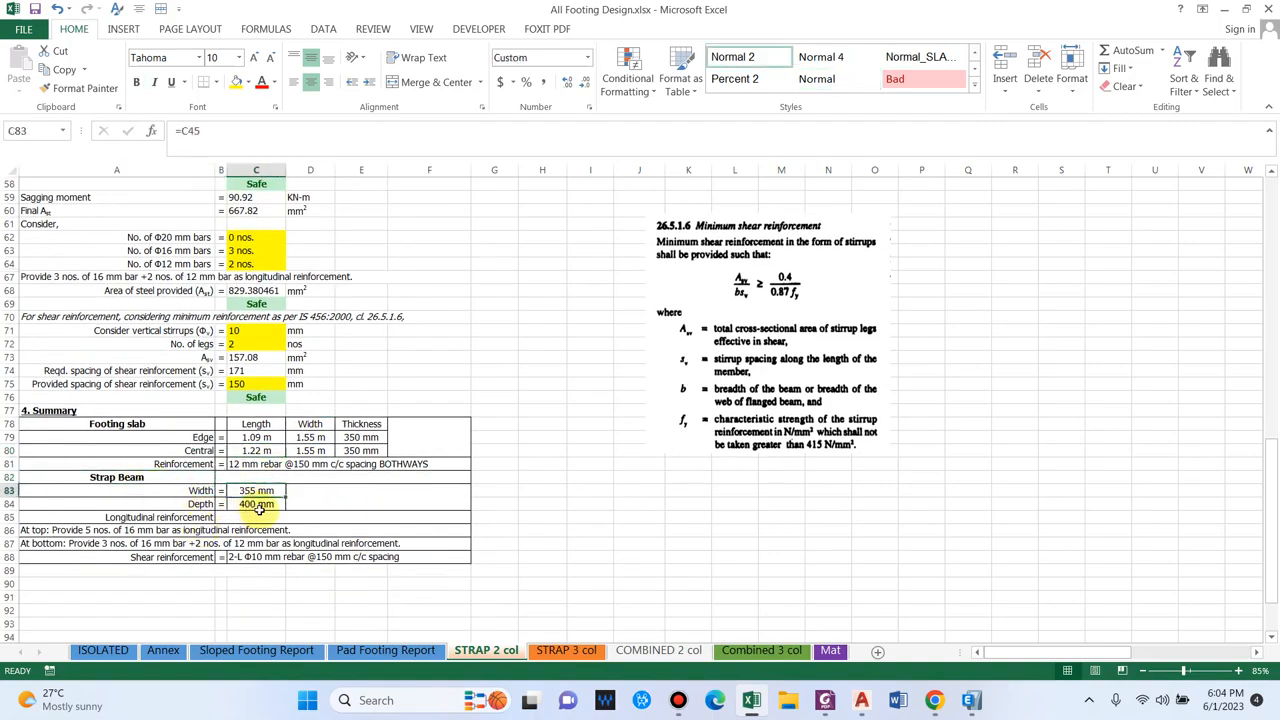
left_click(268, 504)
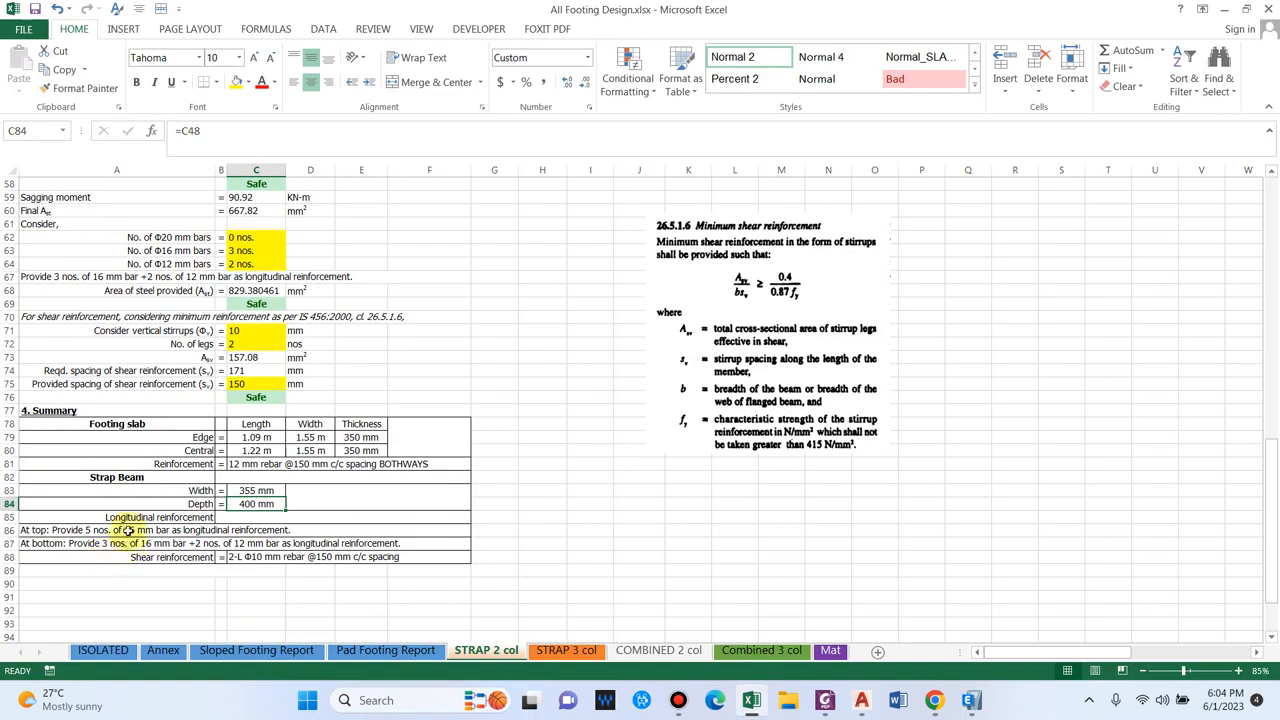
left_click(175, 557)
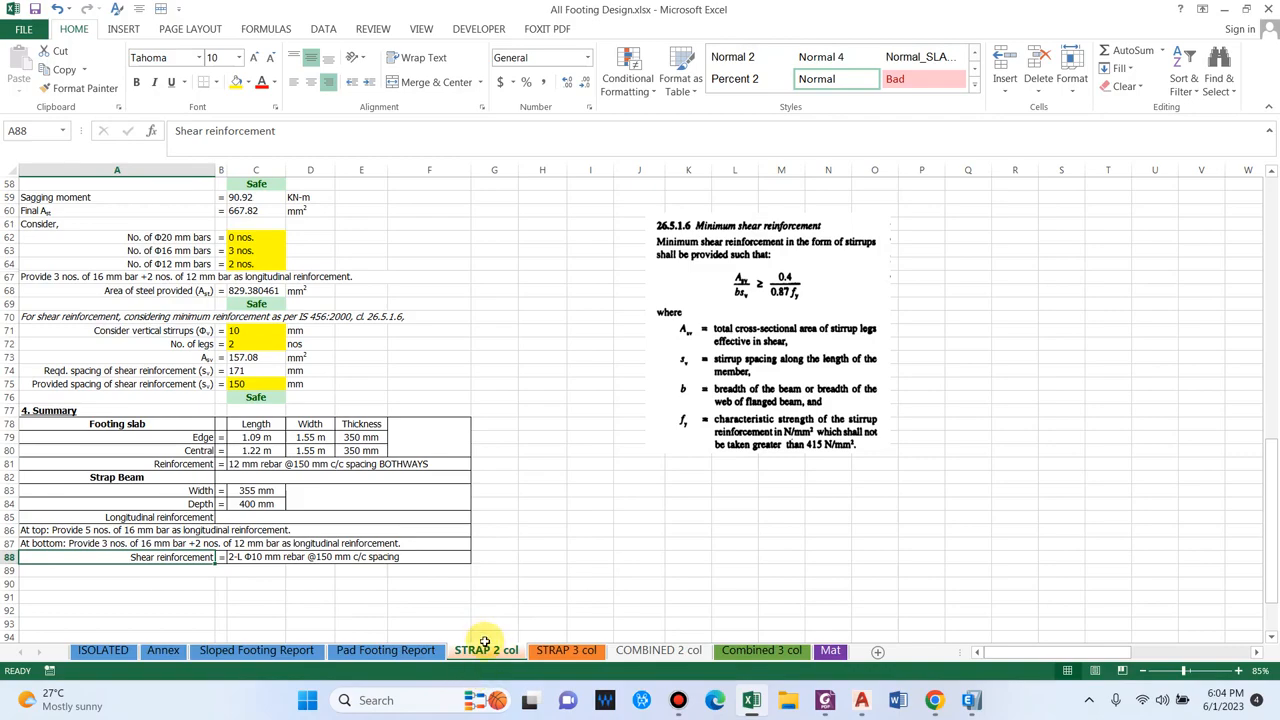
On the STRAP 3 col sheet, set the model nodes to A4-B4-C4 after checking the column grid in ETABS
left_click(541, 652)
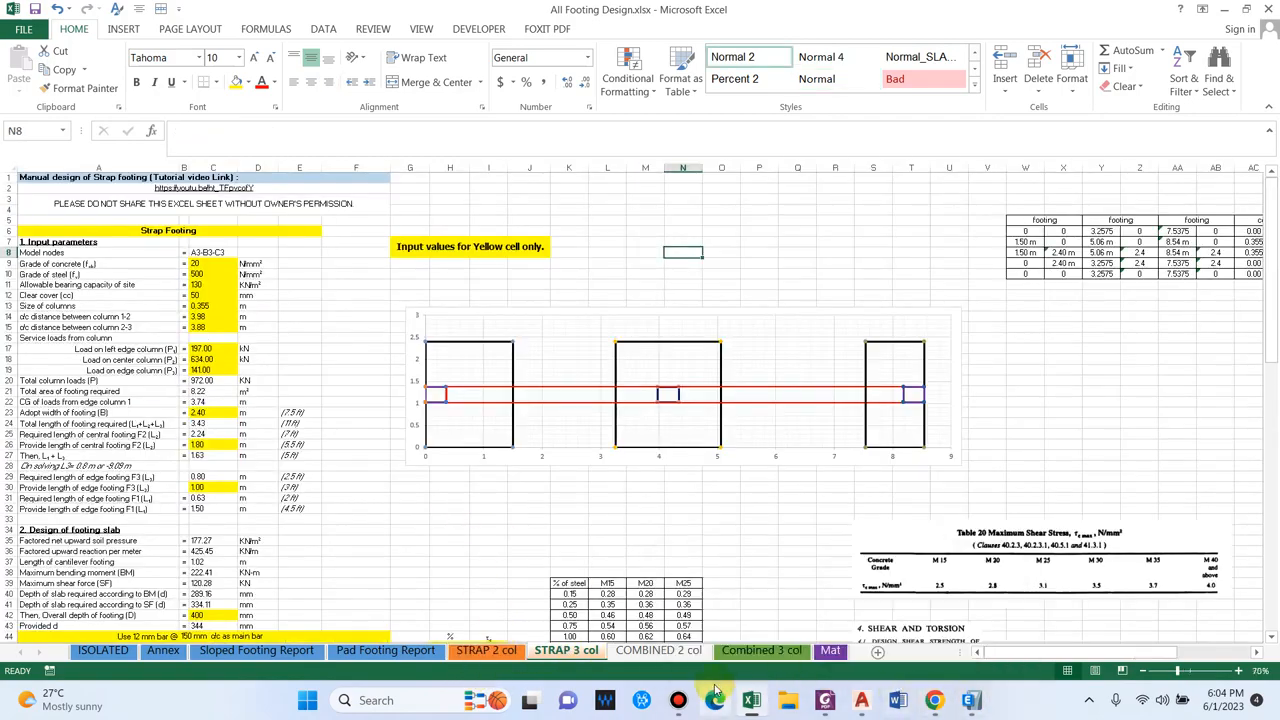
key("alt+Tab")
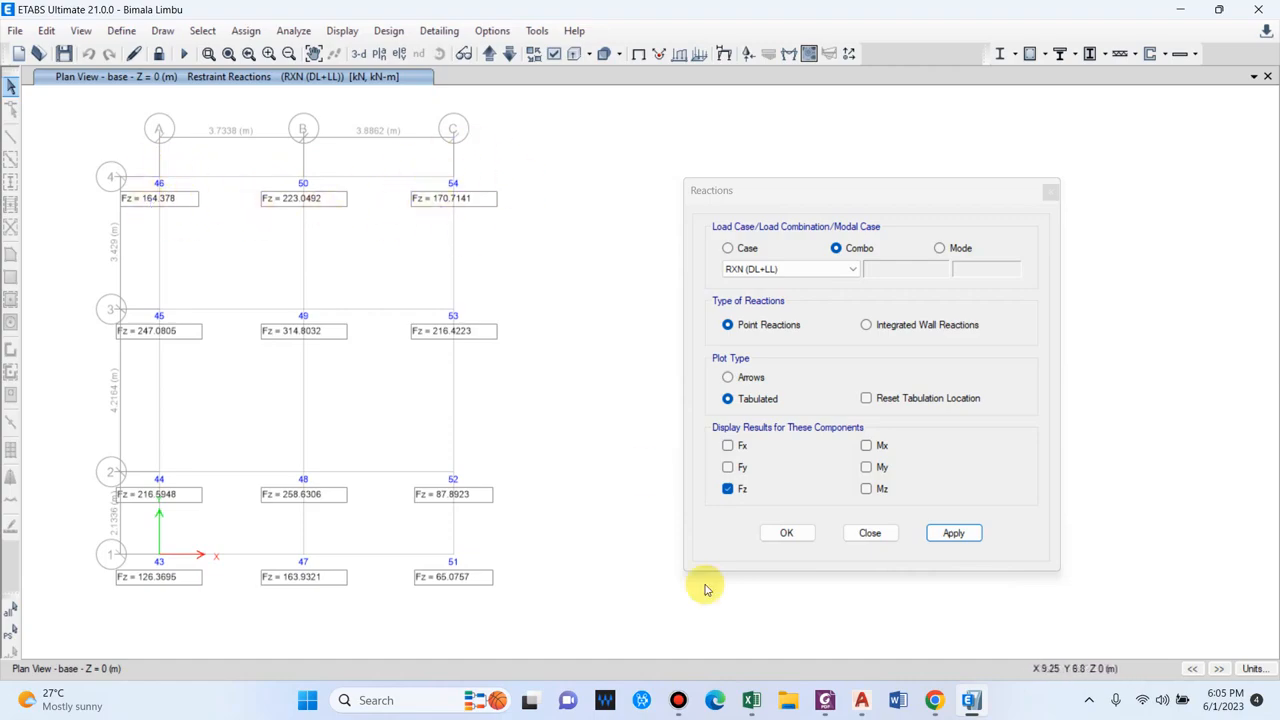
left_click(751, 700)
left_click(225, 253)
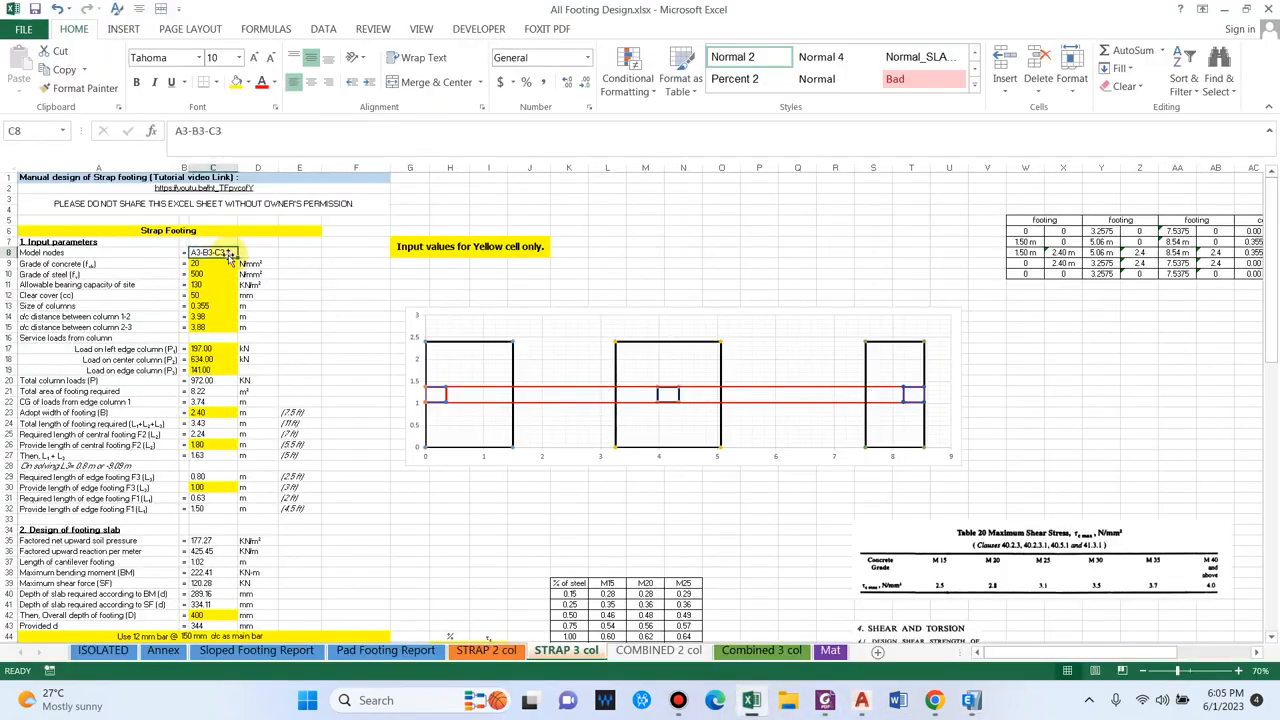
left_click(190, 131)
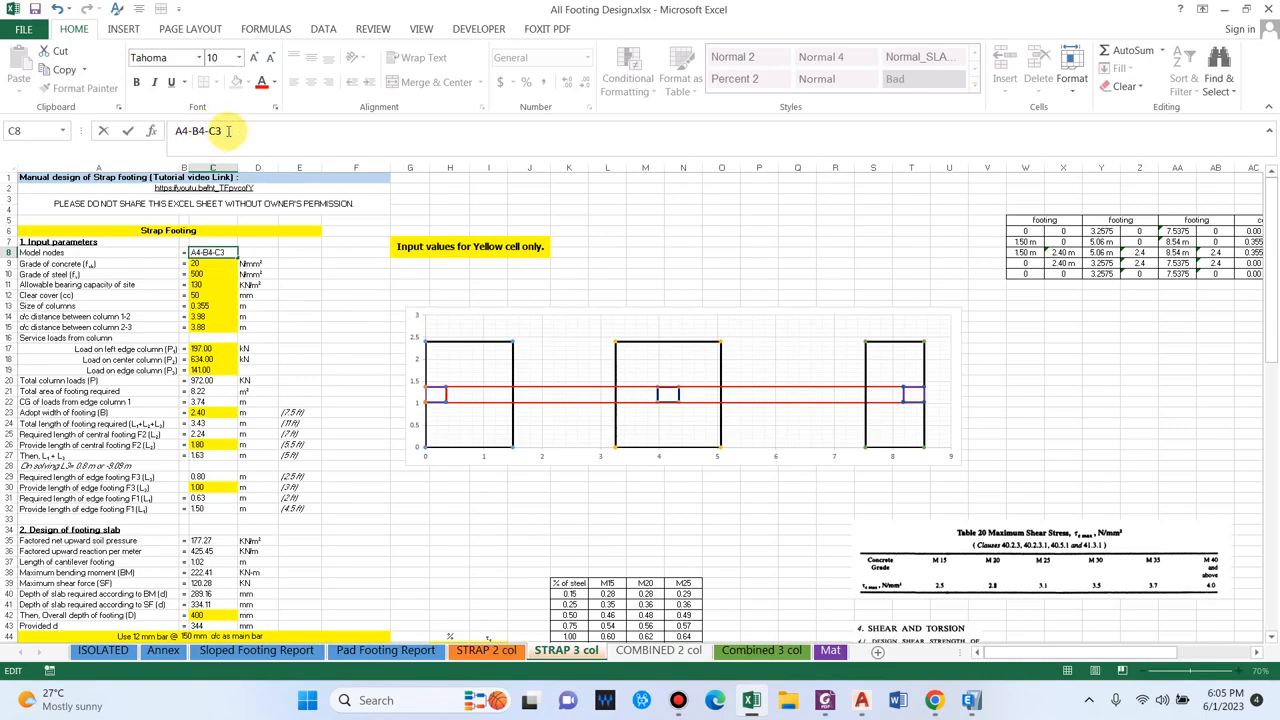
type("4")
key("Return")
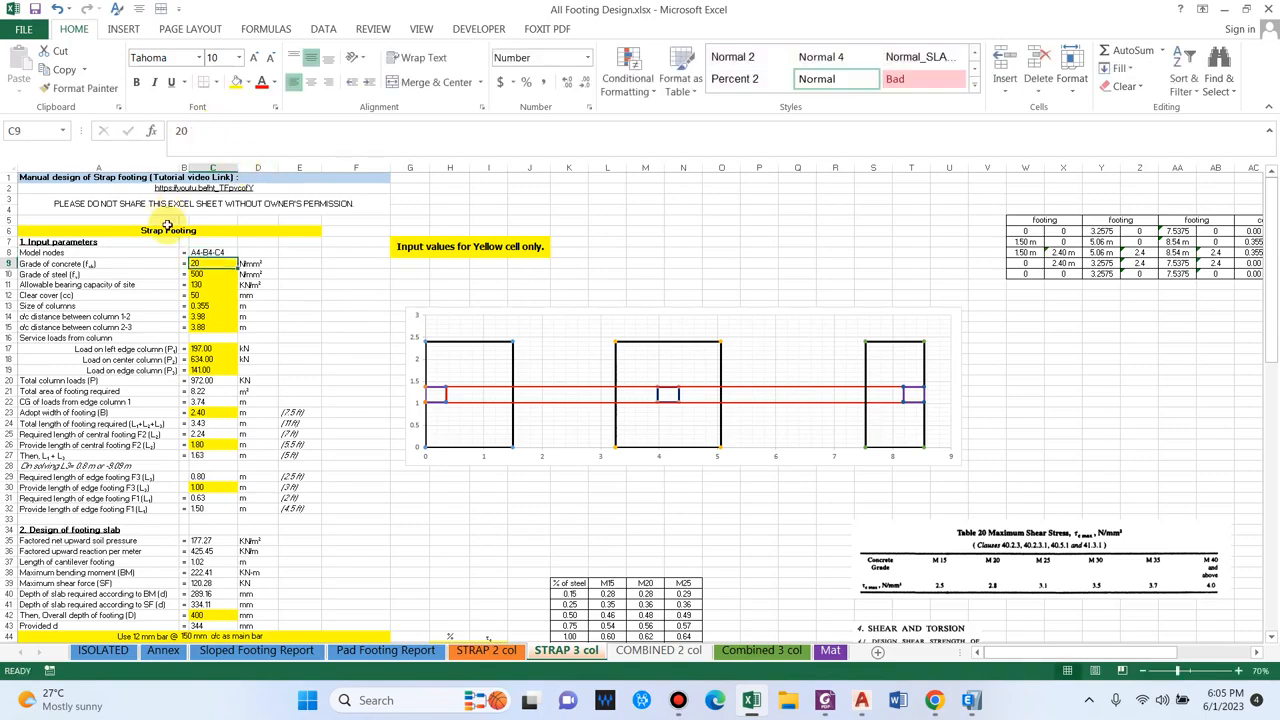
Set the three-column strap footing's allowable bearing capacity of site to 120 kN/m²
scroll(40, 275, "up", 2, "ctrl")
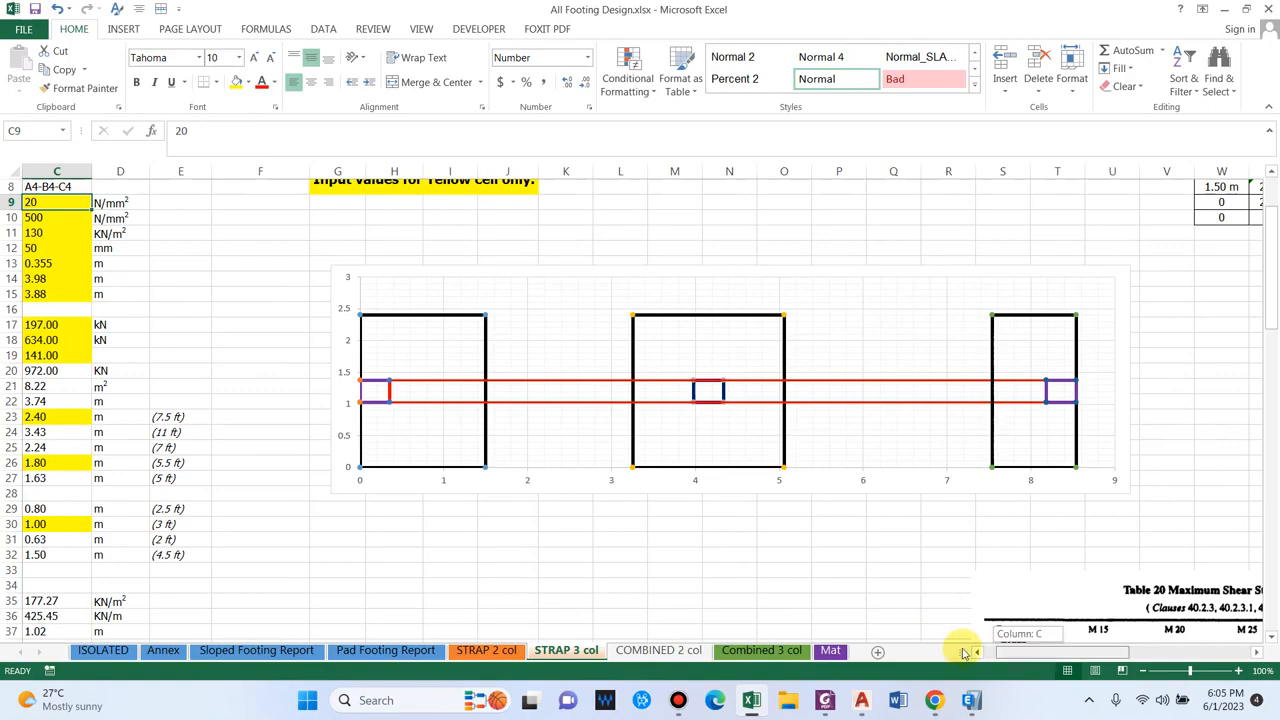
scroll(965, 648, "left", 2)
left_click(314, 220)
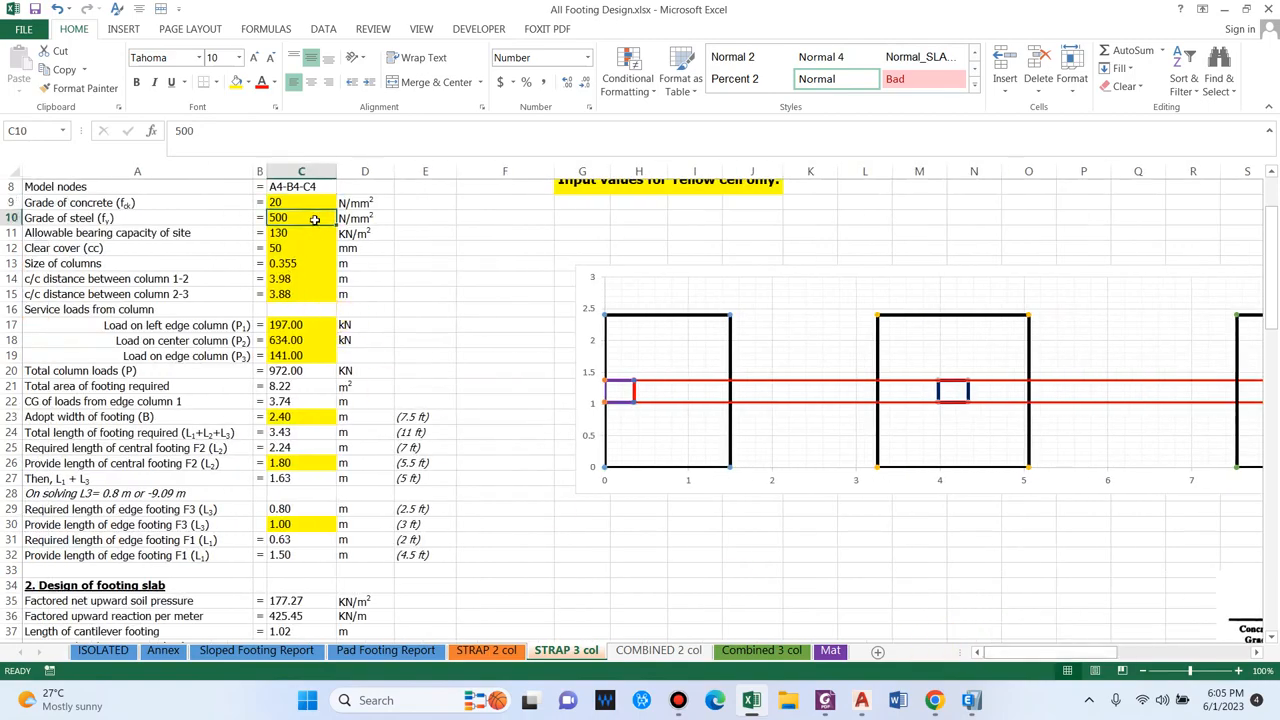
scroll(314, 220, "up", 1)
left_click(160, 279)
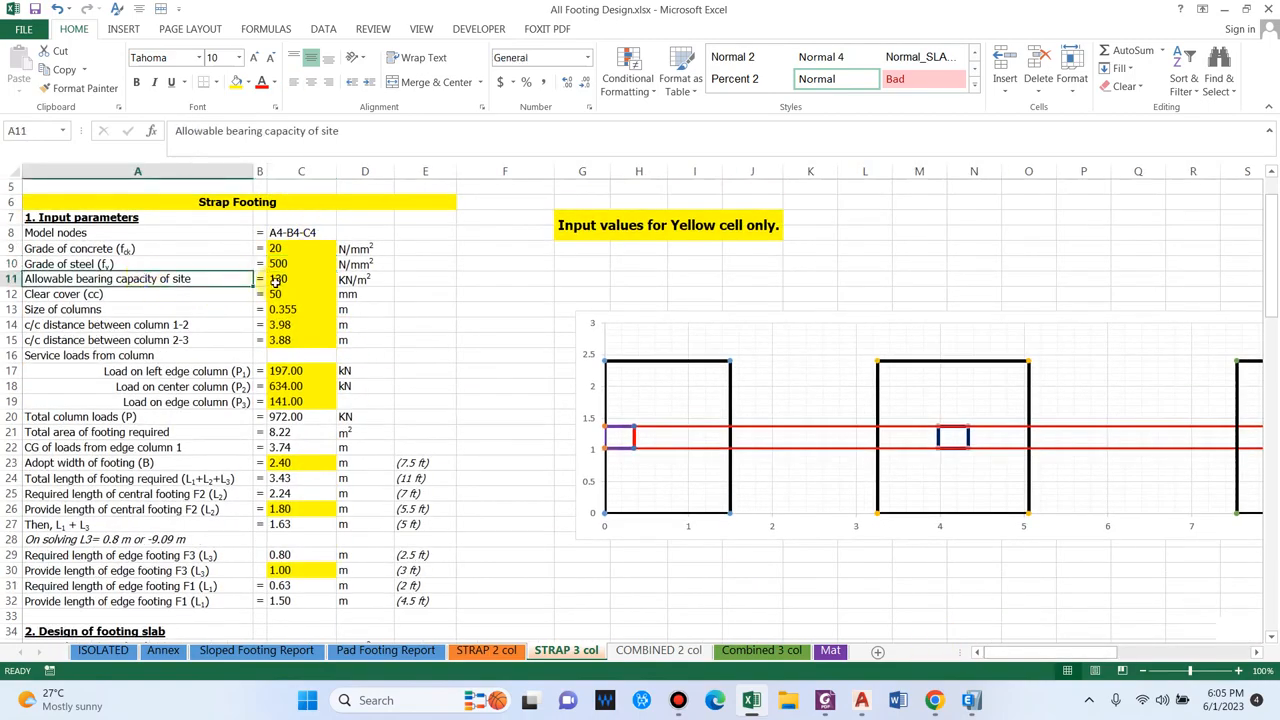
left_click(276, 283)
type("120")
key("Return")
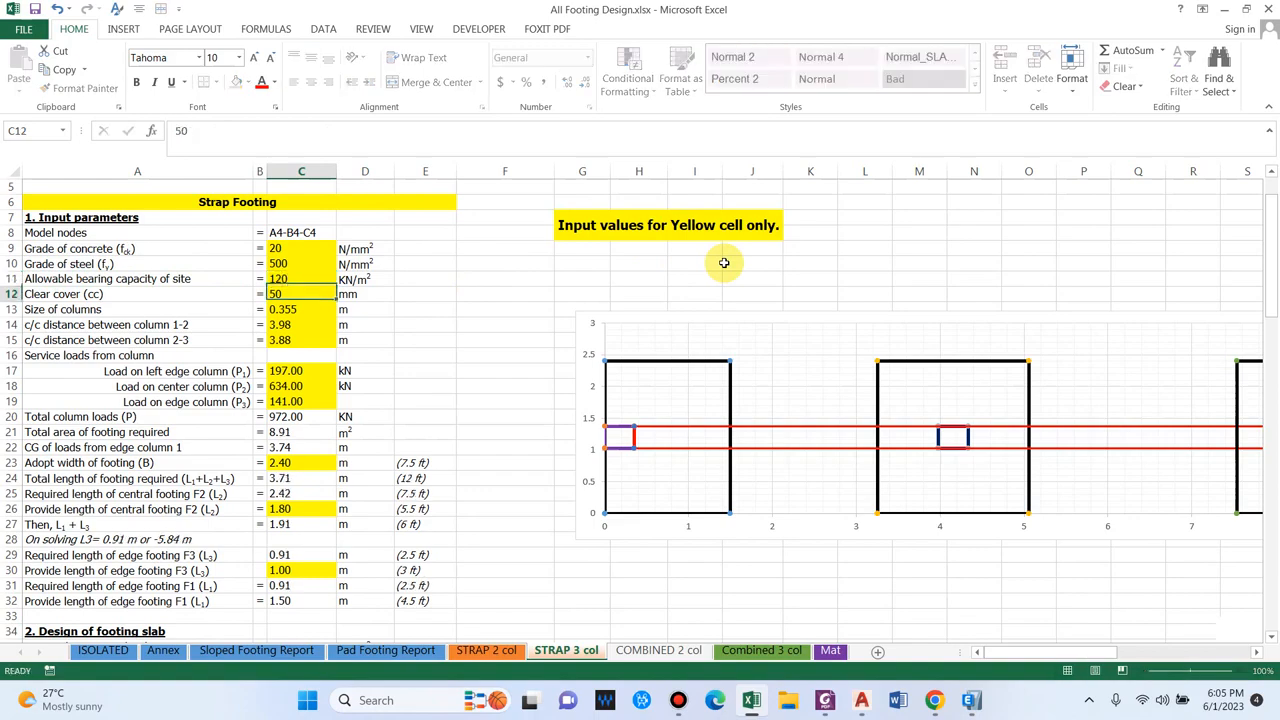
Look up the A-B grid spacing in ETABS and set the c/c distance between column 1-2 to 3.73 m
key("Return")
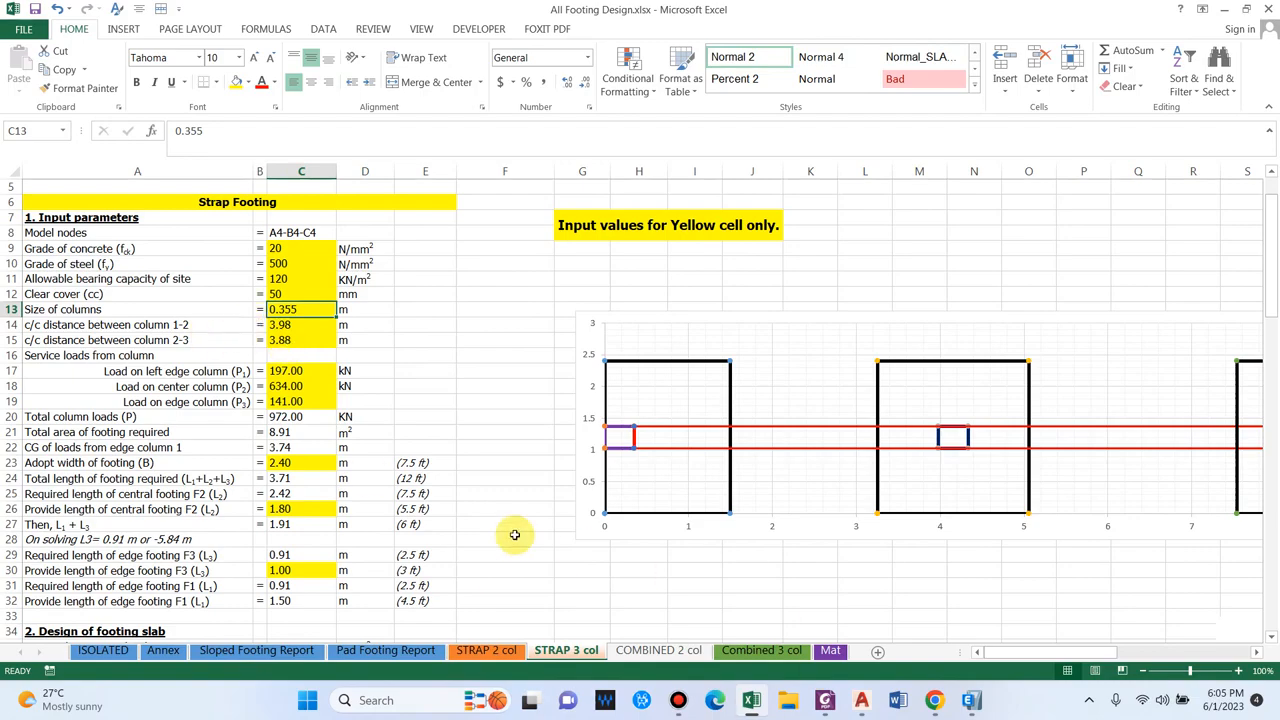
left_click(971, 700)
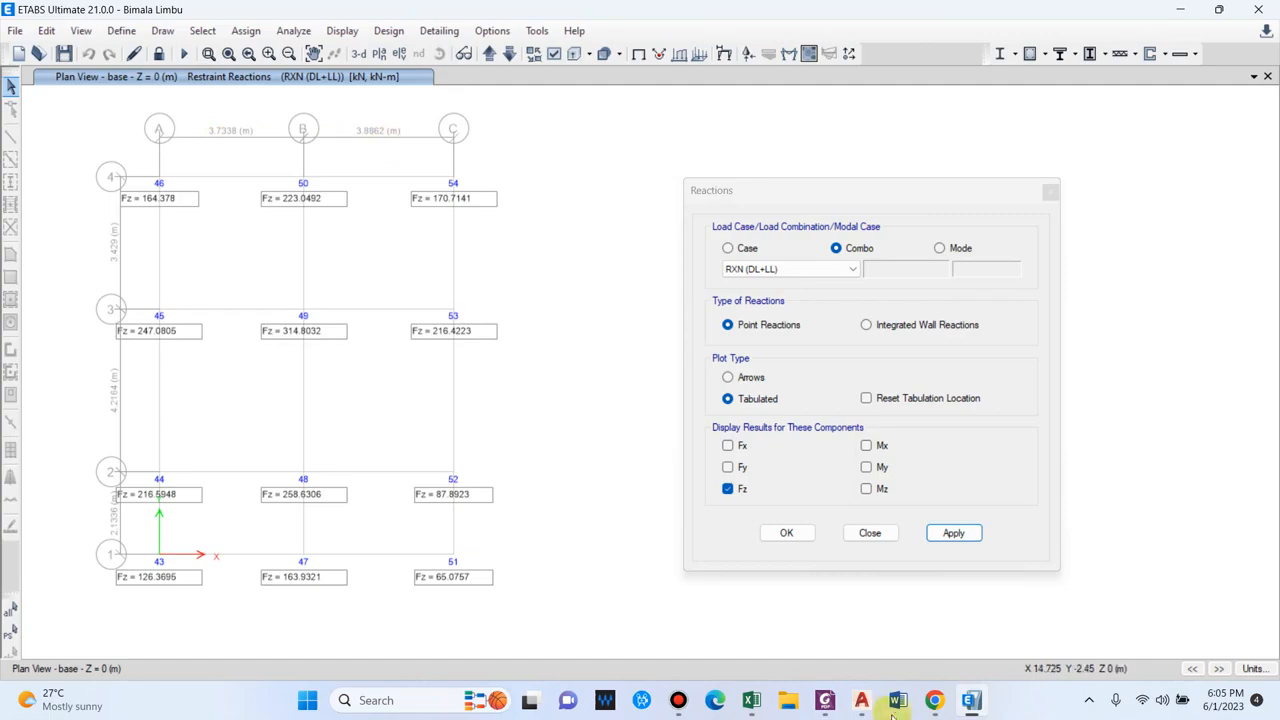
left_click(971, 700)
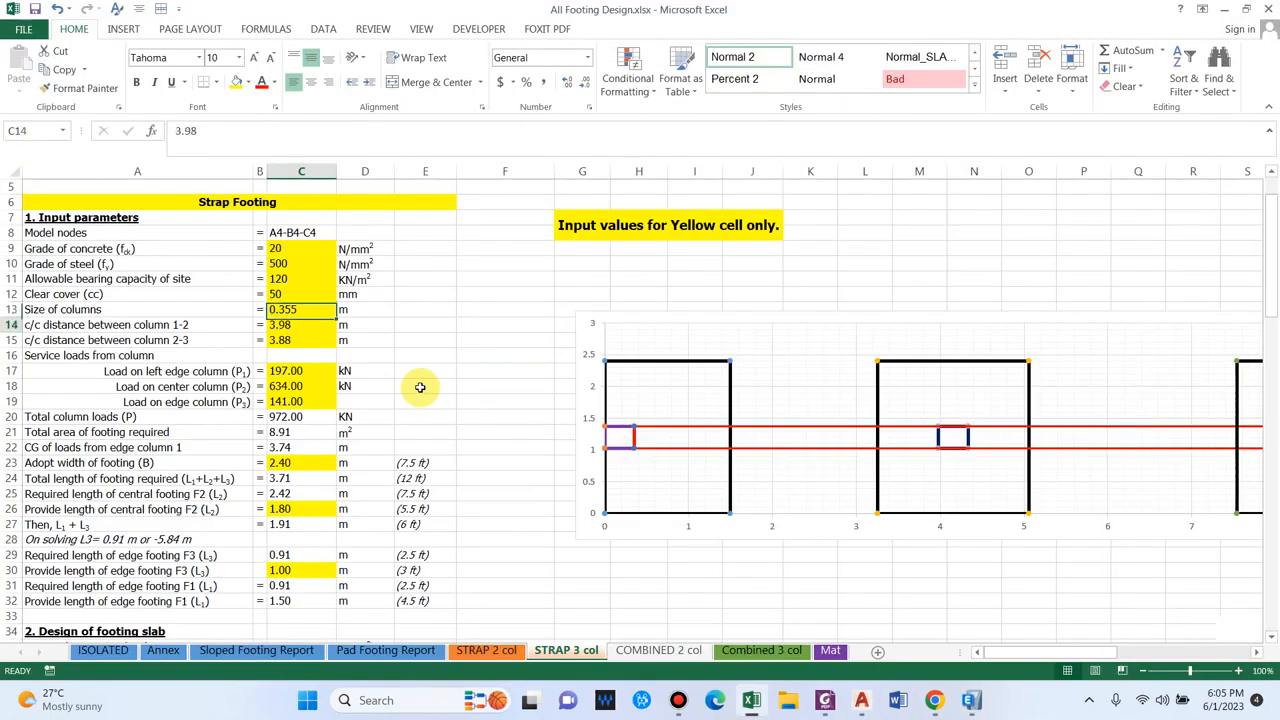
type("3.73")
key("Return")
key("Return")
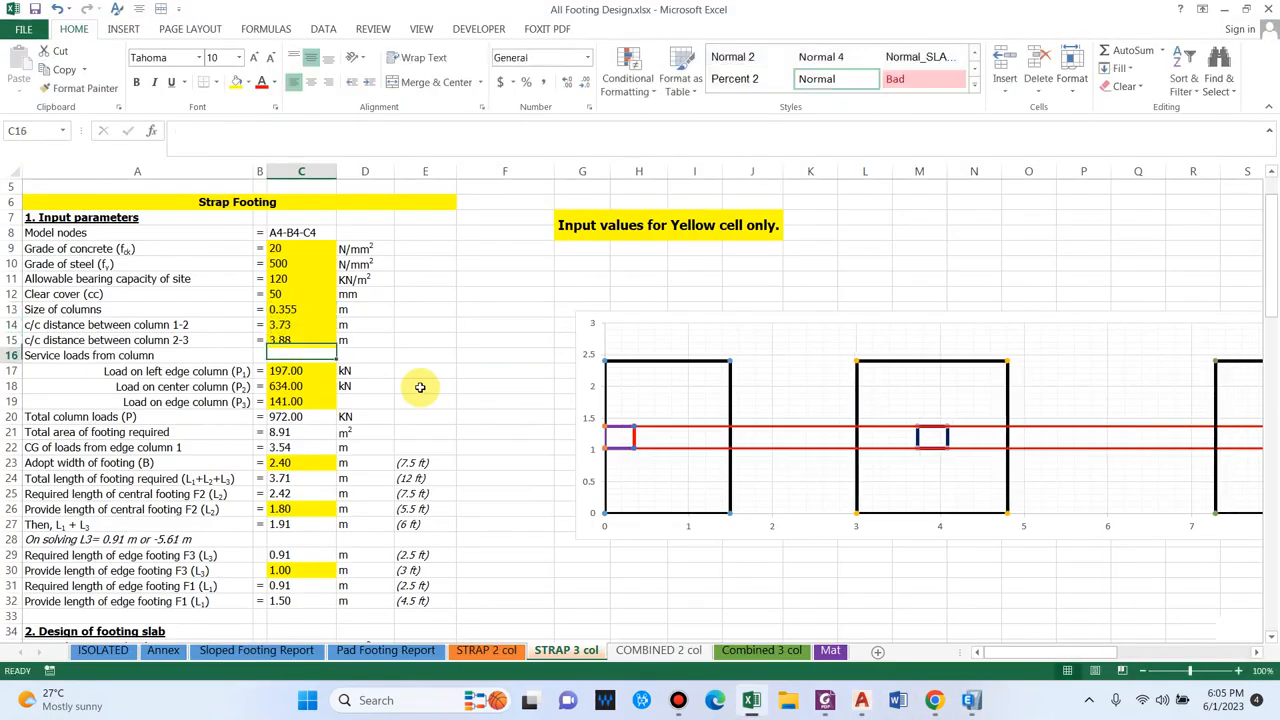
Check the A4, B4 and C4 reactions in ETABS and set the column service loads P1, P2 and P3 to 165, 225 and 170 kN
key("Return")
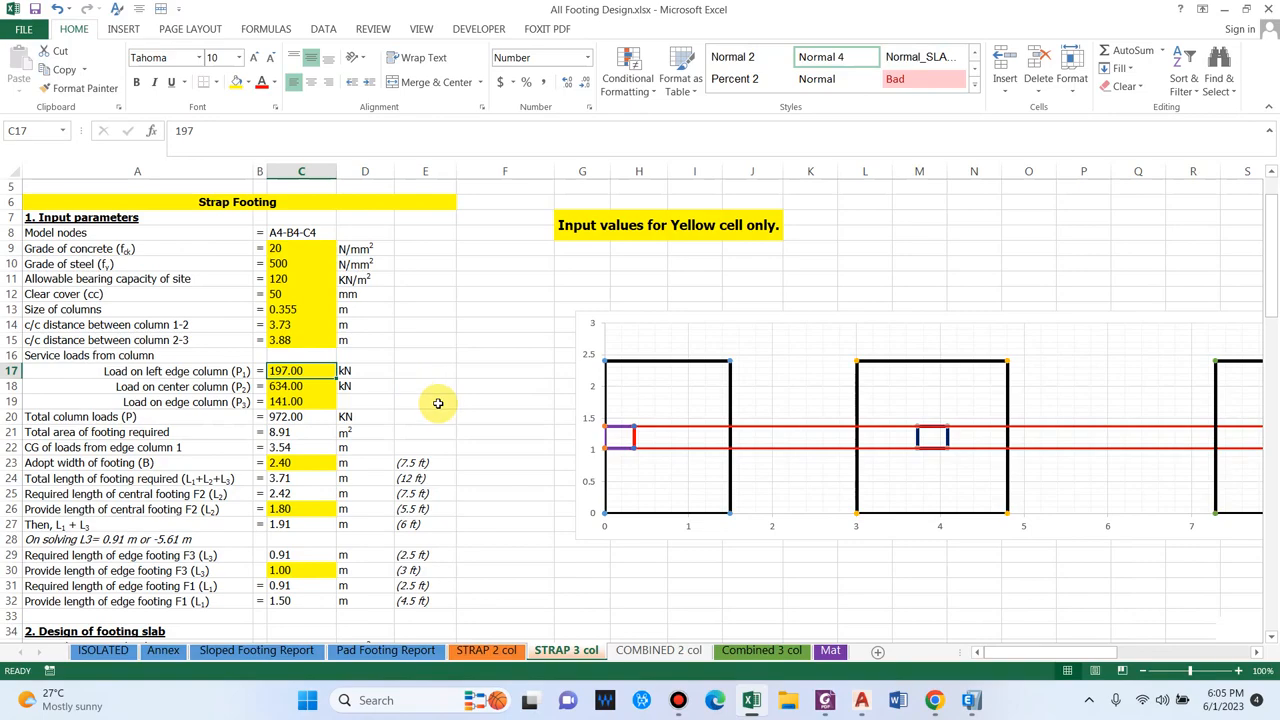
left_click(971, 702)
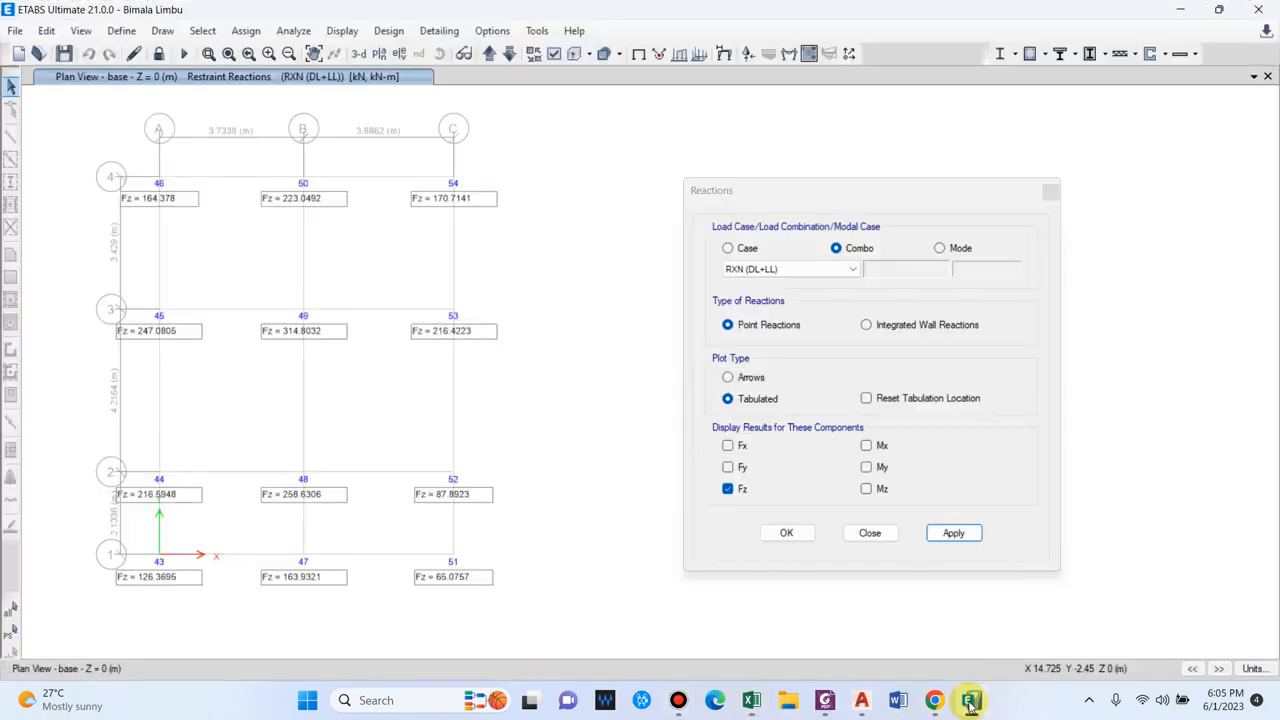
left_click(971, 702)
type("165")
key("Return")
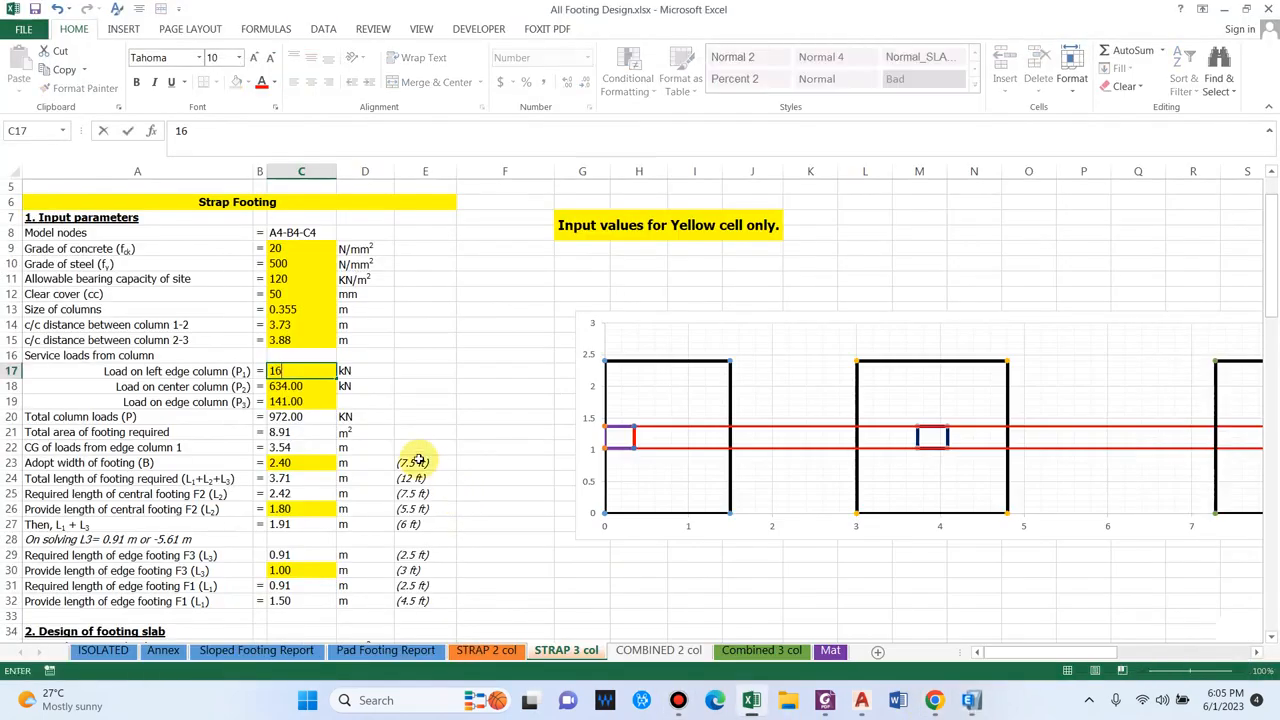
type("225")
key("Return")
type("170")
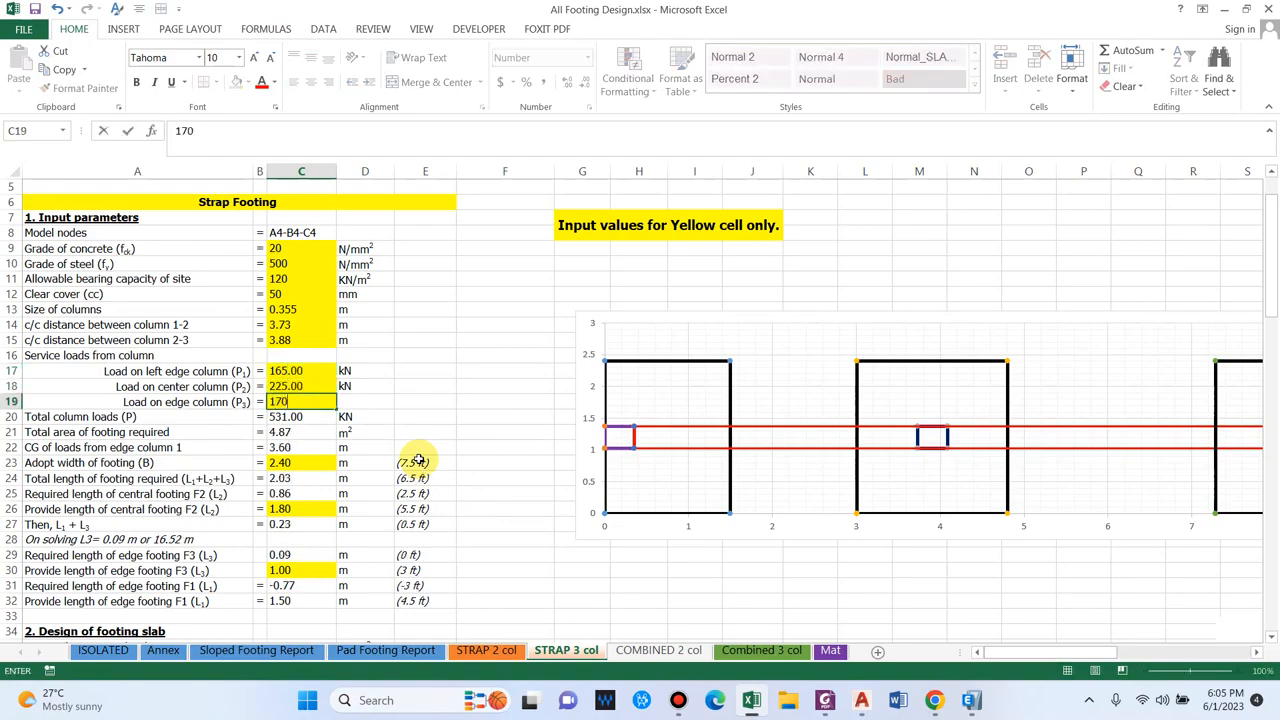
key("Return")
Set the adopted width of footing (B) for the three-column strap footing to 1.6 m
scroll(122, 381, "down", 1)
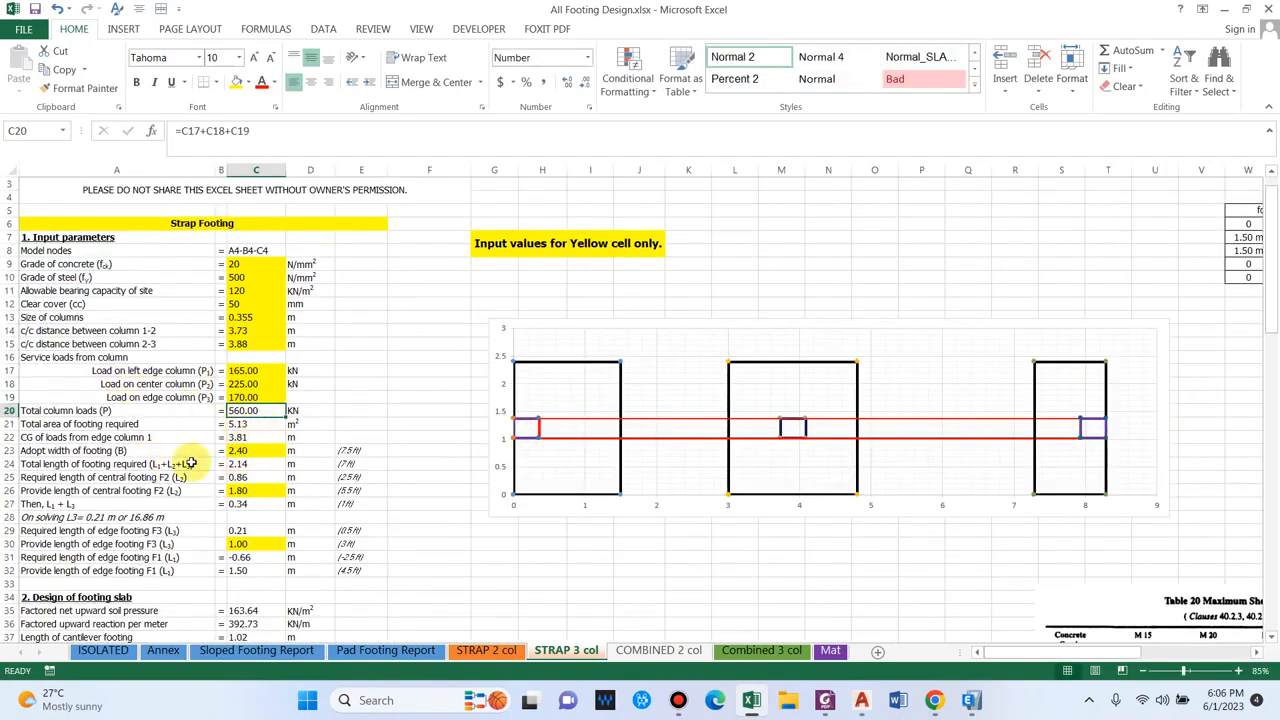
left_click(252, 447)
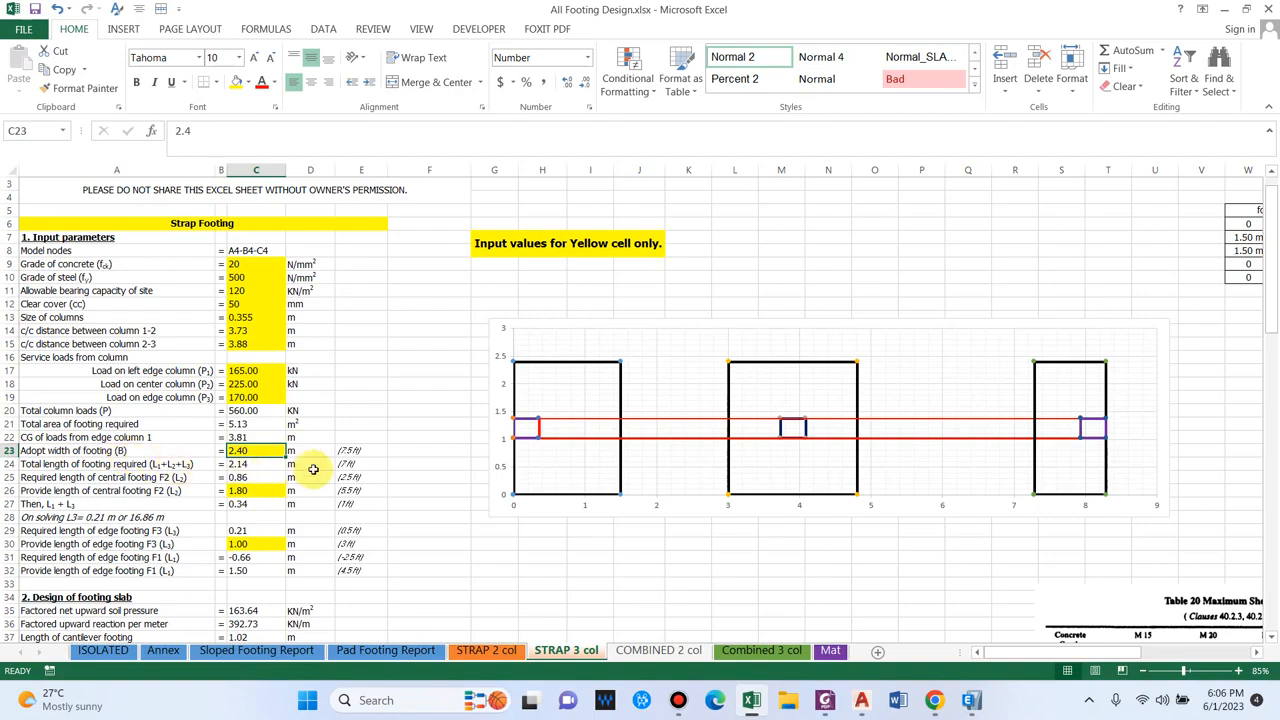
type("1.")
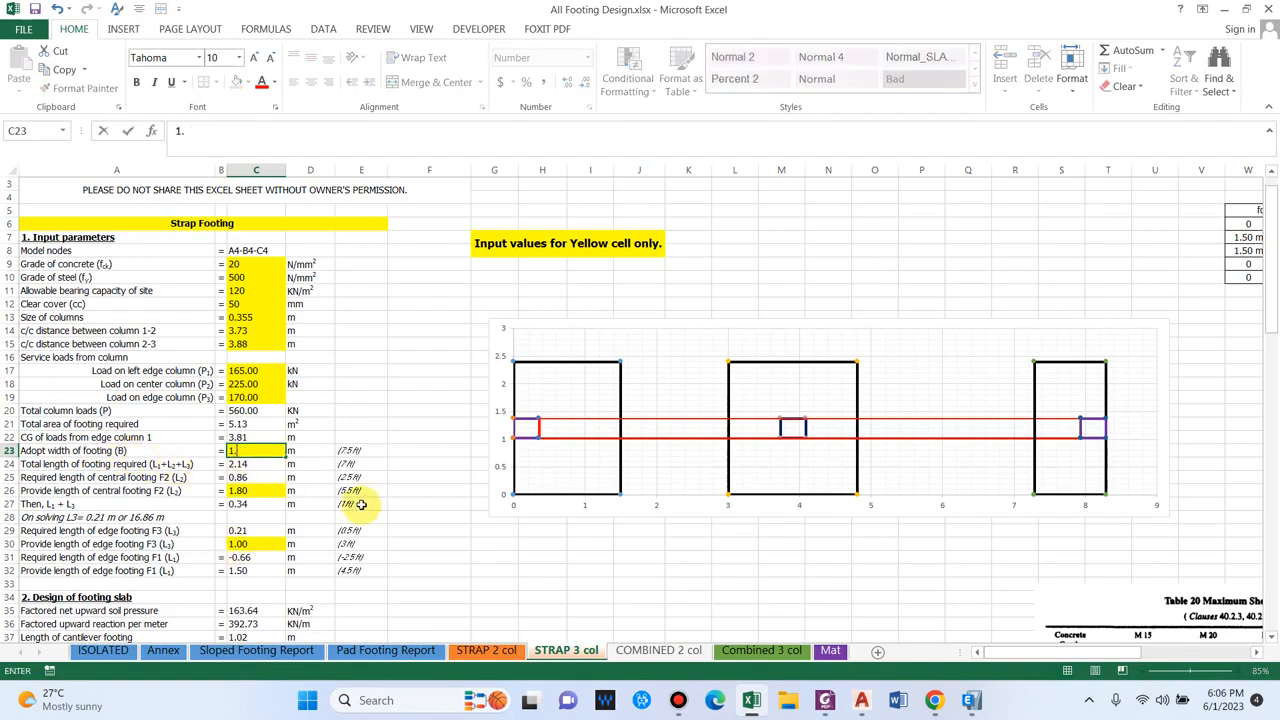
type("6")
key("Return")
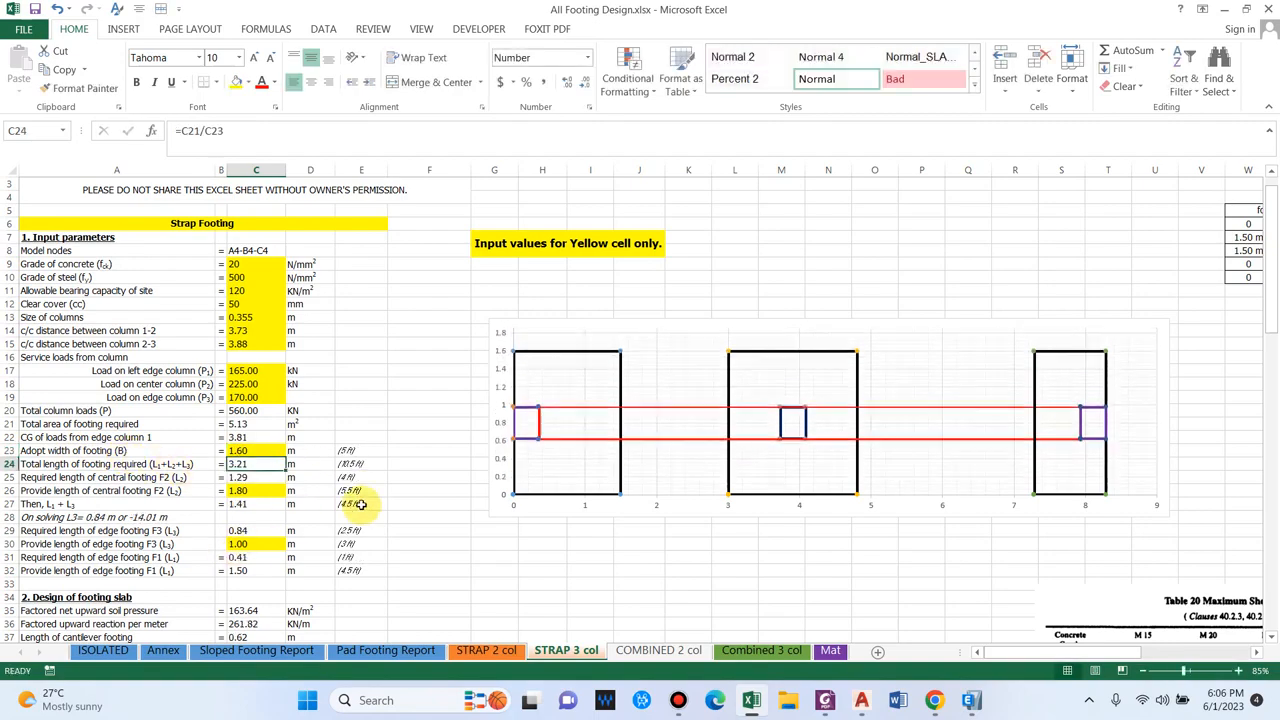
Select the value cell for the provided length of central footing F2 (L2)
left_click(157, 492)
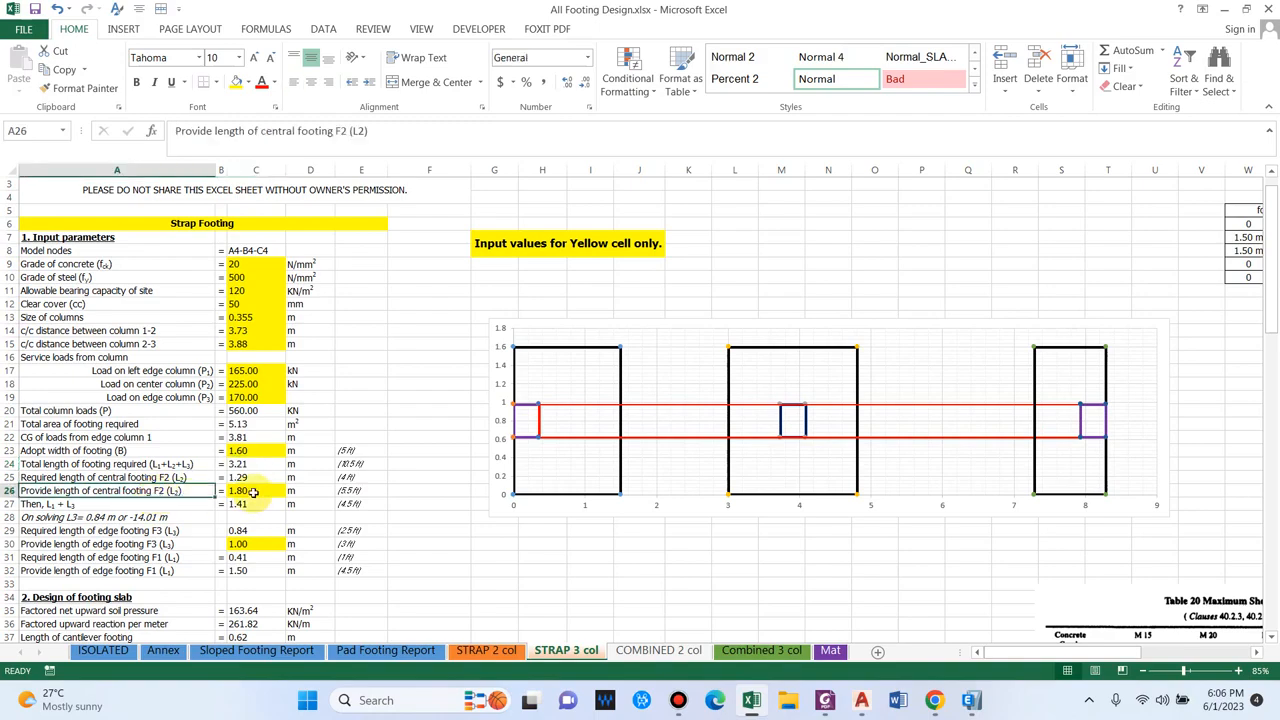
left_click(280, 495)
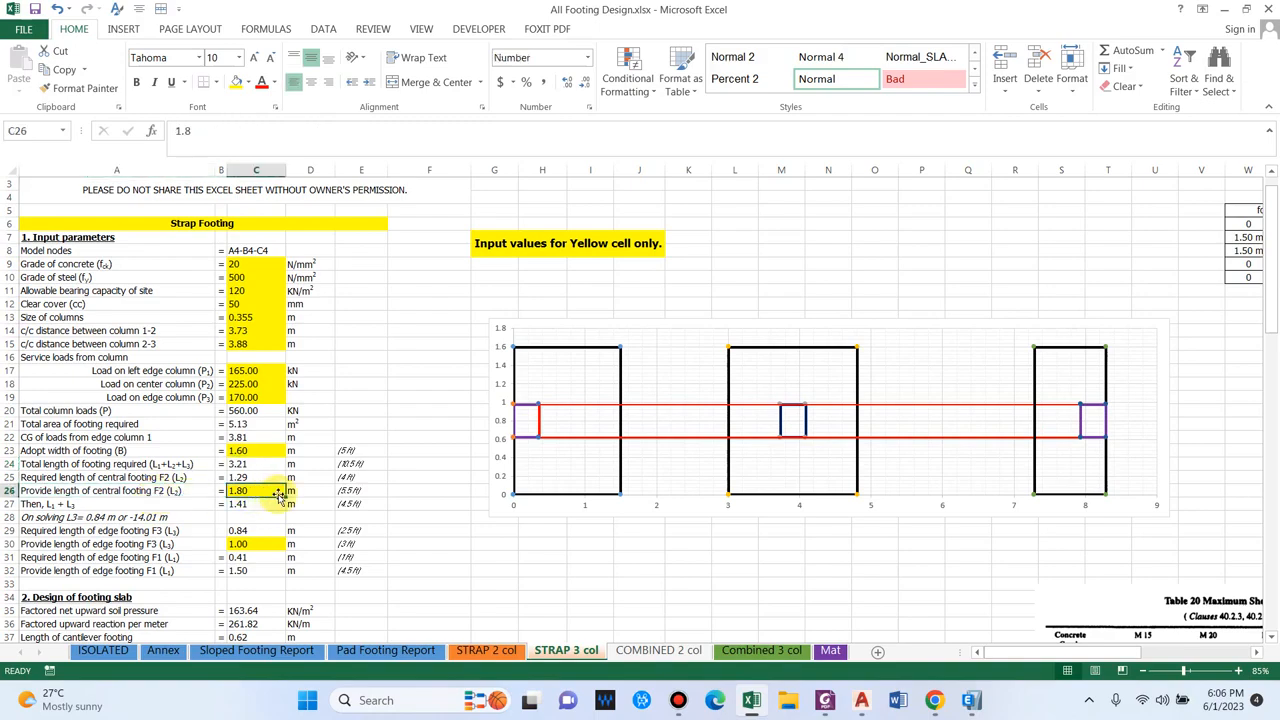
Set the provided lengths of central footing F2 and edge footing F3 to 1.6 m
left_click(243, 479)
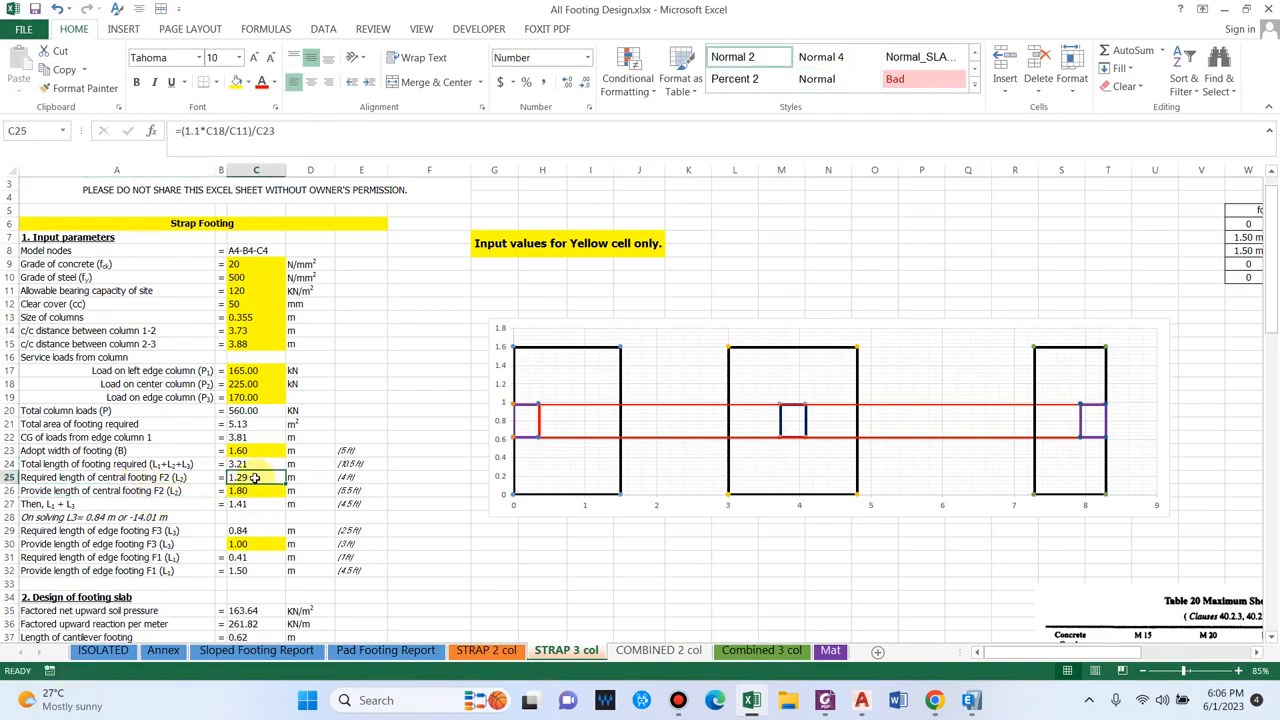
left_click(256, 492)
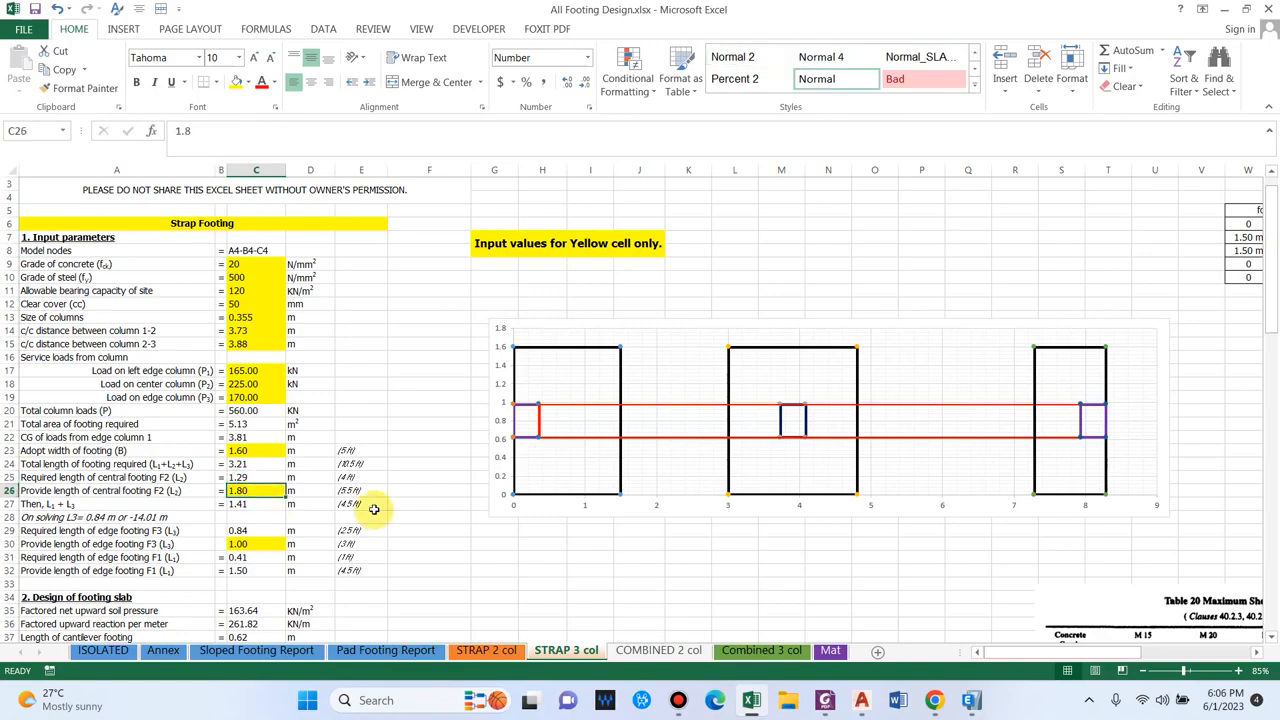
type("1.6")
key("Return")
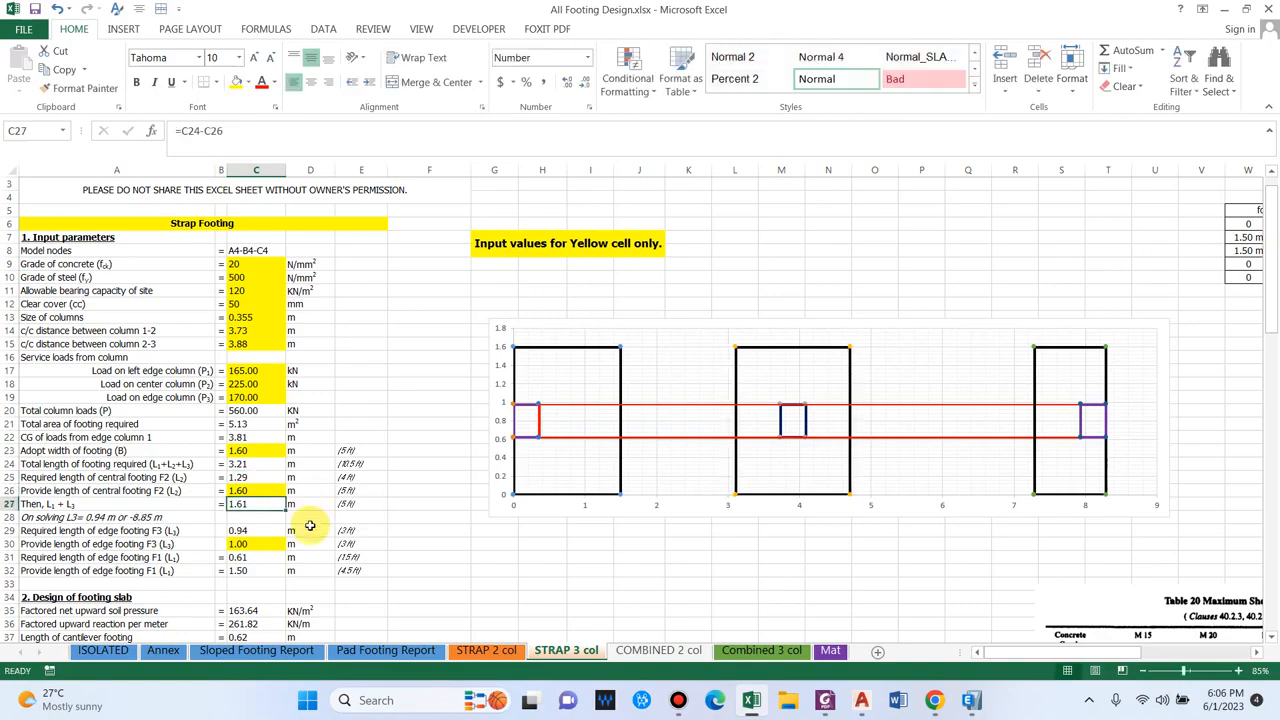
scroll(310, 525, "down", 1)
key("Down")
key("Down")
key("Down")
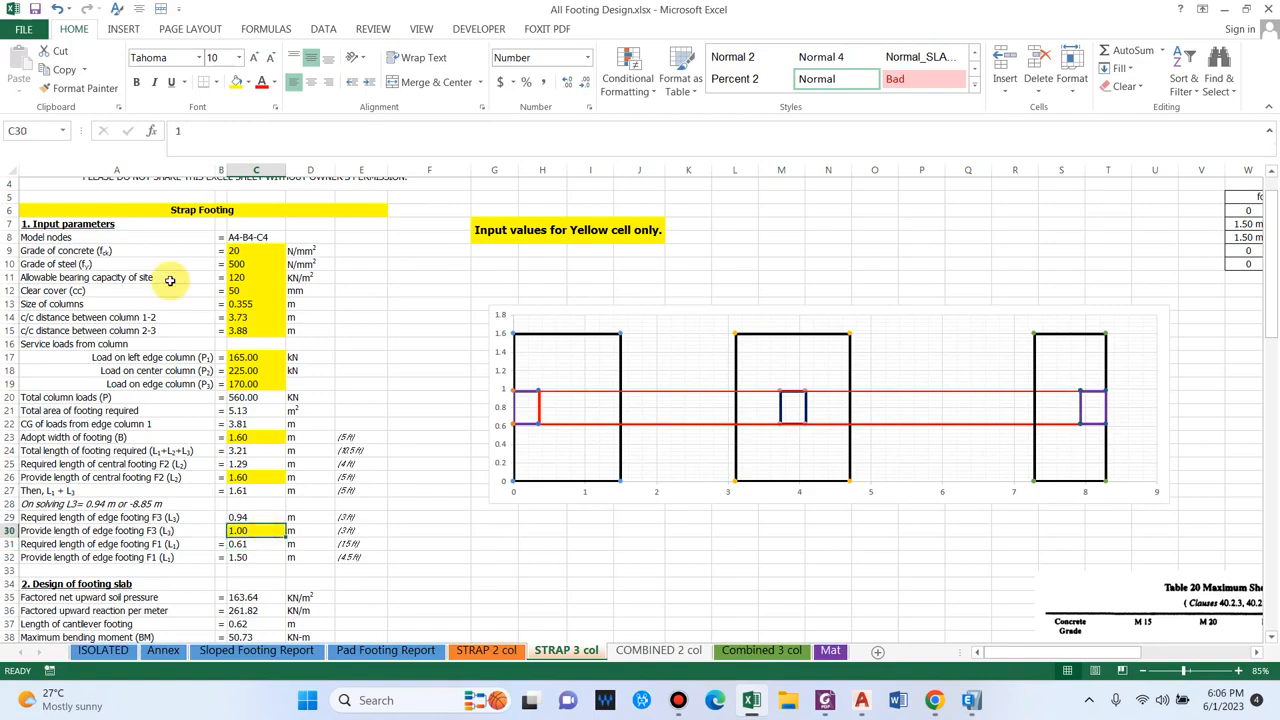
type("1.6")
key("Return")
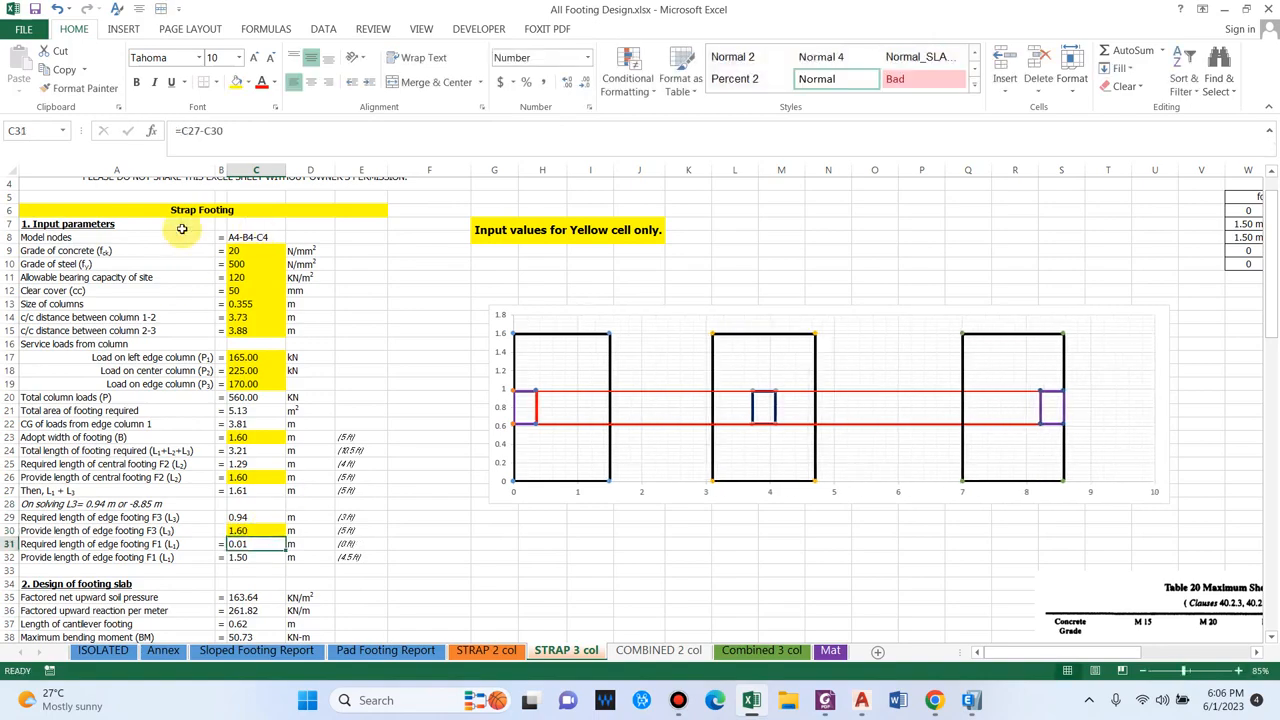
Set the adopted footing width and the provided length of central footing F2 to 1.5 m
left_click(245, 557)
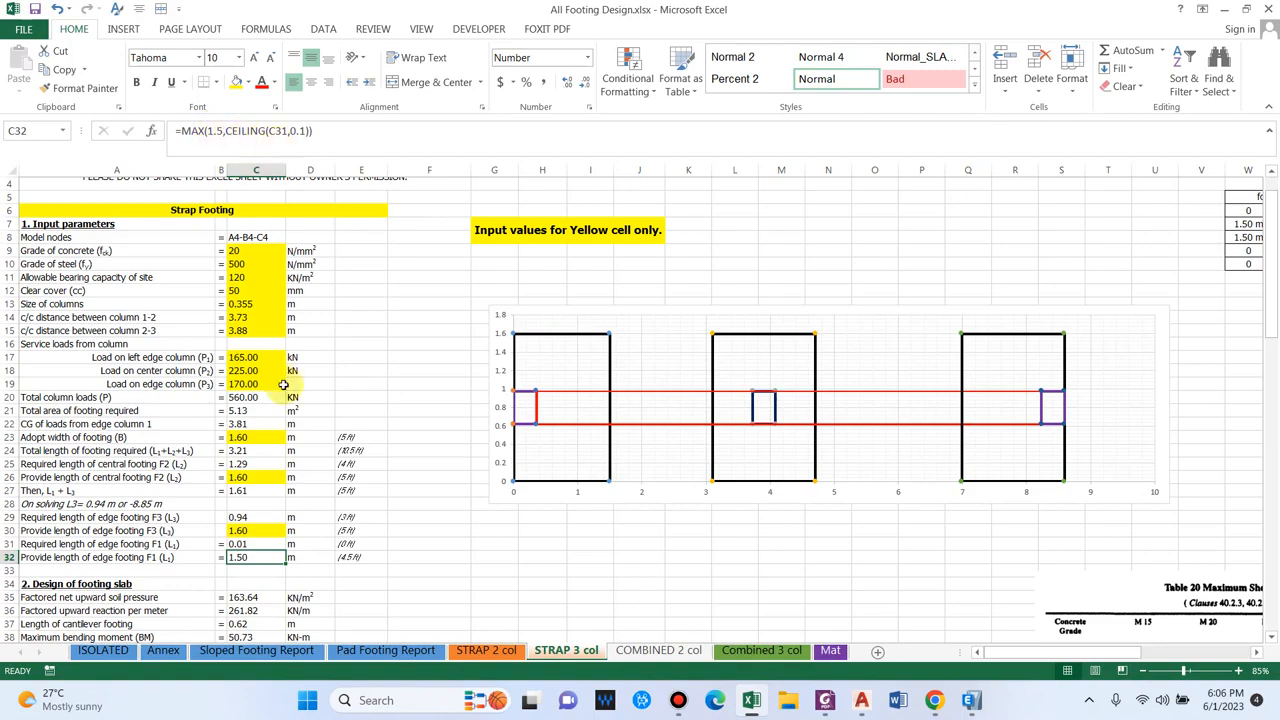
left_click(266, 438)
type("1.5")
key("Return")
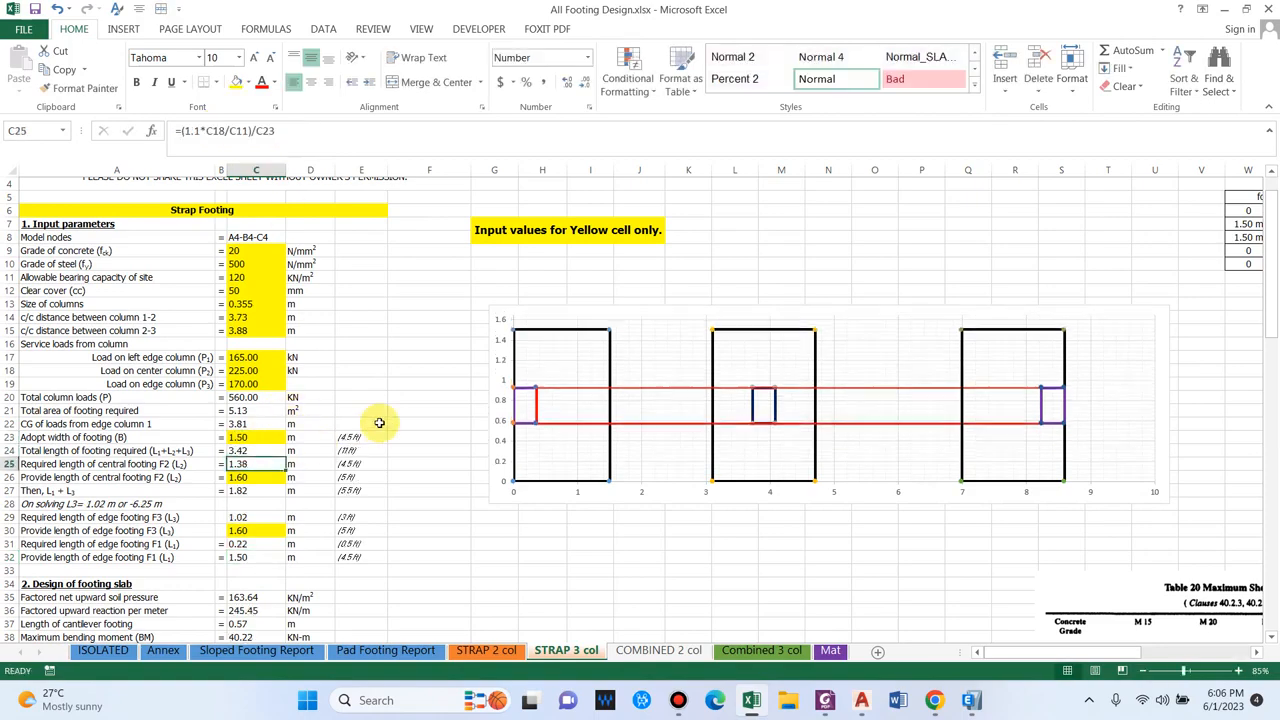
key("Down")
key("Down")
type("1.5")
key("Return")
key("Down")
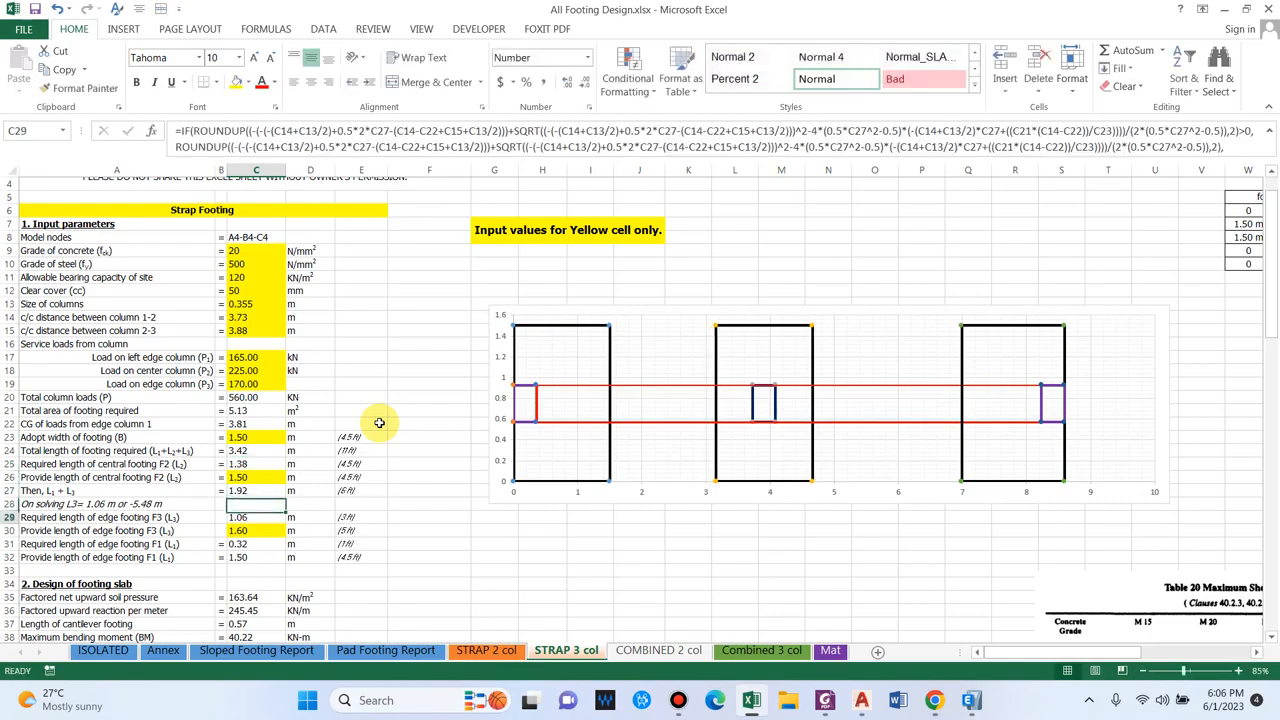
Set the provided length of edge footing F3 to 1.5 m
key("Down")
key("Down")
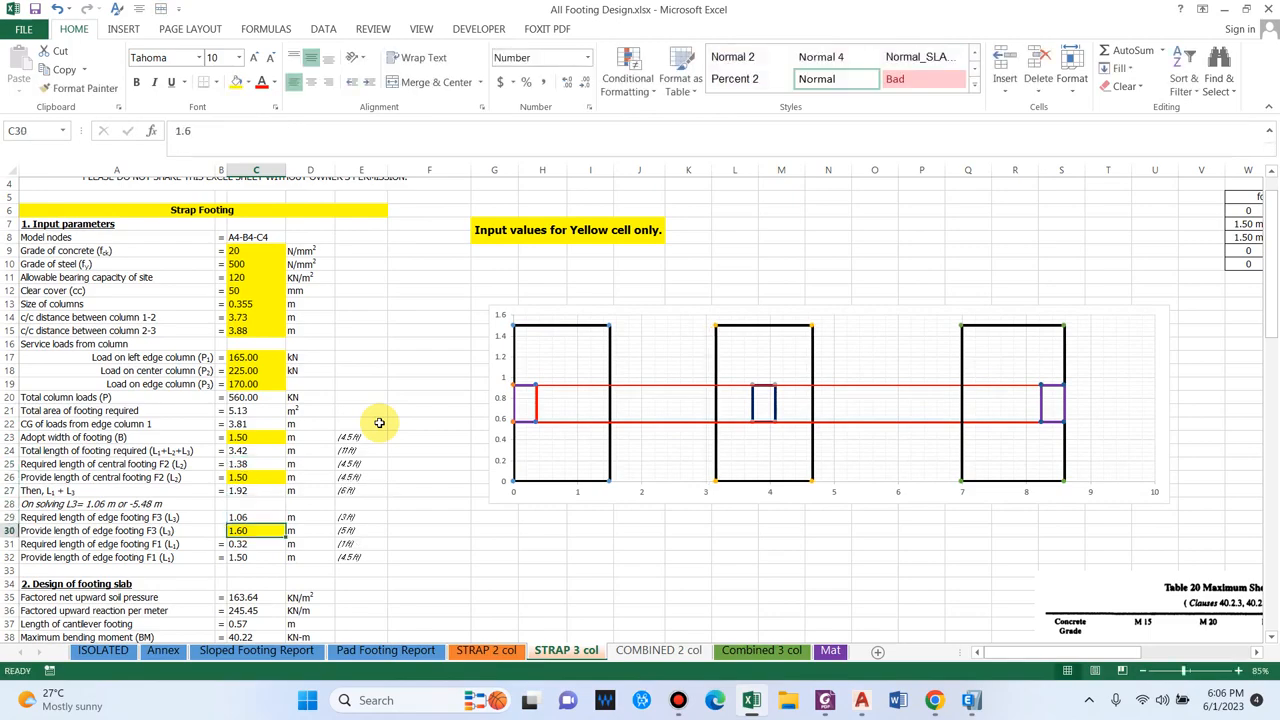
type("1.6")
key("Return")
Undo the last three footing dimension changes to compare the layouts, and redo them to restore the 1.5 m values
key("Up")
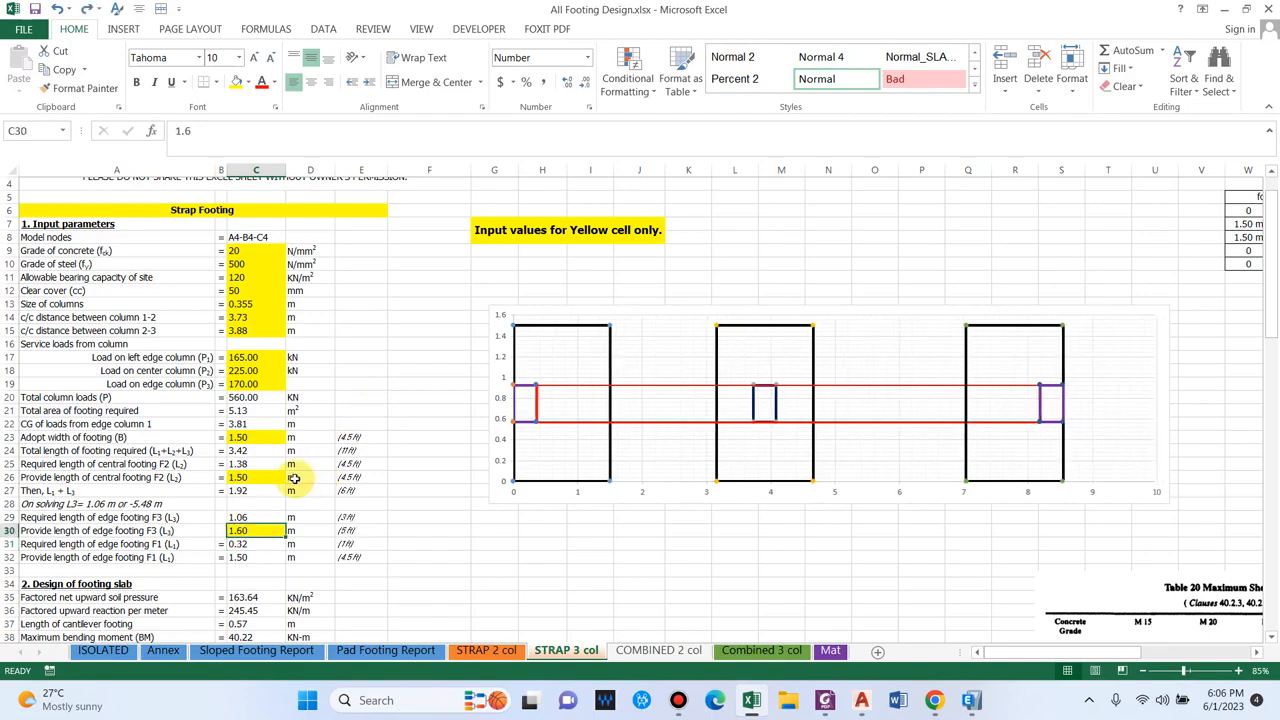
left_click(294, 479)
type("1.60")
key("Up")
key("Up")
key("Up")
type("1.60")
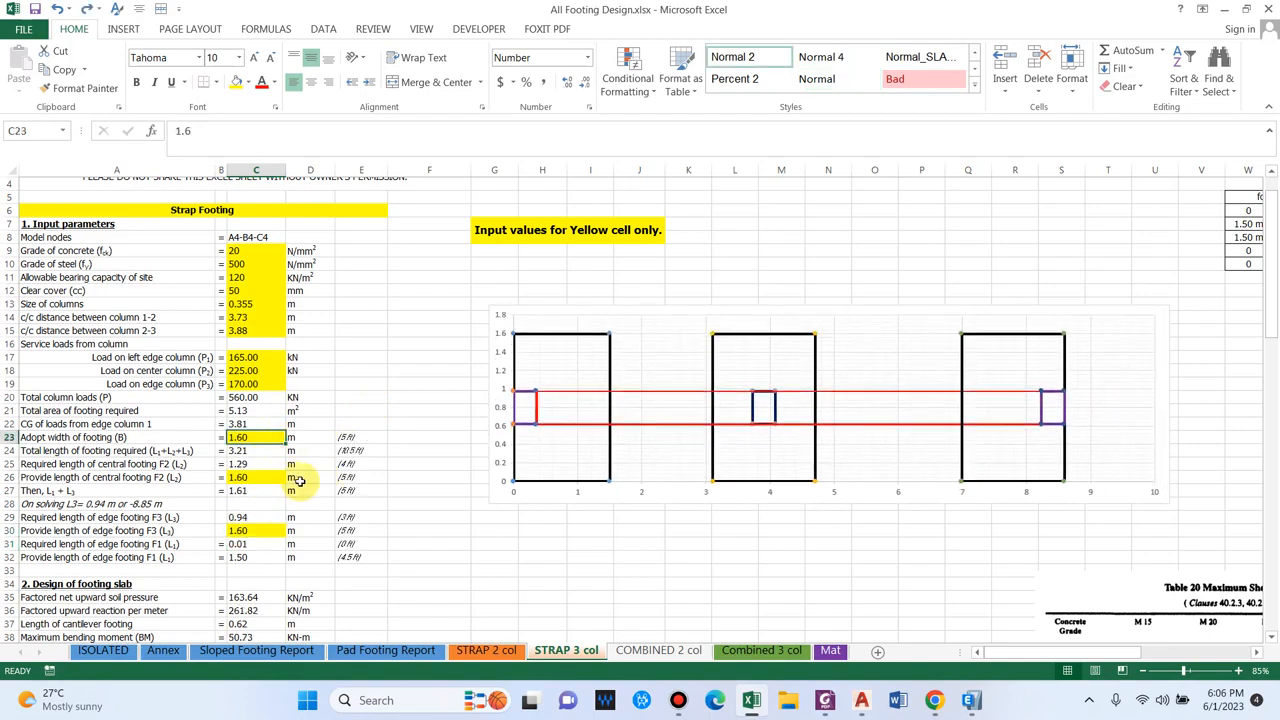
key("ctrl+z")
key("ctrl+z")
key("ctrl+z")
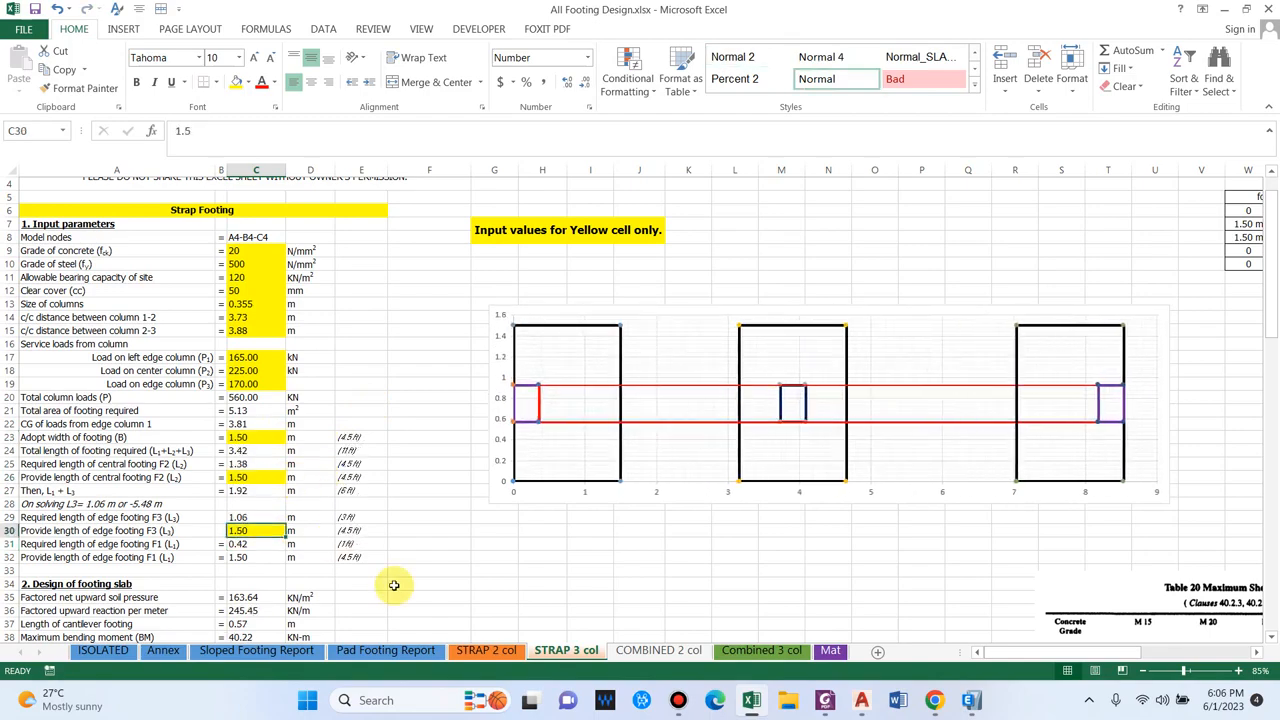
Set the overall depth of the footing slab to 350 mm in the slab design section
left_click(530, 586)
scroll(340, 478, "down", 1)
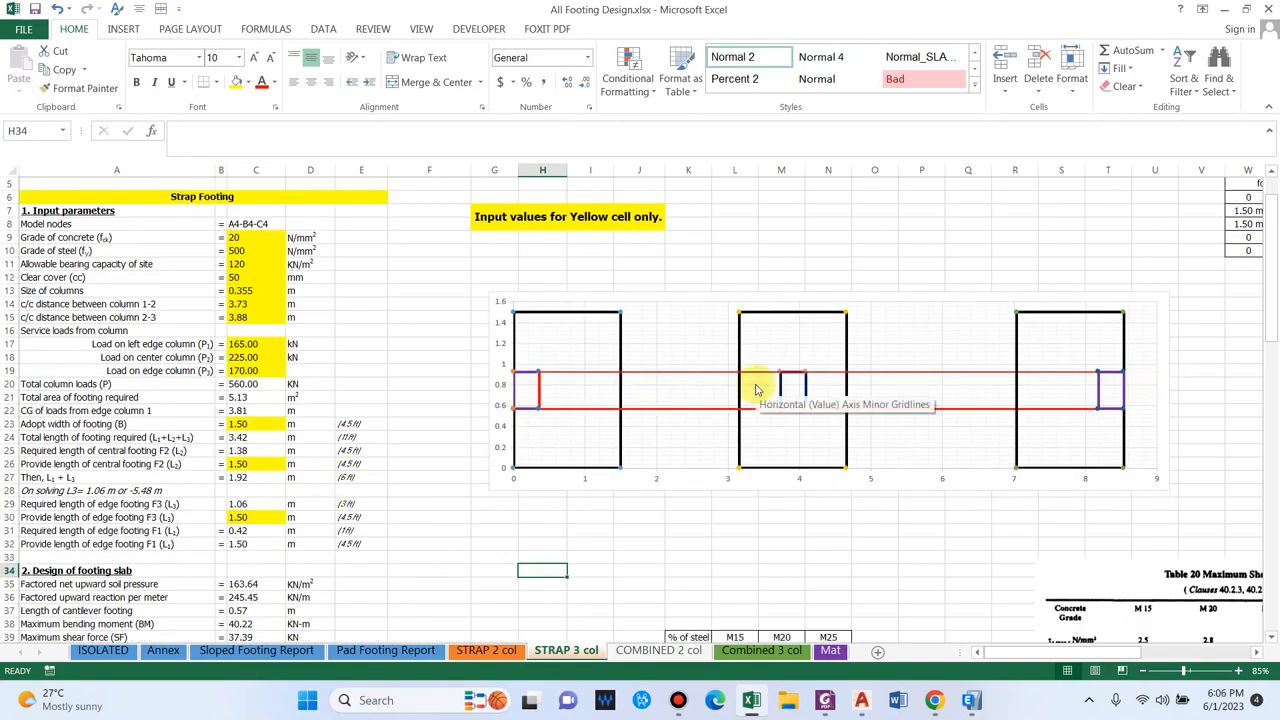
scroll(529, 397, "down", 3)
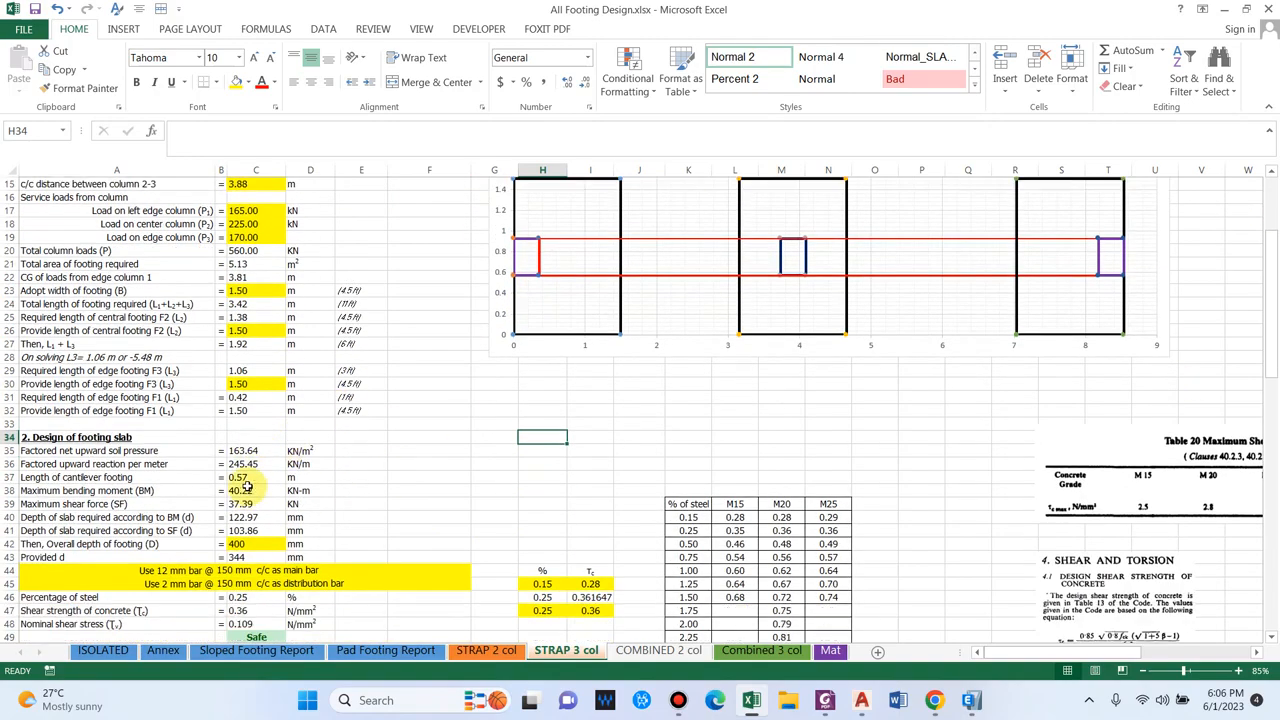
scroll(260, 520, "down", 1)
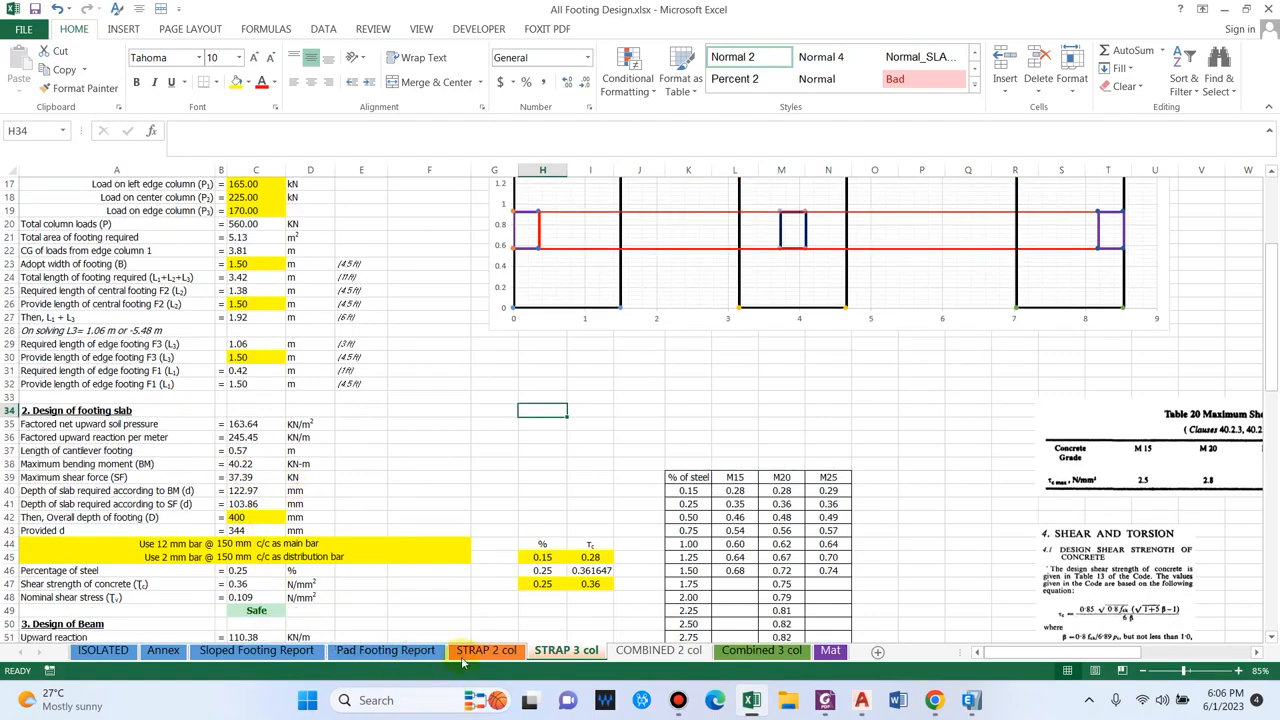
scroll(330, 520, "down", 1)
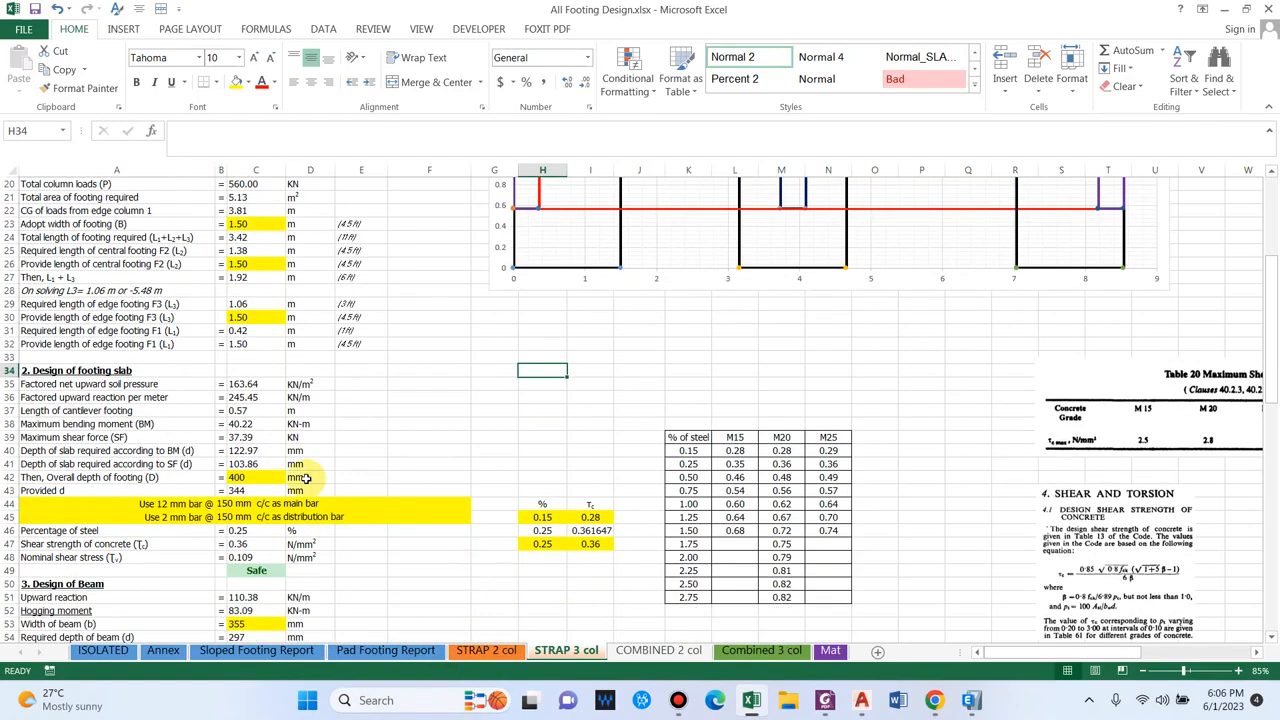
left_click(256, 477)
left_click(263, 456)
left_click(263, 477)
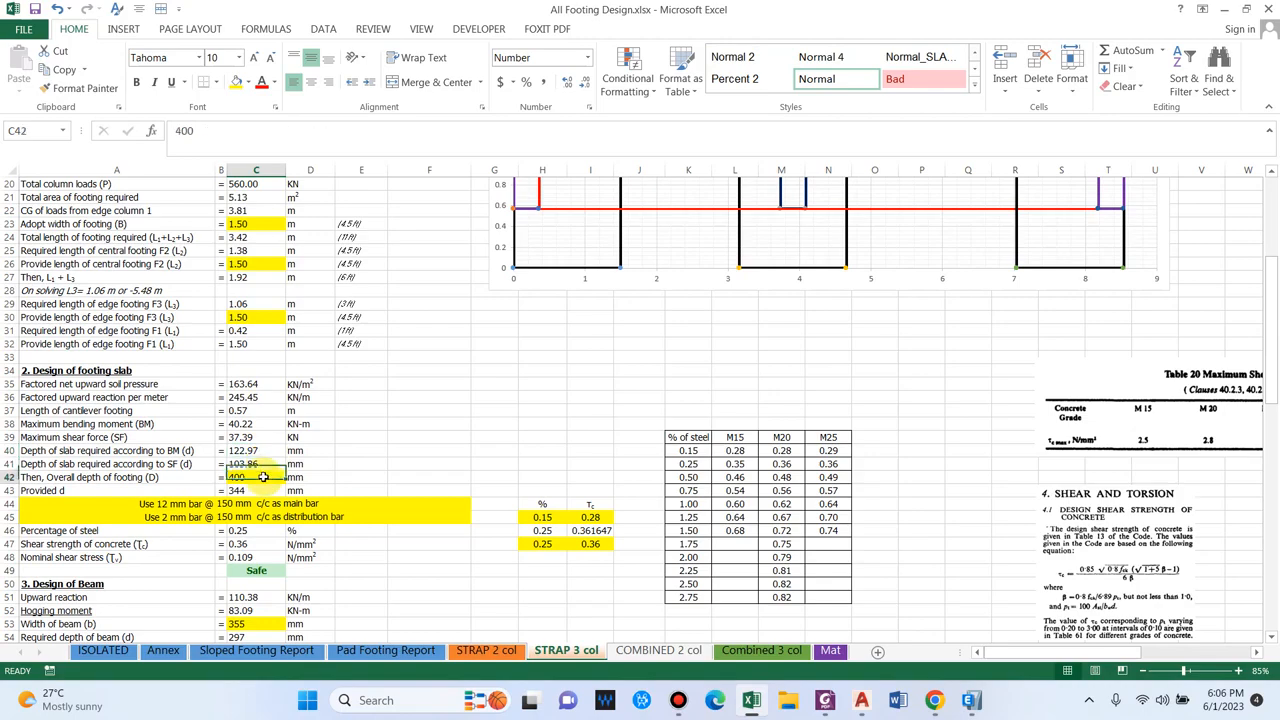
type("350")
key("Return")
Set the adopted depth D of the strap beam to 400 mm
scroll(250, 520, "down", 1)
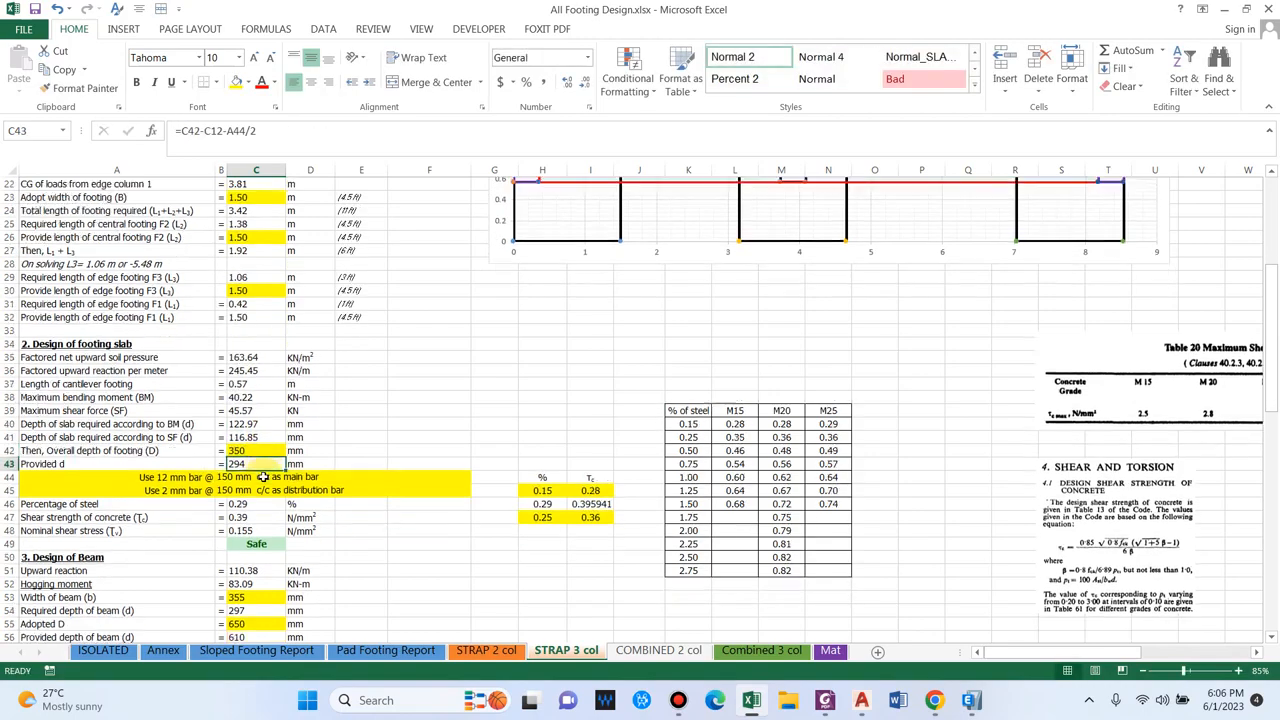
left_click(244, 571)
scroll(240, 560, "down", 1)
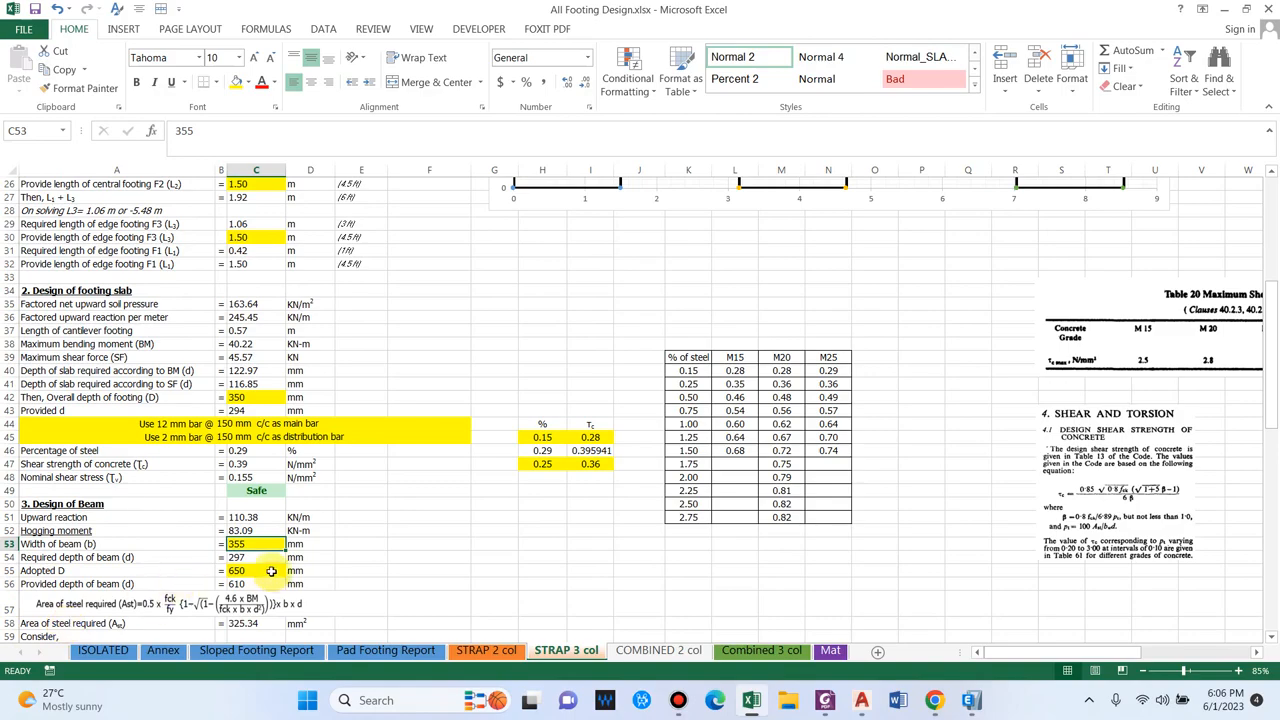
type("40")
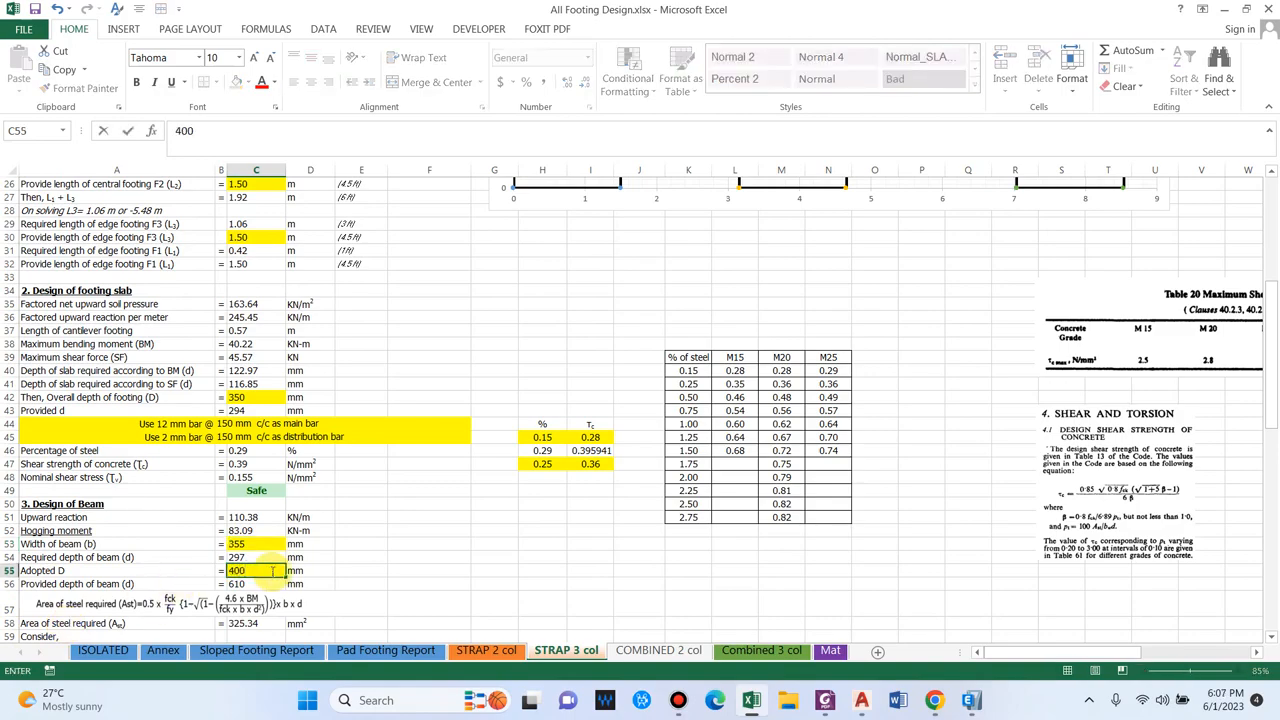
type("0")
key("Return")
Set the width of the strap beam to 300 mm
scroll(260, 560, "down", 1)
left_click(245, 503)
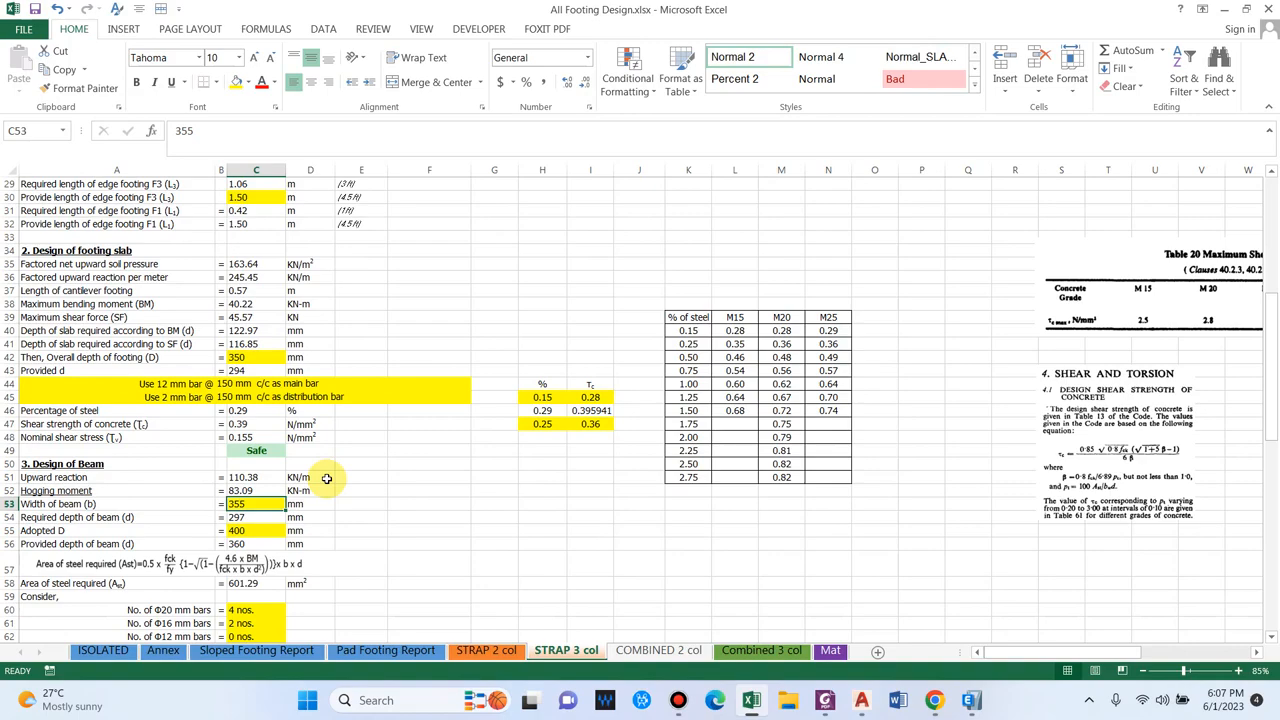
scroll(288, 548, "down", 1)
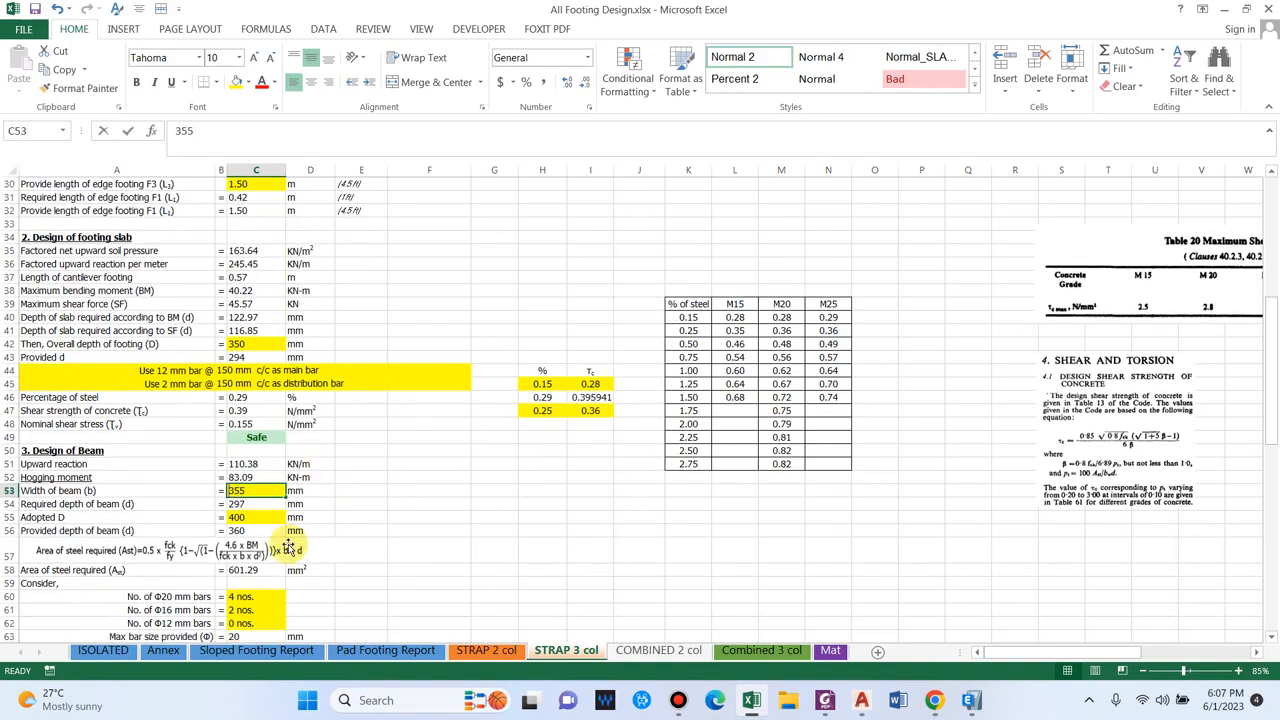
type("300")
key("Return")
Review the beam reinforcement checks, the footing slab and strap beam summary, and the footing layout chart
scroll(288, 545, "down", 2)
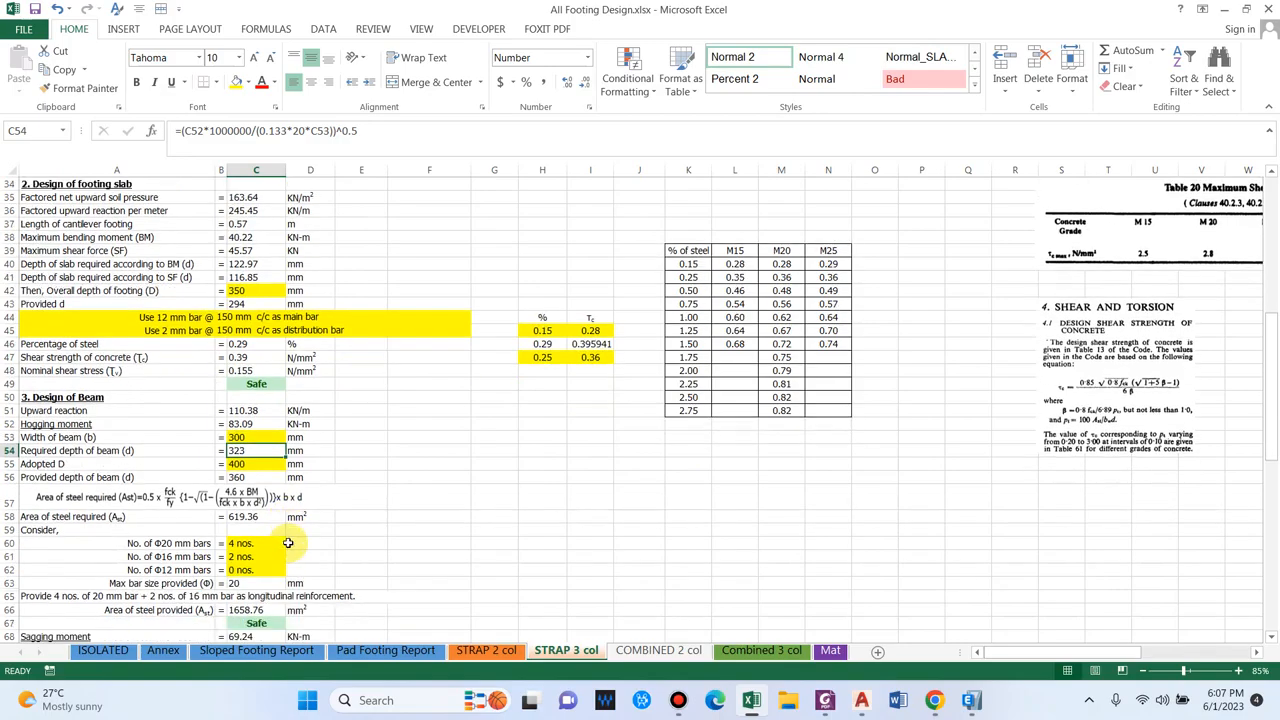
scroll(288, 543, "down", 8)
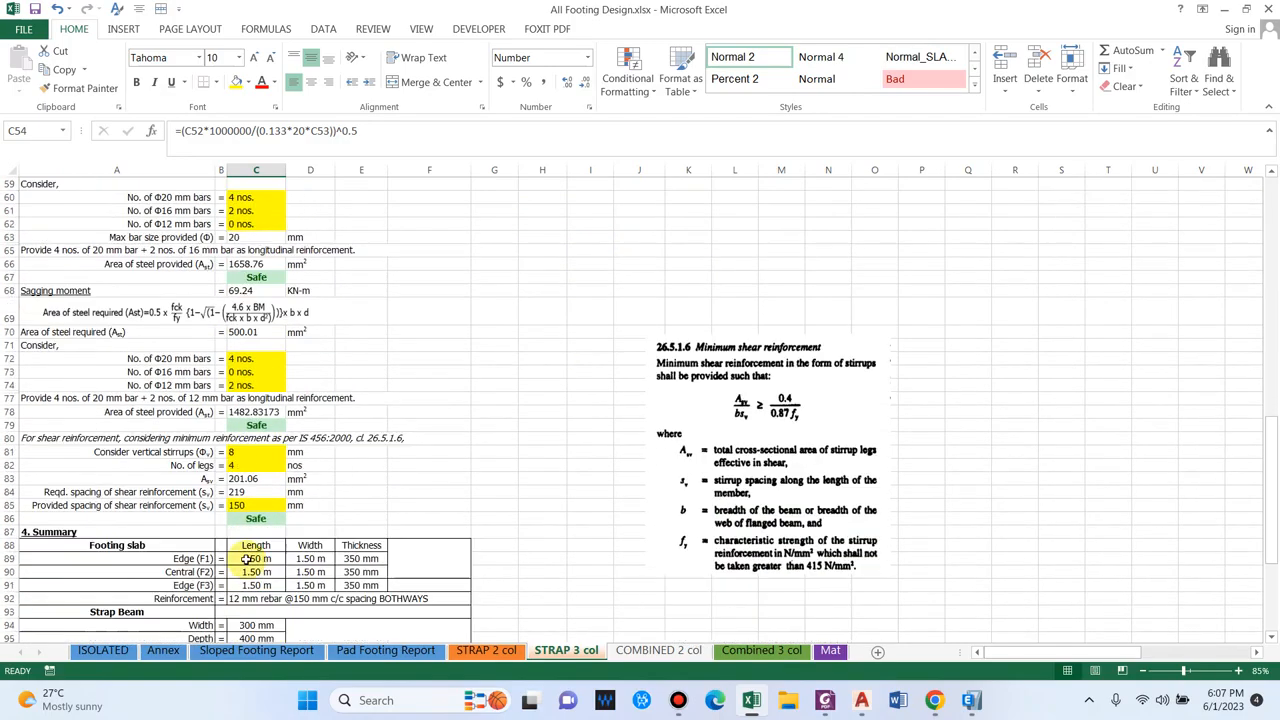
scroll(247, 560, "down", 2)
left_click(57, 451)
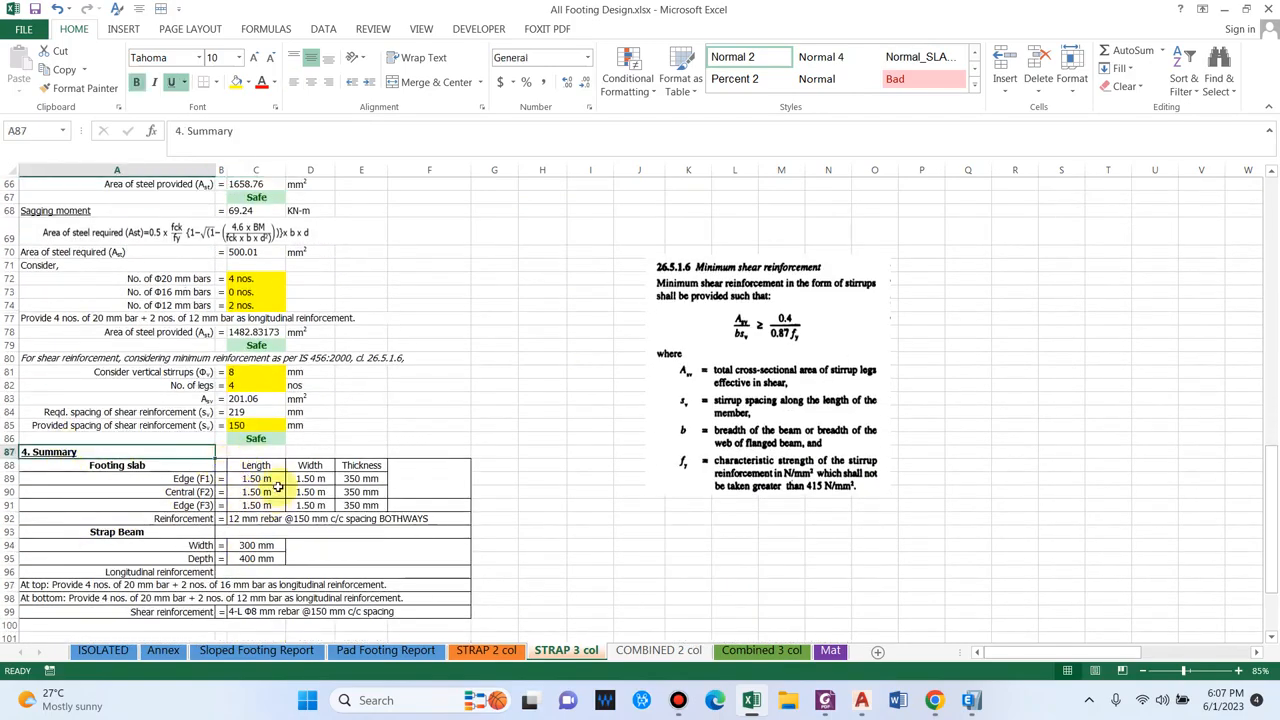
key("Down")
key("Down")
key("Down")
key("Down")
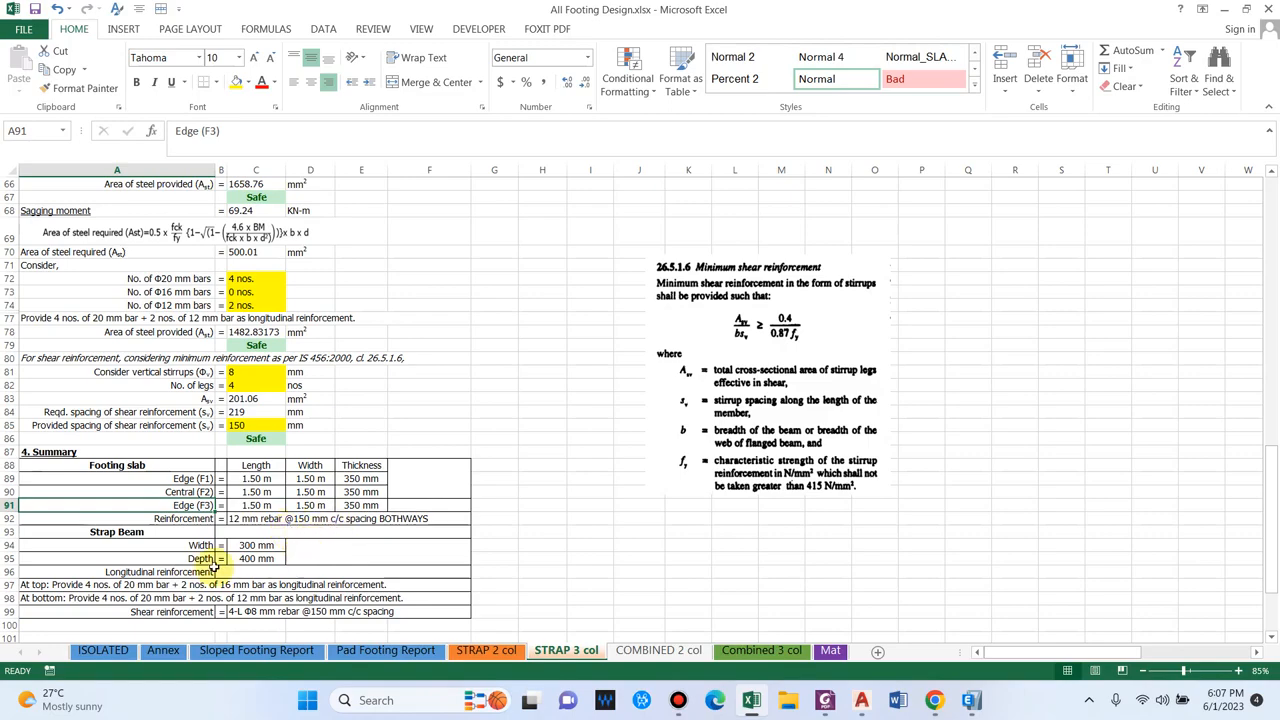
scroll(257, 523, "up", 8)
scroll(516, 486, "up", 9)
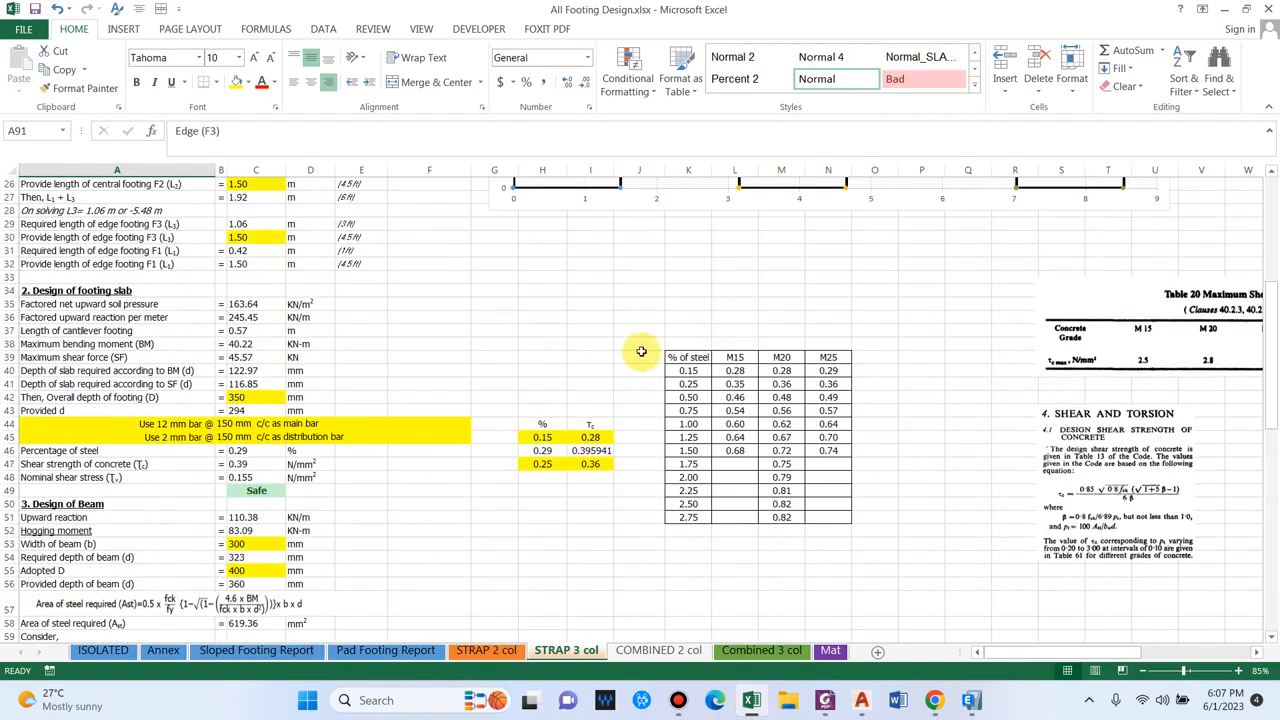
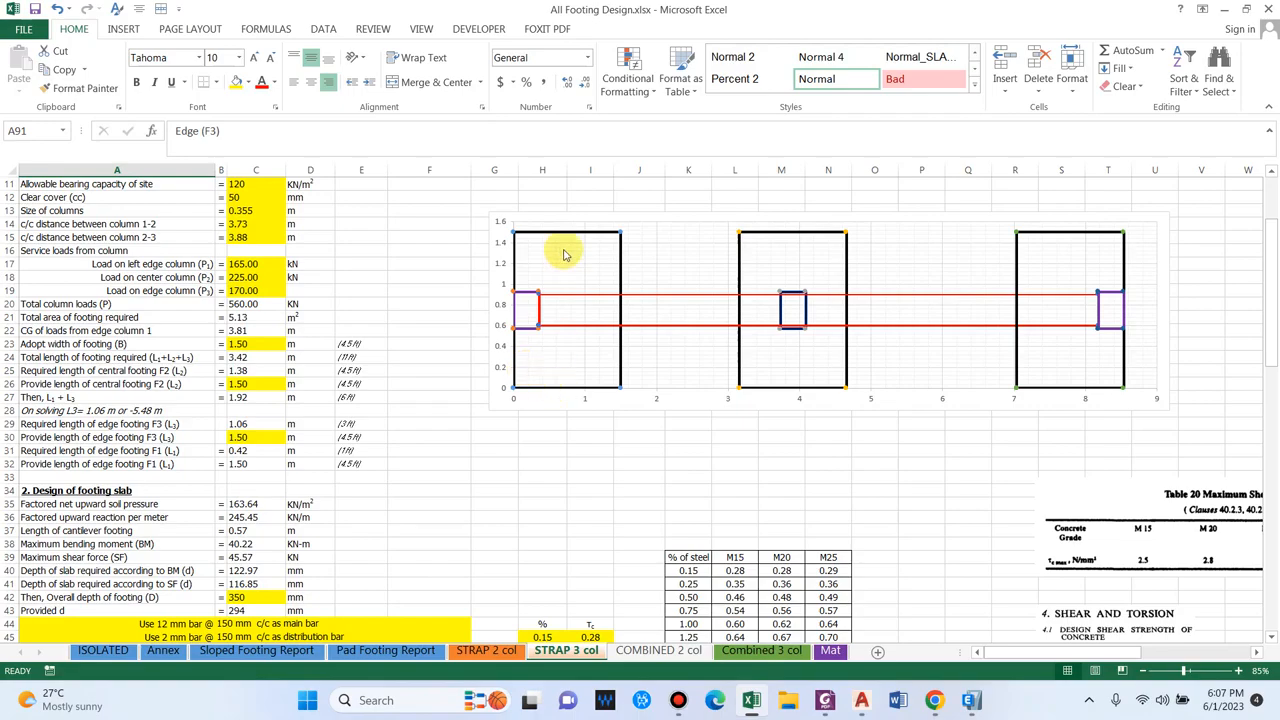
scroll(556, 390, "down", 2)
scroll(556, 390, "down", 16)
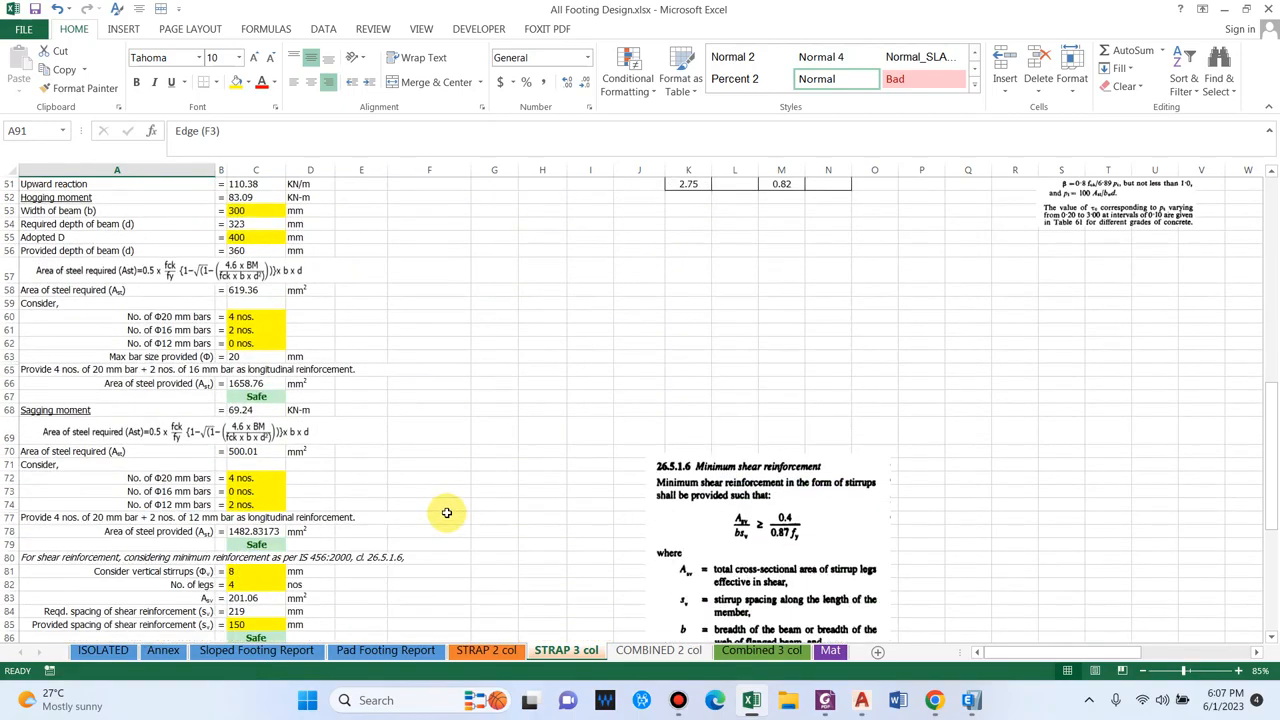
Open the COMBINED 2 col sheet, check the column base reactions in ETABS, and return to the Excel workbook
left_click(640, 650)
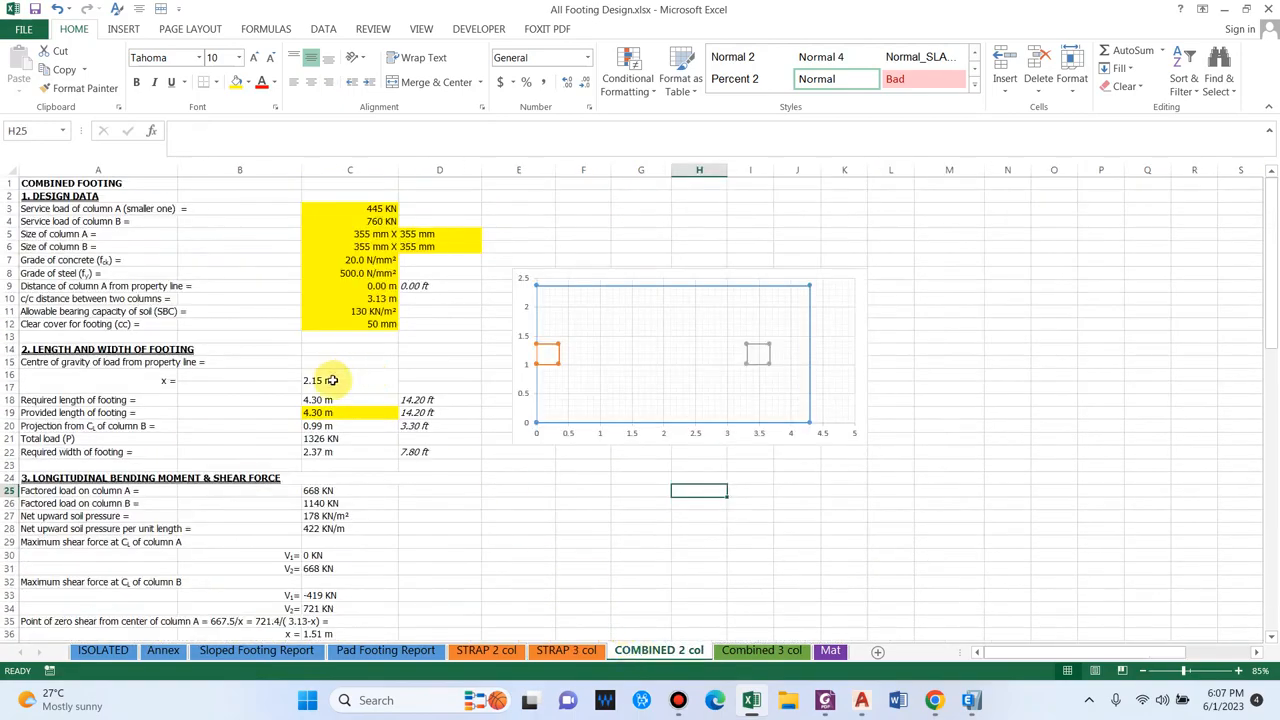
mouse_move(968, 702)
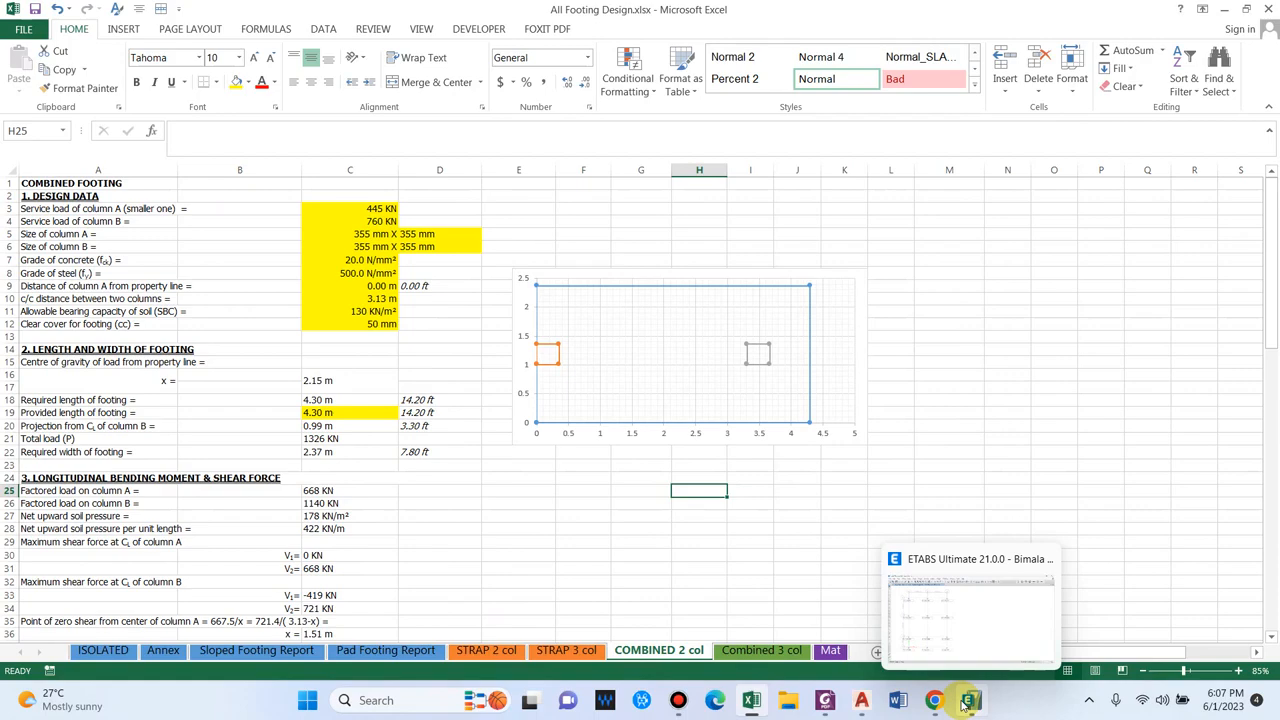
left_click(1147, 374)
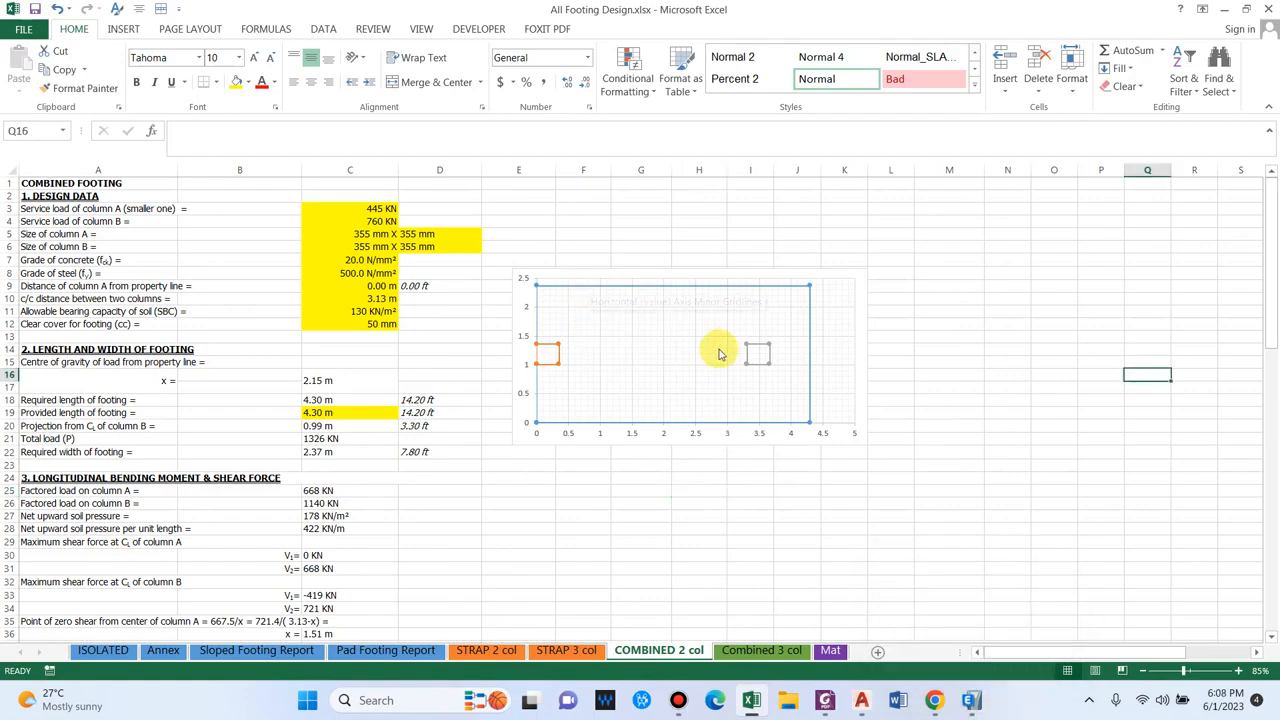
left_click(968, 698)
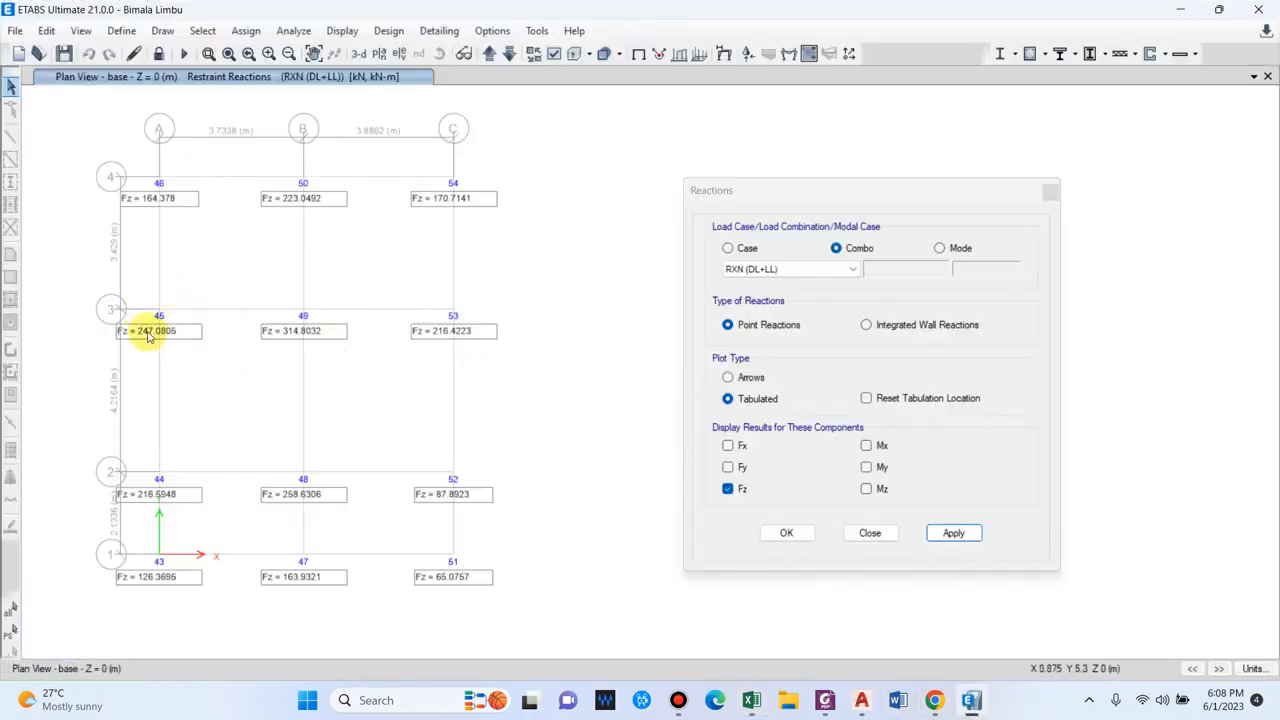
left_click(972, 702)
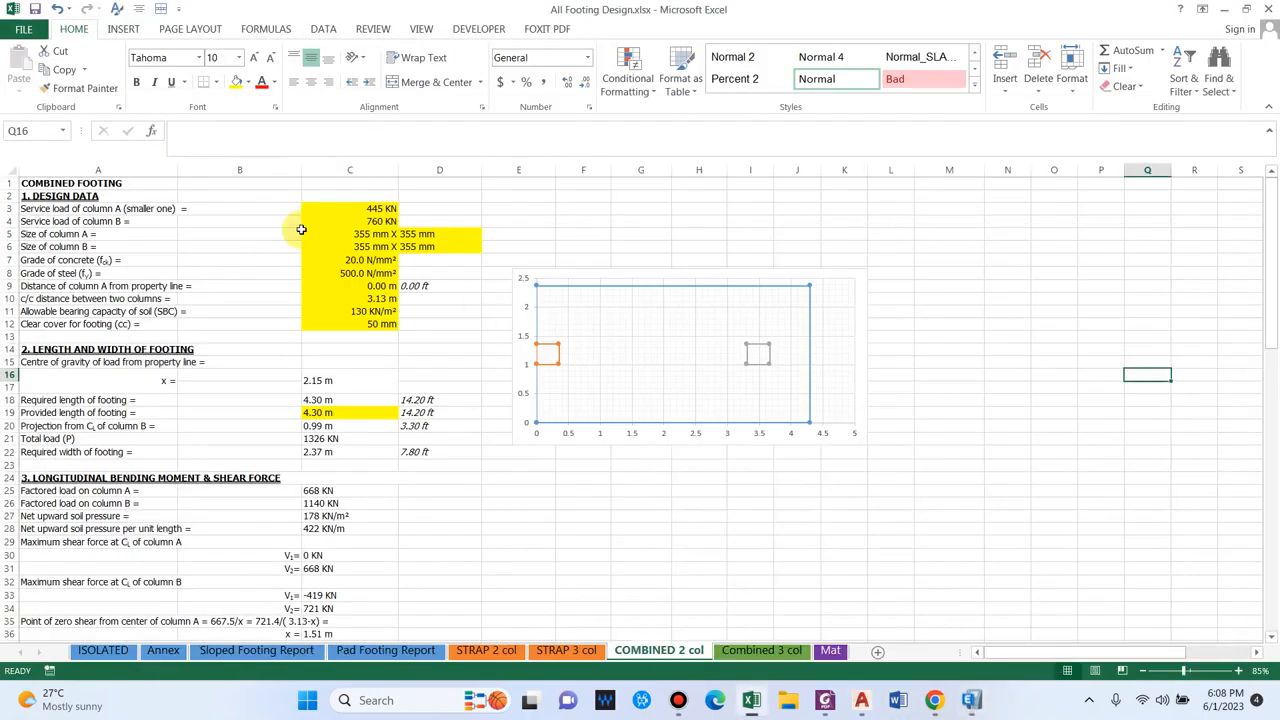
Set the service load of column A in the combined footing design data to 250 kN
left_click(345, 210)
type("250")
key("Return")
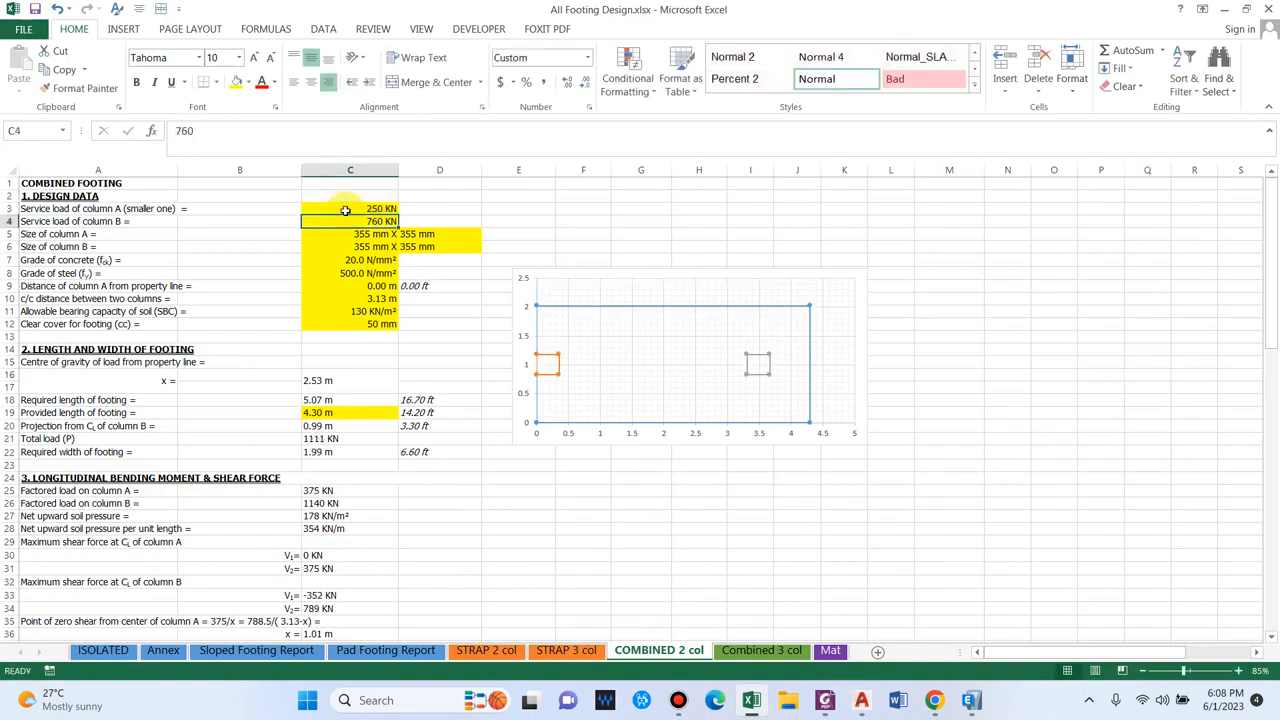
Set the service load of column B to 315 kN and the centre-to-centre distance between the two columns to 3.73 m
type("315")
key("Return")
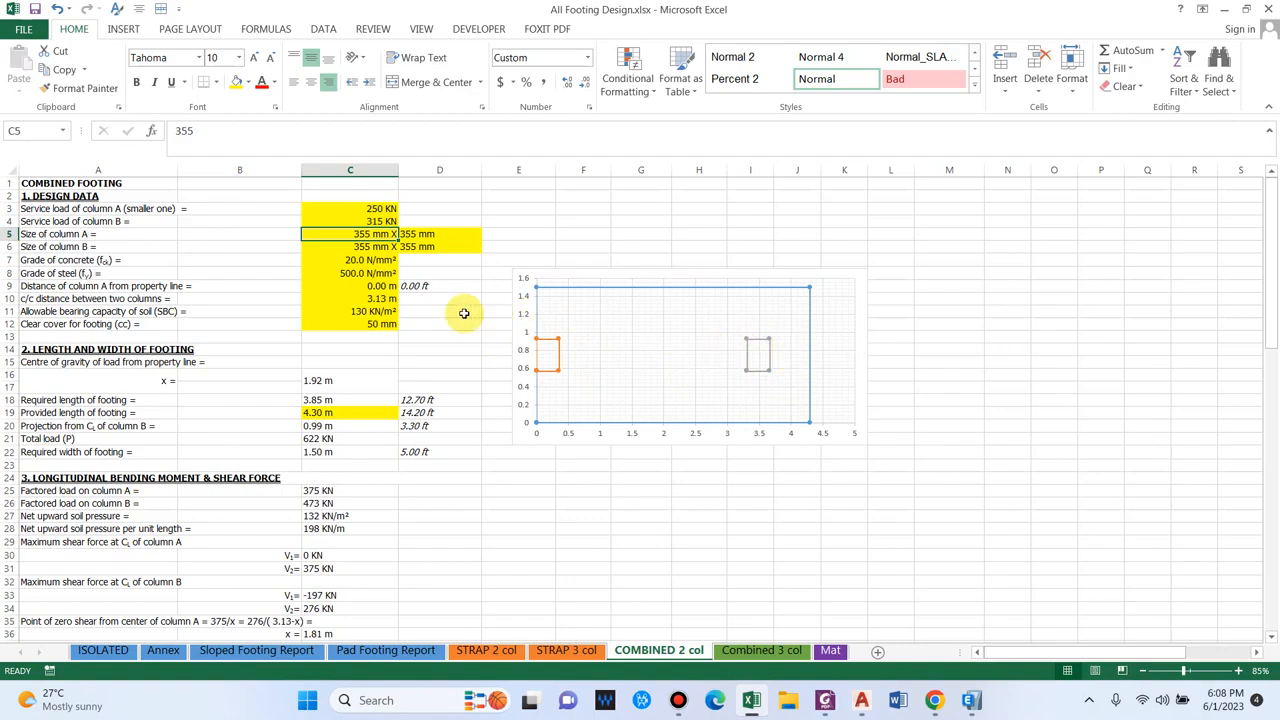
left_click(370, 284)
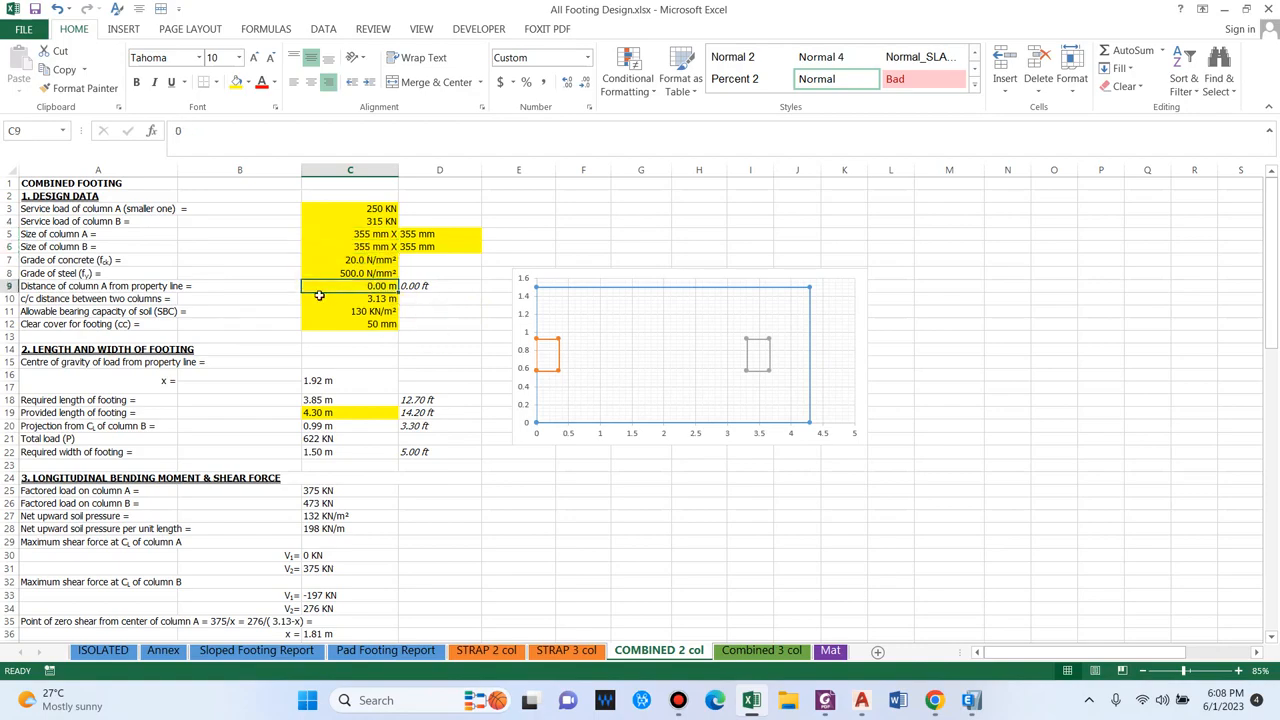
left_click(351, 300)
type("3.78")
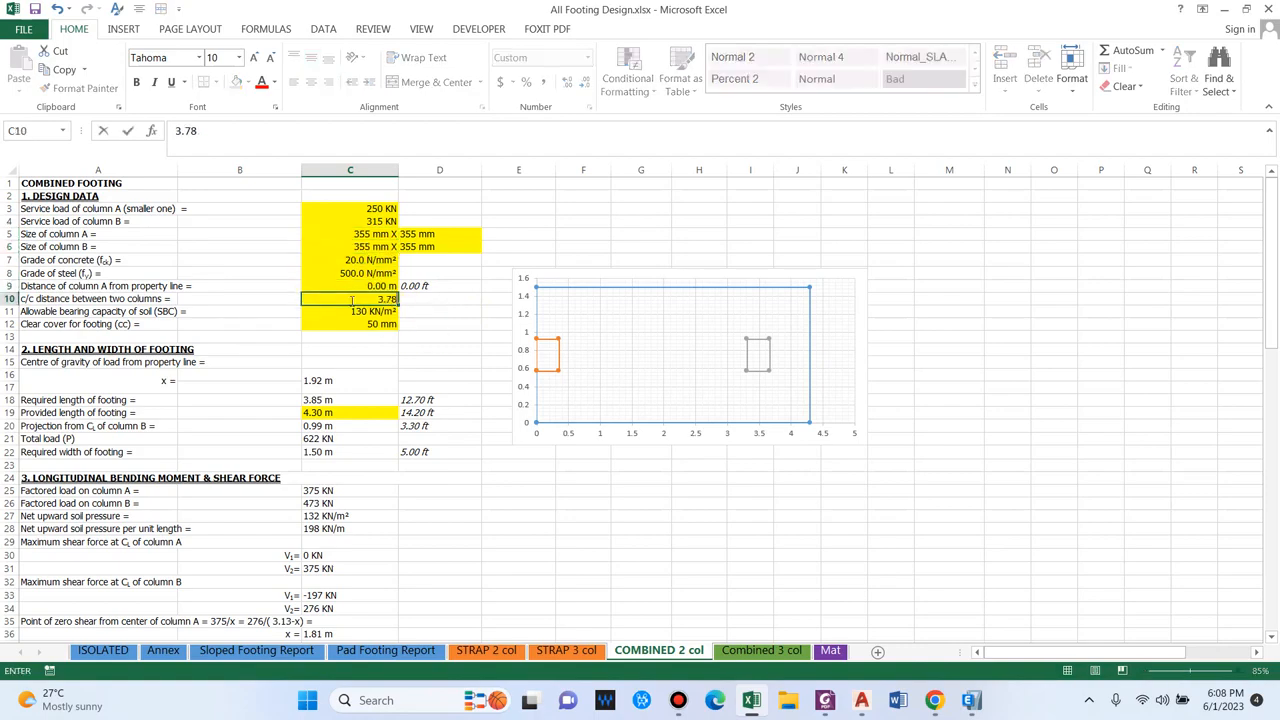
key("Return")
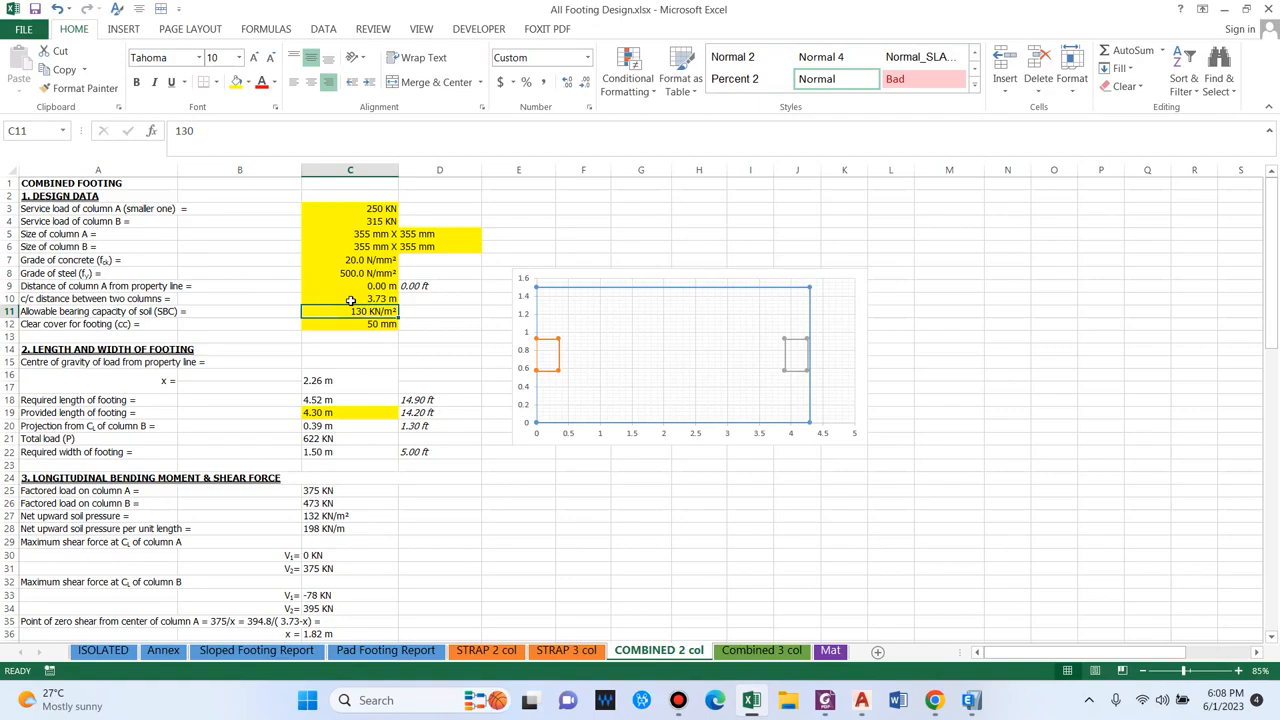
Set the allowable bearing capacity of soil in the combined footing design data to 90 kN/m²
type("120")
key("Return")
type("90")
key("Return")
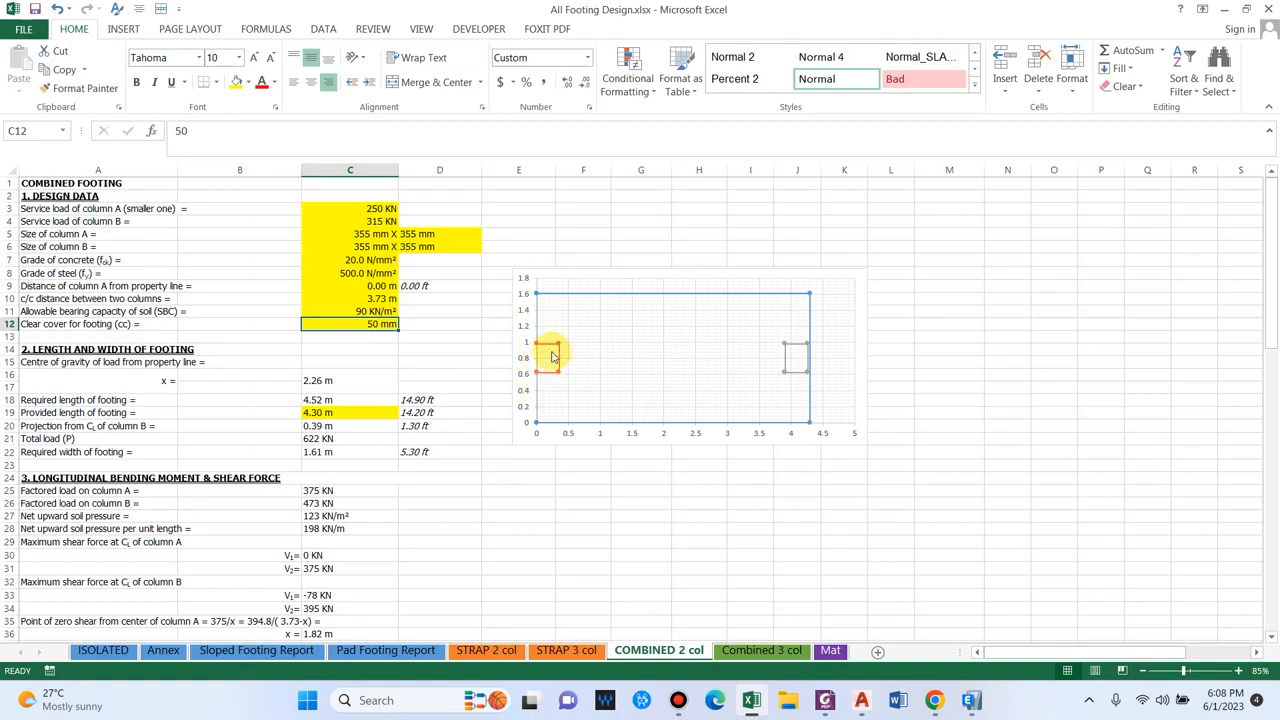
Try a 1 m distance of column A from the property line with a 6.52 m provided footing length, and undo both changes
left_click(109, 287)
left_click(383, 290)
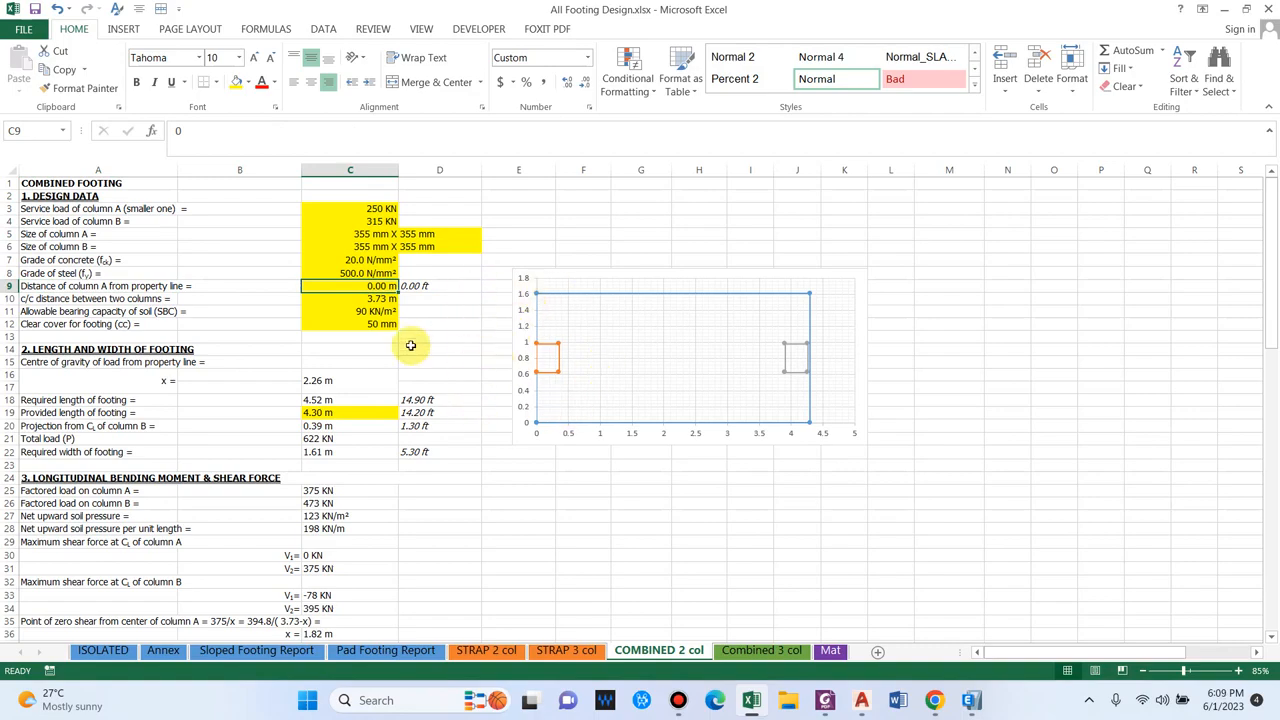
type("1")
key("Return")
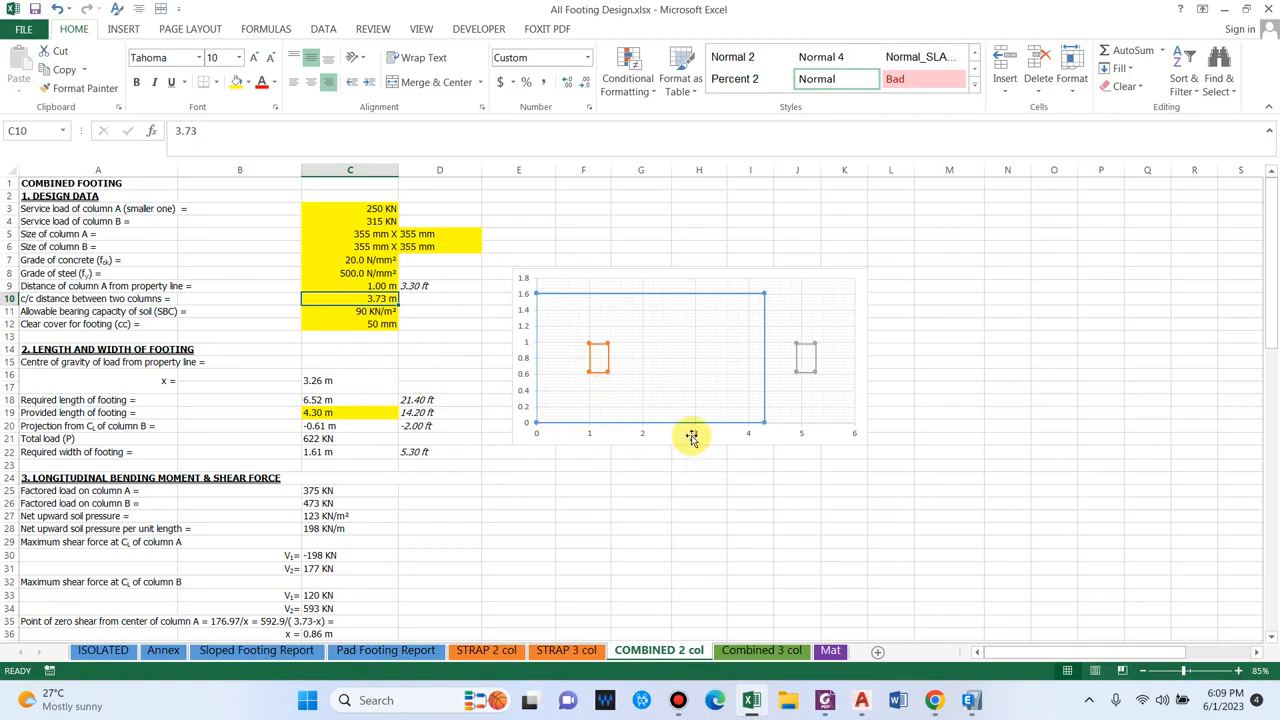
left_click(314, 414)
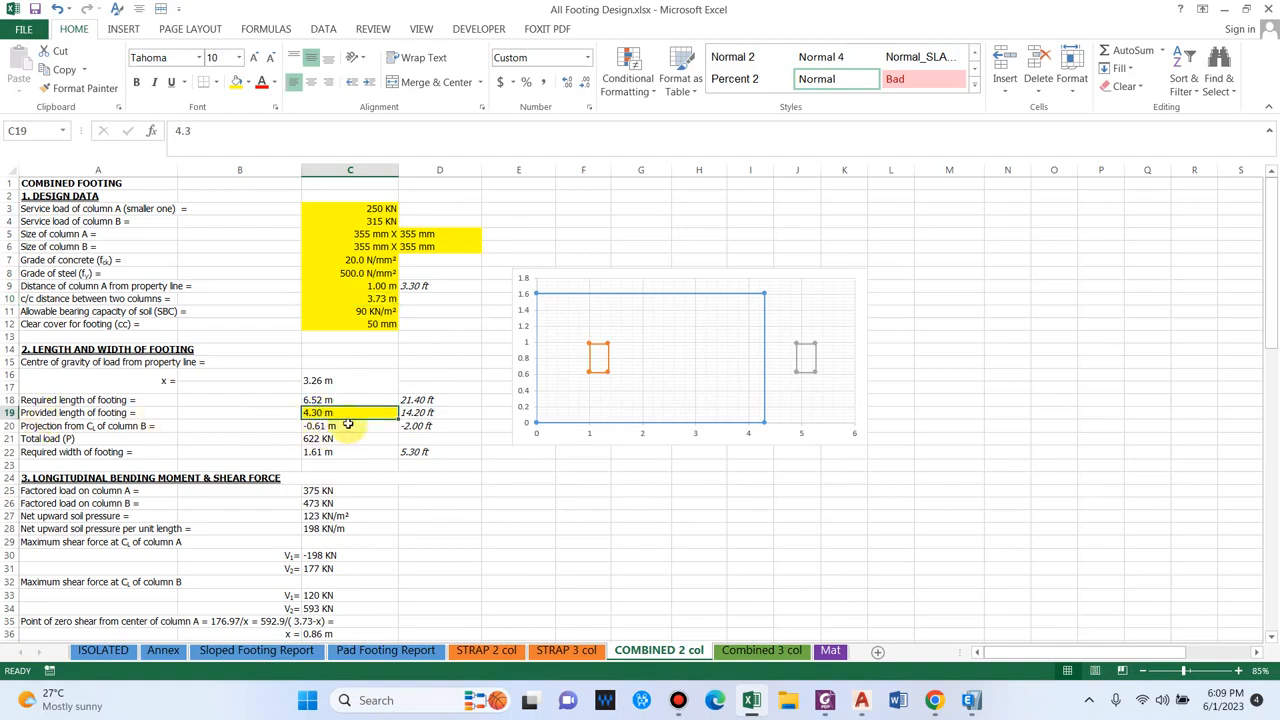
type("6")
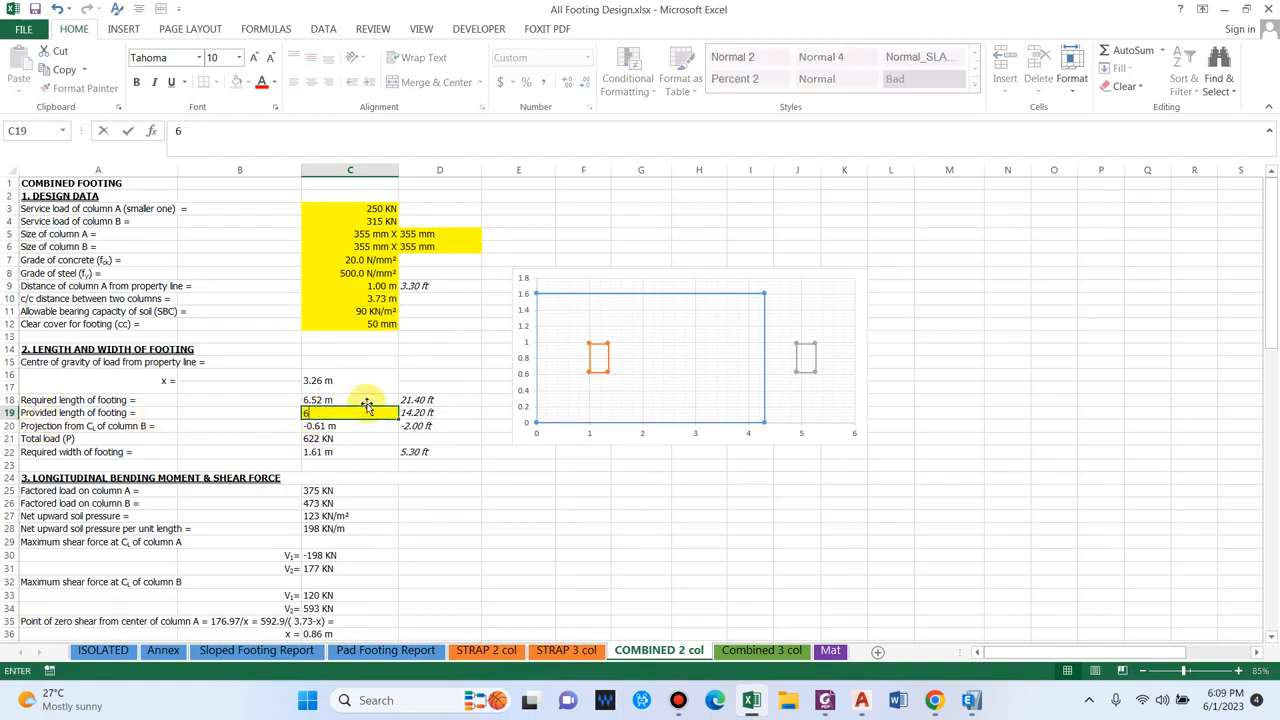
type(".52")
key("Return")
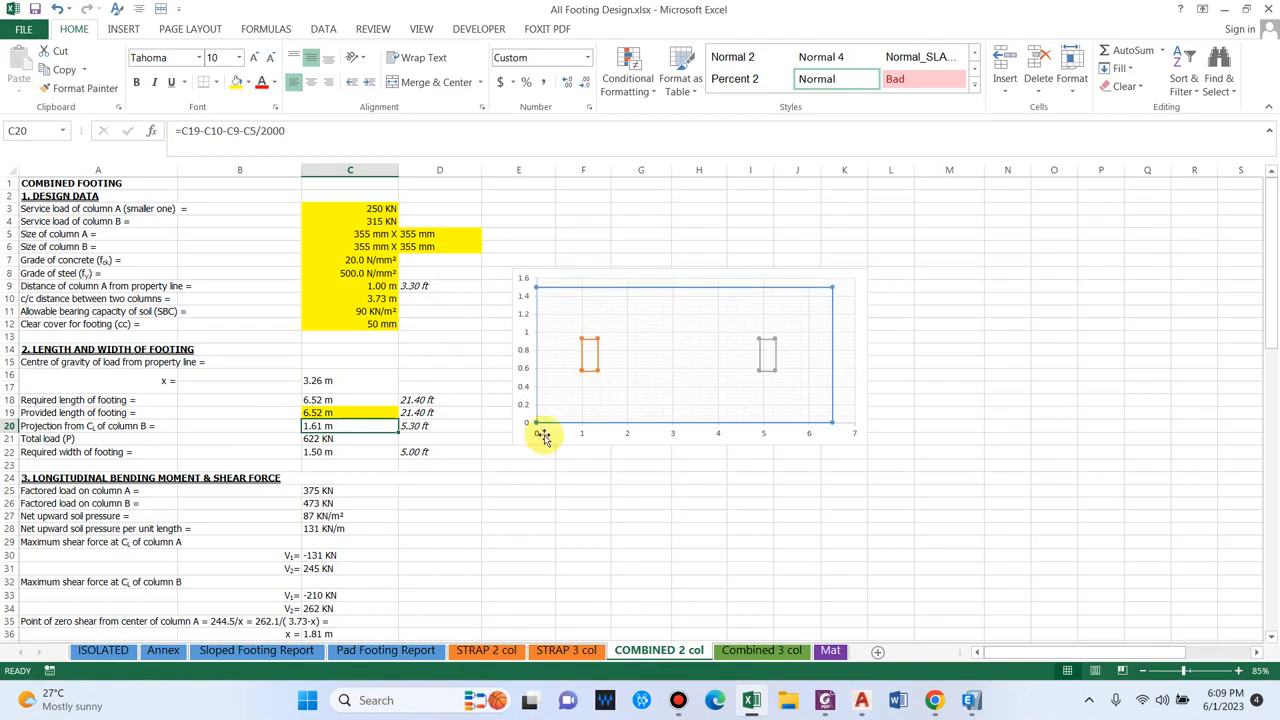
key("ctrl+z")
key("ctrl+z")
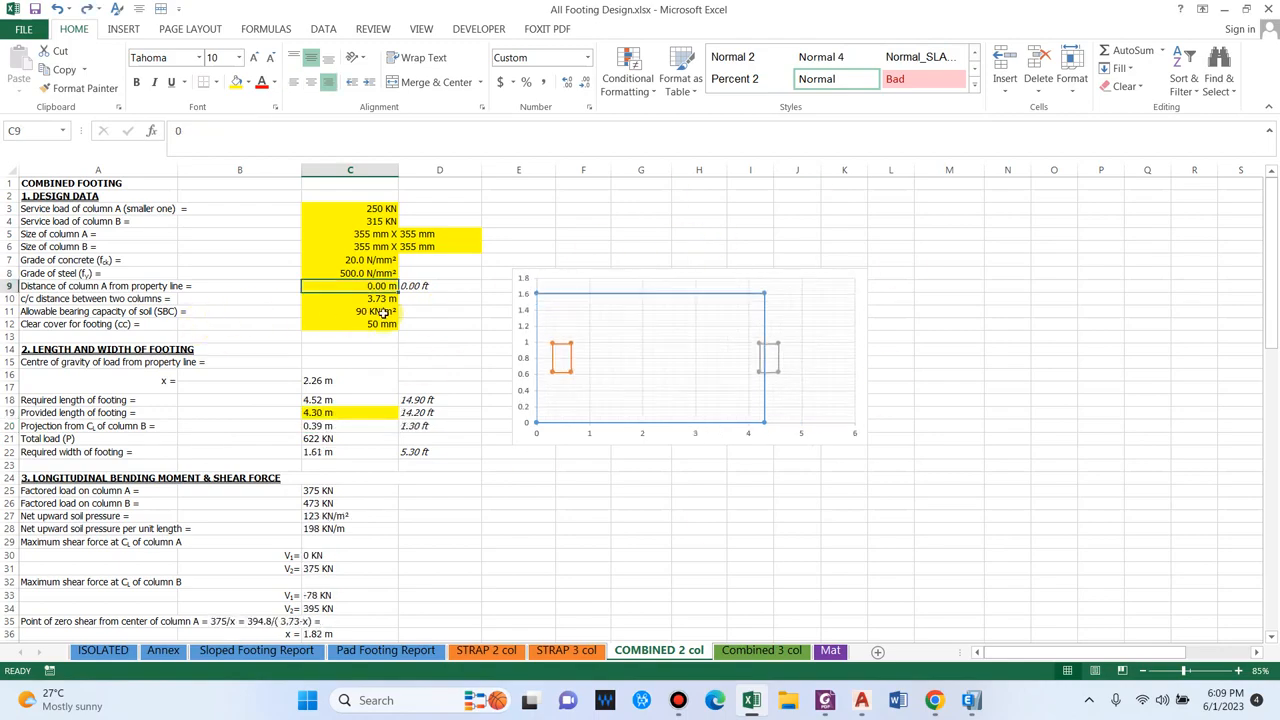
Set the provided length of the footing to 4.52 m to match the required length
left_click(336, 386)
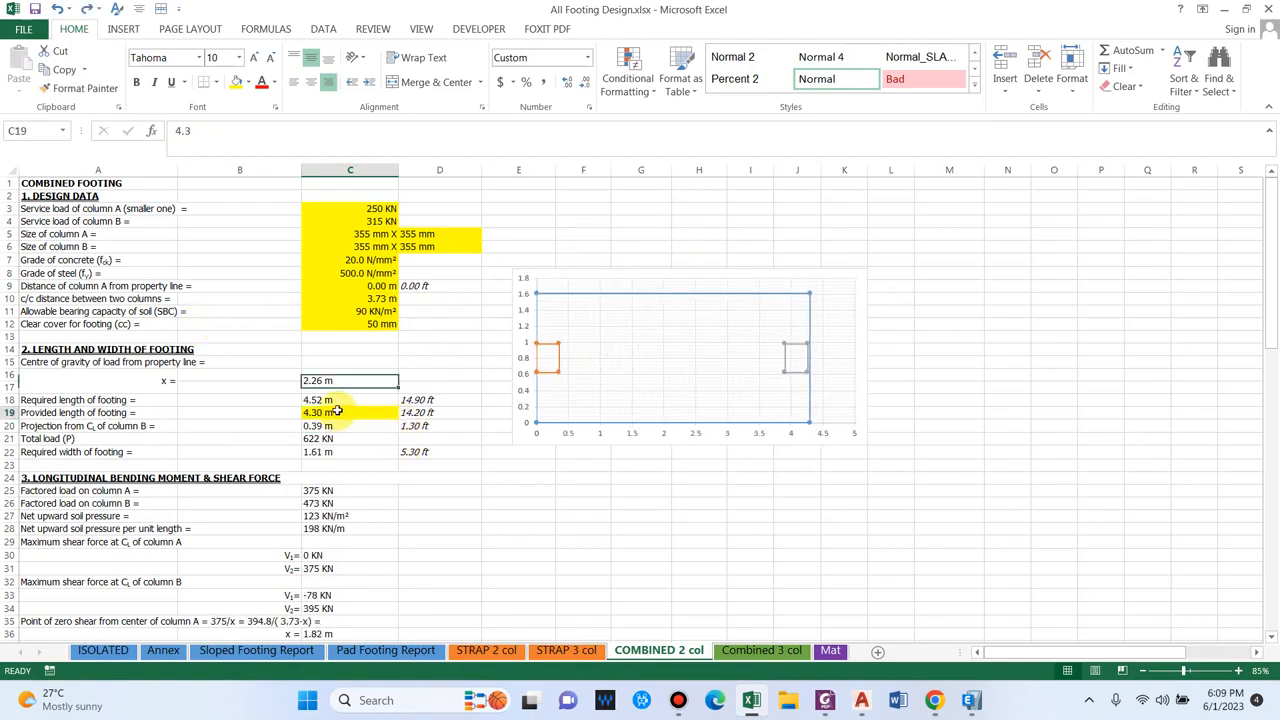
left_click(105, 390)
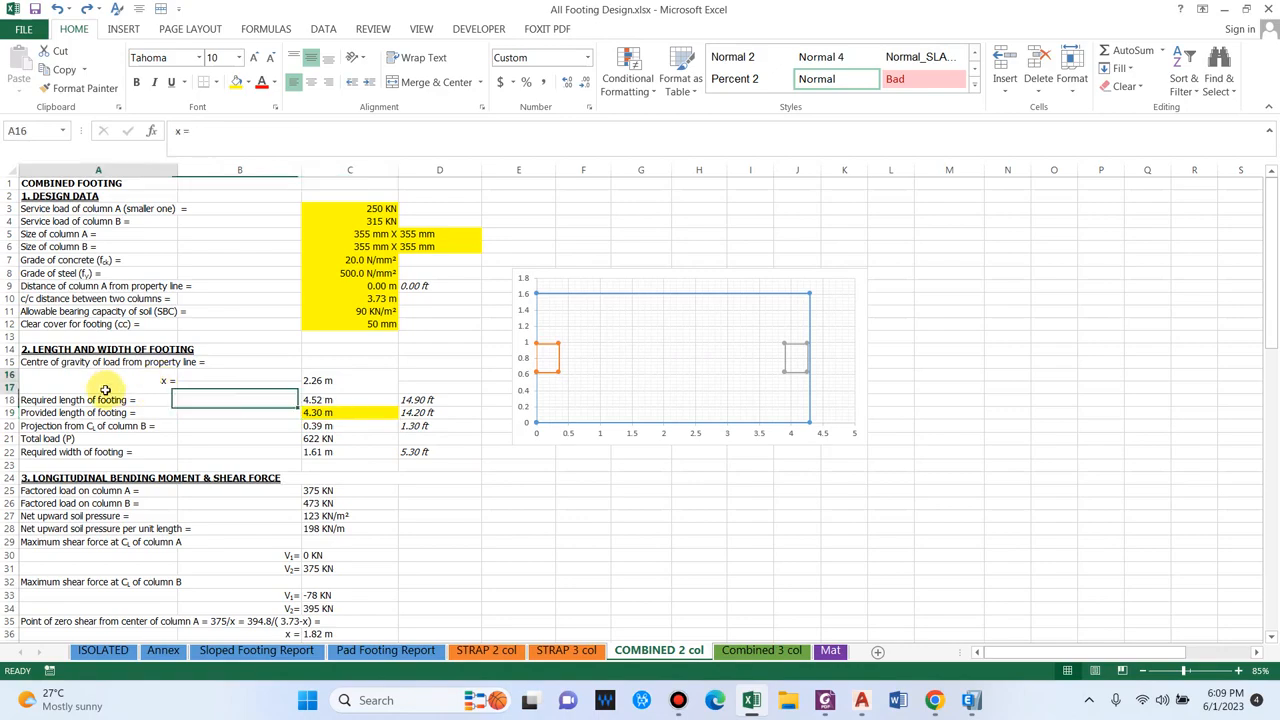
left_click(341, 400)
left_click(345, 414)
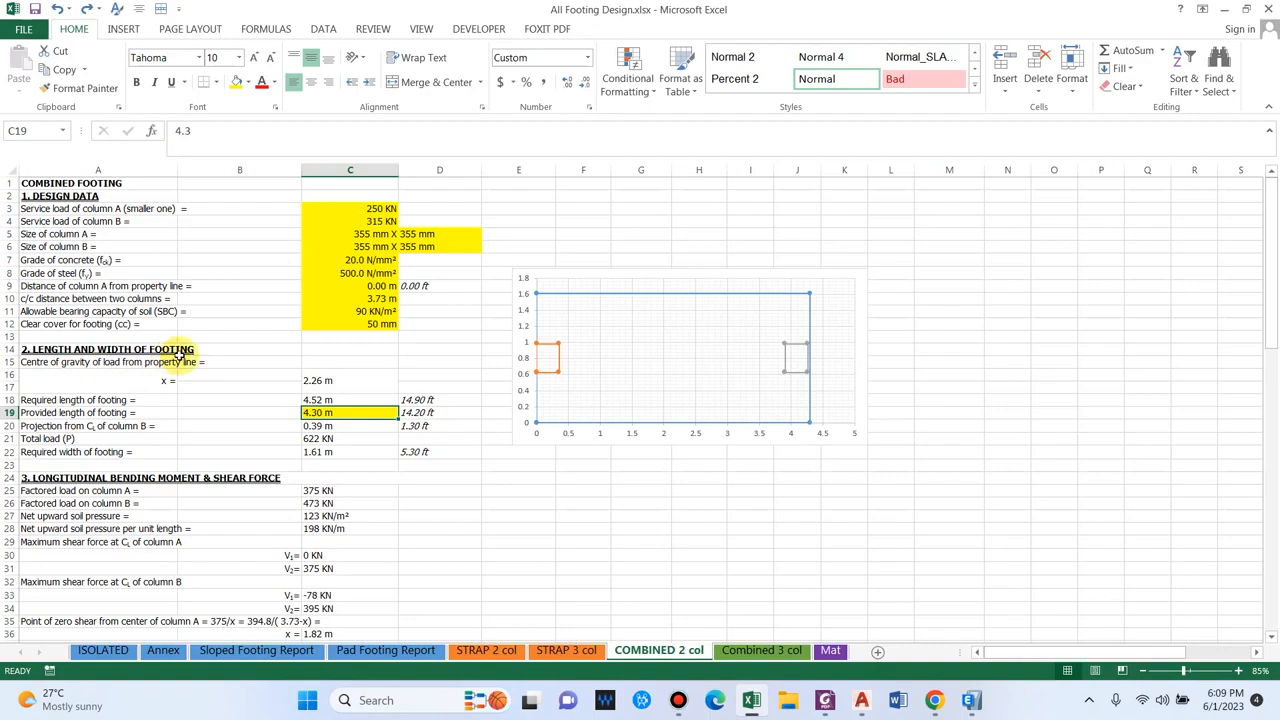
type("4.")
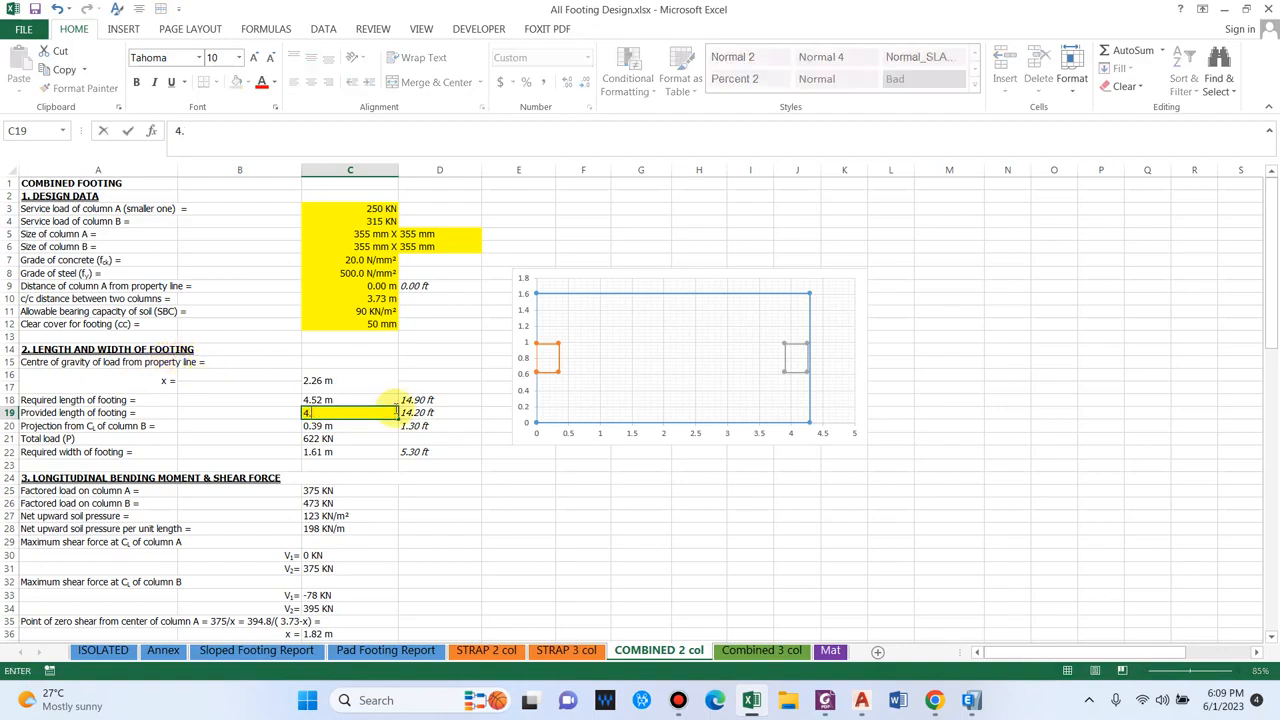
key("Return")
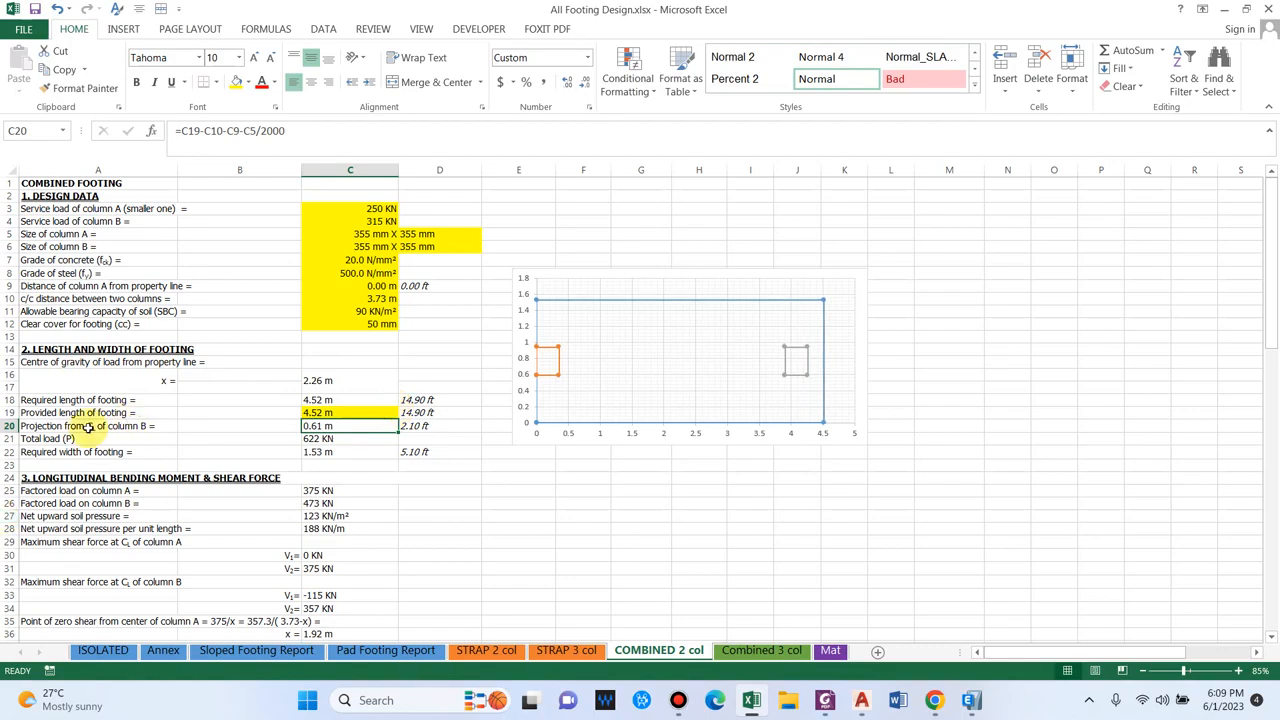
Review the required footing width, the longitudinal bending moment and shear force results, and the required depth
left_click(70, 451)
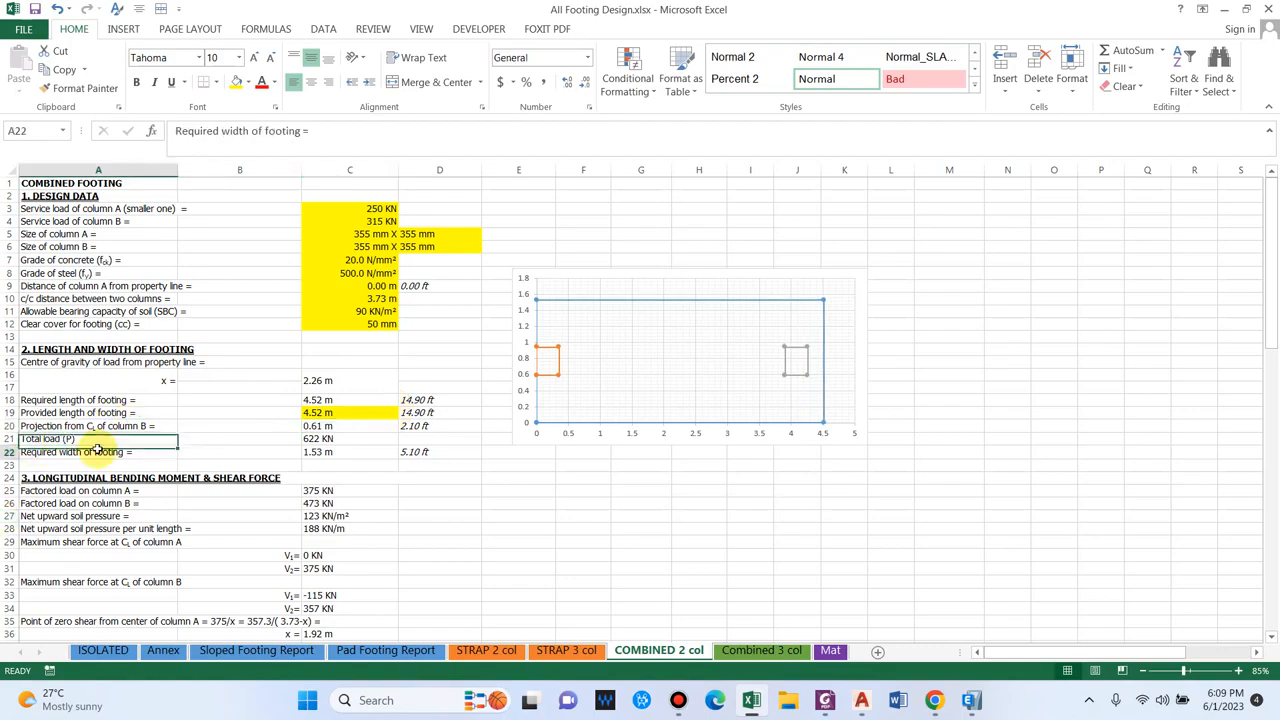
left_click(355, 454)
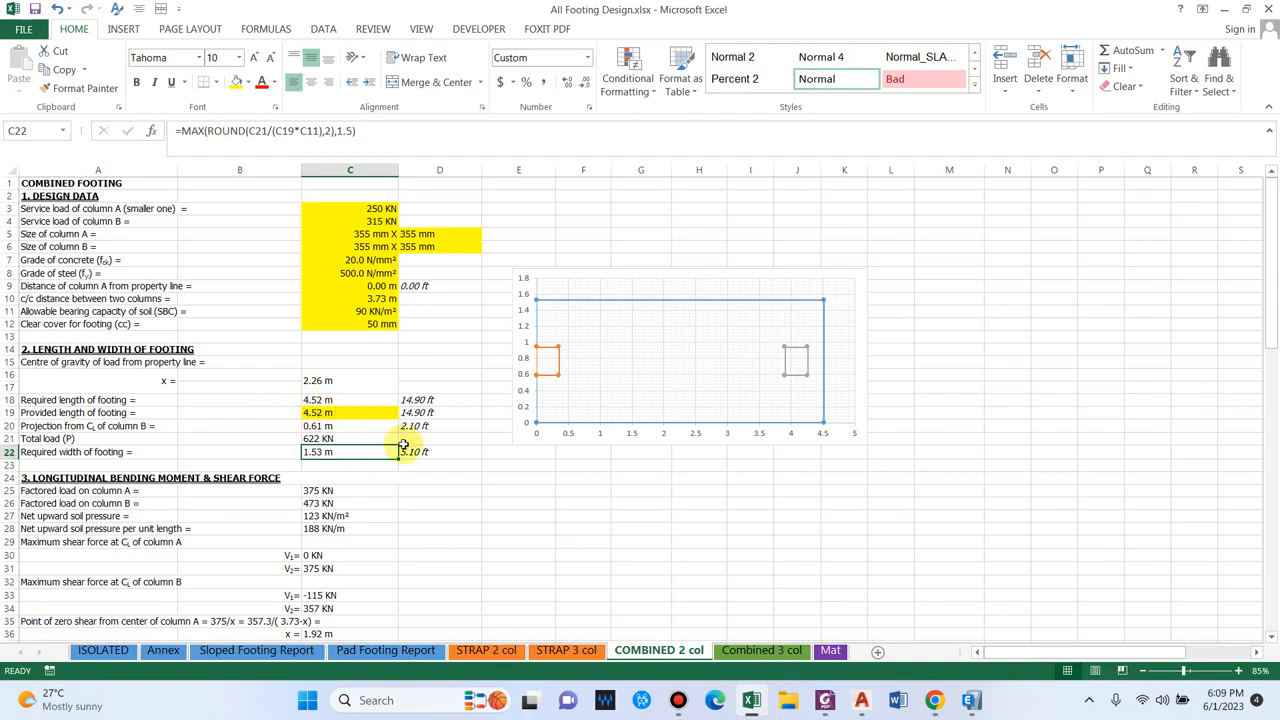
scroll(400, 434, "down", 3)
scroll(262, 454, "down", 2)
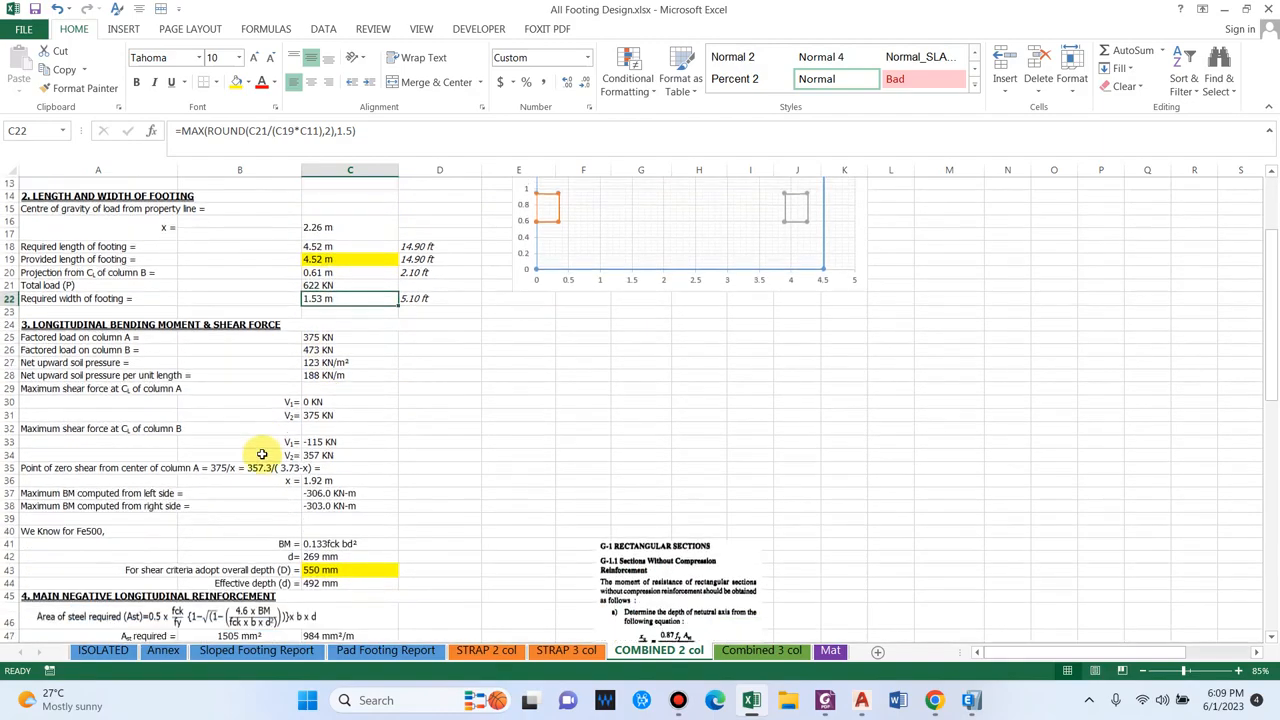
scroll(587, 350, "up", 2)
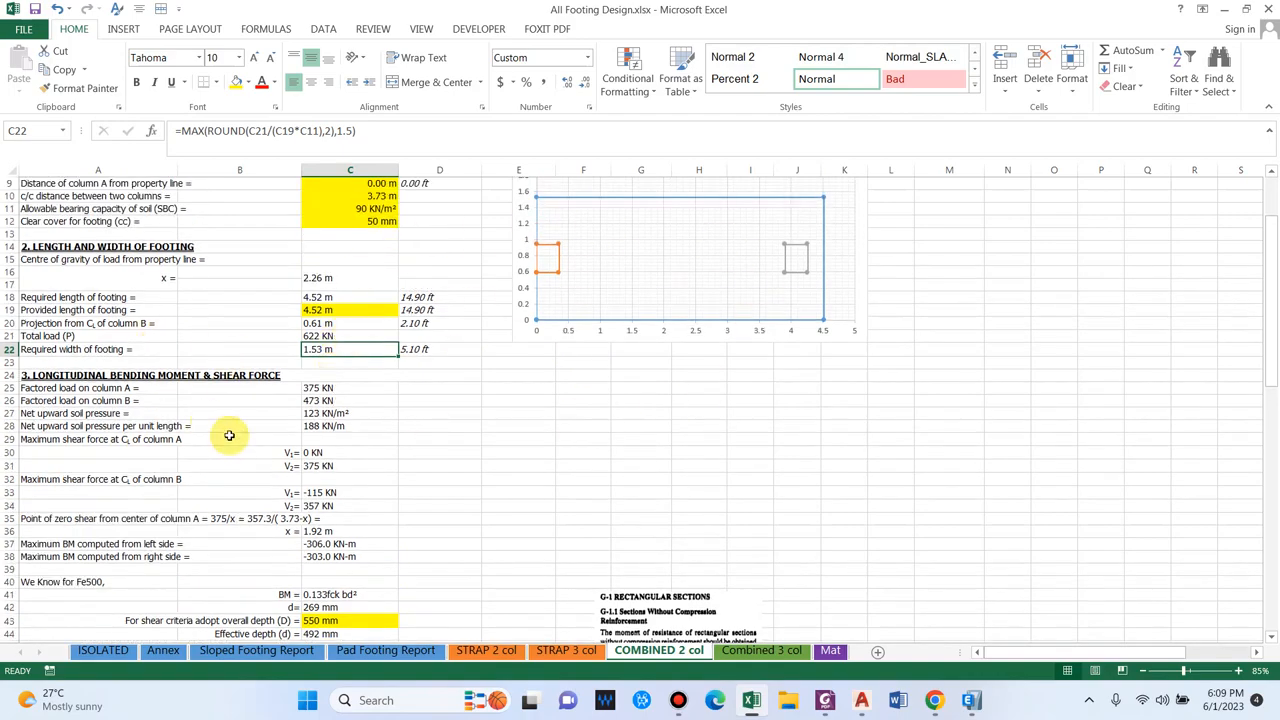
scroll(263, 417, "down", 2)
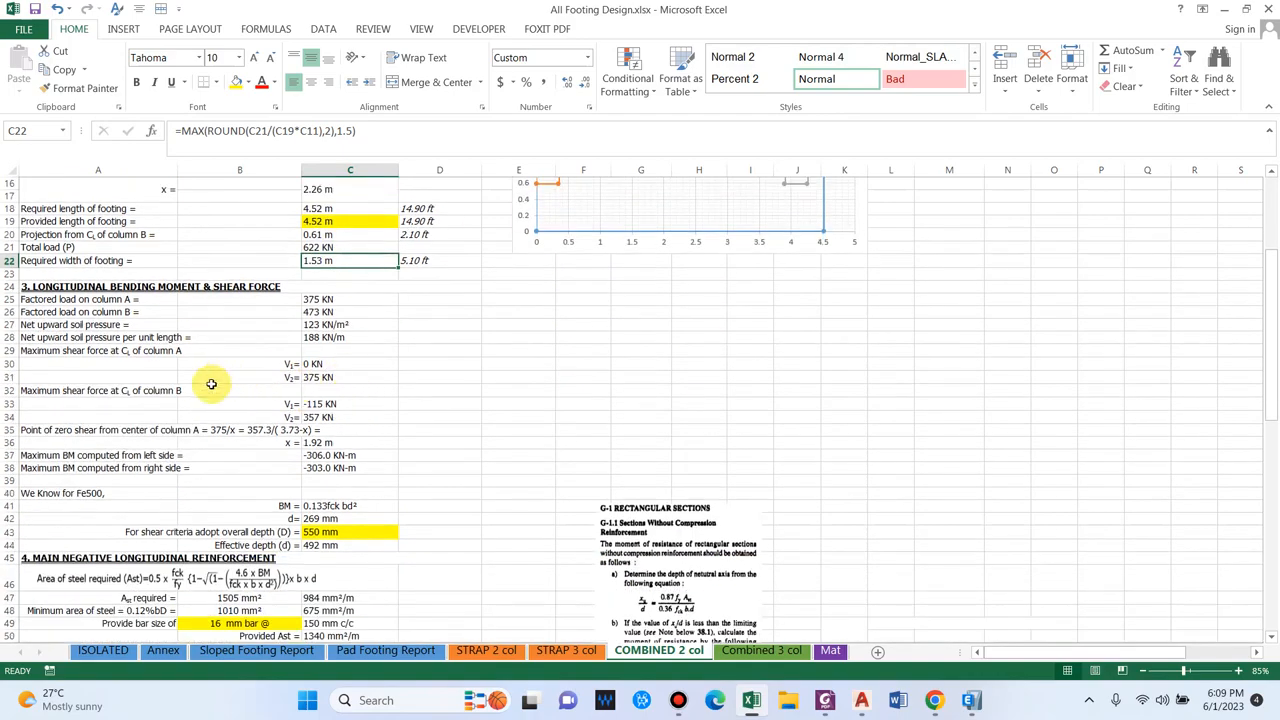
scroll(342, 518, "down", 1)
left_click(345, 506)
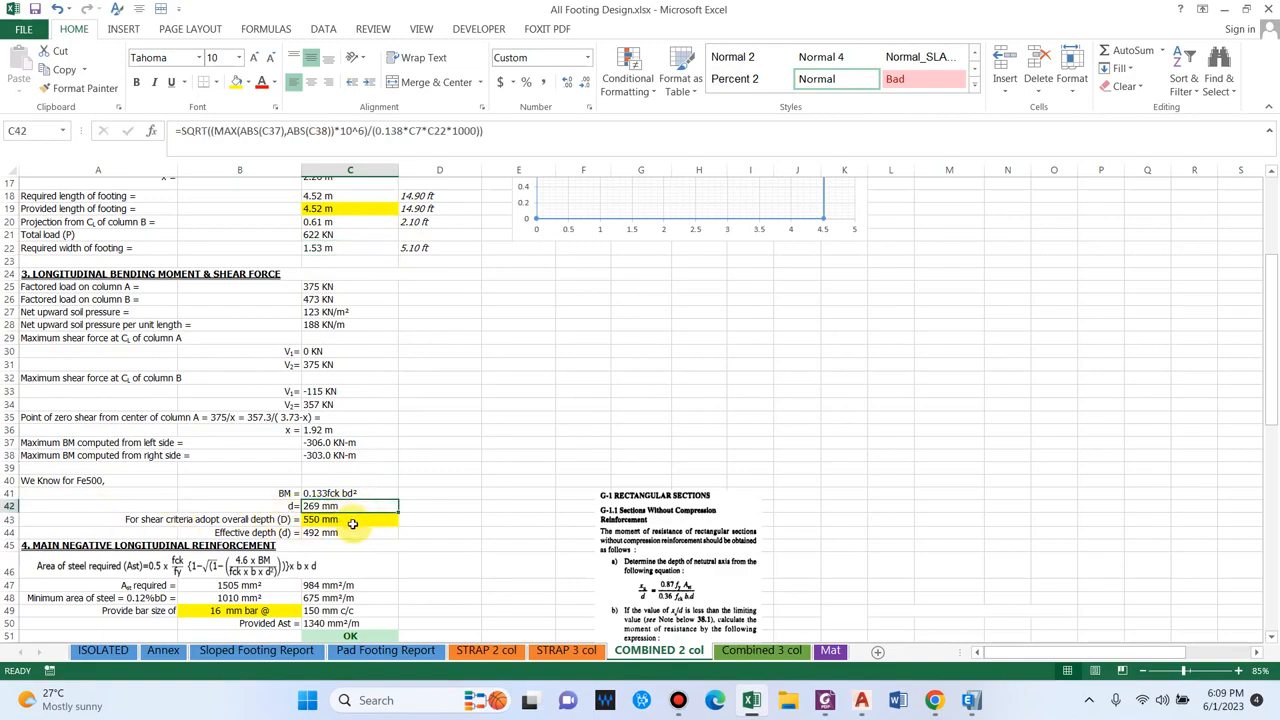
Set the overall depth for shear criteria to 400 mm and check the required steel area for the main negative longitudinal reinforcement
left_click(352, 522)
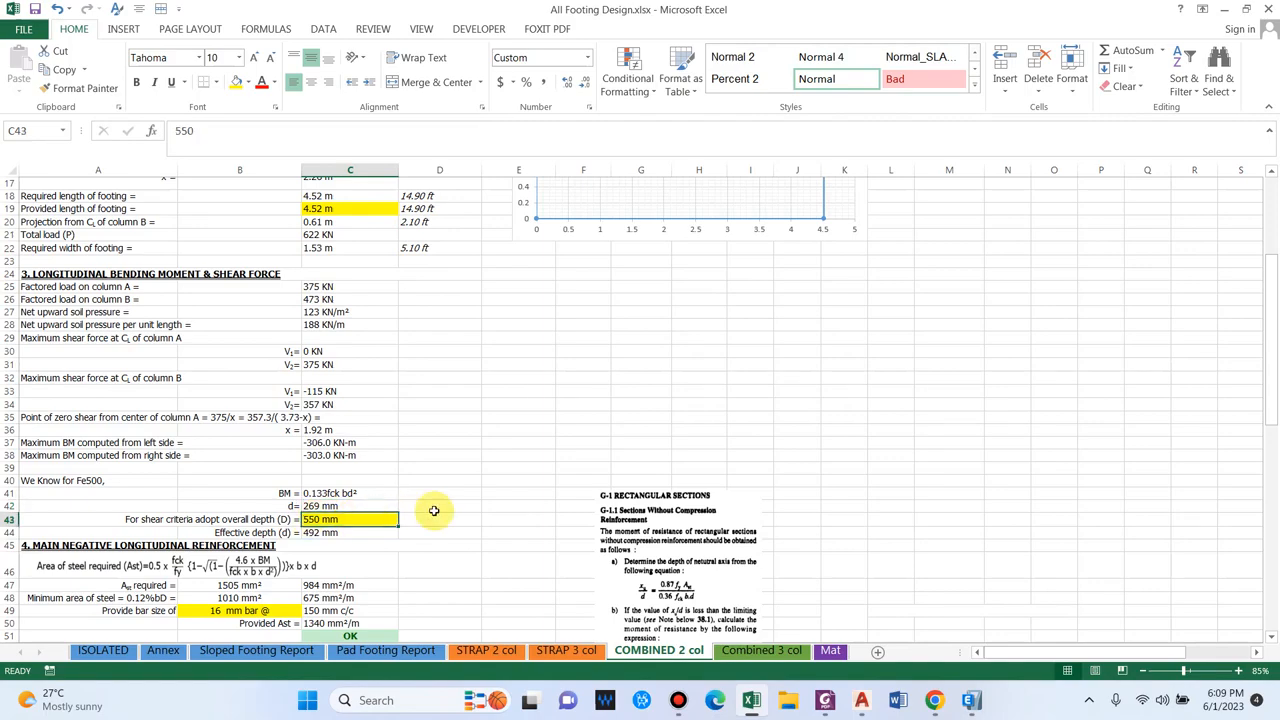
type("400")
key("Return")
scroll(410, 508, "down", 3)
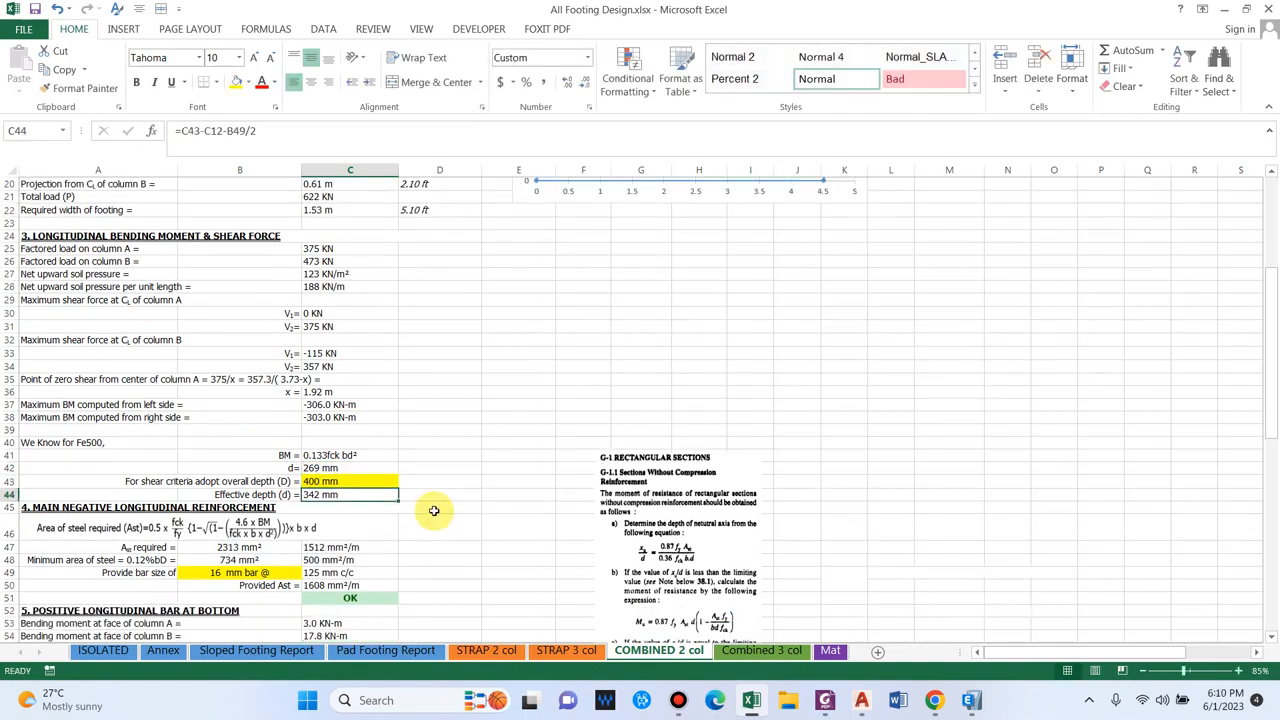
left_click(238, 507)
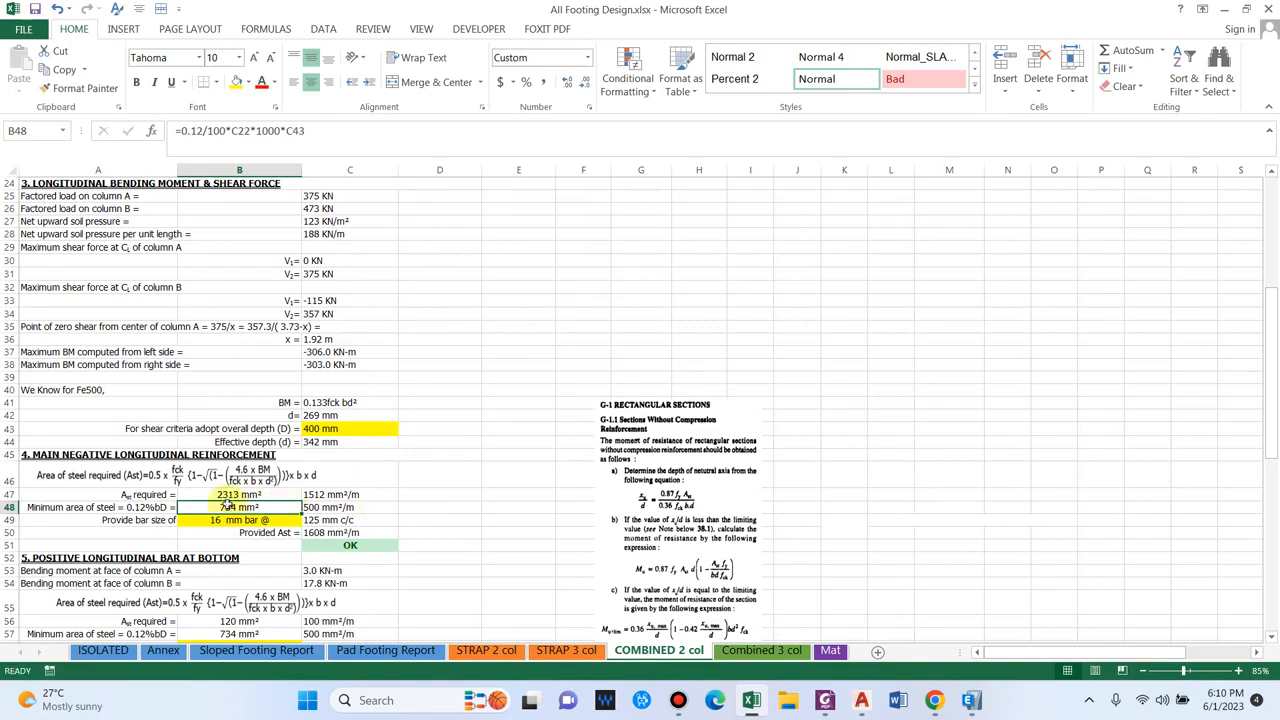
left_click(147, 495)
left_click(330, 494)
left_click(240, 494)
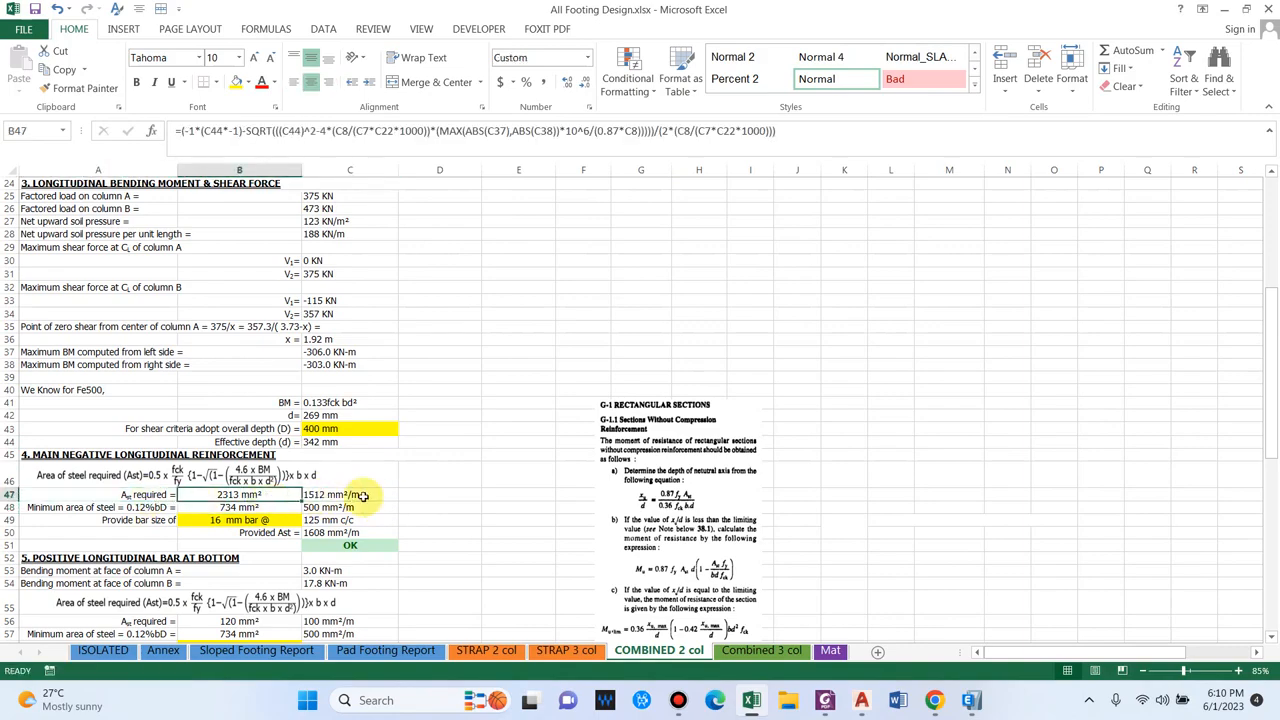
left_click(356, 495)
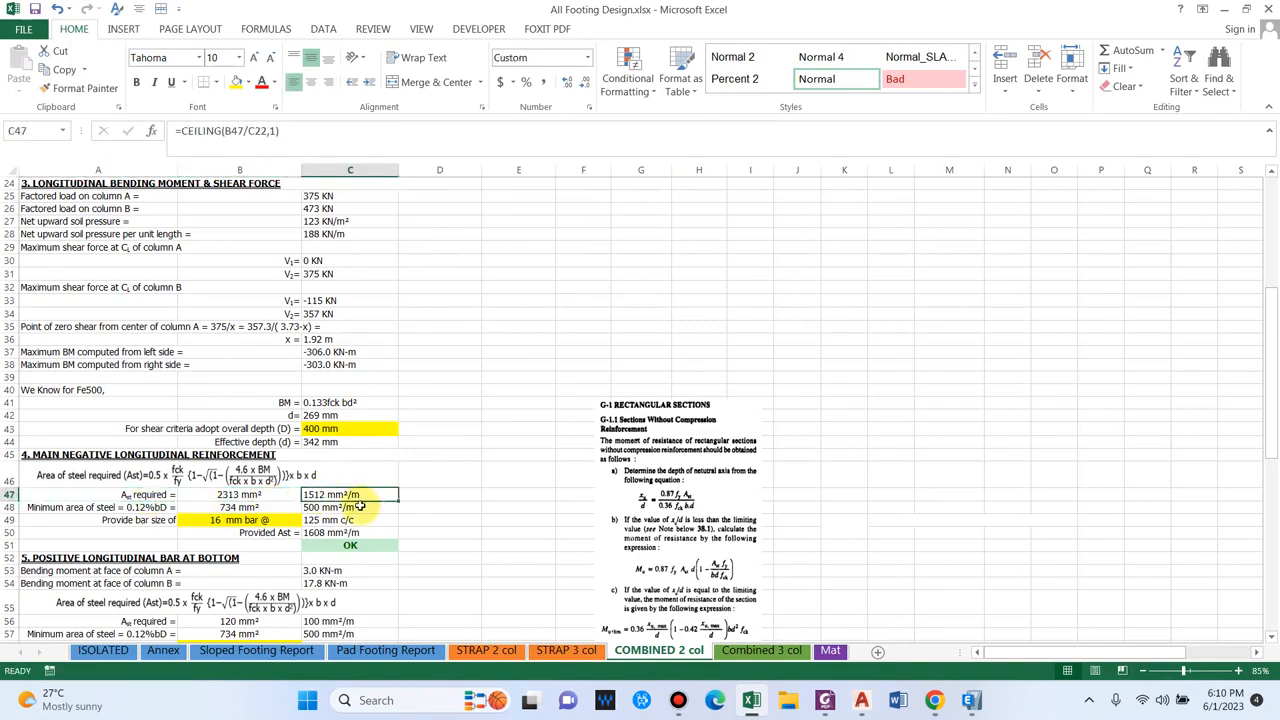
Try 12 mm bars for the main negative longitudinal reinforcement, check the spacing formula, and restore the bar size to 16 mm
left_click(228, 521)
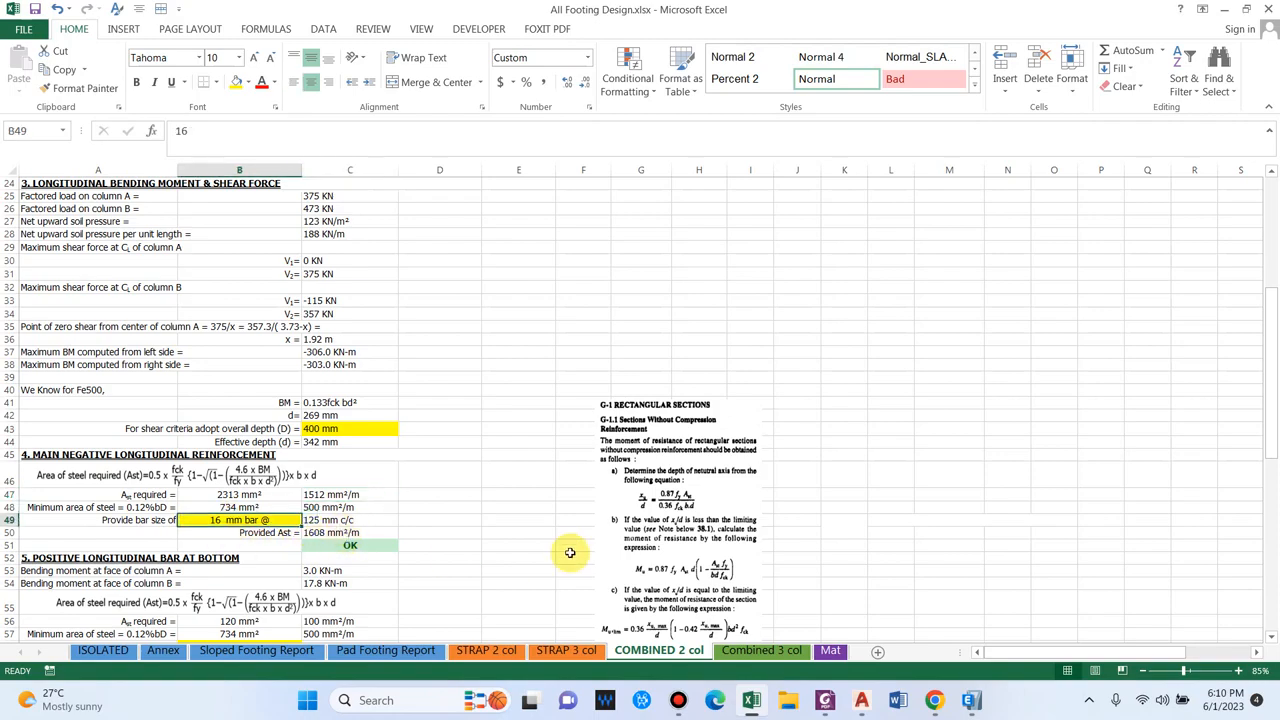
type("12")
key("Return")
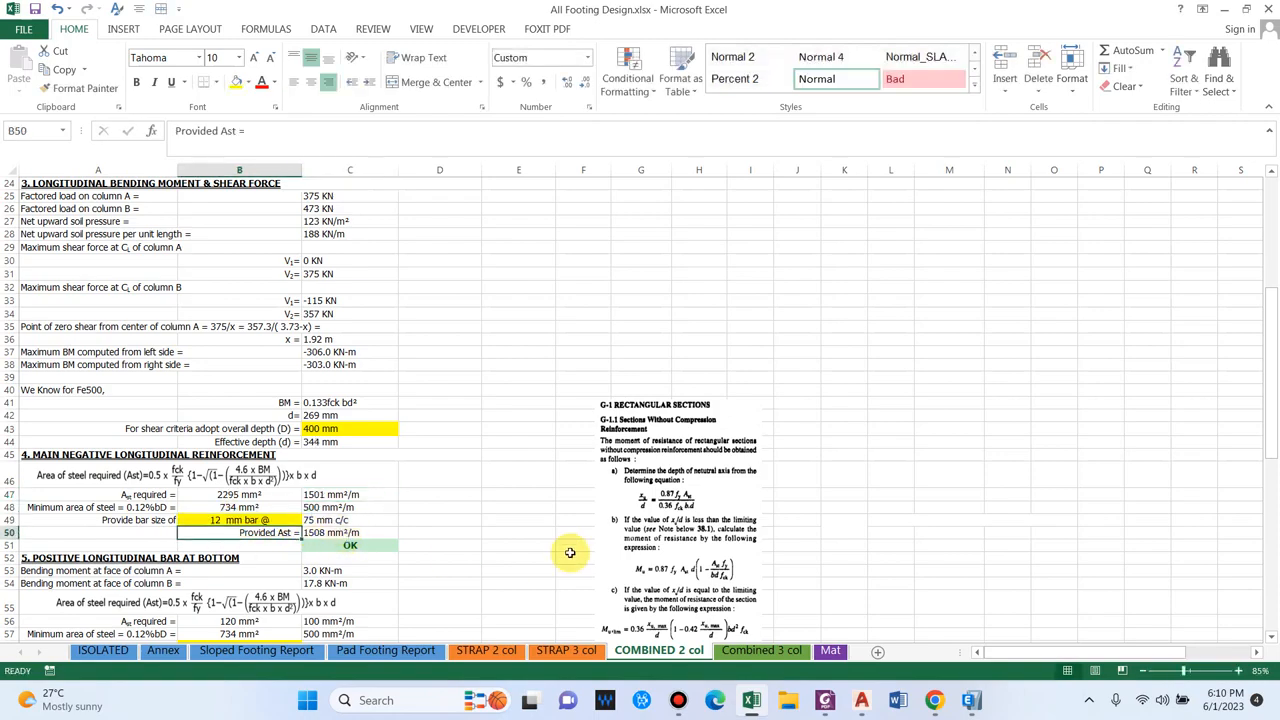
left_click(337, 520)
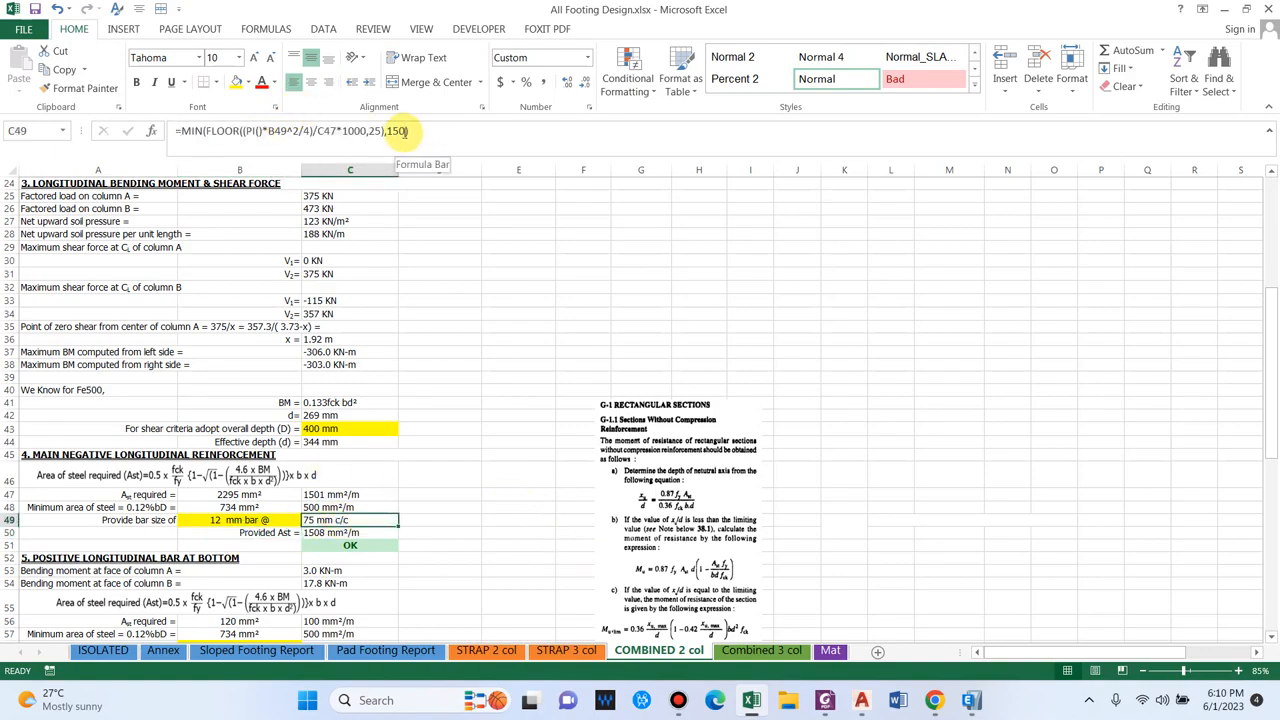
left_click(270, 520)
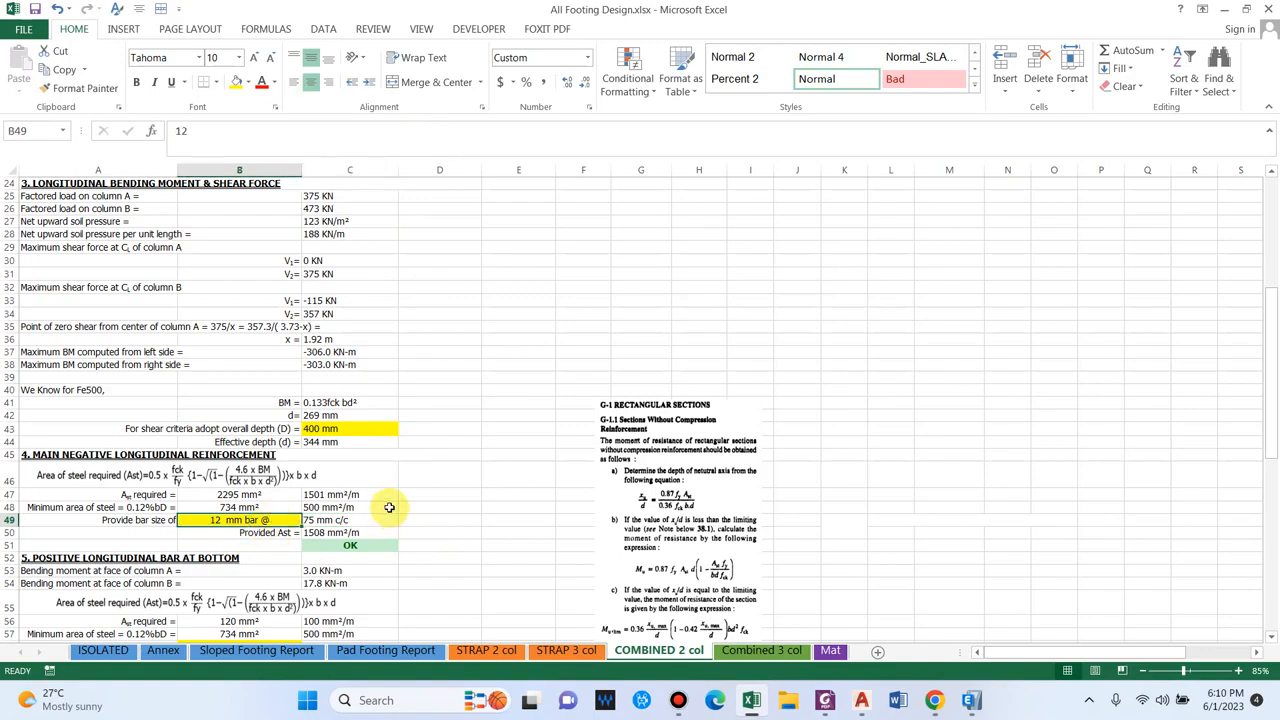
key("Return")
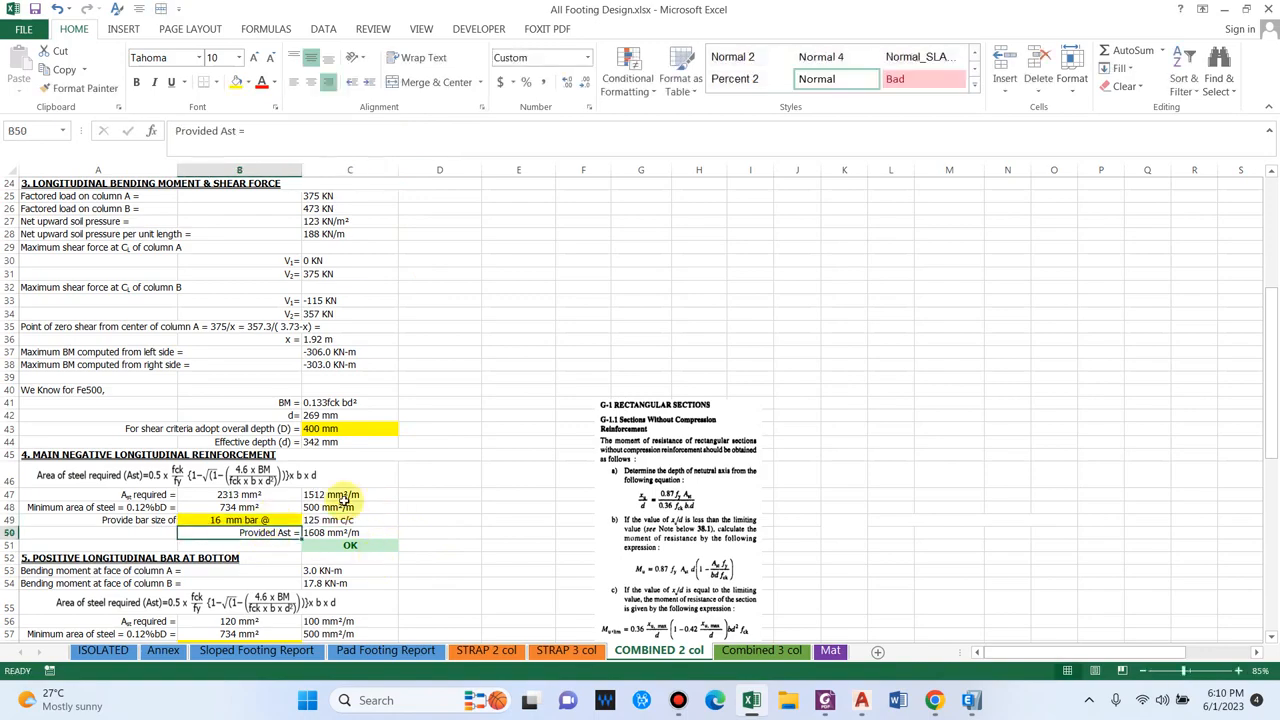
Try 12 mm bars for the positive longitudinal reinforcement at the bottom, and restore the bar size to 16 mm
scroll(300, 530, "down", 3)
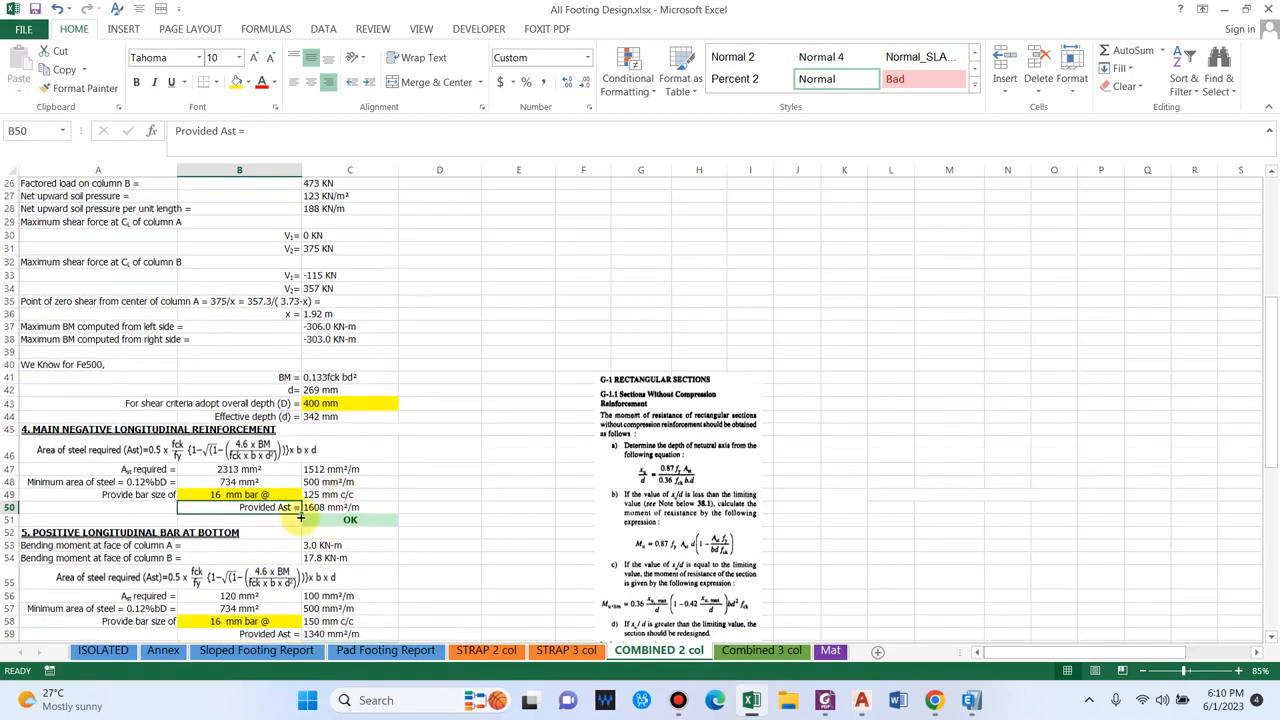
left_click(47, 466)
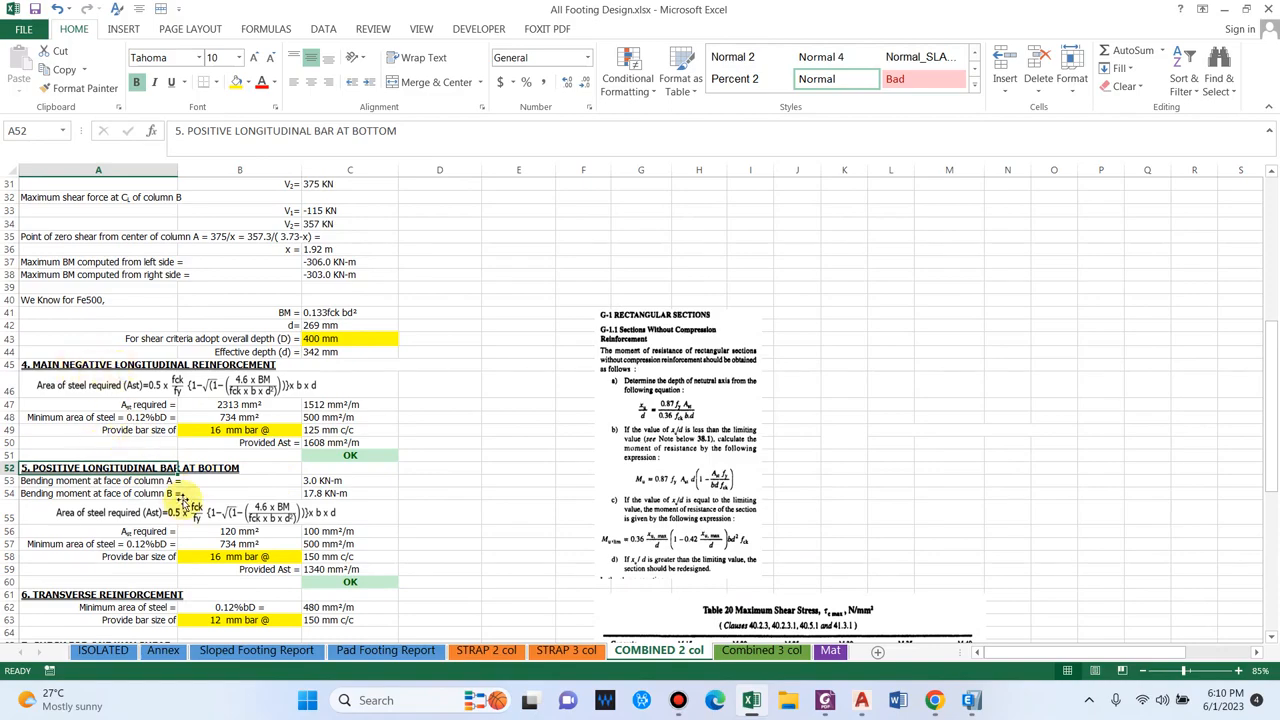
scroll(182, 500, "down", 2)
left_click(115, 286)
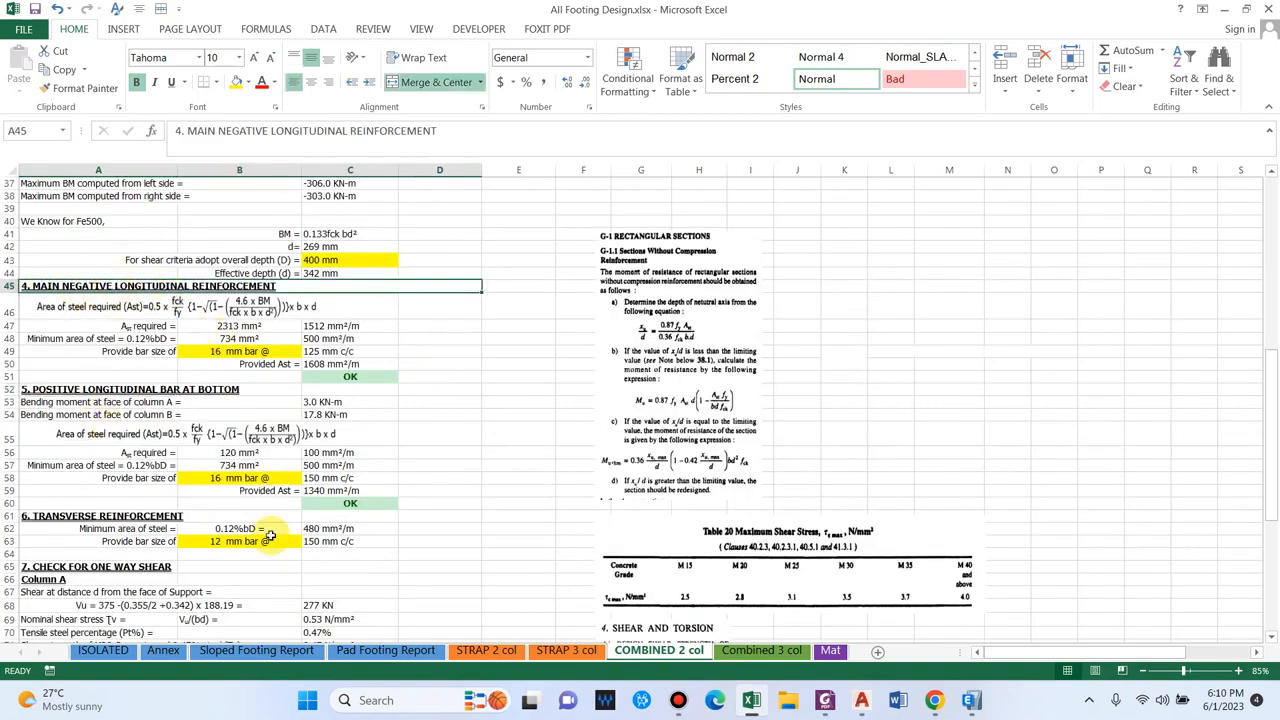
left_click(206, 478)
type("1")
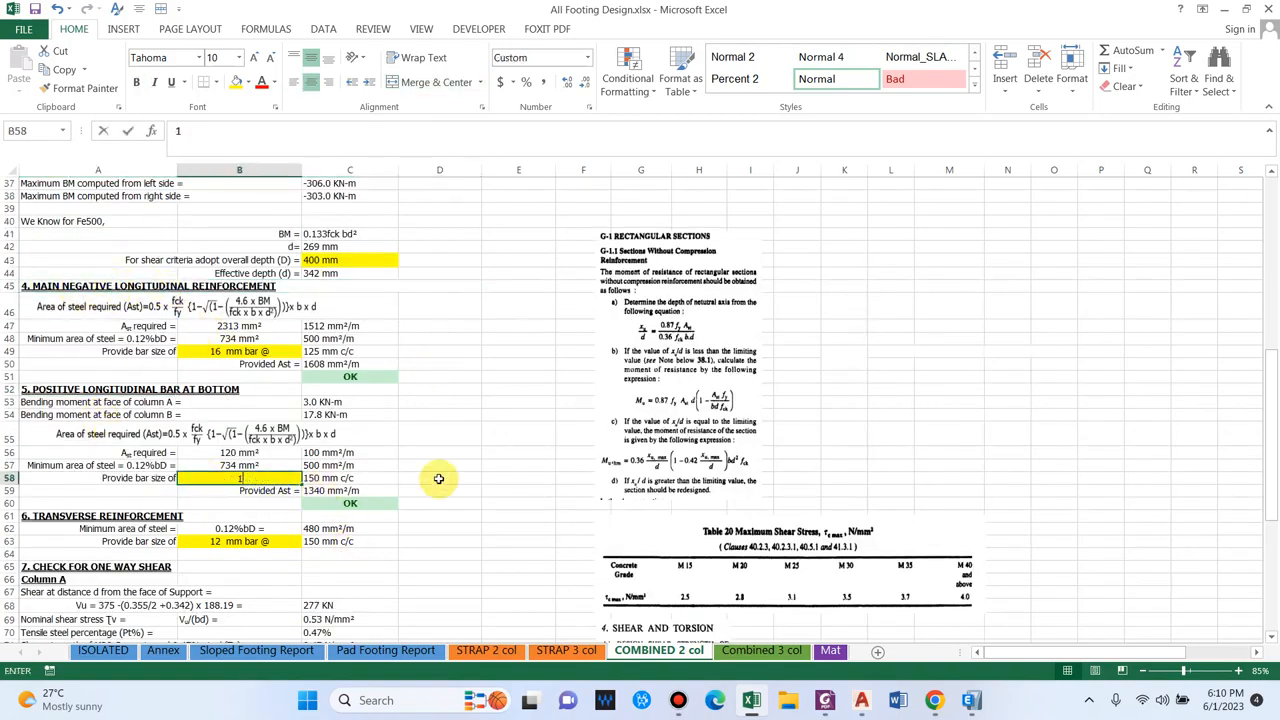
type("2")
key("Return")
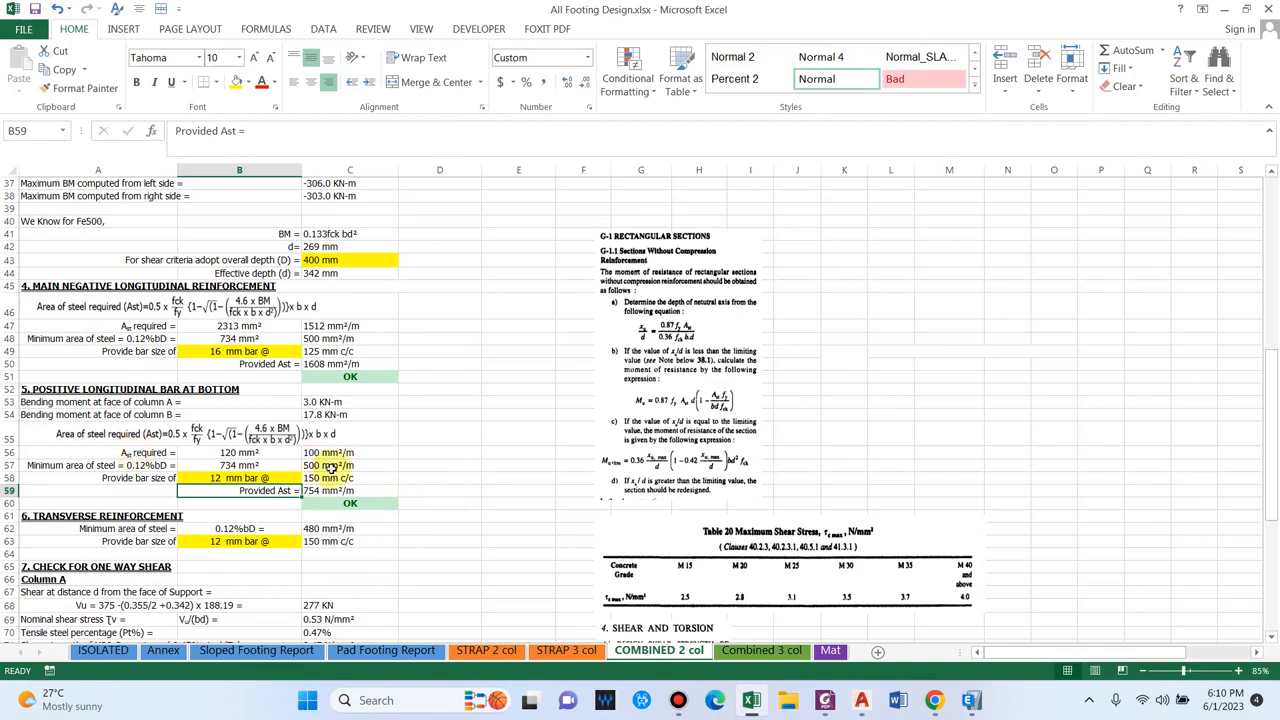
scroll(216, 437, "down", 1)
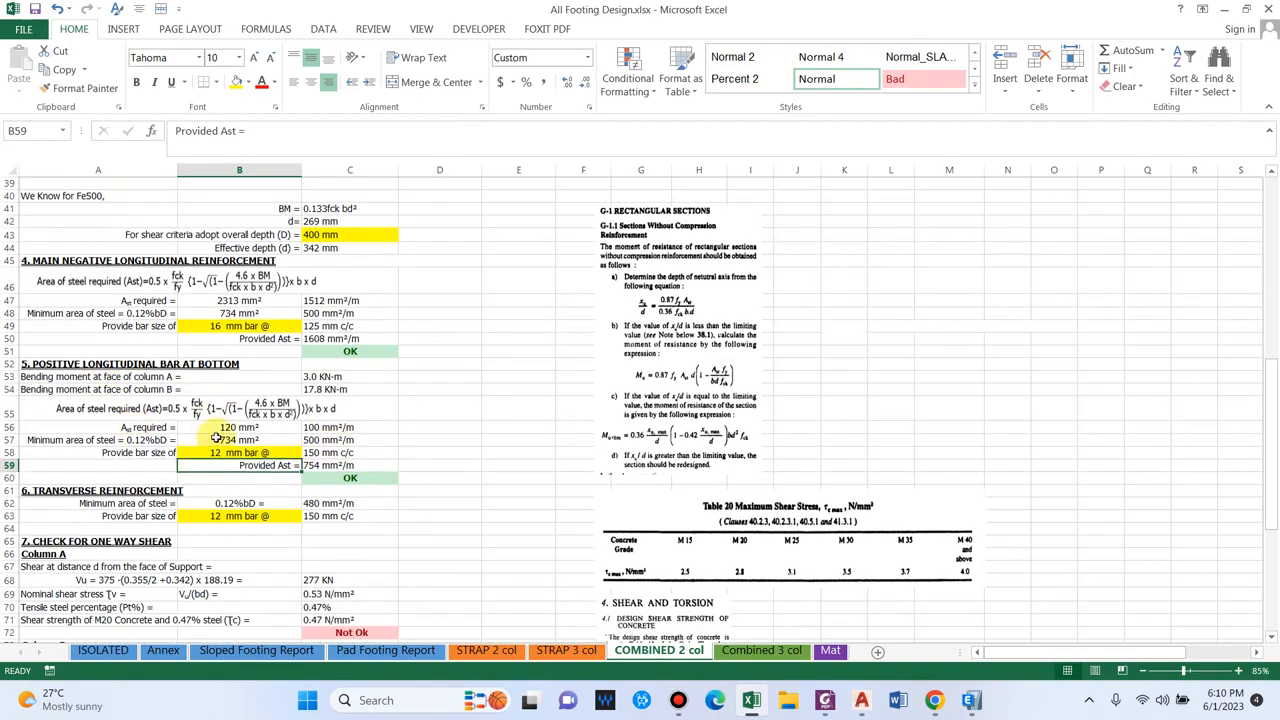
left_click(222, 450)
type("16")
key("Return")
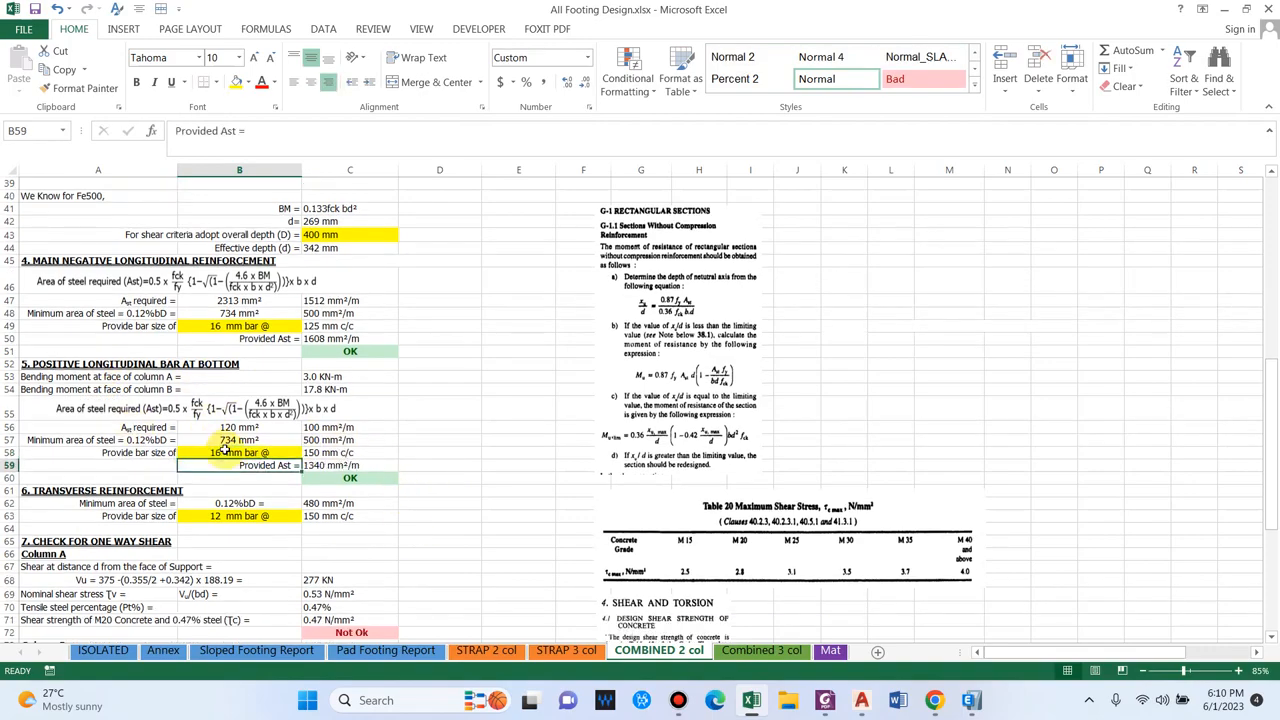
Review the transverse reinforcement and the one-way shear check for column A, and compare them with the footing layout
scroll(225, 450, "down", 1)
left_click(80, 452)
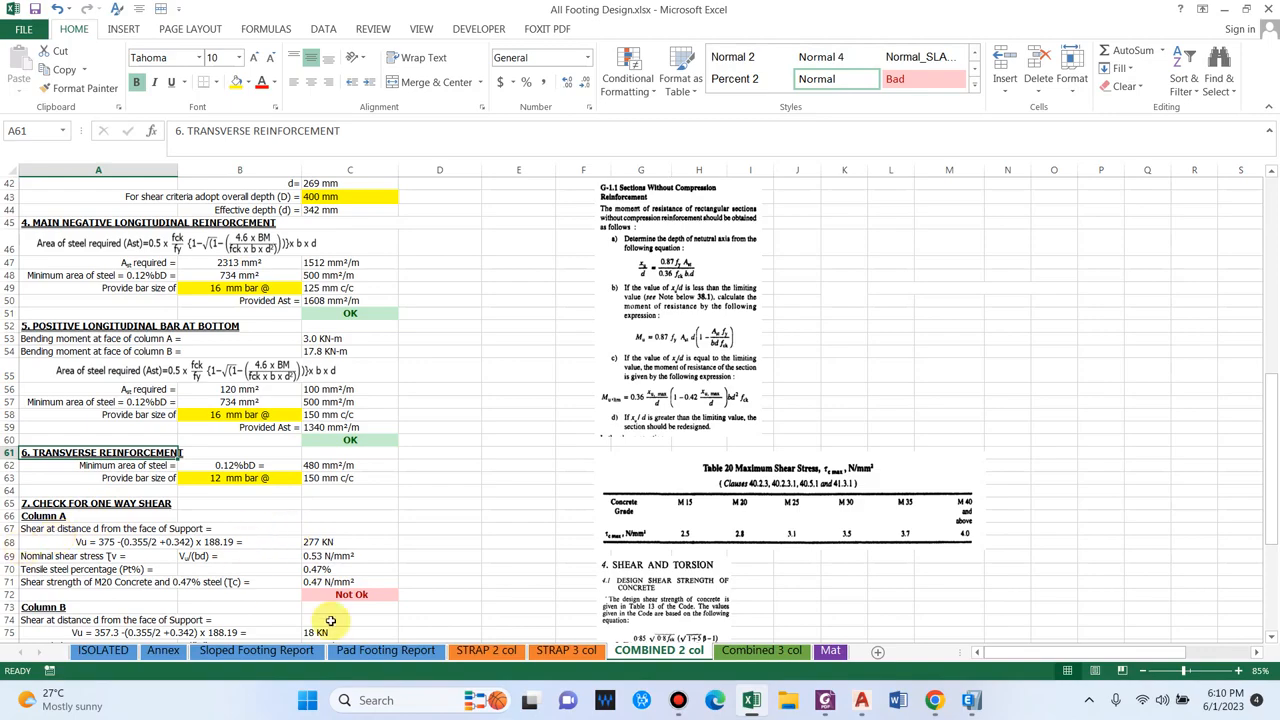
left_click(113, 527)
scroll(113, 525, "down", 2)
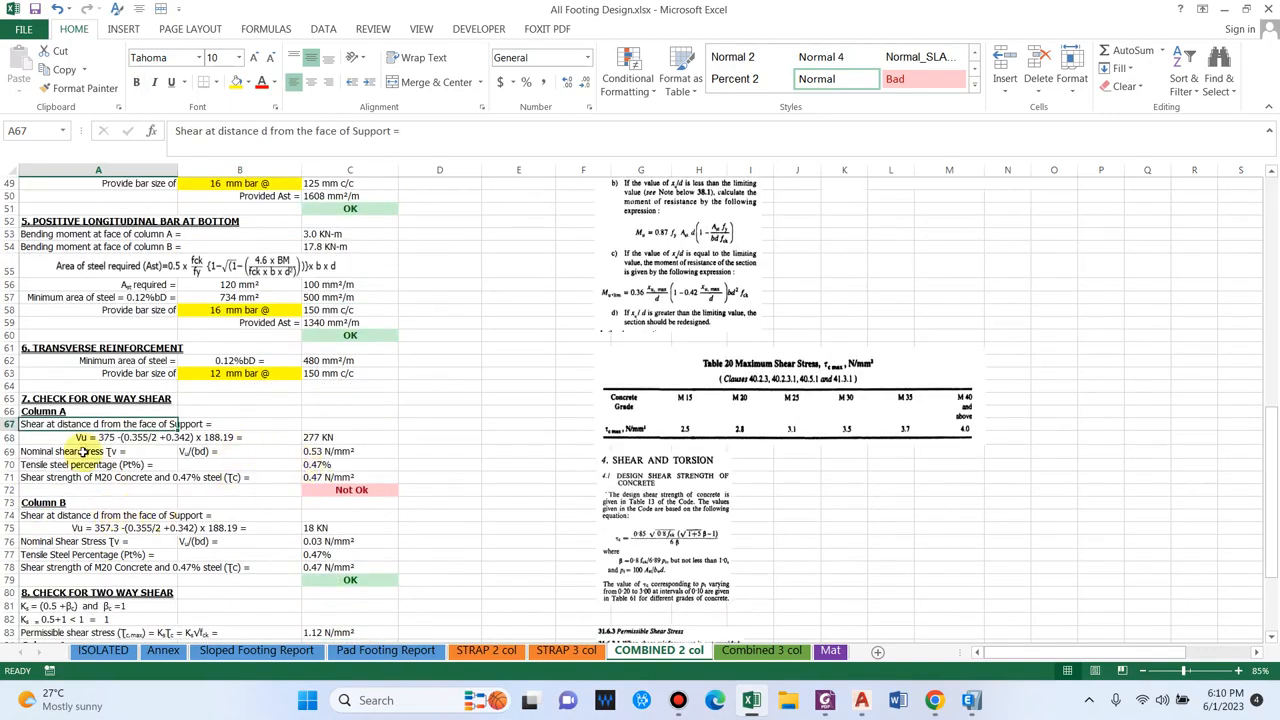
scroll(517, 420, "up", 10)
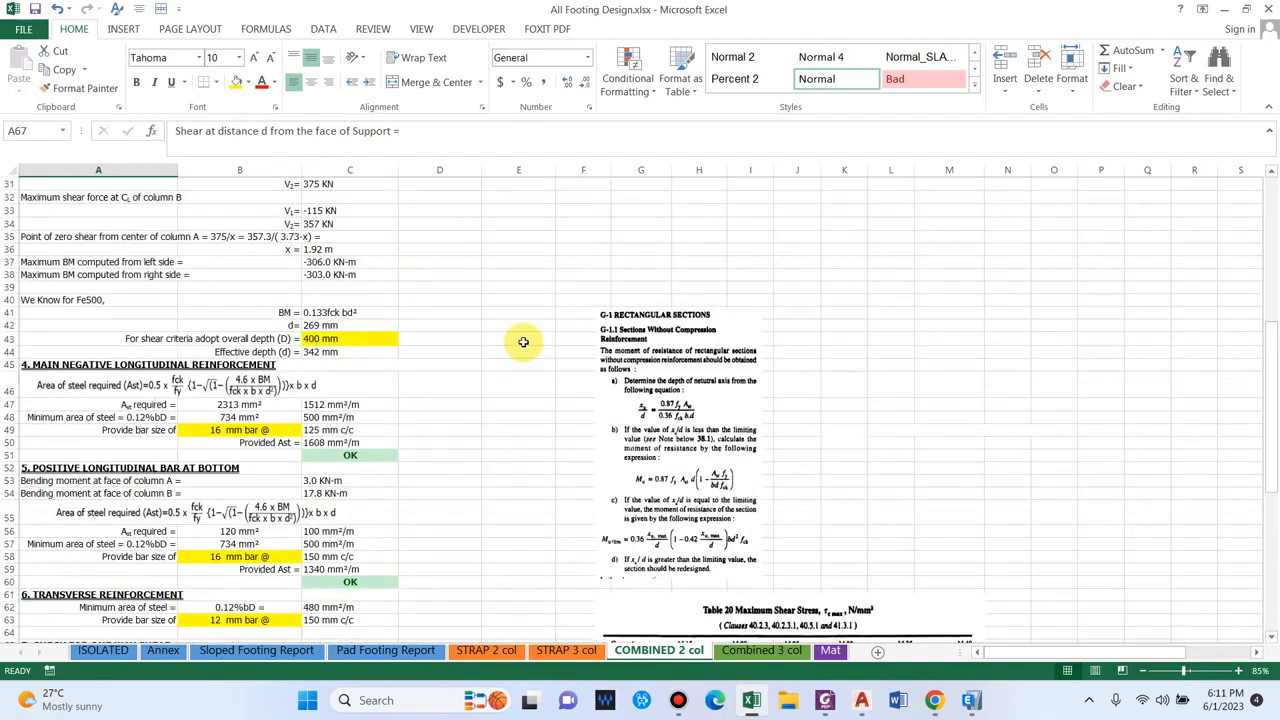
scroll(518, 326, "up", 3)
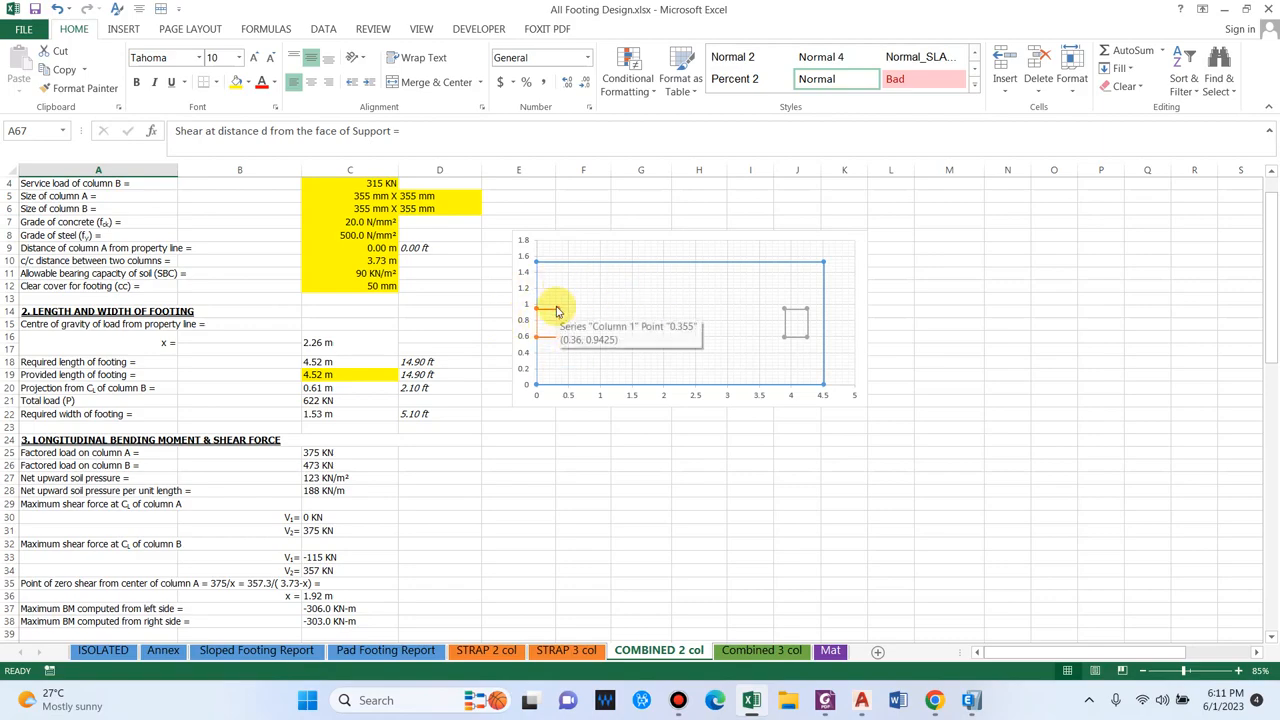
Try an overall depth of 450 mm for shear criteria and check the one-way shear result for column A
scroll(323, 443, "down", 2)
scroll(325, 511, "down", 2)
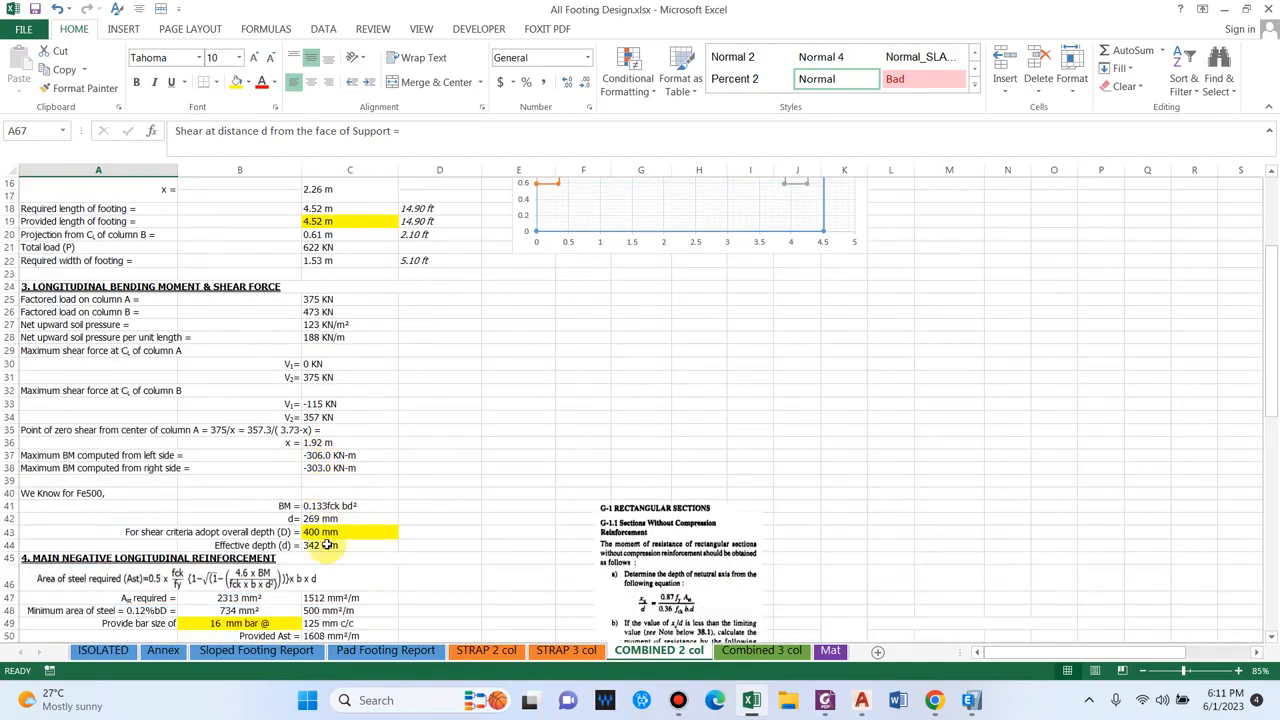
left_click(325, 533)
type("450")
key("Return")
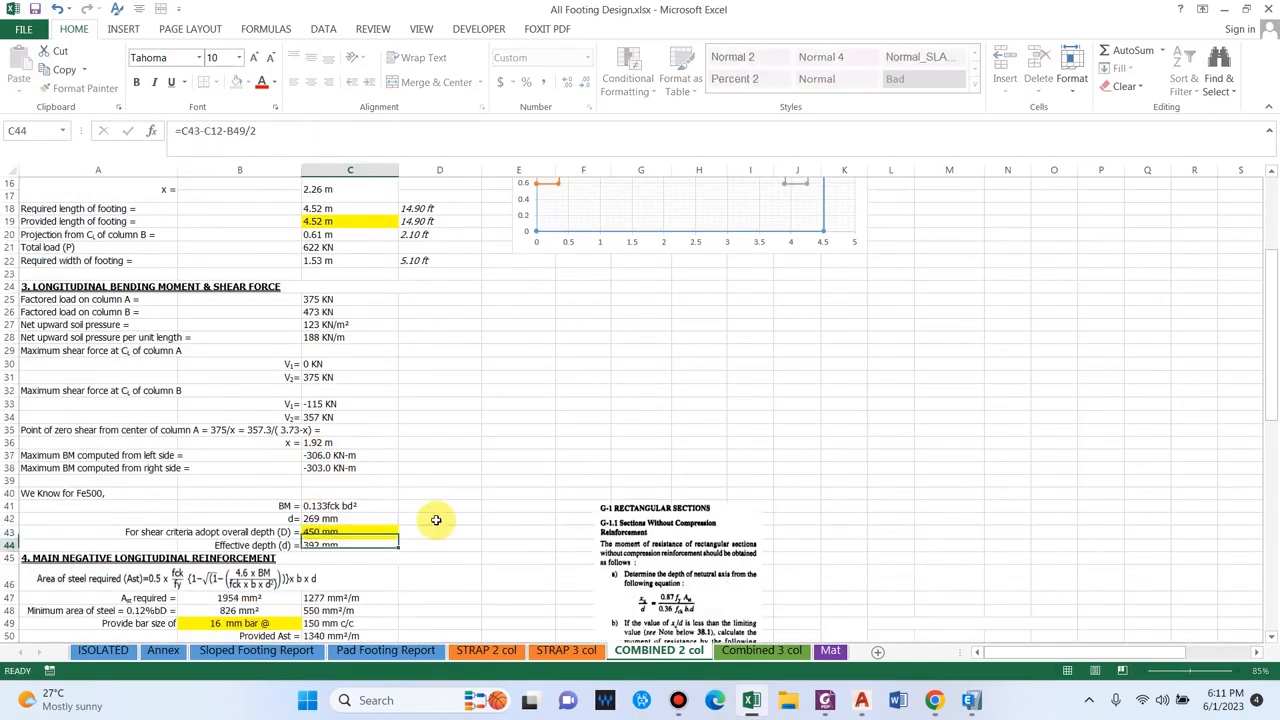
scroll(436, 507, "down", 1)
scroll(436, 507, "down", 9)
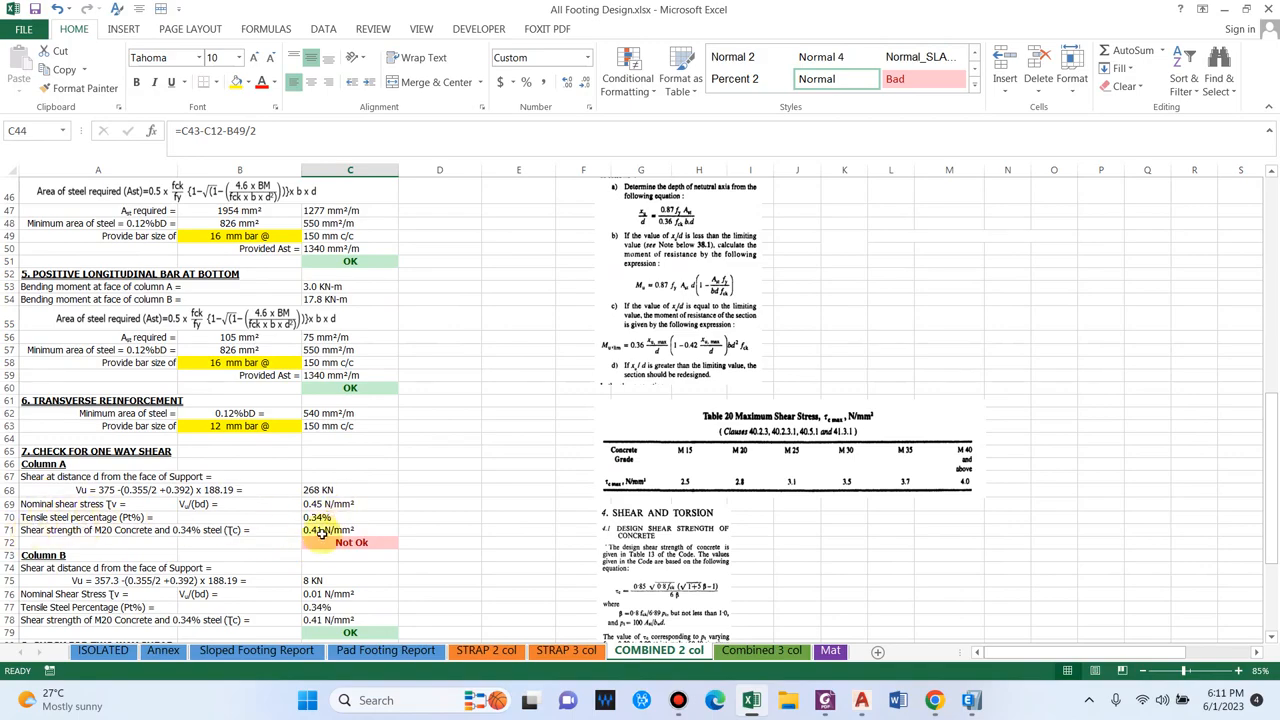
Set the overall depth for shear criteria to 550 mm and recheck the one-way shear results
scroll(358, 480, "up", 12)
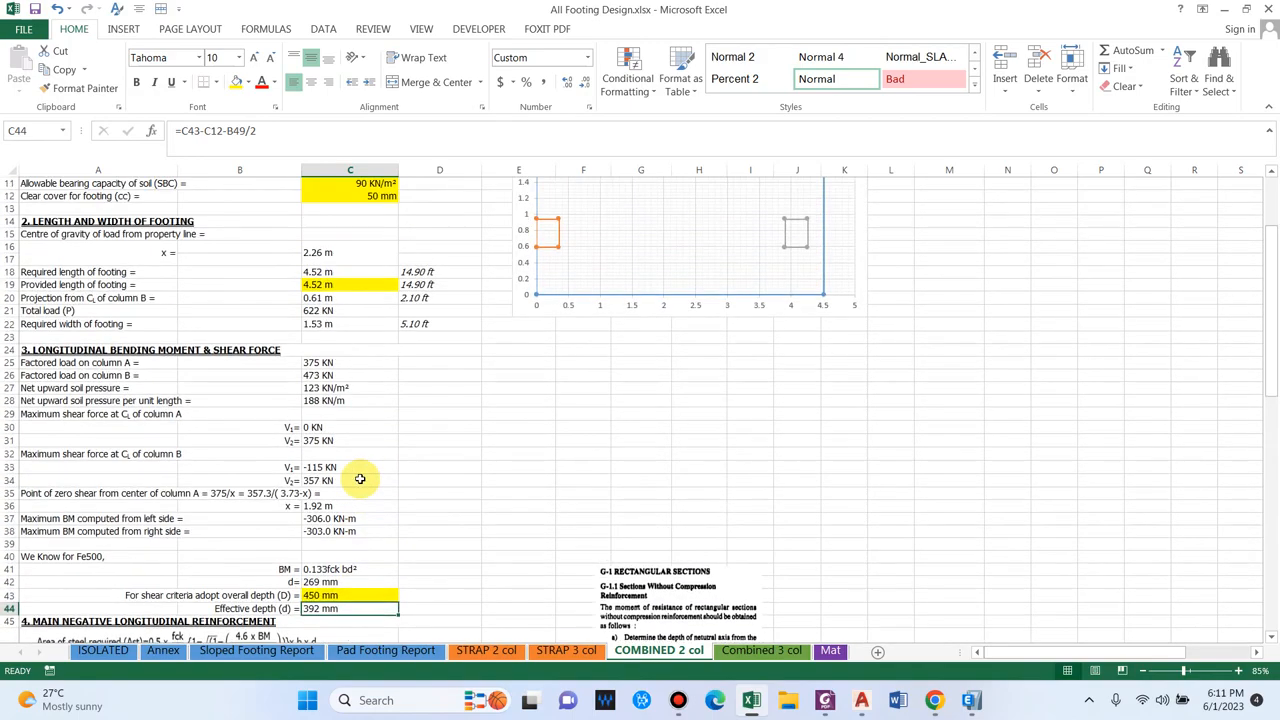
scroll(360, 479, "up", 3)
scroll(366, 474, "down", 2)
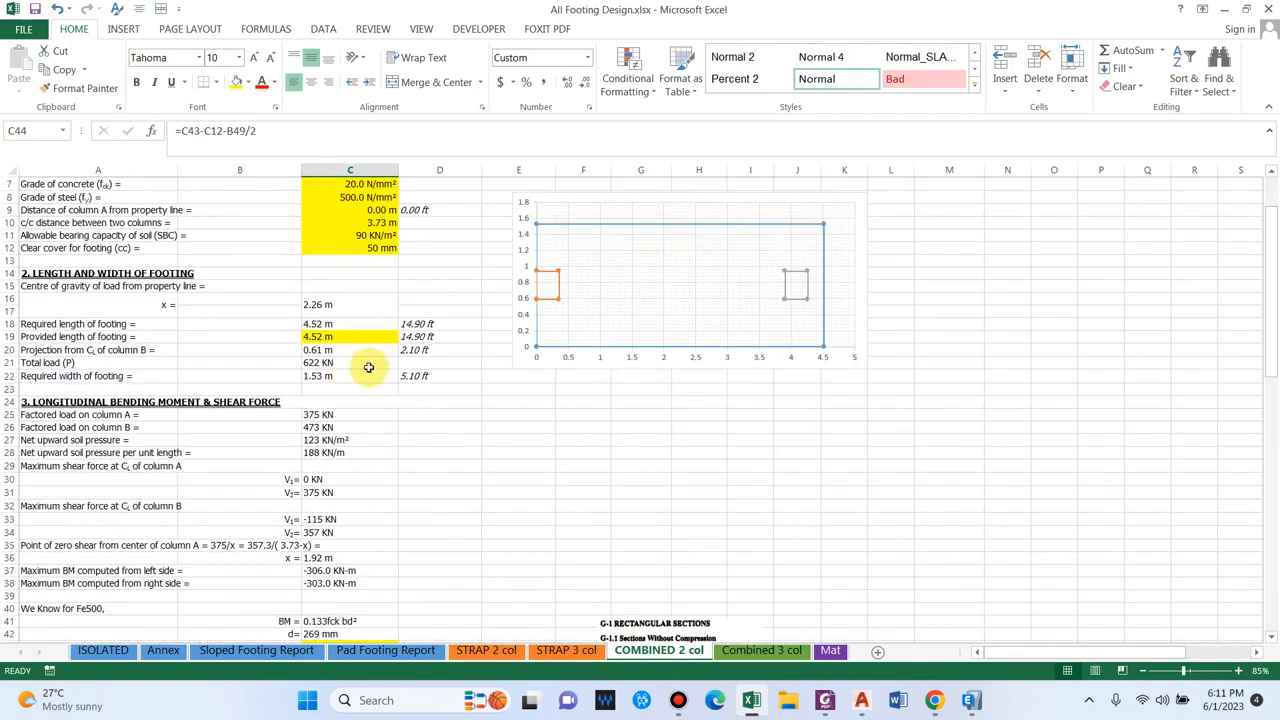
scroll(340, 505, "down", 3)
left_click(343, 519)
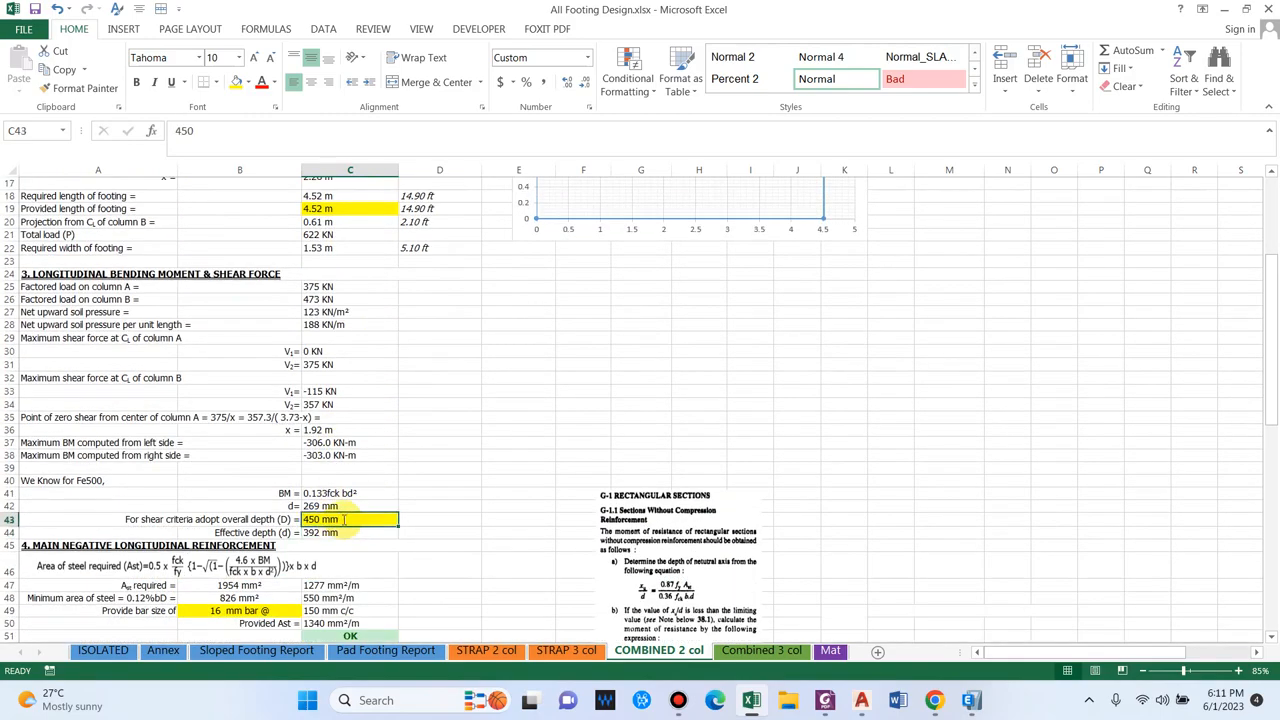
key("Down")
scroll(340, 500, "down", 9)
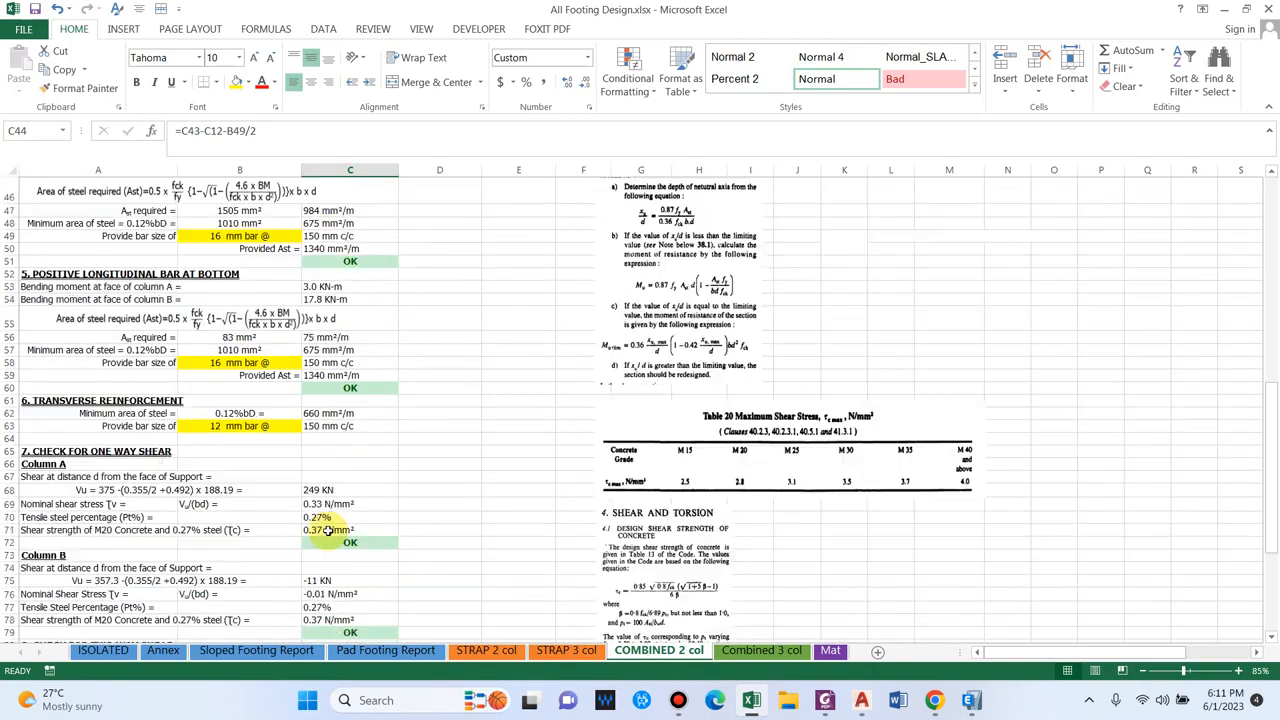
Review the one-way and two-way shear checks for both columns and the design summary of the two-column combined footing
scroll(400, 423, "down", 3)
left_click(118, 341)
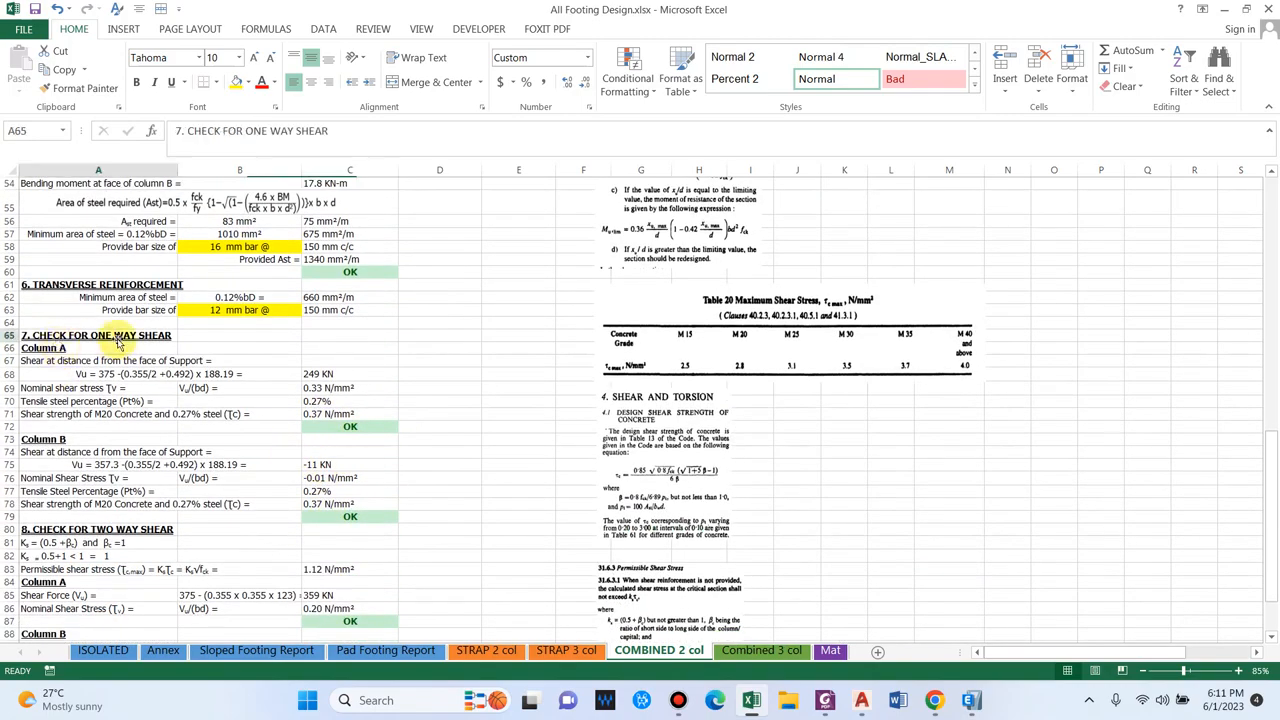
scroll(206, 460, "down", 1)
scroll(342, 520, "down", 2)
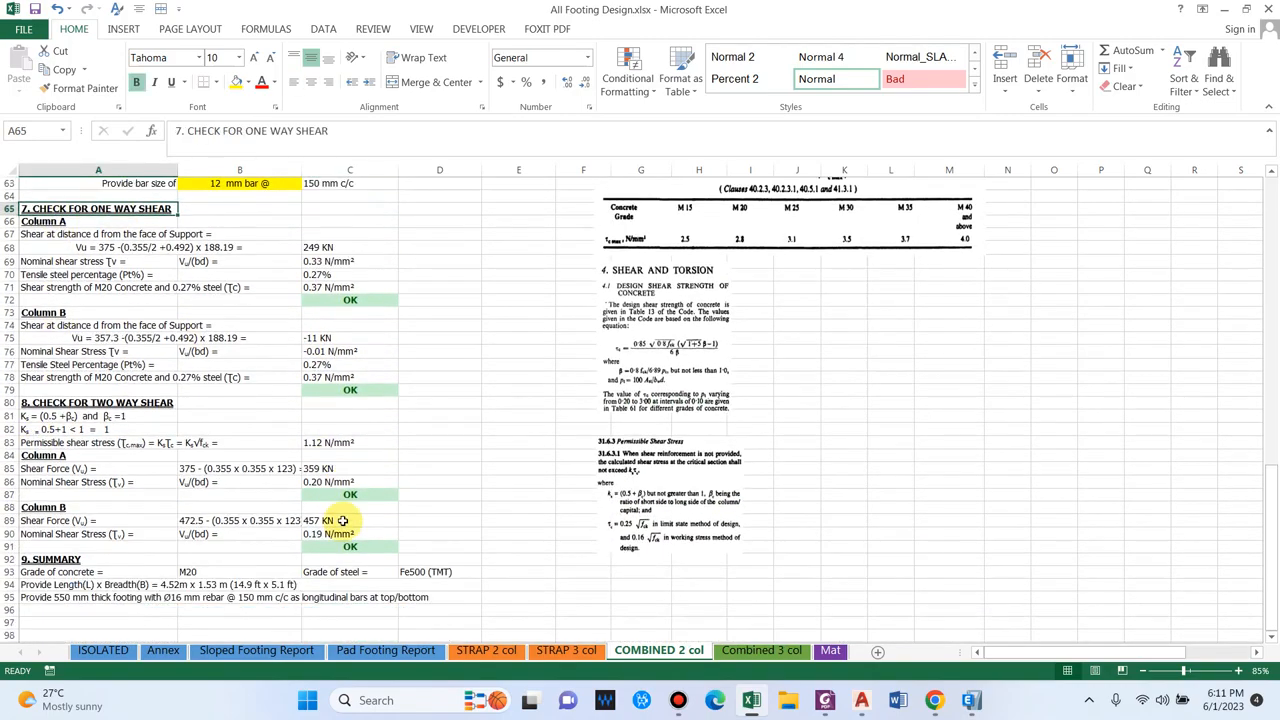
scroll(342, 520, "down", 1)
left_click(48, 546)
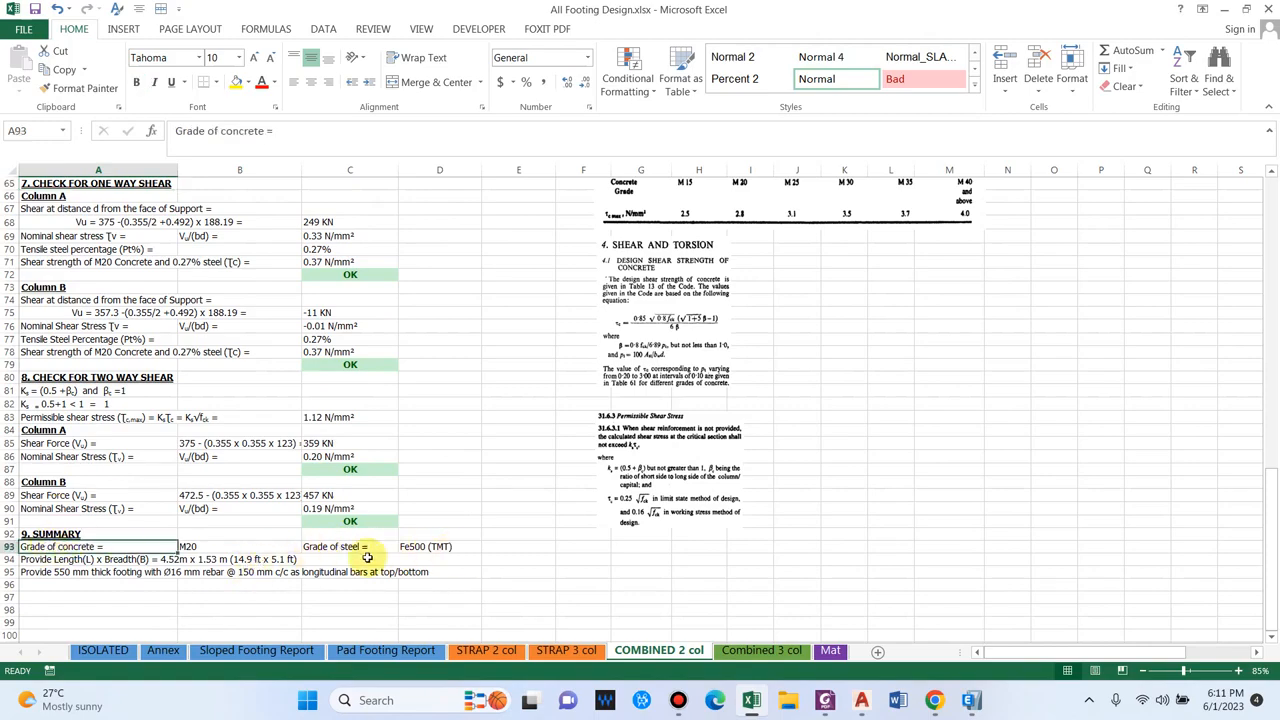
left_click(188, 572)
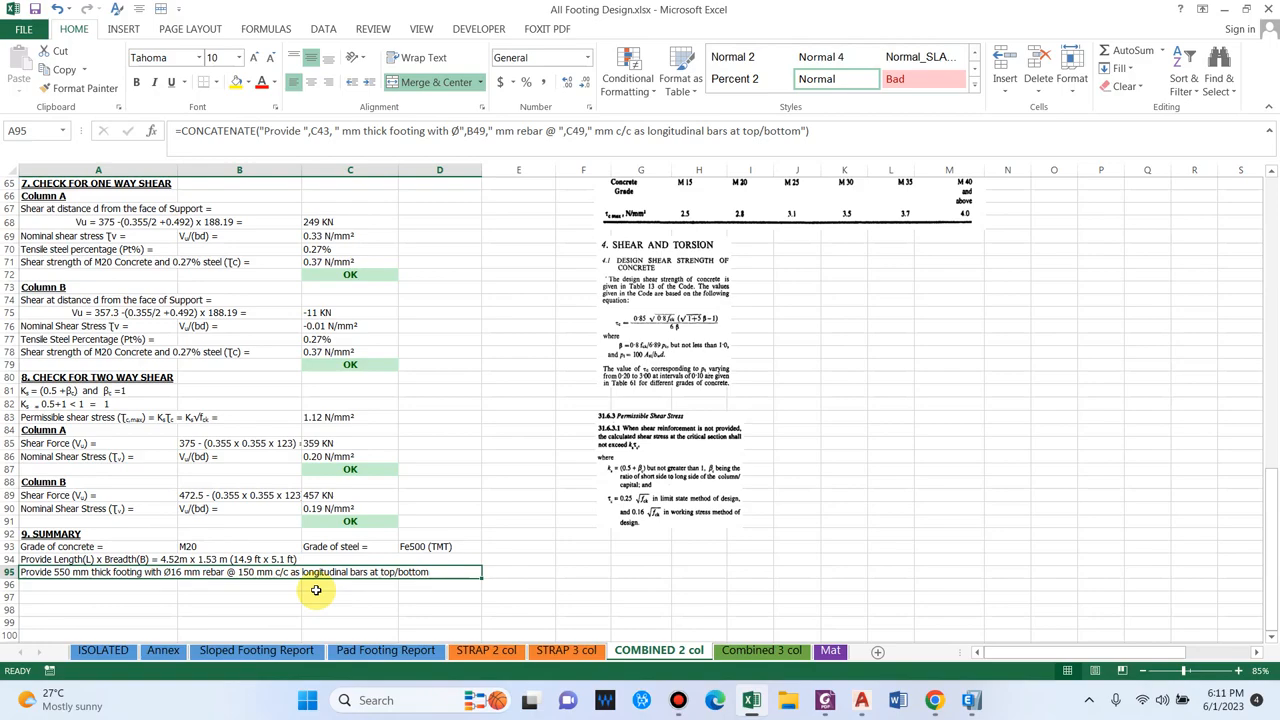
Open the Combined 3 col sheet and check the grid 3 columns in the ETABS base plan before returning to Excel
left_click(786, 650)
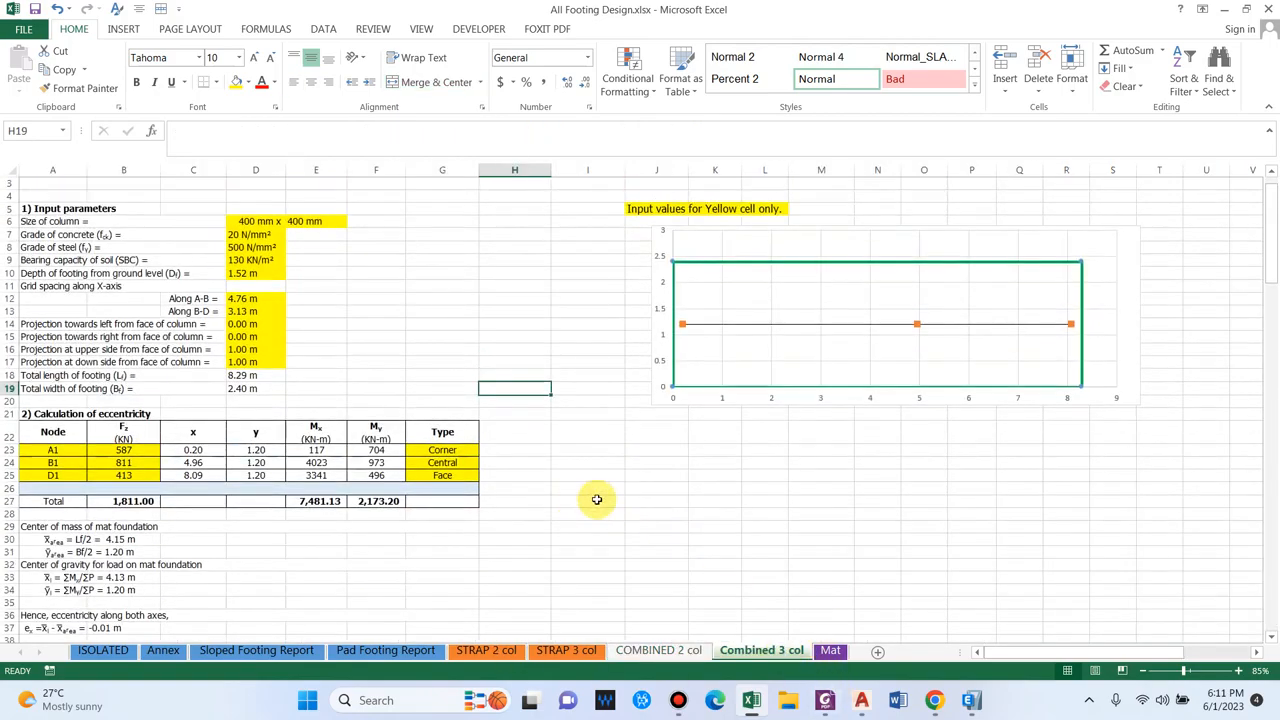
left_click(975, 701)
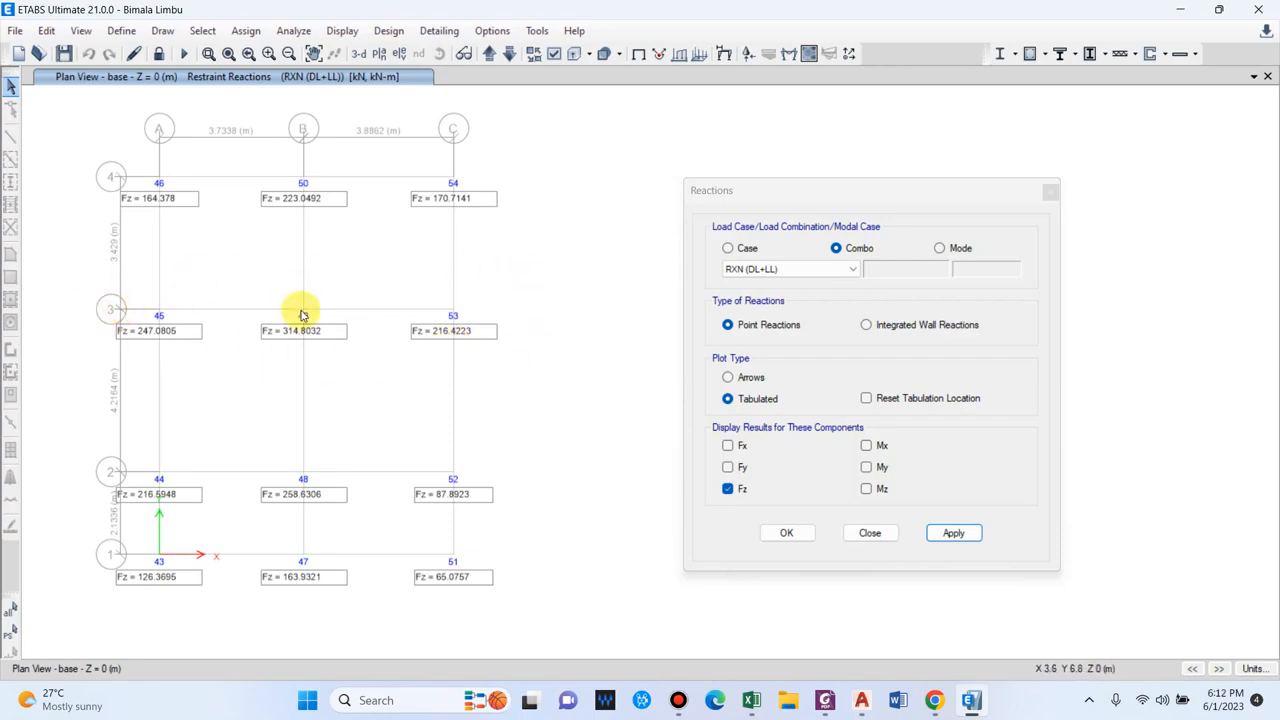
left_click(751, 698)
Set the column size of the three-column combined footing to 355 mm x 355 mm
left_click(247, 223)
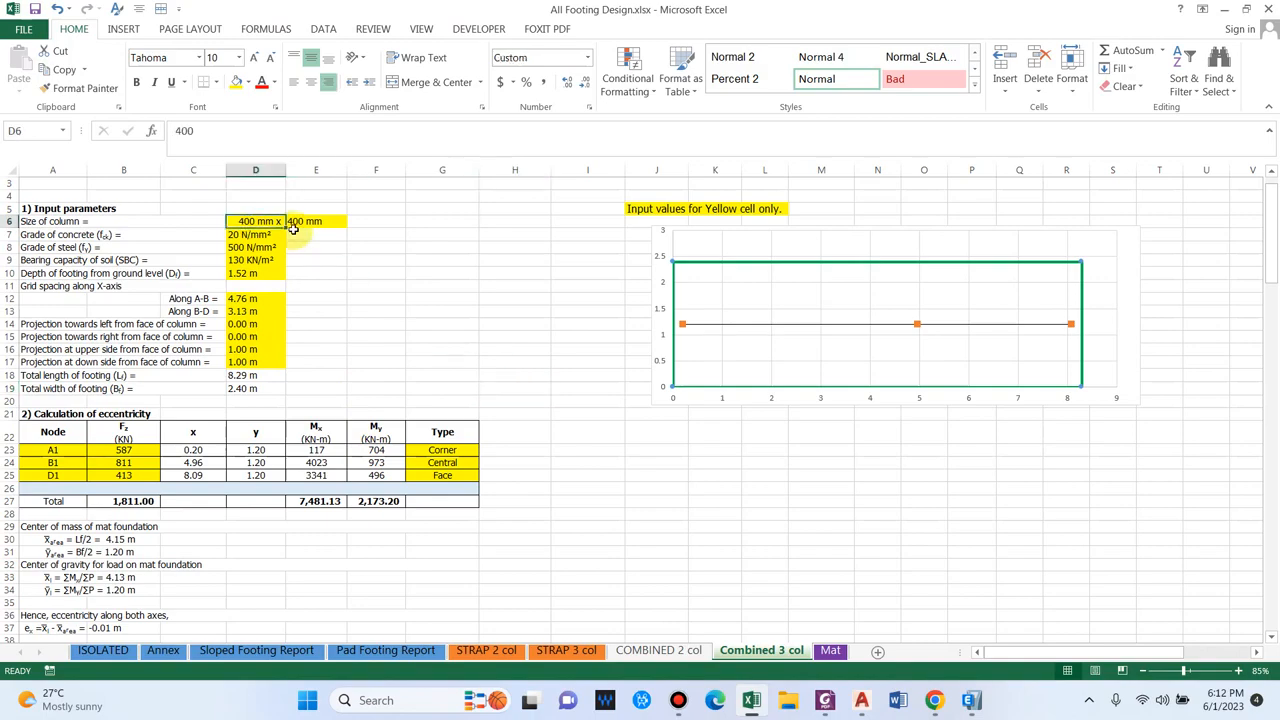
type("355")
key("Return")
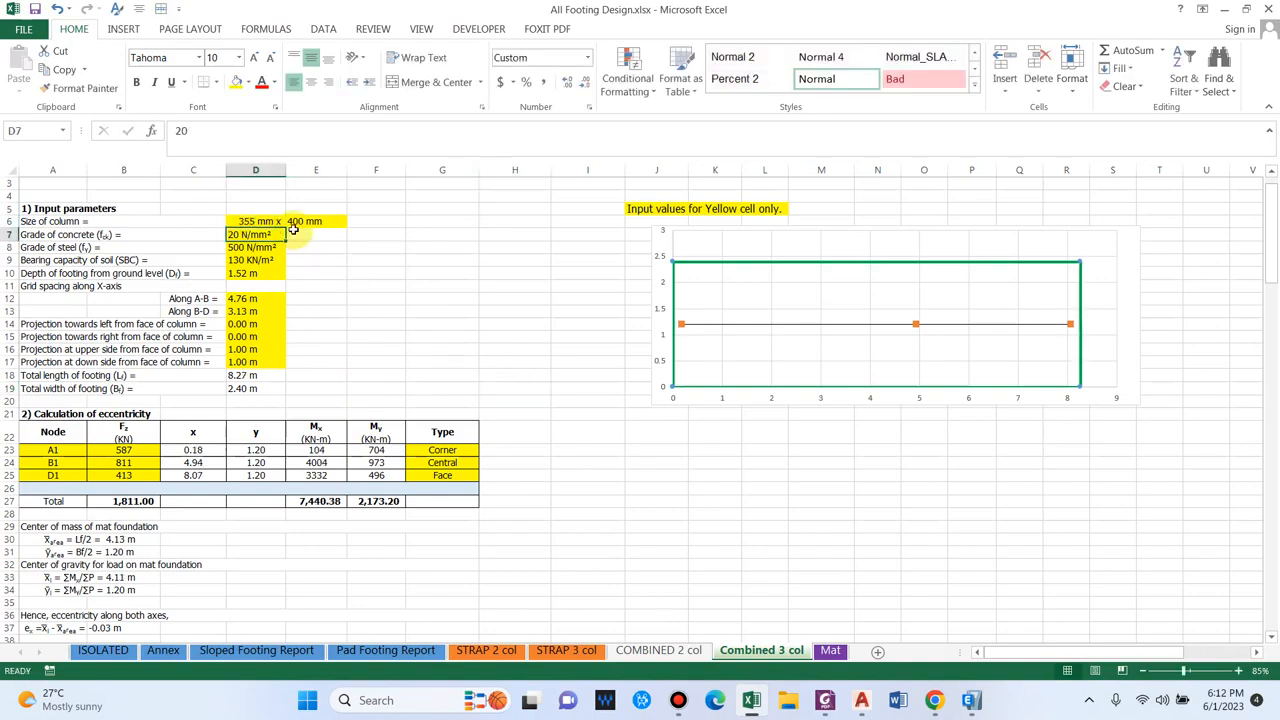
key("Right")
type("355")
key("Return")
key("Return")
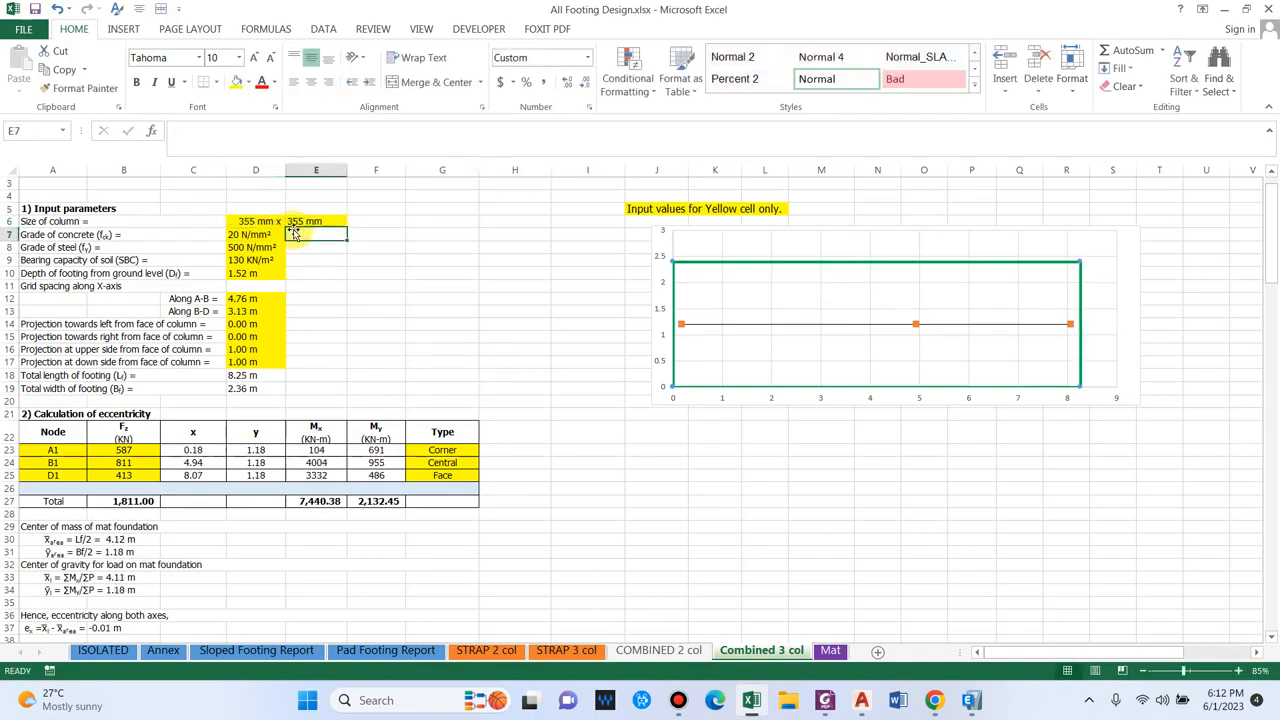
Set the bearing capacity of soil to 90 KN/m² and the grid spacing to 3.73 m along A-B and 3.88 m along B-D
key("Left")
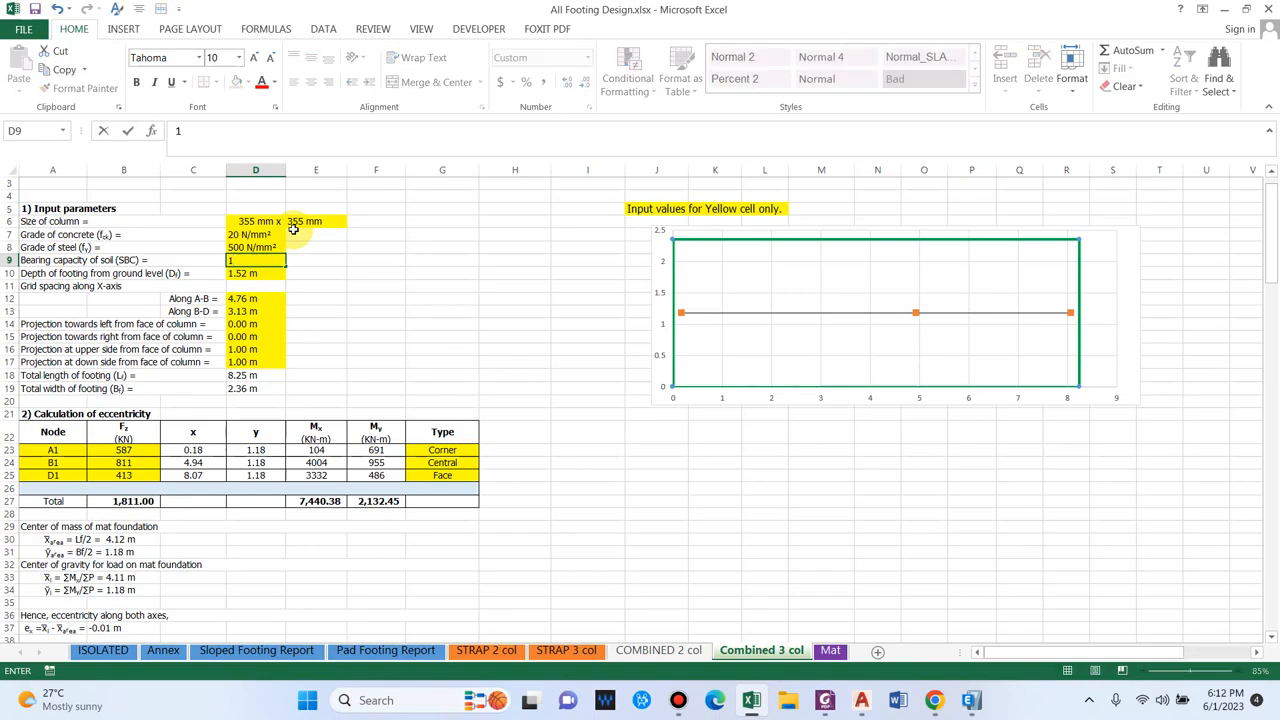
key("Return")
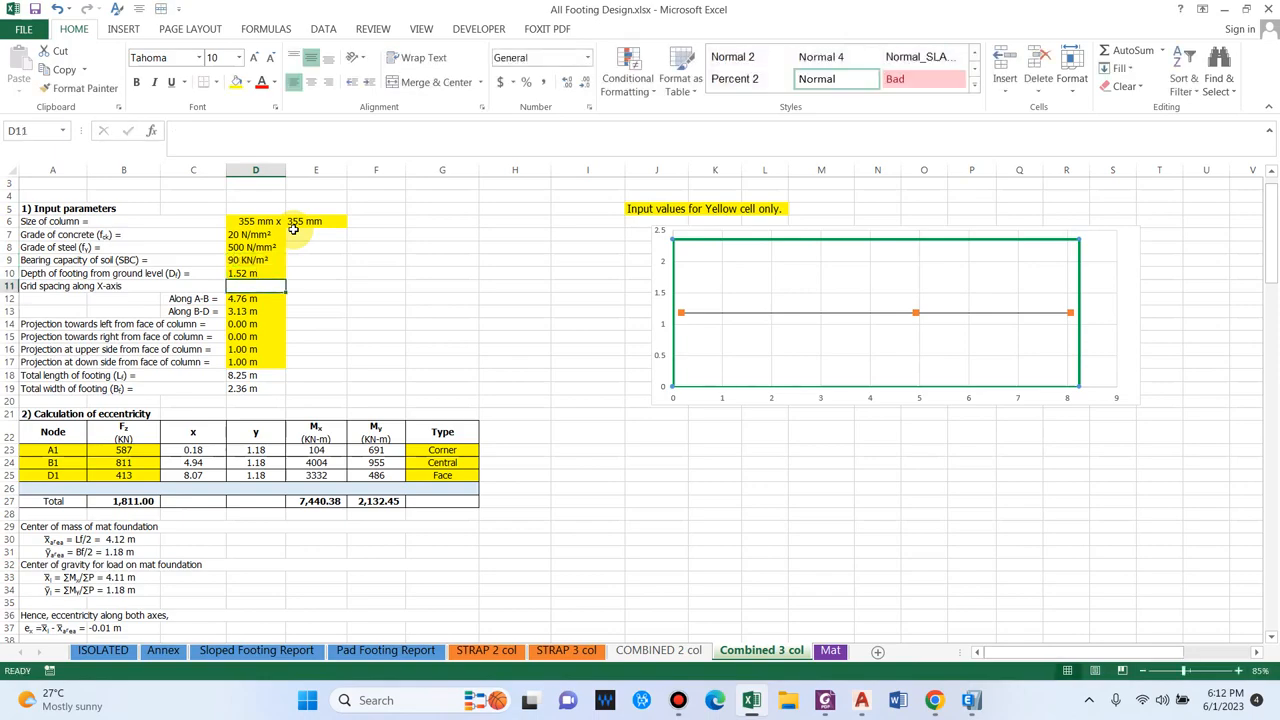
type("3.73")
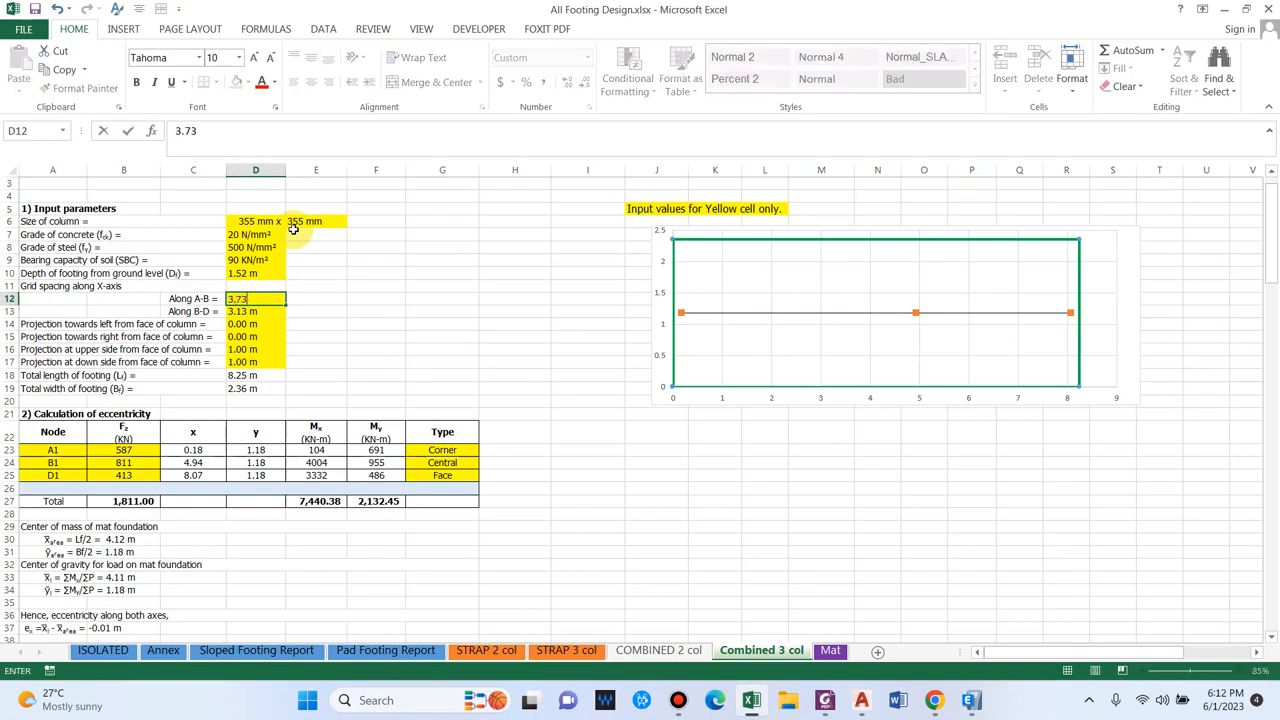
key("Return")
type("3.")
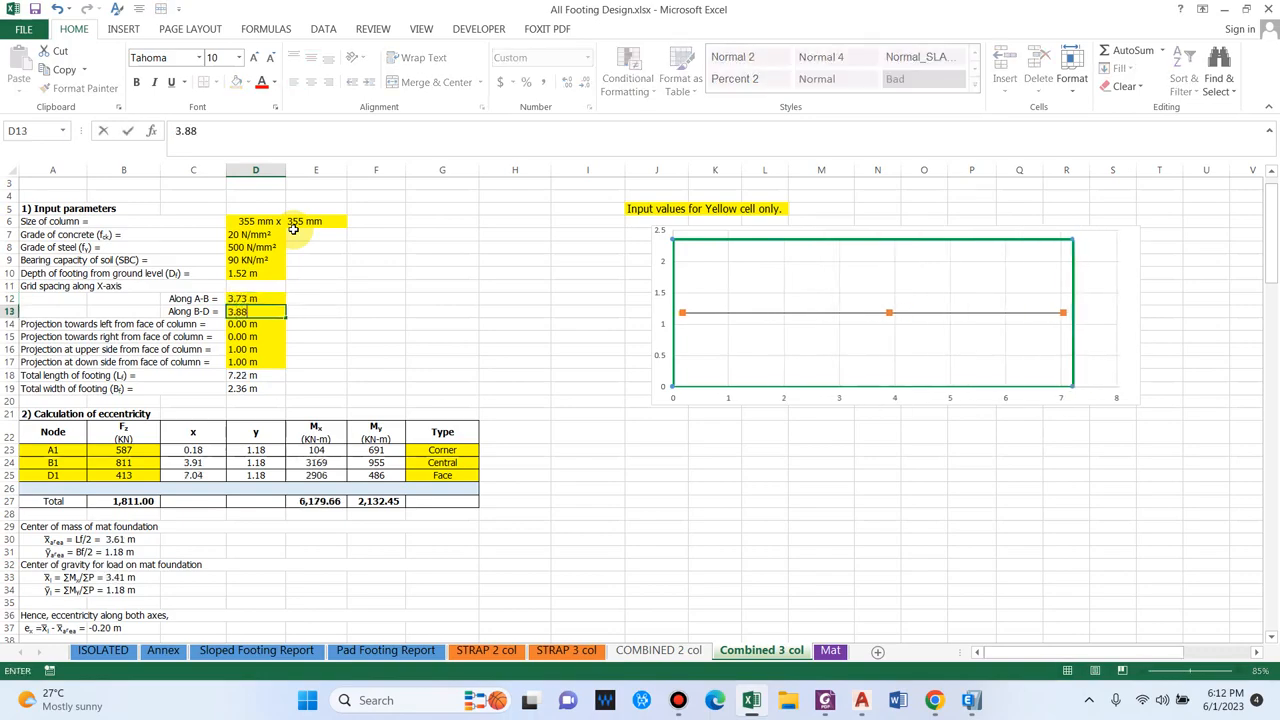
type("88")
key("Return")
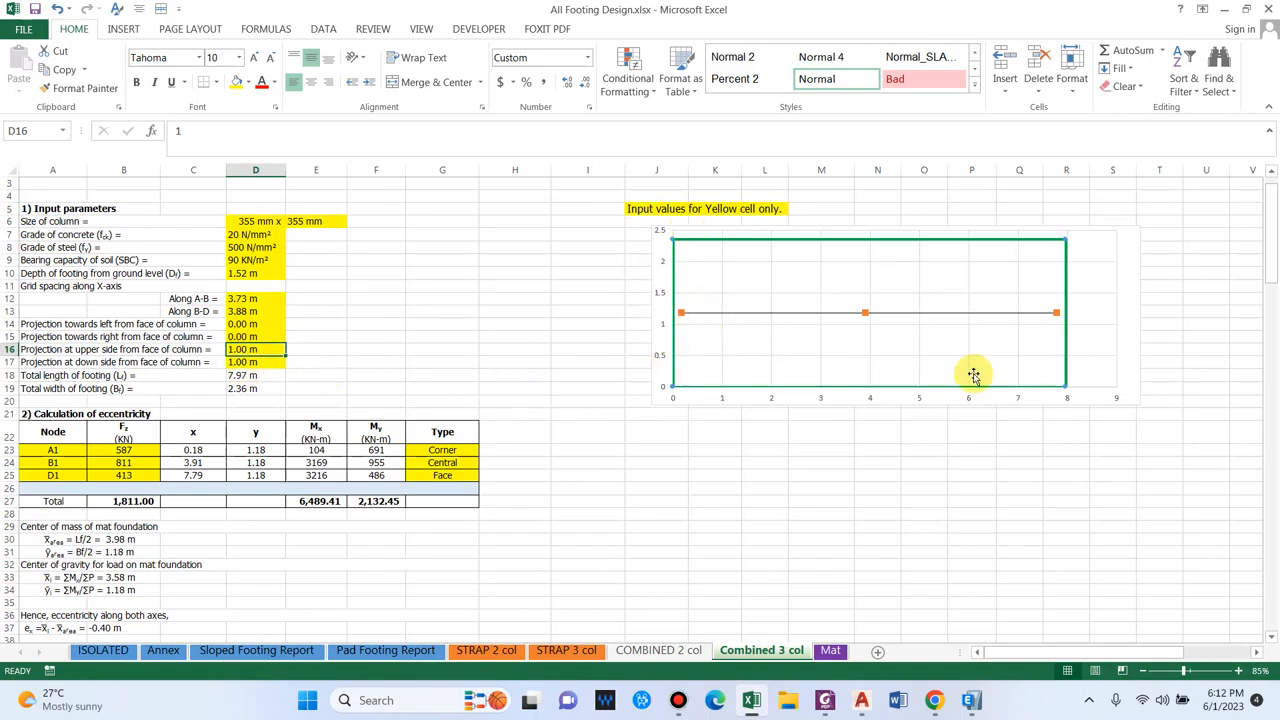
Look up the grid 3 column reactions in ETABS and set Fz in Excel to 250 KN for A1, 315 KN for B1 and 220 KN for D1
left_click(255, 378)
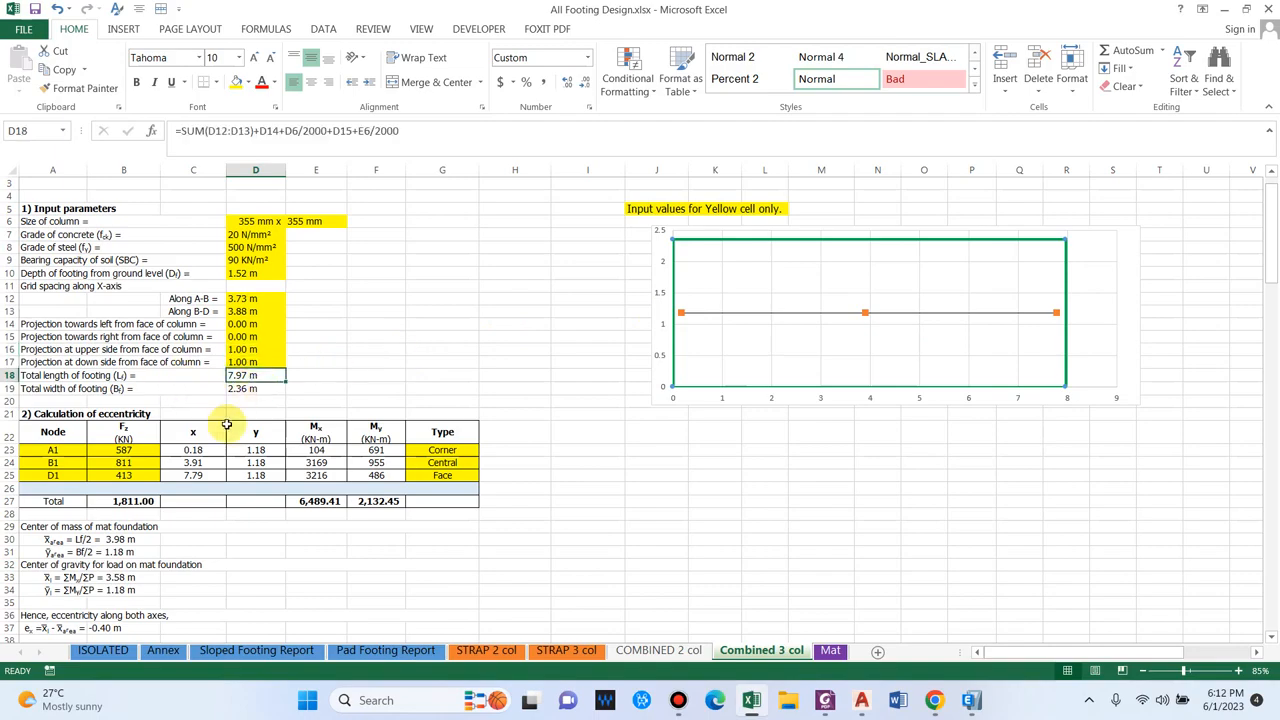
left_click(143, 455)
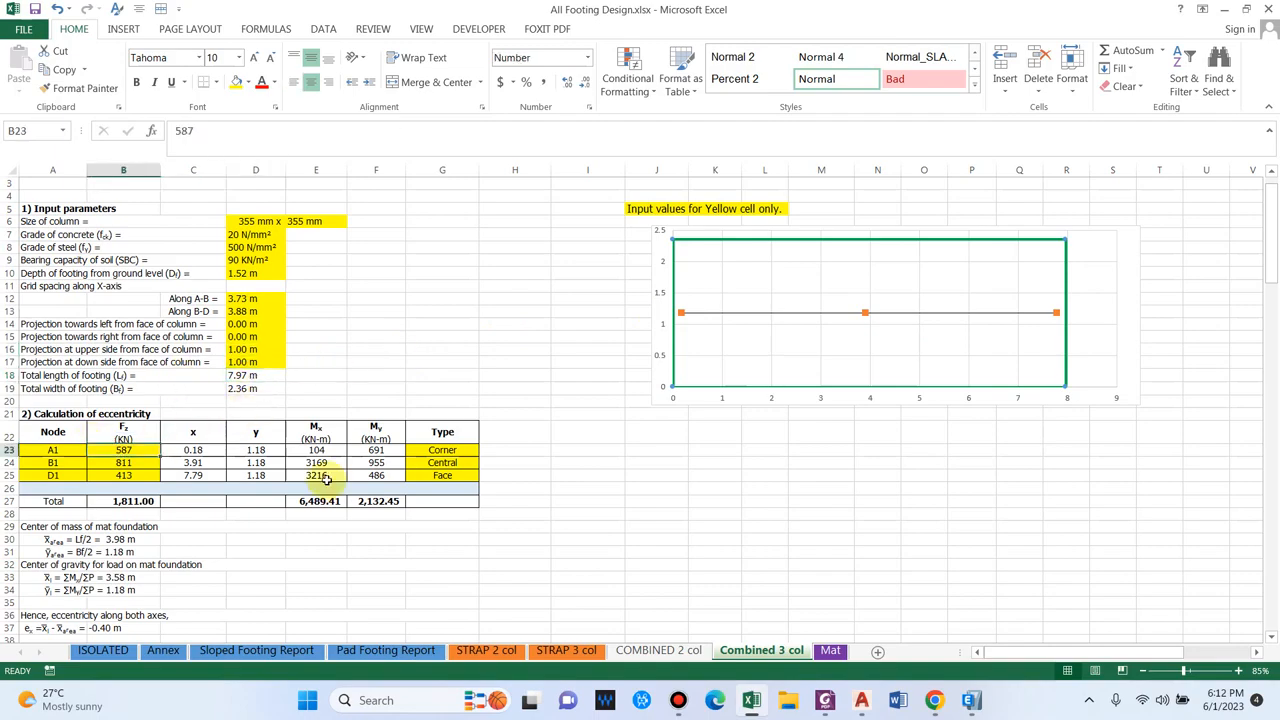
left_click(966, 701)
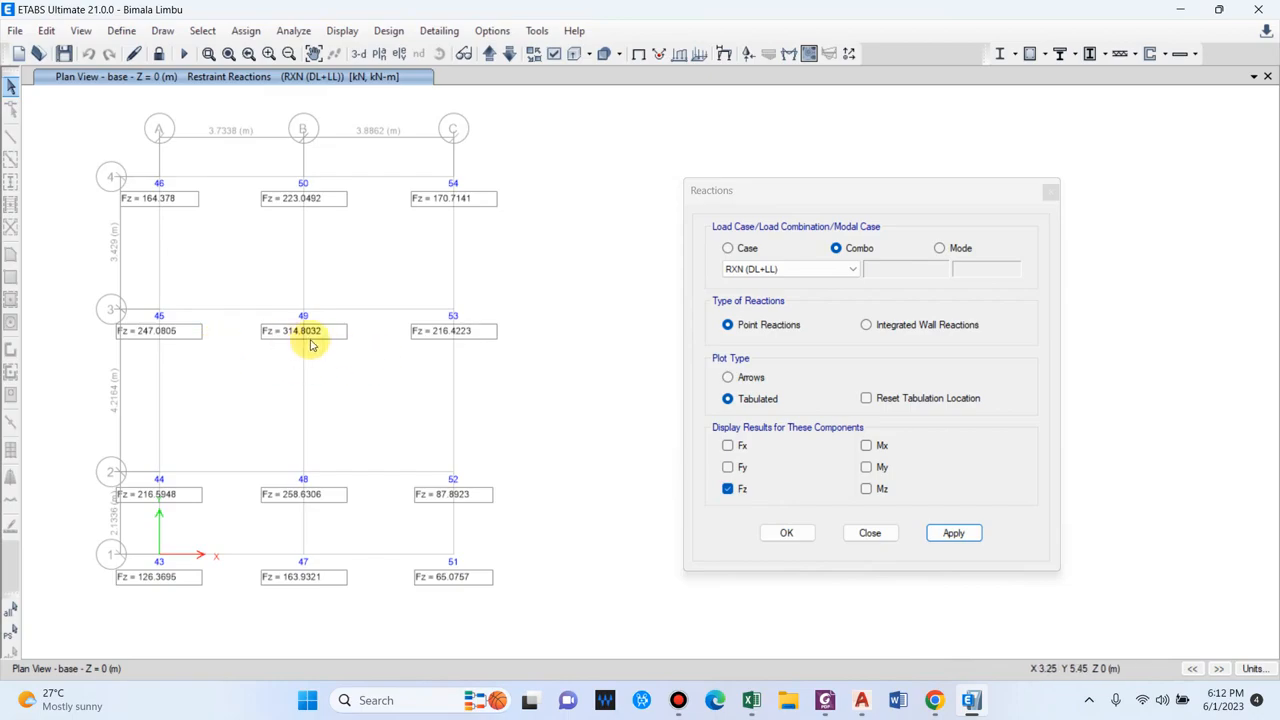
left_click(988, 708)
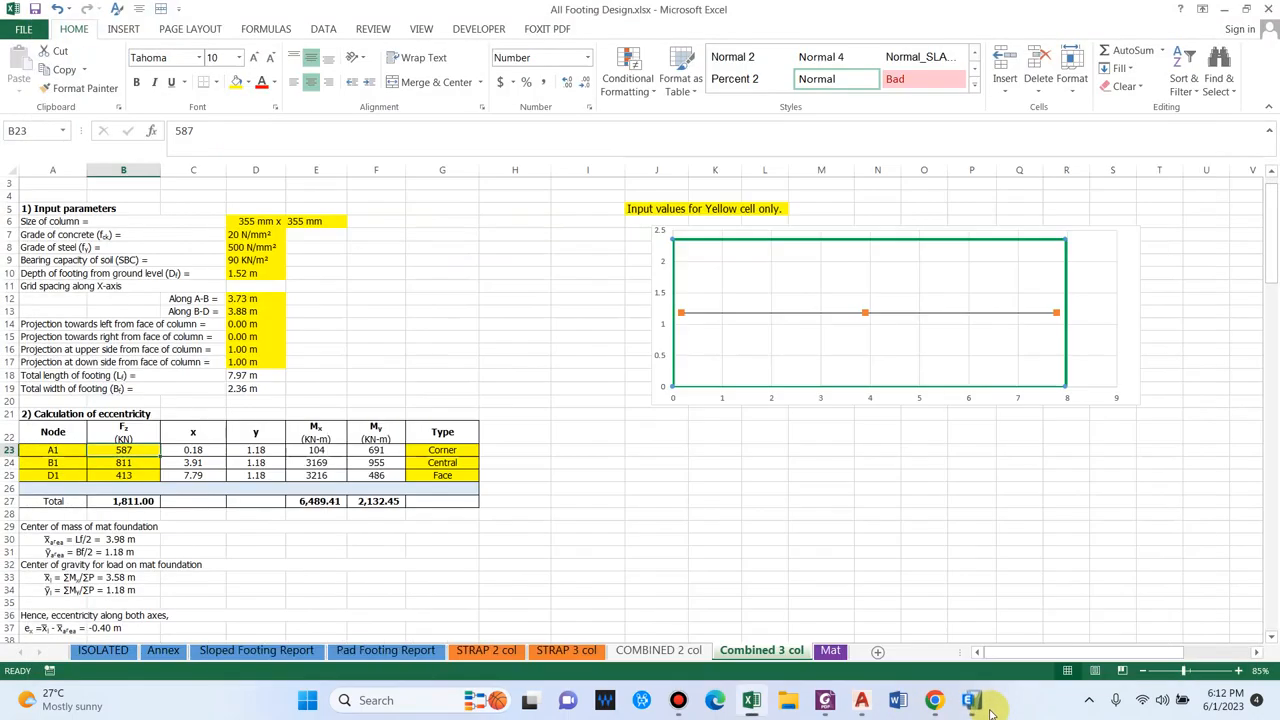
left_click(976, 702)
left_click(978, 702)
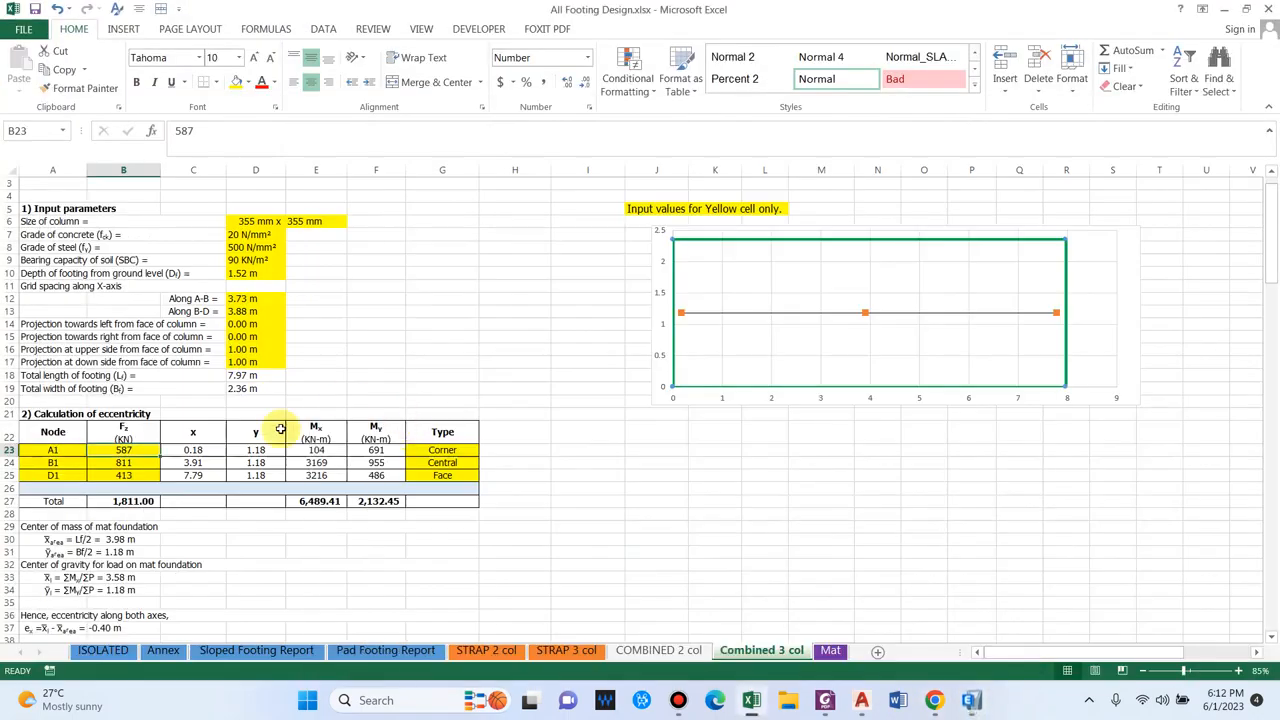
type("250")
key("Return")
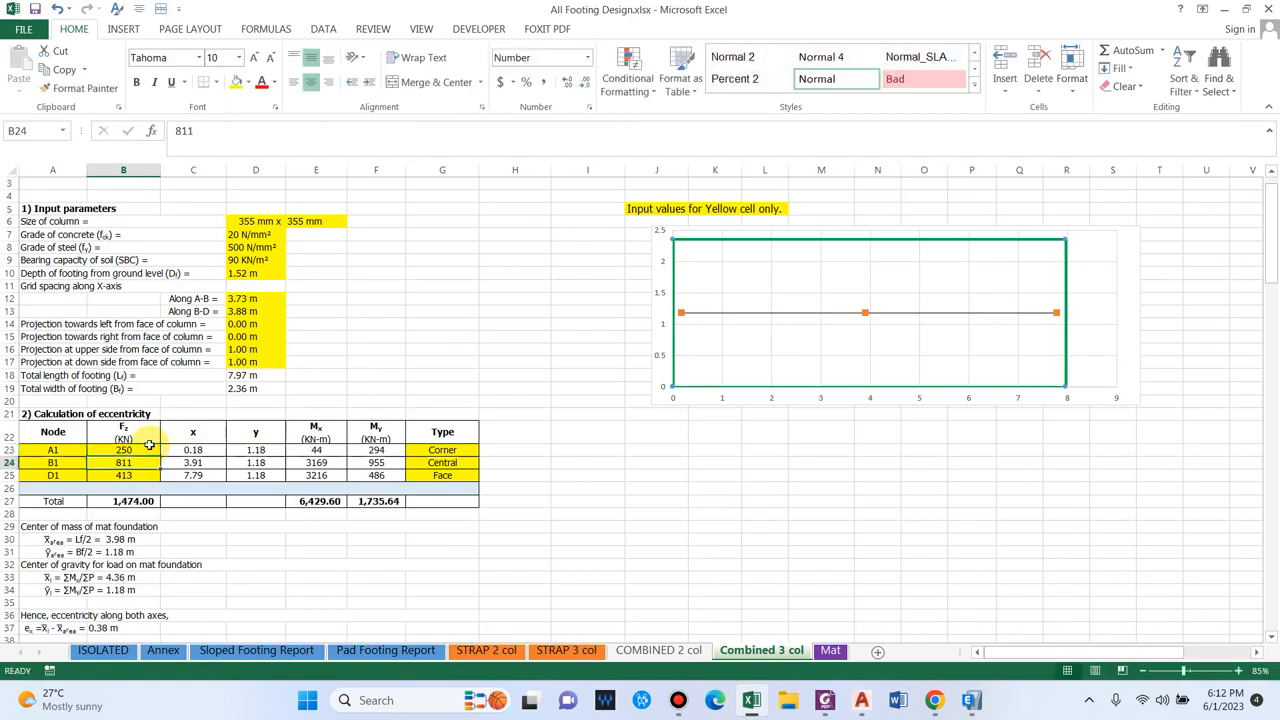
type("3220")
key("Return")
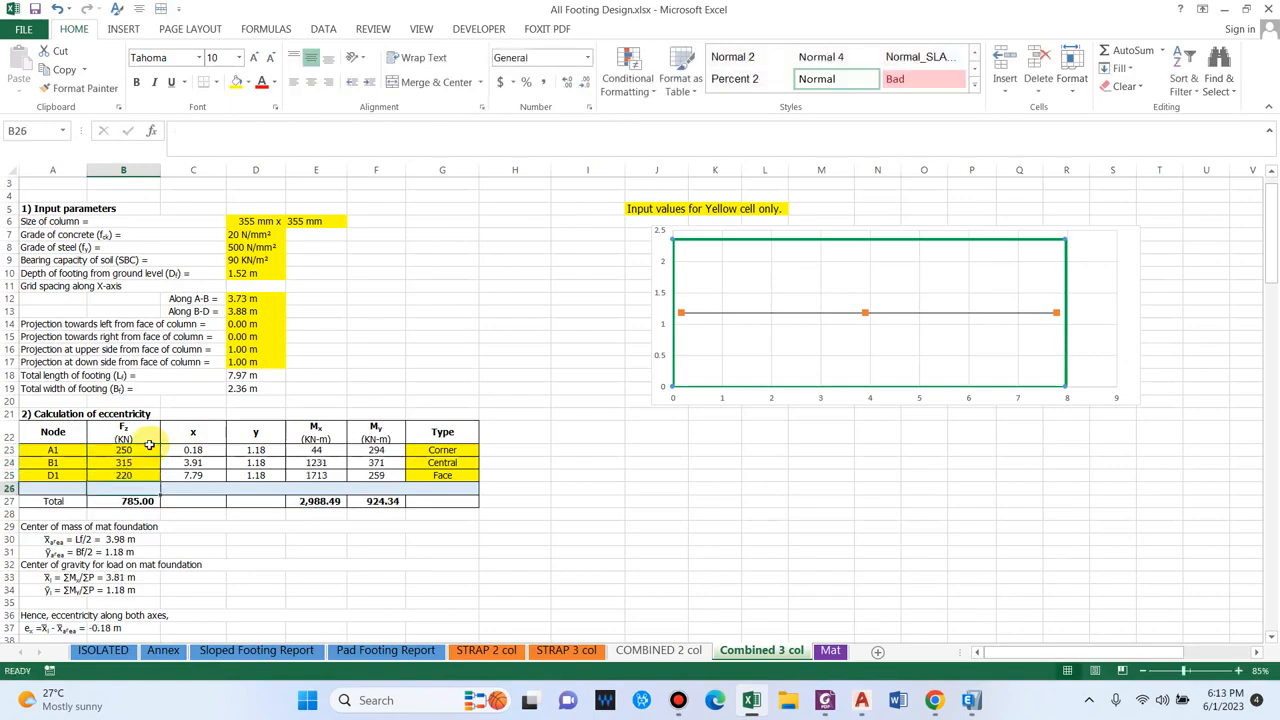
Set the column type of node D1 to Corner in the eccentricity table
left_click(200, 476)
scroll(284, 470, "down", 1)
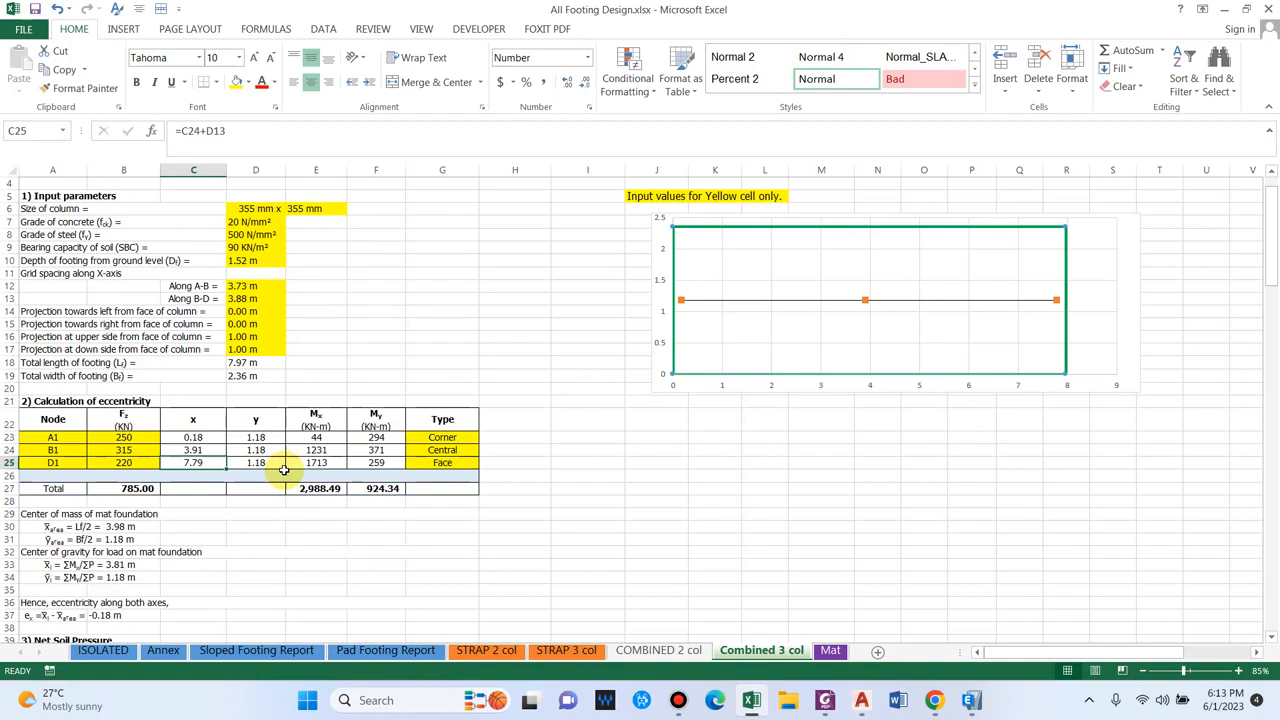
left_click(458, 437)
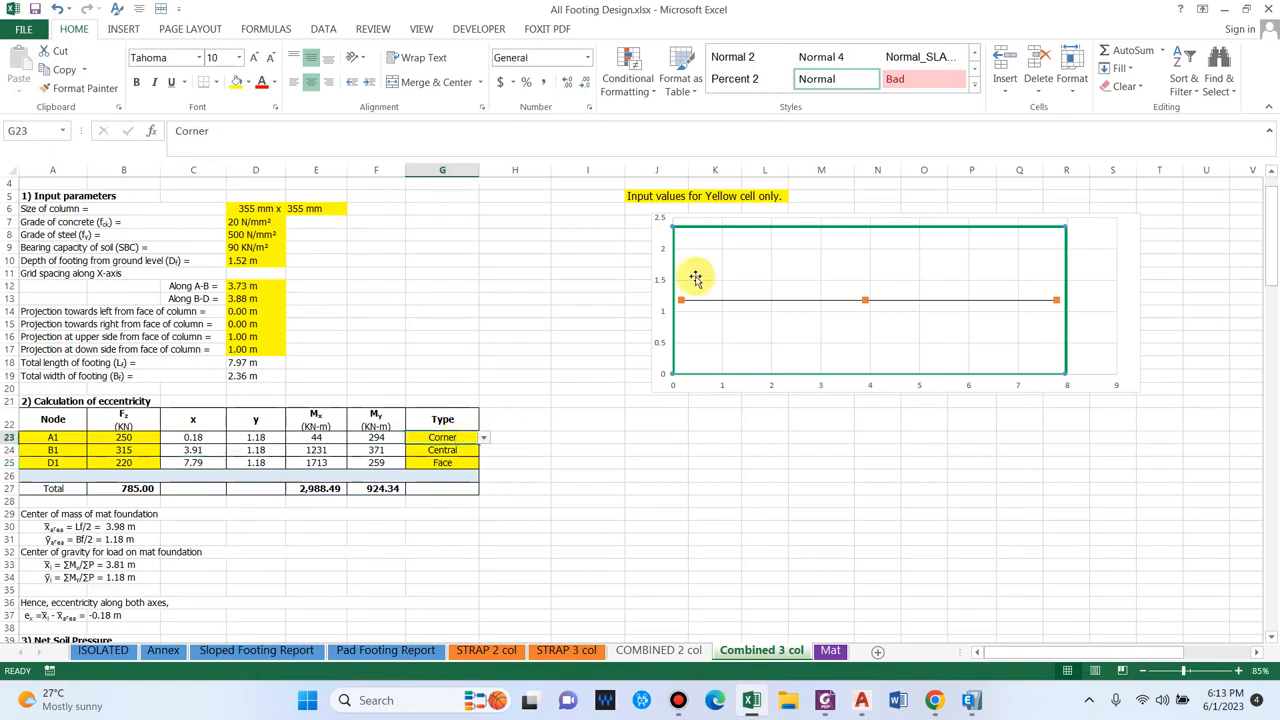
left_click(452, 463)
left_click(483, 463)
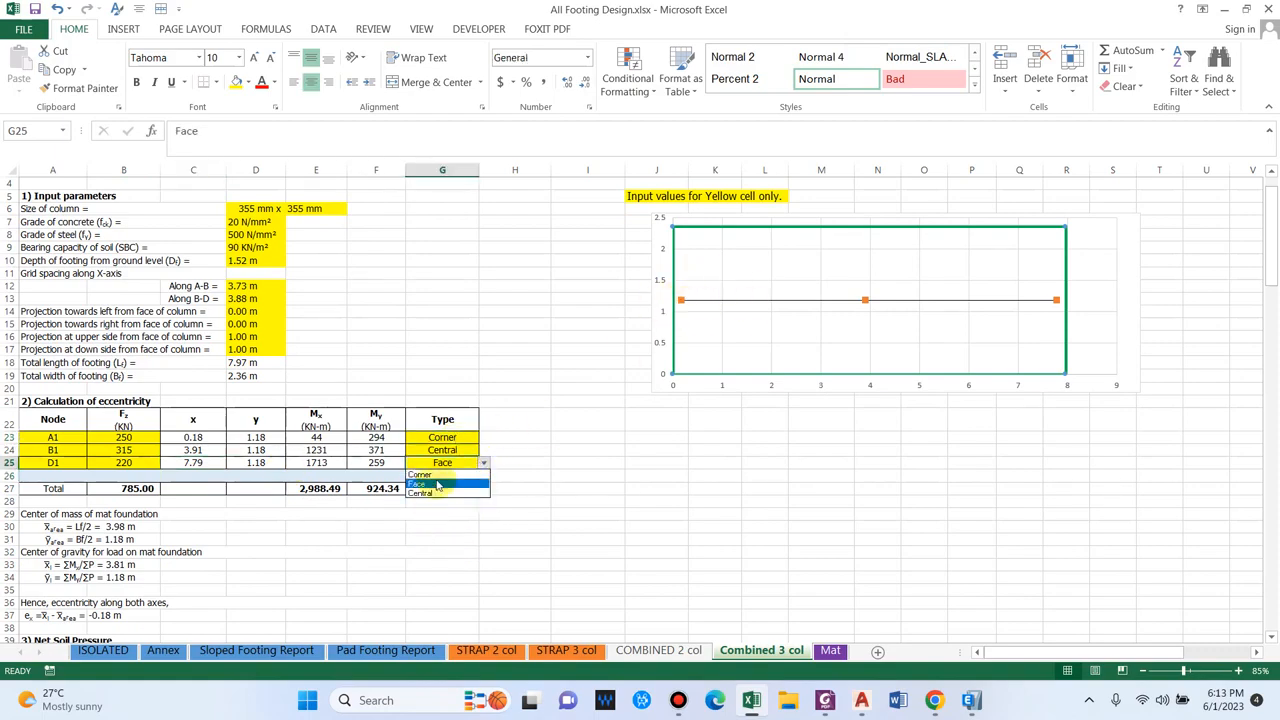
left_click(420, 475)
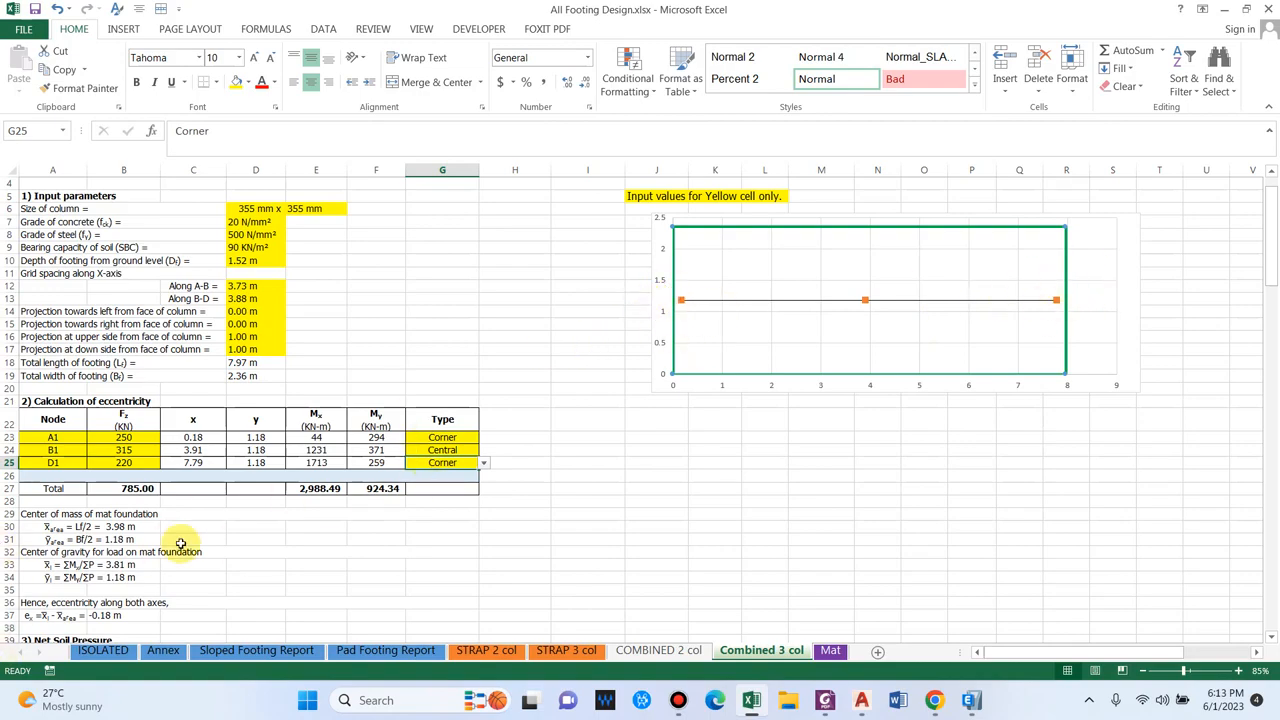
Set the column types of nodes A1 and D1 to Face in the eccentricity table
scroll(180, 540, "down", 1)
left_click(470, 424)
left_click(484, 424)
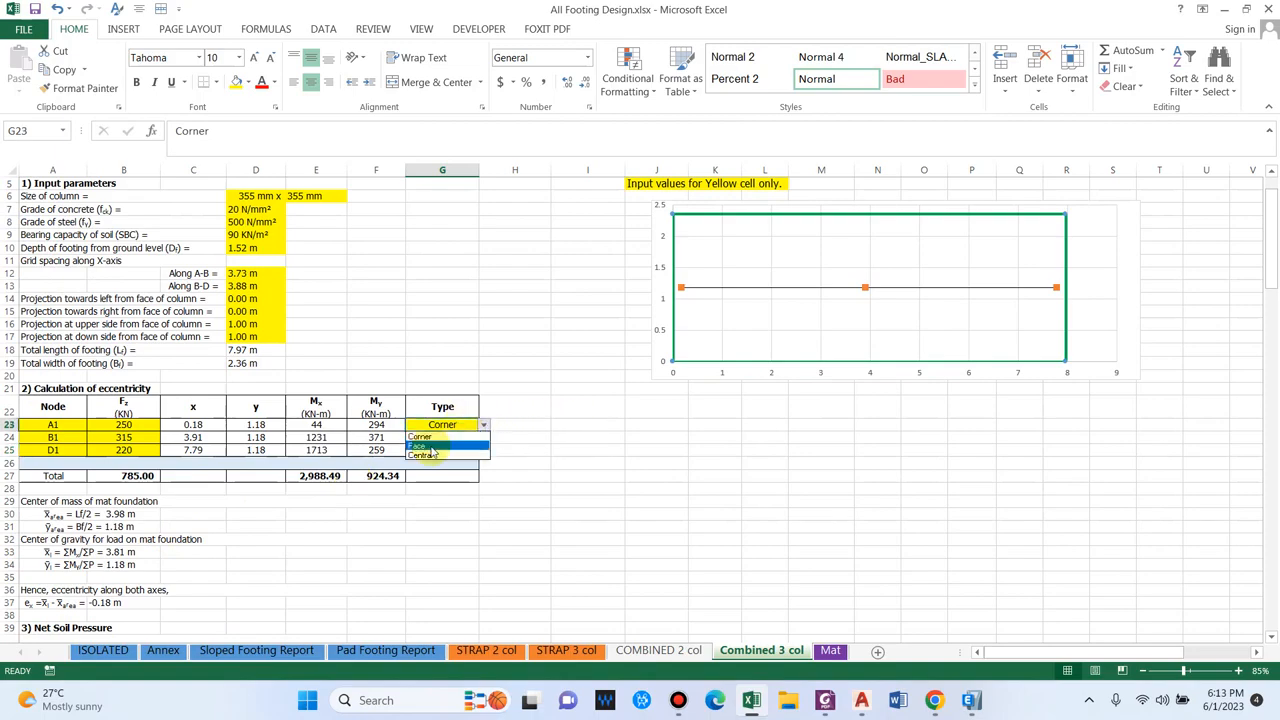
left_click(420, 446)
left_click(465, 450)
left_click(484, 450)
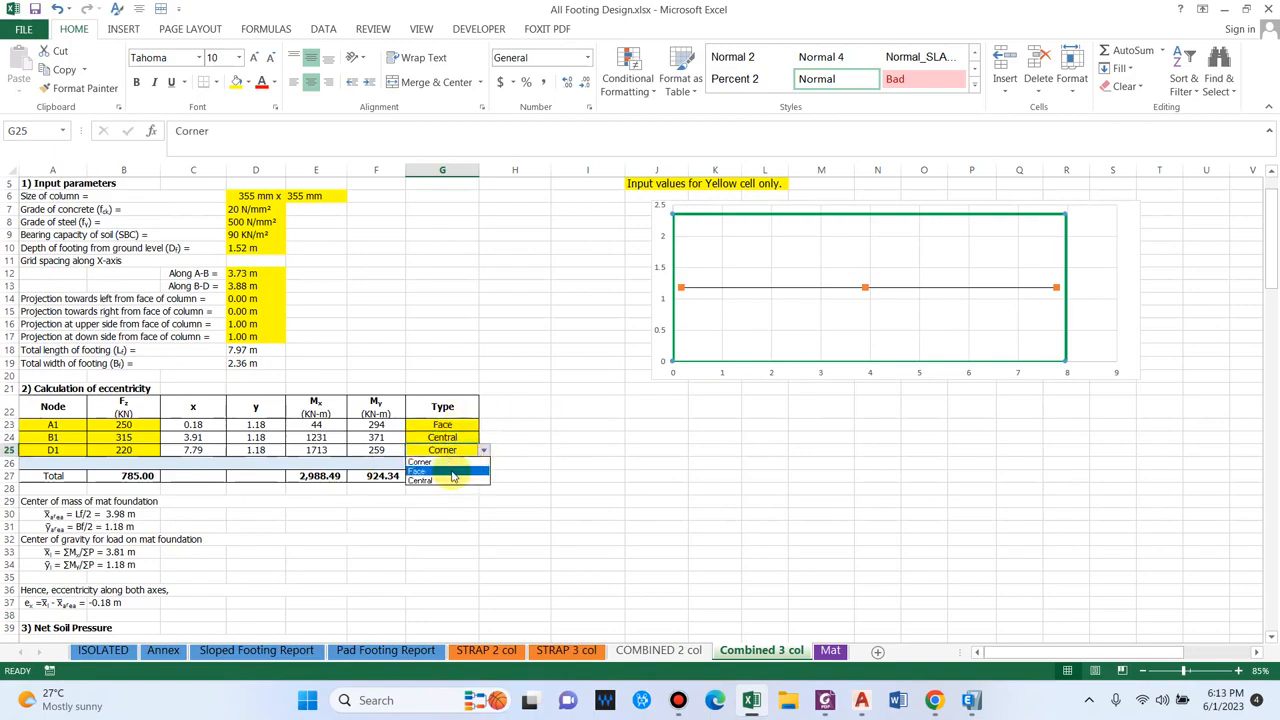
left_click(440, 474)
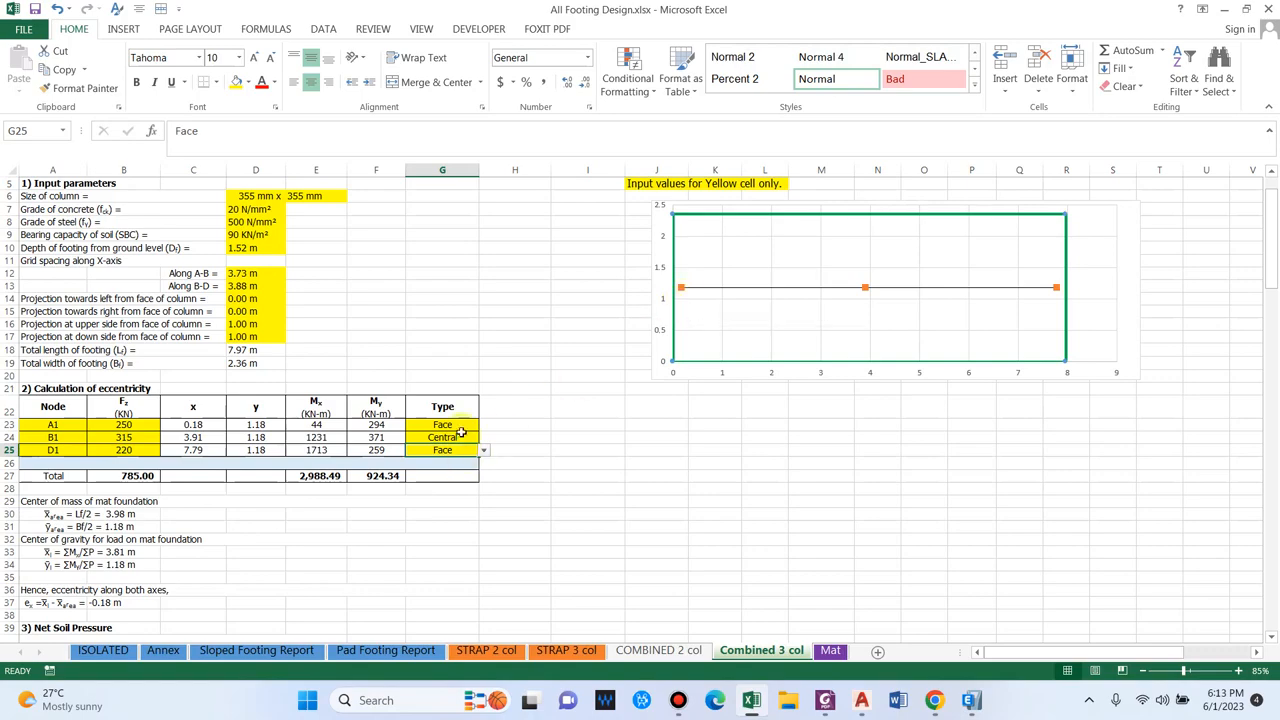
Review the eccentricity, net soil pressure remarks, maximum bending moment and depth from moment consideration of the three-column footing
scroll(128, 535, "down", 4)
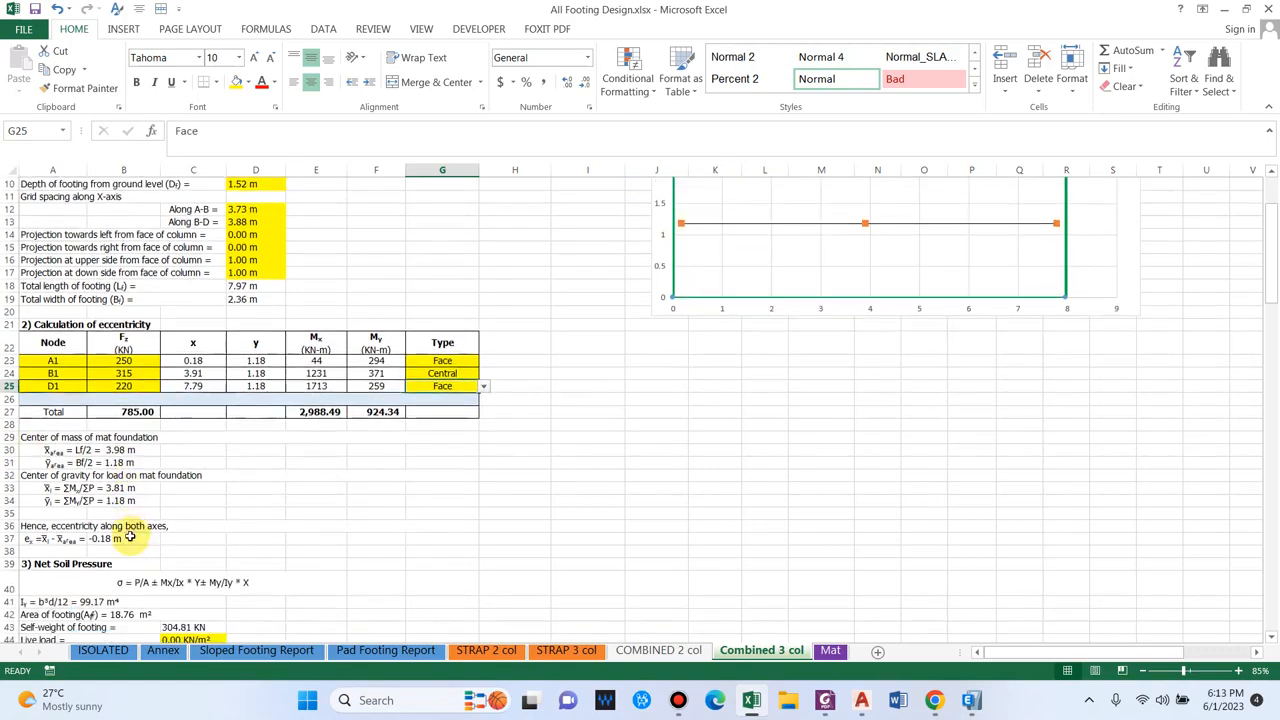
scroll(130, 548, "down", 4)
left_click(315, 533)
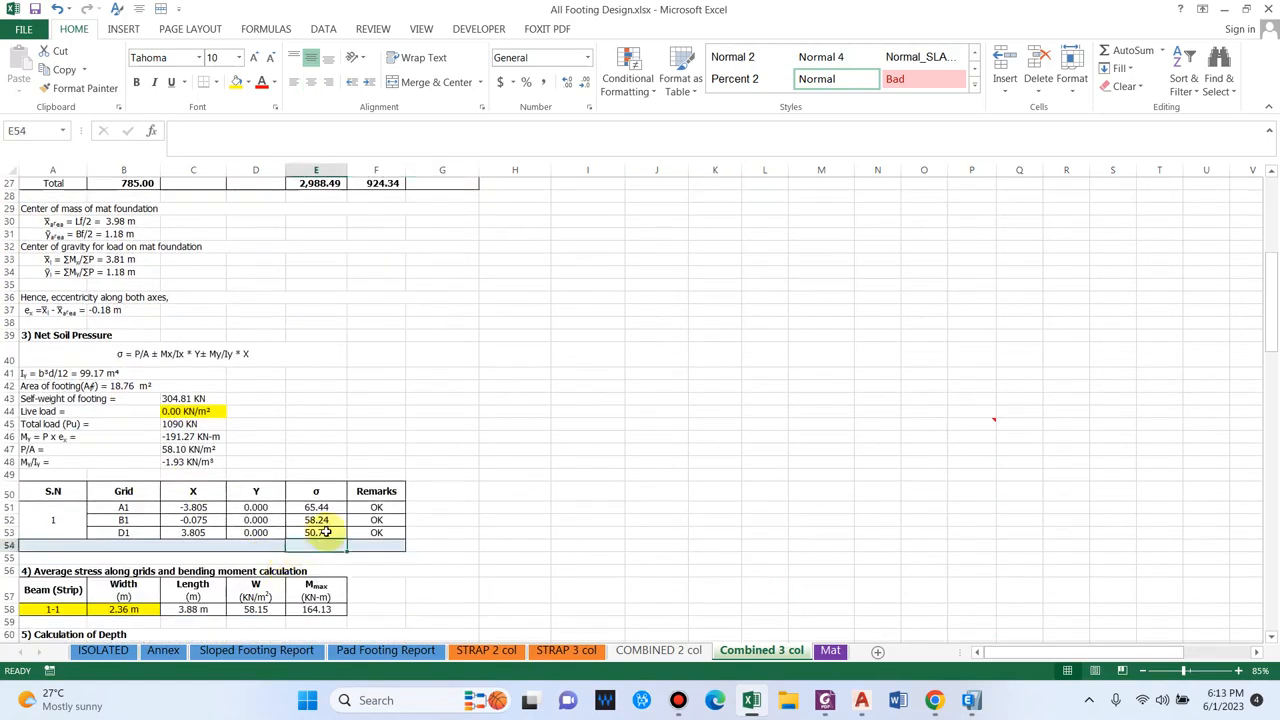
left_click(205, 414)
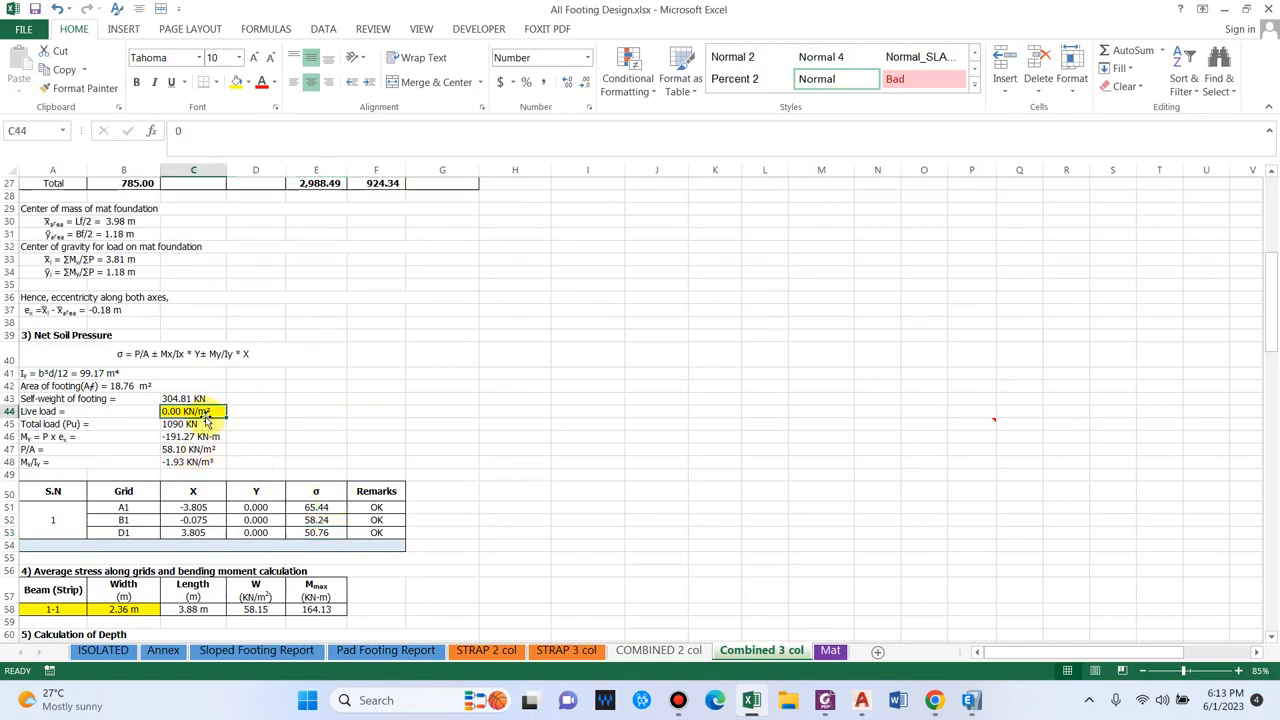
scroll(207, 444, "up", 1)
scroll(209, 500, "down", 4)
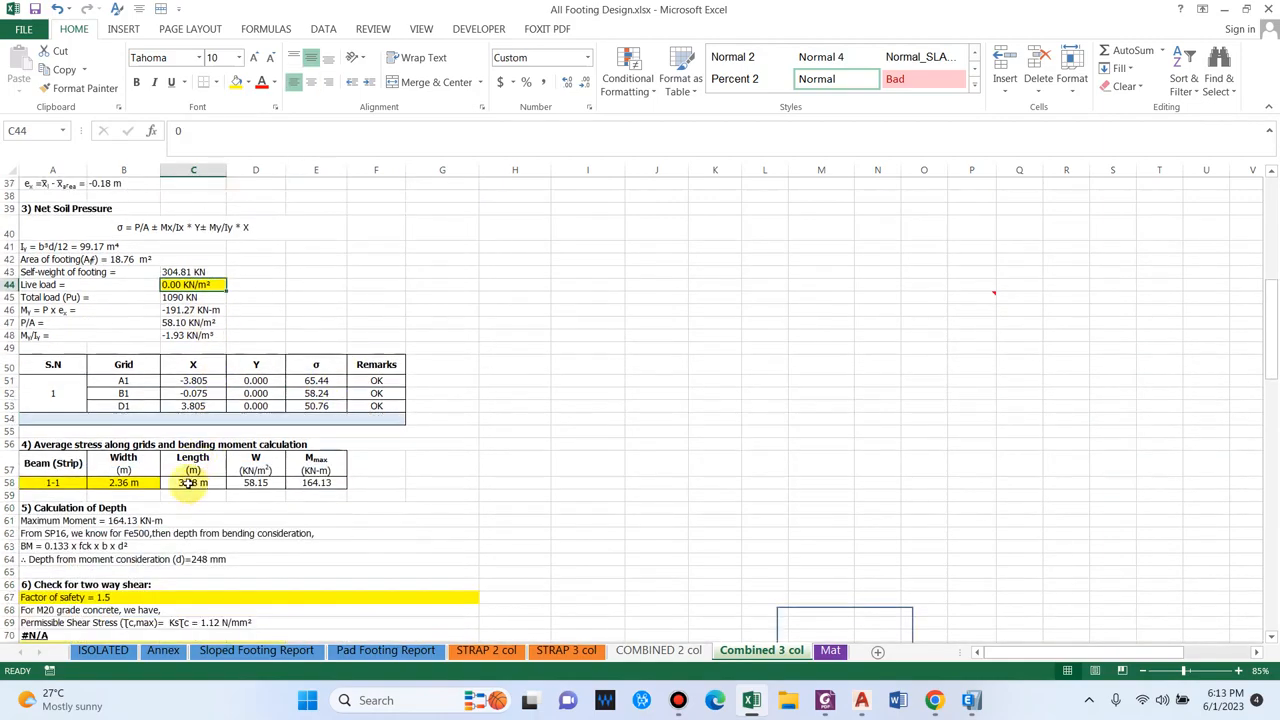
left_click(171, 478)
left_click(316, 482)
scroll(200, 500, "down", 2)
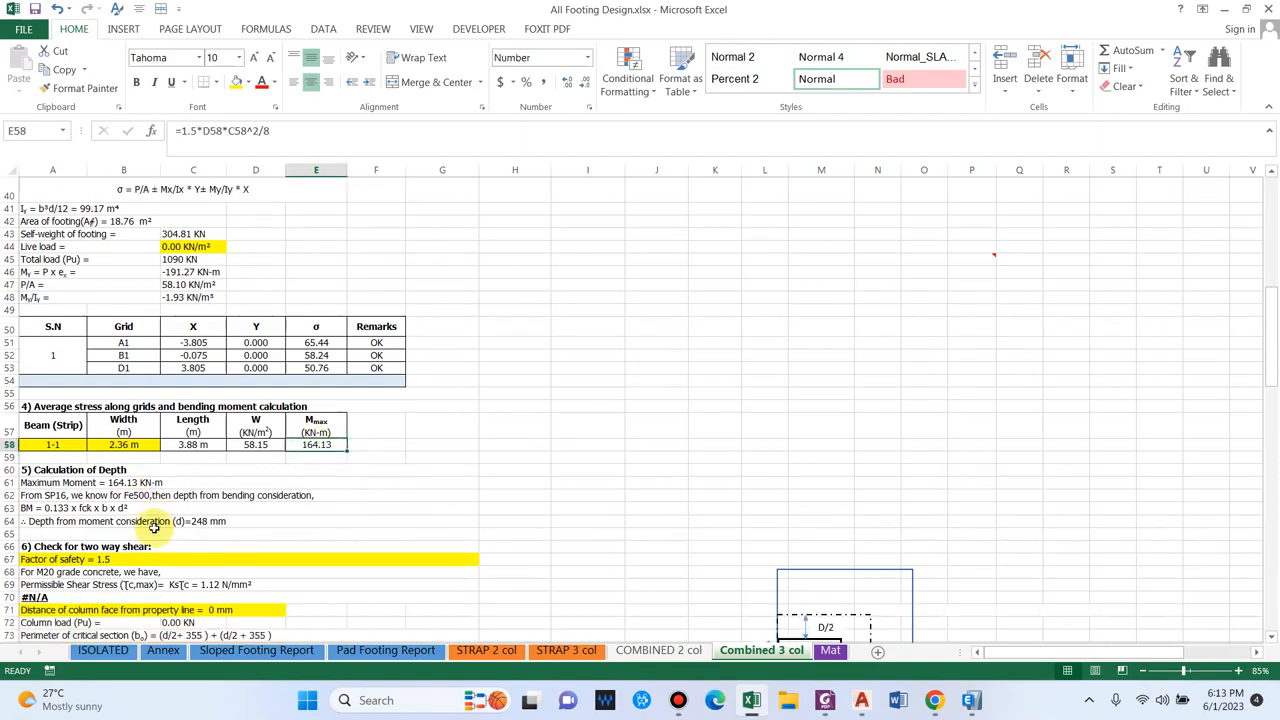
left_click(100, 520)
scroll(100, 520, "down", 1)
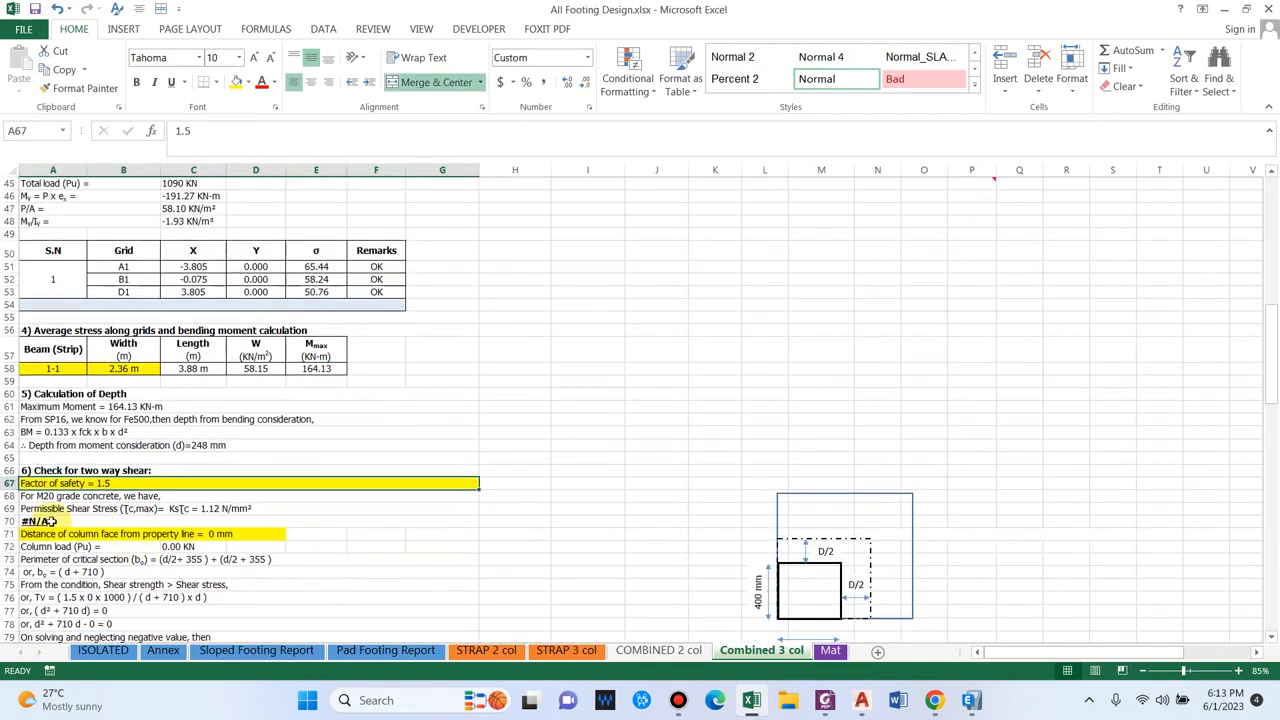
Examine the two-way shear checks for the edge, face and central columns and compare their required depths with the bending depth
left_click(62, 522)
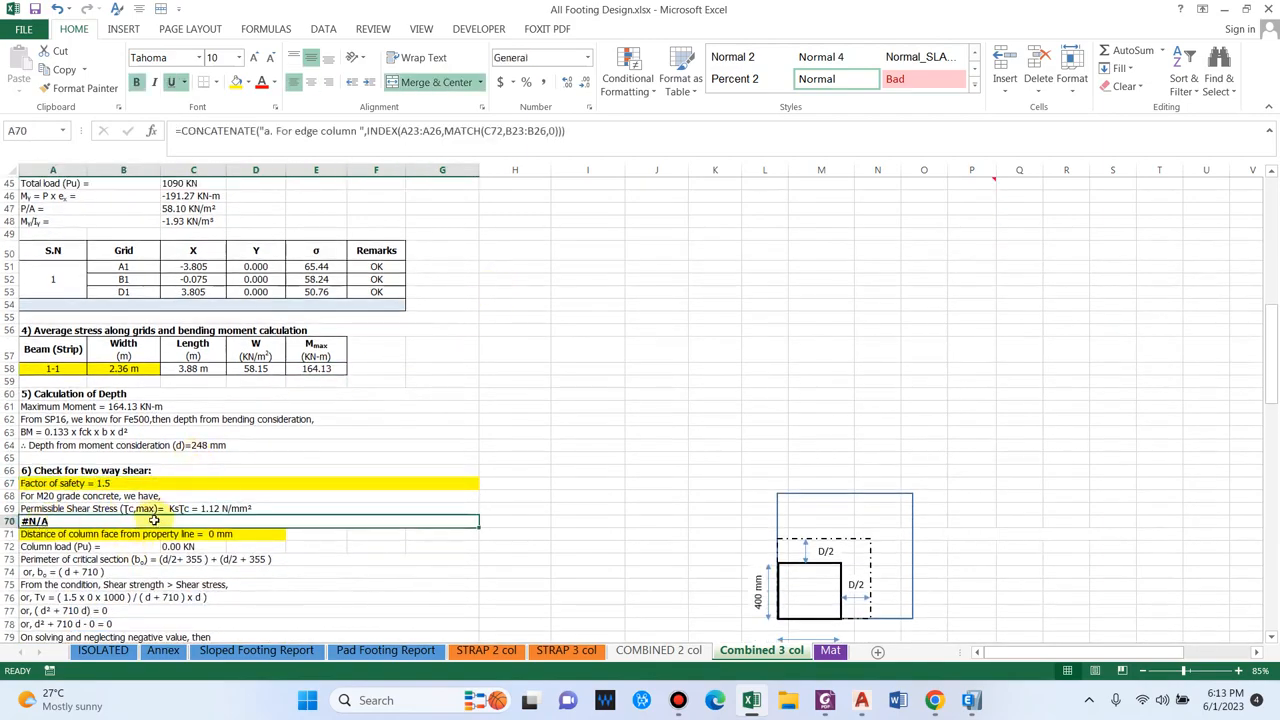
scroll(155, 510, "down", 1)
scroll(800, 490, "down", 3)
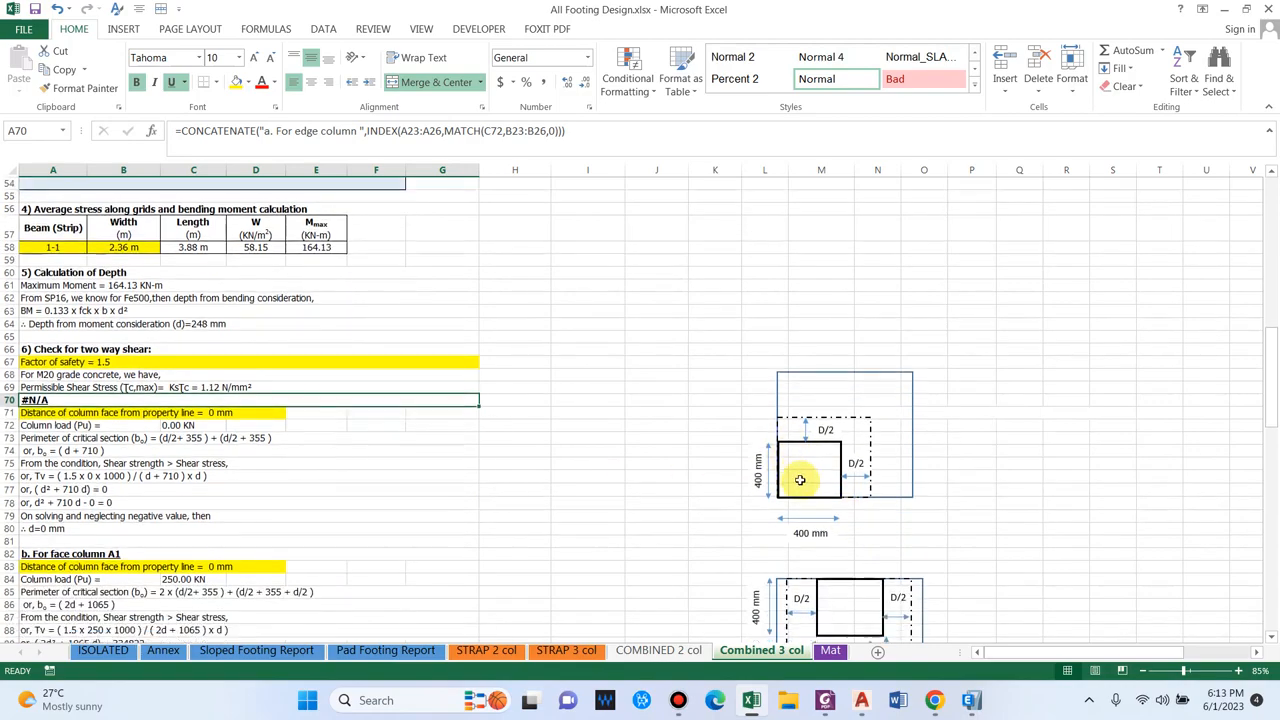
scroll(104, 534, "down", 1)
left_click(80, 438)
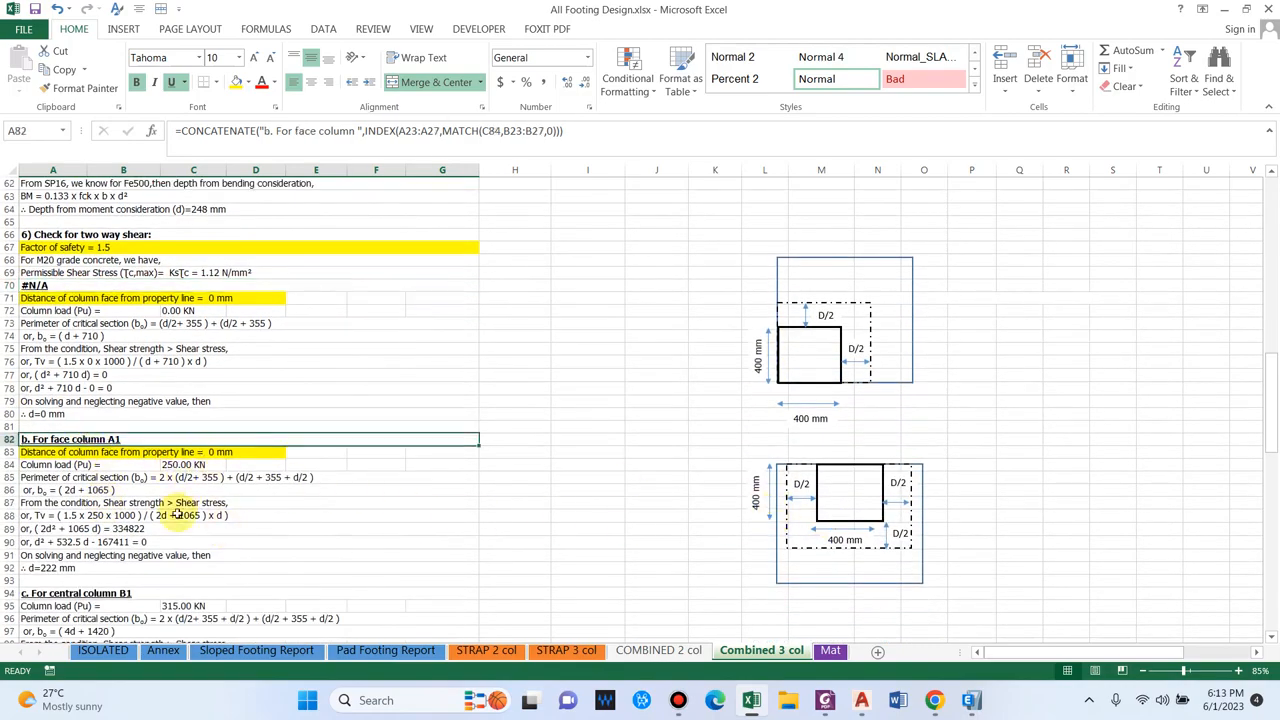
scroll(178, 512, "down", 1)
left_click(35, 555)
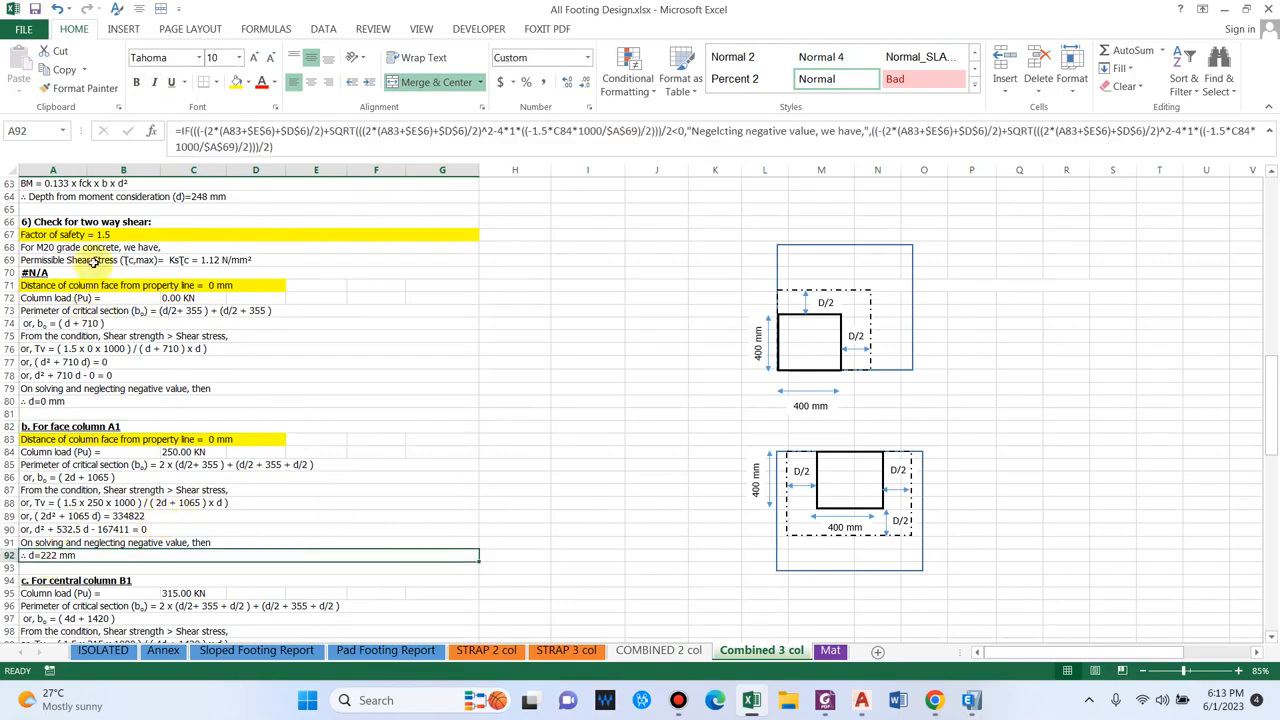
scroll(100, 323, "up", 1)
scroll(100, 323, "up", 2)
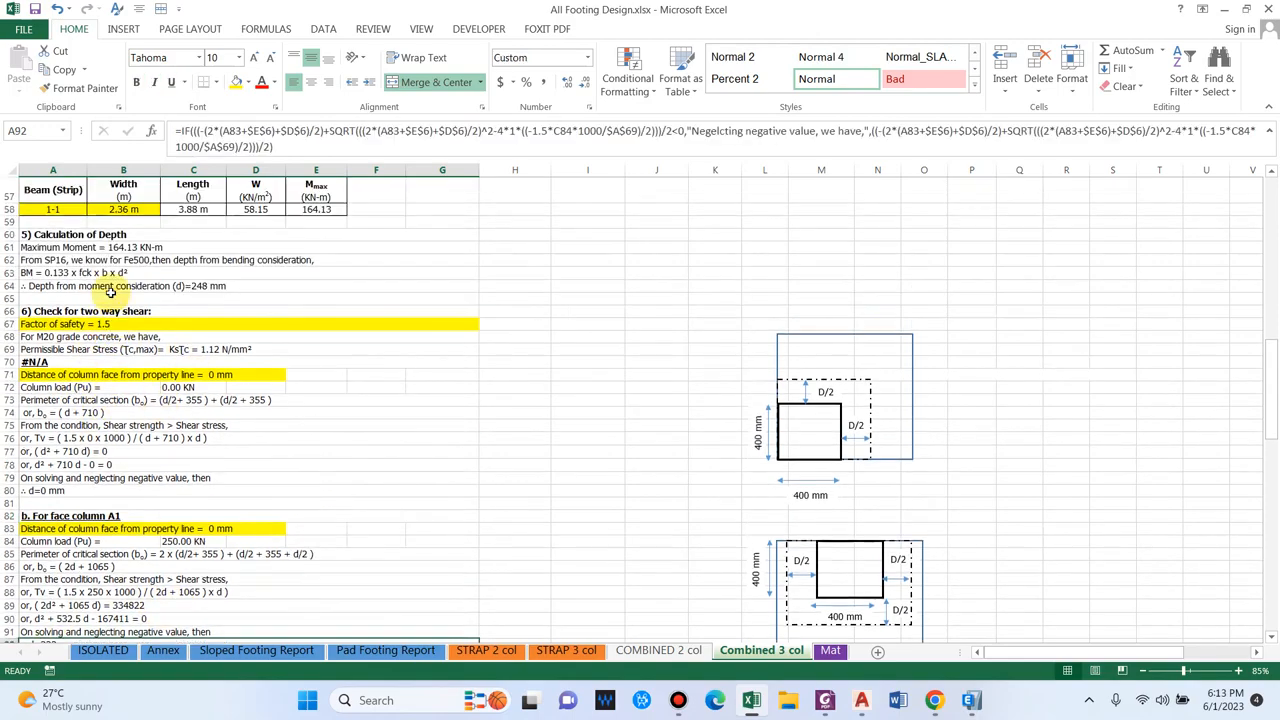
left_click(175, 286)
scroll(180, 440, "down", 2)
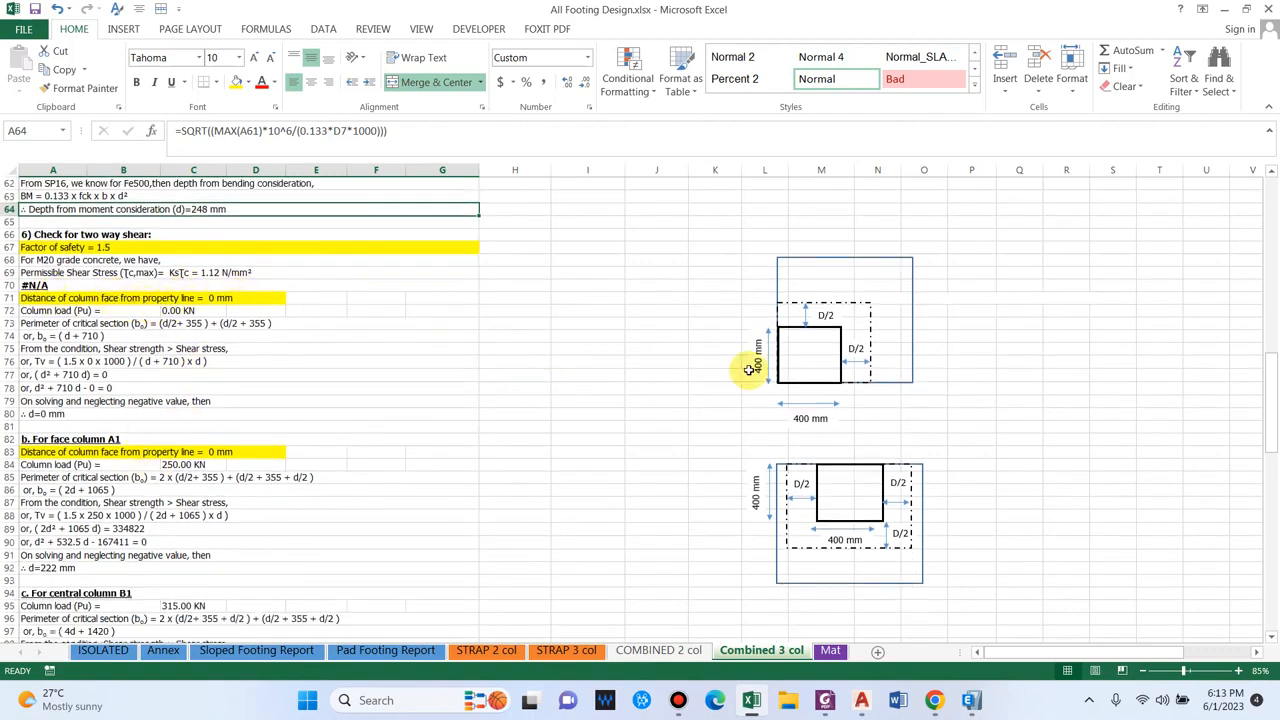
scroll(794, 523, "down", 5)
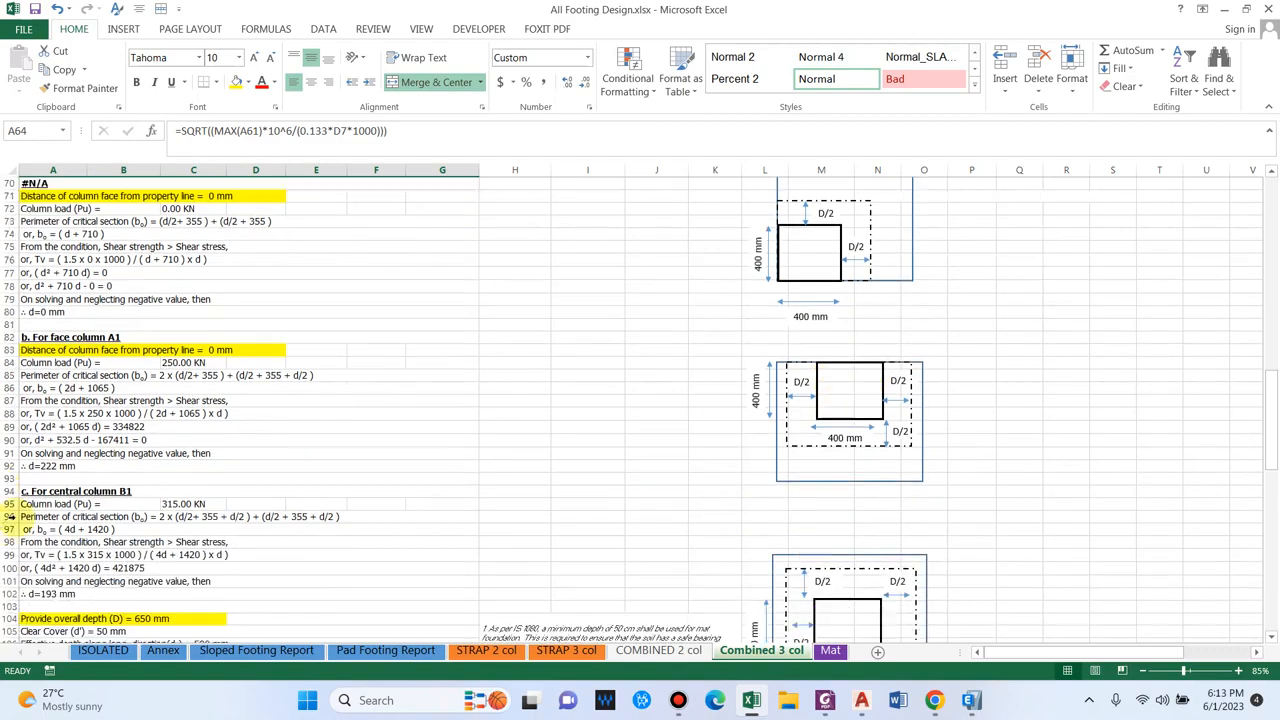
left_click(70, 518)
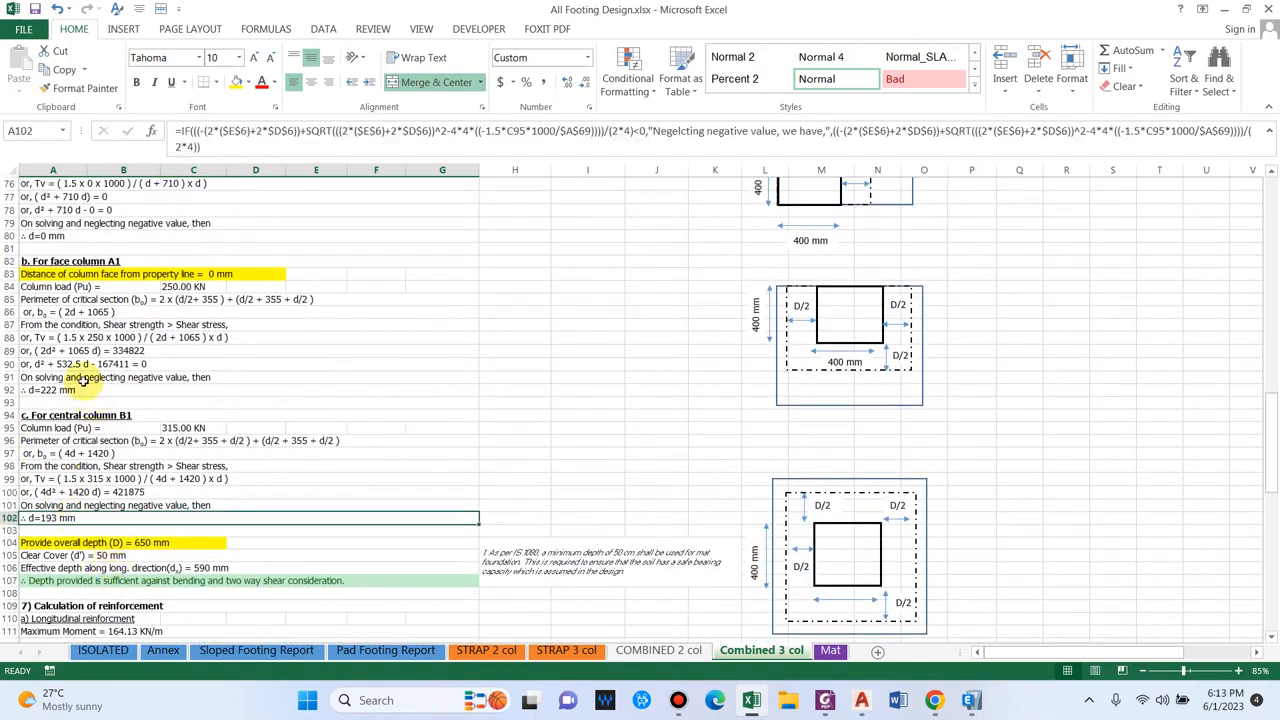
left_click(70, 390)
Set the provided overall depth of the footing to 450 mm and check its adequacy against bending and two-way shear
left_click(73, 540)
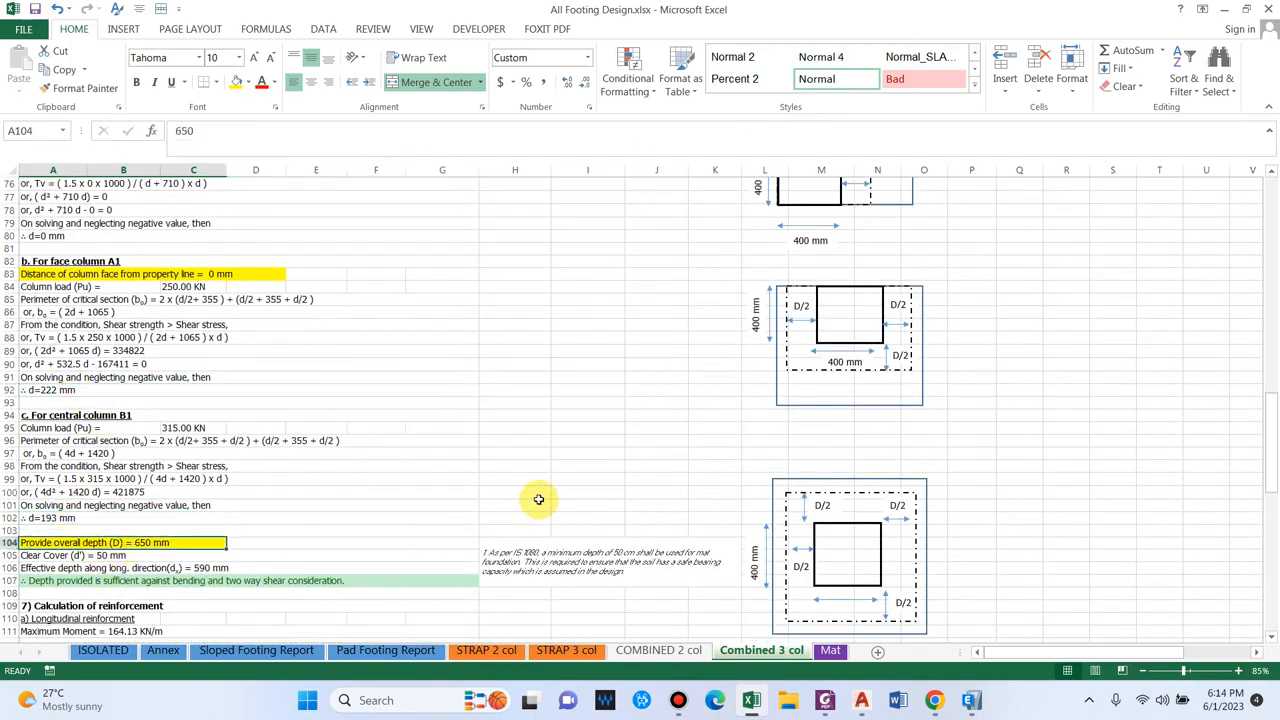
type("450")
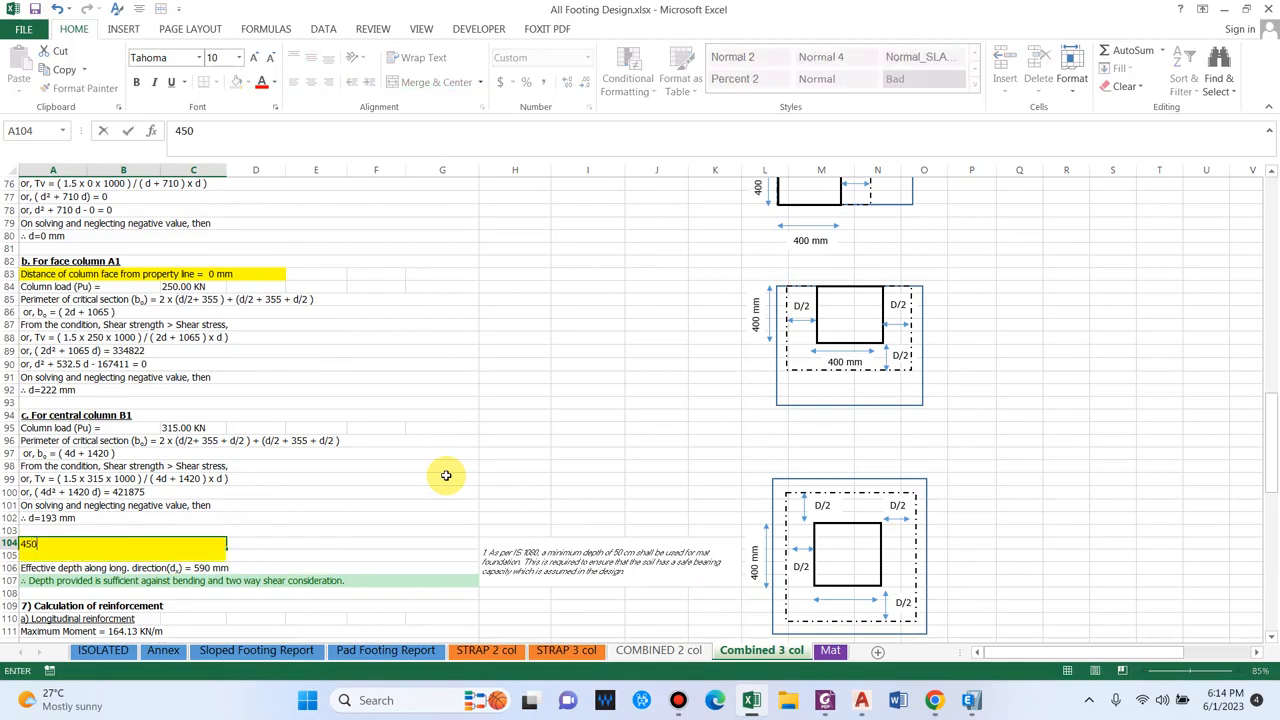
key("Return")
scroll(446, 475, "down", 1)
scroll(446, 475, "down", 2)
left_click(178, 492)
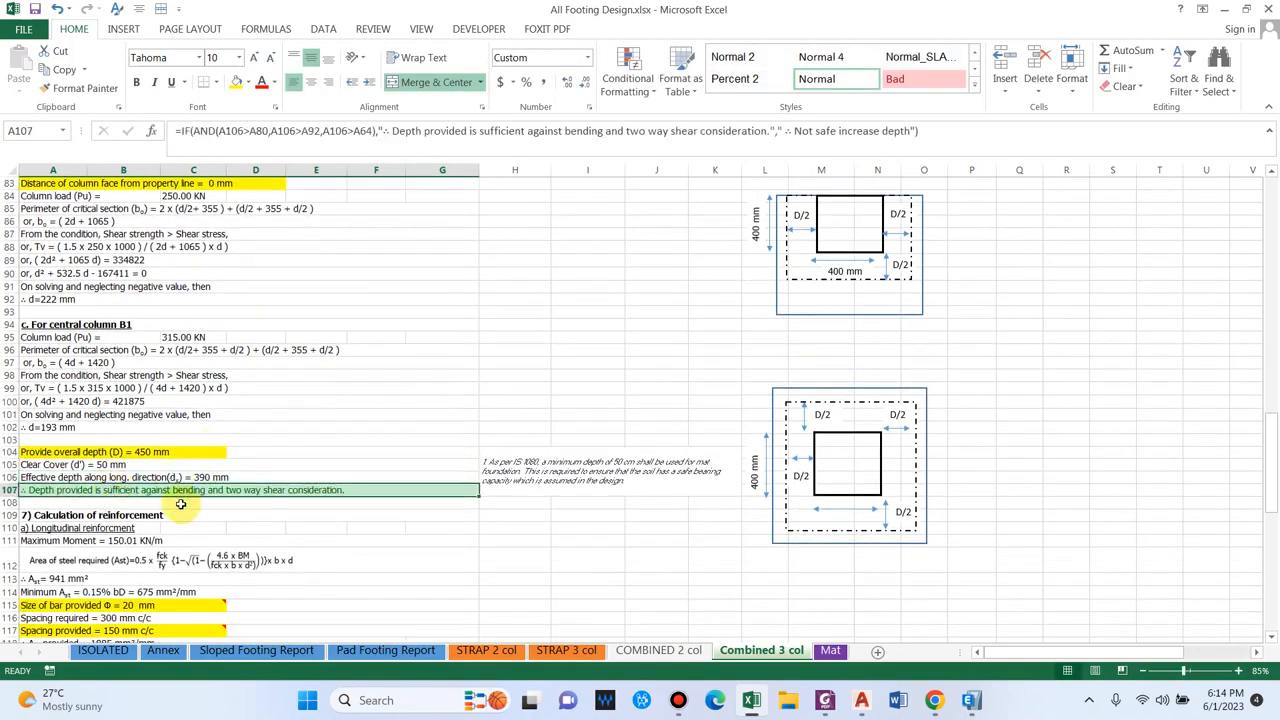
scroll(175, 522, "down", 1)
Try a 12 mm bar size for the longitudinal reinforcement of the three-column combined footing
left_click(123, 490)
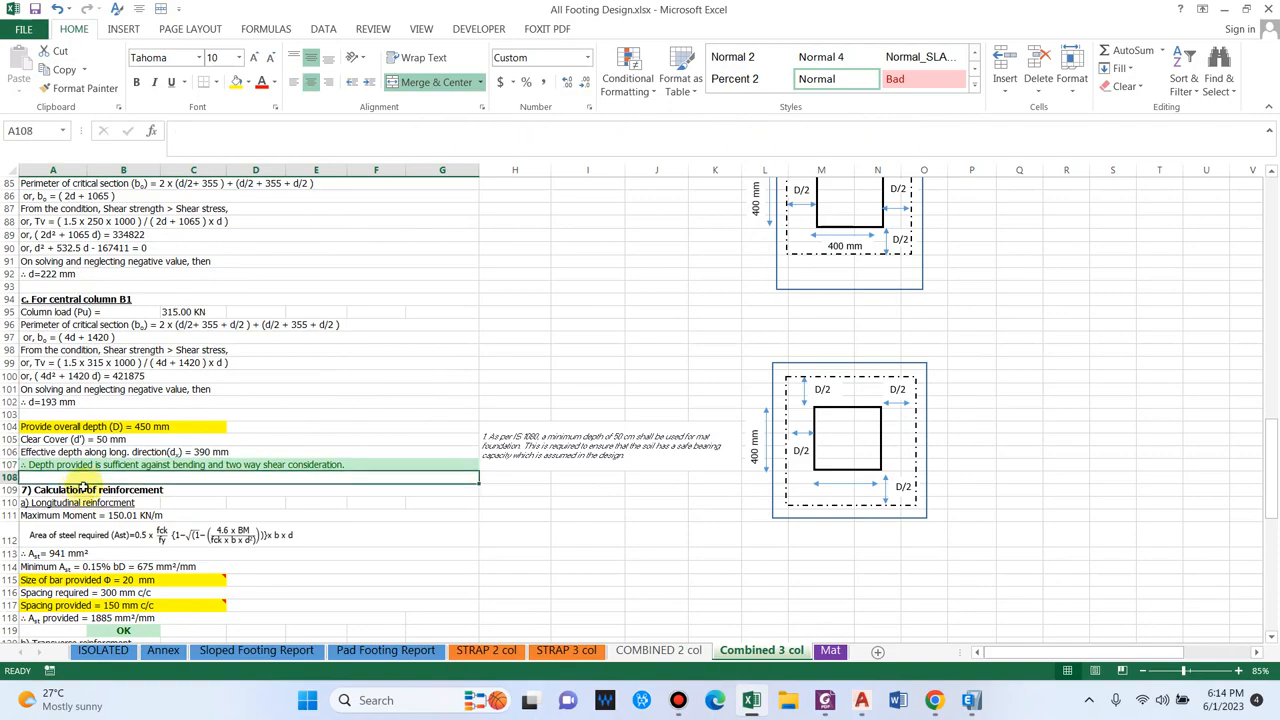
scroll(400, 480, "down", 1)
scroll(180, 470, "up", 1)
scroll(190, 565, "down", 1)
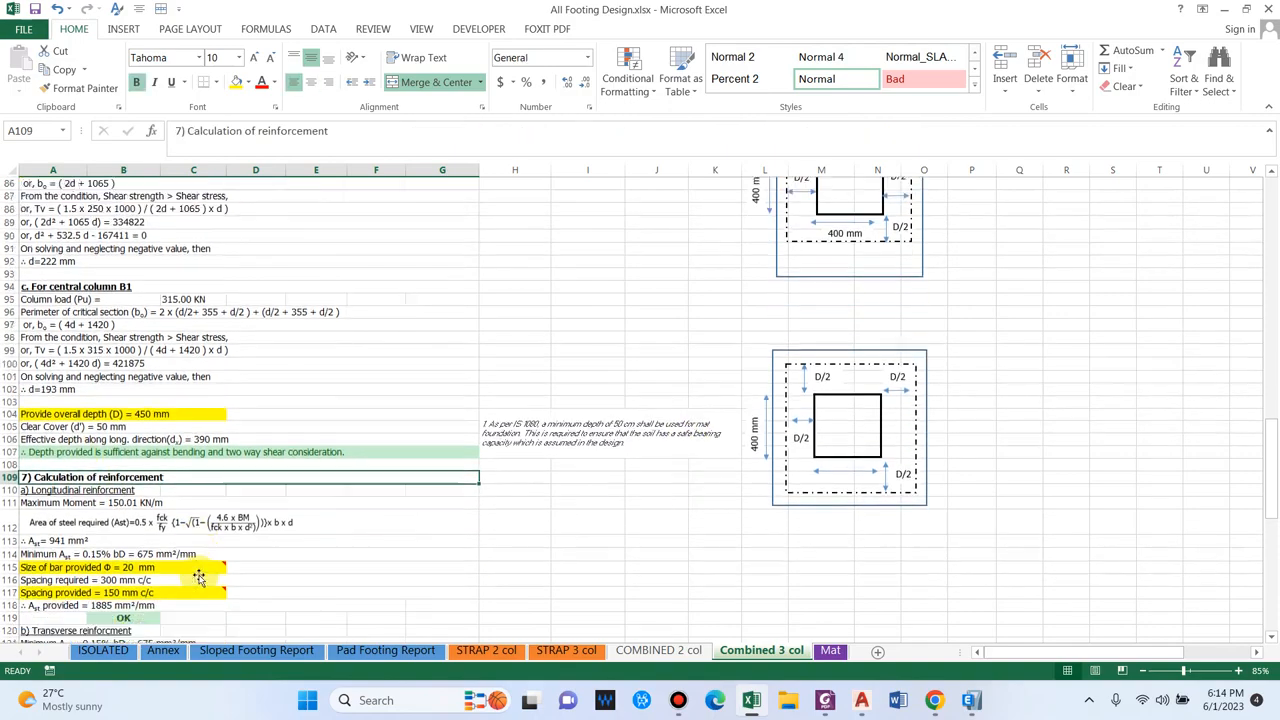
scroll(122, 545, "down", 1)
left_click(128, 527)
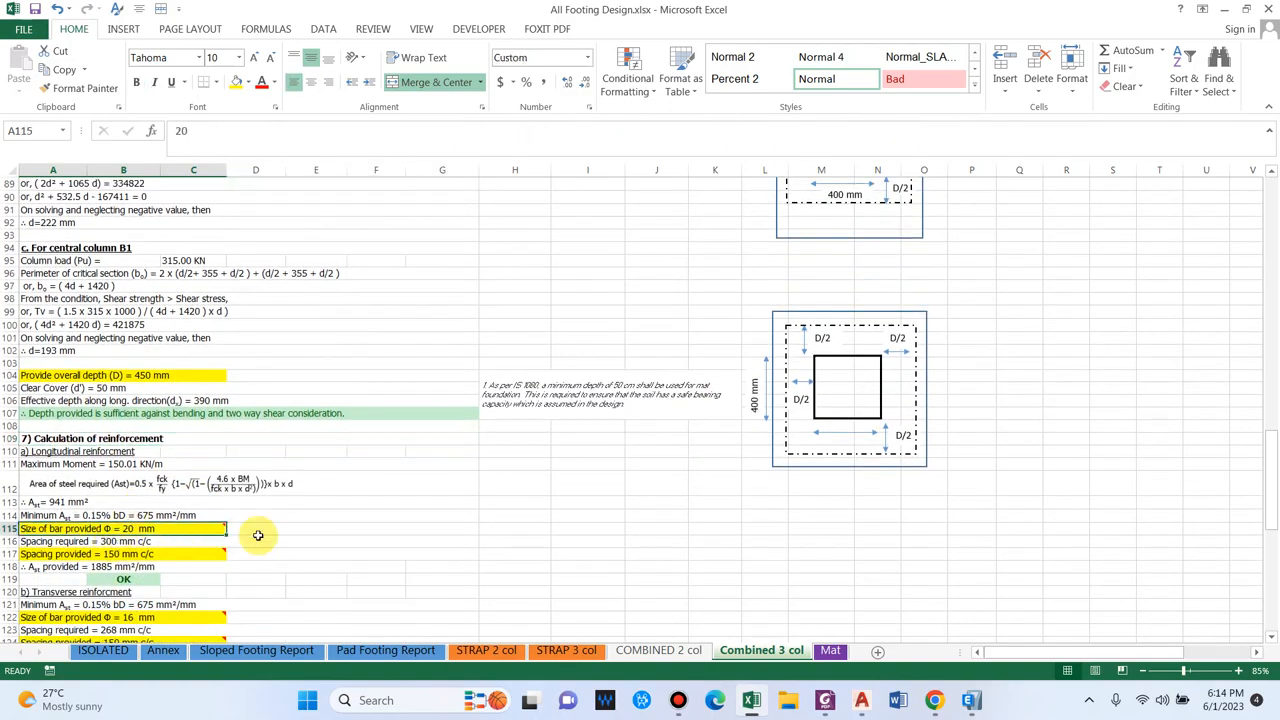
type("1")
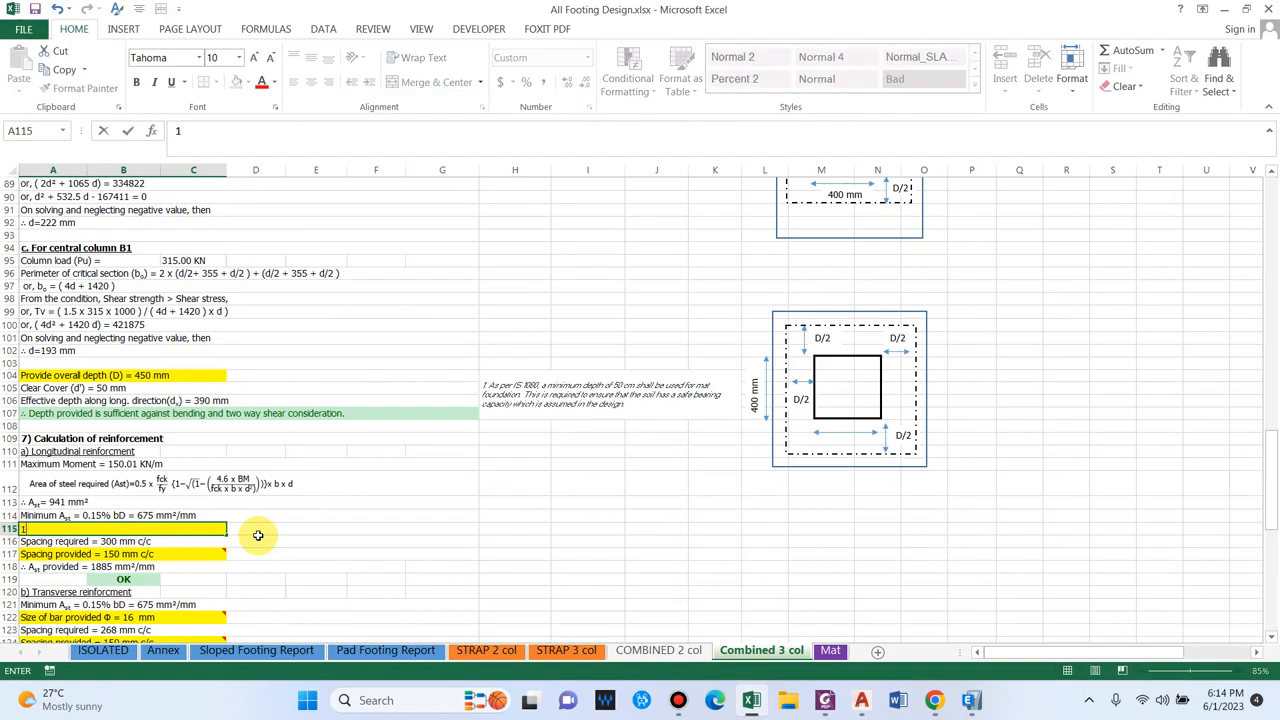
type("2")
key("Return")
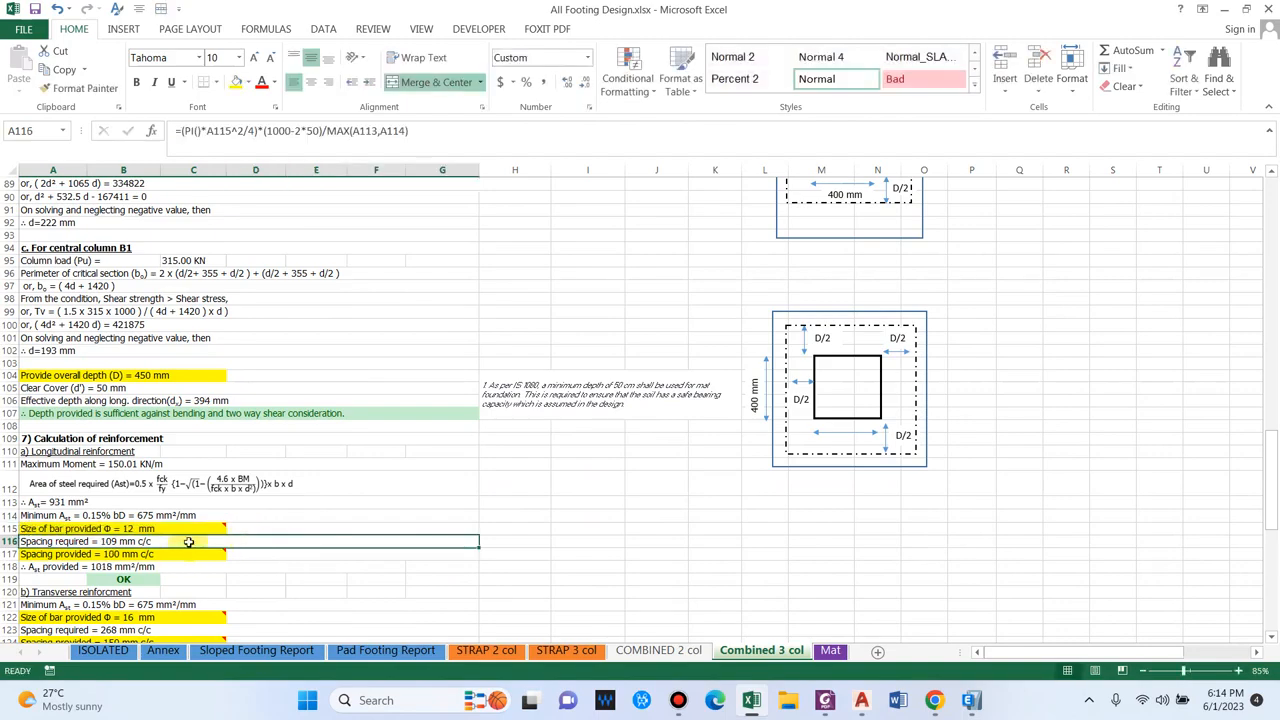
Set the longitudinal reinforcement bar size to 16 mm
key("Up")
type("16")
key("Return")
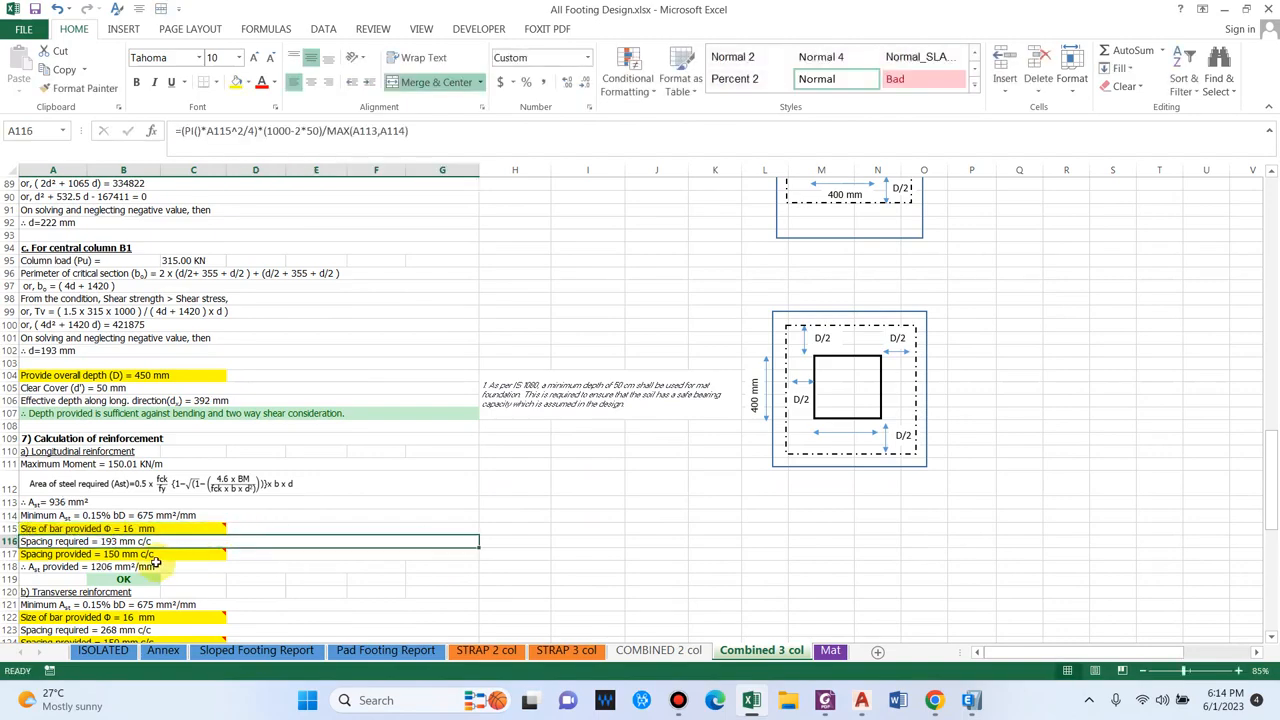
Check the provided spacing and steel area in the longitudinal and transverse directions and read the footing's design summary
key("Down")
scroll(150, 555, "down", 1)
key("Down")
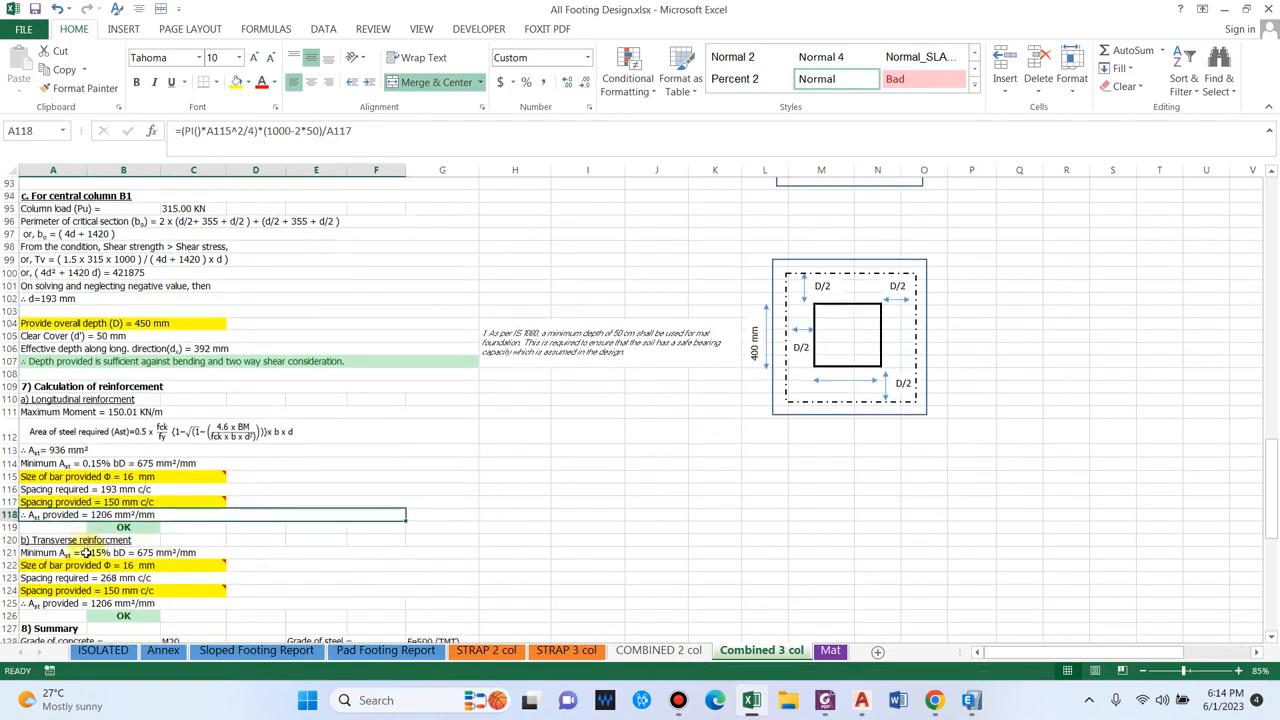
scroll(86, 552, "down", 1)
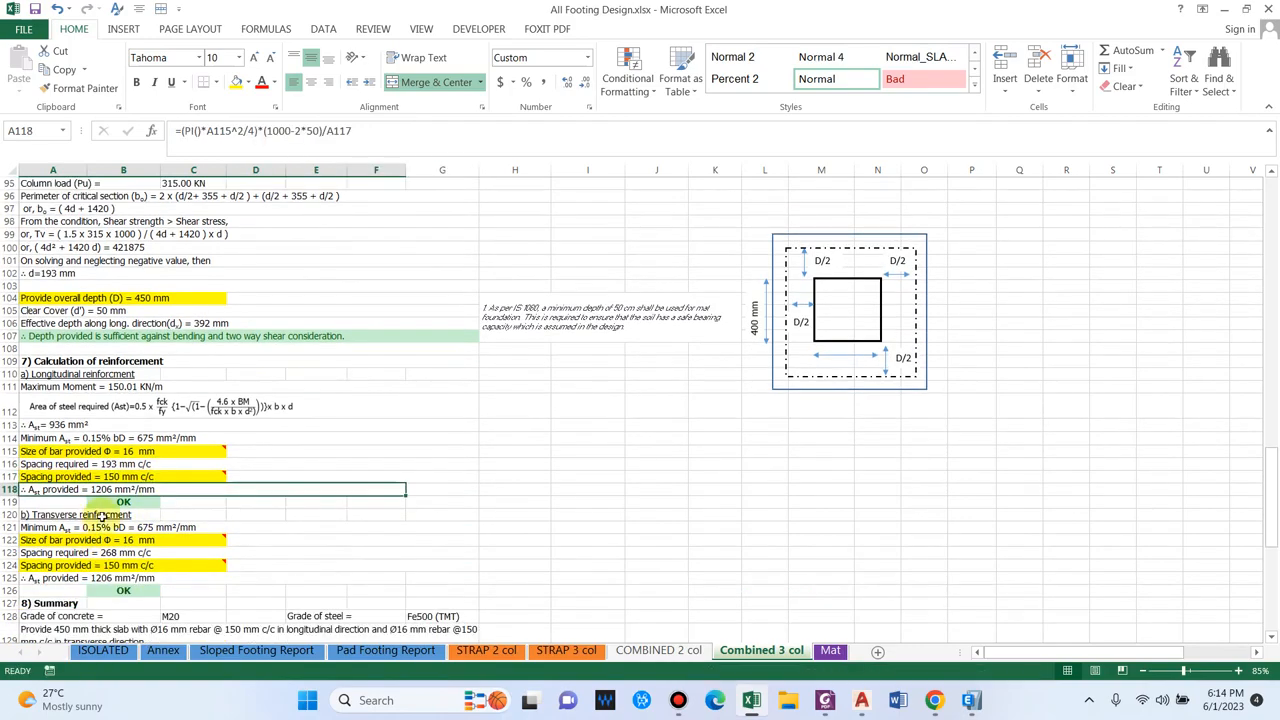
scroll(162, 531, "down", 1)
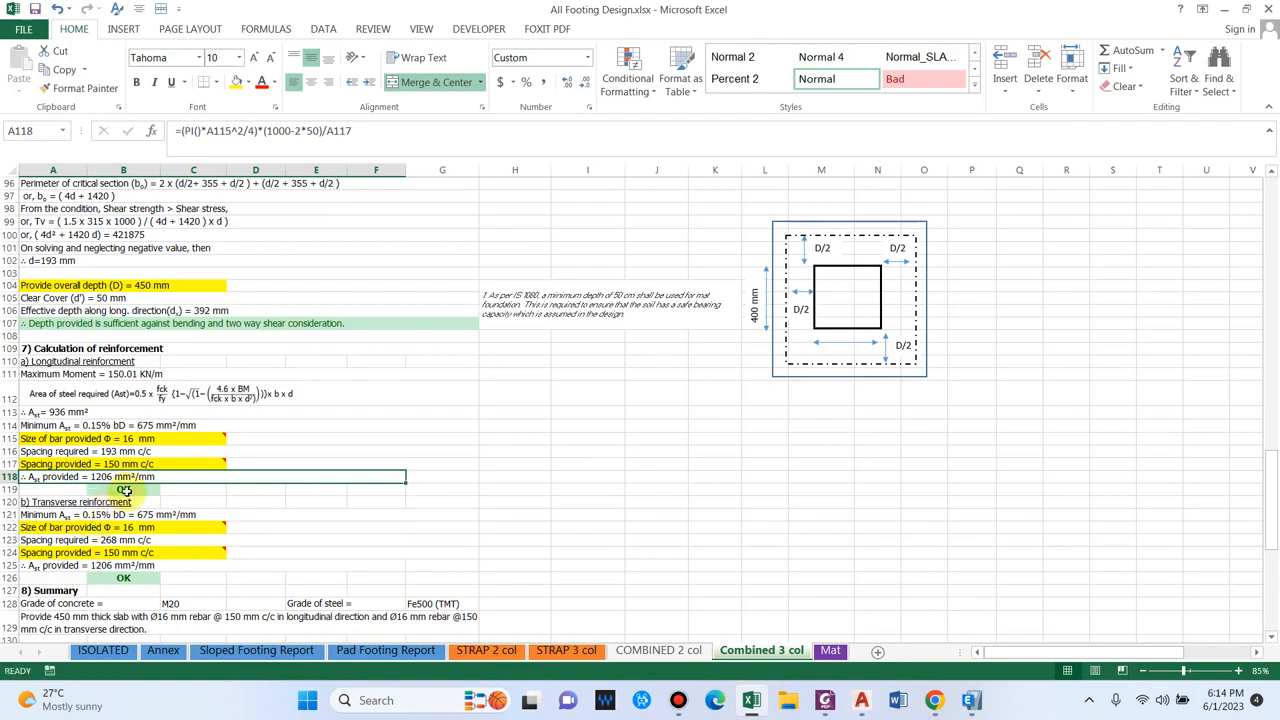
scroll(130, 505, "down", 3)
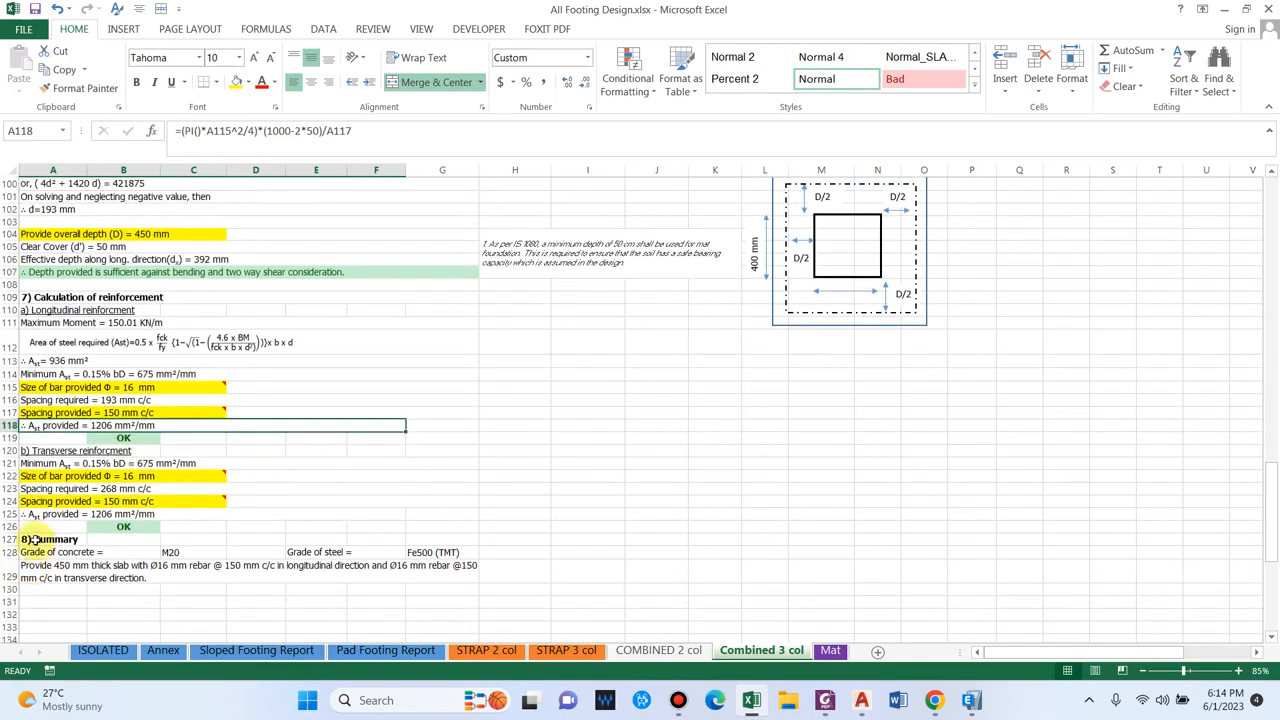
left_click(28, 565)
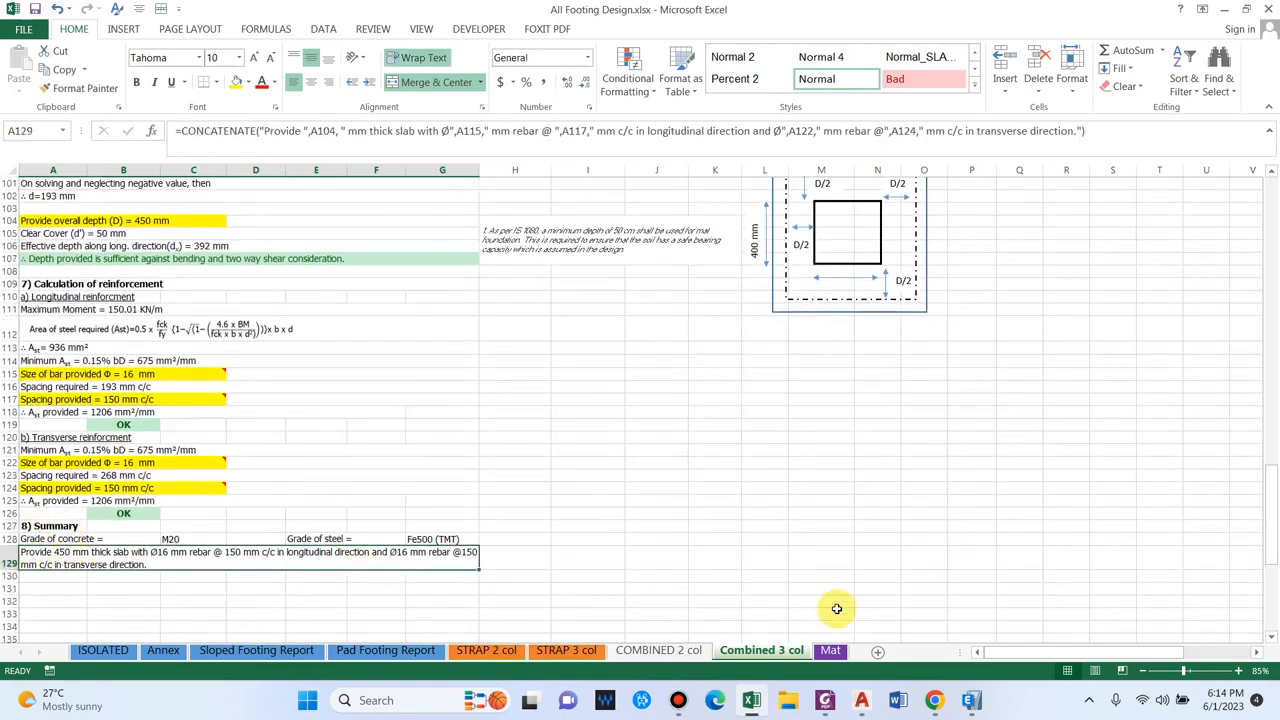
Open the Mat sheet and set the column size to 355 mm
left_click(829, 651)
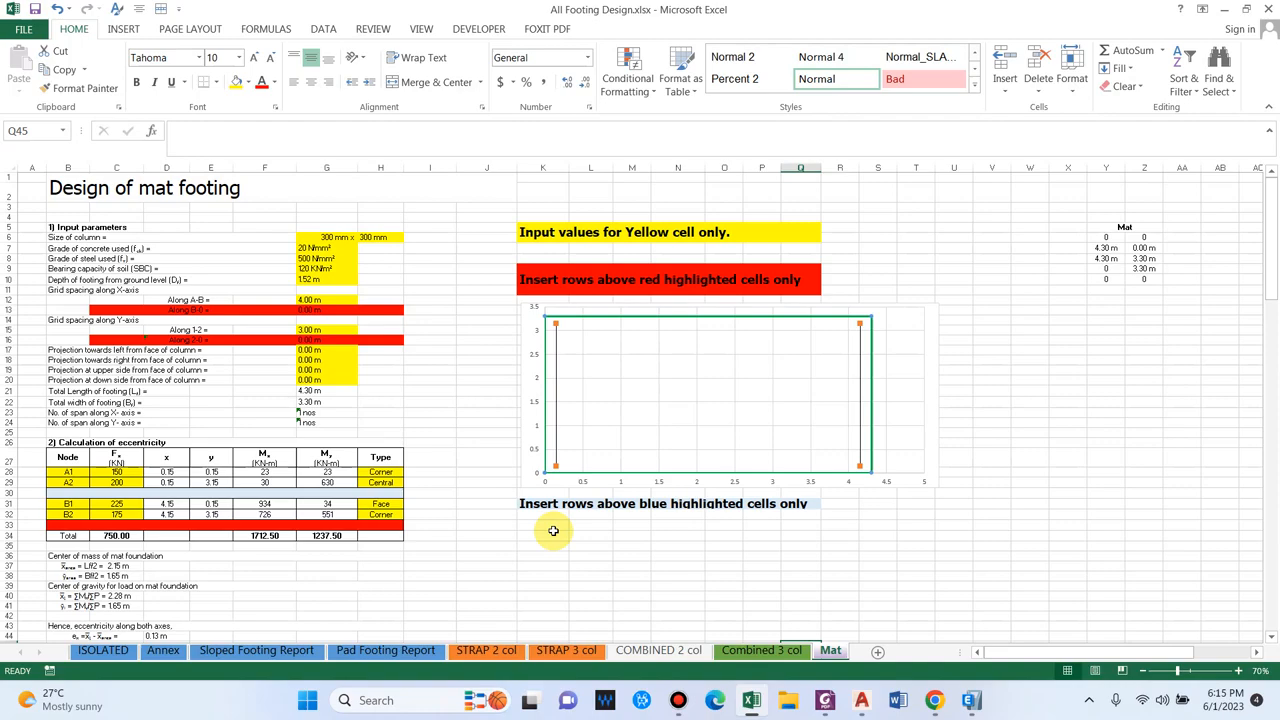
left_click(970, 700)
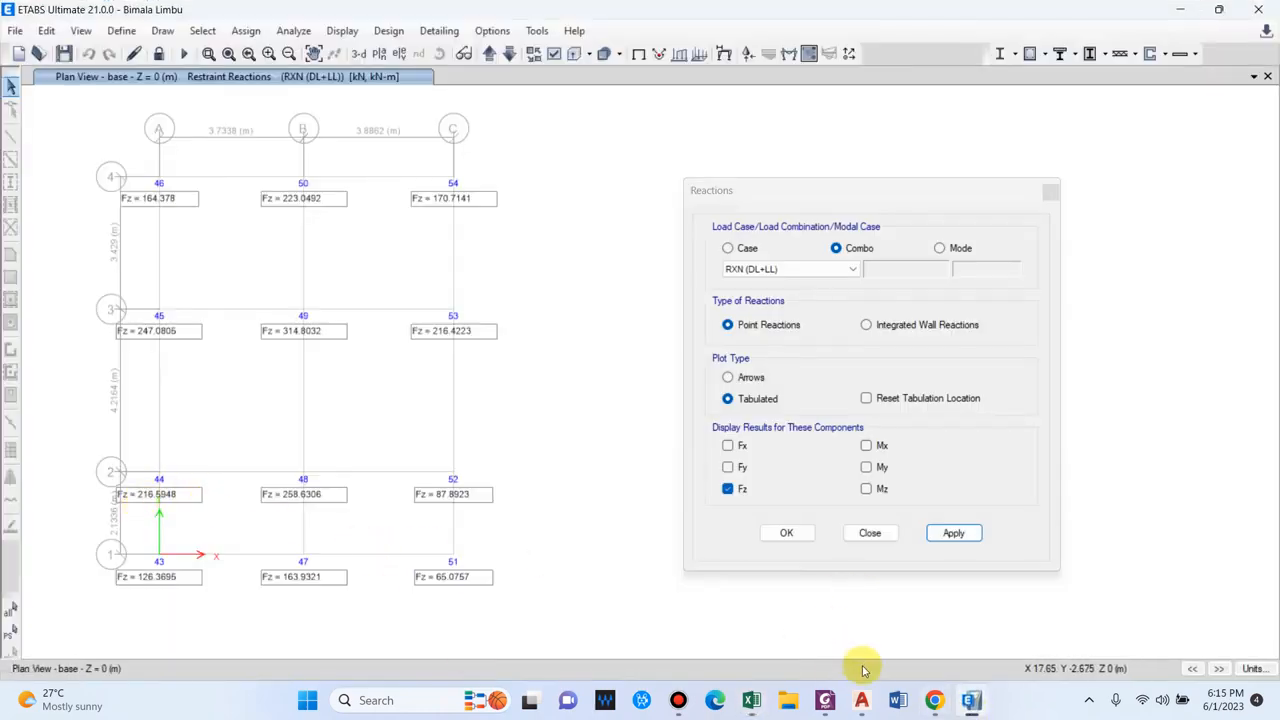
left_click(970, 700)
scroll(371, 277, "up", 3)
left_click(530, 273)
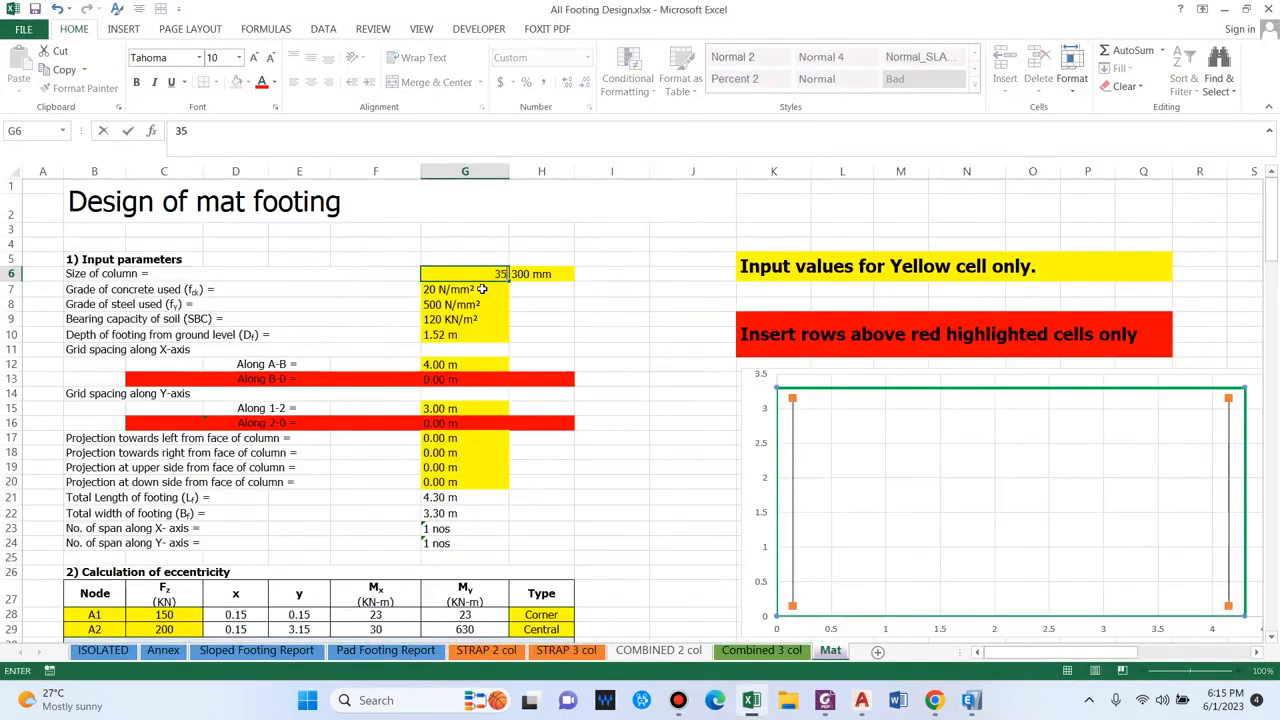
type("355")
key("Return")
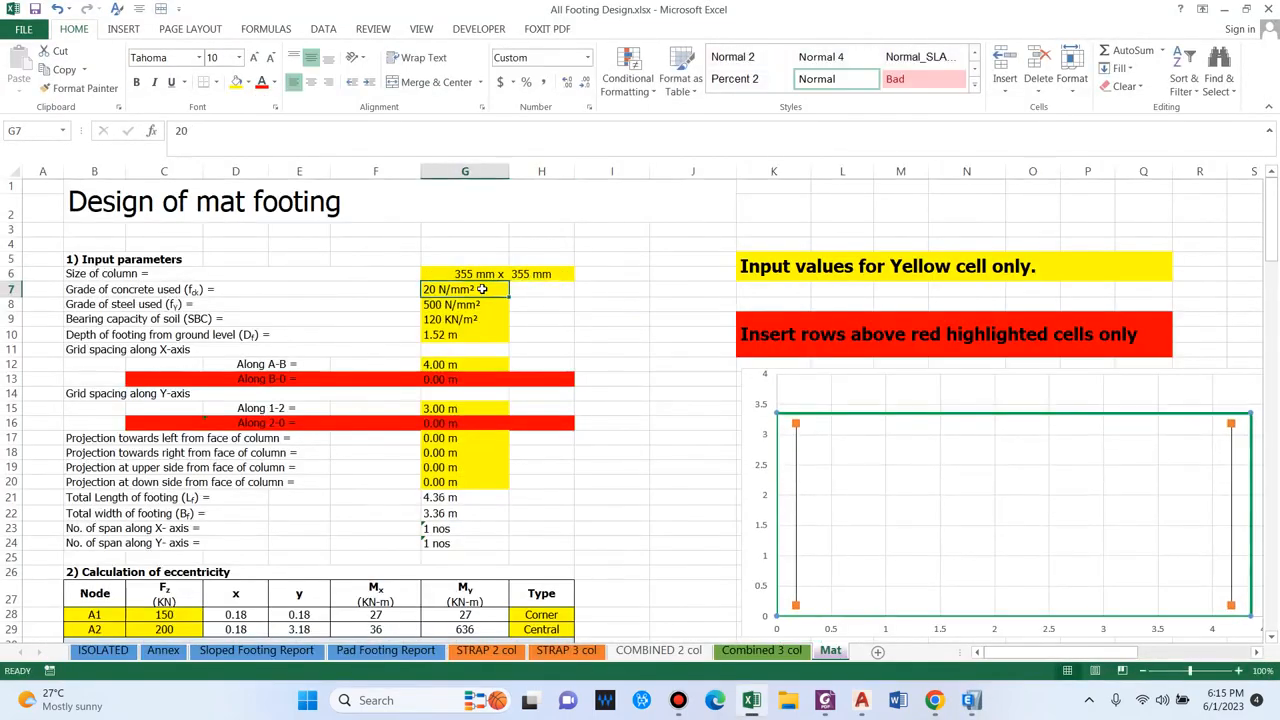
Look up the A-B grid spacing in the ETABS plan and enter 3.73 m for it along the X-axis in Excel
key("Return")
key("Return")
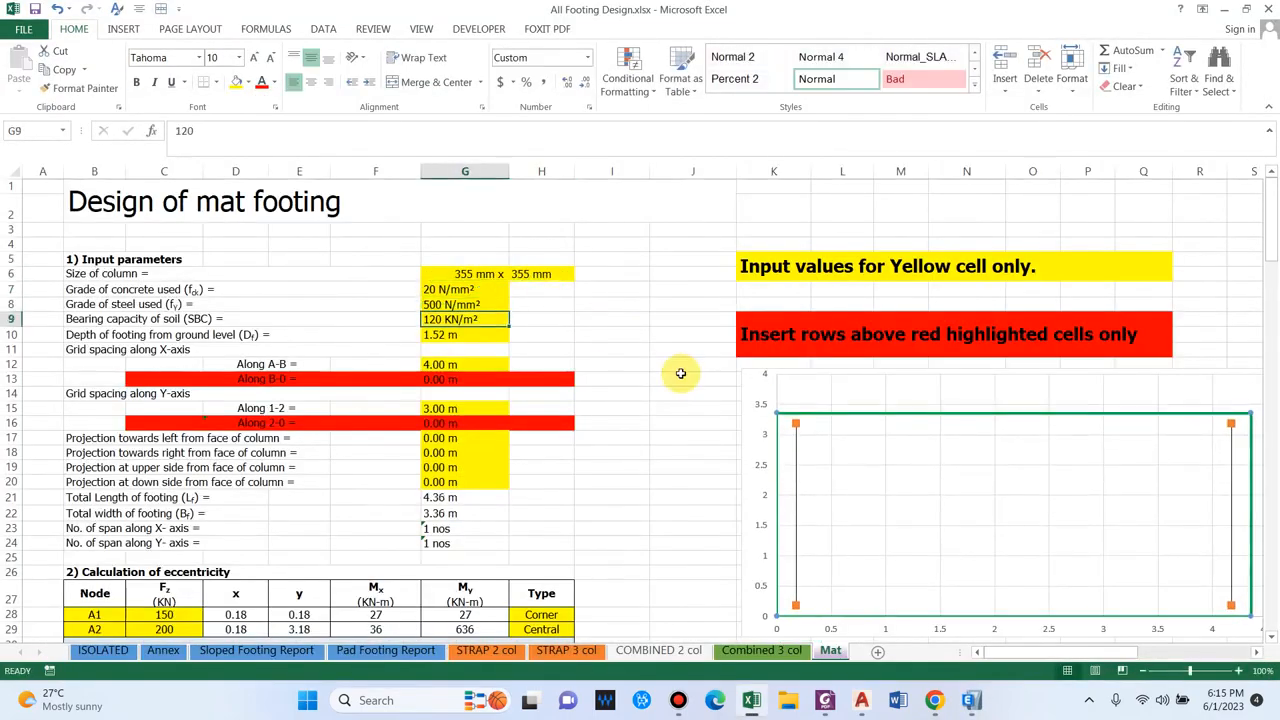
key("Return")
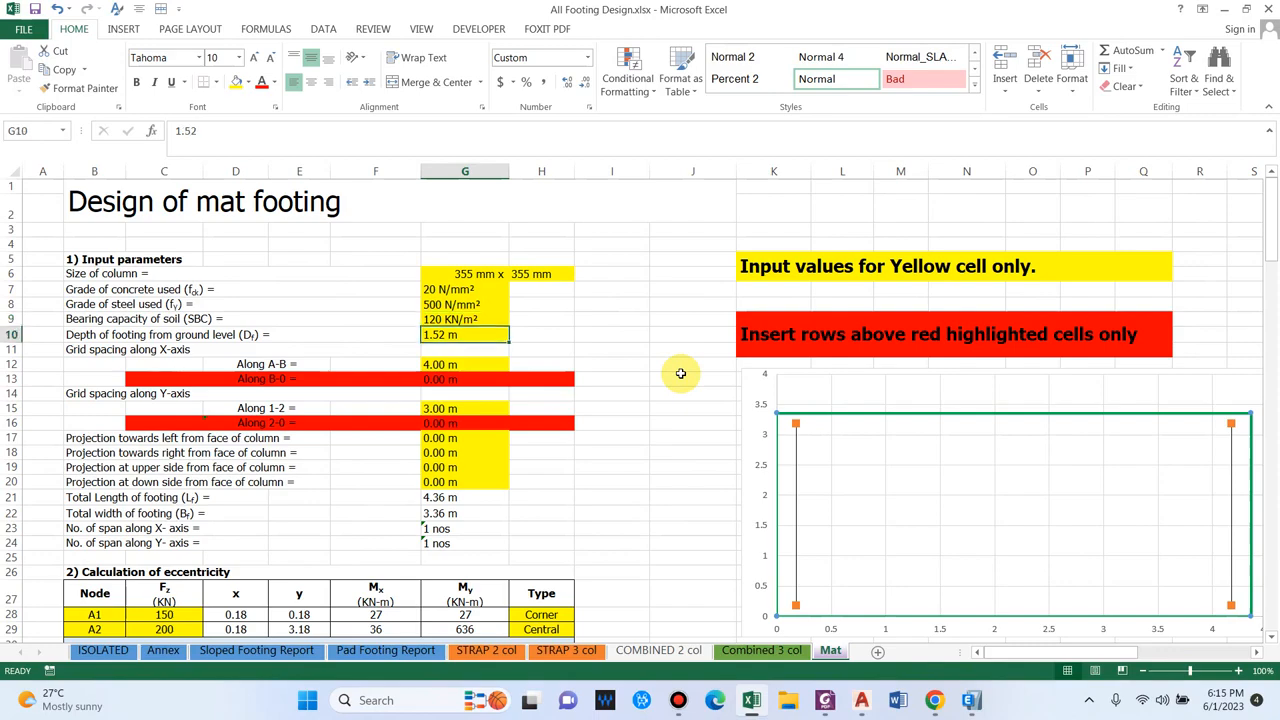
key("Return")
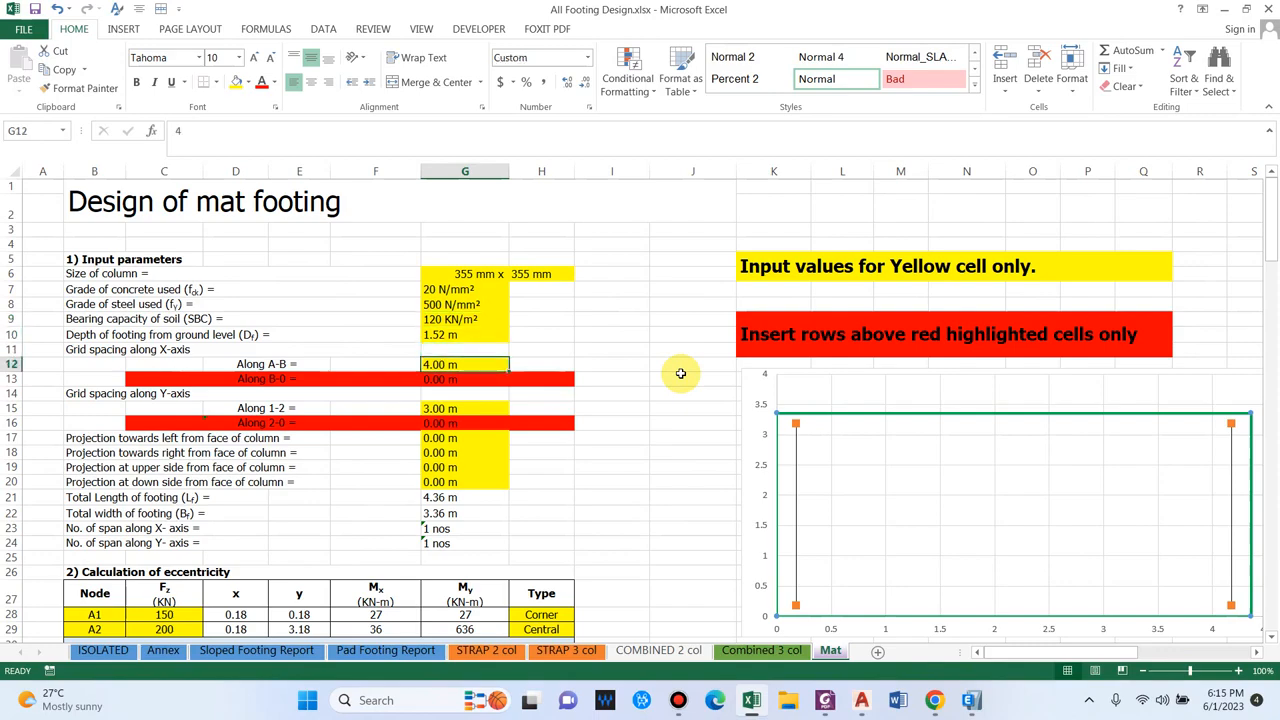
left_click(971, 700)
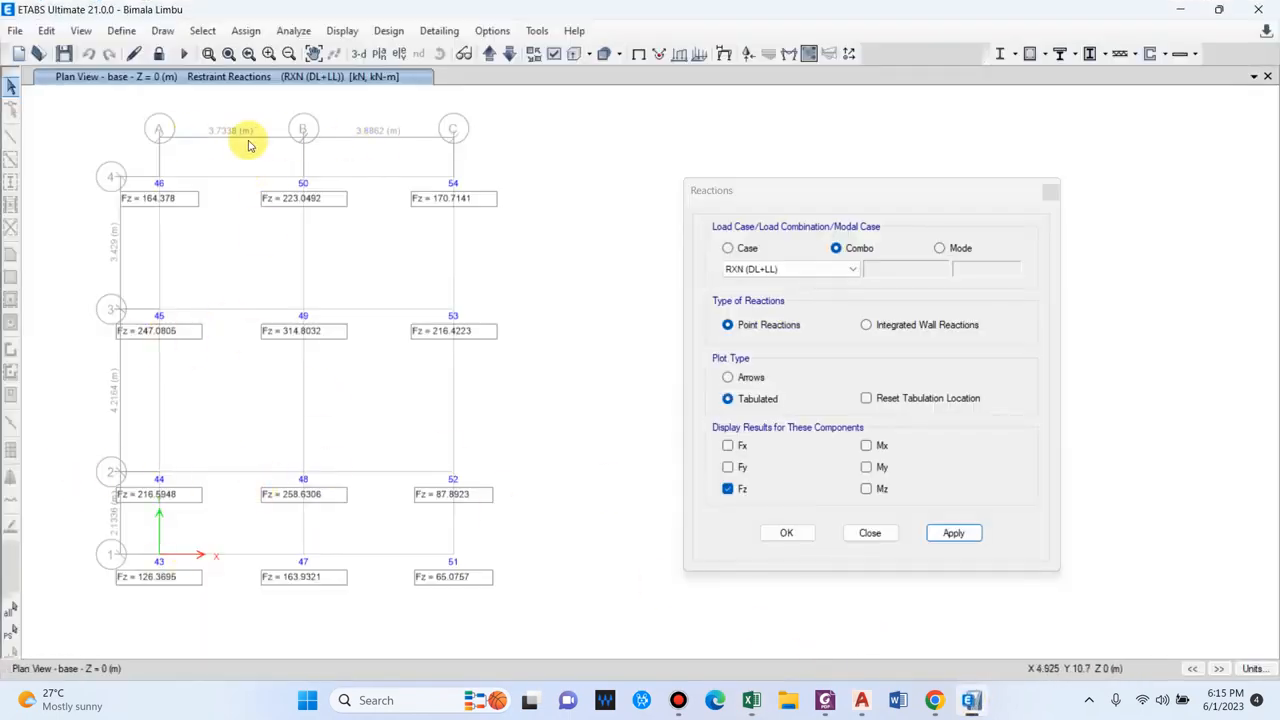
left_click(975, 702)
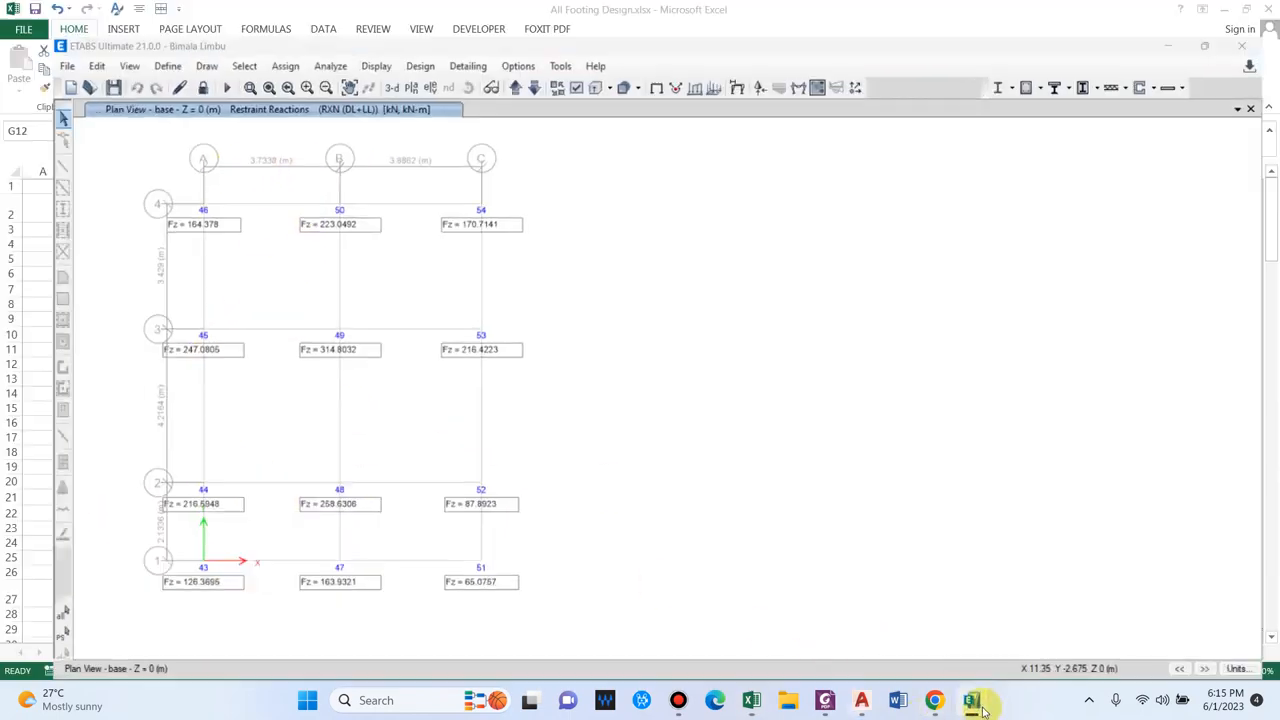
type("3.73")
key("Return")
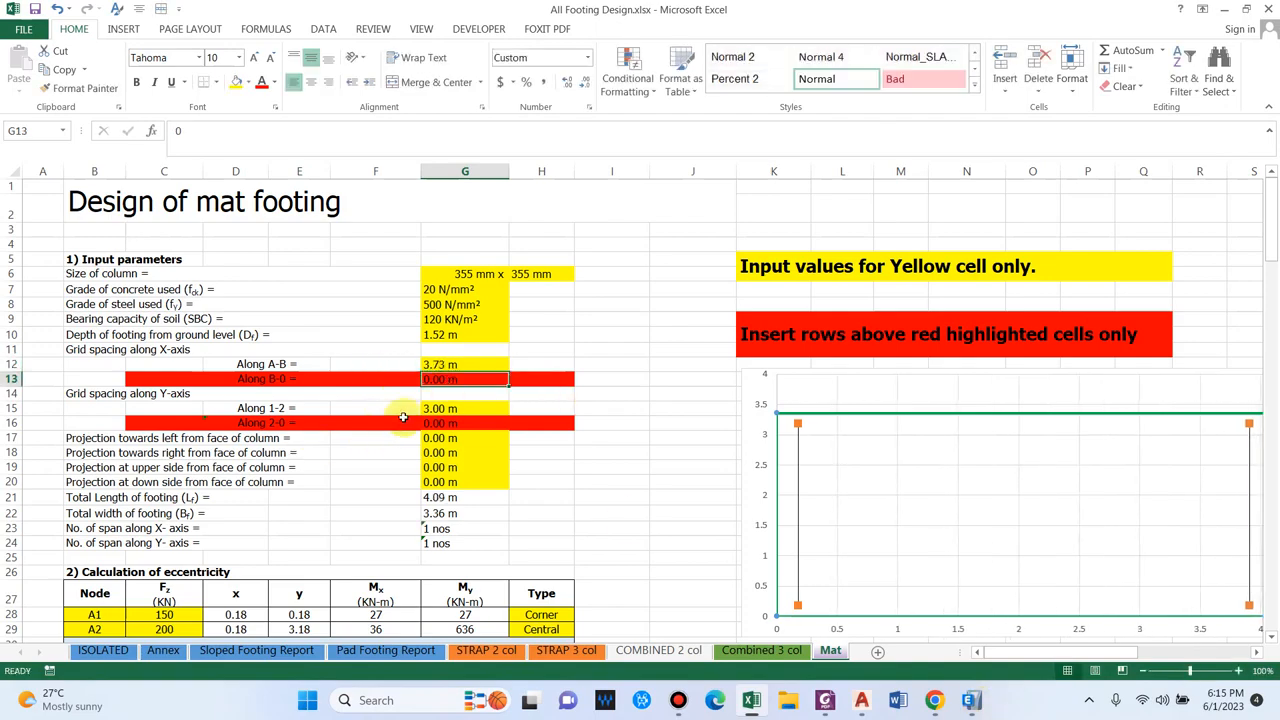
Look up the 1-2 grid spacing in the ETABS plan and enter 2.13 m for it along the Y-axis in Excel
left_click(225, 409)
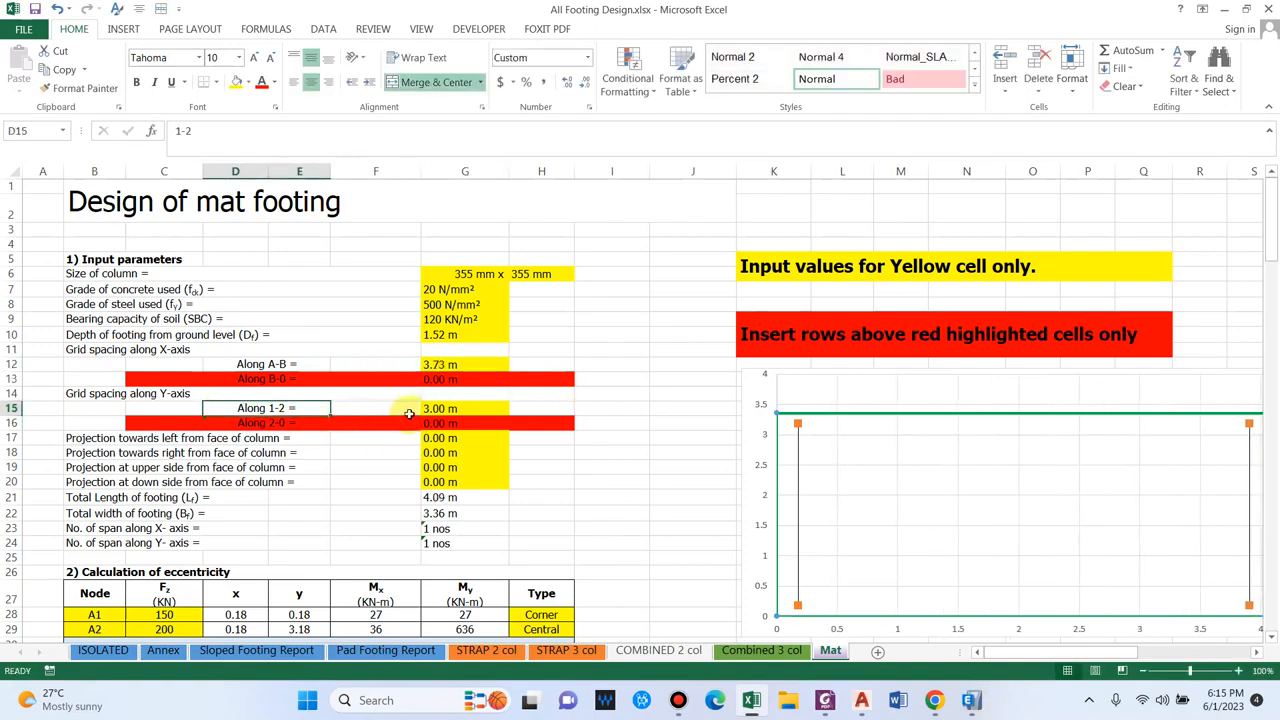
left_click(465, 410)
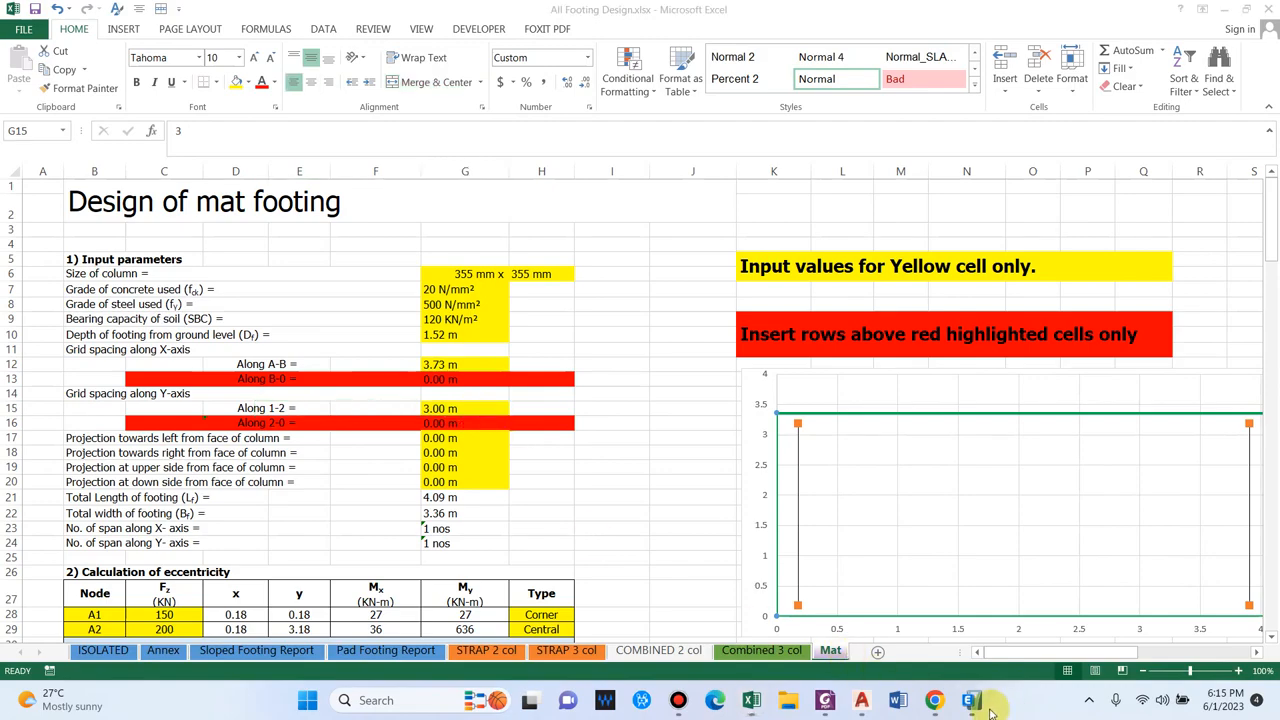
left_click(971, 700)
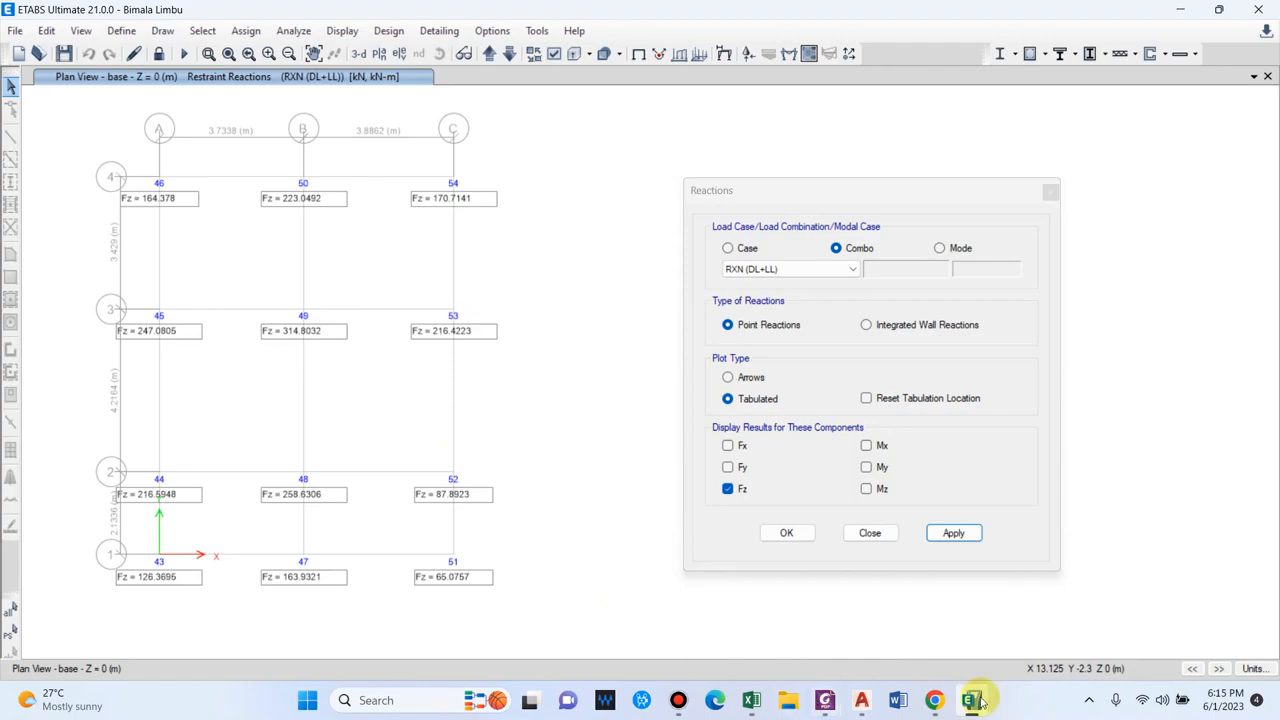
left_click(752, 700)
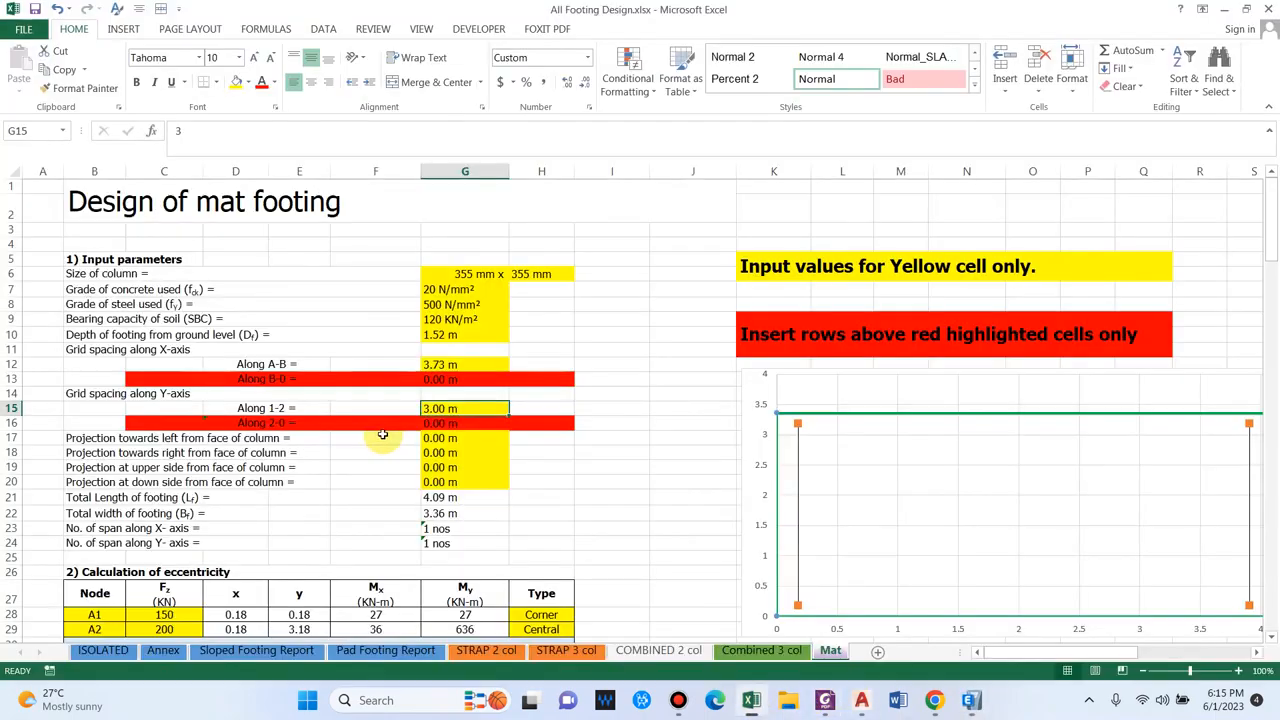
type("2.13")
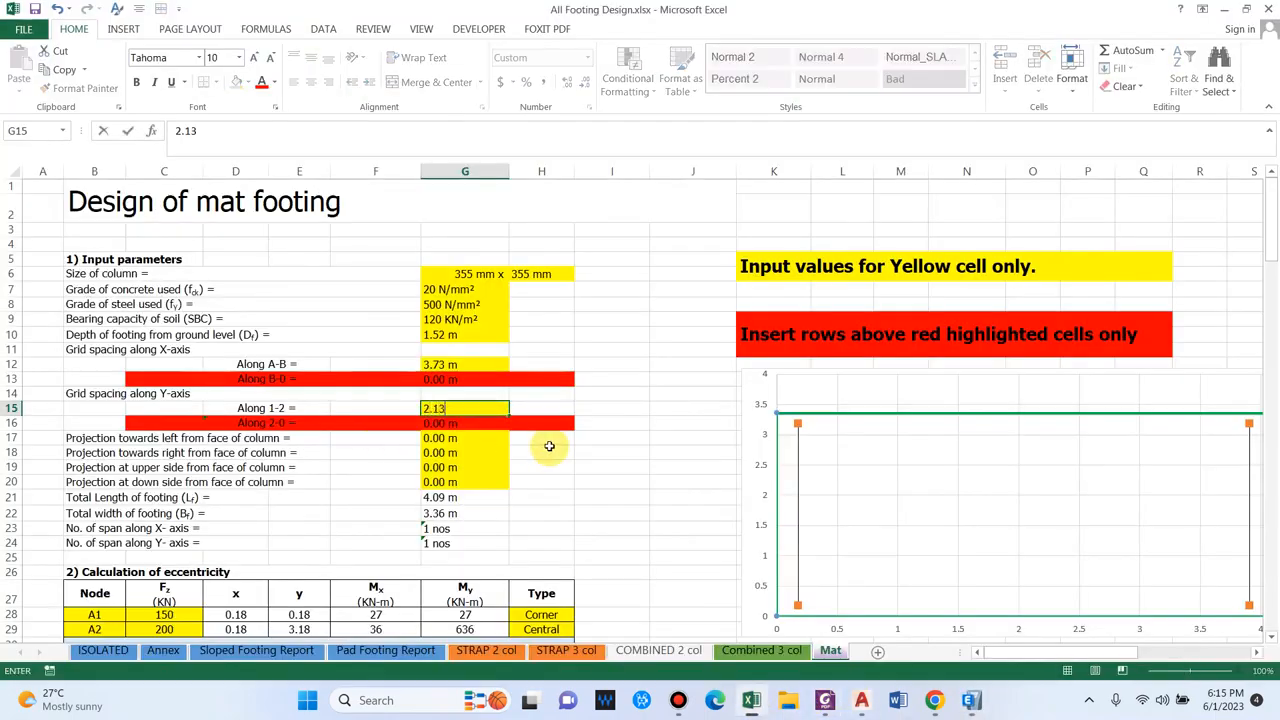
key("Return")
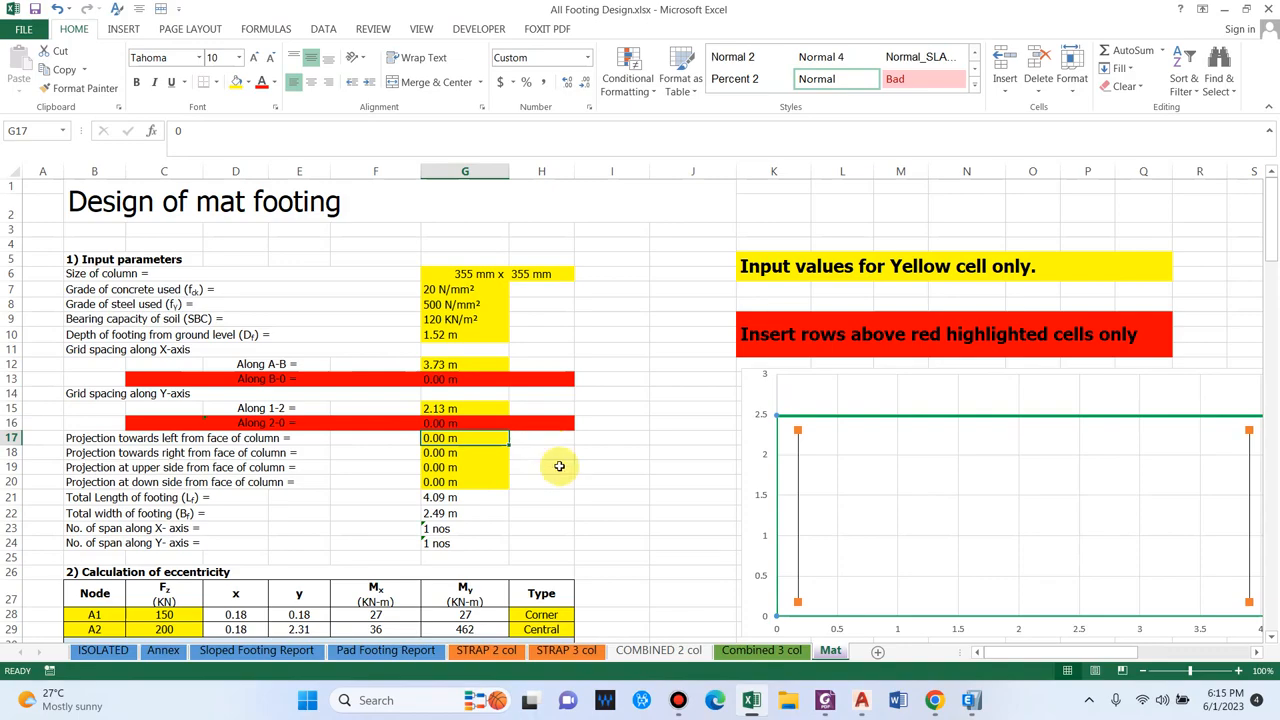
Compare the mat's projection inputs with the ETABS column layout, and examine the total footing length and the nodes in the eccentricity table
scroll(820, 548, "down", 1)
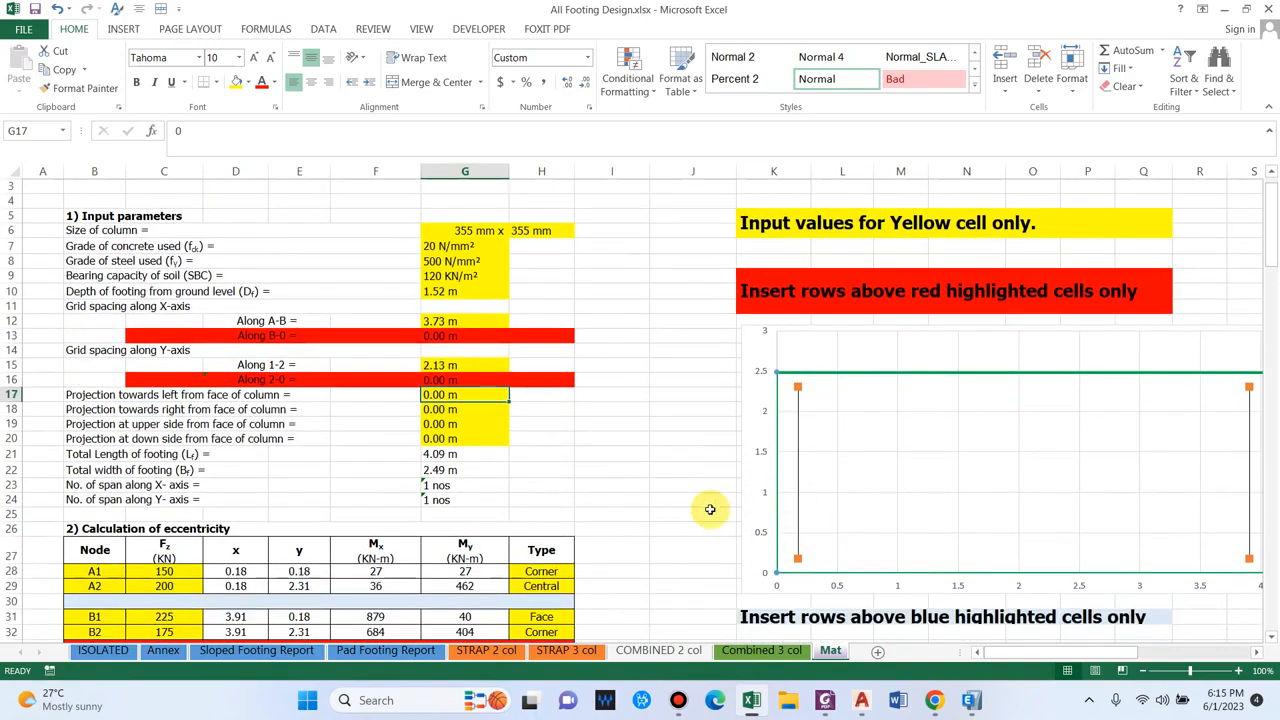
left_click(165, 410)
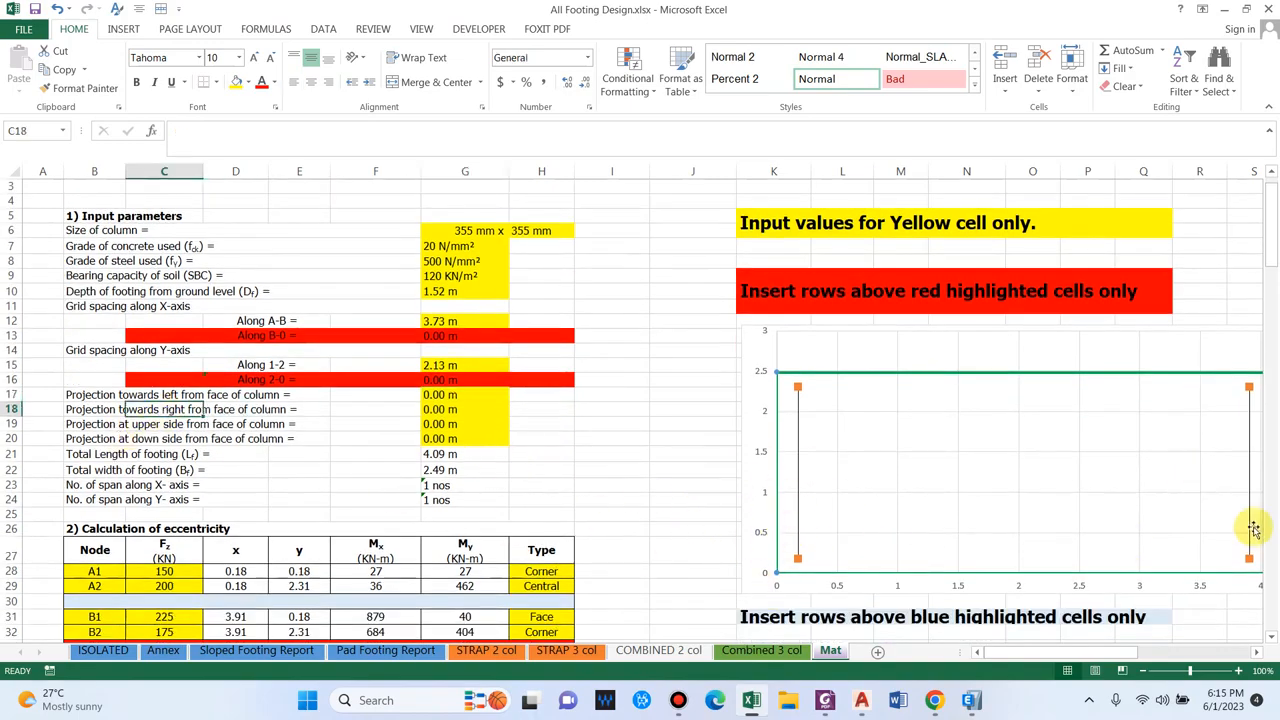
left_click(971, 700)
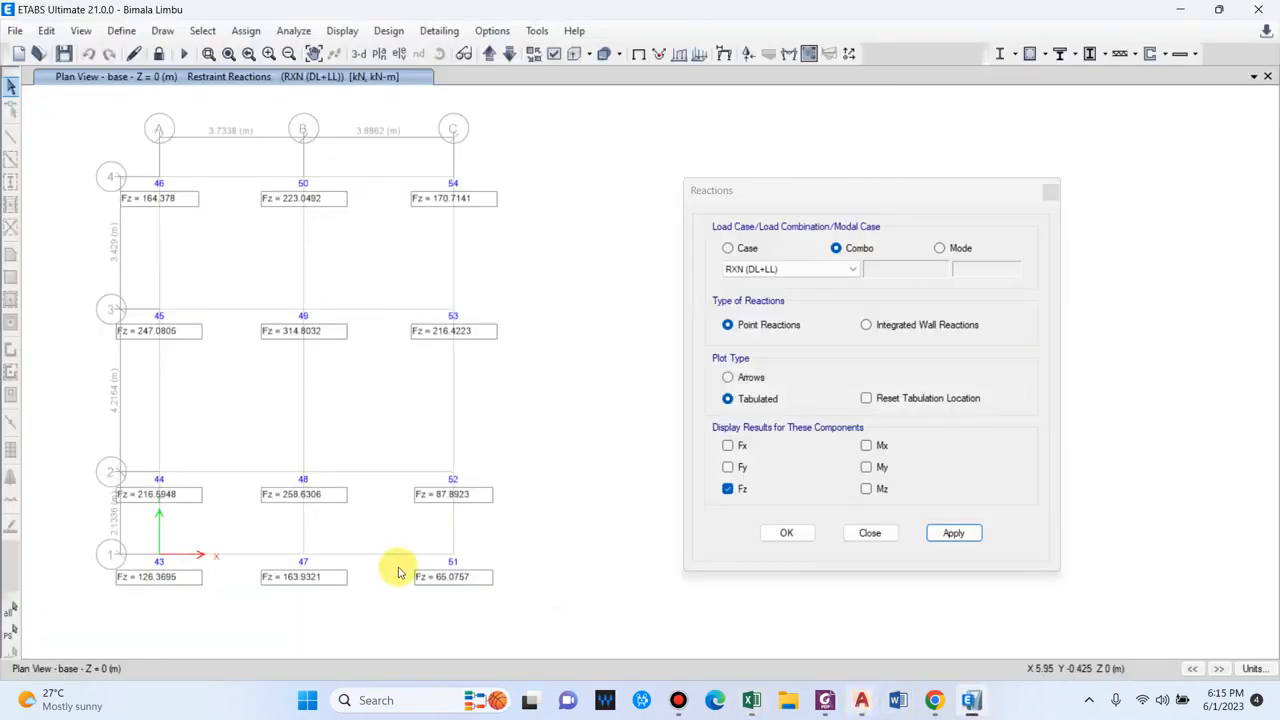
left_click(971, 700)
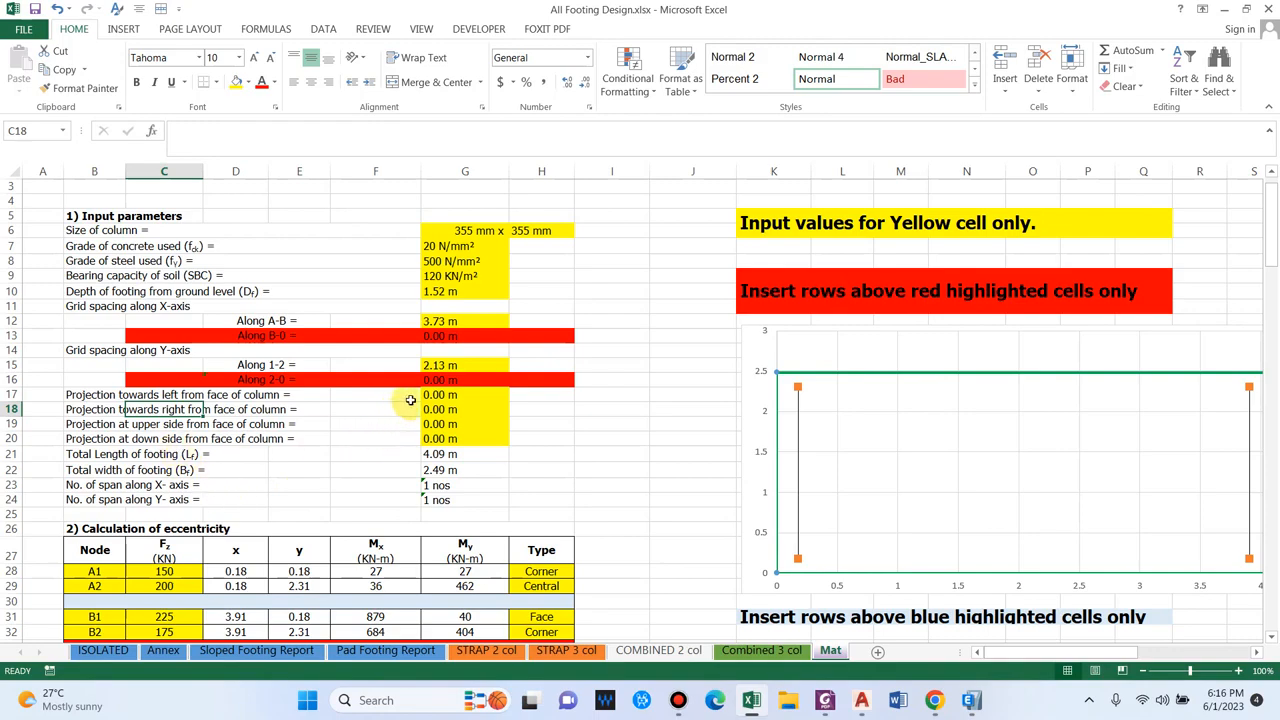
left_click_drag(432, 397, 435, 424)
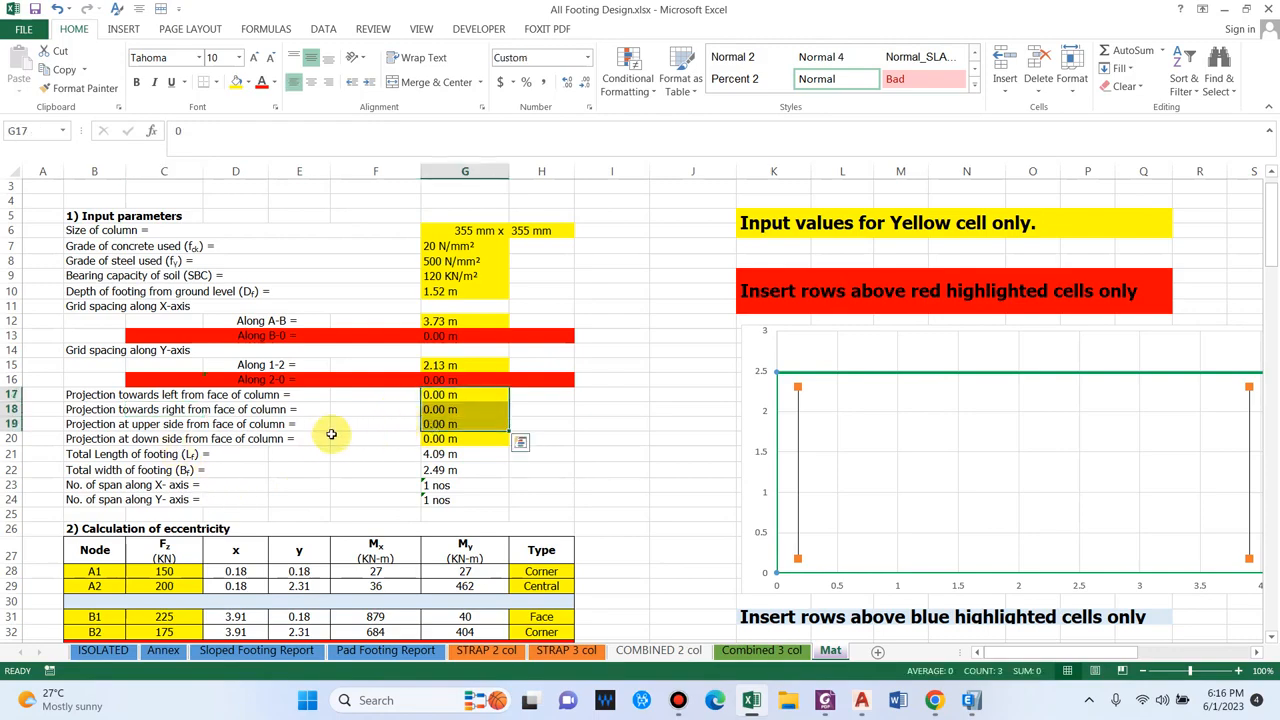
left_click(240, 452)
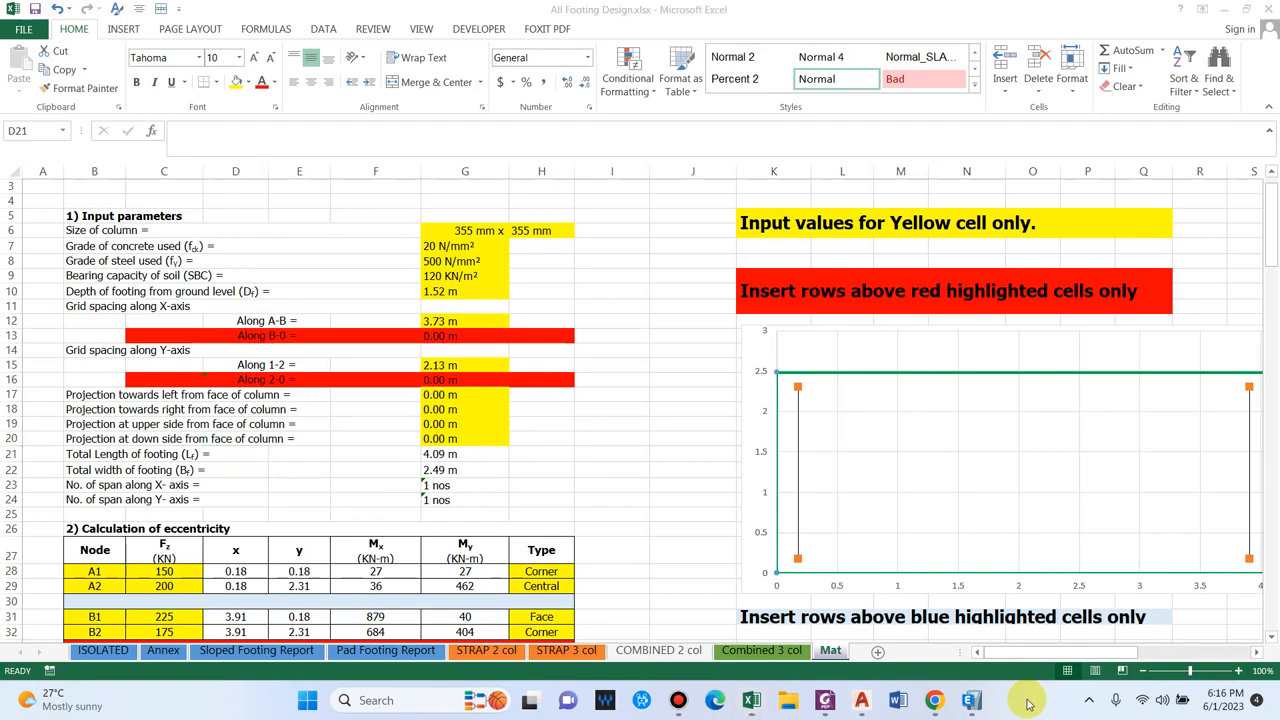
left_click(440, 455)
scroll(447, 482, "down", 1)
scroll(447, 482, "down", 2)
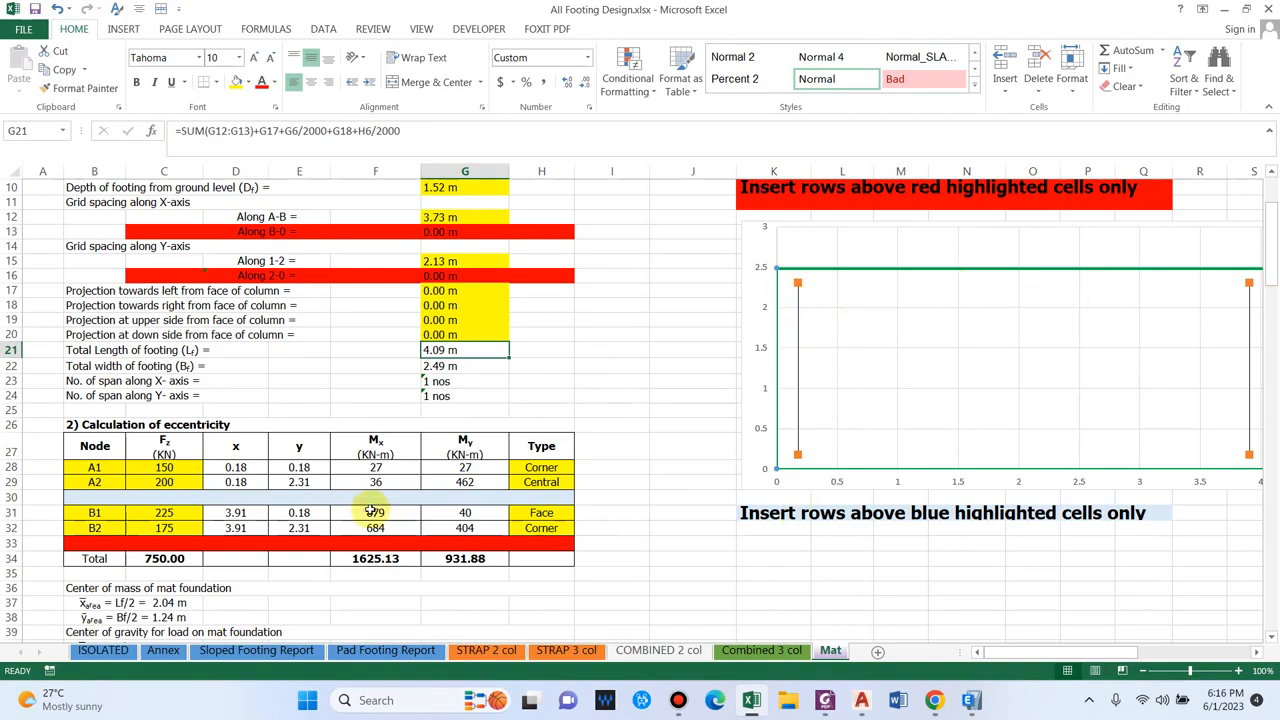
left_click(116, 480)
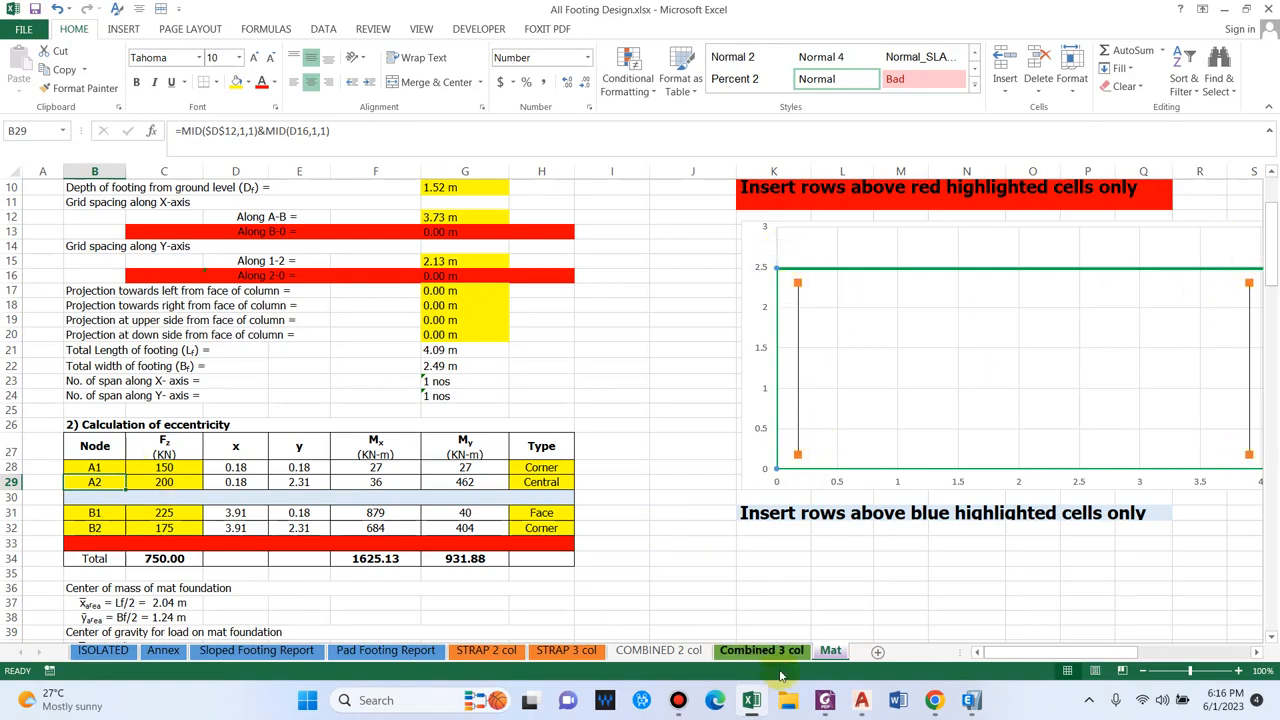
Look up the column reactions at A1 and A2 in the ETABS plan and enter loads of 126 and 216 kN in Excel
left_click(970, 701)
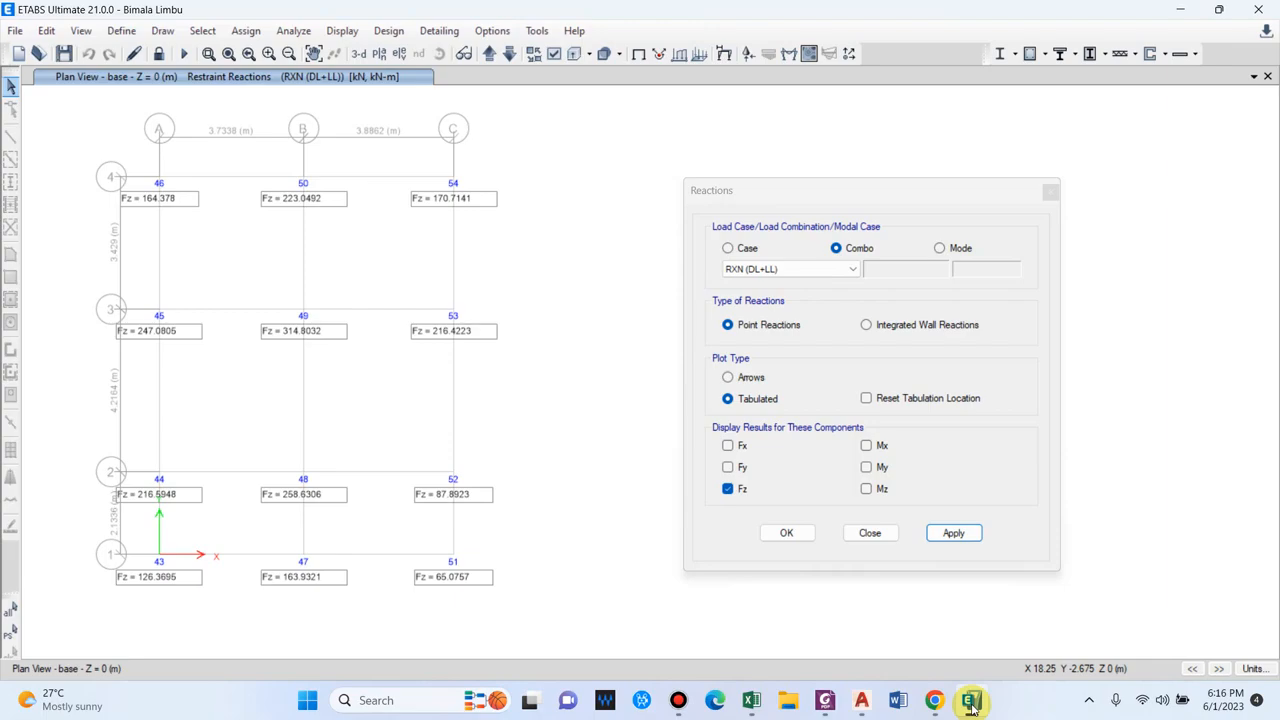
left_click(970, 701)
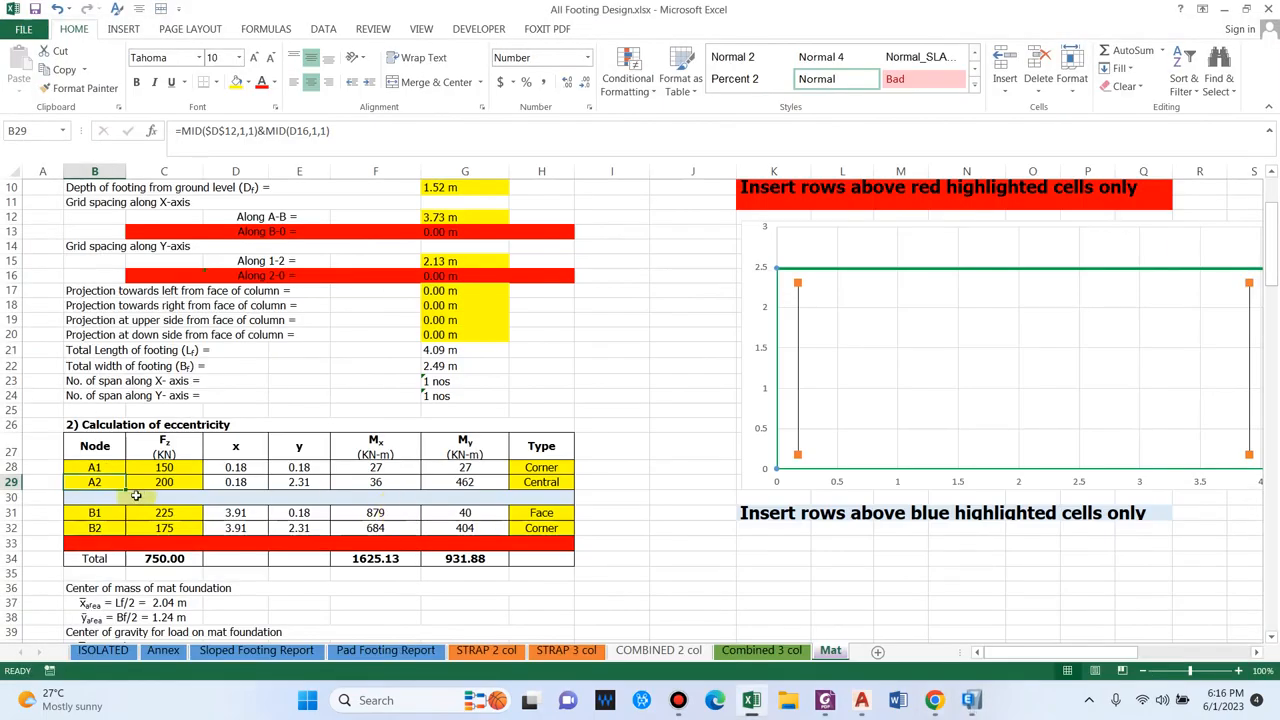
left_click(180, 469)
type("126")
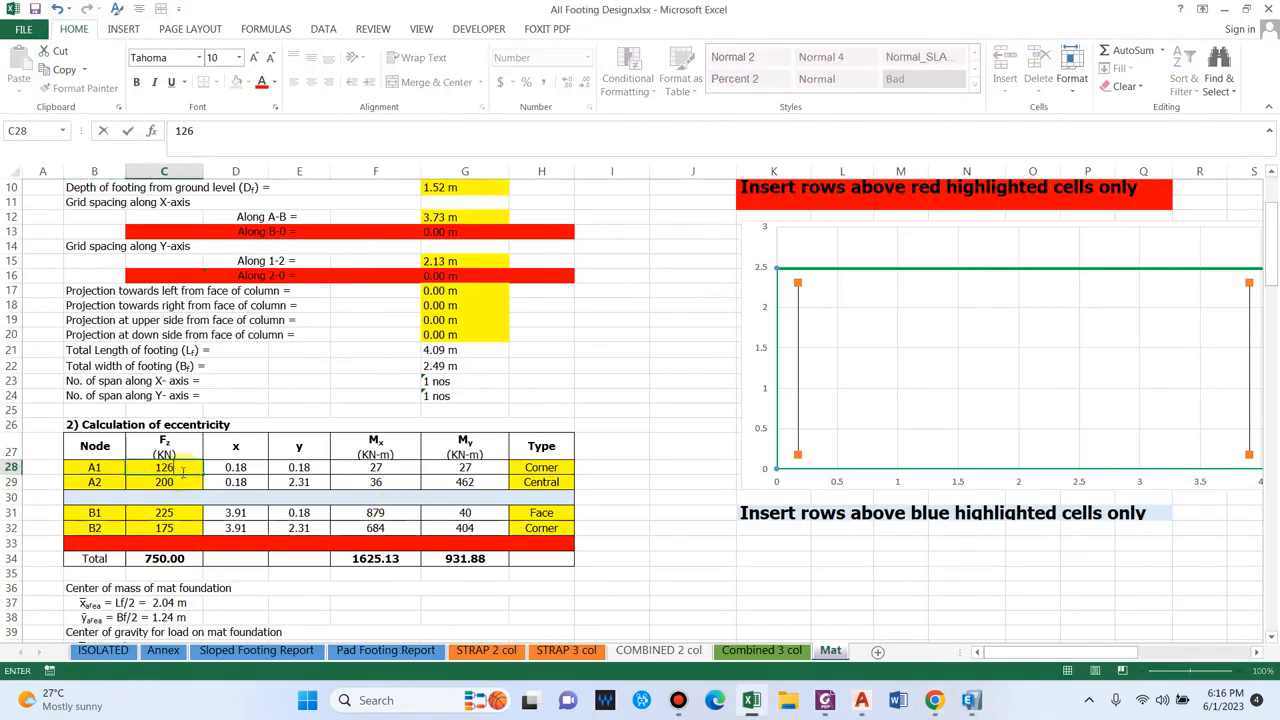
key("Return")
type("216")
key("Return")
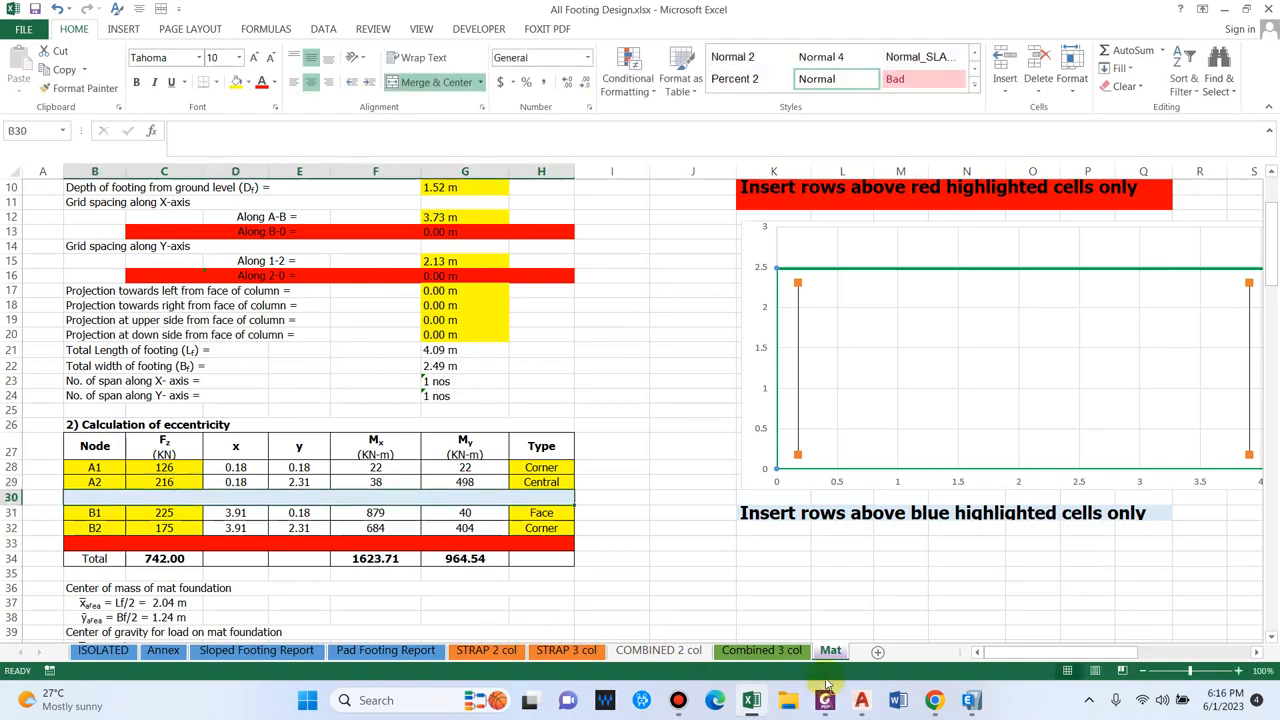
Look up the column reactions at B1 and B2 in the ETABS plan and enter loads of 163 and 258 kN in Excel
left_click(971, 700)
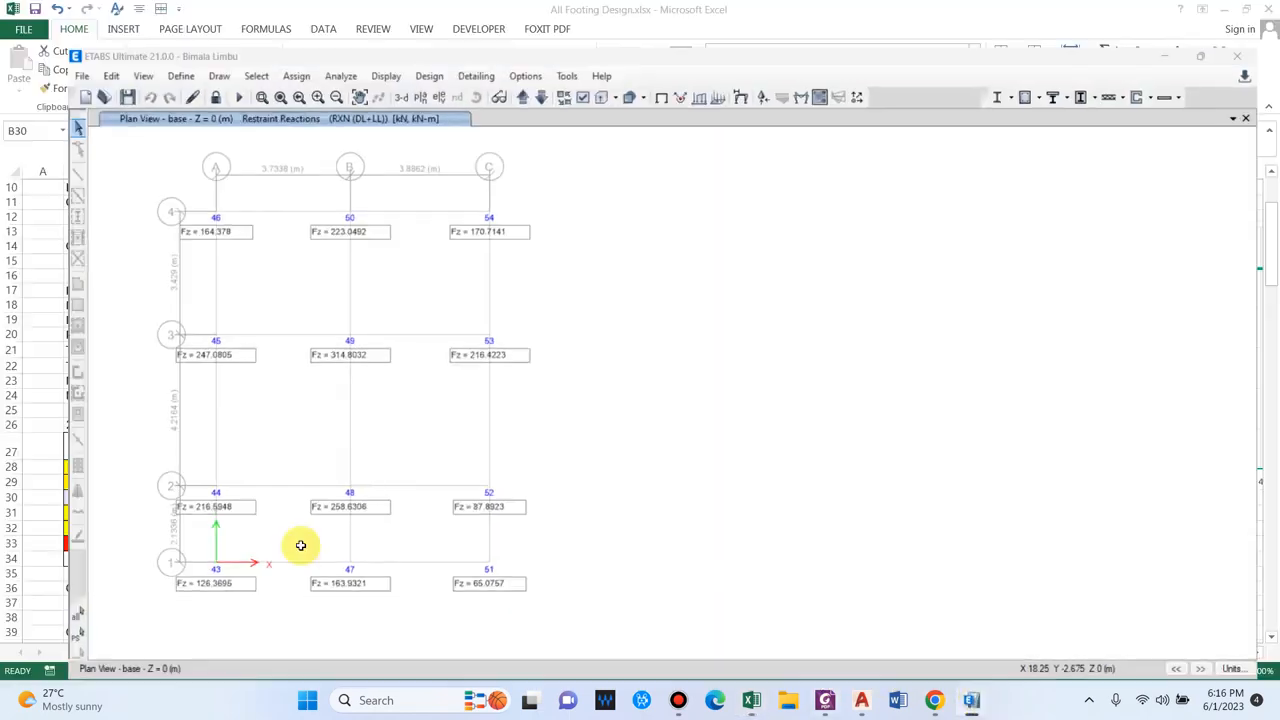
key("alt+Tab")
left_click(172, 512)
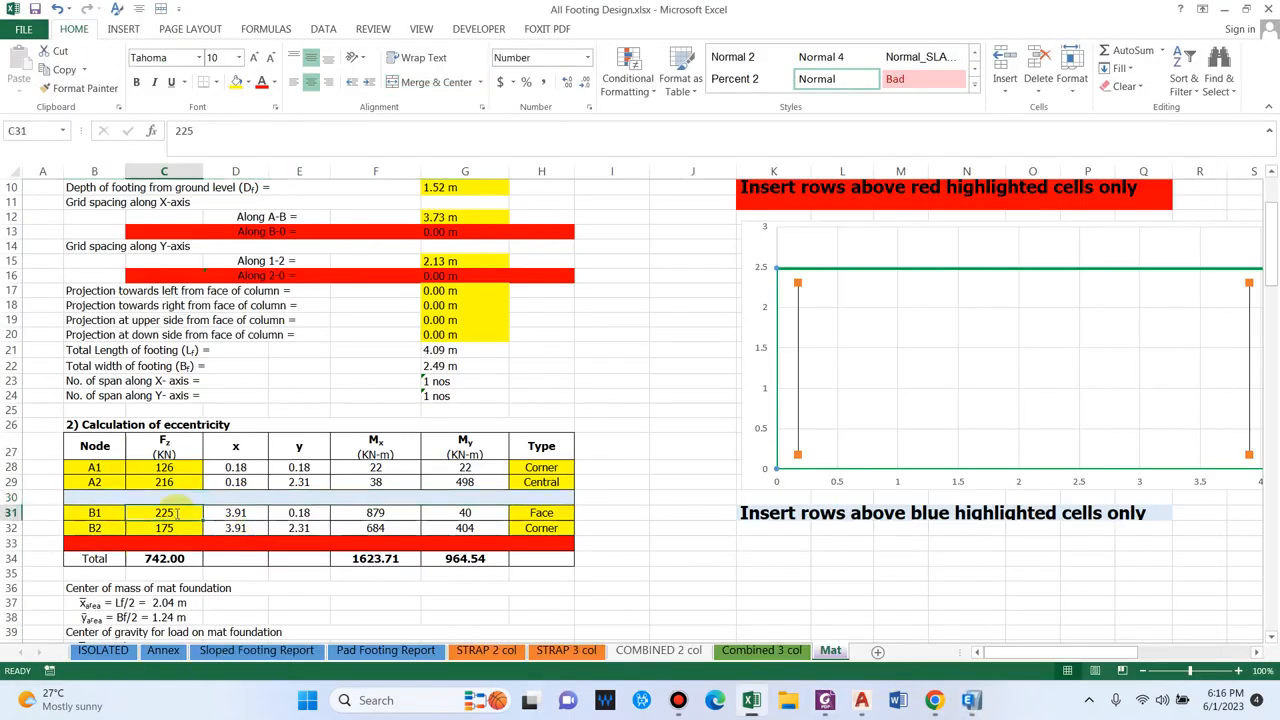
type("163")
key("Return")
type("258")
key("Return")
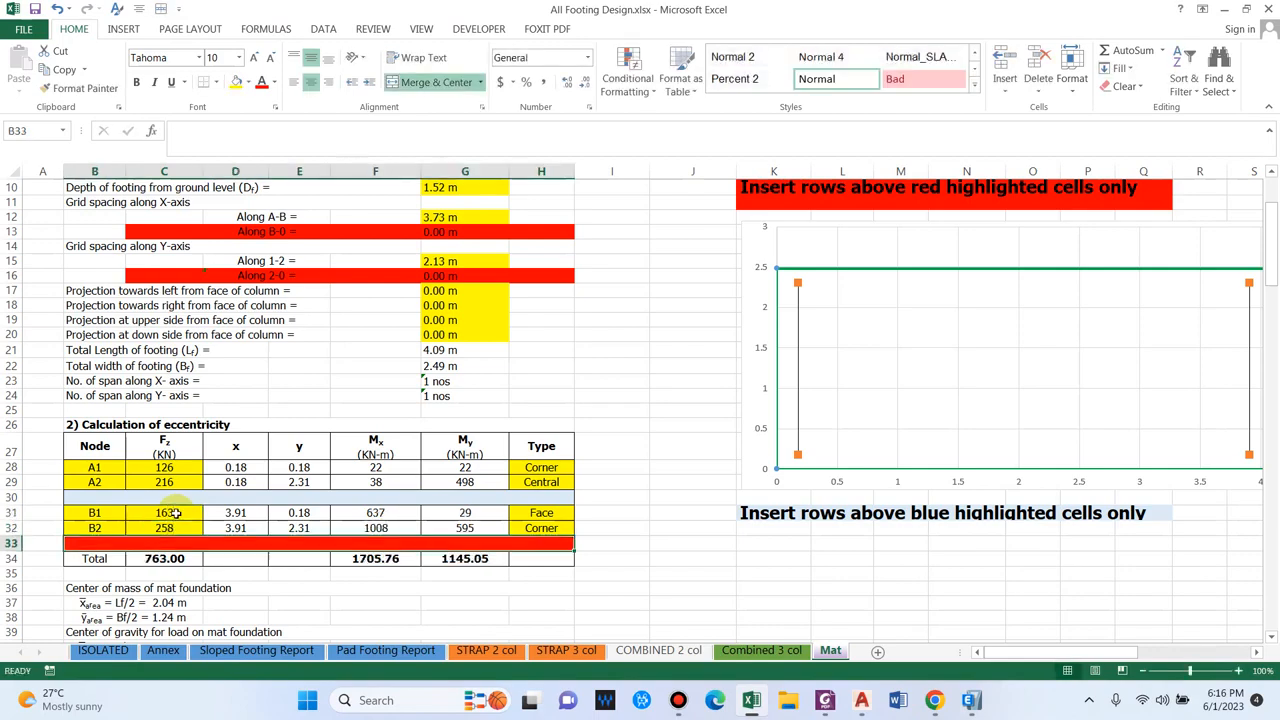
Set the column type of nodes A2 and B1 to Corner in the eccentricity table
scroll(300, 450, "down", 1)
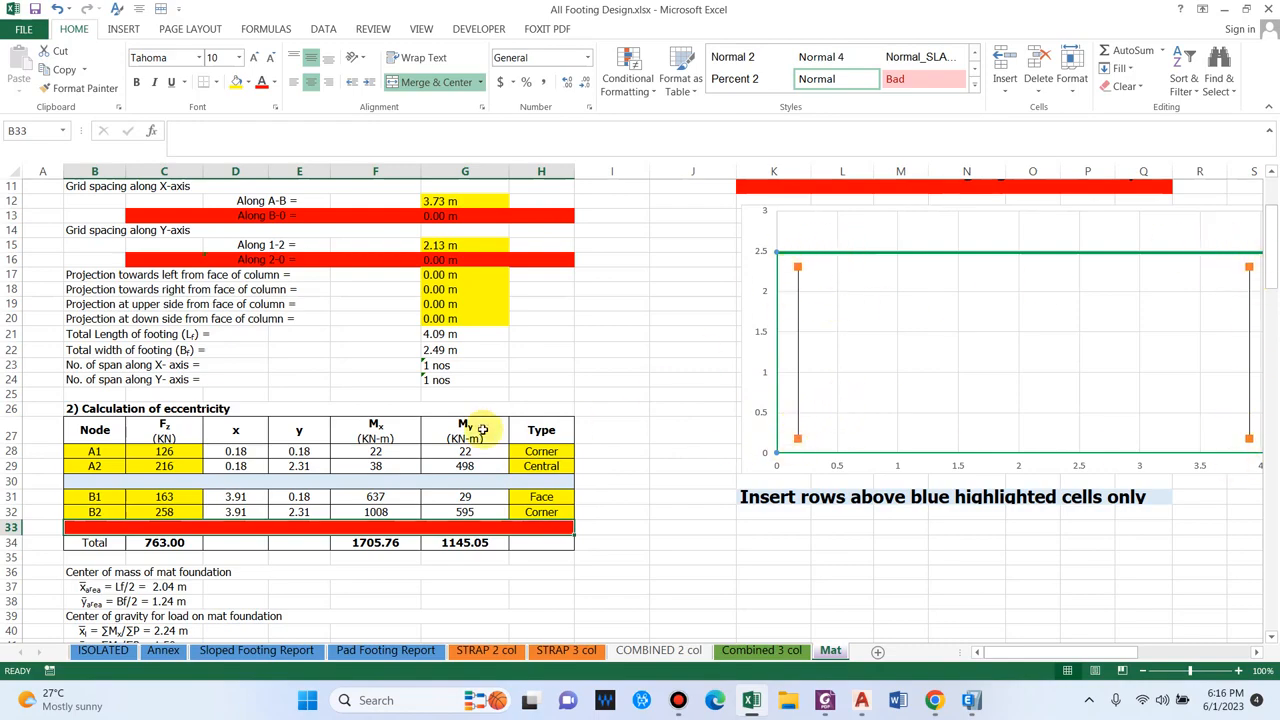
left_click(568, 466)
left_click(578, 467)
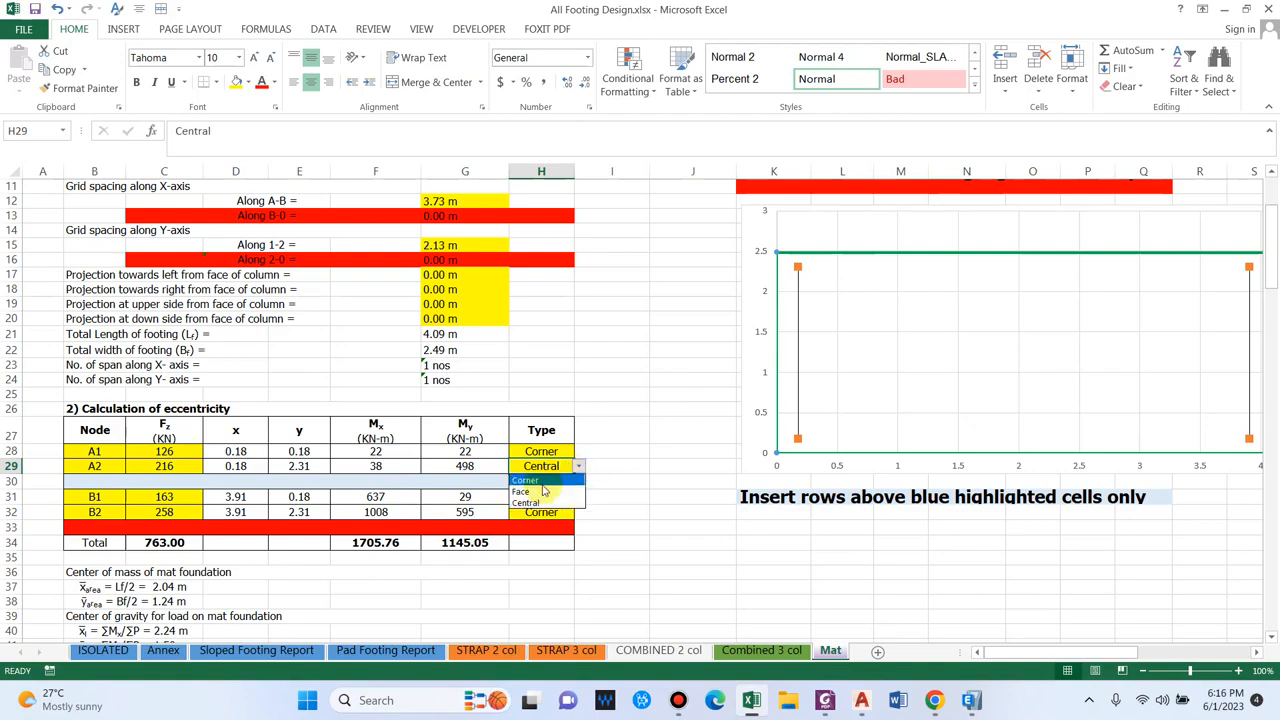
left_click(540, 500)
left_click(577, 515)
left_click(577, 515)
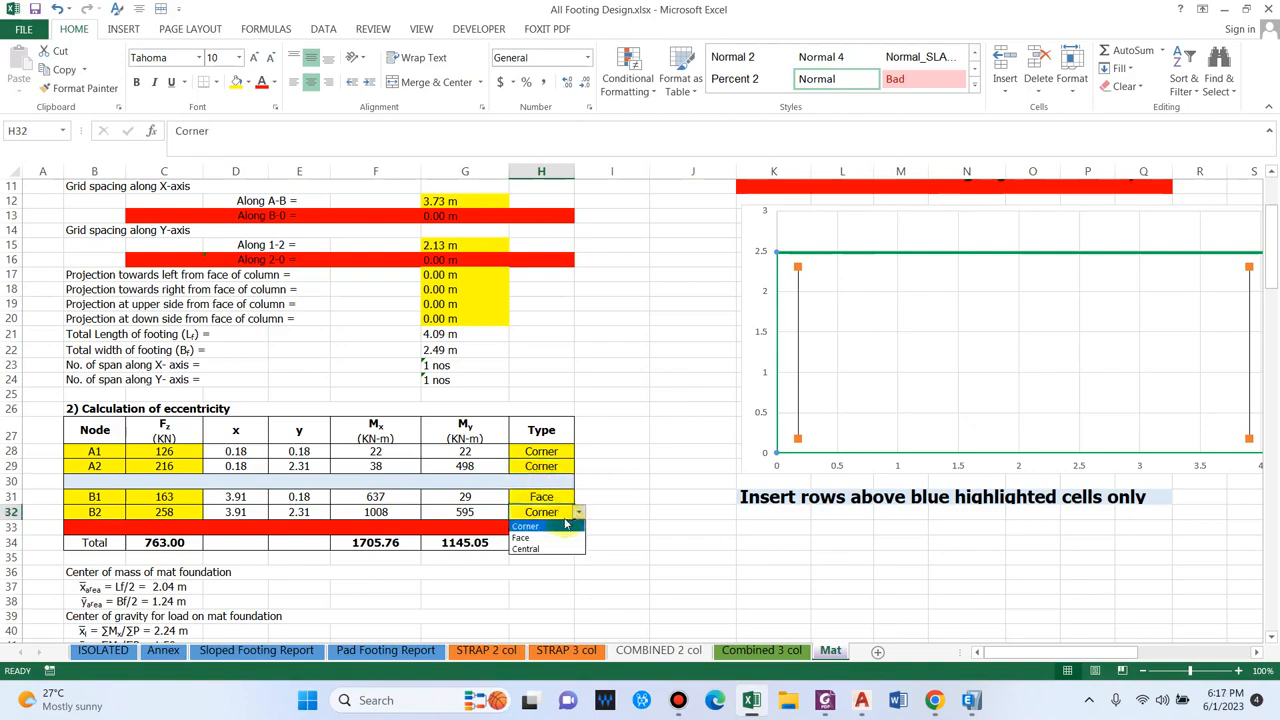
left_click(556, 496)
left_click(578, 497)
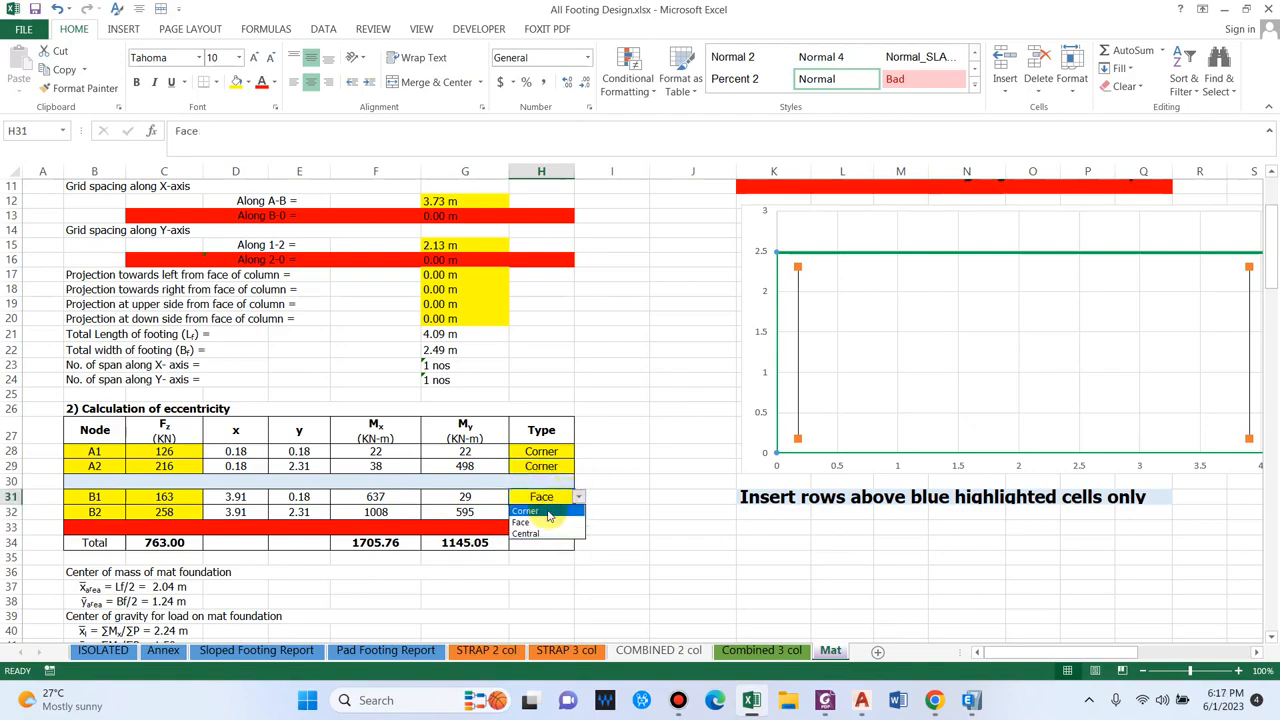
left_click(548, 511)
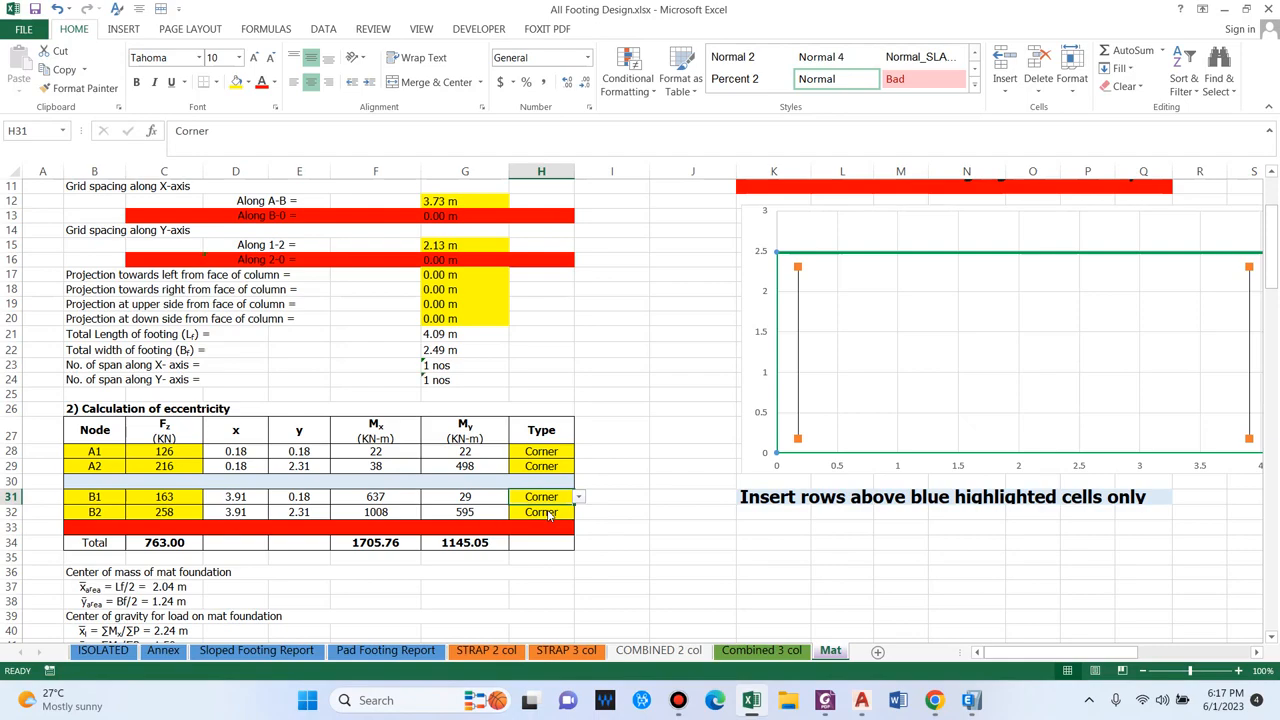
Examine the mat's centre of mass, load centre of gravity, eccentricities, moments of inertia, footing area and live load
left_click(612, 572)
scroll(606, 560, "down", 3)
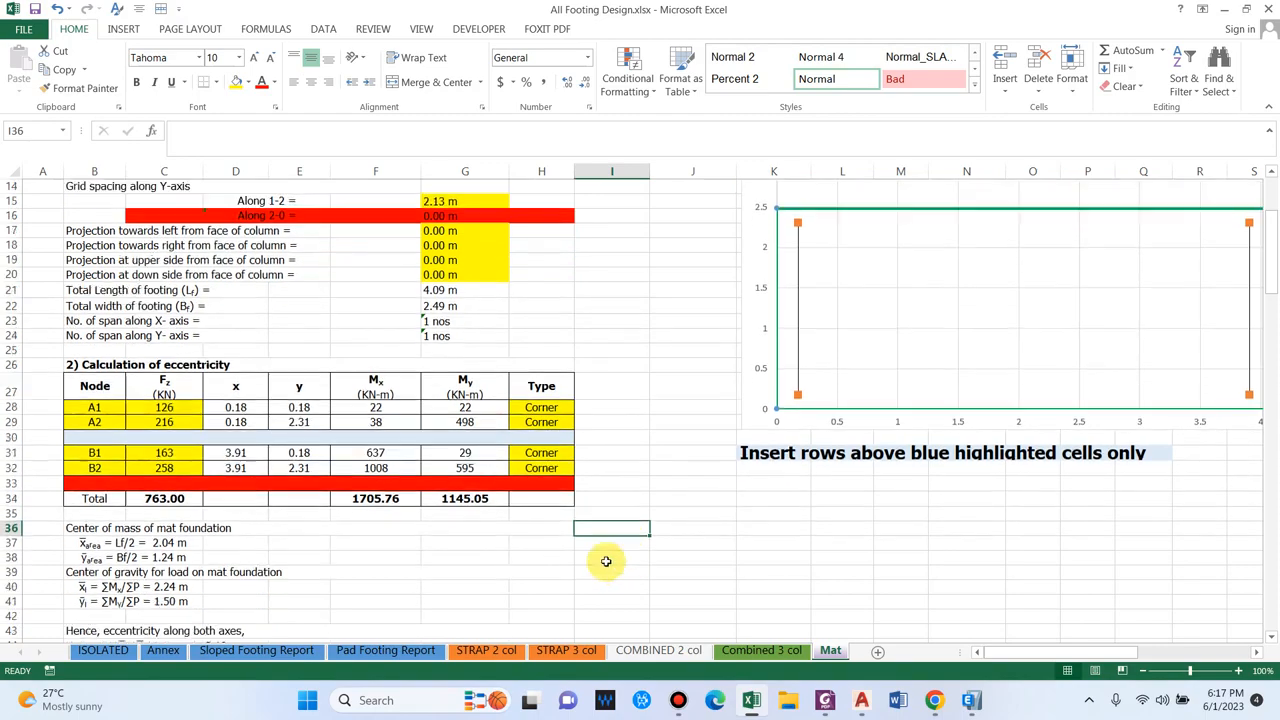
scroll(500, 545, "down", 4)
left_click(182, 468)
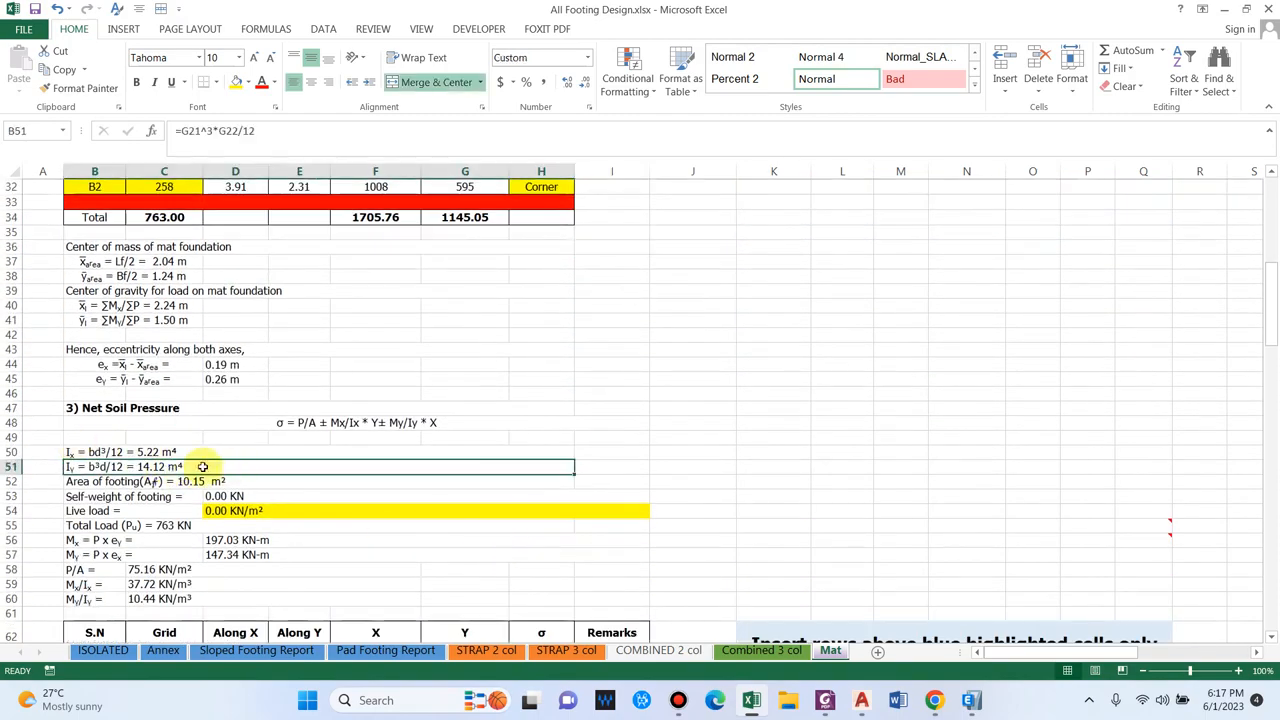
scroll(150, 450, "up", 1)
left_click(190, 278)
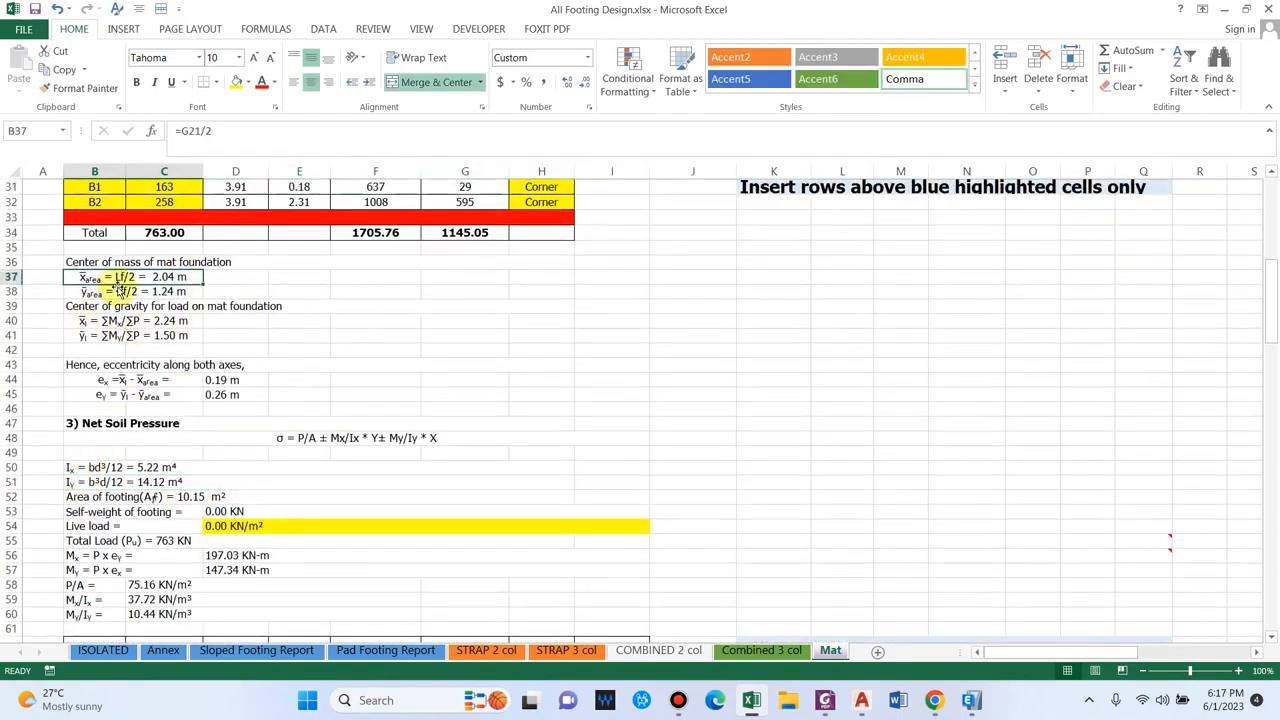
left_click(100, 497)
left_click(78, 526)
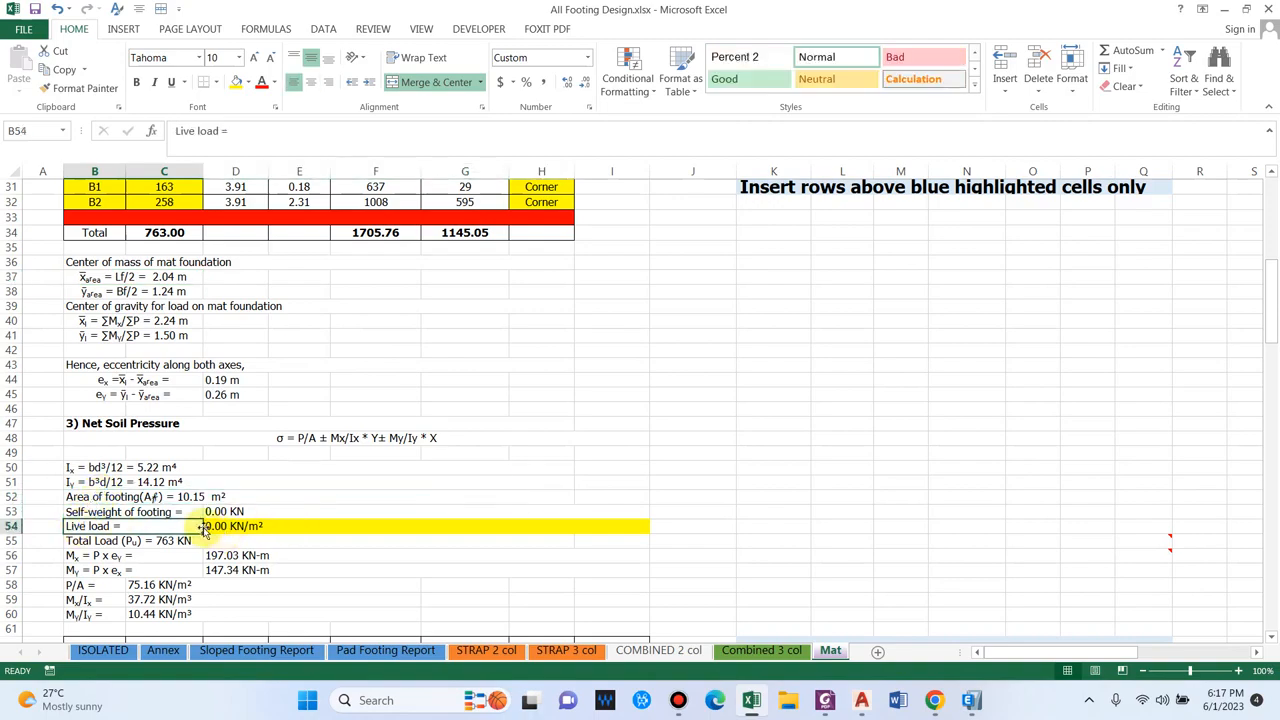
Include the footing's self-weight by removing the zero multiplier, making its formula =B52*B126/1000*25
left_click(110, 511)
left_click(215, 511)
left_click(325, 130)
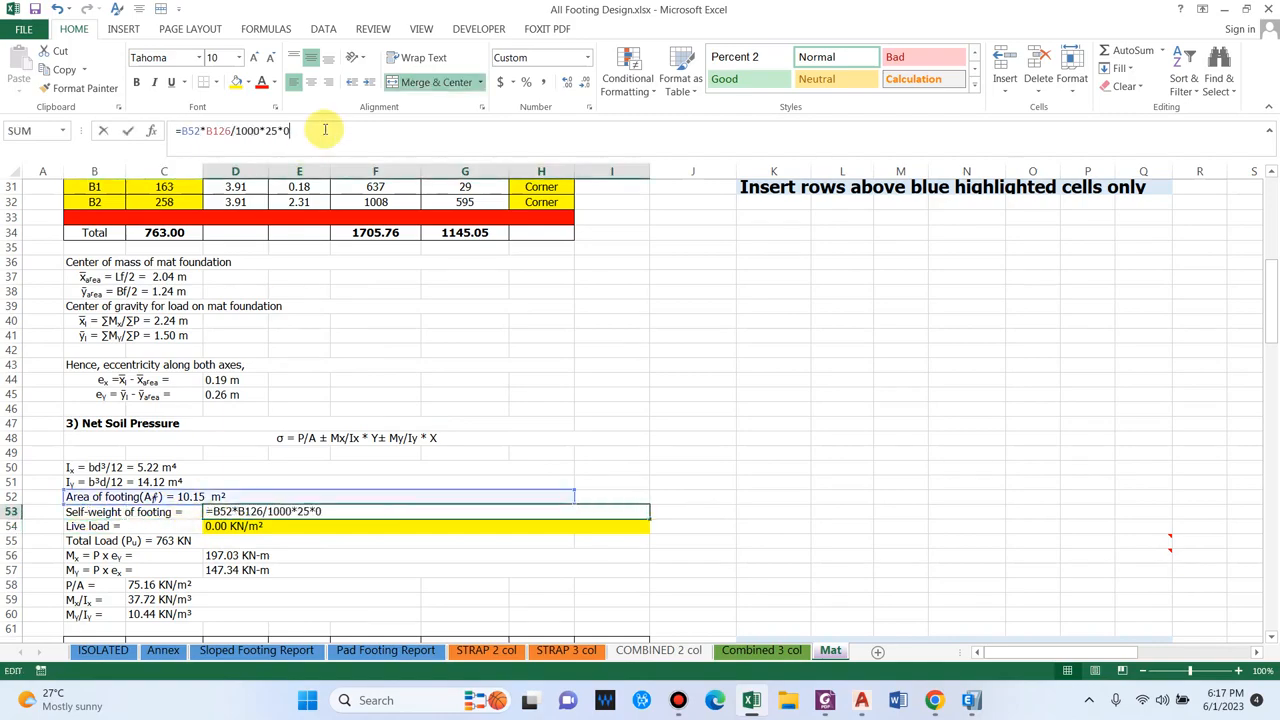
key("ctrl+Return")
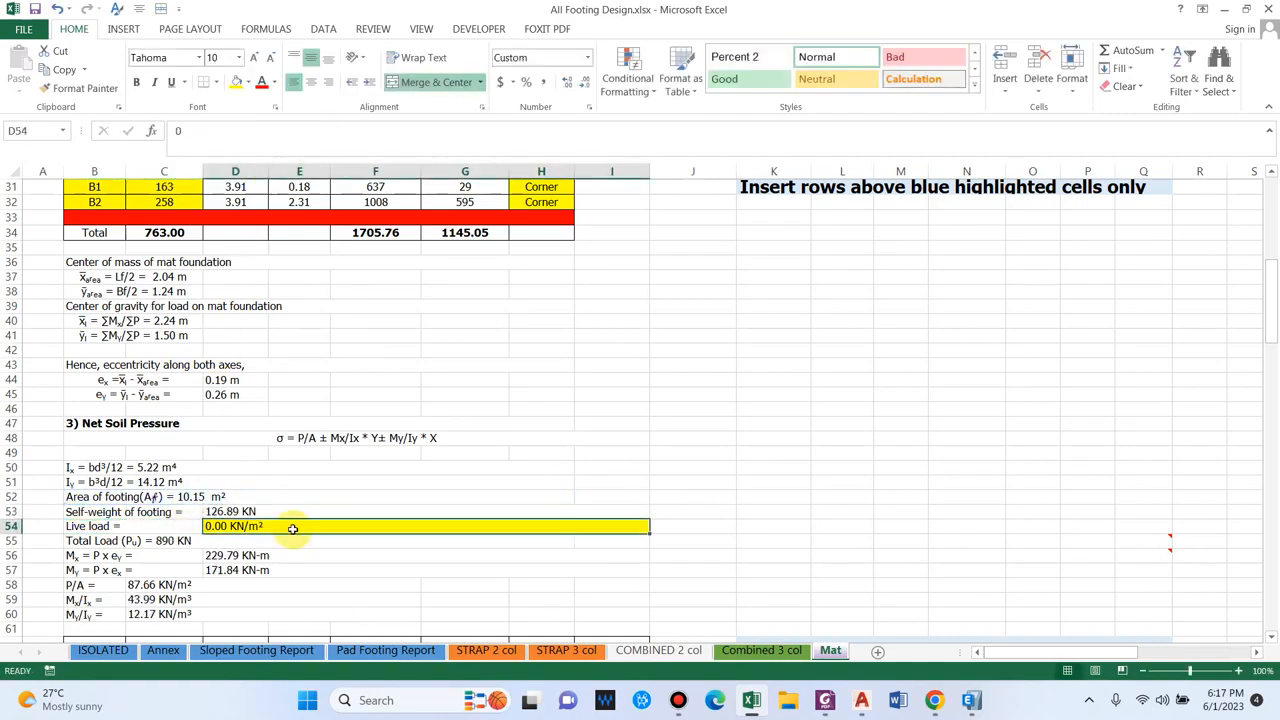
Check the net soil pressure and remarks at each grid node, and review the input parameters with the mat layout chart
scroll(267, 476, "down", 3)
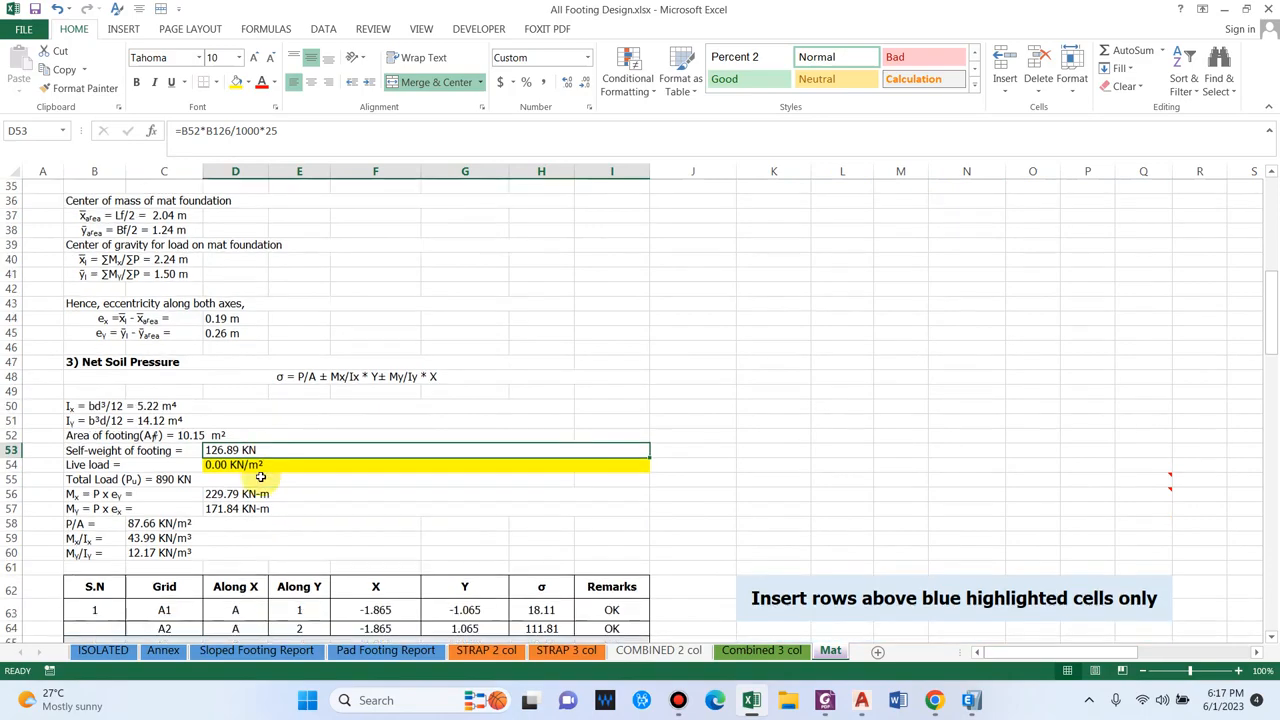
scroll(258, 480, "down", 3)
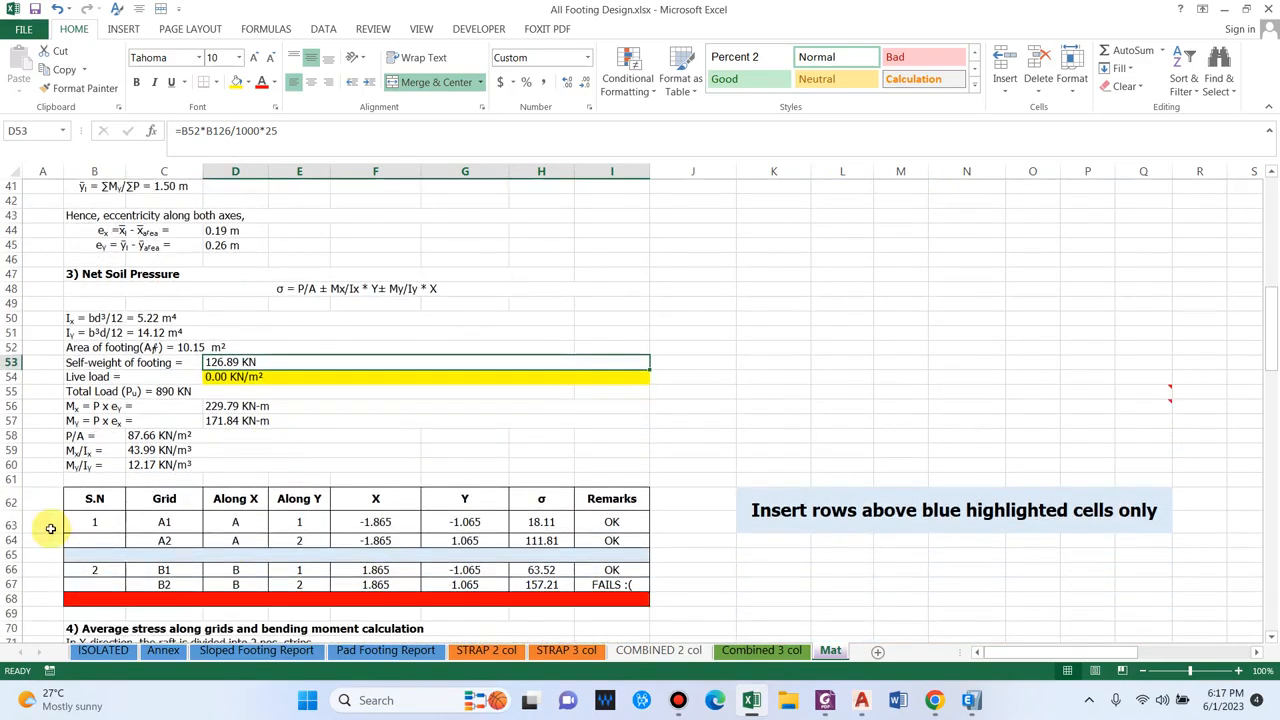
left_click(548, 587)
scroll(377, 517, "up", 6)
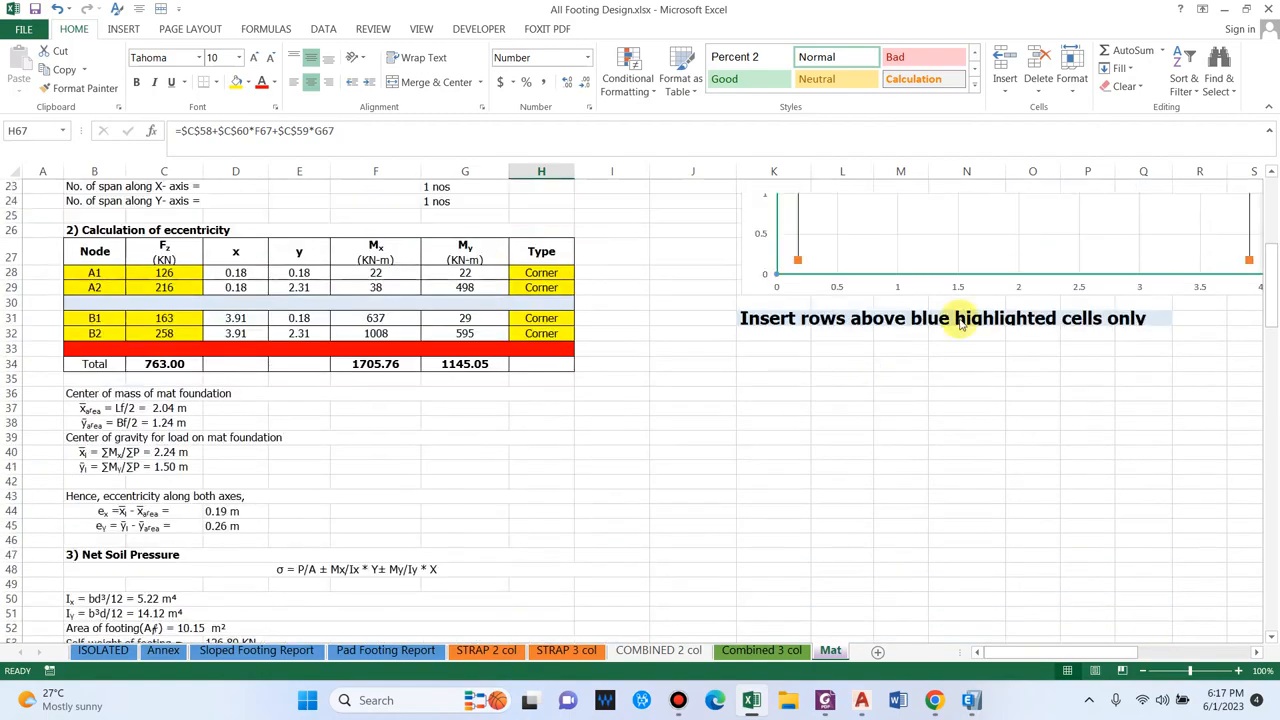
scroll(1229, 266, "up", 4)
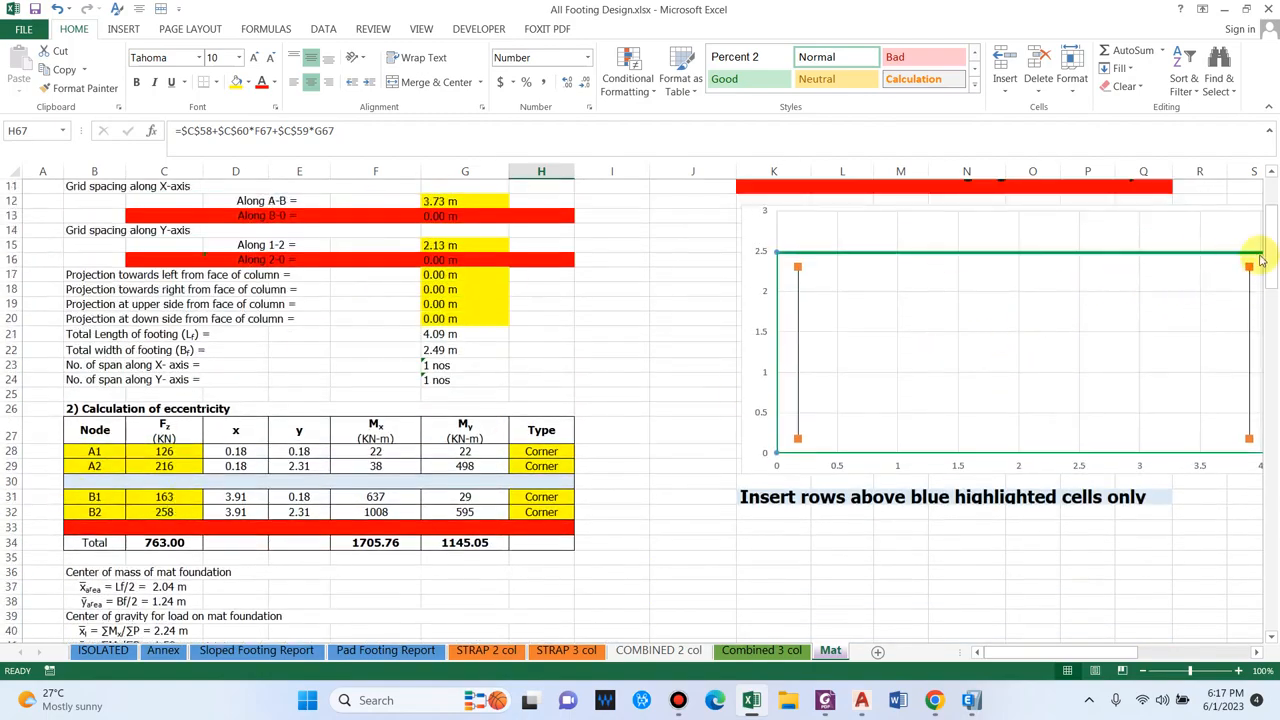
scroll(430, 410, "up", 3)
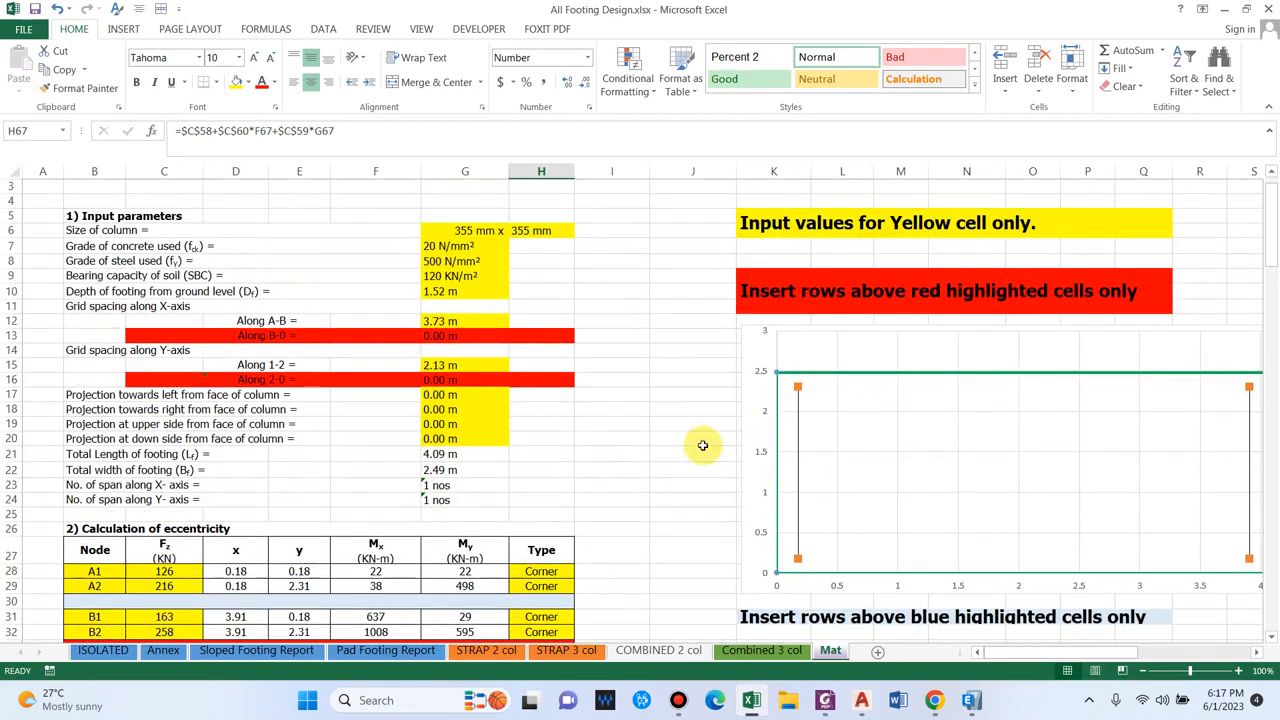
scroll(720, 445, "down", 1)
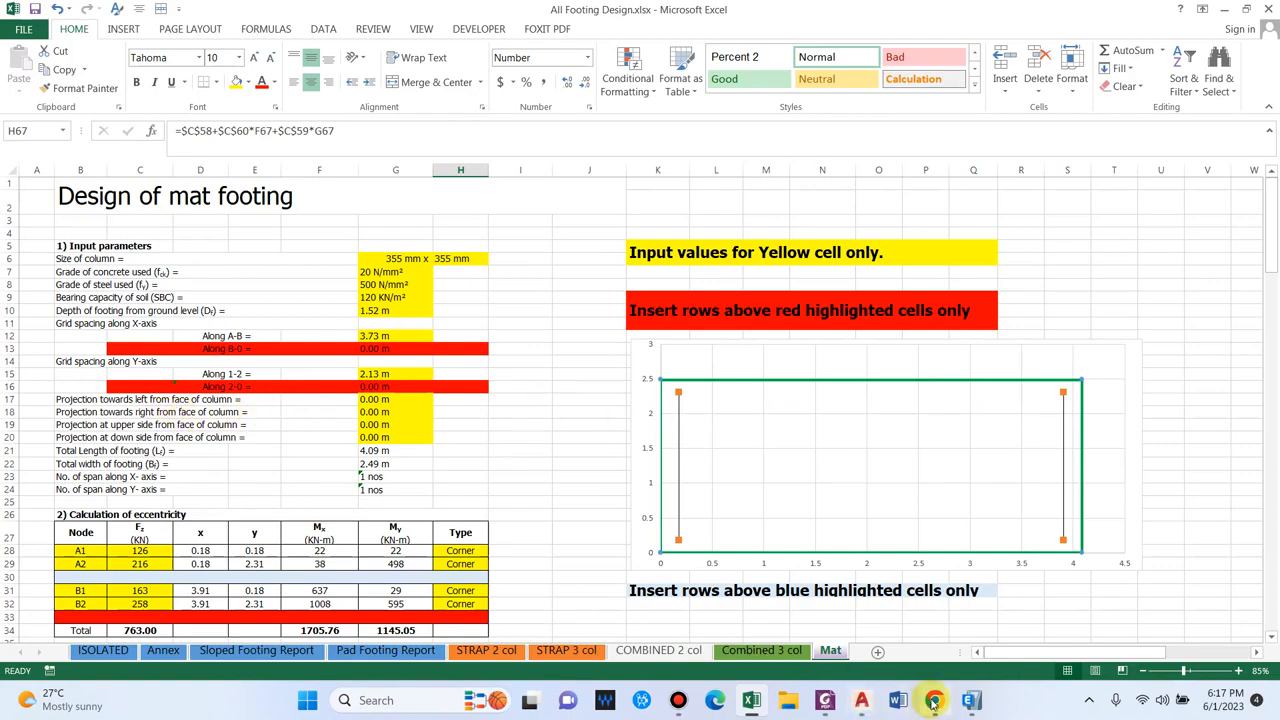
Check the ETABS column plan, and set the mat's right and upper projections from the column face to 0.5 m in Excel
left_click(971, 700)
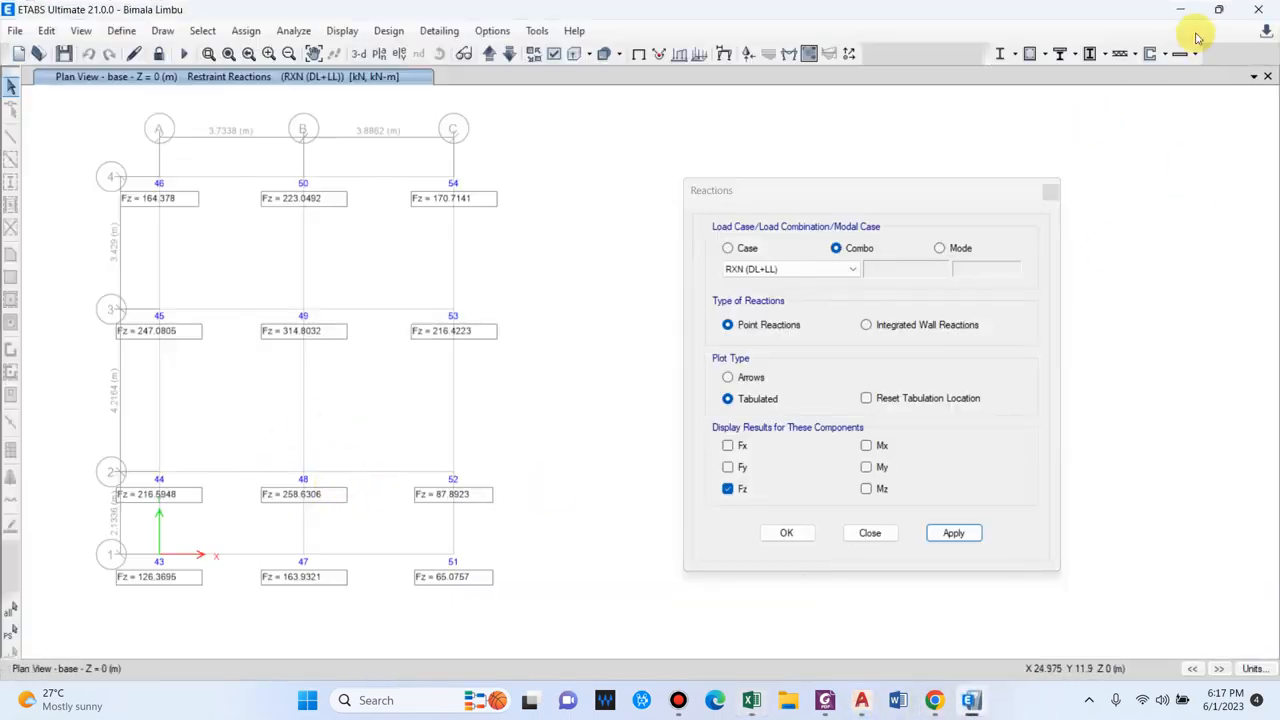
left_click(1190, 10)
left_click(388, 425)
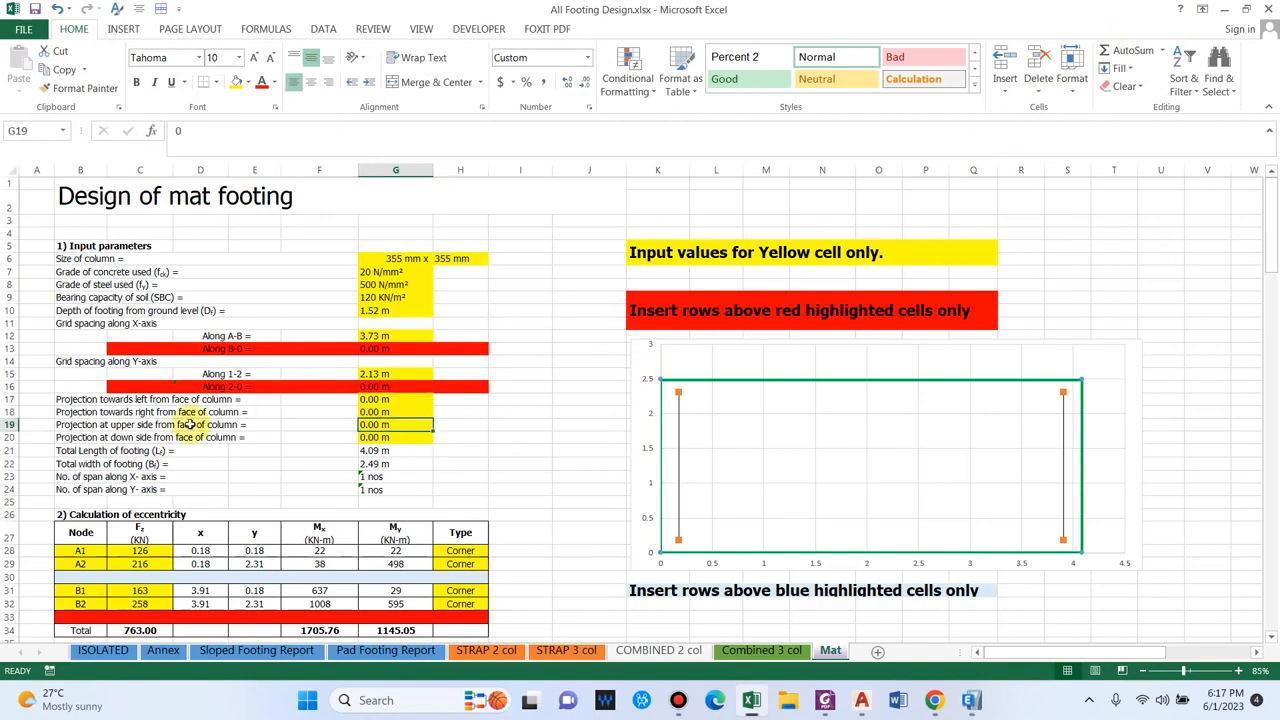
left_click(138, 412)
left_click(394, 413)
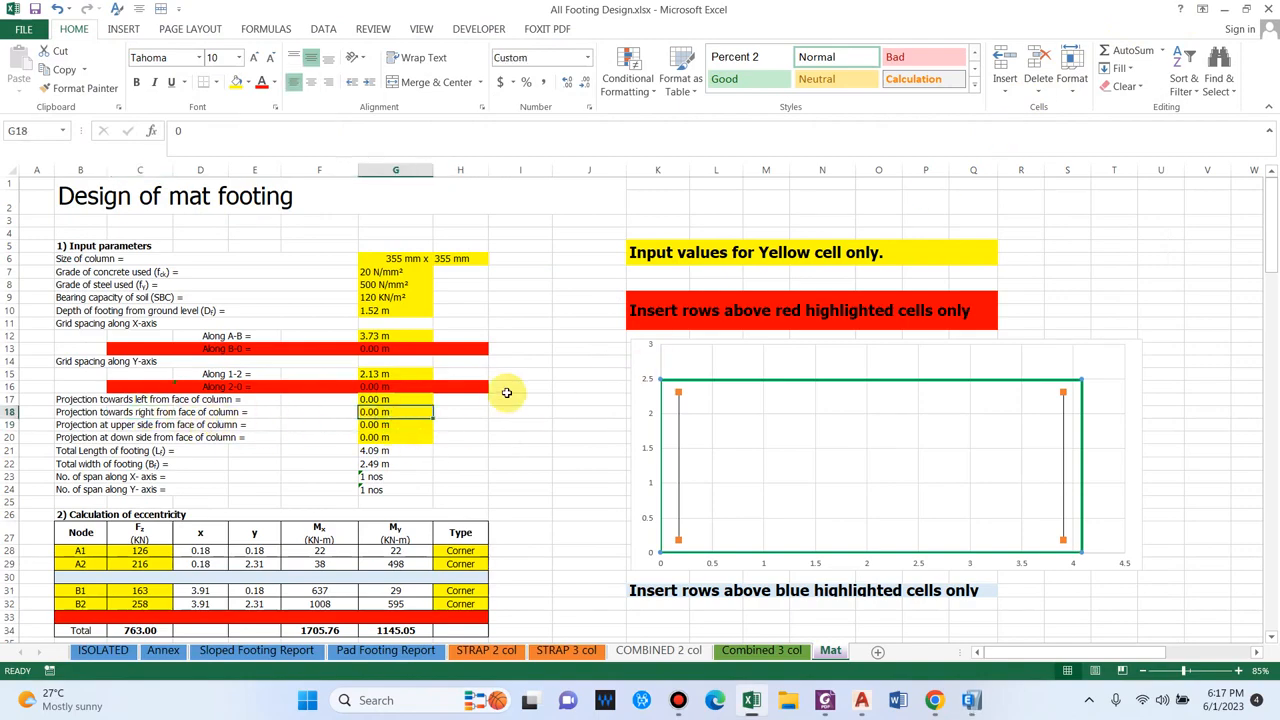
type("0.5")
key("Return")
key("Return")
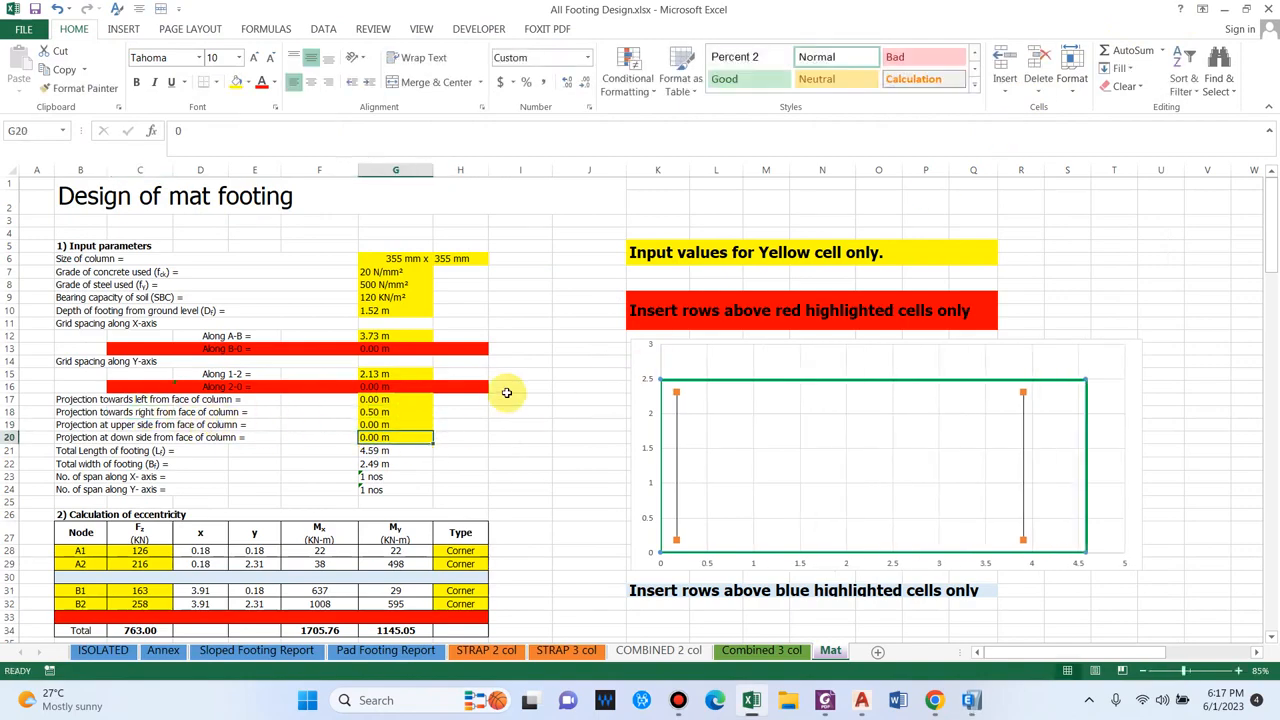
type("0.5")
key("Return")
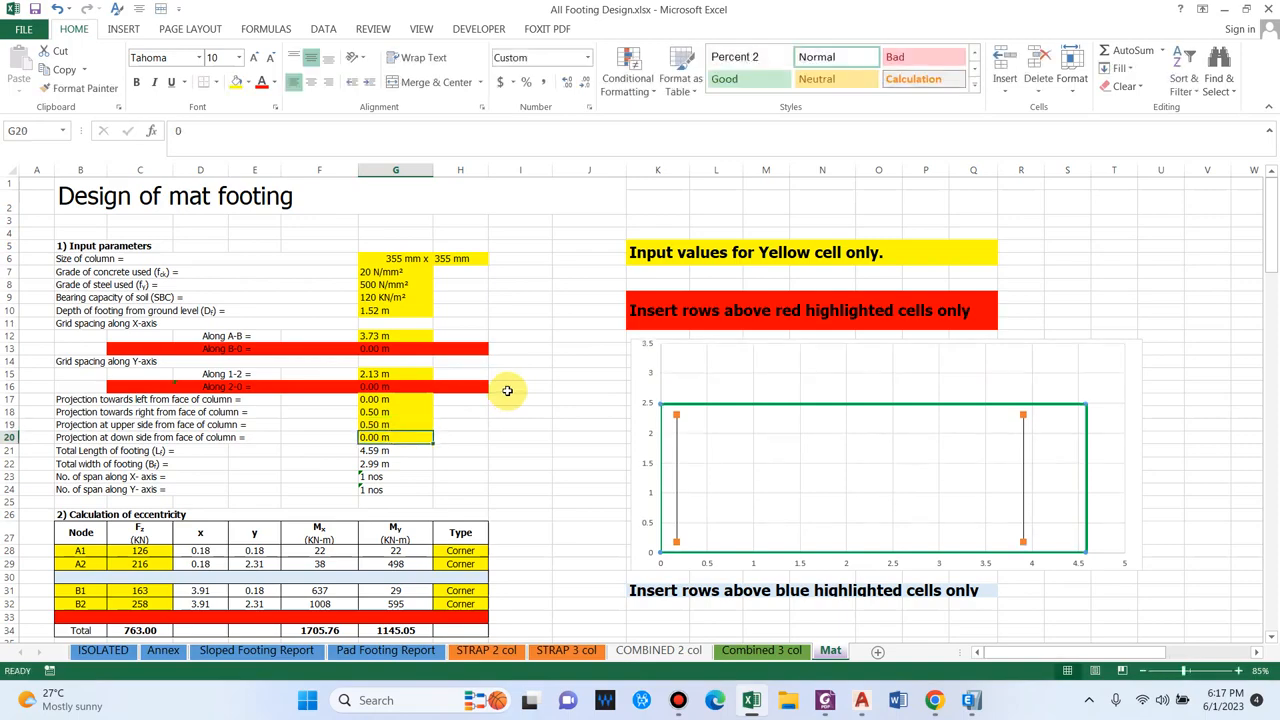
Check the soil pressure results and remarks at the grid nodes, and examine the strip stress and bending moment tables
scroll(838, 470, "down", 12)
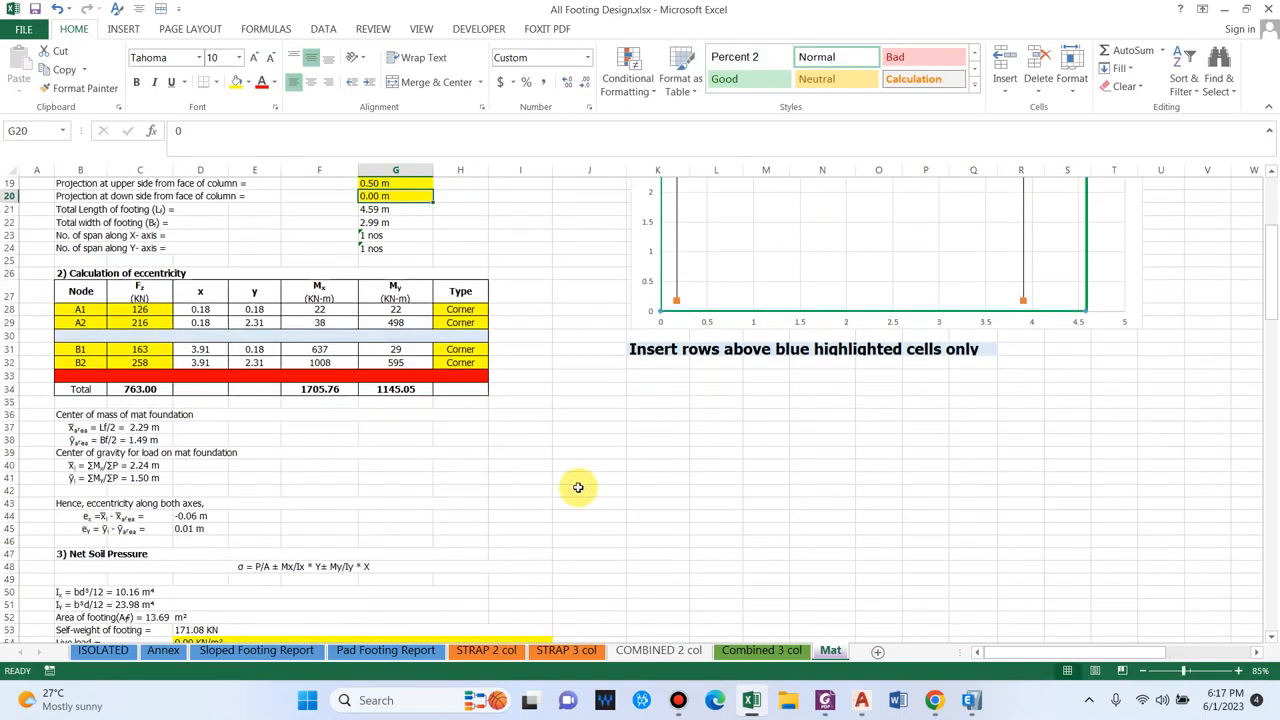
scroll(494, 511, "down", 1)
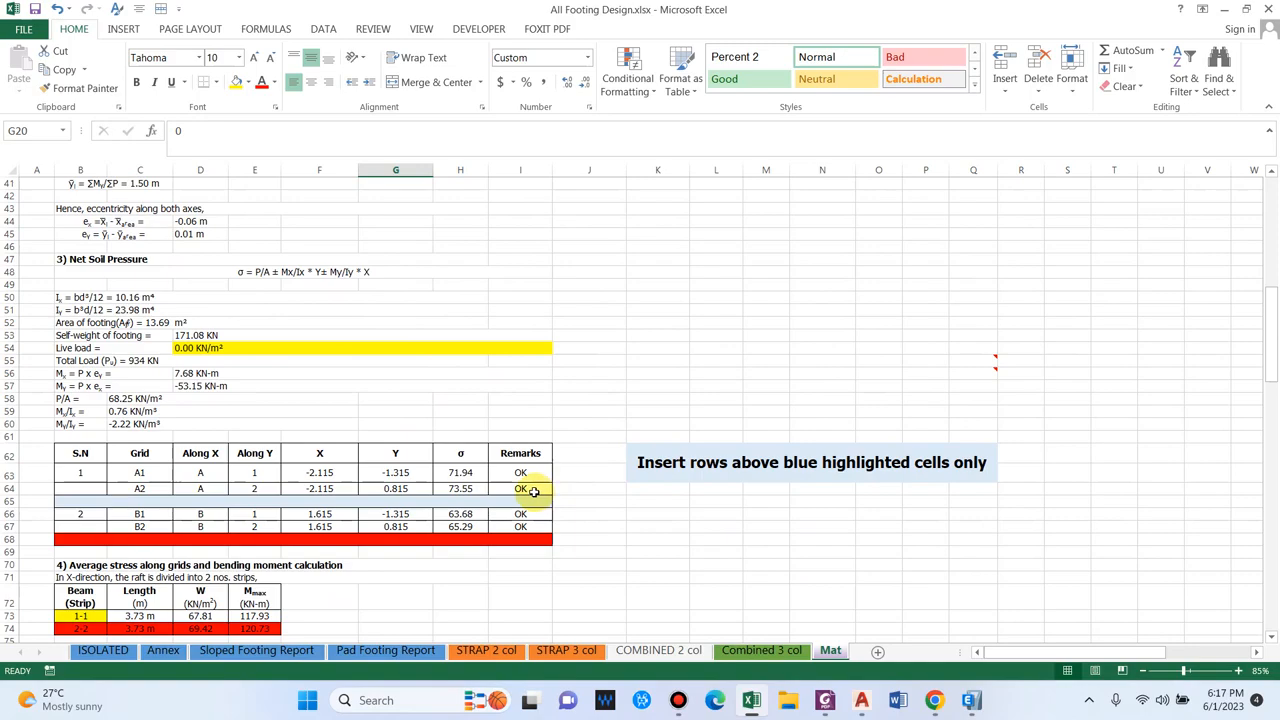
left_click(461, 473)
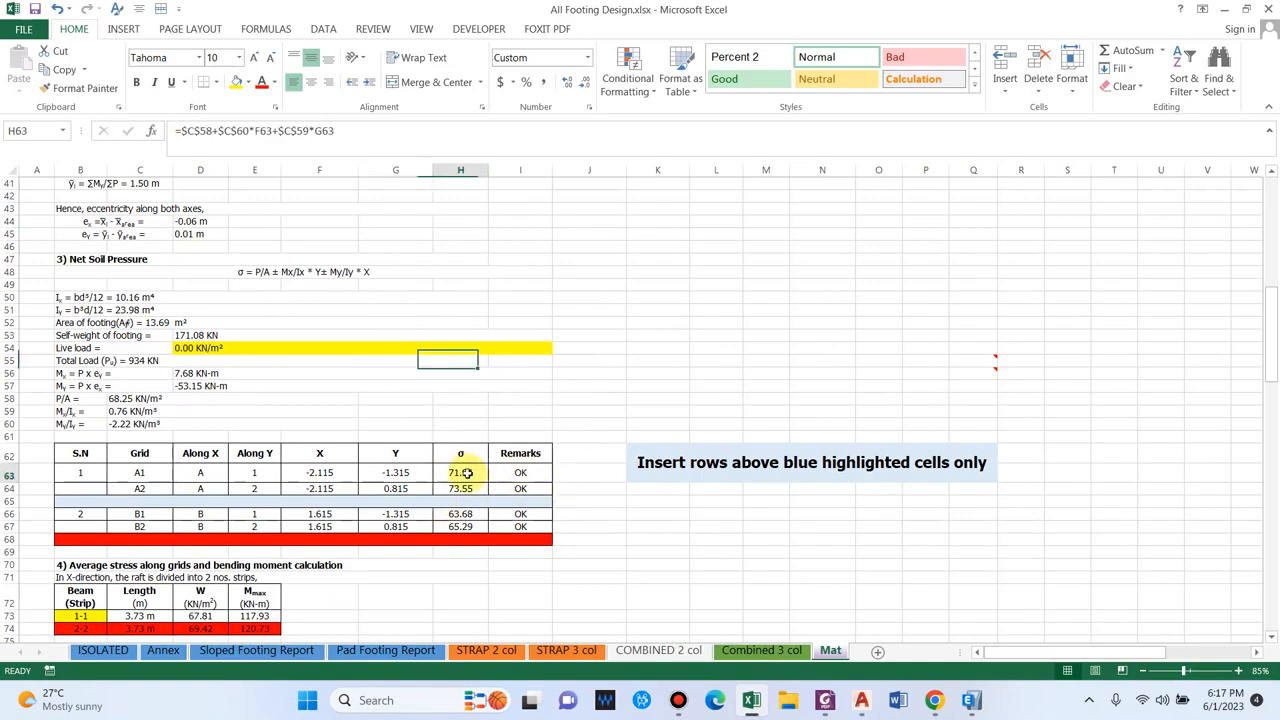
left_click(520, 487)
scroll(700, 480, "down", 2)
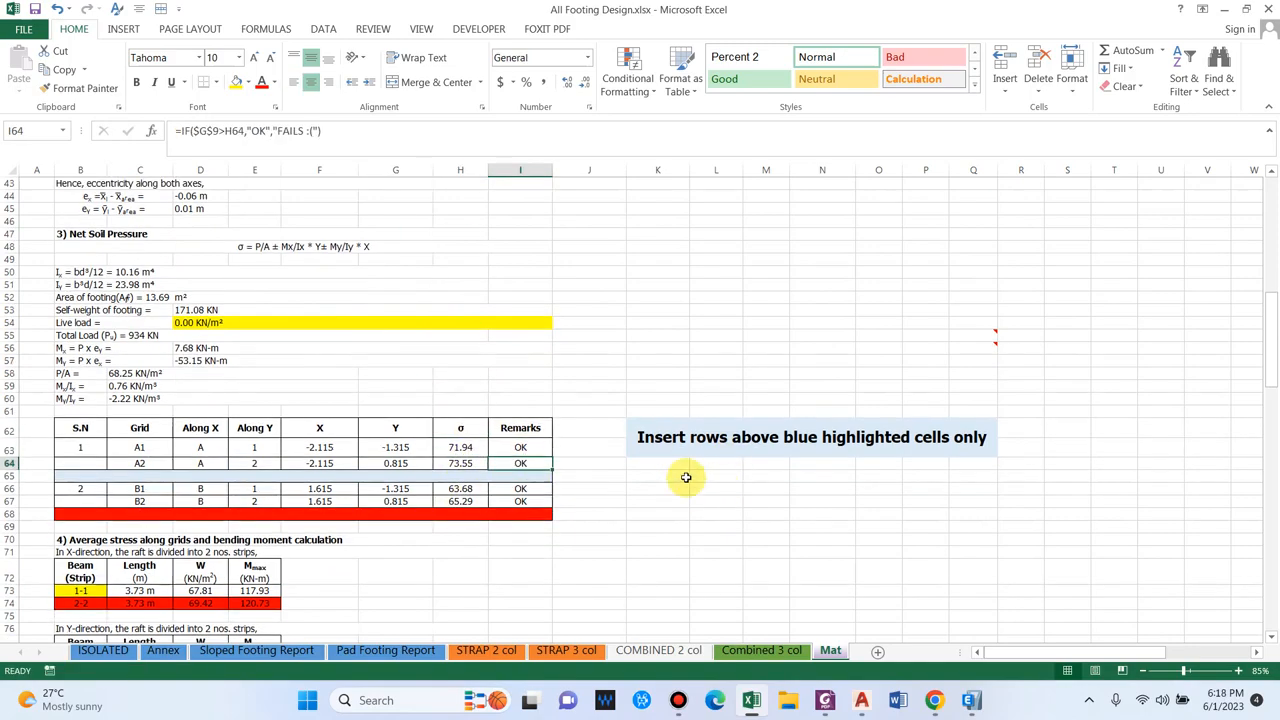
scroll(426, 464, "down", 1)
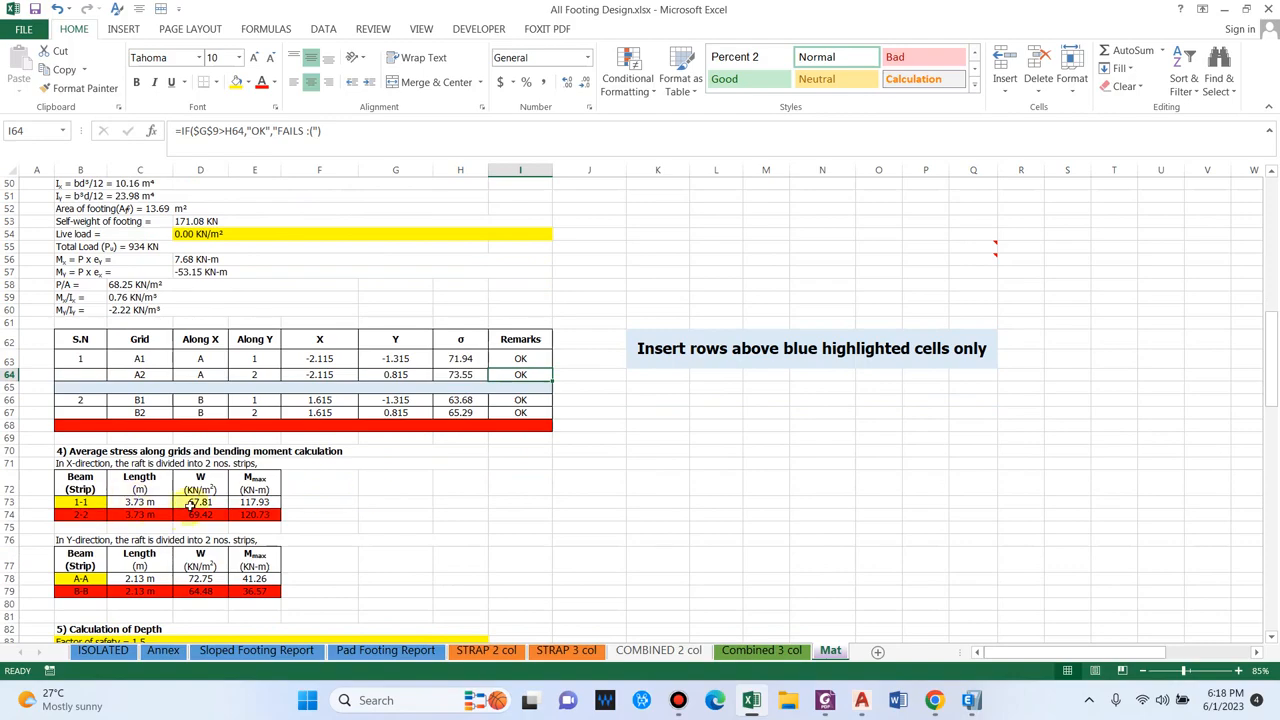
left_click(125, 464)
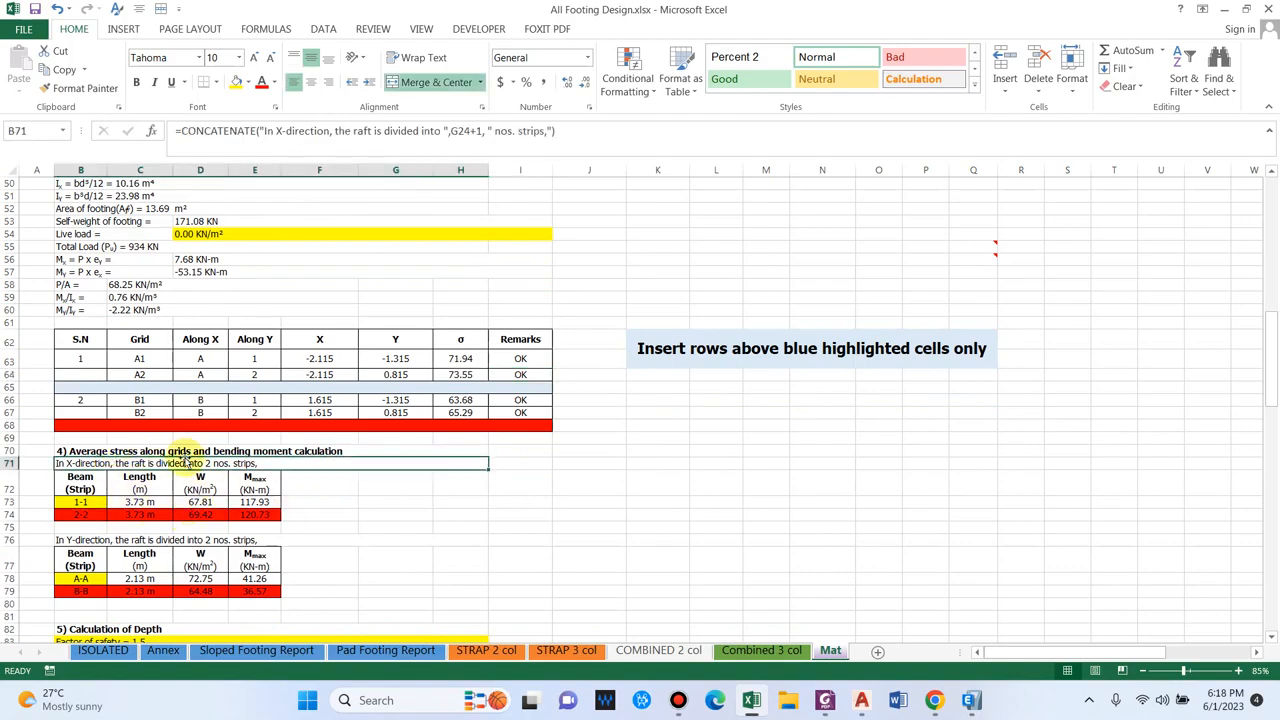
Review the mat's depth calculation and the two-way shear checks for the edge, face and central columns, including their heading formulas
scroll(185, 462, "down", 3)
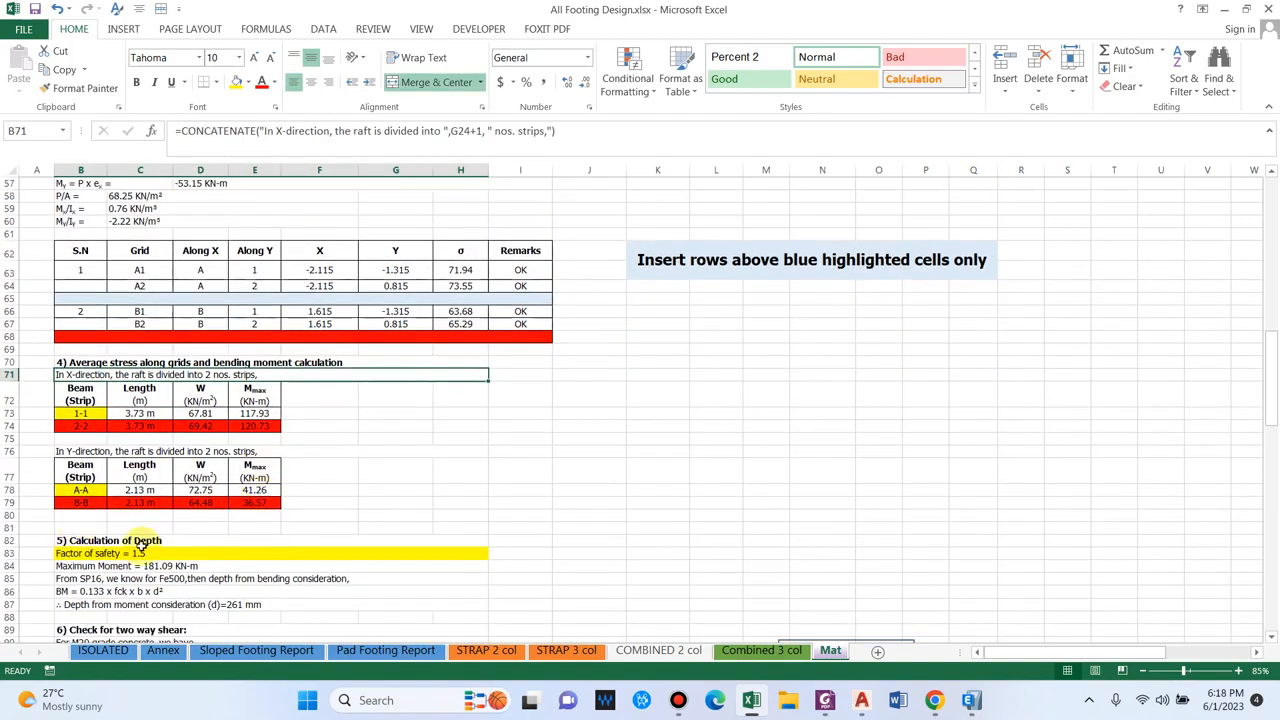
left_click(145, 566)
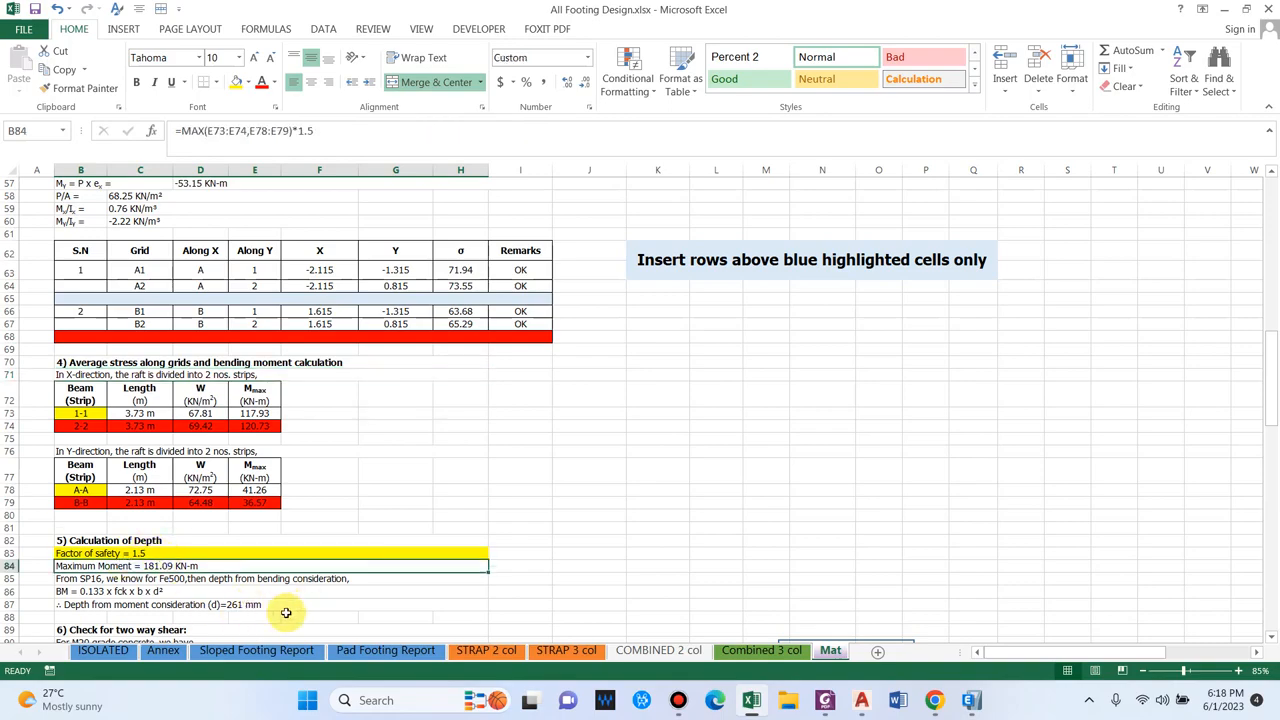
scroll(285, 608, "down", 5)
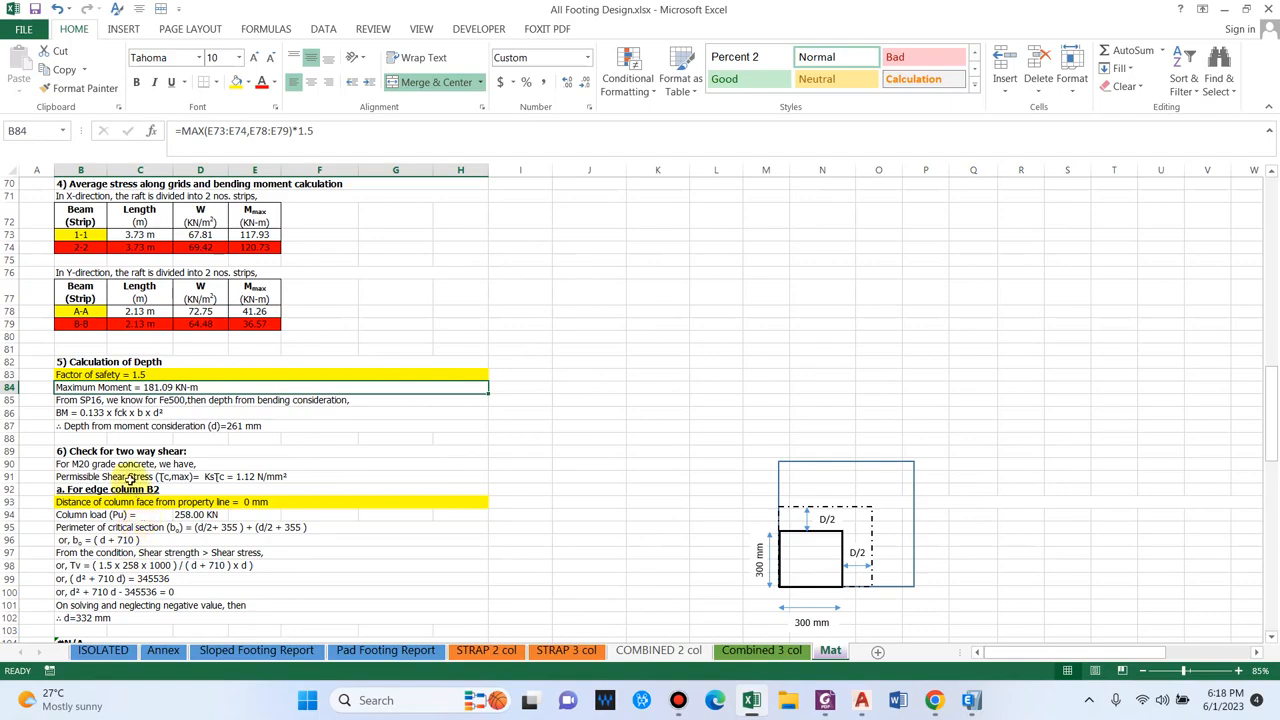
scroll(137, 521, "down", 3)
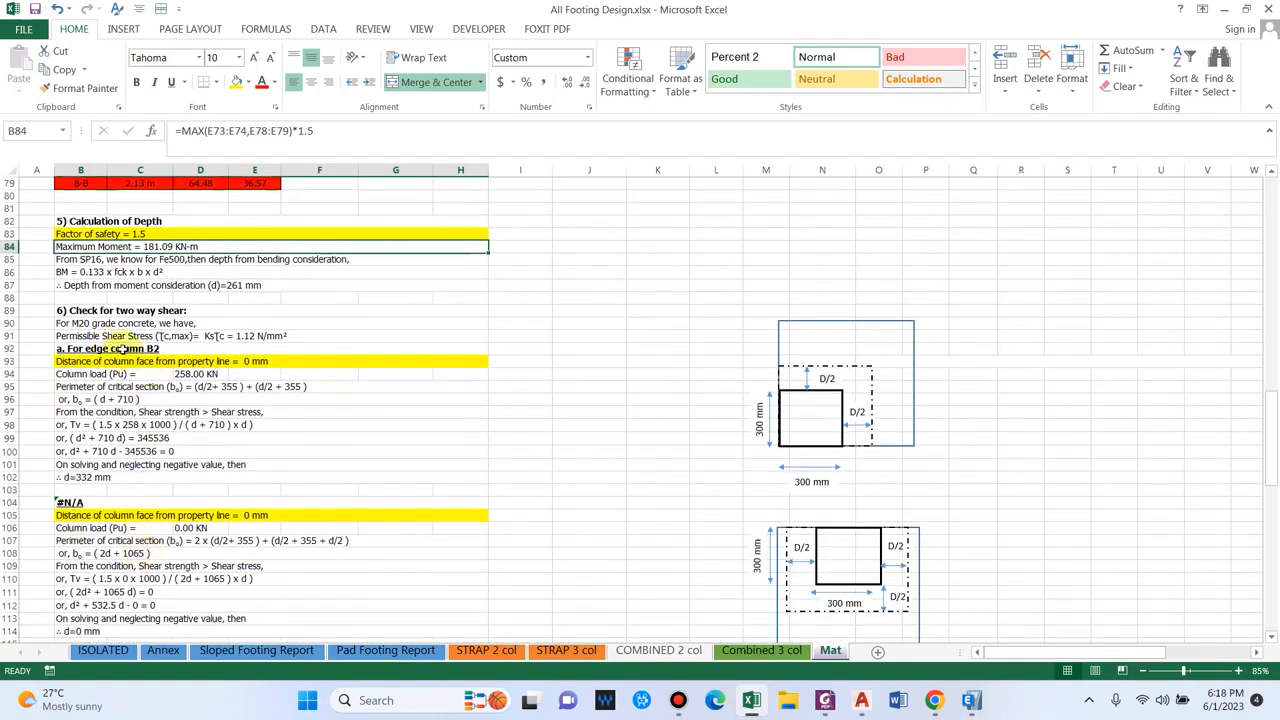
left_click(70, 502)
scroll(121, 563, "down", 1)
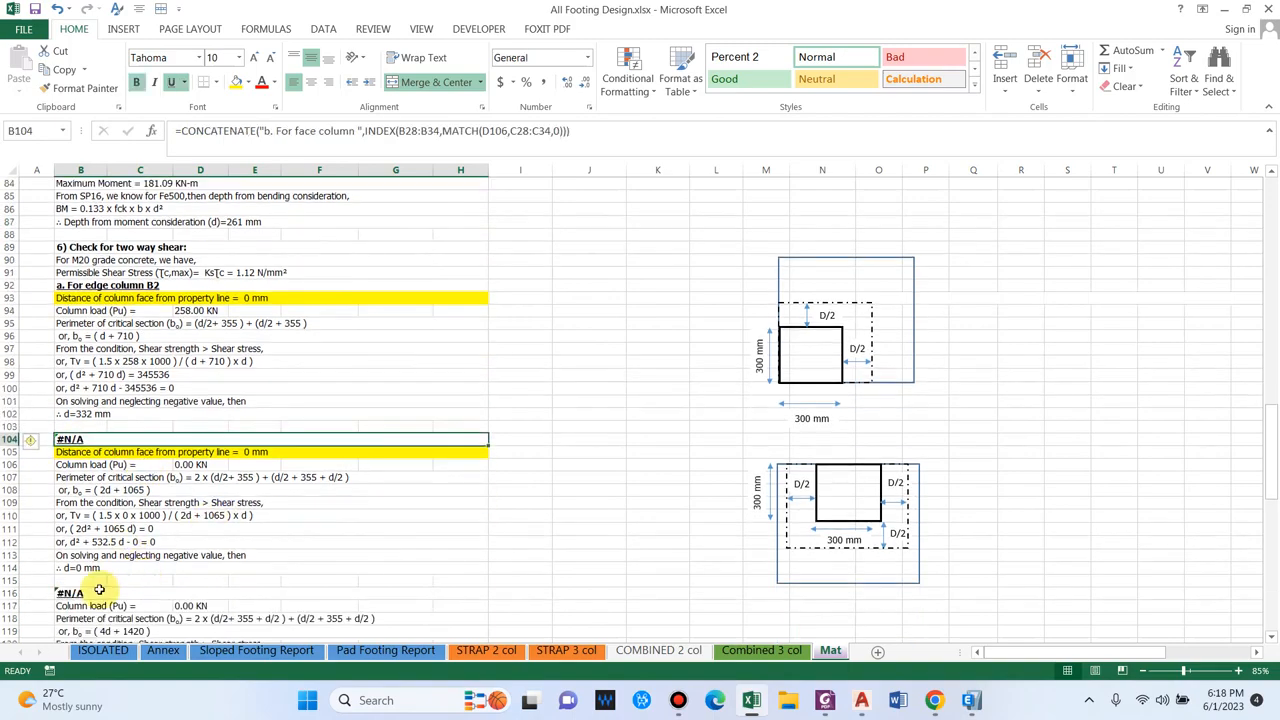
left_click(98, 592)
scroll(162, 296, "up", 1)
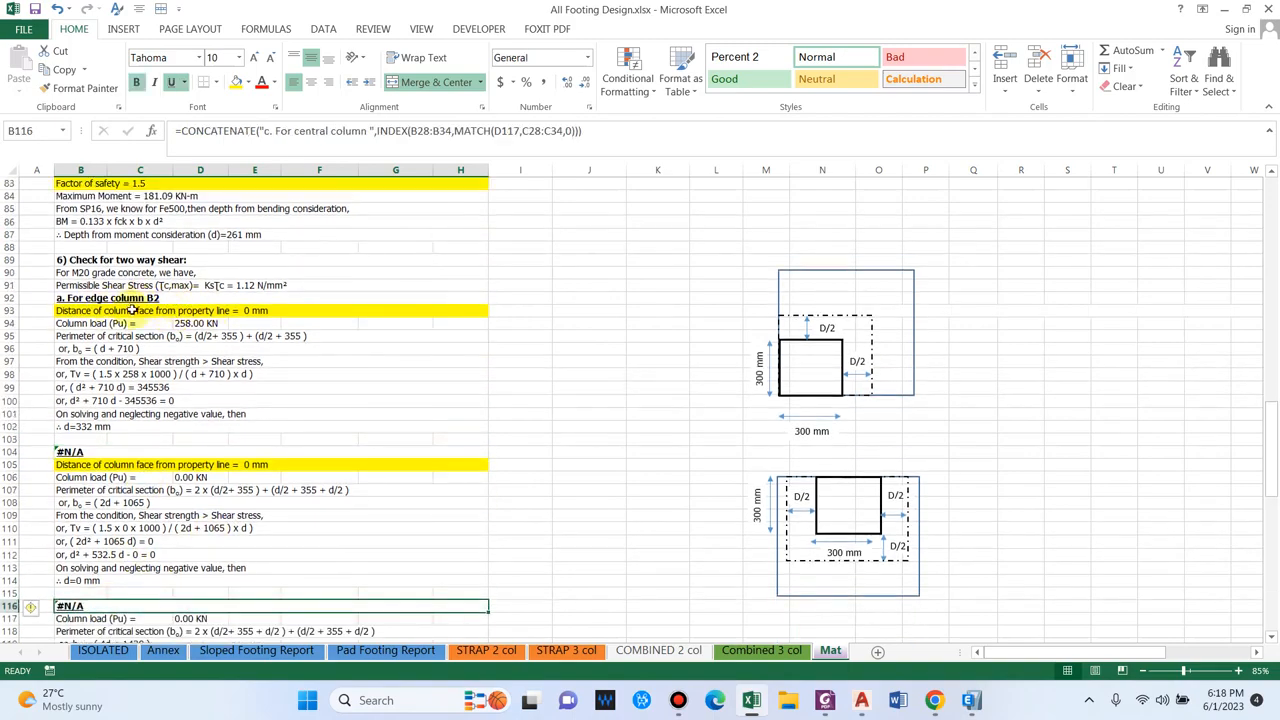
scroll(196, 338, "up", 1)
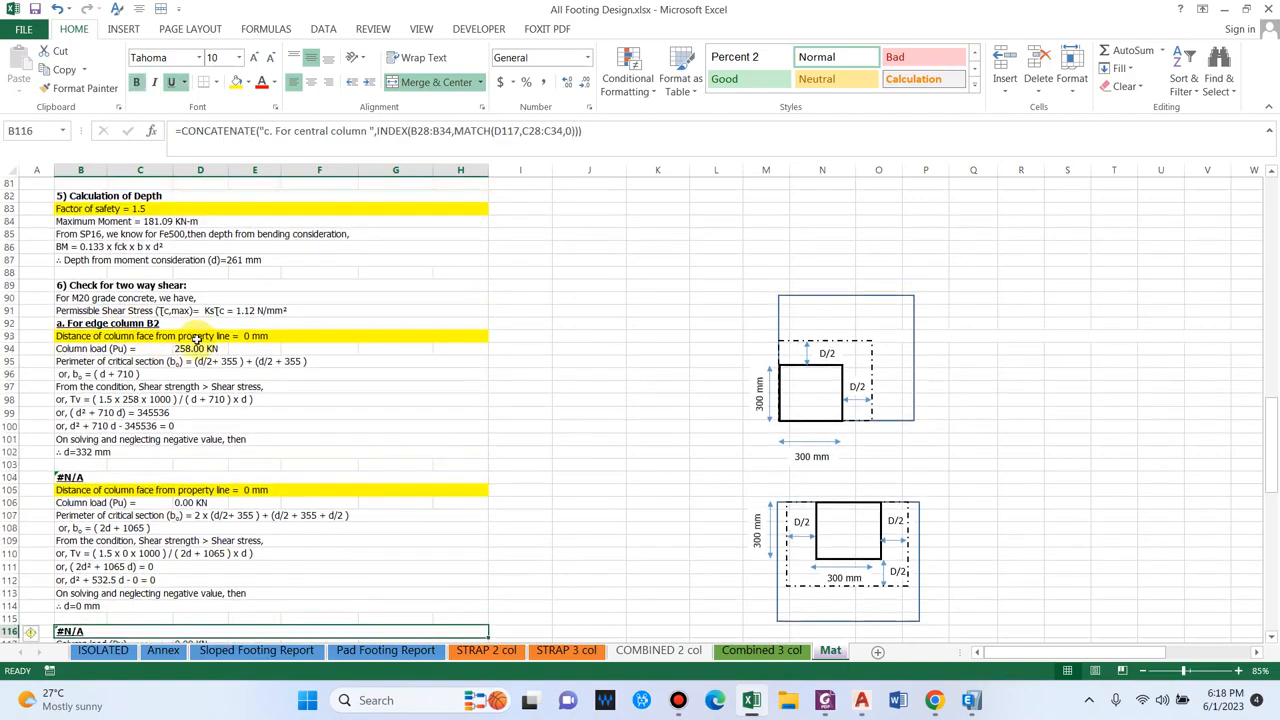
left_click(88, 349)
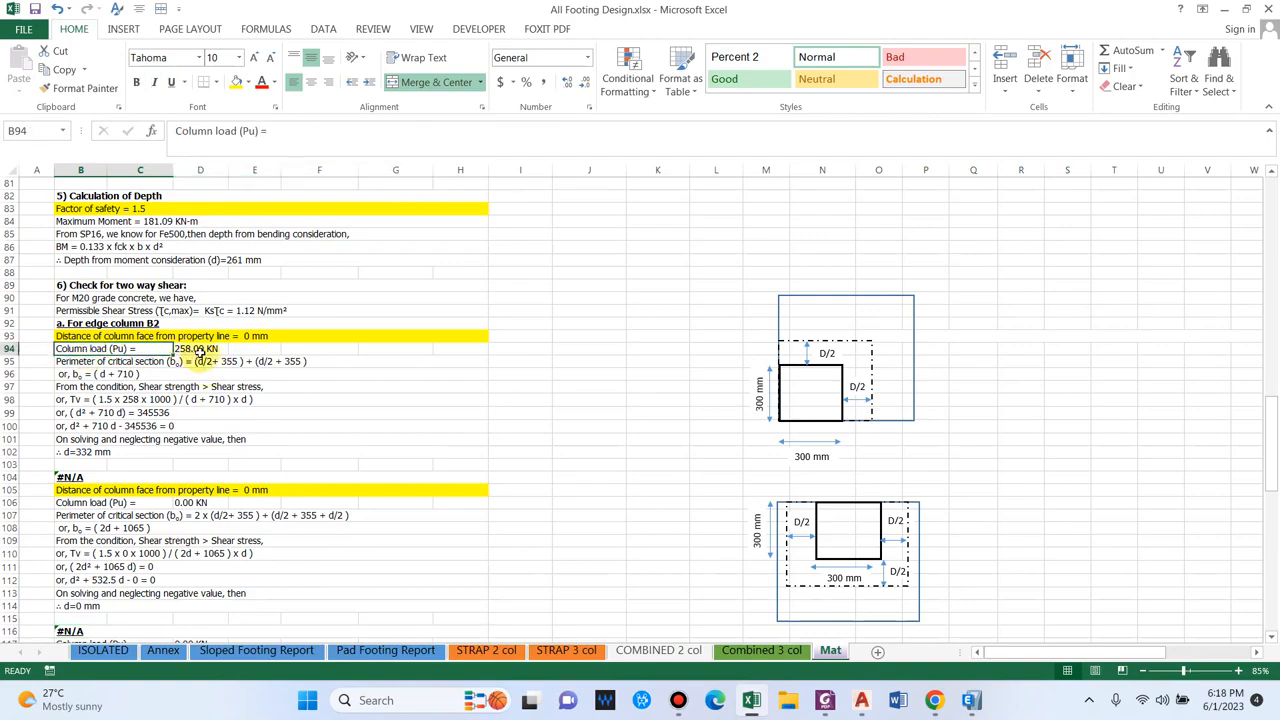
Change the column type of nodes A2, B1 and B2 to face in the eccentricity table
scroll(400, 420, "up", 6)
scroll(570, 347, "up", 12)
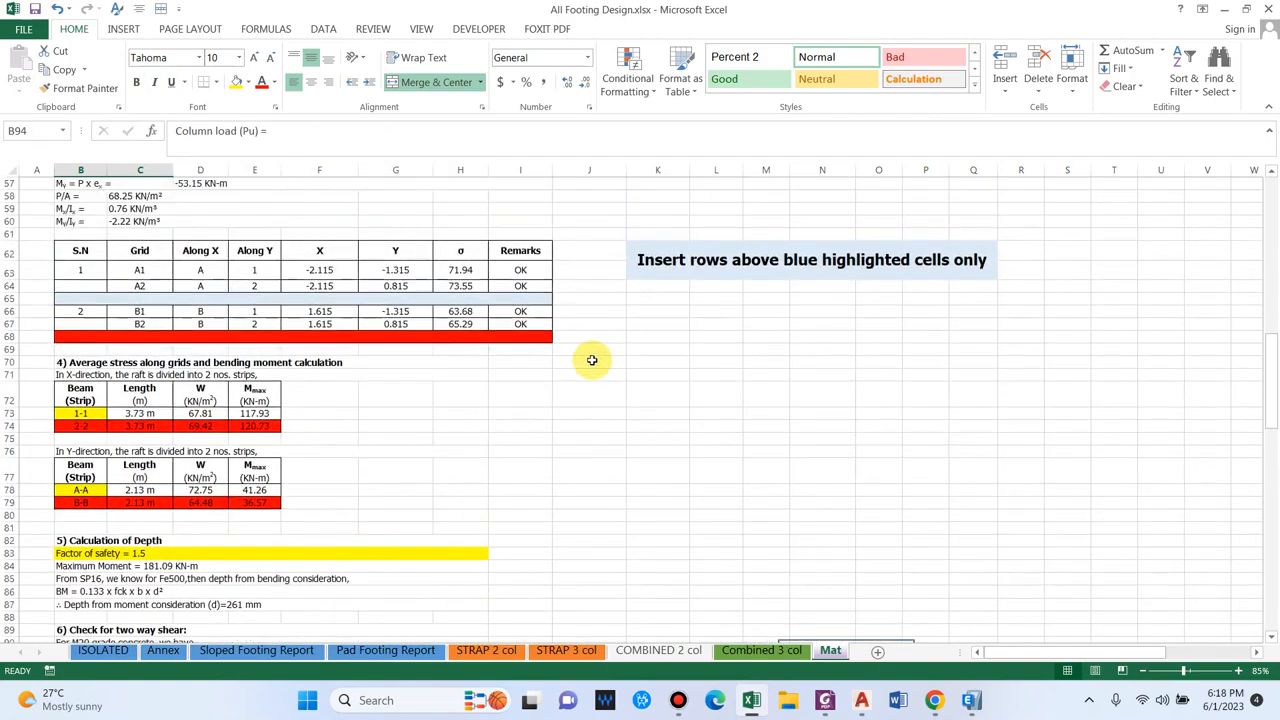
scroll(687, 253, "up", 6)
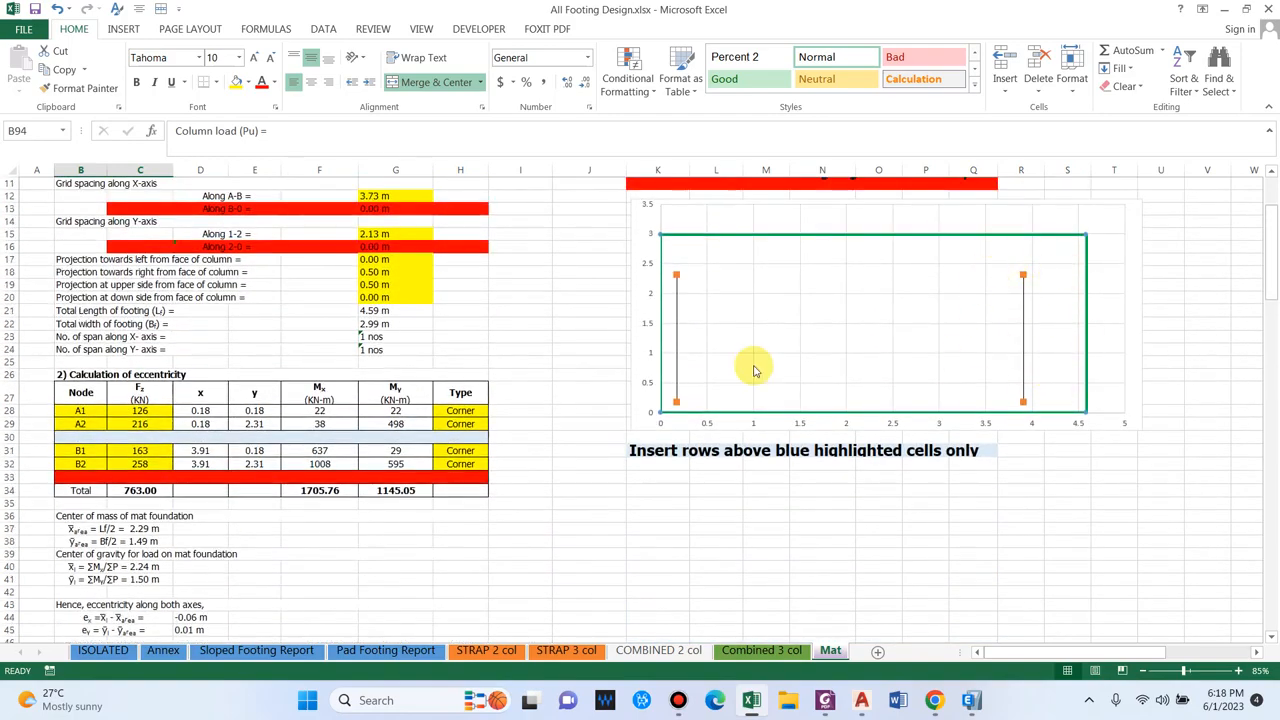
left_click(468, 425)
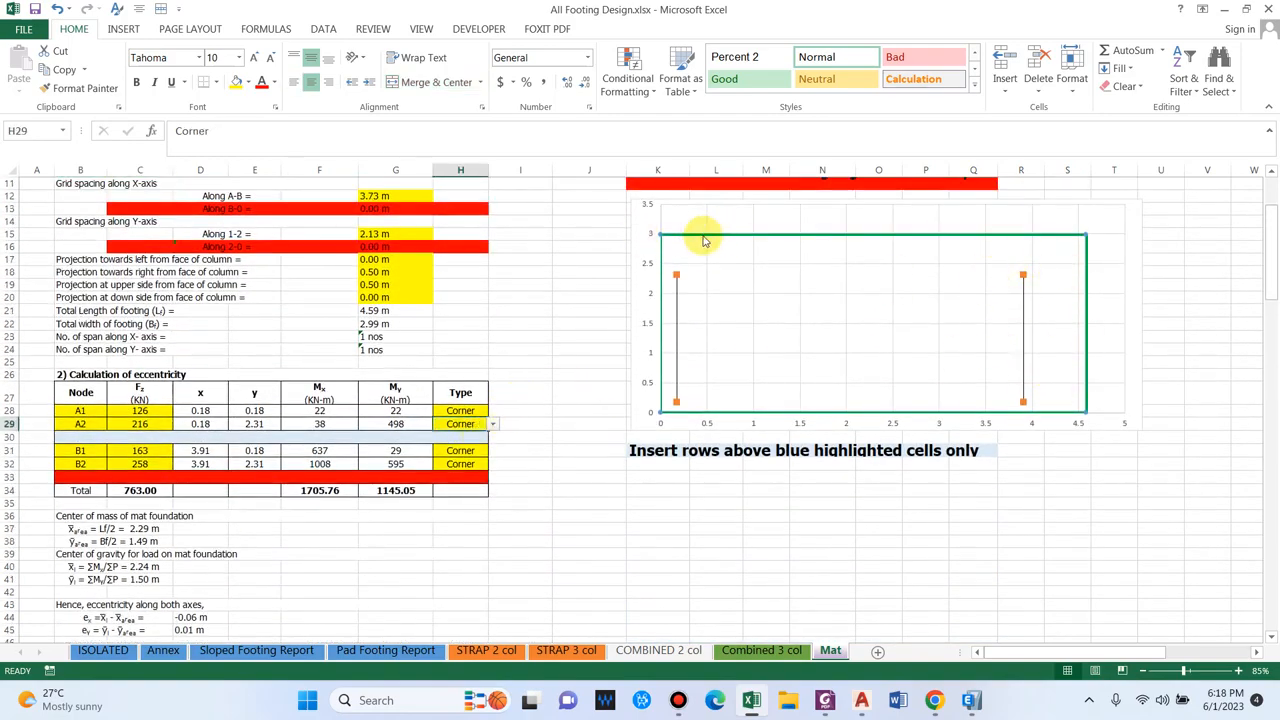
left_click(492, 424)
left_click(496, 454)
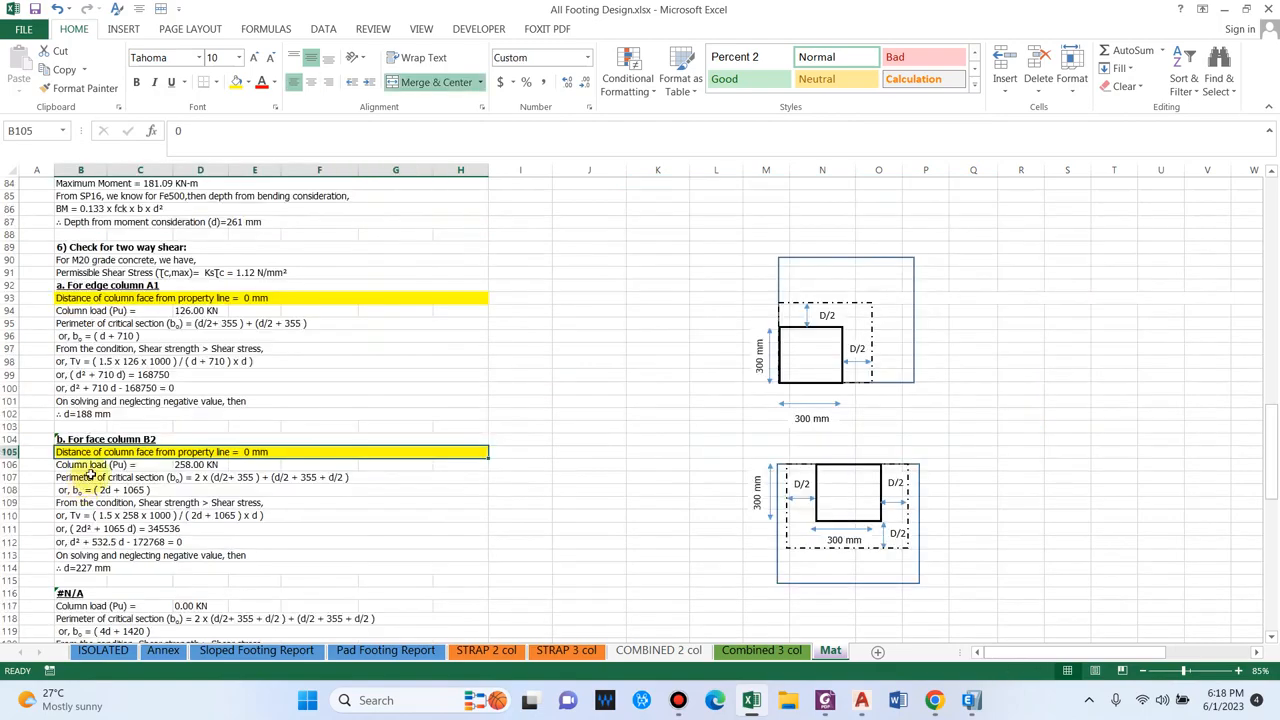
Check the required depth from two-way shear for the face column, and set the mat's provided overall depth to 400 mm
left_click(107, 466)
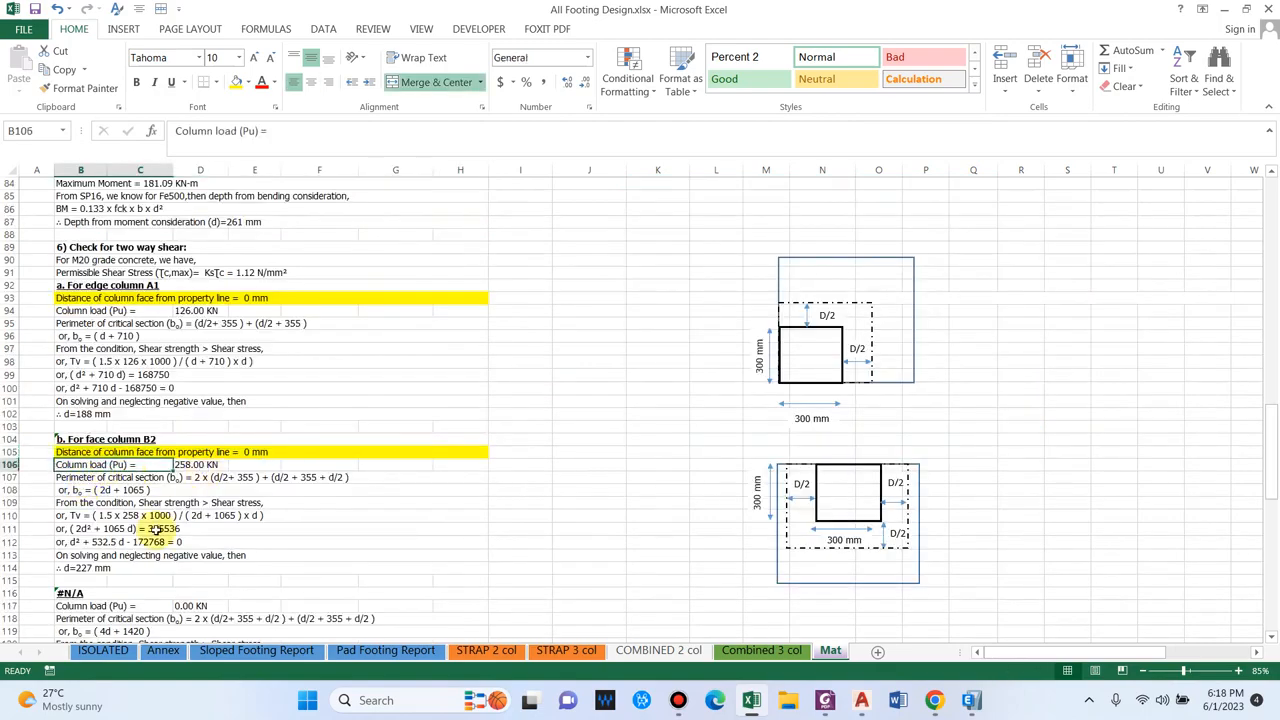
scroll(140, 525, "down", 1)
left_click(92, 541)
scroll(100, 550, "down", 2)
scroll(143, 560, "down", 1)
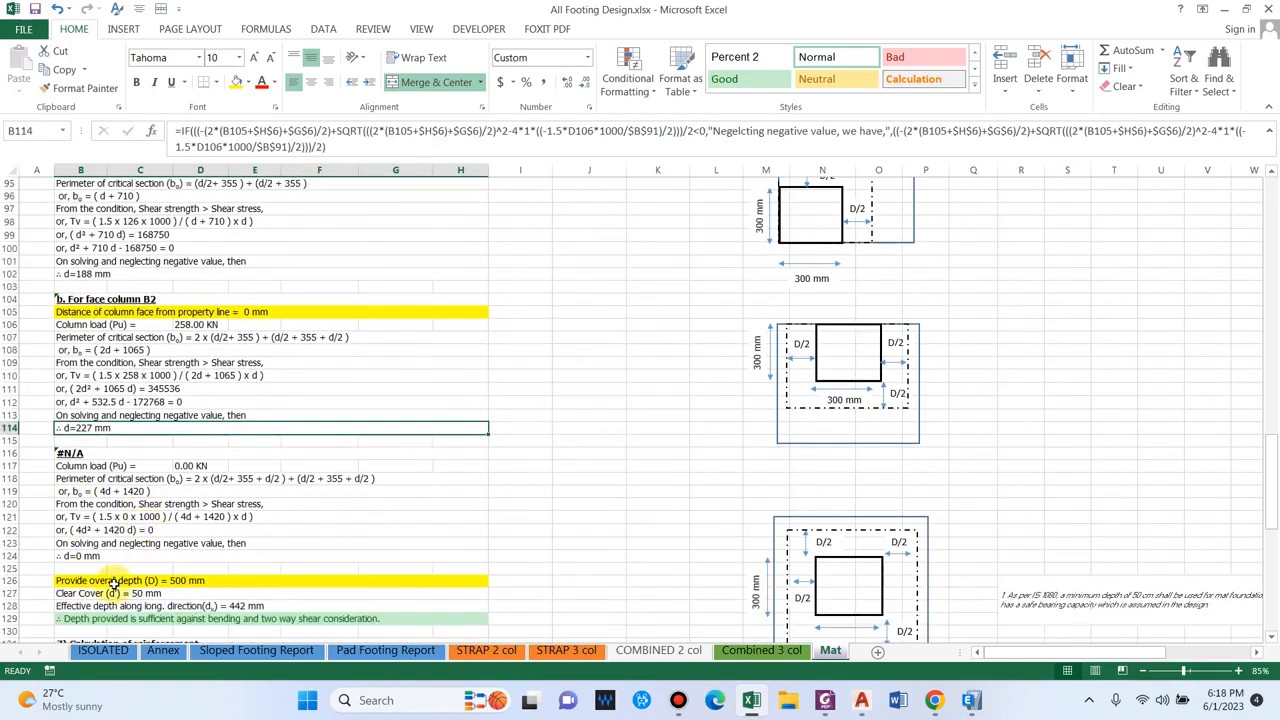
left_click(140, 581)
type("400")
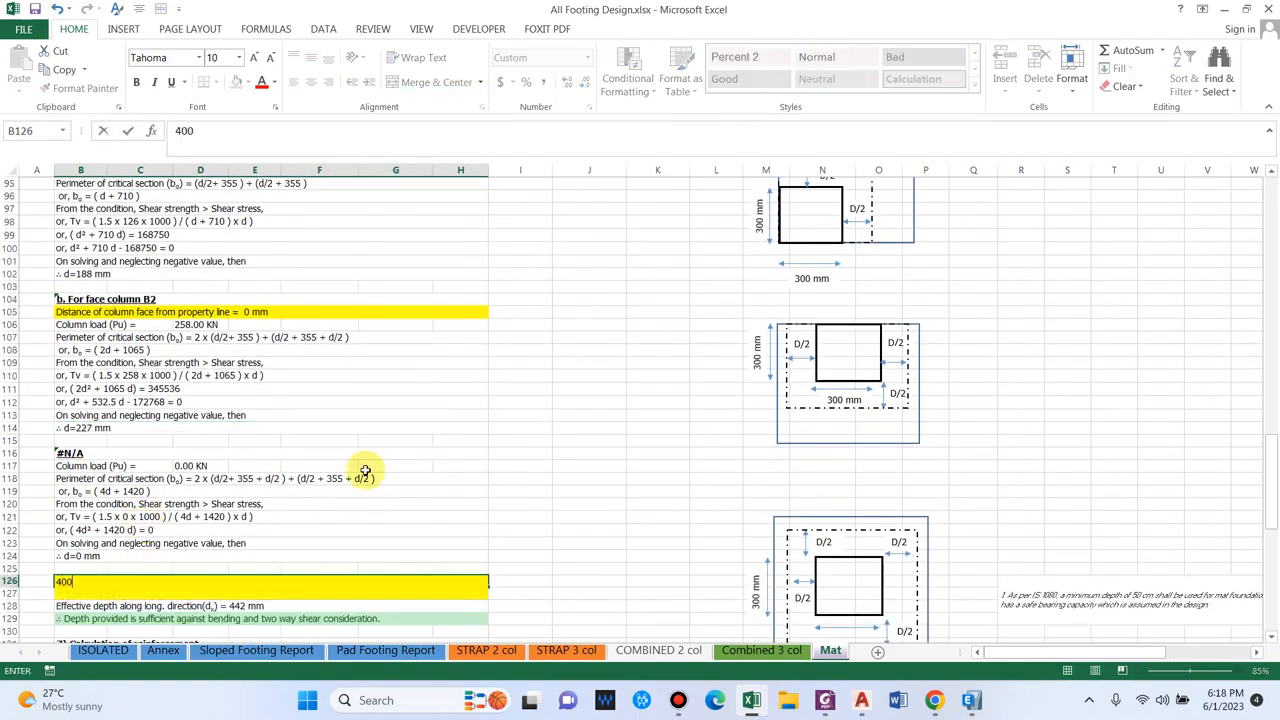
key("Return")
Check the depth adequacy remark, the reinforcement calculation with bar size and spacing, and the mat design summary
scroll(229, 551, "down", 2)
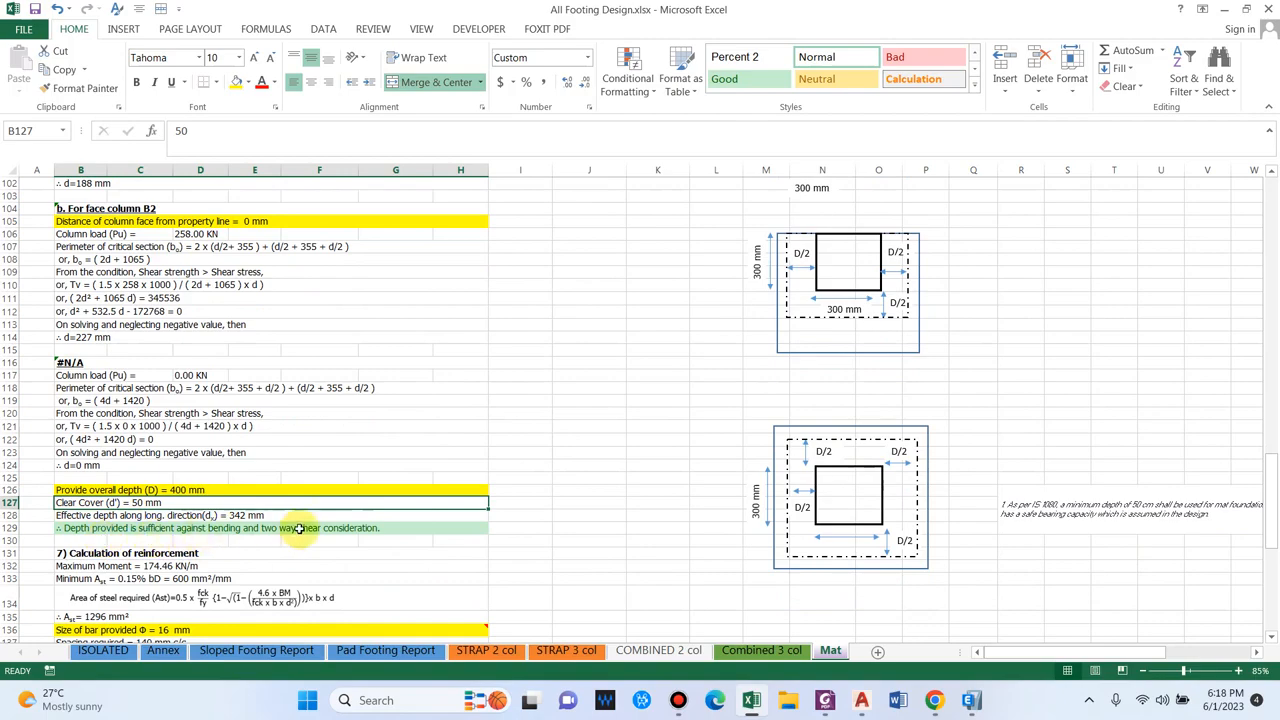
scroll(177, 532, "down", 1)
scroll(177, 532, "down", 2)
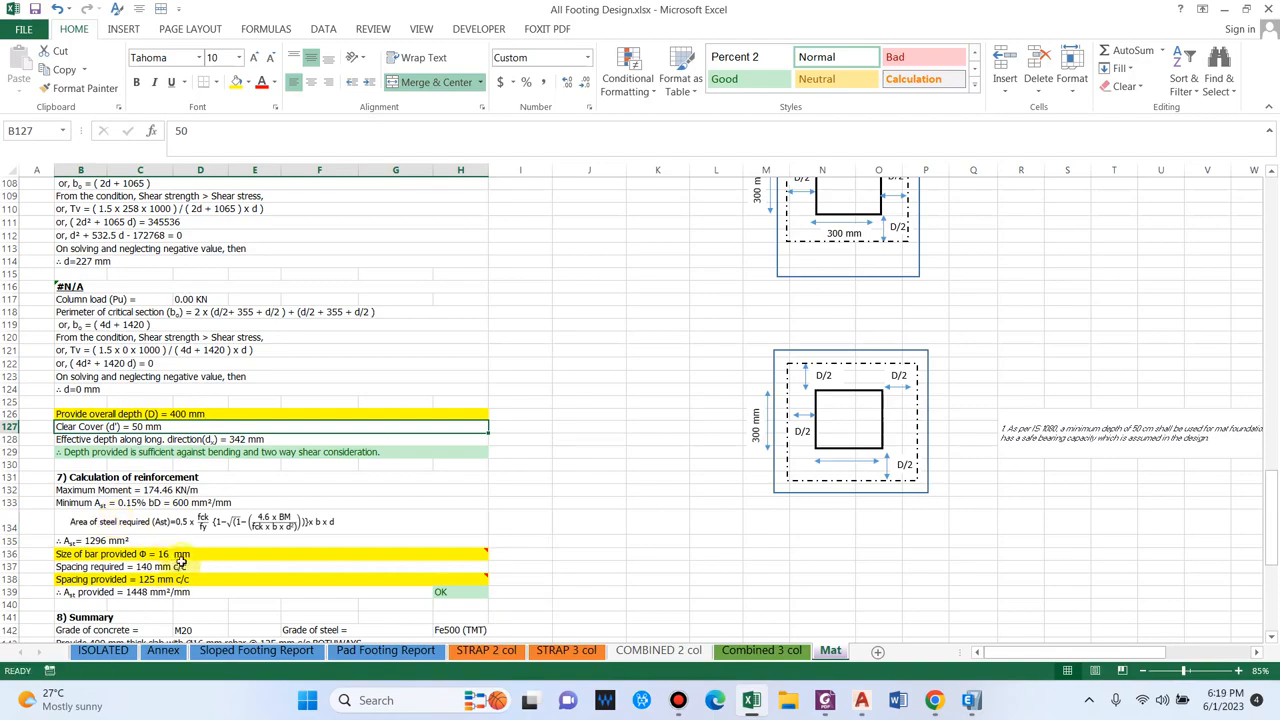
scroll(180, 562, "down", 1)
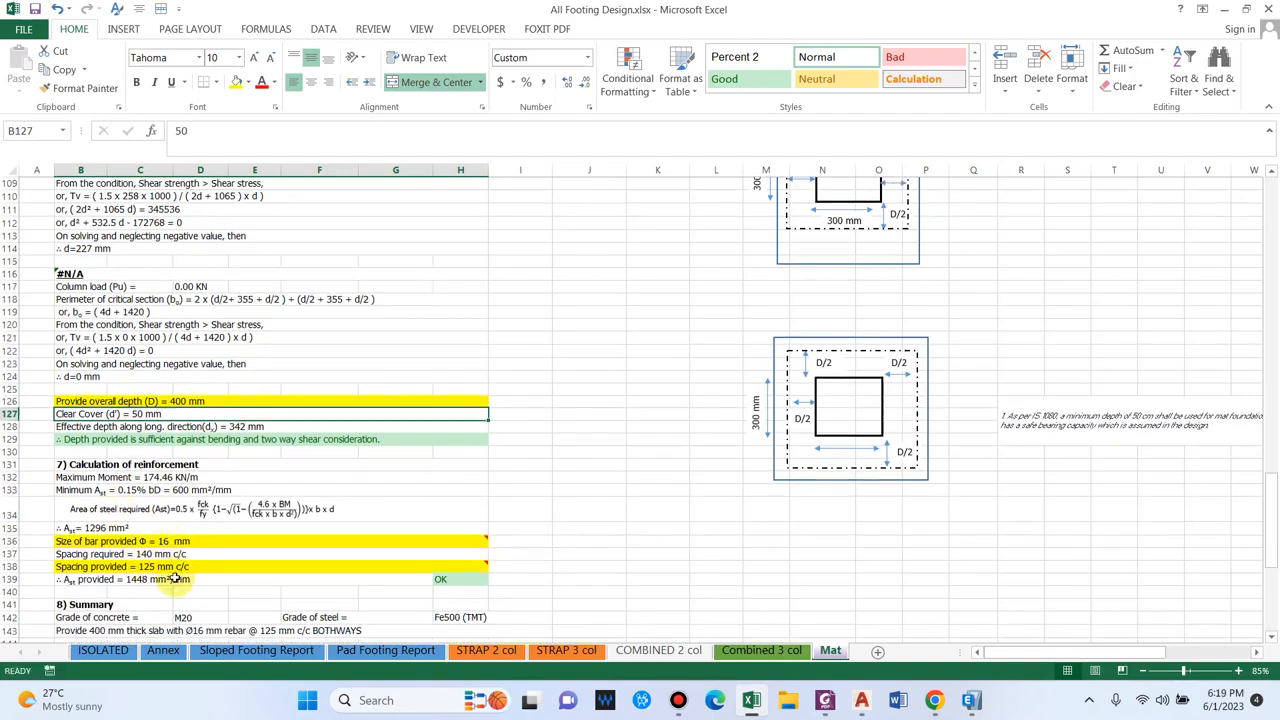
scroll(165, 578, "down", 2)
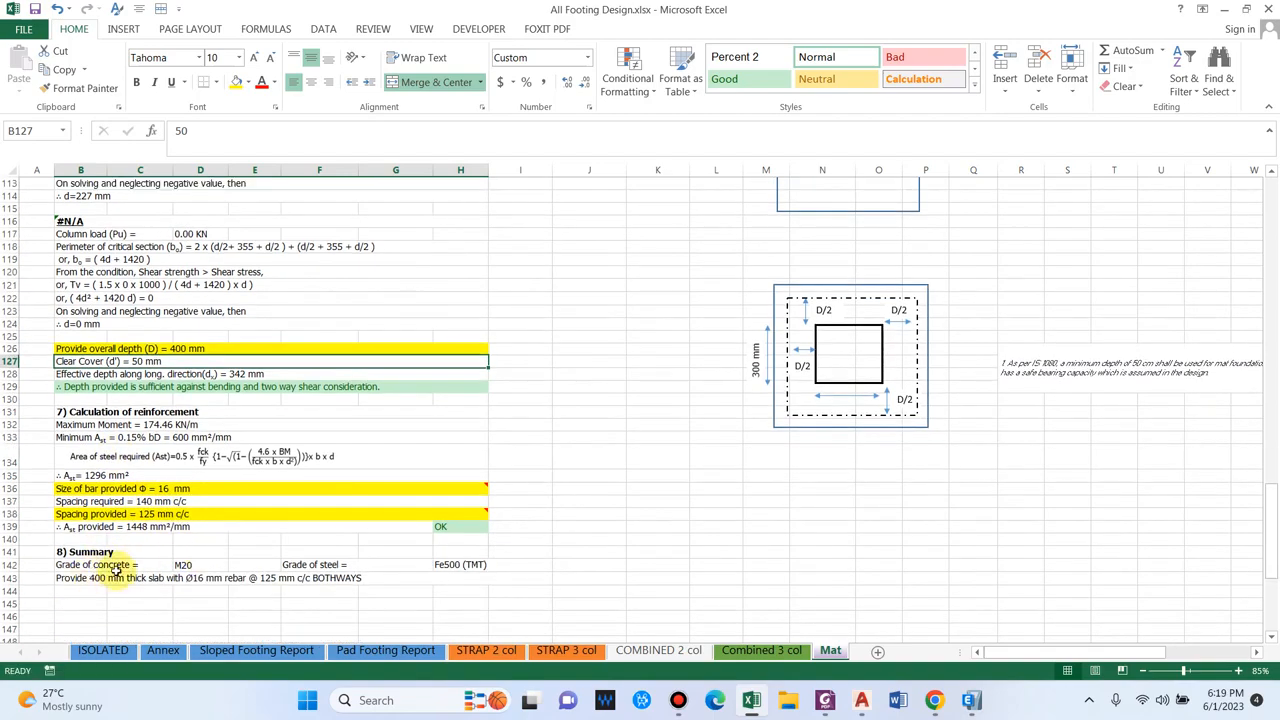